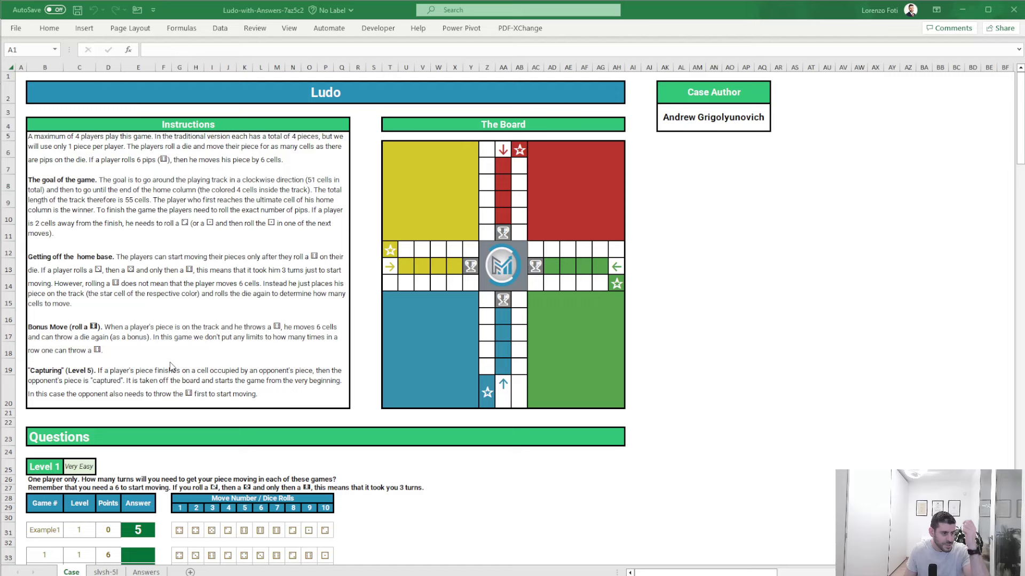
Scroll down to the Level 1 table and select the first Answer cell, E33
{"action": "scroll", "coordinate": [155, 352], "scroll_direction": "down", "scroll_amount": 3}
{"action": "scroll", "coordinate": [154, 353], "scroll_direction": "down", "scroll_amount": 1}
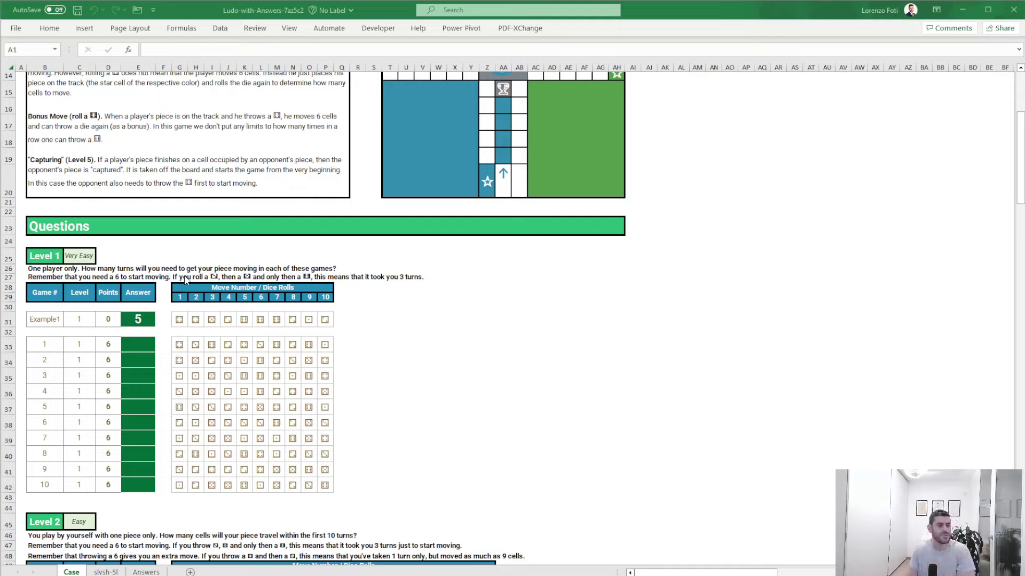
{"action": "left_click", "coordinate": [145, 344]}
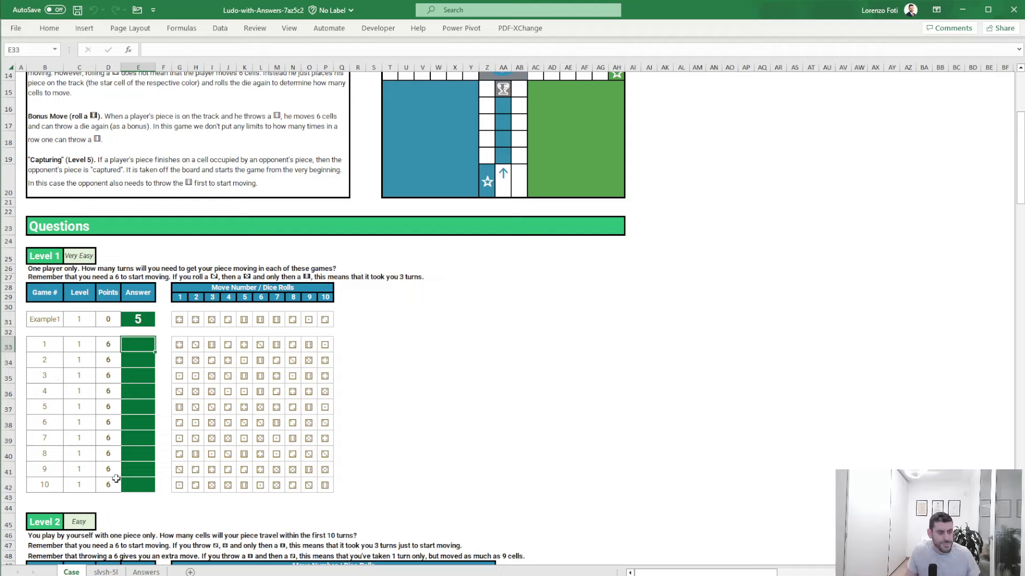
Enter =MATCH($K$31,G33:P33,0) in E33 to locate game 1's first six
{"action": "type", "text": "+match("}
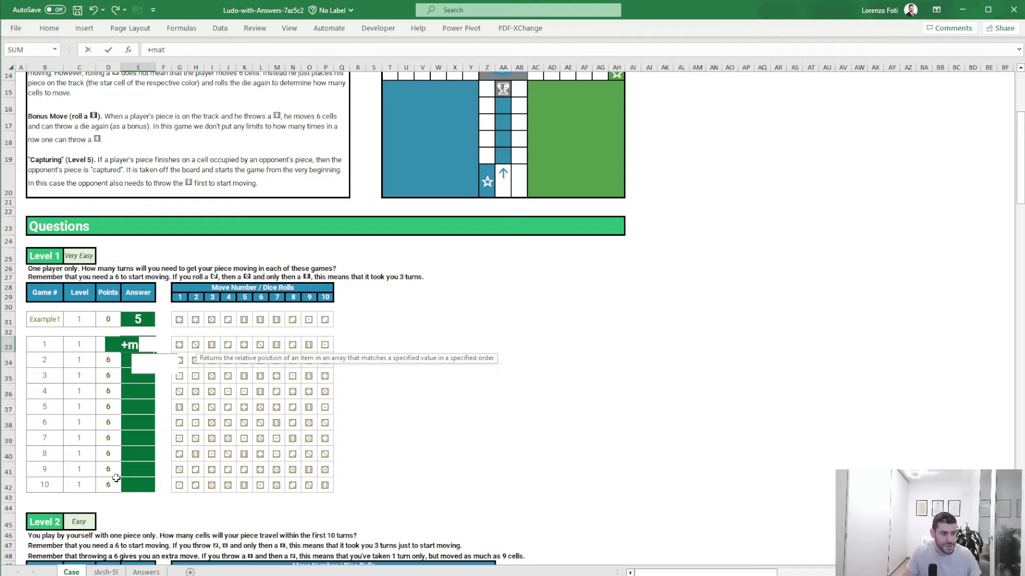
{"action": "key", "text": "Up"}
{"action": "key", "text": "Up"}
{"action": "key", "text": "Right"}
{"action": "key", "text": "Right"}
{"action": "key", "text": "Right"}
{"action": "key", "text": "Right"}
{"action": "key", "text": "Right"}
{"action": "key", "text": "Right"}
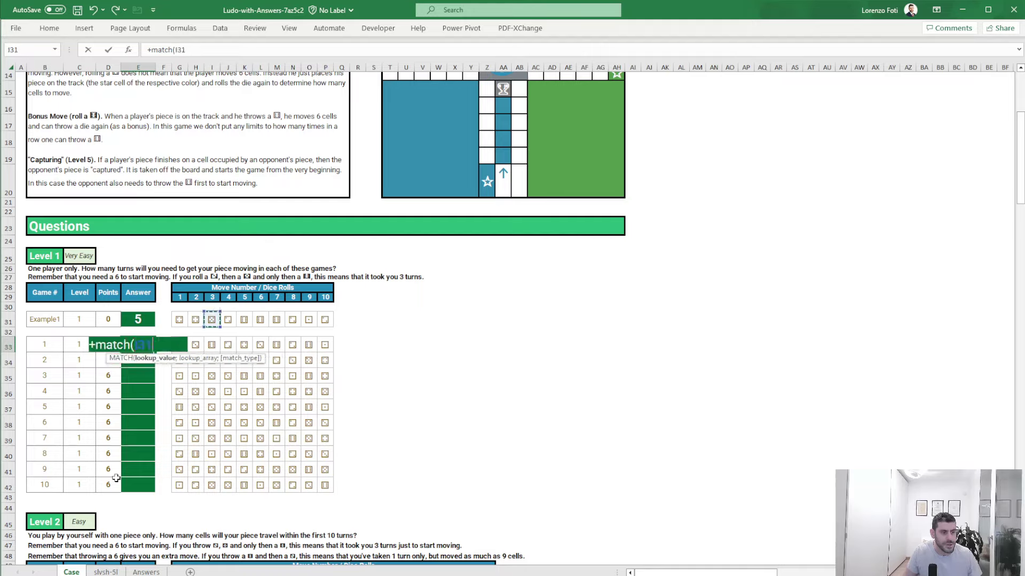
{"action": "key", "text": "F4"}
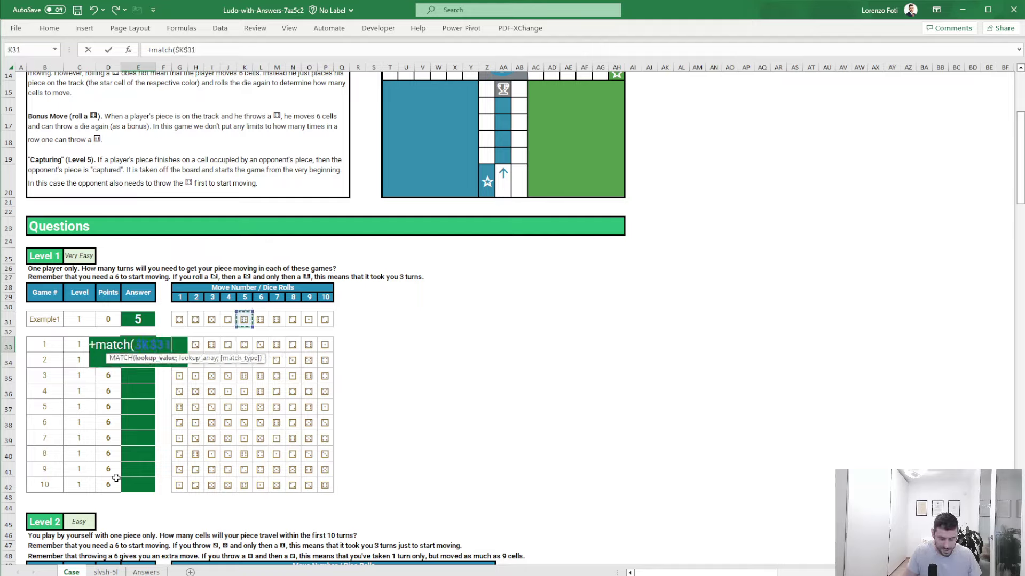
{"action": "type", "text": ";"}
{"action": "key", "text": "Right"}
{"action": "key", "text": "Right"}
{"action": "key", "text": "shift+Right"}
{"action": "key", "text": "shift+Right"}
{"action": "key", "text": "shift+Right"}
{"action": "key", "text": "shift+Right"}
{"action": "key", "text": "shift+Right"}
{"action": "key", "text": "shift+Right"}
{"action": "key", "text": "shift+Right"}
{"action": "key", "text": "shift+Right"}
{"action": "key", "text": "shift+Right"}
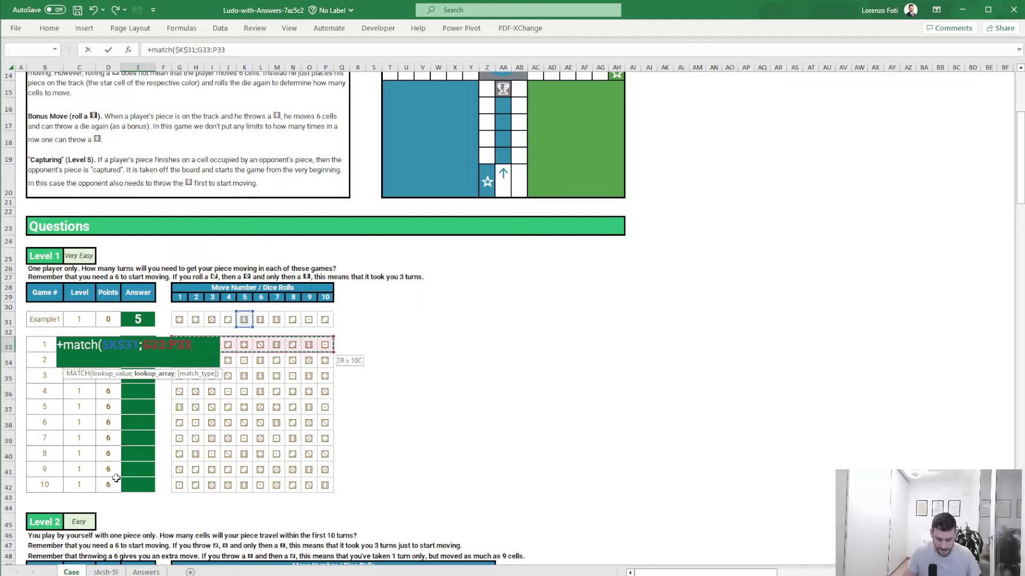
{"action": "type", "text": ";0"}
{"action": "key", "text": "Return"}
Copy the MATCH formula down E33:E42 and switch to the Answers sheet
{"action": "key", "text": "Up"}
{"action": "key", "text": "ctrl+c"}
{"action": "left_click", "coordinate": [116, 478]}
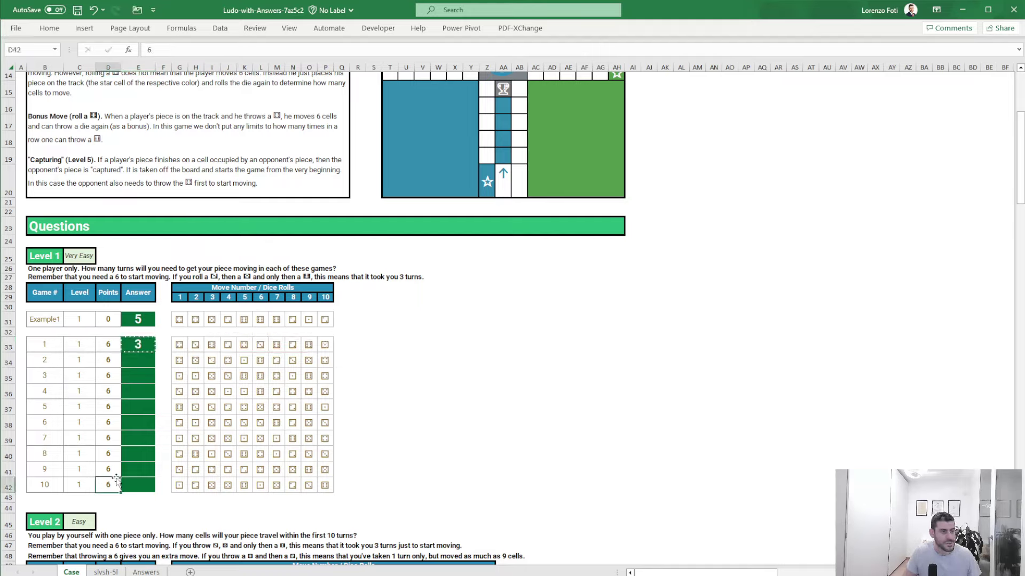
{"action": "key", "text": "Right"}
{"action": "key", "text": "ctrl+shift+Up"}
{"action": "key", "text": "Return"}
{"action": "key", "text": "Down"}
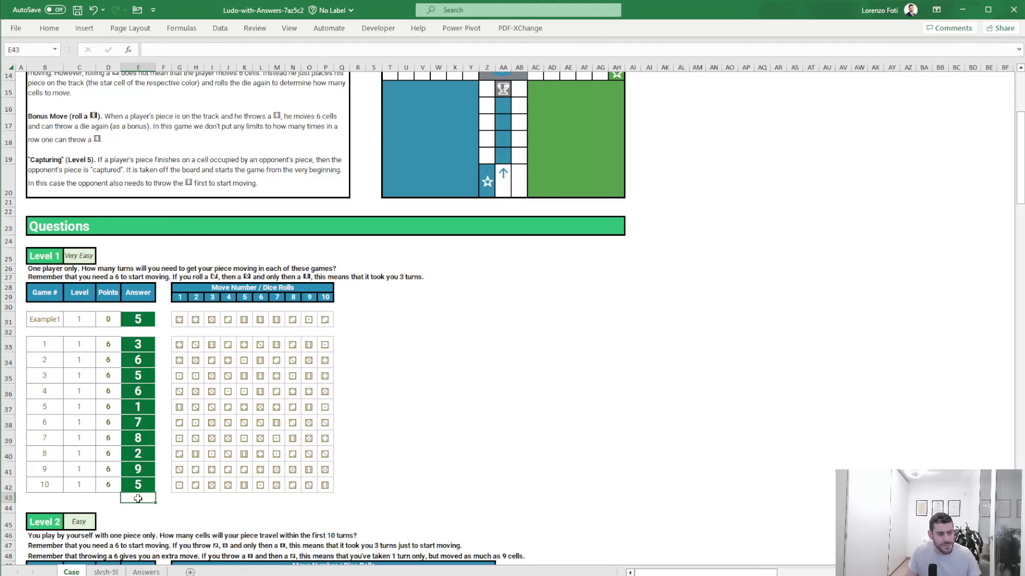
{"action": "key", "text": "ctrl+Page_Down"}
{"action": "key", "text": "ctrl+Page_Down"}
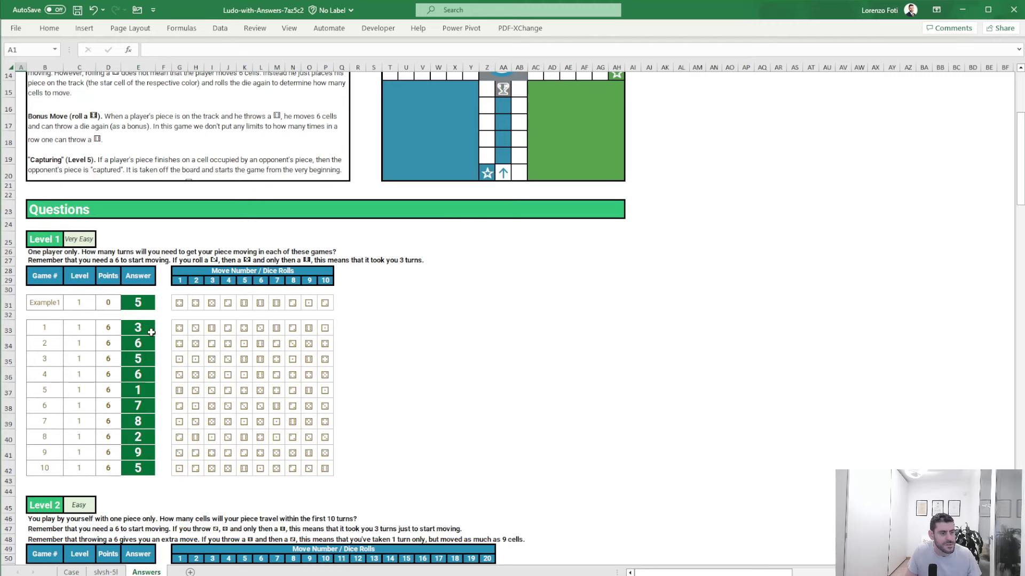
Compare E33:E42 on the Answers and Case sheets, then go to the slvsh-5l helper sheet
{"action": "left_click_drag", "start_coordinate": [151, 332], "coordinate": [140, 471]}
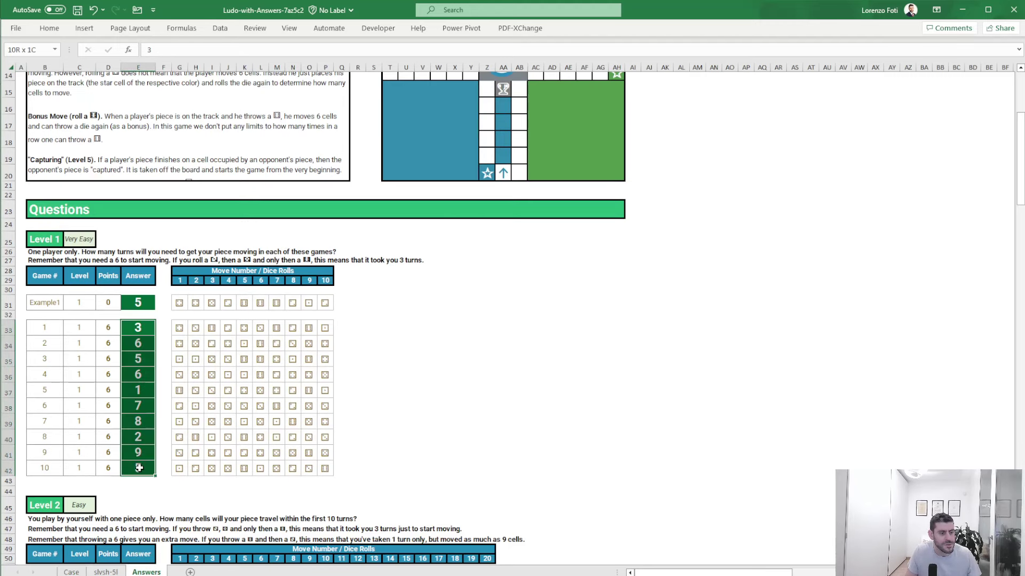
{"action": "left_click", "coordinate": [72, 572]}
{"action": "left_click_drag", "start_coordinate": [137, 344], "coordinate": [134, 479]}
{"action": "scroll", "coordinate": [133, 479], "scroll_direction": "down", "scroll_amount": 6}
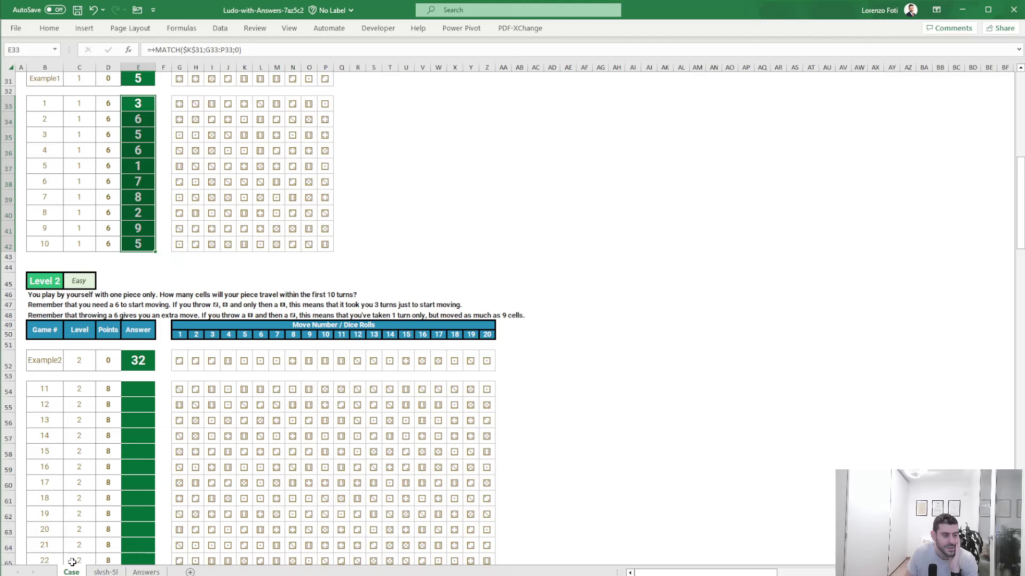
{"action": "left_click", "coordinate": [96, 572]}
Change the J4 label from Example1 to Example2
{"action": "left_click", "coordinate": [274, 168]}
{"action": "left_click", "coordinate": [270, 112]}
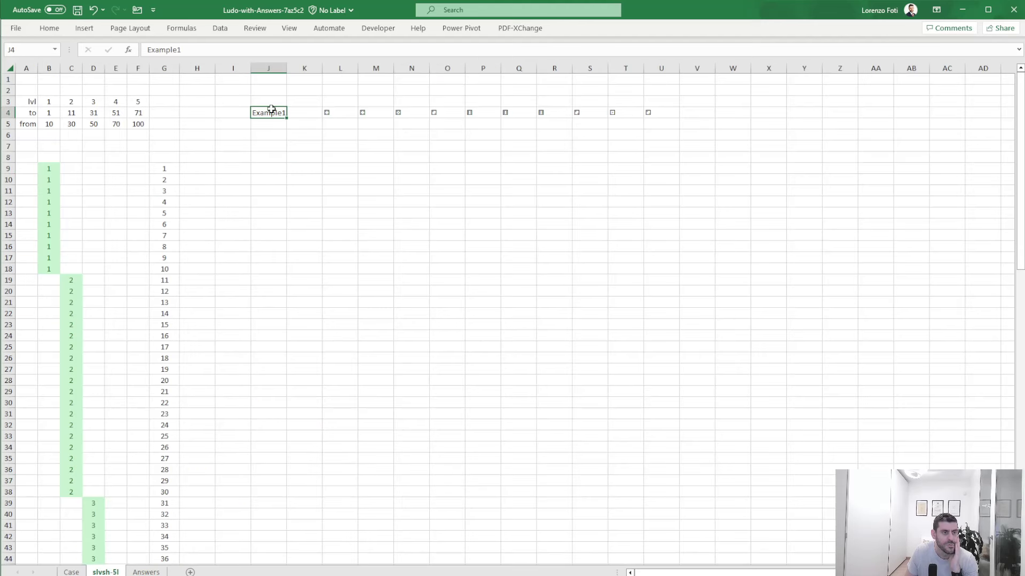
{"action": "left_click", "coordinate": [216, 46]}
{"action": "key", "text": "BackSpace"}
{"action": "type", "text": "2"}
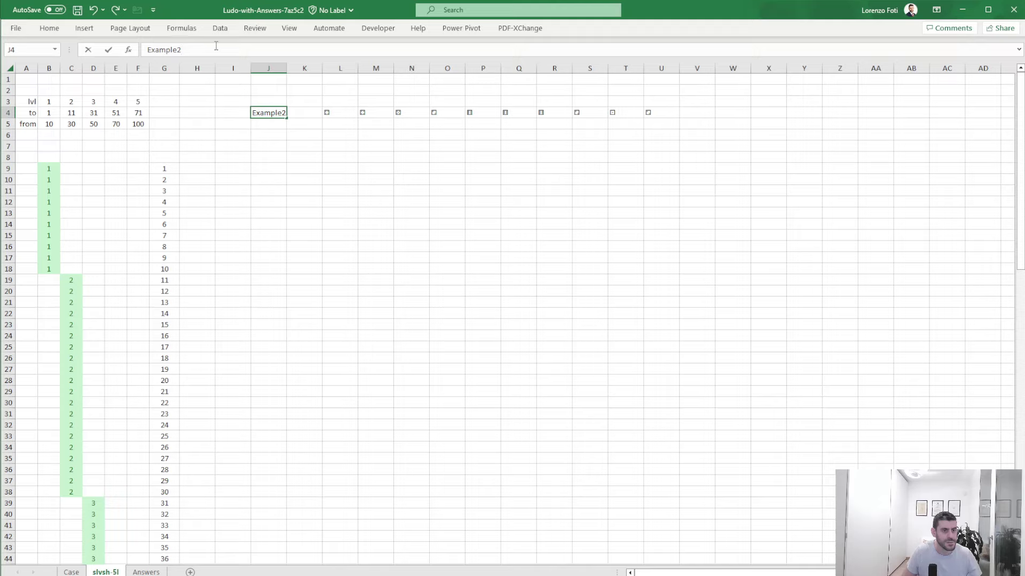
{"action": "key", "text": "Return"}
Enter =TRANSPOSE(L4:AE4) in L9 to list the example's dice vertically
{"action": "key", "text": "Down"}
{"action": "key", "text": "Down"}
{"action": "key", "text": "Down"}
{"action": "key", "text": "Down"}
{"action": "key", "text": "Right"}
{"action": "key", "text": "Right"}
{"action": "type", "text": "+TRANSPOSE("}
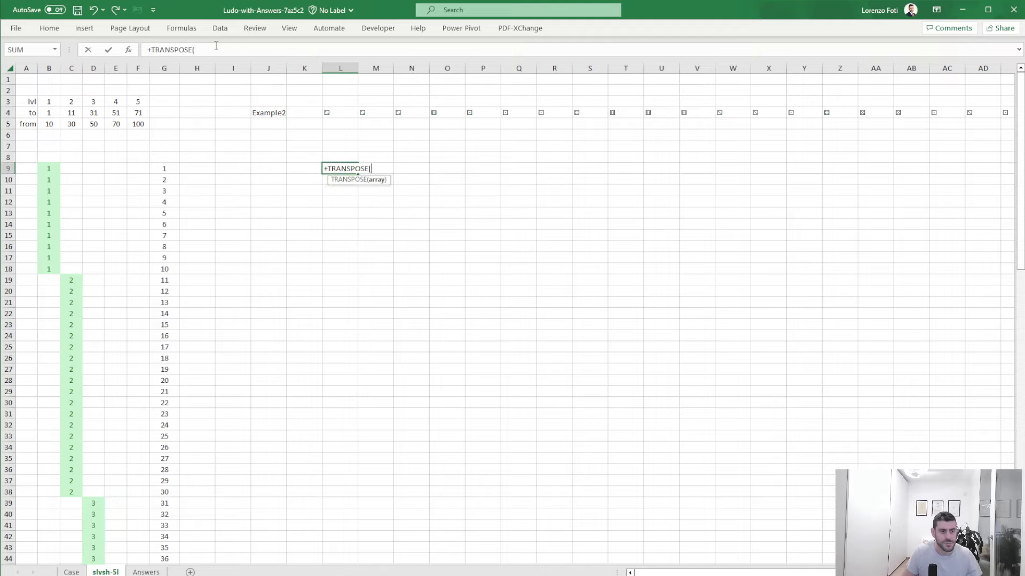
{"action": "key", "text": "Up"}
{"action": "key", "text": "Up"}
{"action": "key", "text": "Up"}
{"action": "key", "text": "Up"}
{"action": "key", "text": "Up"}
{"action": "key", "text": "ctrl+shift+Right"}
{"action": "type", "text": ")"}
{"action": "key", "text": "Return"}
Enter =my.getDiceValue(L9) in M9 to get the first die's numeric value
{"action": "key", "text": "Up"}
{"action": "key", "text": "Up"}
{"action": "key", "text": "Right"}
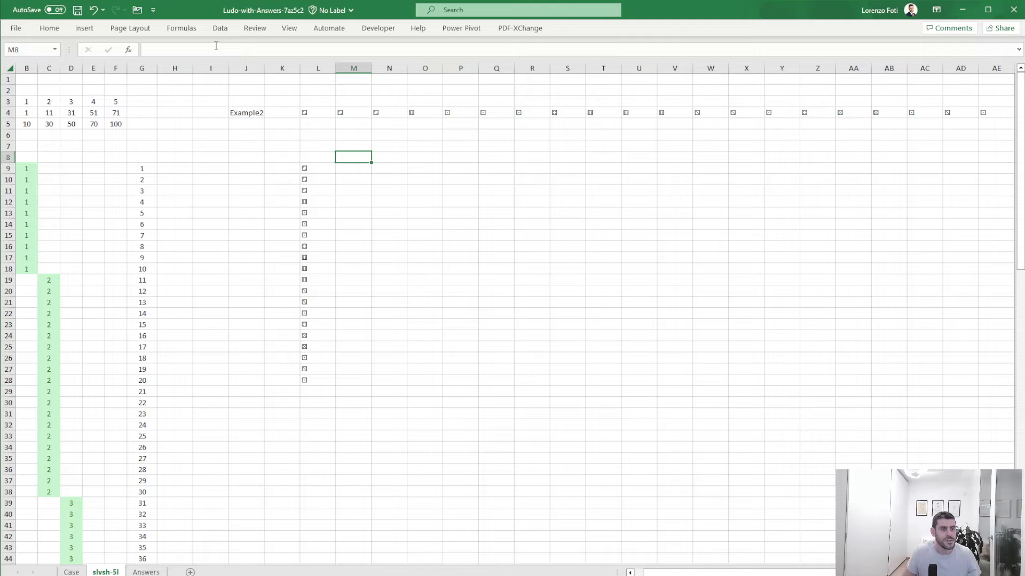
{"action": "key", "text": "Down"}
{"action": "type", "text": "+my."}
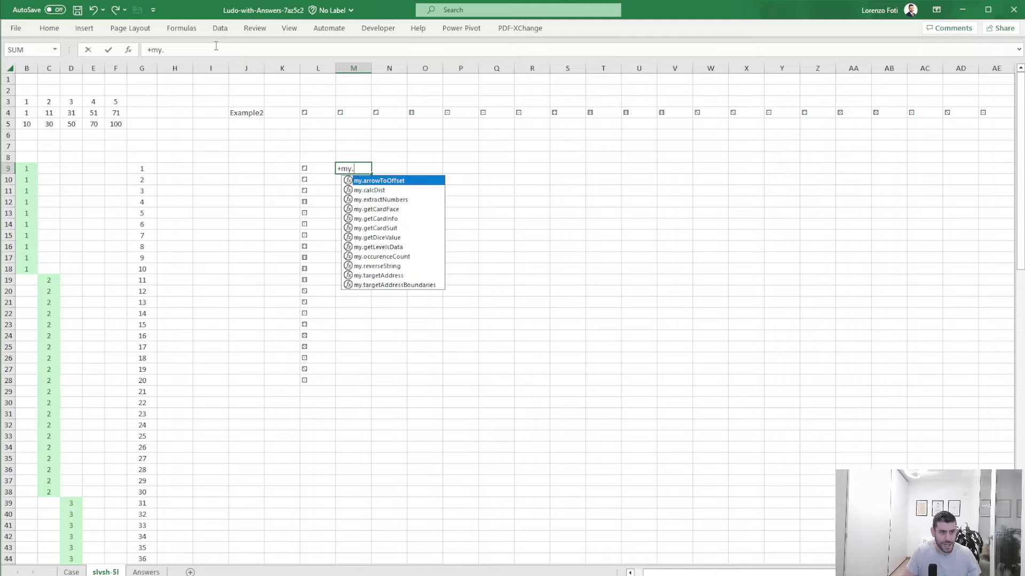
{"action": "type", "text": "get"}
{"action": "key", "text": "Down"}
{"action": "key", "text": "Down"}
{"action": "key", "text": "Down"}
{"action": "key", "text": "Tab"}
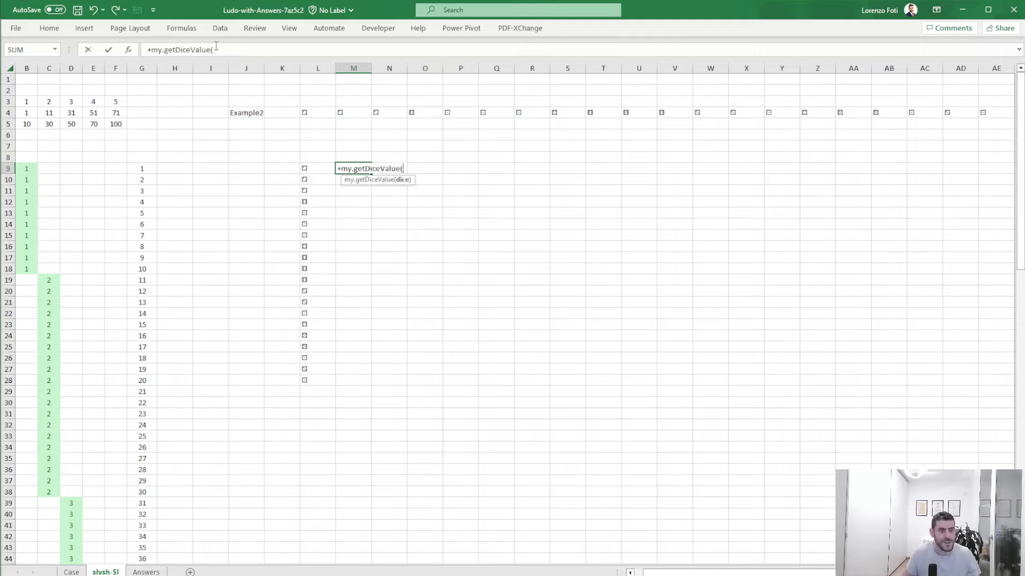
{"action": "key", "text": "Left"}
{"action": "type", "text": ")"}
{"action": "key", "text": "ctrl+Return"}
Copy the getDiceValue formula down M9:M28
{"action": "key", "text": "ctrl+c"}
{"action": "key", "text": "Left"}
{"action": "key", "text": "ctrl+Down"}
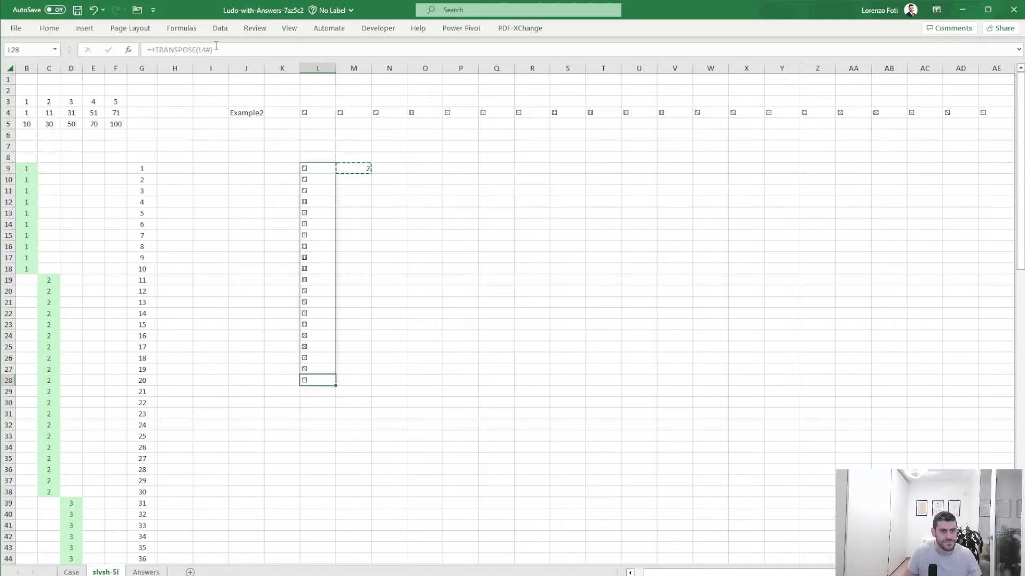
{"action": "key", "text": "Right"}
{"action": "key", "text": "ctrl+shift+Up"}
{"action": "key", "text": "ctrl+shift+Right"}
{"action": "key", "text": "ctrl+BackSpace"}
{"action": "key", "text": "shift+BackSpace"}
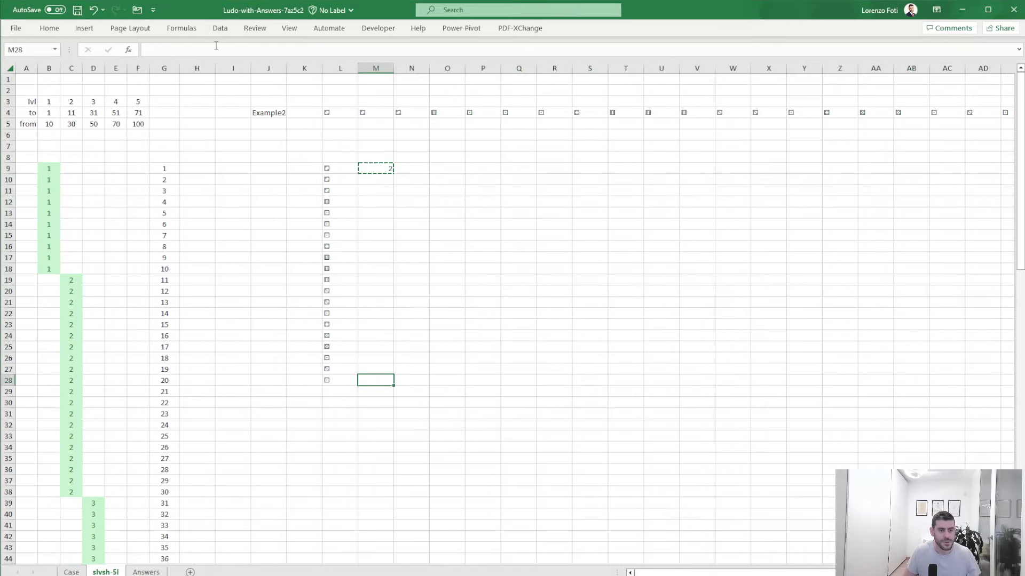
{"action": "key", "text": "Left"}
{"action": "key", "text": "ctrl+shift+Up"}
{"action": "key", "text": "Right"}
{"action": "key", "text": "ctrl+shift+Up"}
{"action": "key", "text": "ctrl+v"}
{"action": "key", "text": "ctrl+Up"}
{"action": "key", "text": "Right"}
Draft an IF formula in N9 testing M9=6 and that M8 is not 6
{"action": "type", "text": "+"}
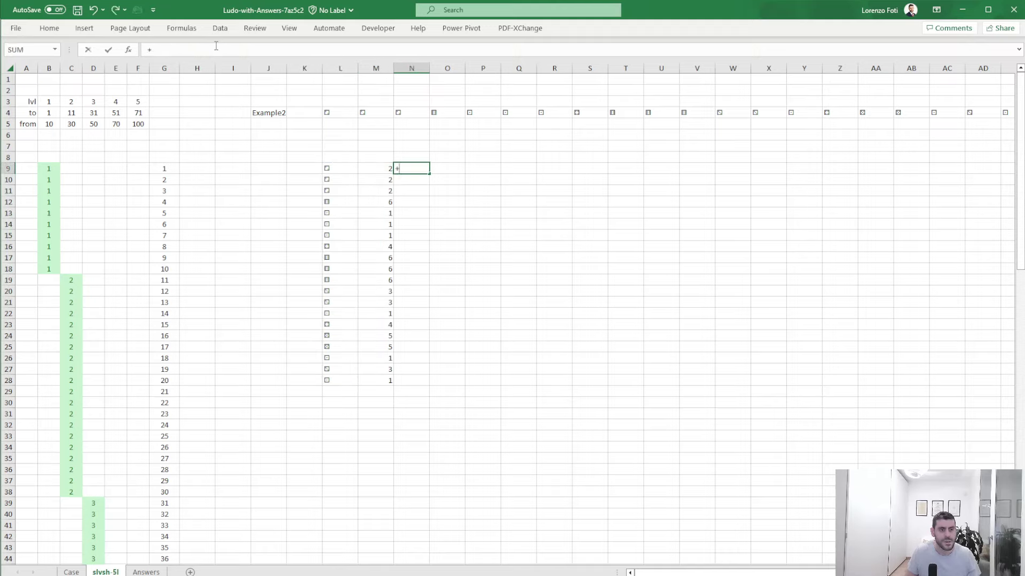
{"action": "type", "text": "if("}
{"action": "key", "text": "Left"}
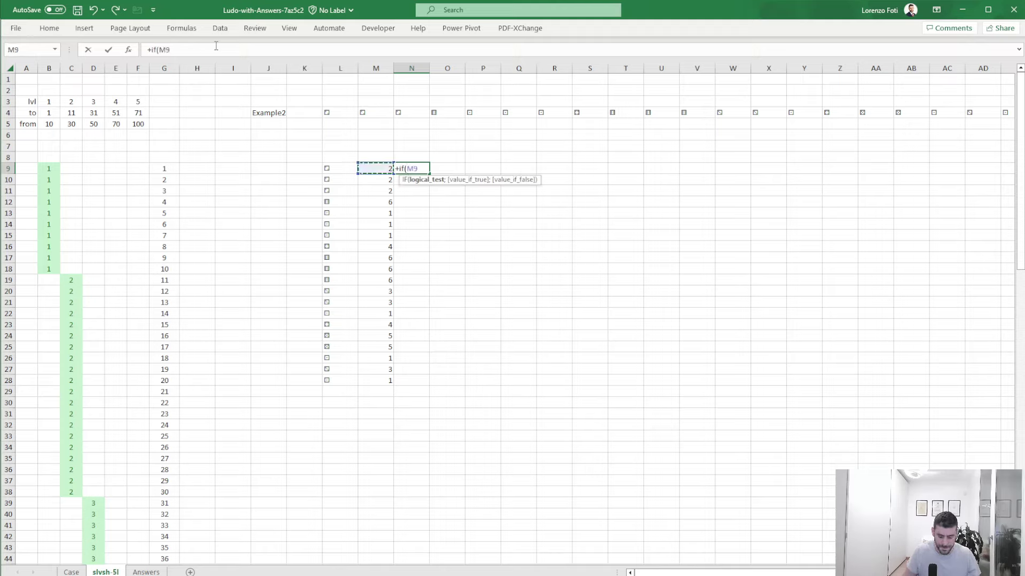
{"action": "type", "text": "=6;"}
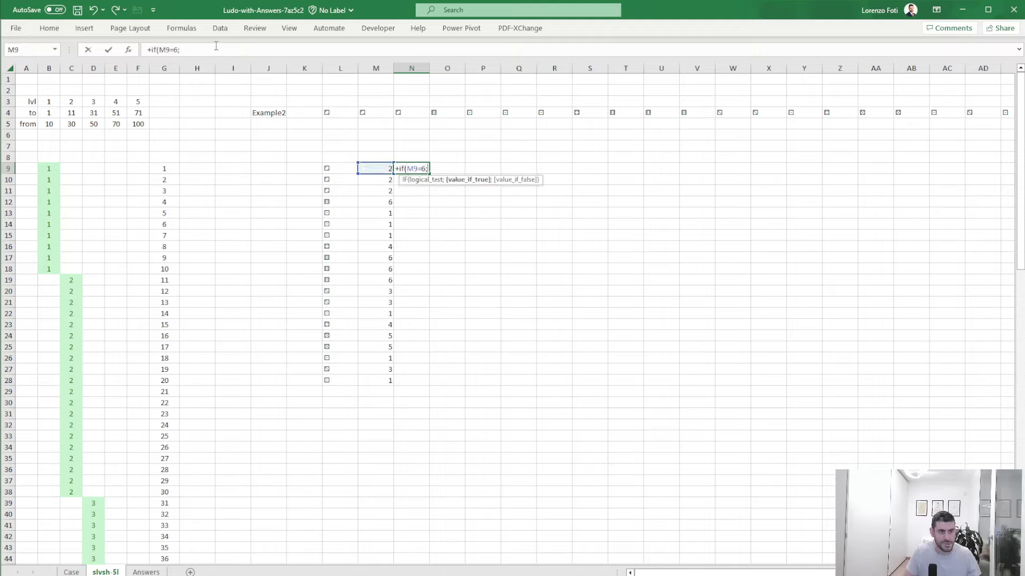
{"action": "type", "text": "and"}
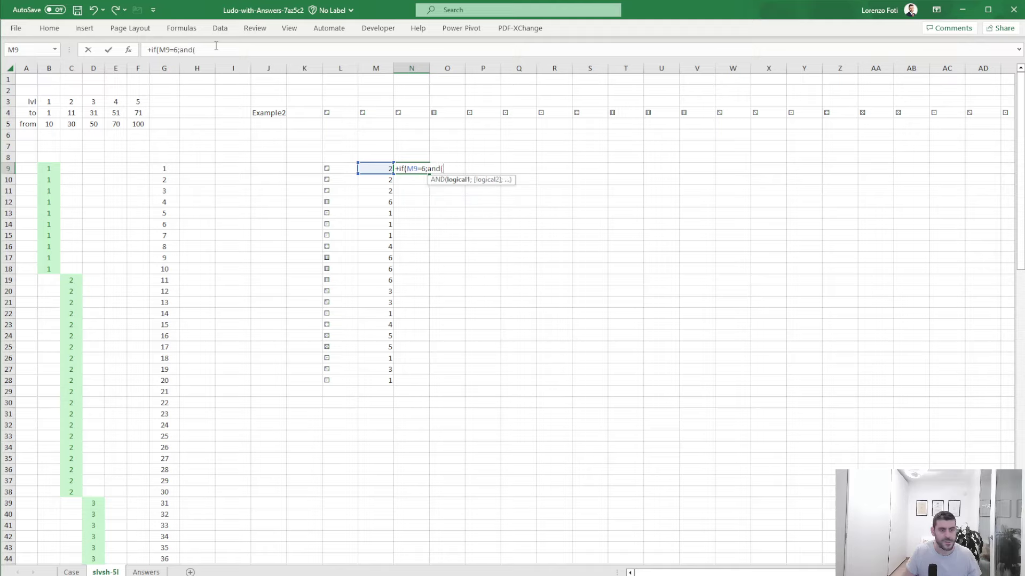
{"action": "key", "text": "Left"}
{"action": "key", "text": "Up"}
{"action": "key", "text": "shift+Up"}
{"action": "key", "text": "shift+Down"}
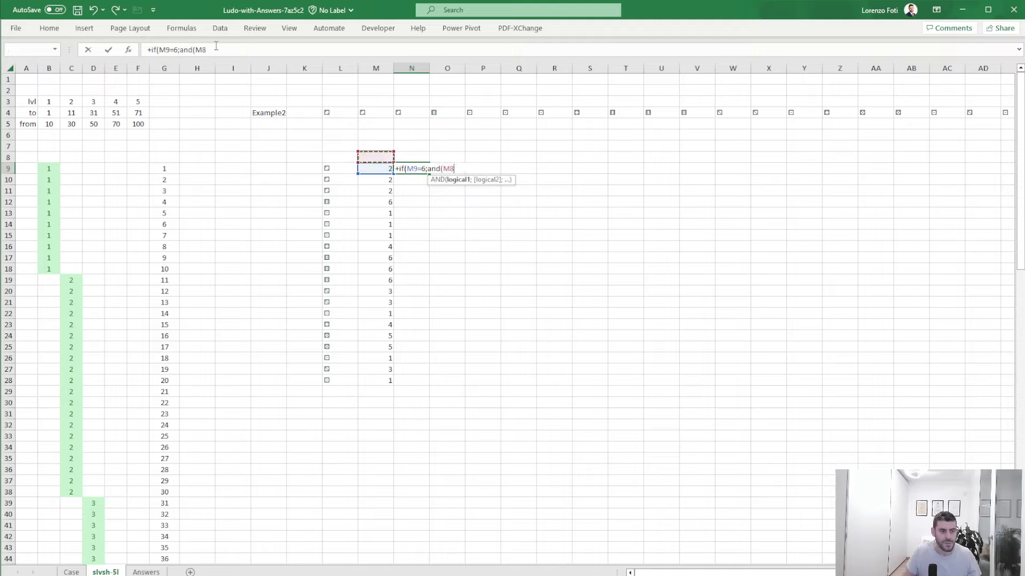
{"action": "type", "text": ":M8"}
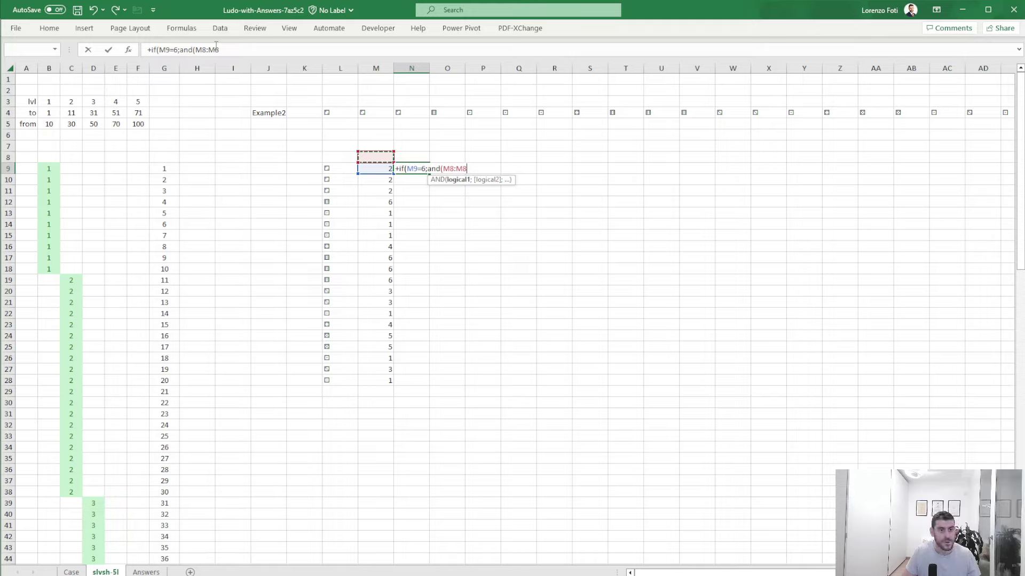
{"action": "type", "text": "<>"}
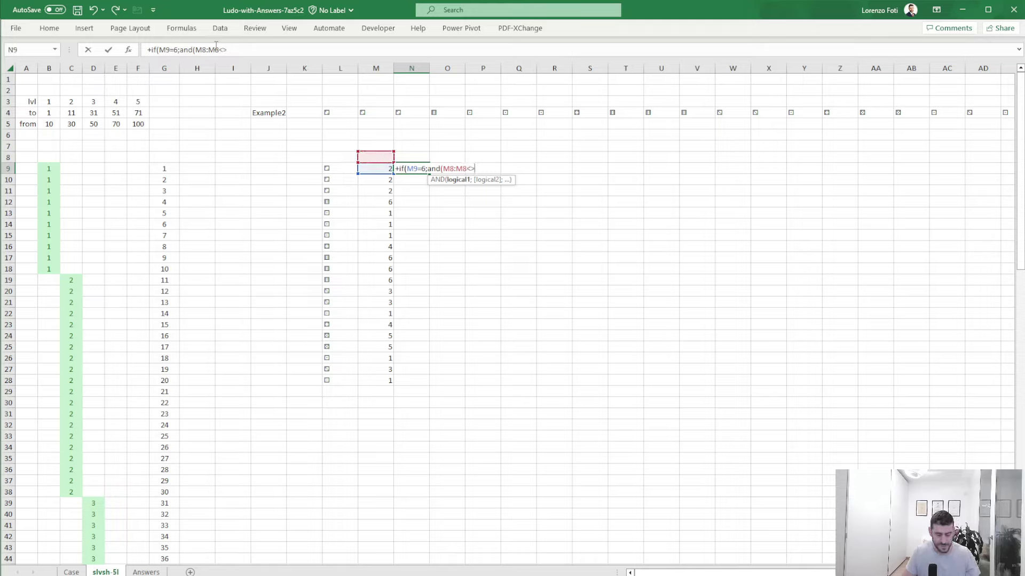
{"action": "type", "text": "6)"}
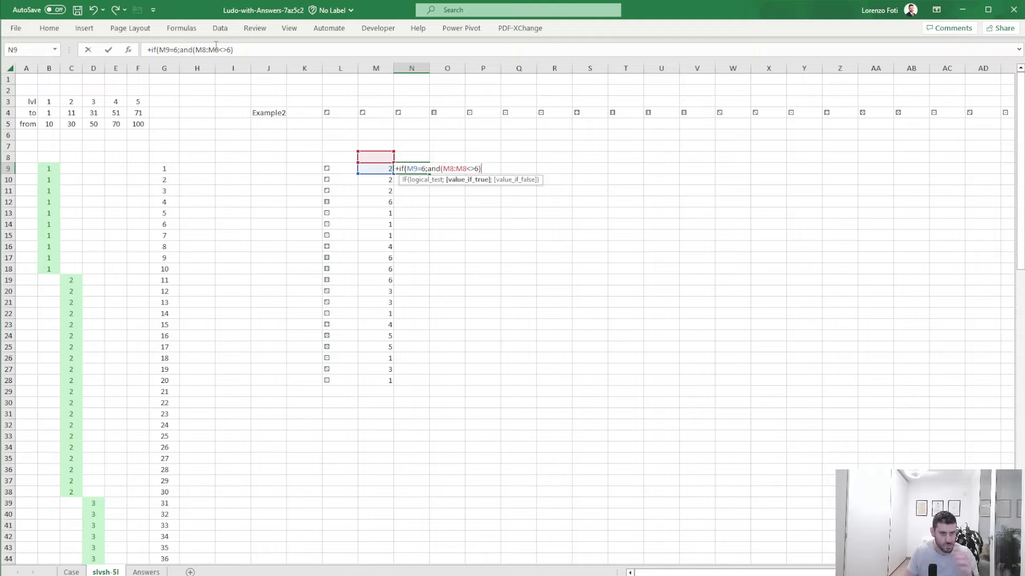
Rework the N9 formula into =IF(AND(M9=6;M8:M8<>6);1;0)
{"action": "left_click_drag", "start_coordinate": [427, 170], "coordinate": [410, 170]}
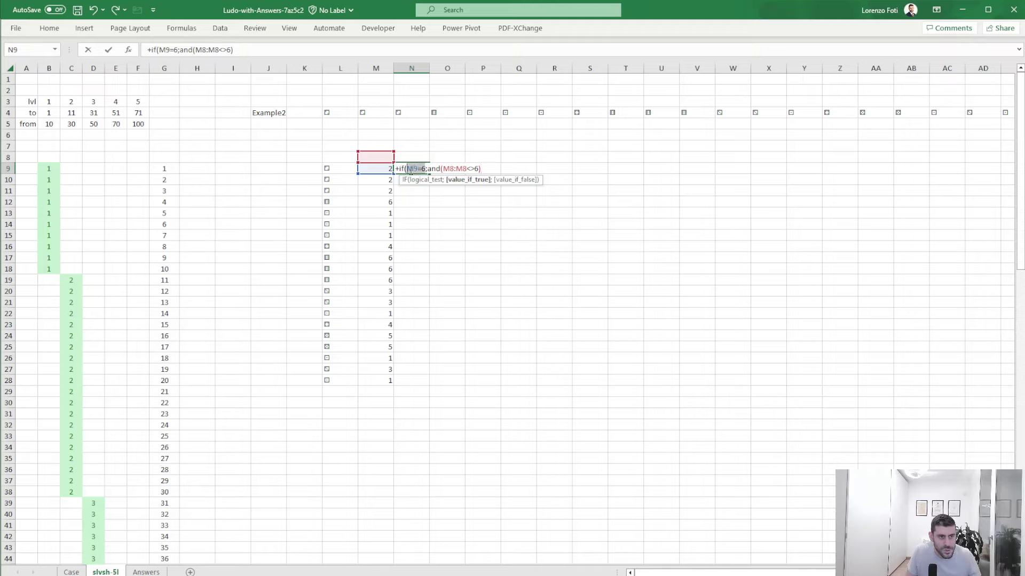
{"action": "key", "text": "BackSpace"}
{"action": "key", "text": "Delete"}
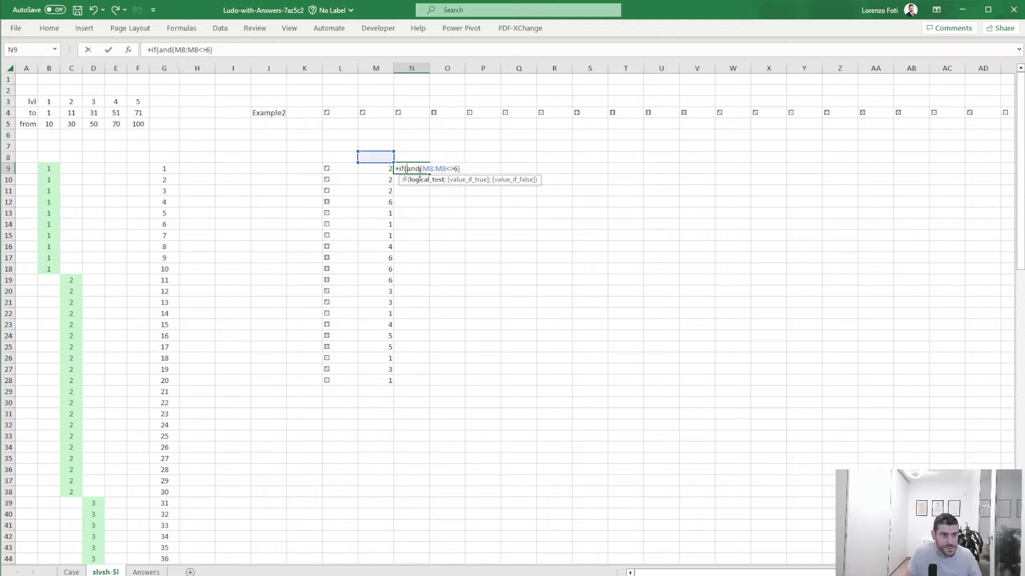
{"action": "left_click", "coordinate": [422, 169]}
{"action": "key", "text": "ctrl+v"}
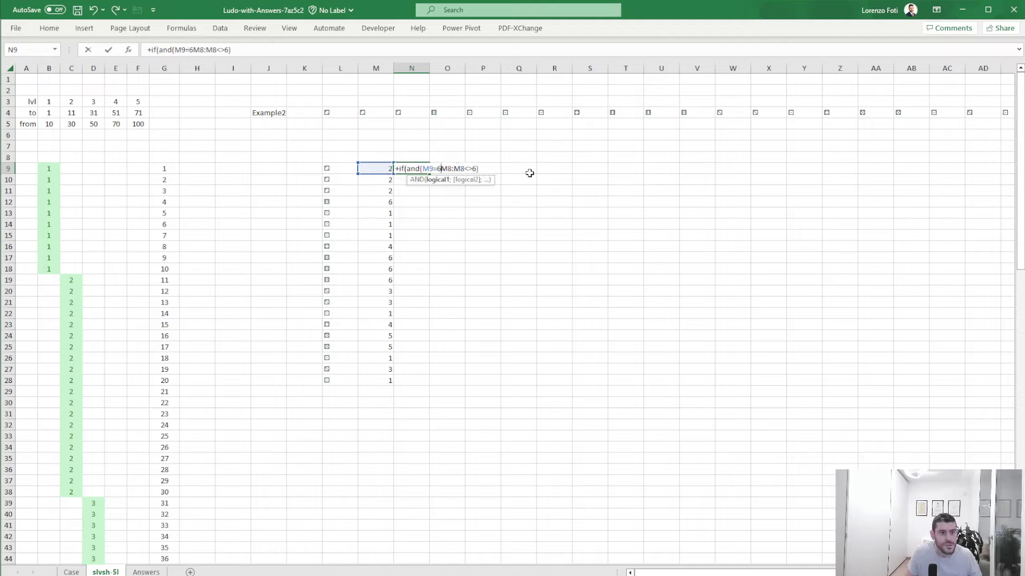
{"action": "type", "text": ";"}
{"action": "key", "text": "Right"}
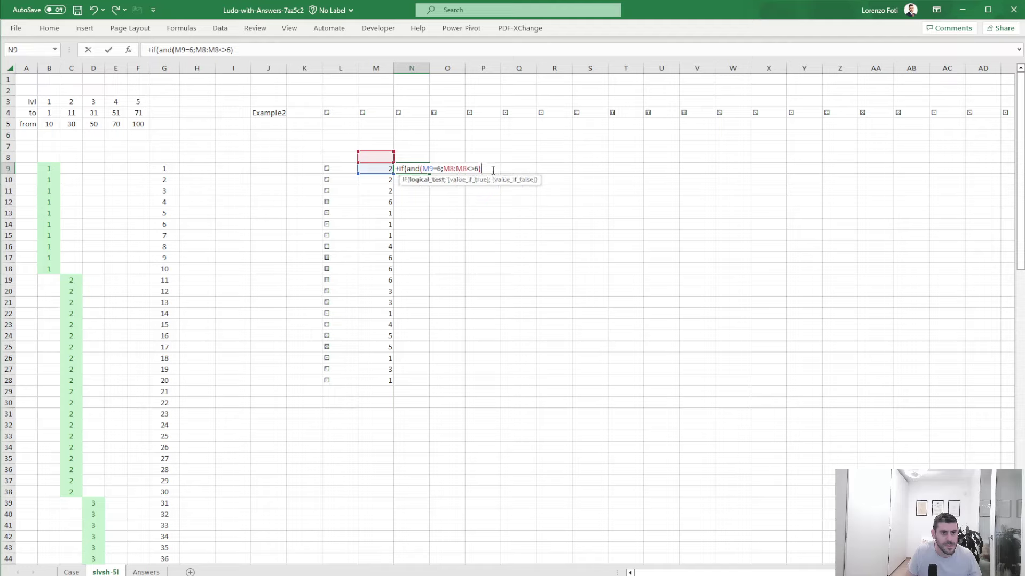
{"action": "type", "text": ";1;0)"}
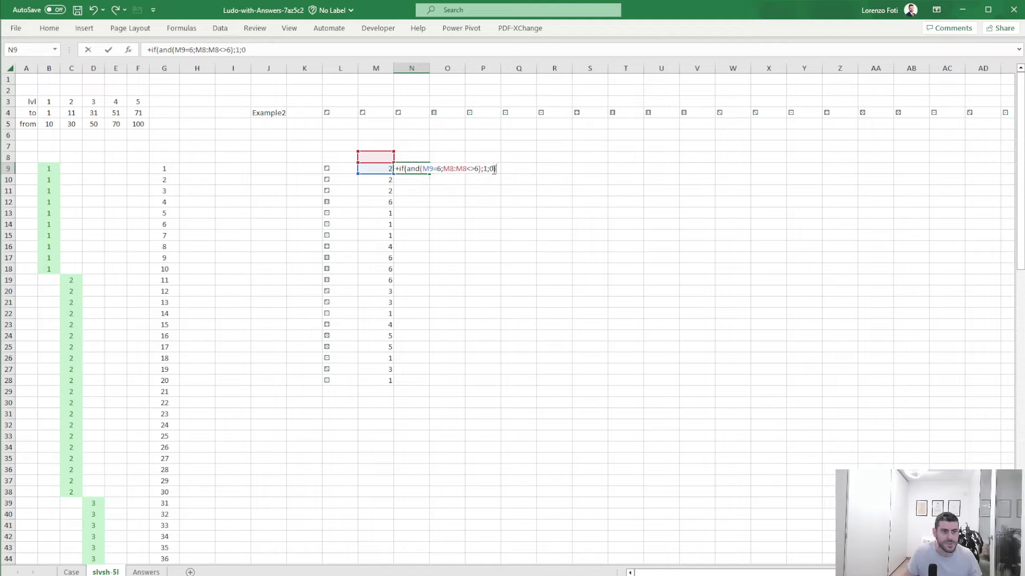
{"action": "key", "text": "ctrl+Return"}
Fill the N9 flag formula down to N28
{"action": "key", "text": "Left"}
{"action": "key", "text": "ctrl+Down"}
{"action": "key", "text": "Right"}
{"action": "key", "text": "ctrl+shift+Up"}
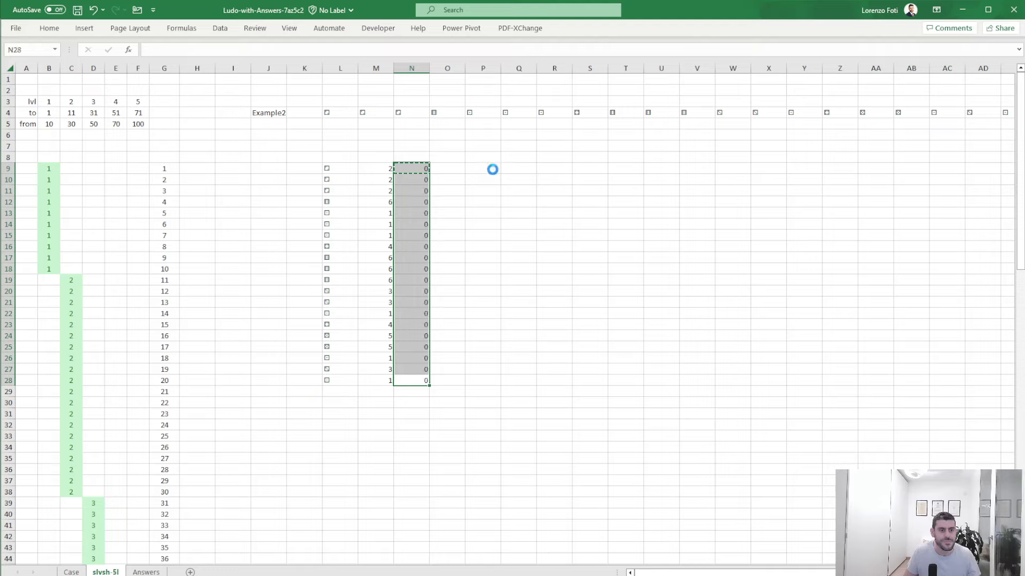
{"action": "key", "text": "ctrl+d"}
{"action": "key", "text": "ctrl+Up"}
{"action": "key", "text": "Right"}
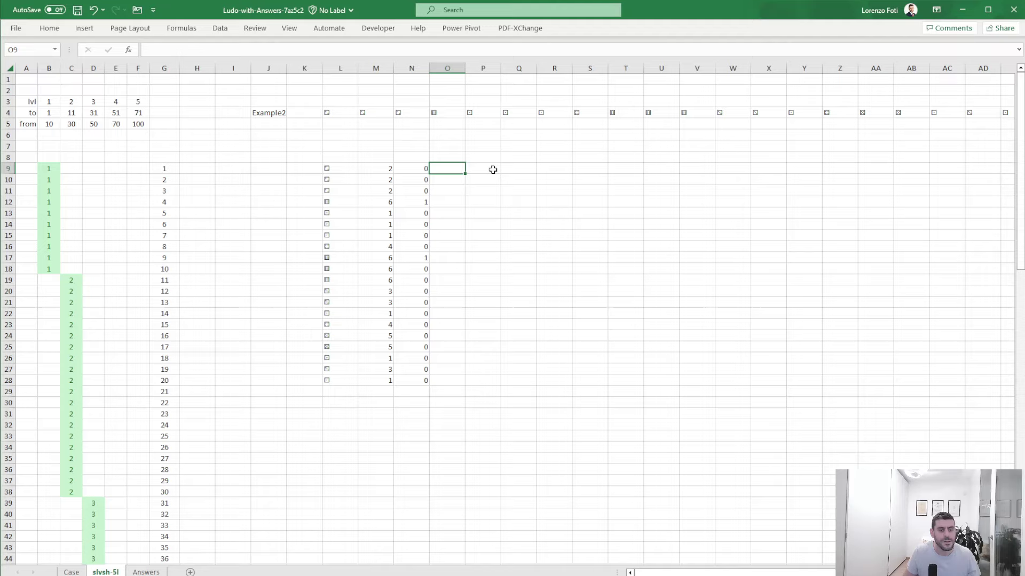
{"action": "key", "text": "Left"}
Anchor the M8 reference as M$8 in N9 and paste the fix down column N
{"action": "key", "text": "F2"}
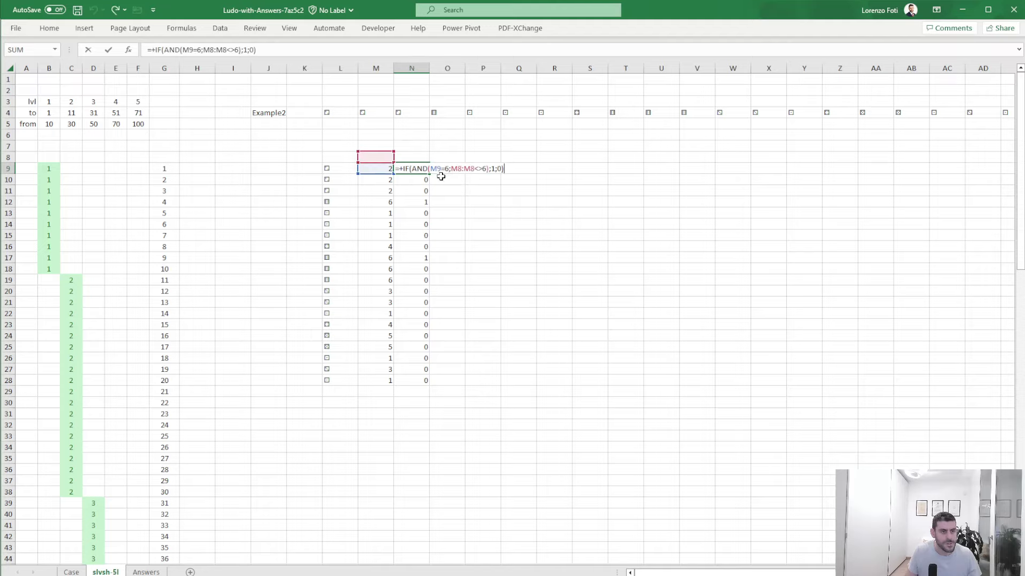
{"action": "left_click", "coordinate": [208, 51]}
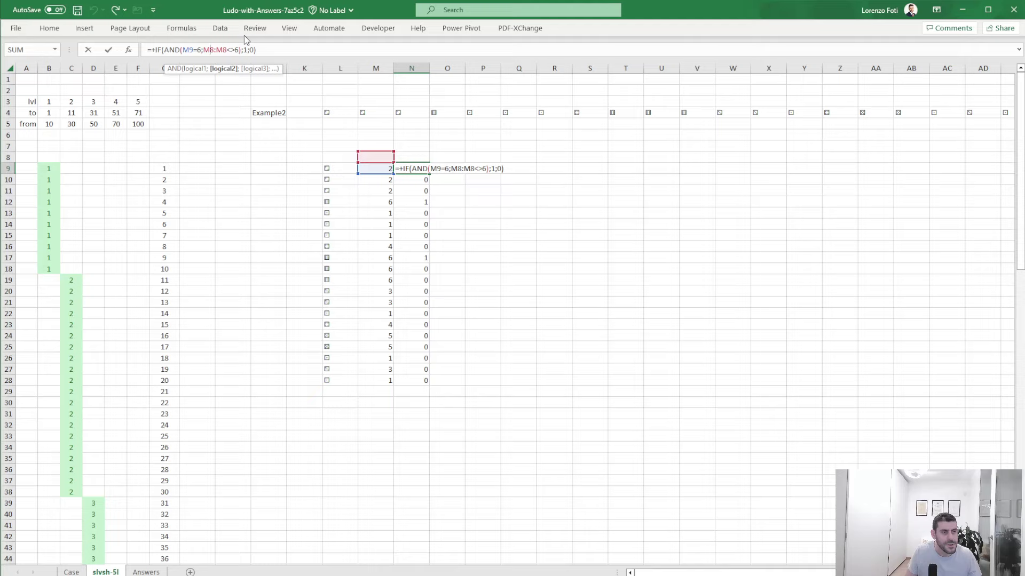
{"action": "type", "text": "$"}
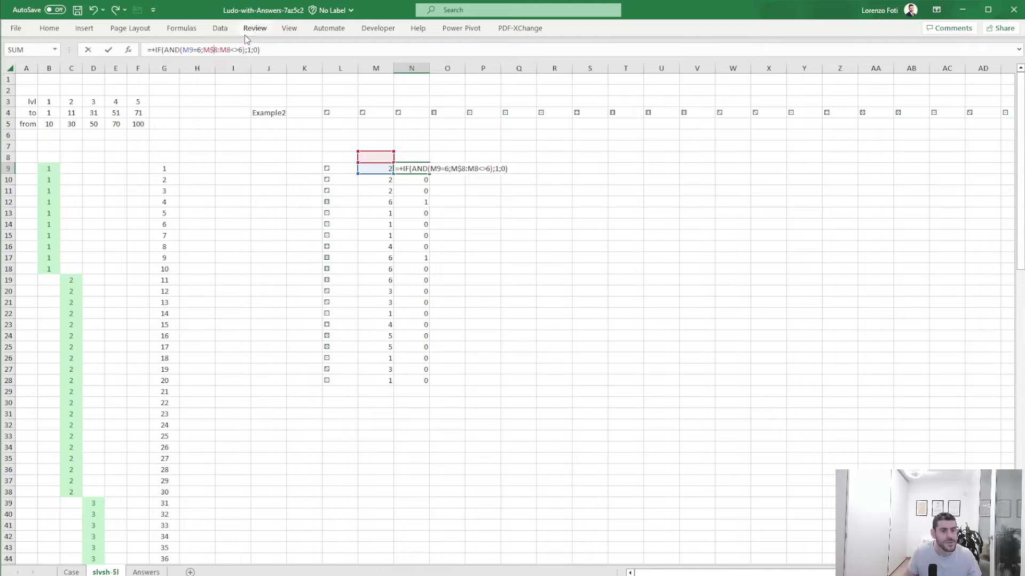
{"action": "key", "text": "ctrl+Return"}
{"action": "key", "text": "ctrl+c"}
{"action": "key", "text": "ctrl+shift+Down"}
{"action": "key", "text": "ctrl+v"}
{"action": "key", "text": "Escape"}
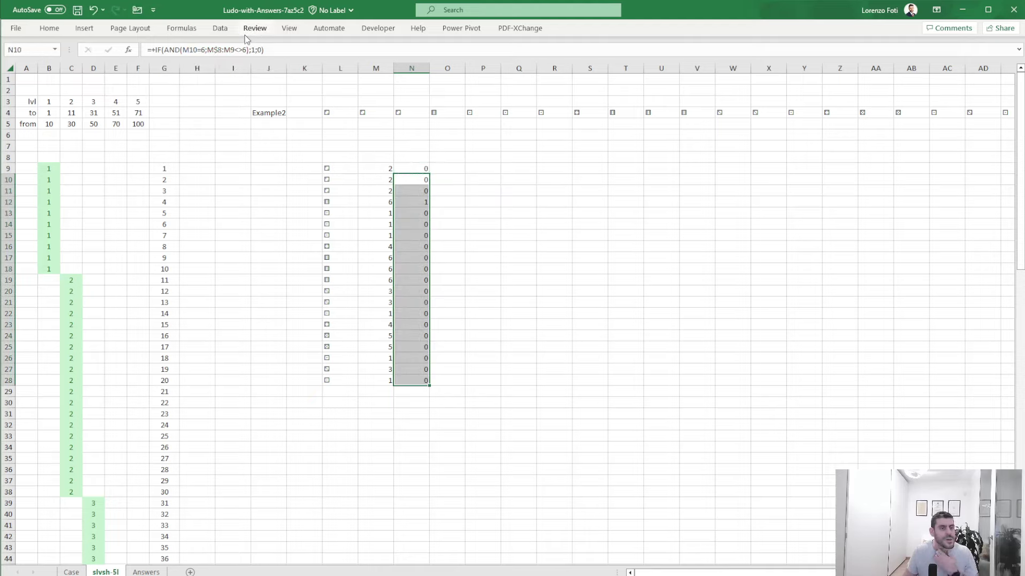
Enter =IF(M9=6;1;0) in O9 and fill it down to O28
{"action": "key", "text": "Right"}
{"action": "type", "text": "+if("}
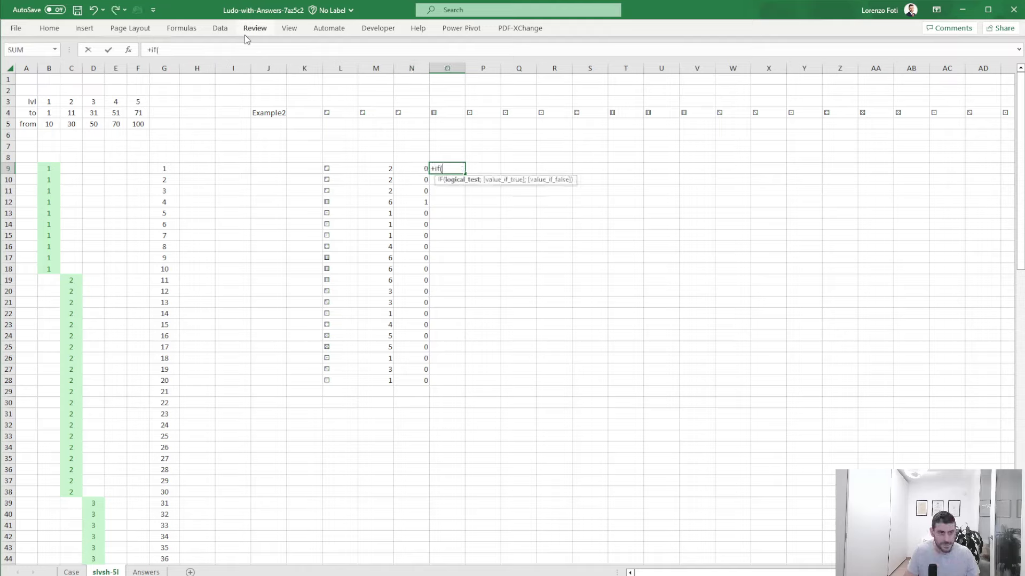
{"action": "key", "text": "Left"}
{"action": "key", "text": "Left"}
{"action": "type", "text": "=6;1;0)"}
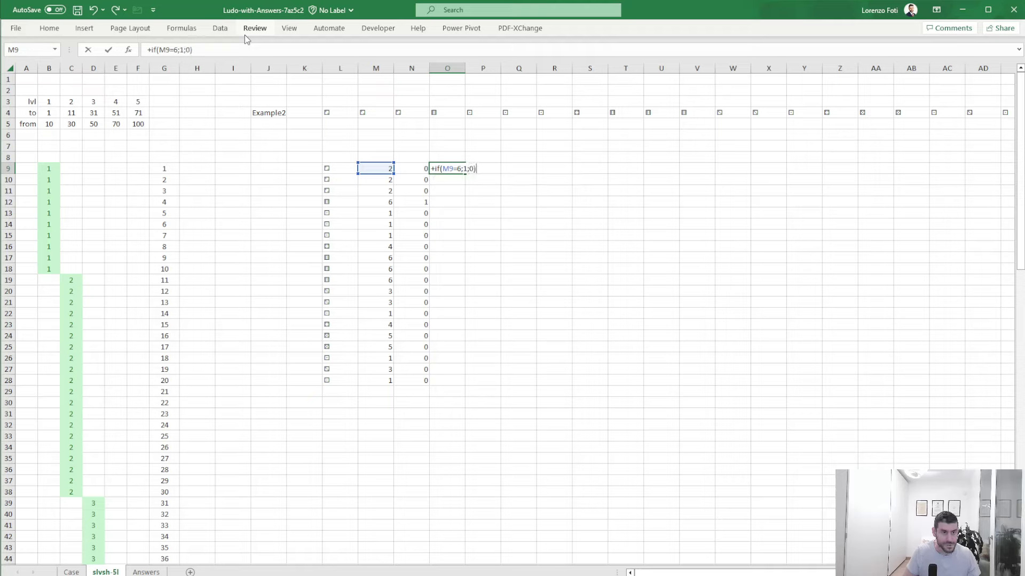
{"action": "key", "text": "ctrl+Return"}
{"action": "key", "text": "Left"}
{"action": "key", "text": "ctrl+Down"}
{"action": "key", "text": "Right"}
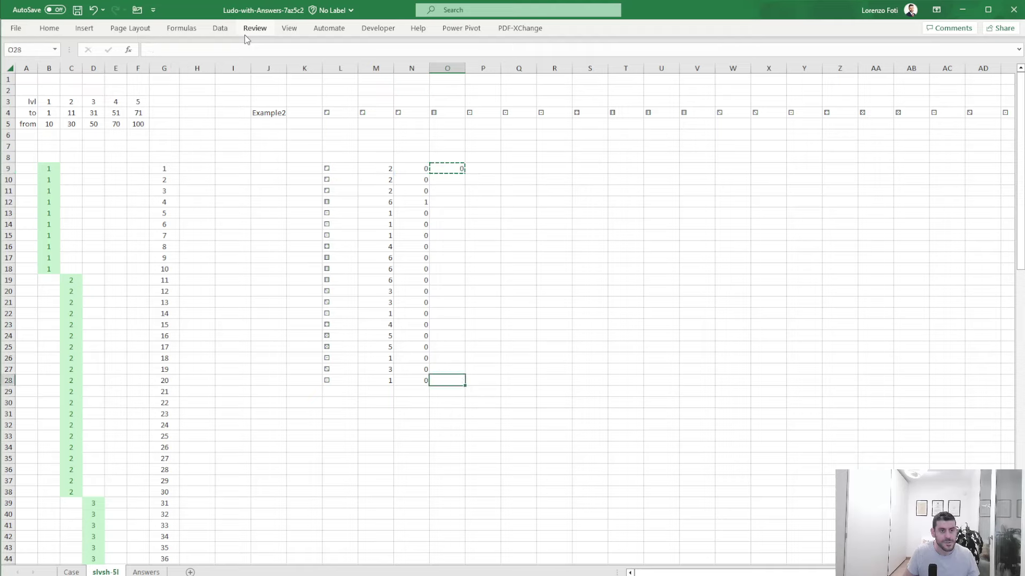
{"action": "key", "text": "ctrl+shift+Up"}
{"action": "key", "text": "ctrl+d"}
{"action": "key", "text": "ctrl+Up"}
Abandon an unfinished P9 formula and check the copied formula in N10
{"action": "key", "text": "Right"}
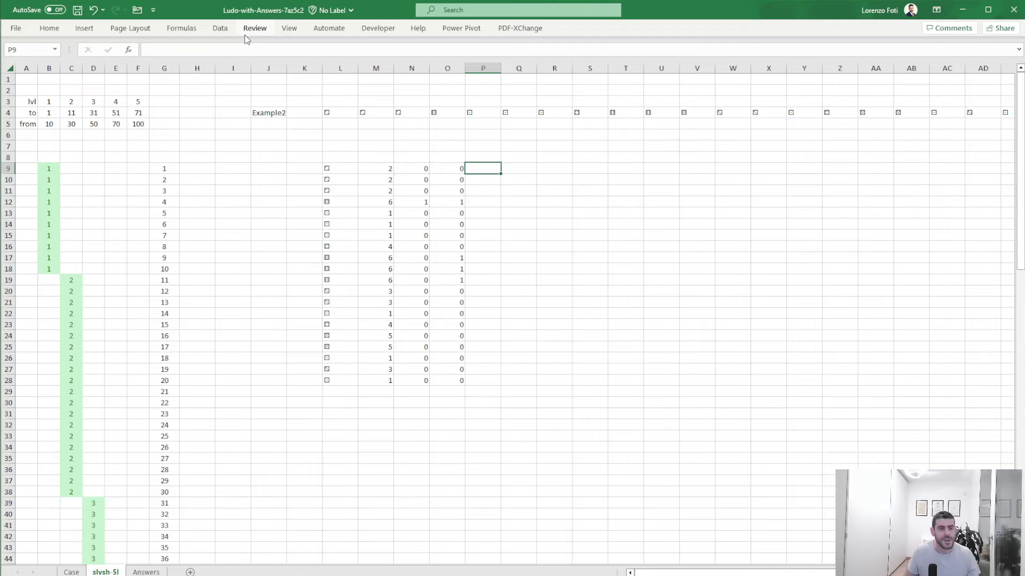
{"action": "type", "text": "+"}
{"action": "key", "text": "Left"}
{"action": "key", "text": "Left"}
{"action": "key", "text": "Left"}
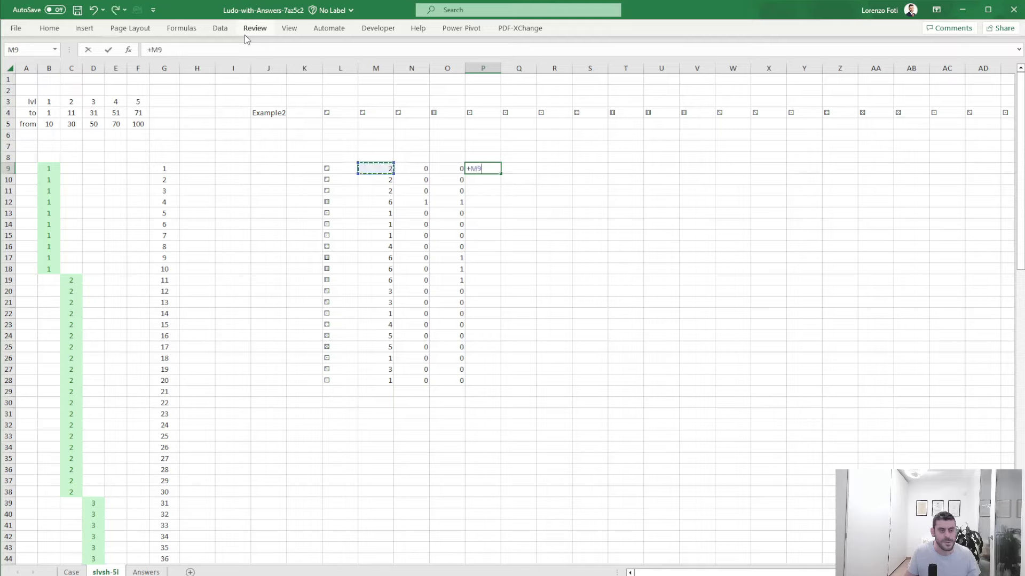
{"action": "key", "text": "Escape"}
{"action": "key", "text": "Left"}
{"action": "key", "text": "Left"}
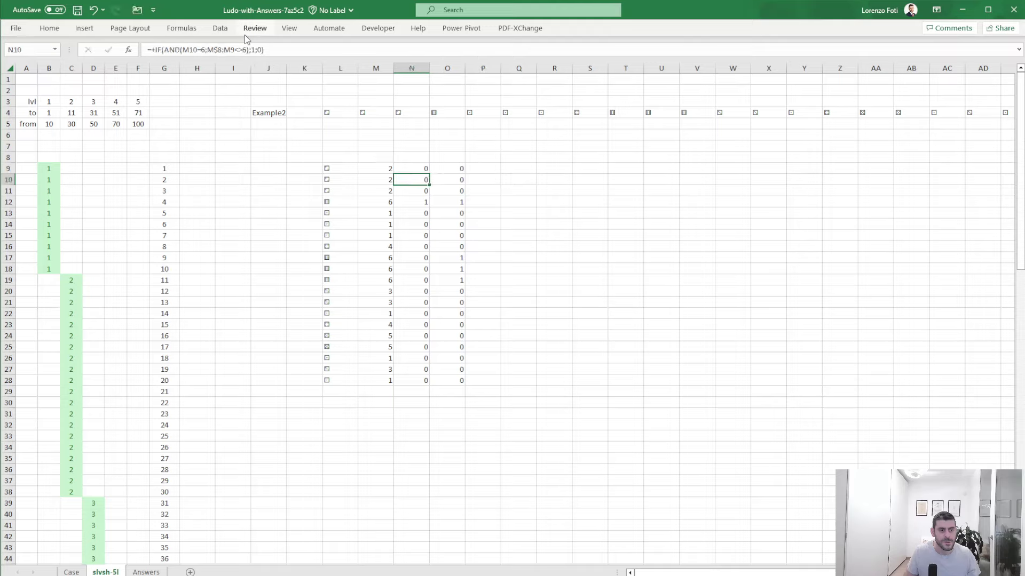
{"action": "key", "text": "Down"}
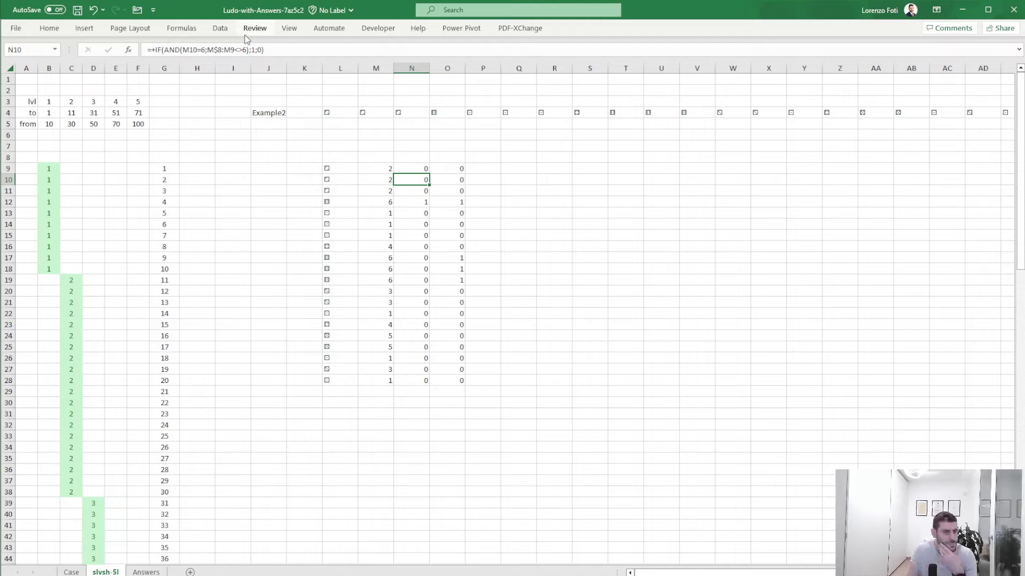
Wrap N9's condition as IF(OR(N8=1;AND(...));1;0) so the flag carries forward
{"action": "left_click", "coordinate": [424, 168]}
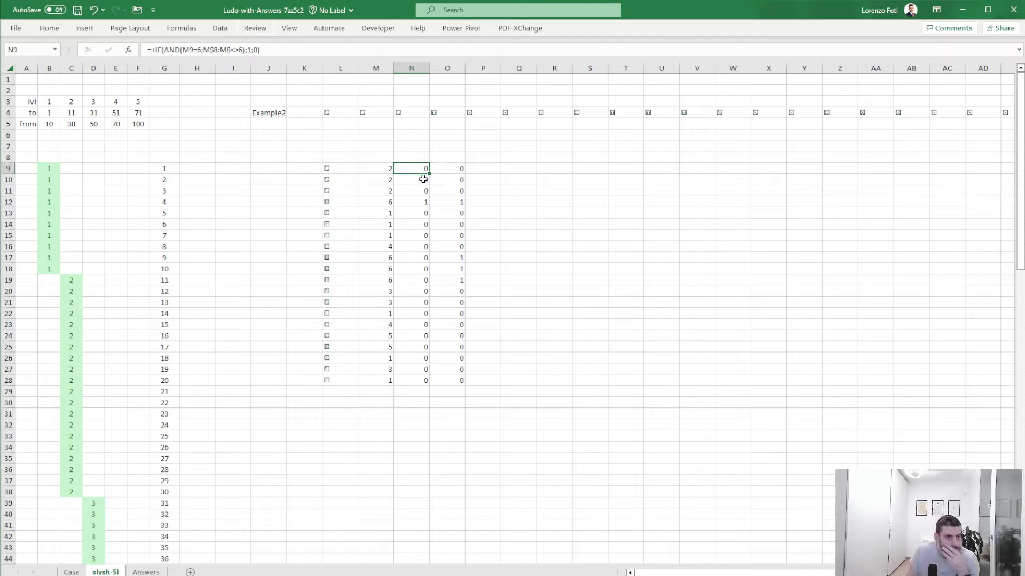
{"action": "left_click", "coordinate": [193, 50]}
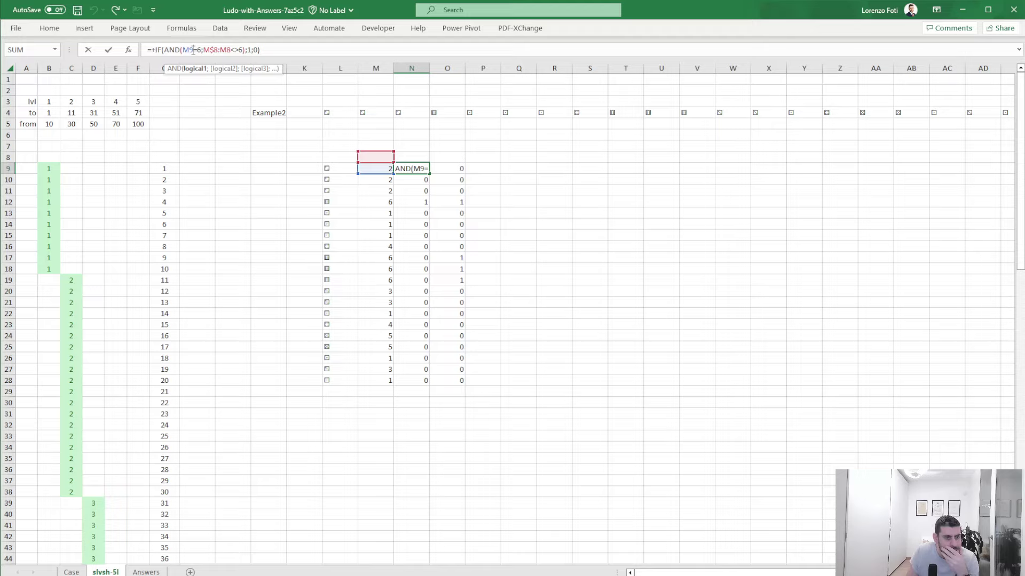
{"action": "left_click", "coordinate": [165, 50]}
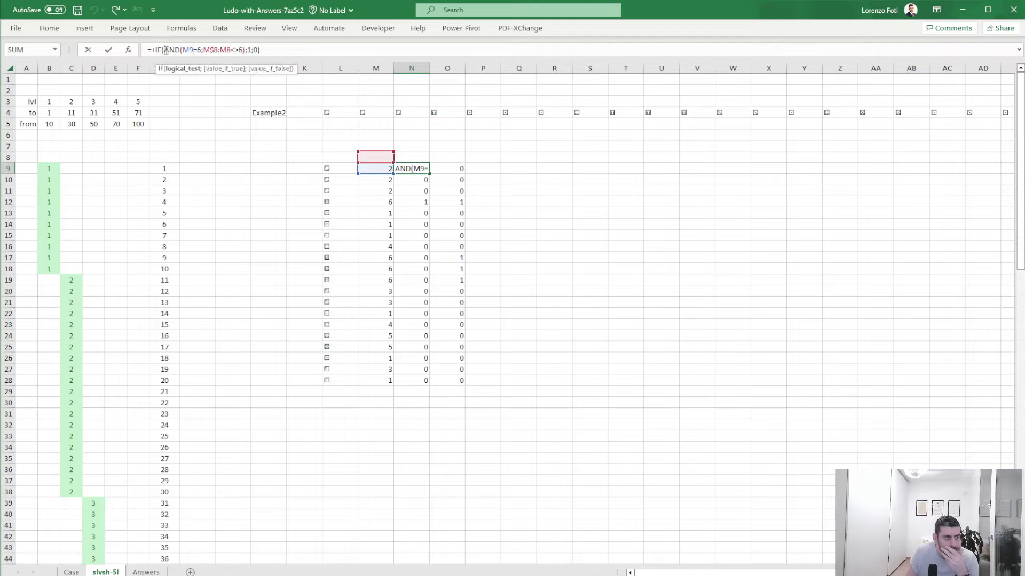
{"action": "type", "text": "or/("}
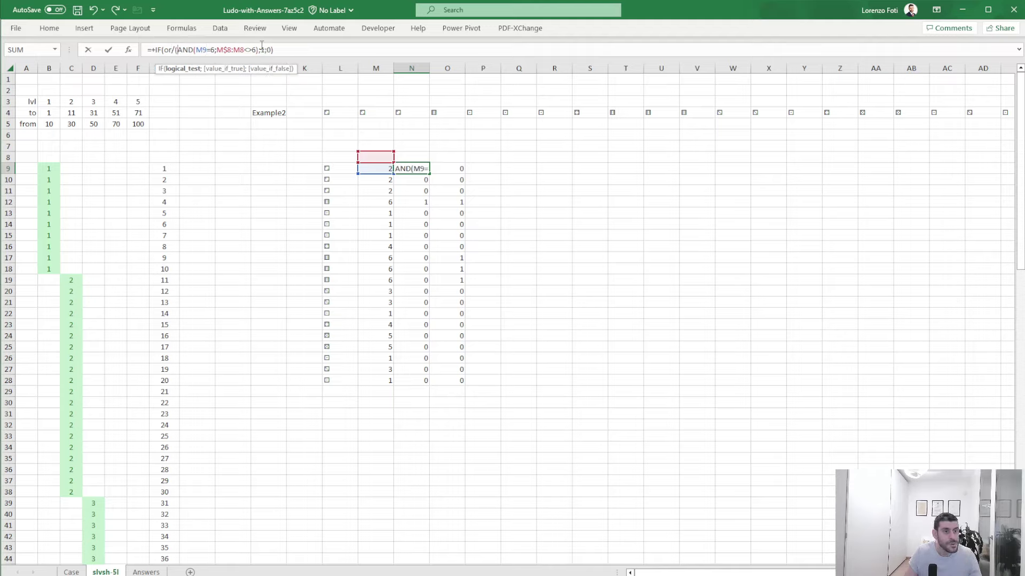
{"action": "key", "text": "BackSpace"}
{"action": "key", "text": "BackSpace"}
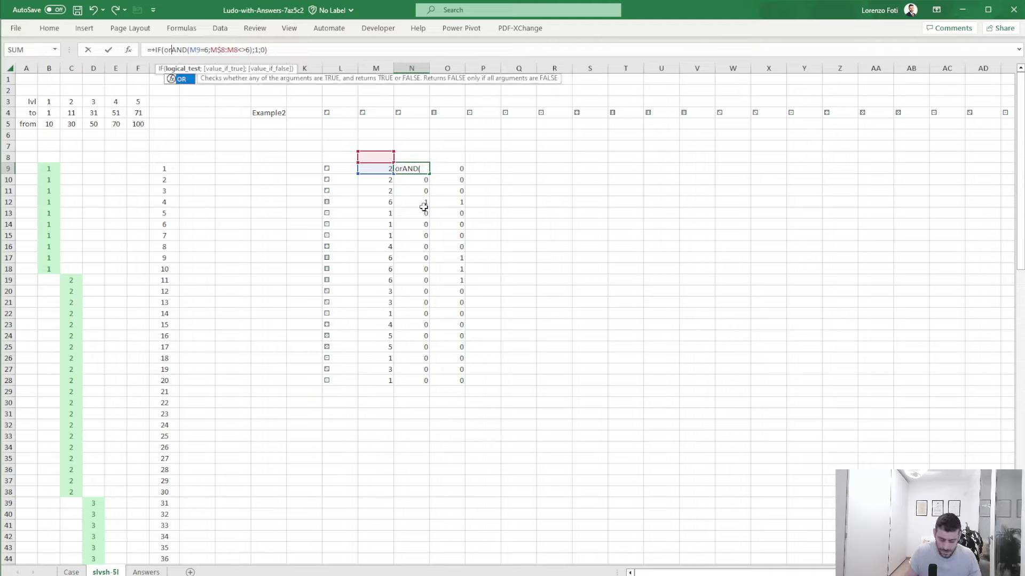
{"action": "type", "text": "("}
{"action": "left_click", "coordinate": [420, 155]}
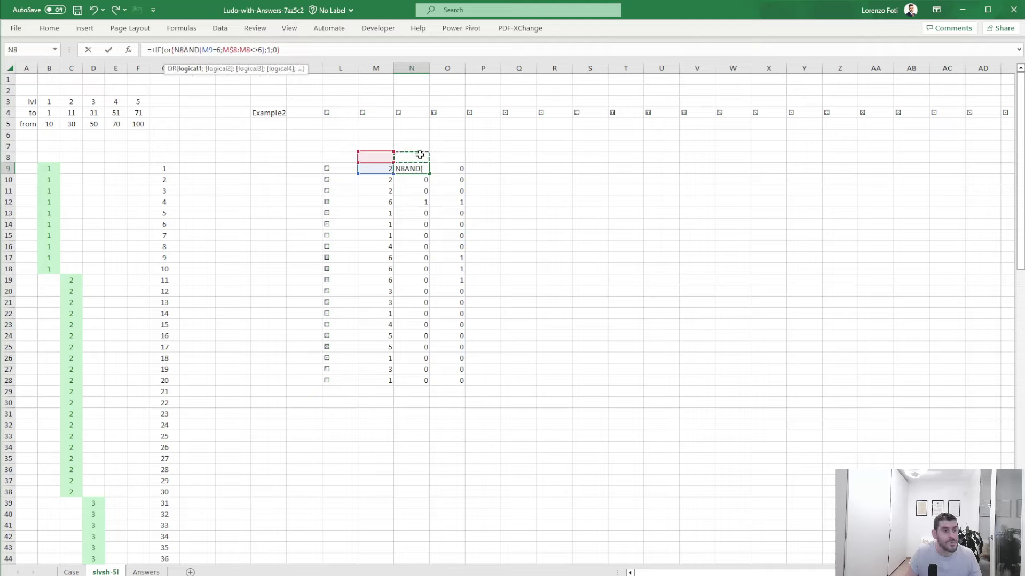
{"action": "type", "text": "=1;"}
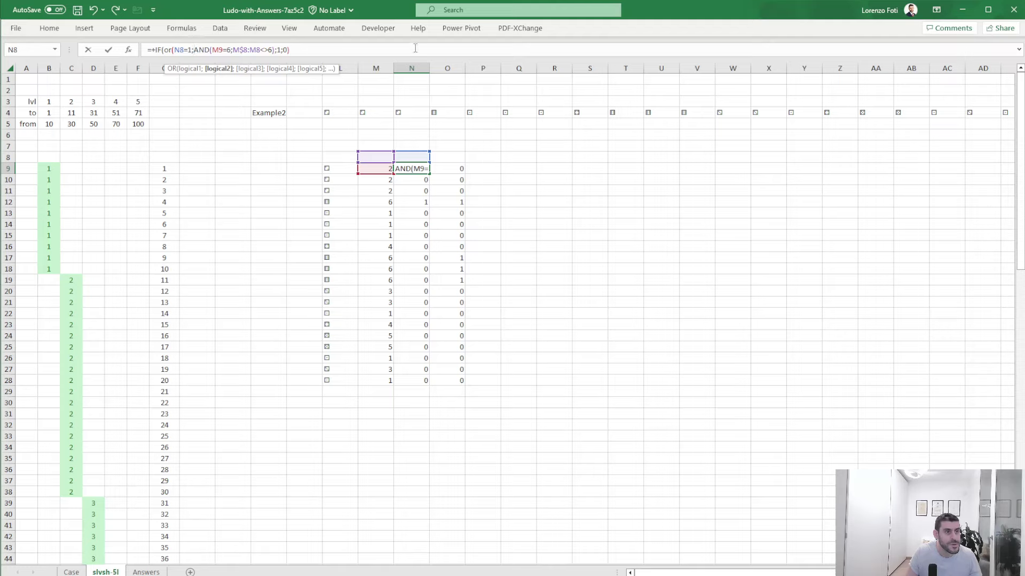
{"action": "left_click", "coordinate": [276, 49]}
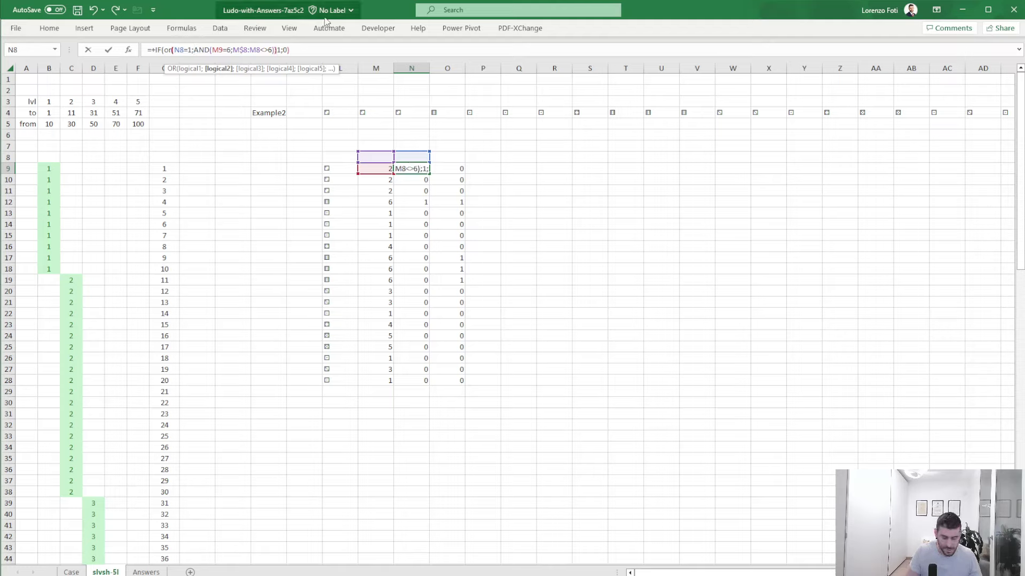
{"action": "key", "text": "ctrl+Return"}
Paste the updated OR formula down N10:N28
{"action": "key", "text": "ctrl+c"}
{"action": "key", "text": "Down"}
{"action": "key", "text": "ctrl+shift+Down"}
{"action": "key", "text": "ctrl+v"}
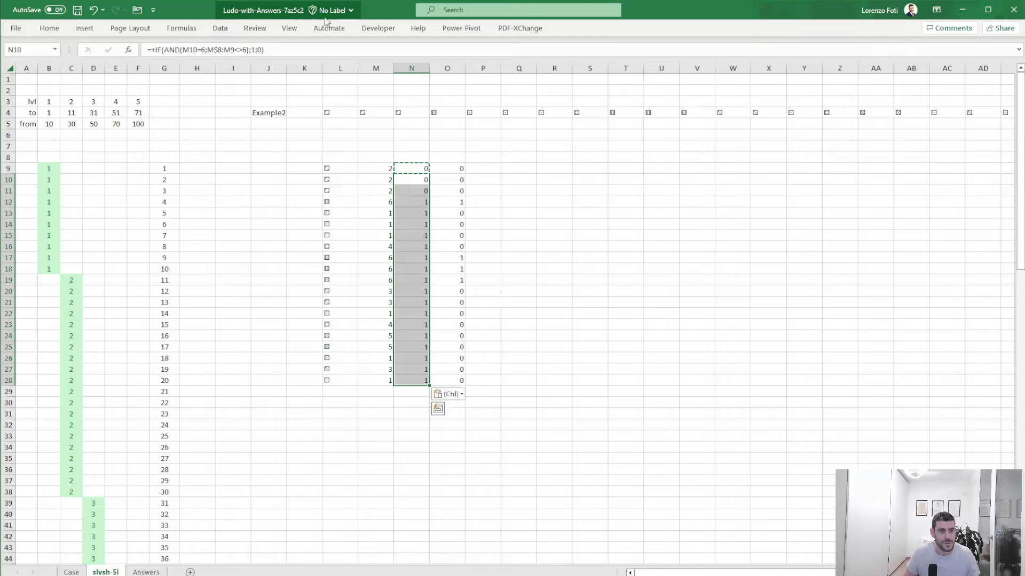
{"action": "key", "text": "Escape"}
{"action": "key", "text": "Up"}
{"action": "key", "text": "Right"}
{"action": "key", "text": "Right"}
Enter the running-total formula =+M9*N8+P8 in cell P9
{"action": "type", "text": "+"}
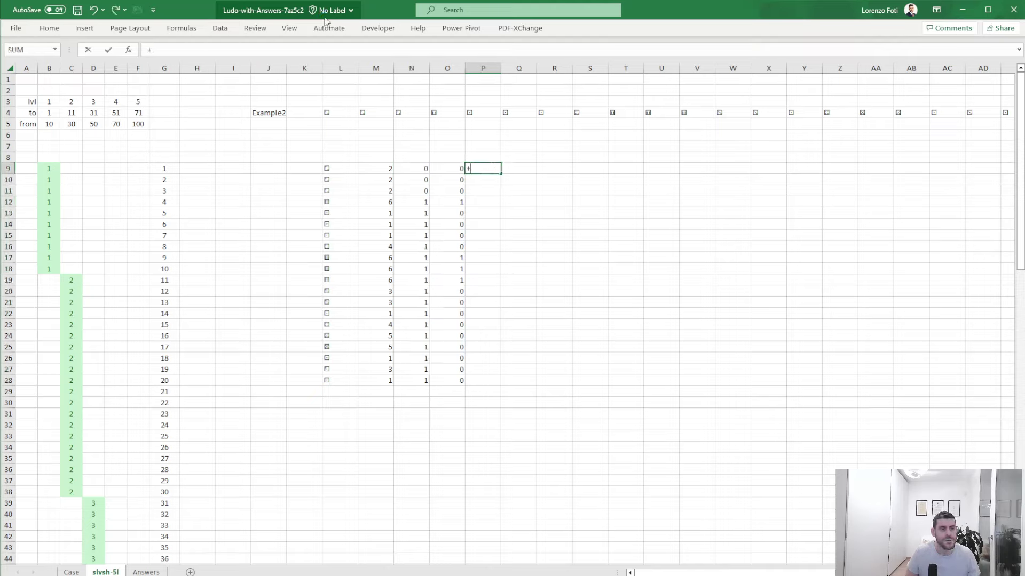
{"action": "key", "text": "Left"}
{"action": "key", "text": "Left"}
{"action": "key", "text": "Left"}
{"action": "type", "text": "*"}
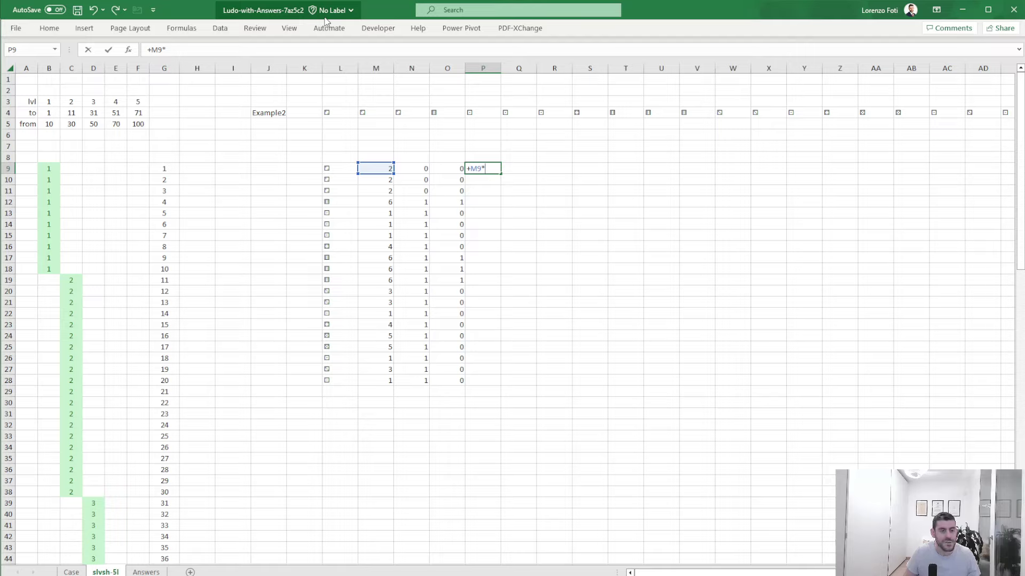
{"action": "key", "text": "Left"}
{"action": "key", "text": "Left"}
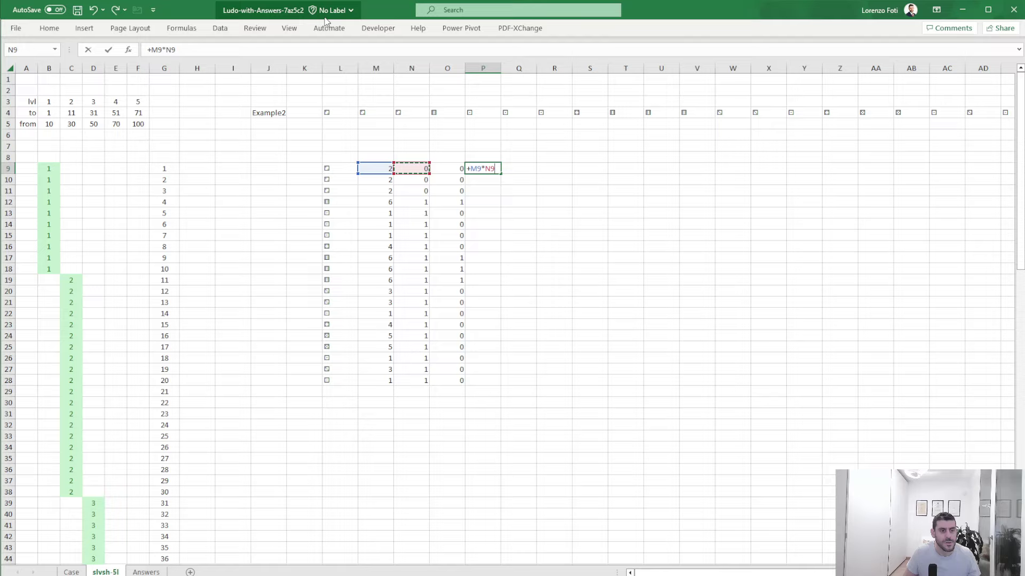
{"action": "key", "text": "Up"}
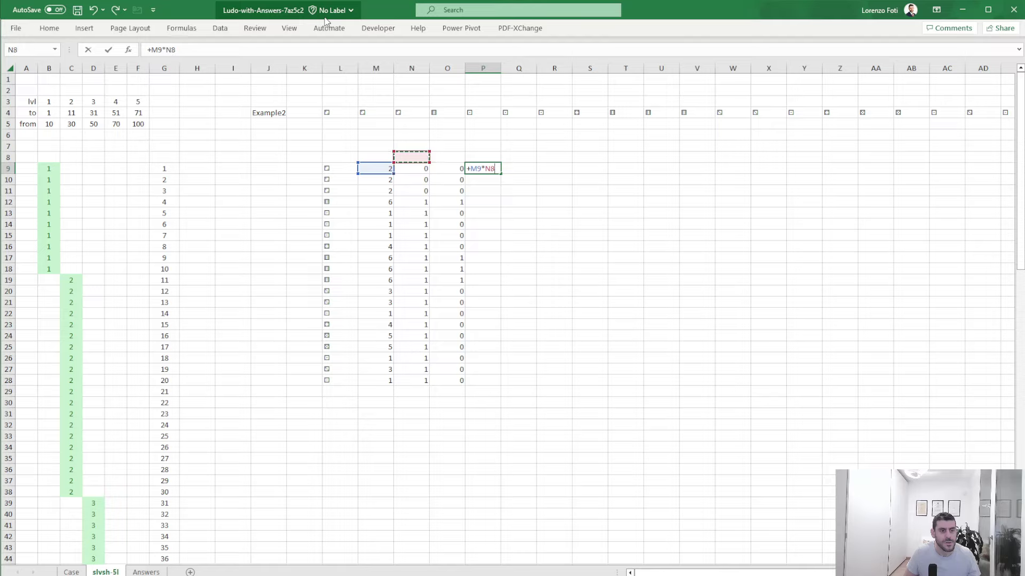
{"action": "type", "text": "+"}
{"action": "key", "text": "Up"}
{"action": "key", "text": "ctrl+Return"}
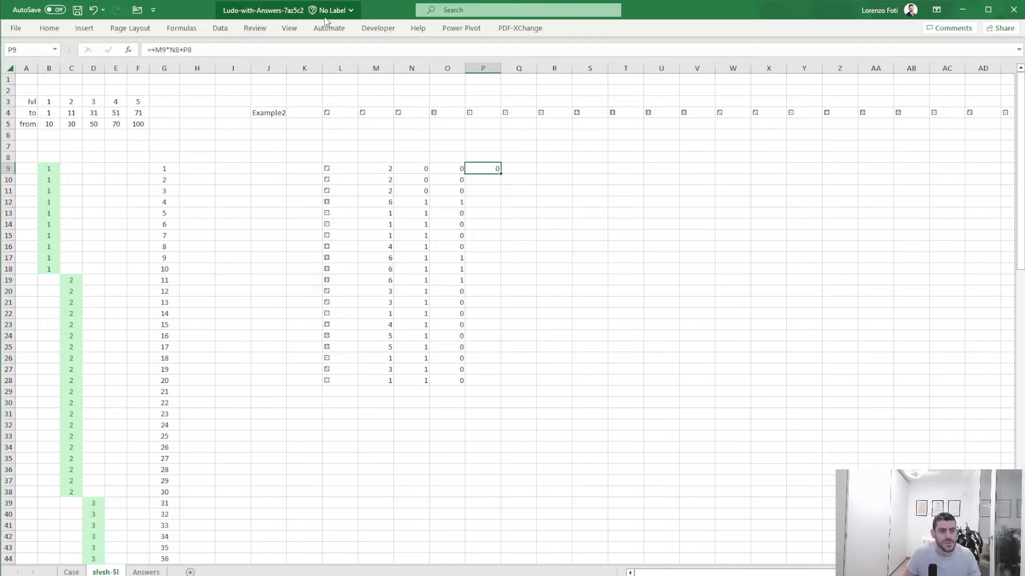
Copy the running-total formula down through P9:P28
{"action": "key", "text": "ctrl+c"}
{"action": "key", "text": "Left"}
{"action": "key", "text": "ctrl+Down"}
{"action": "key", "text": "Right"}
{"action": "key", "text": "ctrl+shift+Up"}
{"action": "key", "text": "ctrl+v"}
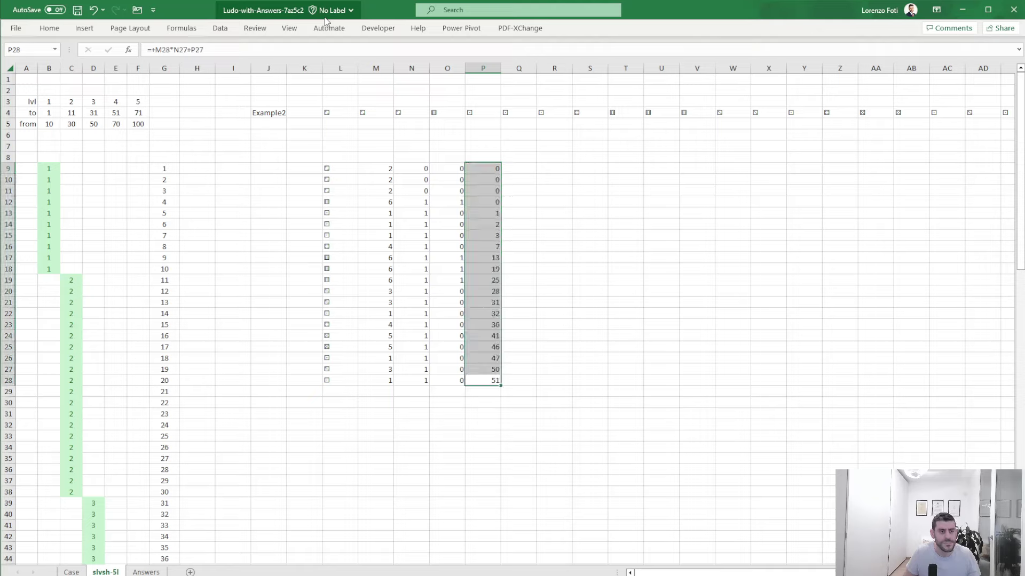
{"action": "key", "text": "Escape"}
Check the column P running totals (0 to 51) against the Case sheet's rolls
{"action": "key", "text": "ctrl+Up"}
{"action": "key", "text": "Down"}
{"action": "key", "text": "Down"}
{"action": "key", "text": "Down"}
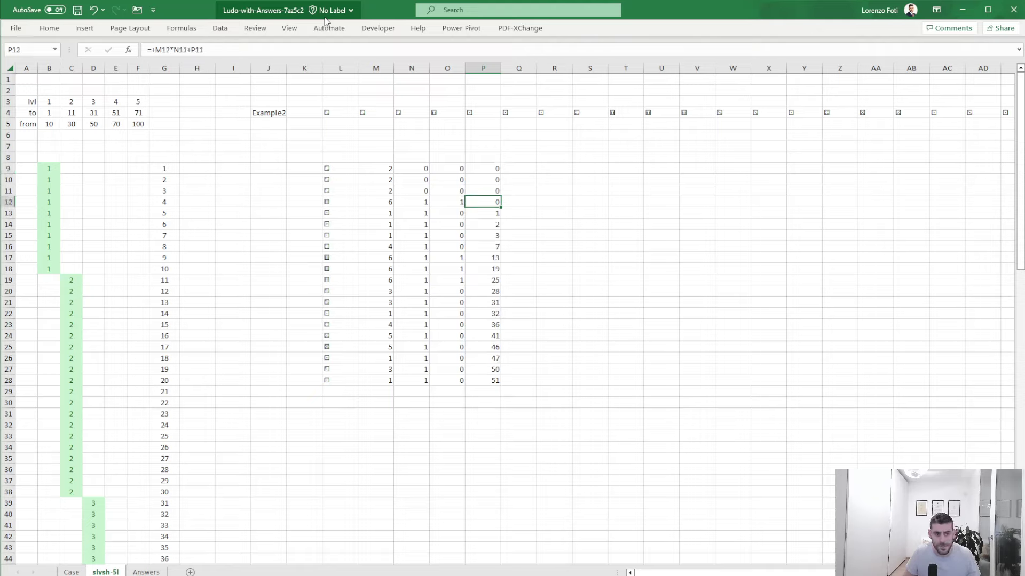
{"action": "key", "text": "Down"}
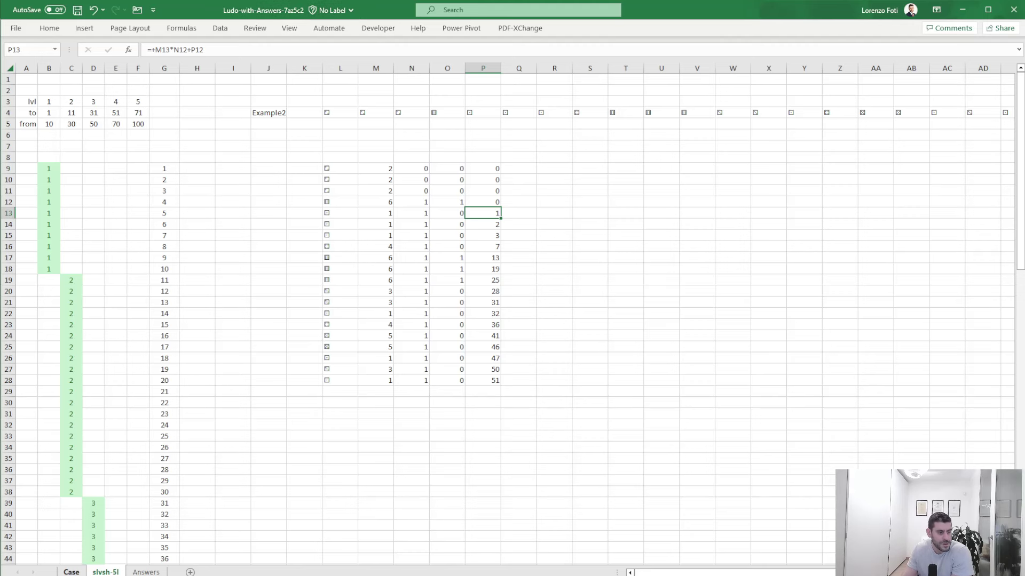
{"action": "left_click", "coordinate": [71, 573]}
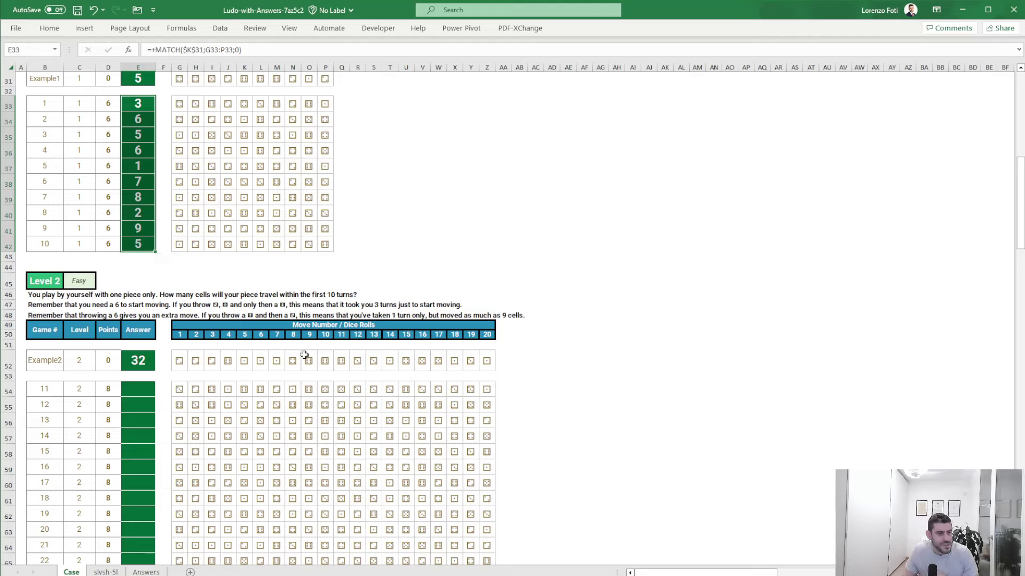
{"action": "key", "text": "Escape"}
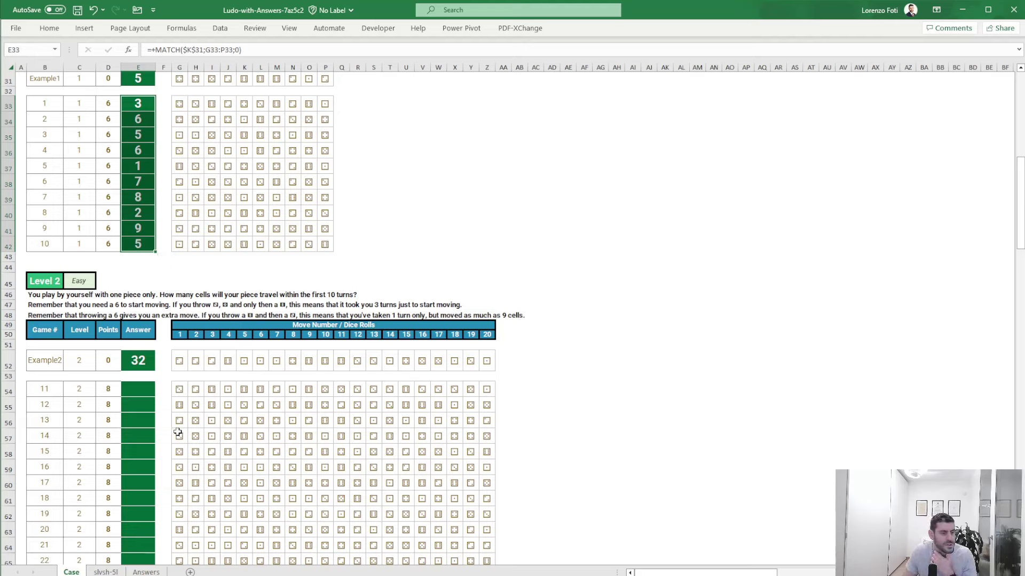
{"action": "left_click", "coordinate": [106, 573]}
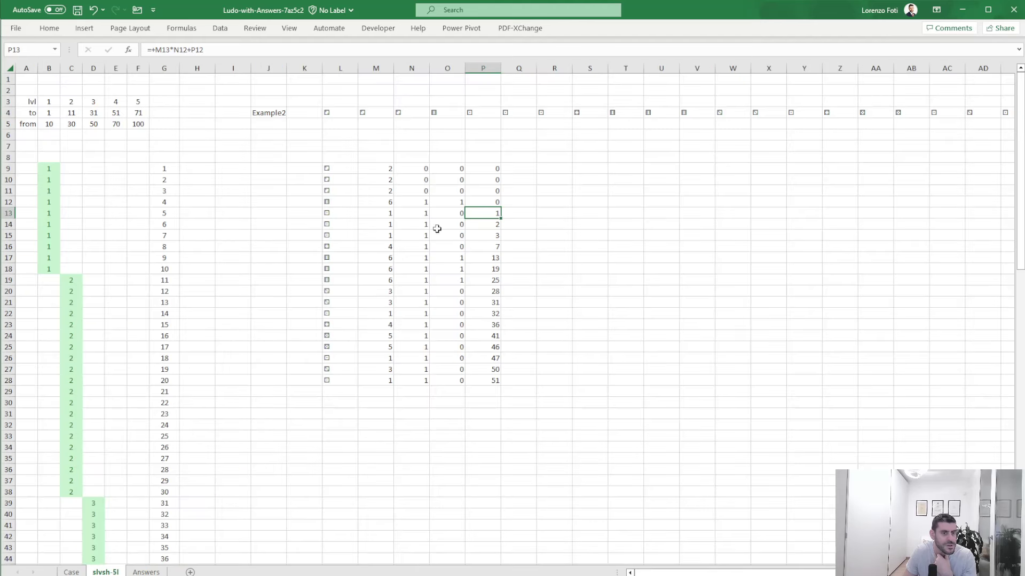
{"action": "left_click_drag", "start_coordinate": [488, 166], "coordinate": [489, 224]}
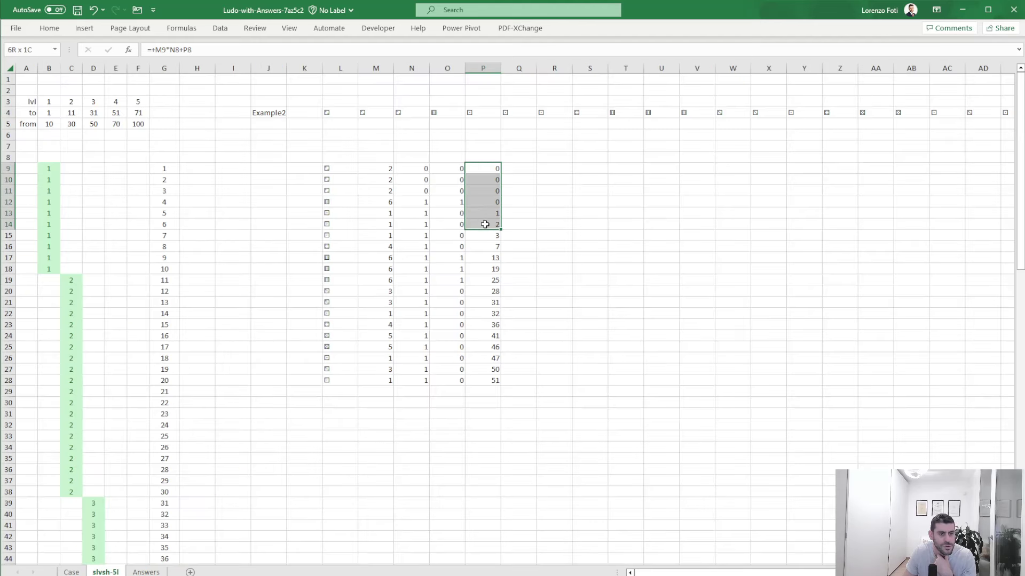
{"action": "left_click", "coordinate": [71, 573]}
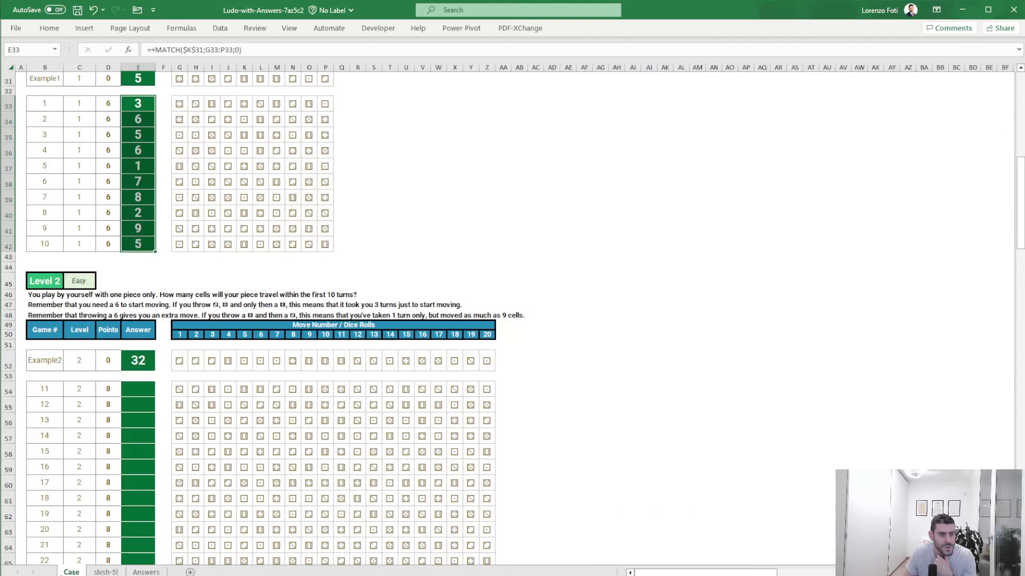
{"action": "left_click", "coordinate": [106, 572]}
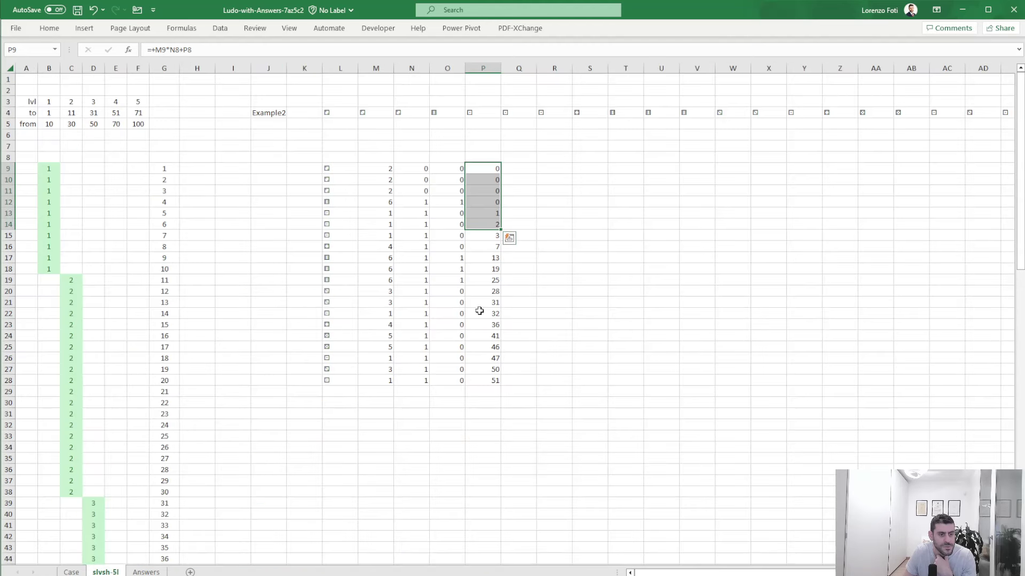
{"action": "left_click_drag", "start_coordinate": [478, 314], "coordinate": [493, 170]}
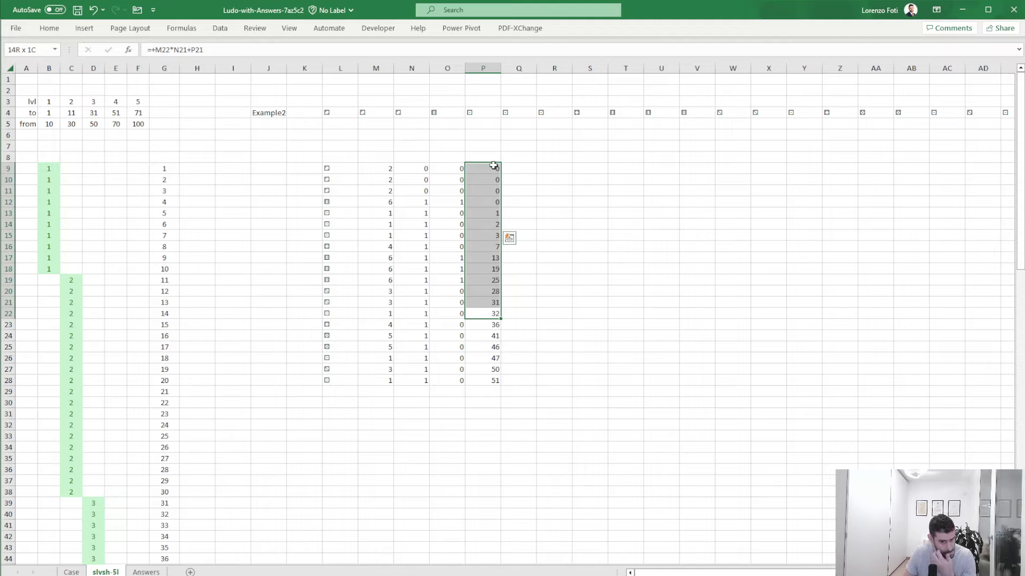
{"action": "left_click", "coordinate": [517, 167]}
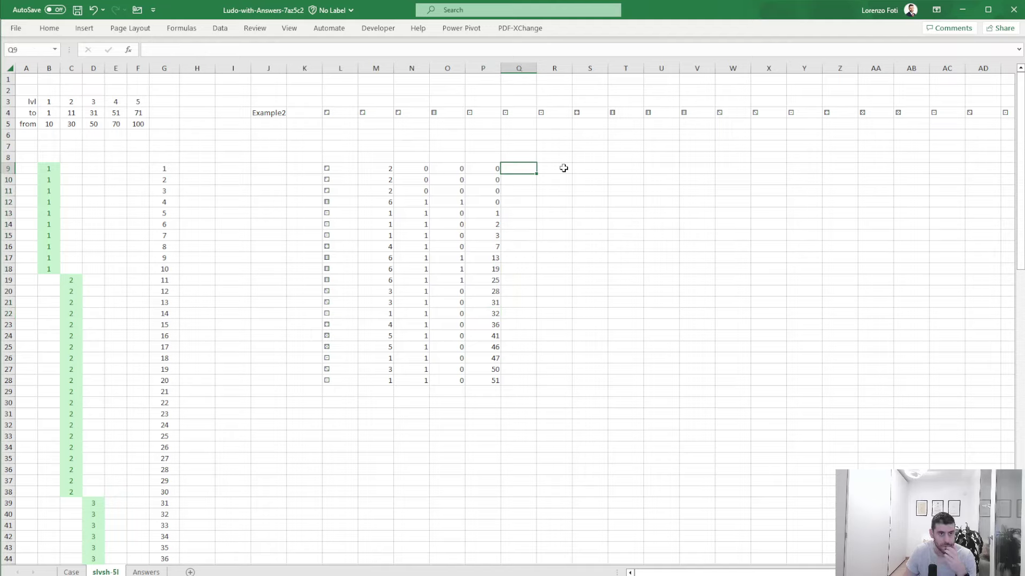
Enter the turn-counter formula =IF(O9=1;Q8;Q8+1) in cell Q9
{"action": "type", "text": "+if("}
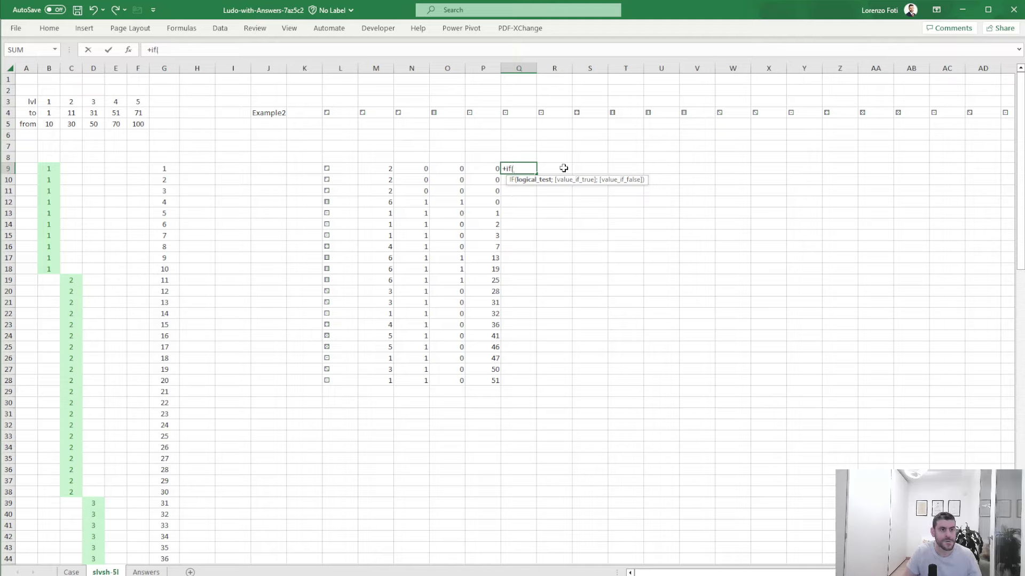
{"action": "key", "text": "Left"}
{"action": "key", "text": "Left"}
{"action": "key", "text": "Left"}
{"action": "key", "text": "Right"}
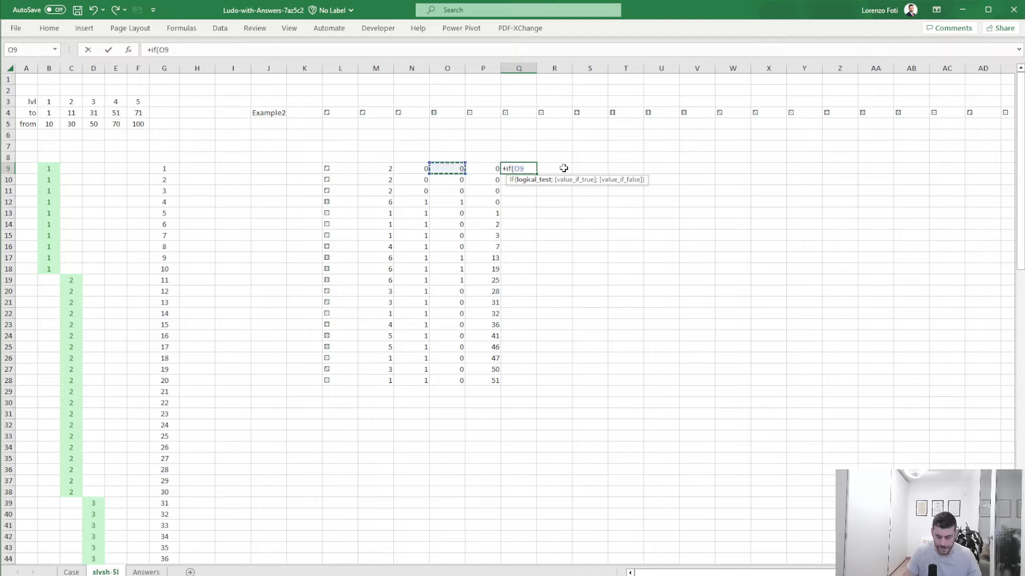
{"action": "type", "text": "=1;"}
{"action": "key", "text": "Up"}
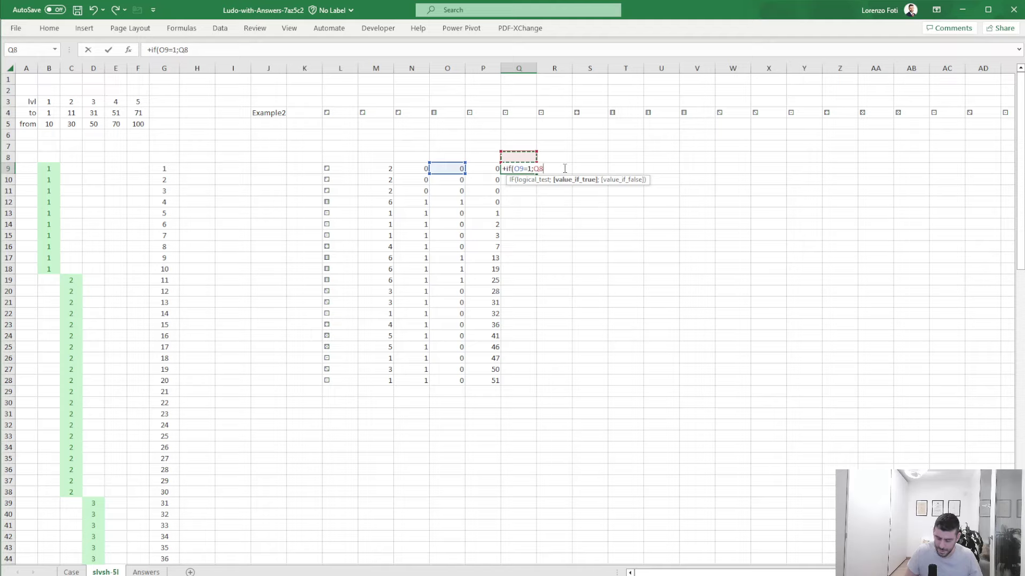
{"action": "type", "text": ";"}
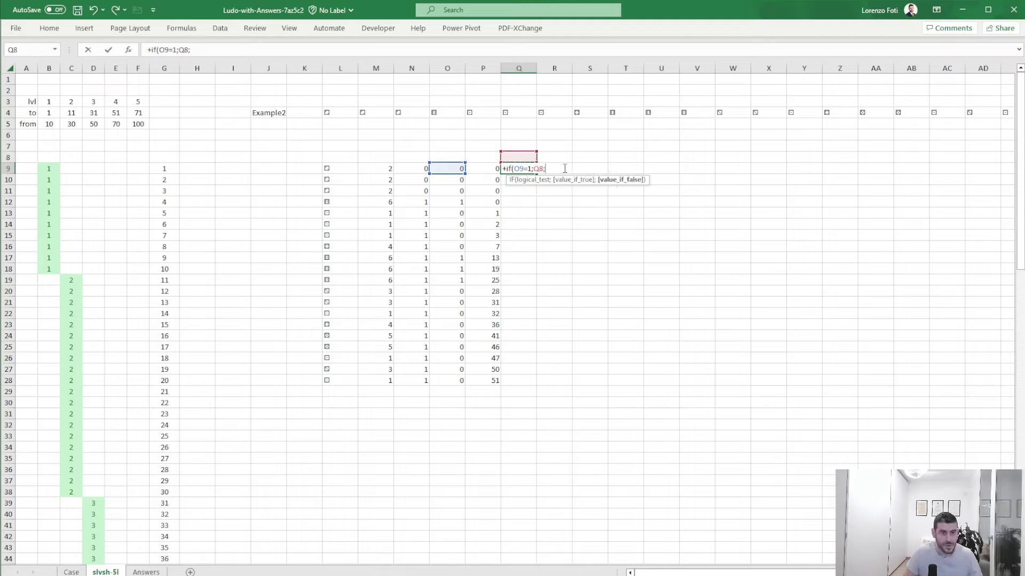
{"action": "key", "text": "Up"}
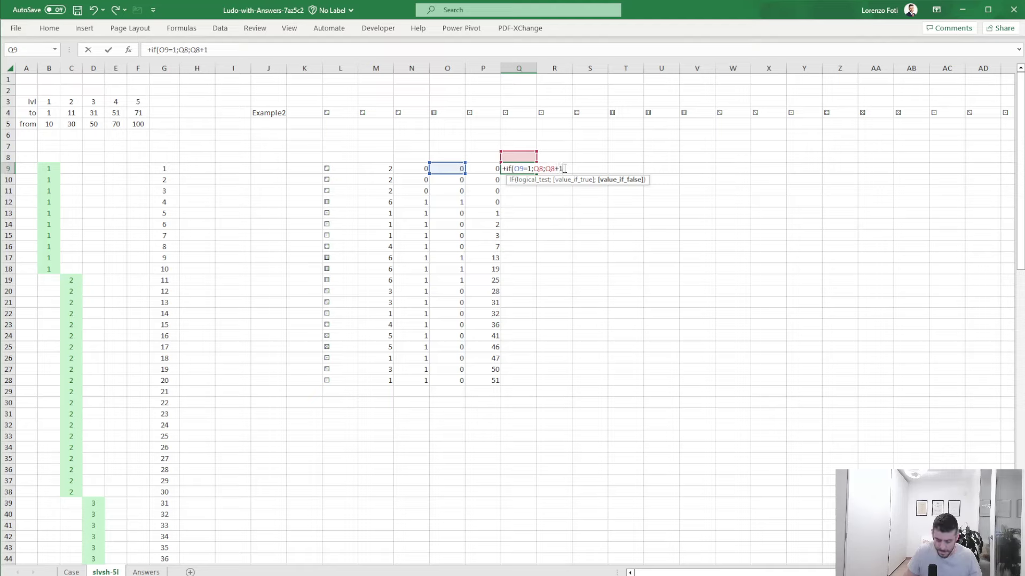
{"action": "type", "text": "+1"}
{"action": "key", "text": "ctrl+Return"}
Fill the turn-counter formula down Q9:Q28, counting turns 1 to 16
{"action": "key", "text": "ctrl+c"}
{"action": "key", "text": "Left"}
{"action": "key", "text": "ctrl+Down"}
{"action": "key", "text": "Right"}
{"action": "key", "text": "ctrl+shift+Up"}
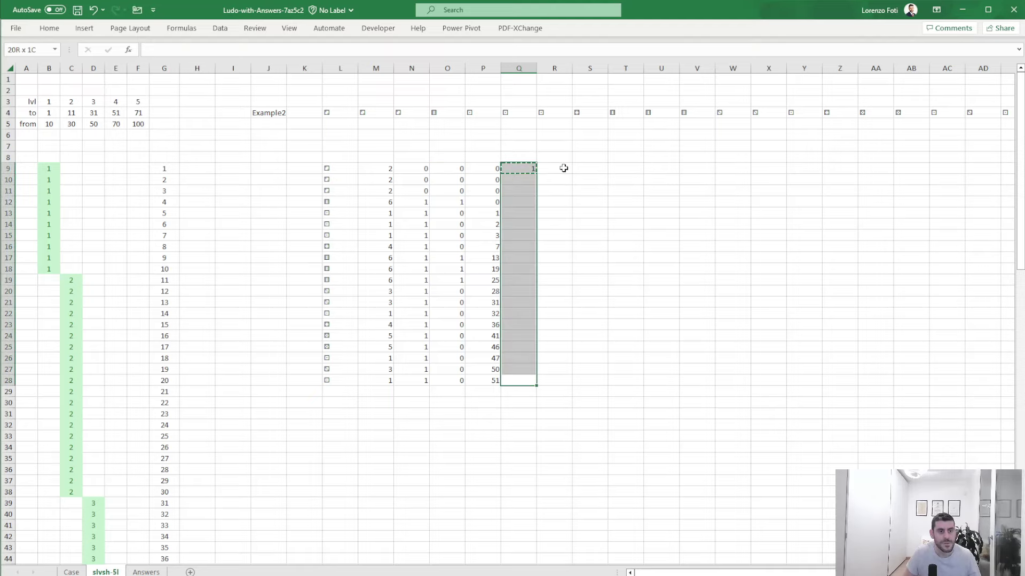
{"action": "key", "text": "ctrl+v"}
In Q7, start an INDEX formula over the running totals P9:P28
{"action": "key", "text": "ctrl+Up"}
{"action": "key", "text": "Up"}
{"action": "key", "text": "Up"}
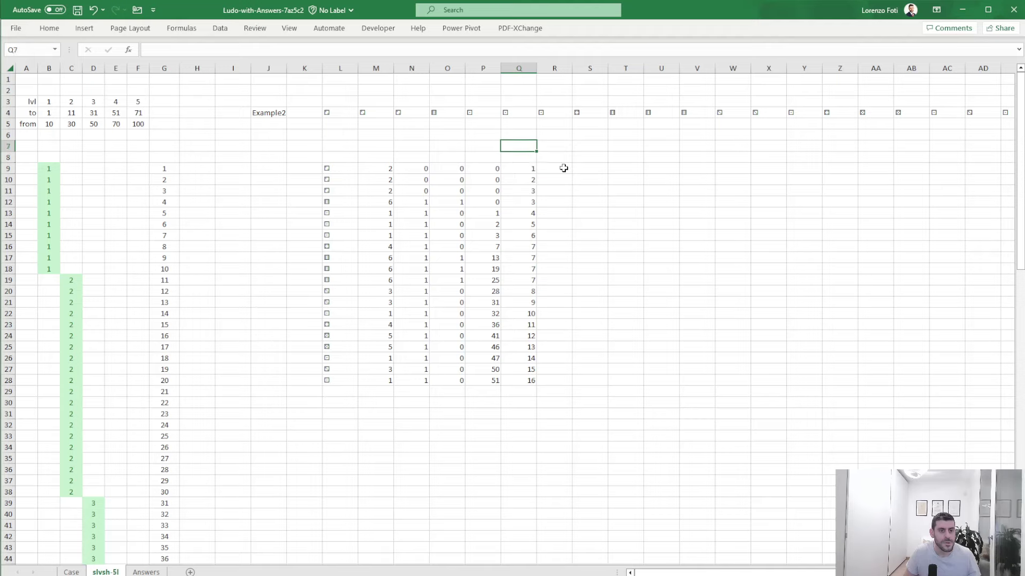
{"action": "type", "text": "+index"}
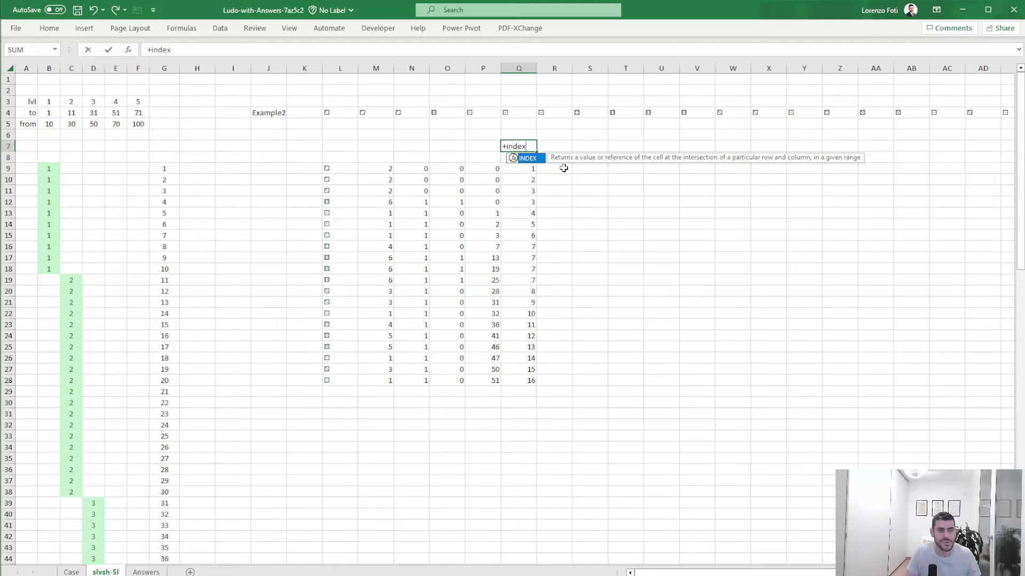
{"action": "type", "text": "("}
{"action": "key", "text": "Left"}
{"action": "key", "text": "Down"}
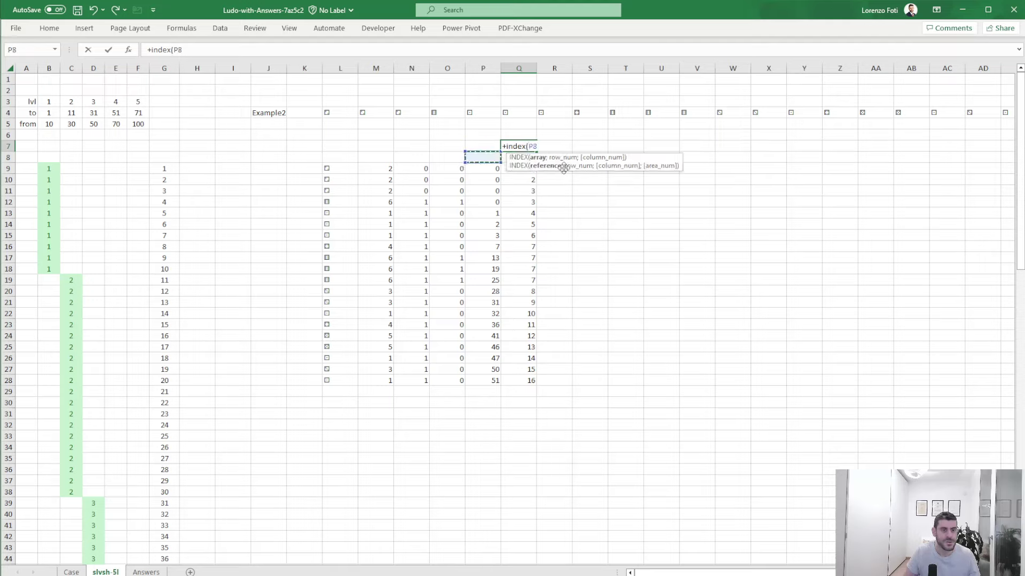
{"action": "key", "text": "Down"}
{"action": "key", "text": "ctrl+shift+Down"}
Finish the Q7 lookup with MATCH(10;Q9:Q28;0) so it returns 32
{"action": "type", "text": ";match("}
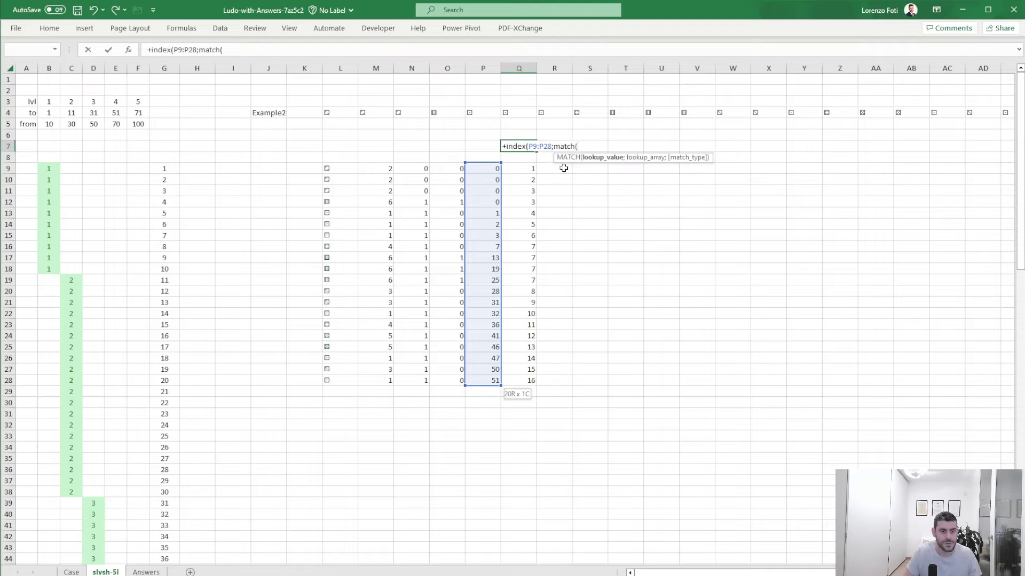
{"action": "key", "text": "Down"}
{"action": "key", "text": "Down"}
{"action": "key", "text": "BackSpace"}
{"action": "key", "text": "BackSpace"}
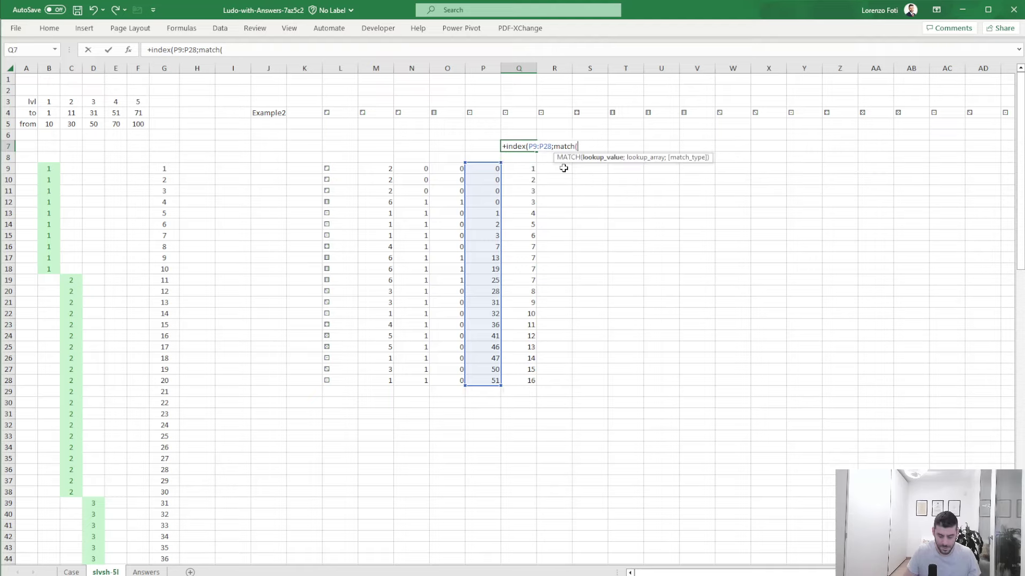
{"action": "type", "text": "10;"}
{"action": "key", "text": "Down"}
{"action": "key", "text": "Down"}
{"action": "key", "text": "ctrl+shift+Down"}
{"action": "type", "text": ";0))"}
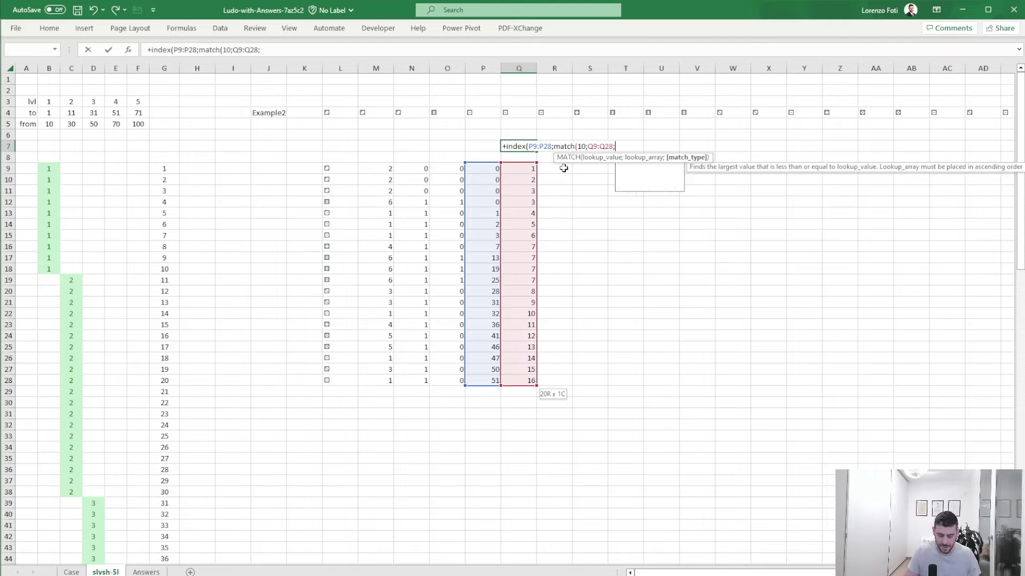
{"action": "key", "text": "Return"}
{"action": "key", "text": "Home"}
{"action": "key", "text": "Right"}
{"action": "key", "text": "Right"}
{"action": "key", "text": "Right"}
{"action": "key", "text": "Right"}
{"action": "key", "text": "Right"}
{"action": "key", "text": "Right"}
{"action": "key", "text": "Right"}
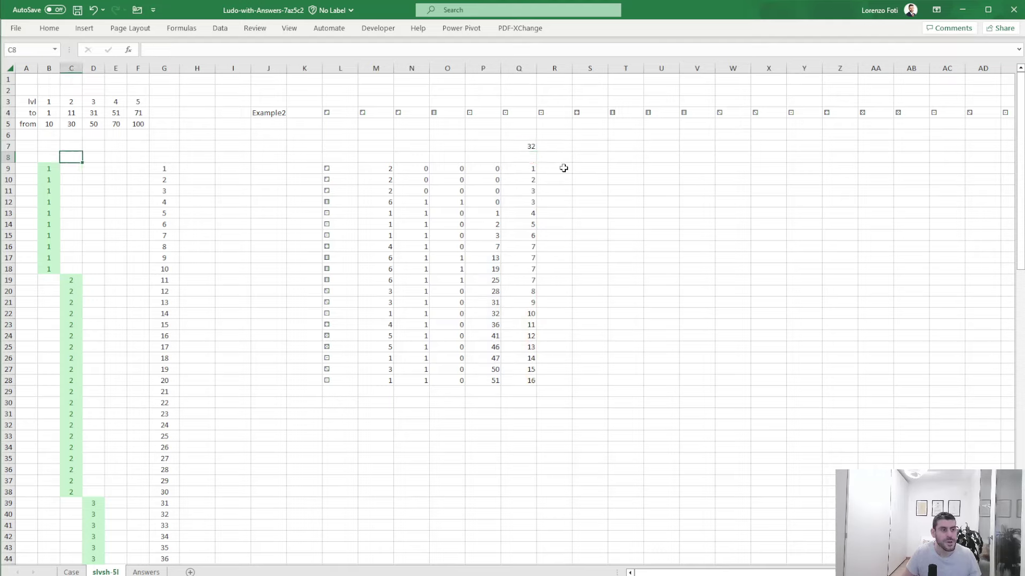
Link cell H8 to the lookup result in Q7
{"action": "type", "text": "+6"}
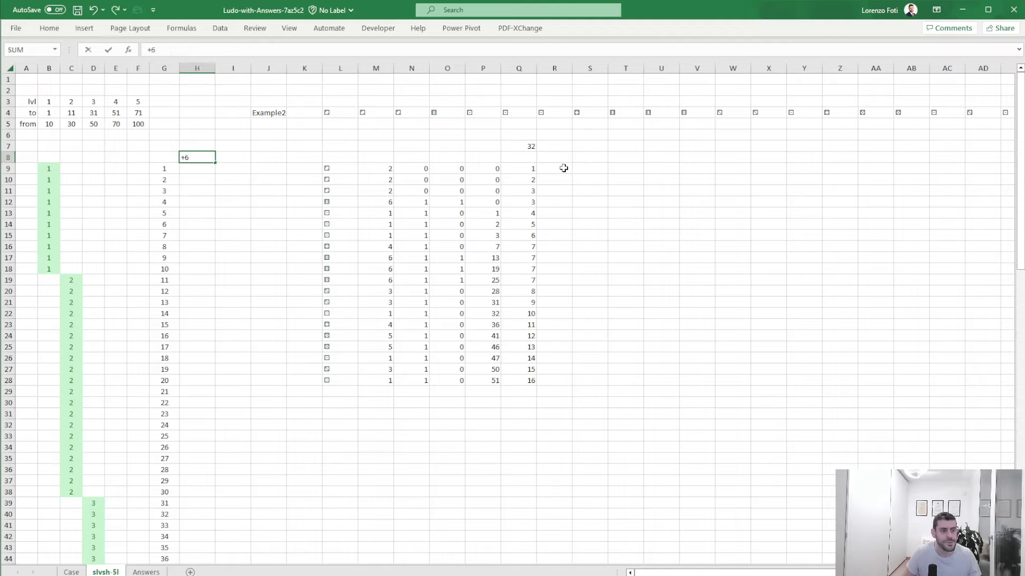
{"action": "key", "text": "Up"}
{"action": "key", "text": "Right"}
{"action": "key", "text": "Right"}
{"action": "key", "text": "Right"}
{"action": "key", "text": "Right"}
{"action": "key", "text": "Right"}
{"action": "key", "text": "Right"}
{"action": "key", "text": "Right"}
{"action": "key", "text": "Right"}
{"action": "key", "text": "Right"}
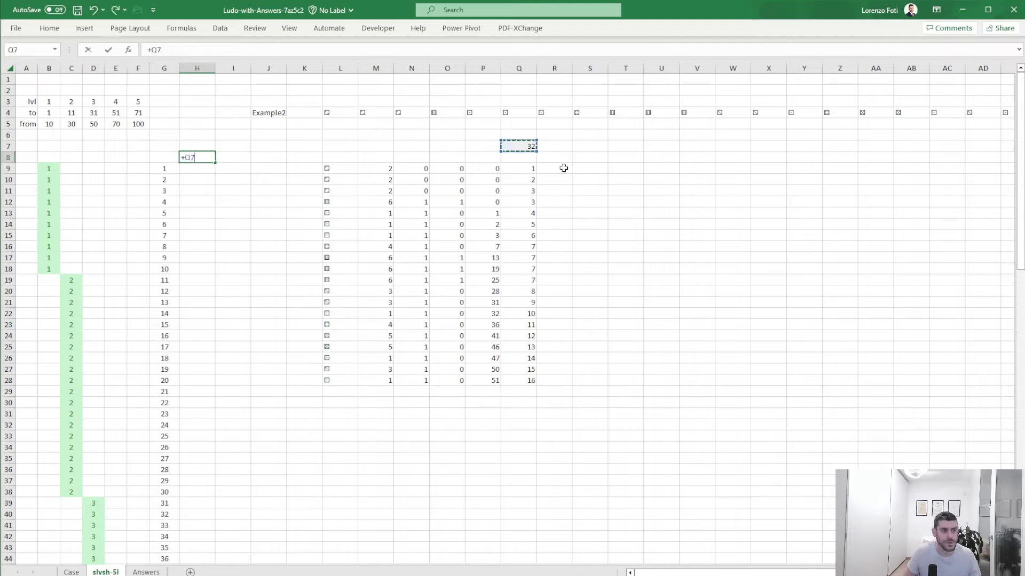
{"action": "key", "text": "ctrl+Return"}
Build a data table over G8:H108 to collect per-game results
{"action": "key", "text": "shift+Left"}
{"action": "key", "text": "ctrl+shift+Down"}
{"action": "key", "text": "alt"}
{"action": "key", "text": "a"}
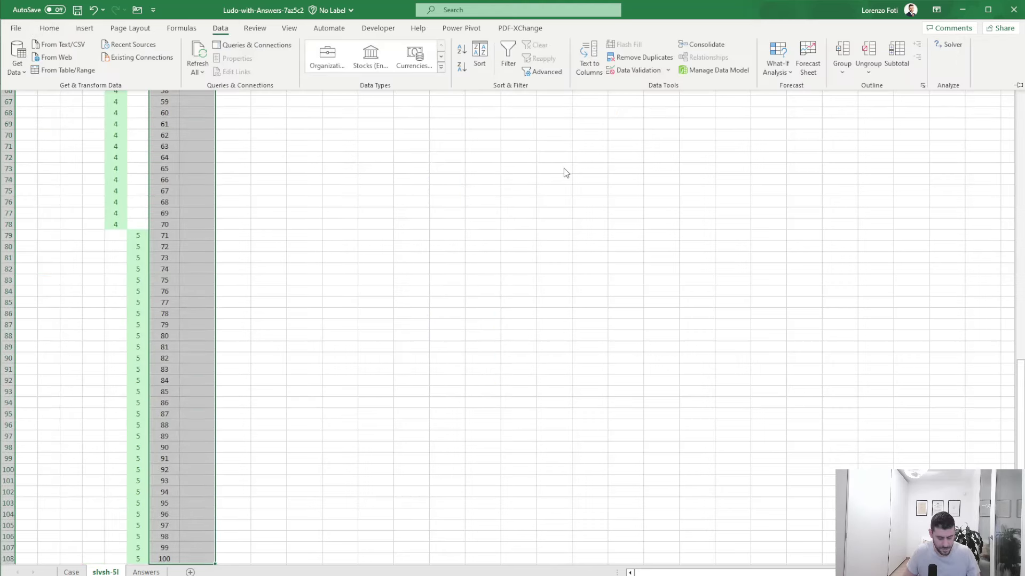
{"action": "key", "text": "w"}
{"action": "key", "text": "t"}
{"action": "left_click", "coordinate": [265, 113]}
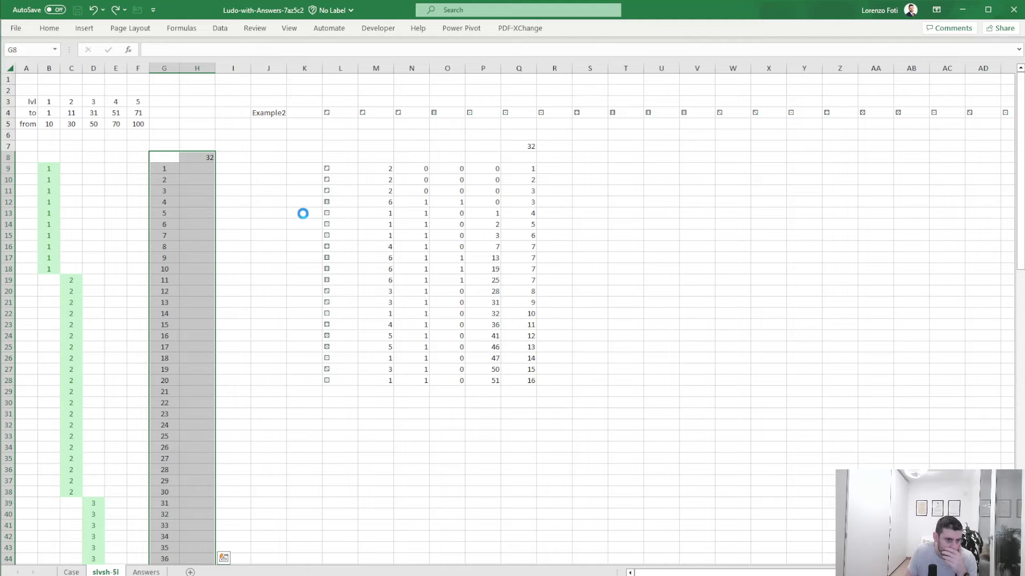
{"action": "left_click", "coordinate": [331, 247]}
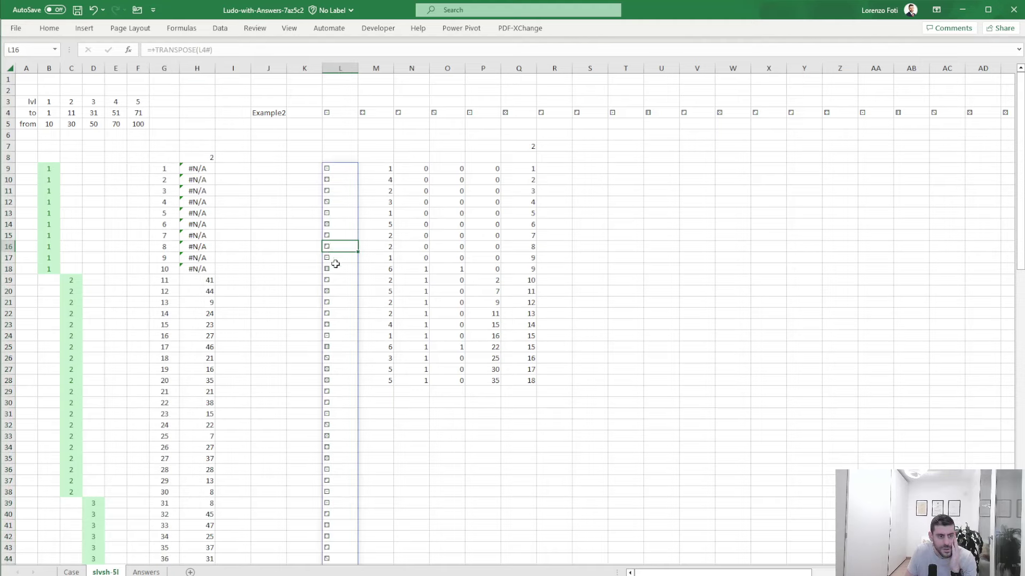
Close solver_v1 without saving, then review the formulas in M9, N17 and Q17
{"action": "key", "text": "alt+Tab"}
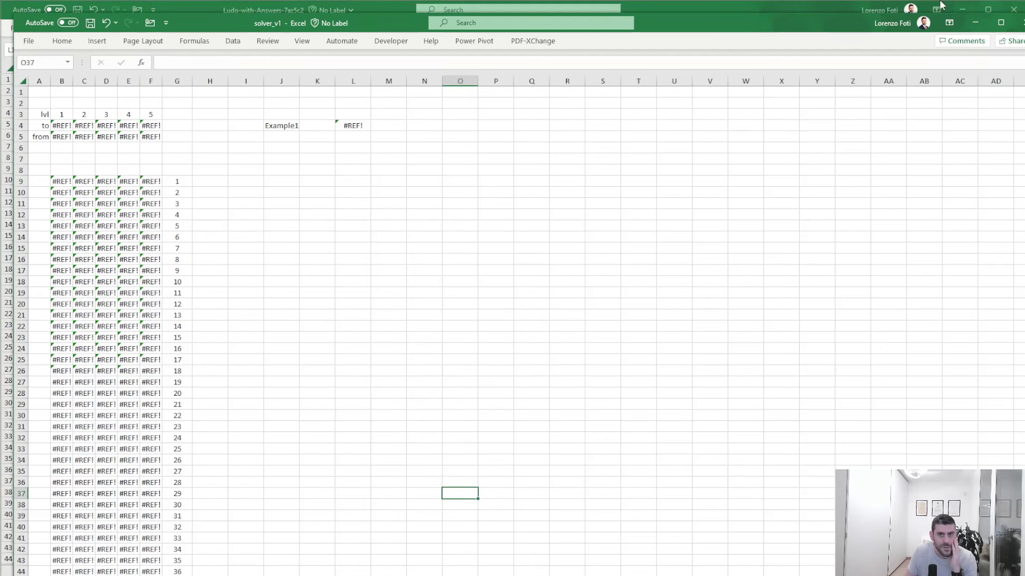
{"action": "left_click", "coordinate": [1019, 23]}
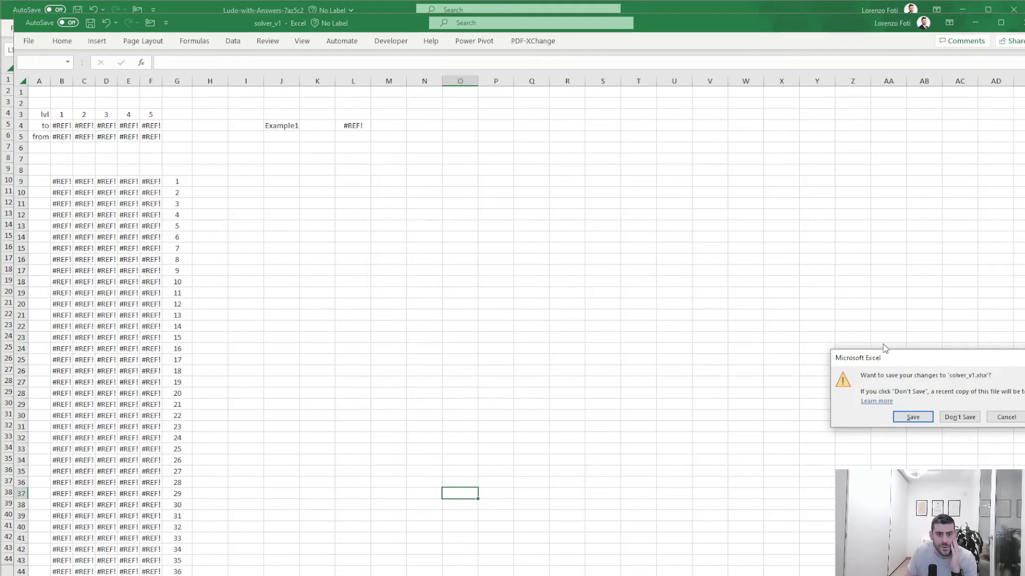
{"action": "left_click", "coordinate": [968, 418]}
{"action": "left_click", "coordinate": [403, 256]}
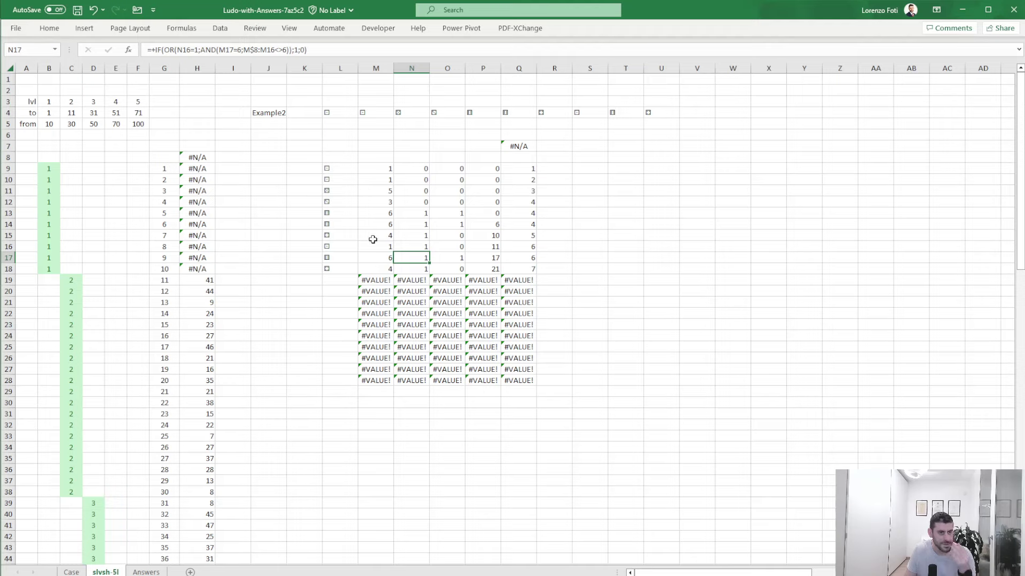
{"action": "left_click", "coordinate": [377, 171]}
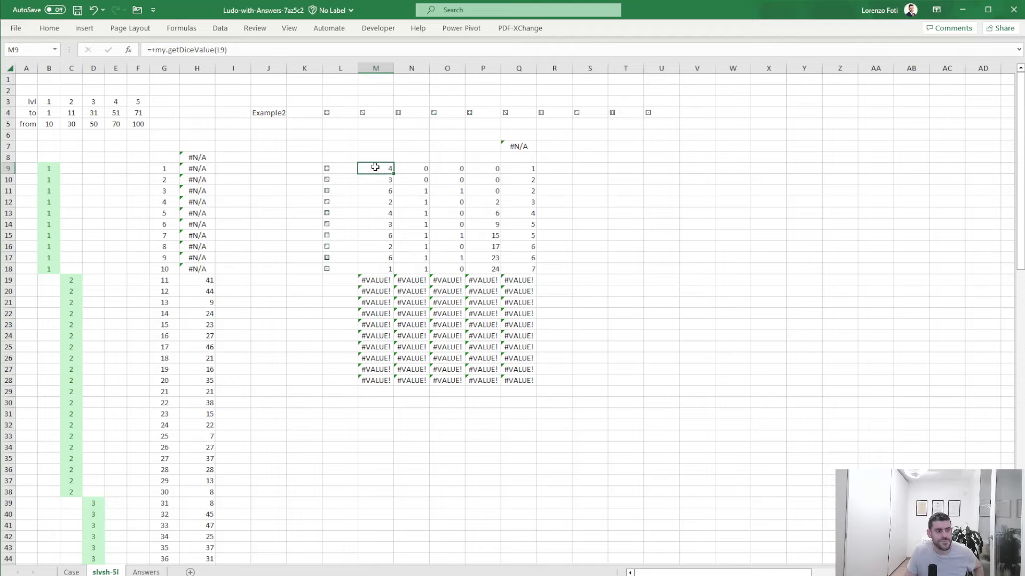
{"action": "left_click", "coordinate": [319, 170]}
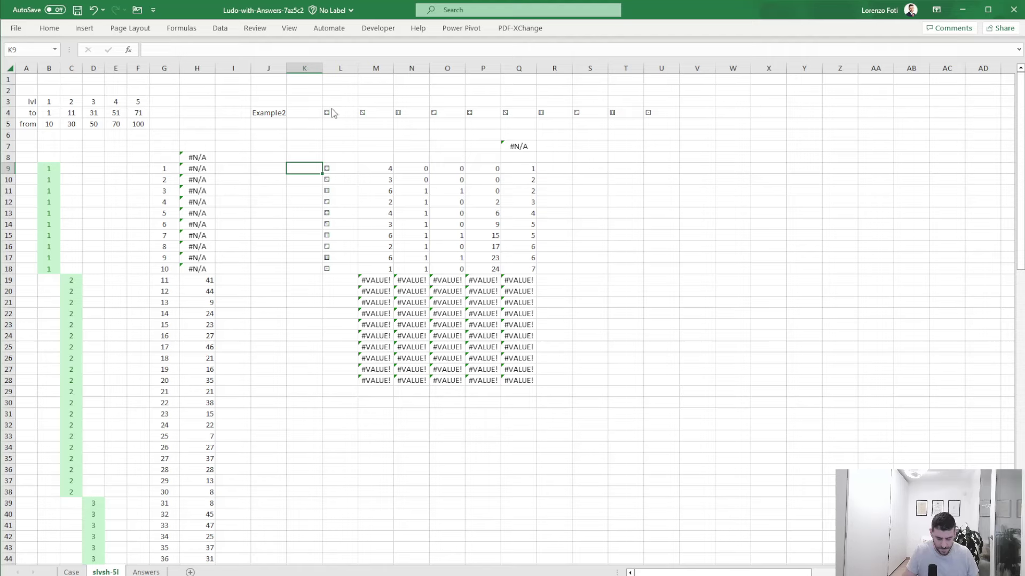
{"action": "left_click", "coordinate": [526, 258]}
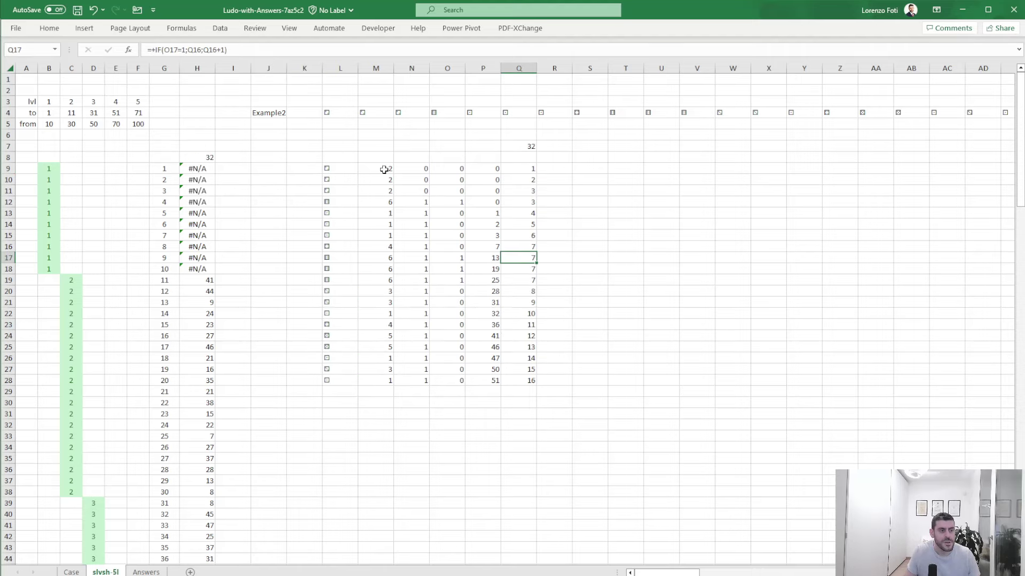
Copy slvsh-5l H19:H38 and paste them as values into Case!E54
{"action": "left_click", "coordinate": [71, 572]}
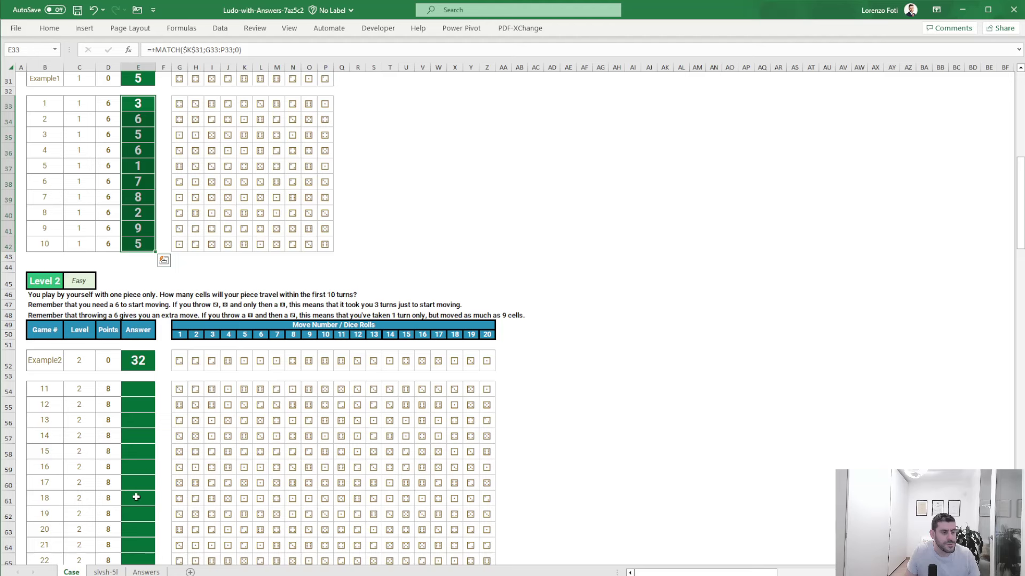
{"action": "scroll", "coordinate": [136, 497], "scroll_direction": "down", "scroll_amount": 3}
{"action": "key", "text": "ctrl+Page_Down"}
{"action": "left_click", "coordinate": [200, 282]}
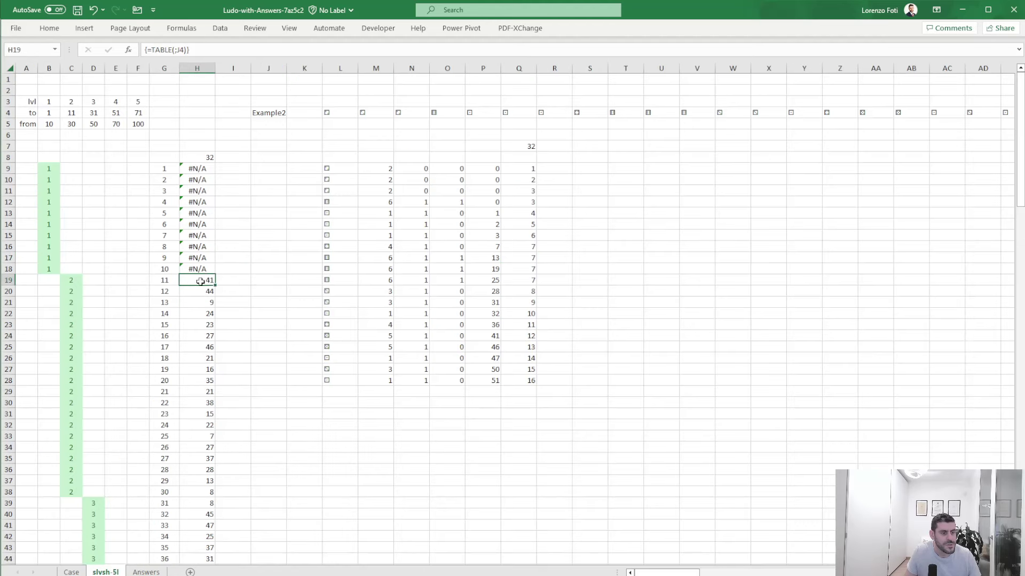
{"action": "left_click_drag", "start_coordinate": [200, 282], "coordinate": [202, 494]}
{"action": "key", "text": "ctrl+c"}
{"action": "key", "text": "ctrl+Page_Up"}
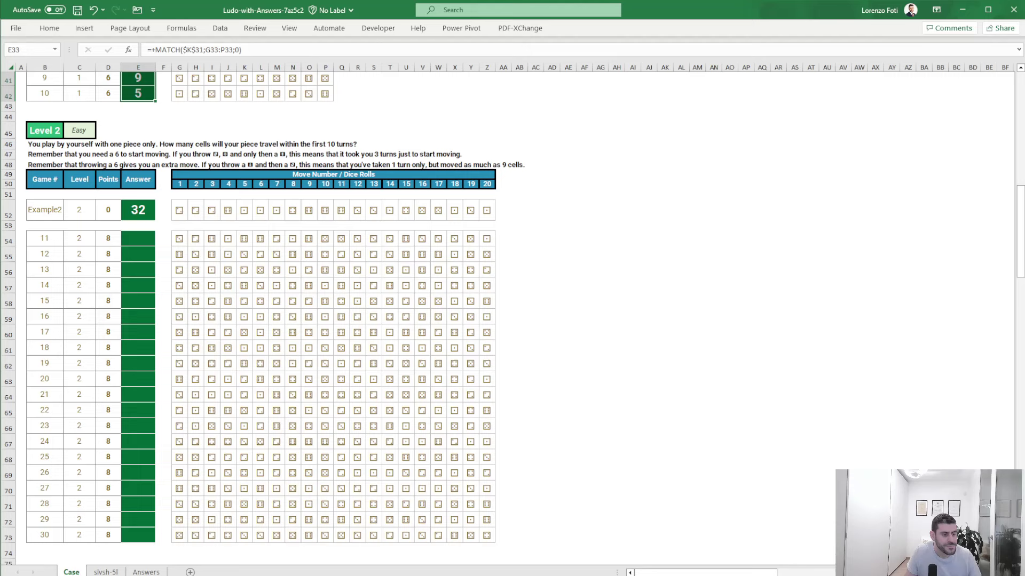
{"action": "right_click", "coordinate": [135, 239]}
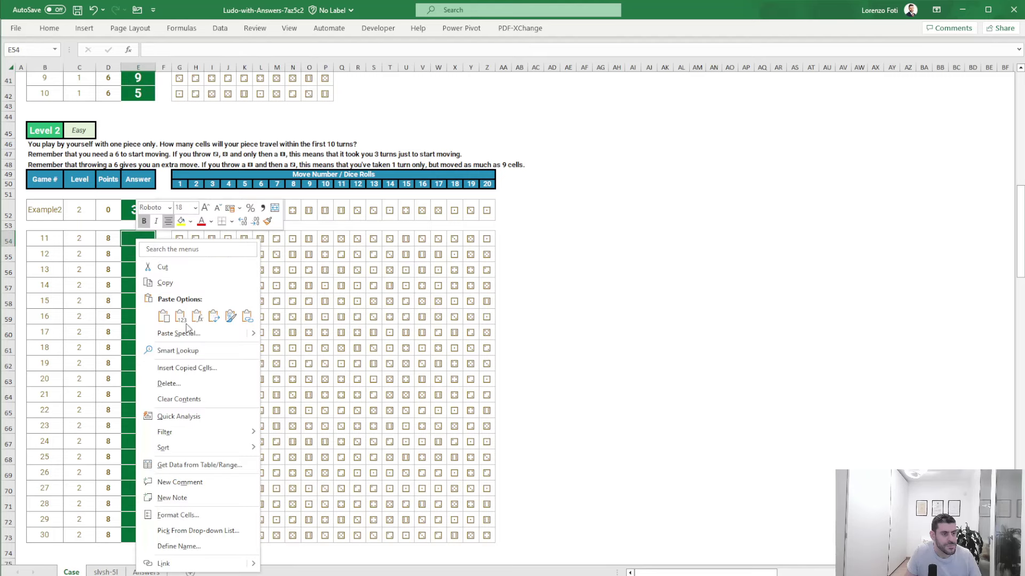
{"action": "left_click", "coordinate": [180, 315]}
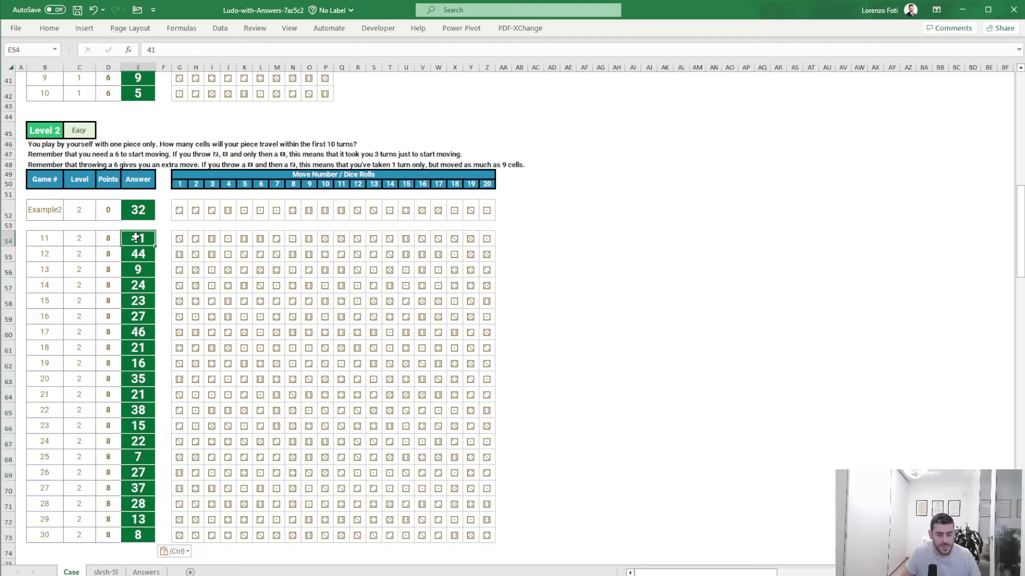
Paste the same results into Answers!E54:E73, then select Case!E86 for Level 3
{"action": "left_click", "coordinate": [146, 572]}
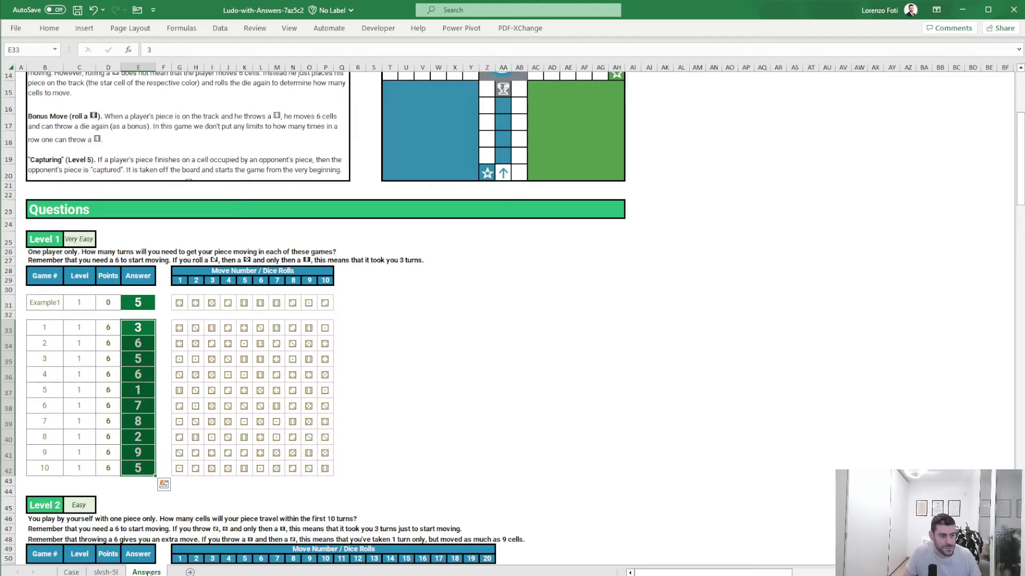
{"action": "scroll", "coordinate": [154, 446], "scroll_direction": "down", "scroll_amount": 5}
{"action": "scroll", "coordinate": [154, 446], "scroll_direction": "down", "scroll_amount": 5}
{"action": "left_click", "coordinate": [138, 250]}
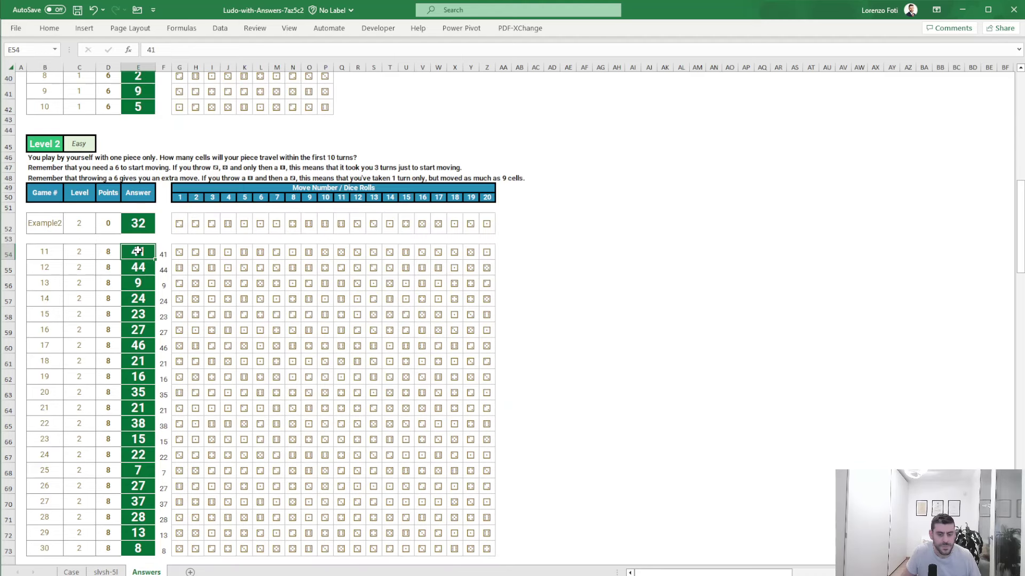
{"action": "key", "text": "ctrl+v"}
{"action": "scroll", "coordinate": [118, 553], "scroll_direction": "down", "scroll_amount": 9}
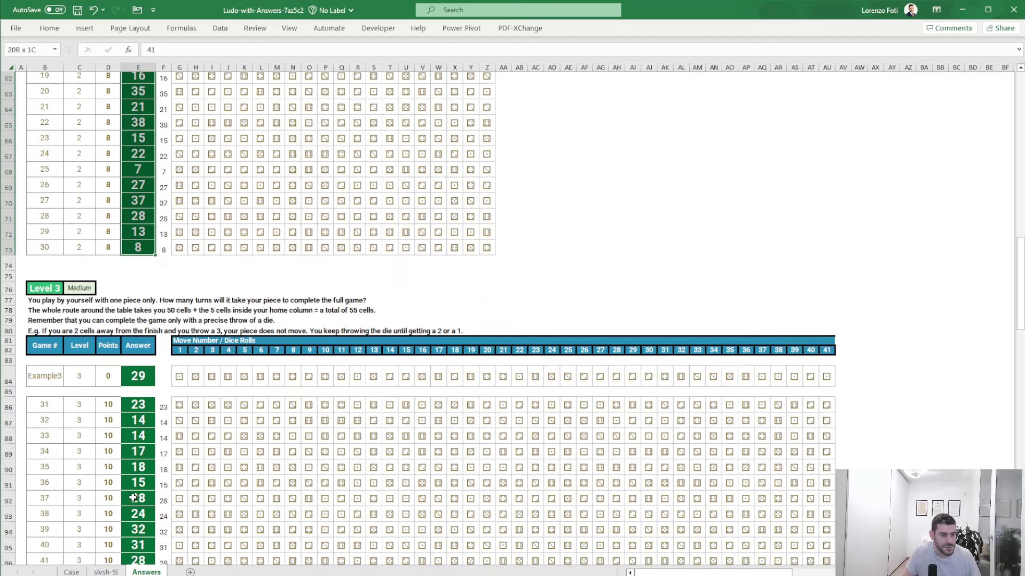
{"action": "left_click", "coordinate": [71, 572]}
{"action": "scroll", "coordinate": [136, 499], "scroll_direction": "down", "scroll_amount": 5}
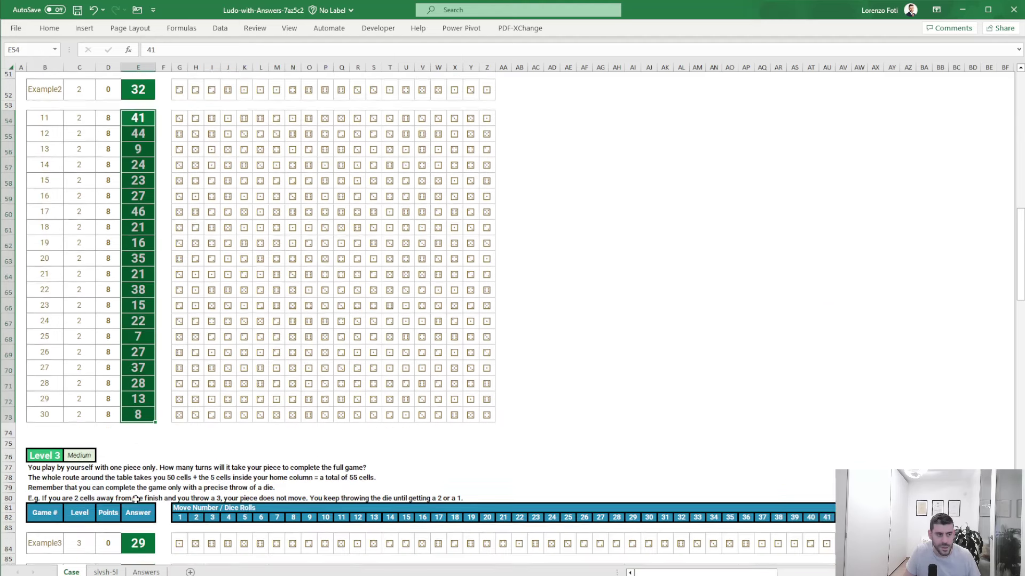
{"action": "scroll", "coordinate": [136, 500], "scroll_direction": "down", "scroll_amount": 3}
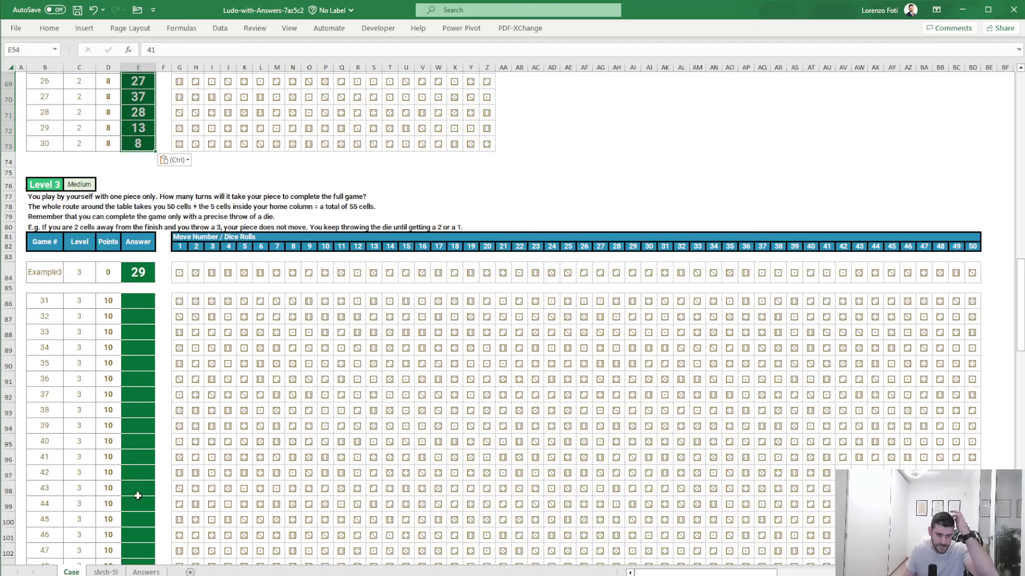
{"action": "left_click", "coordinate": [141, 300]}
Cancel the pending H19:H38 copy and return to the slvsh-5l helper sheet
{"action": "left_click", "coordinate": [179, 299]}
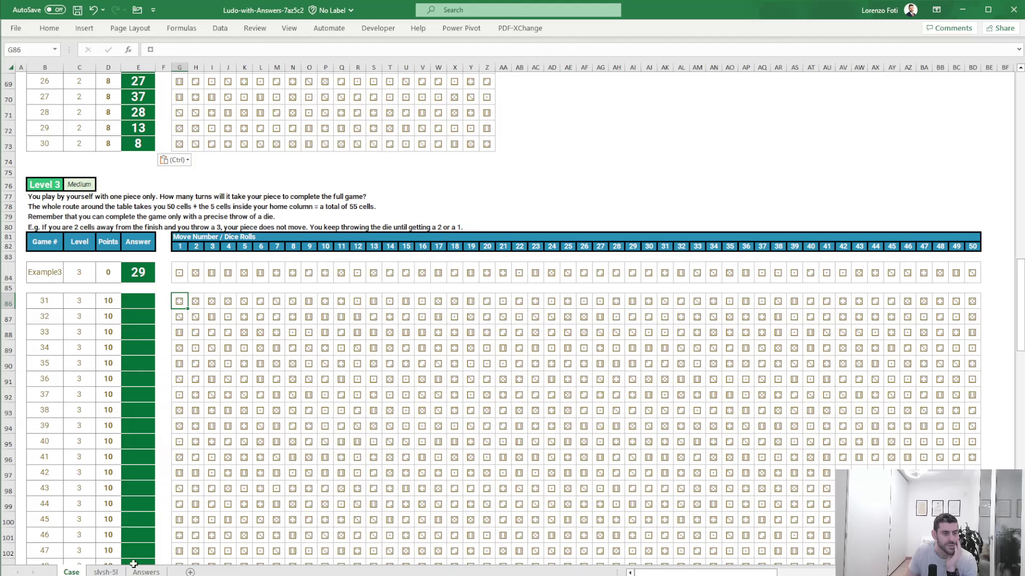
{"action": "left_click", "coordinate": [105, 572]}
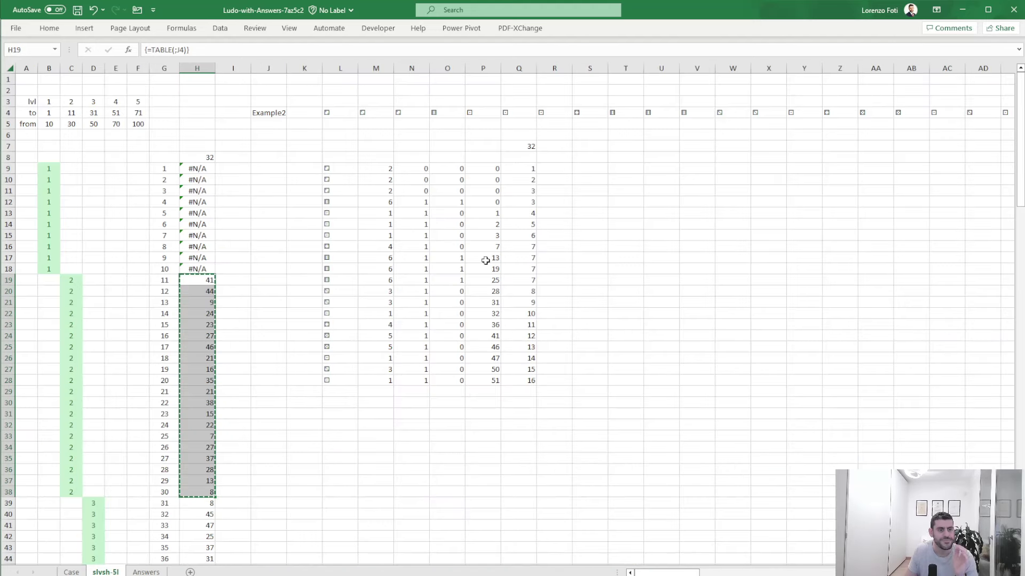
{"action": "key", "text": "Escape"}
{"action": "left_click", "coordinate": [558, 168]}
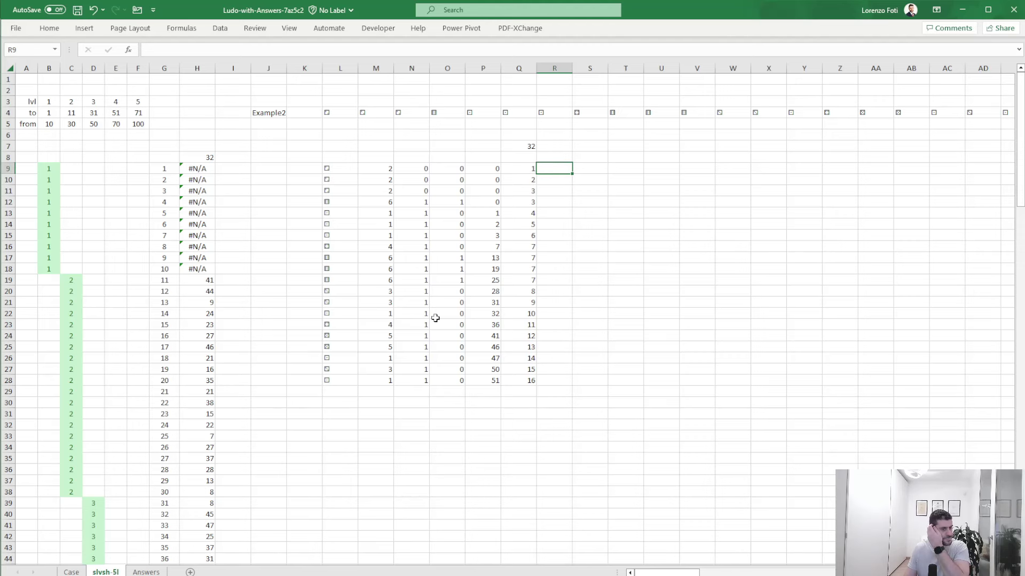
{"action": "left_click", "coordinate": [71, 573]}
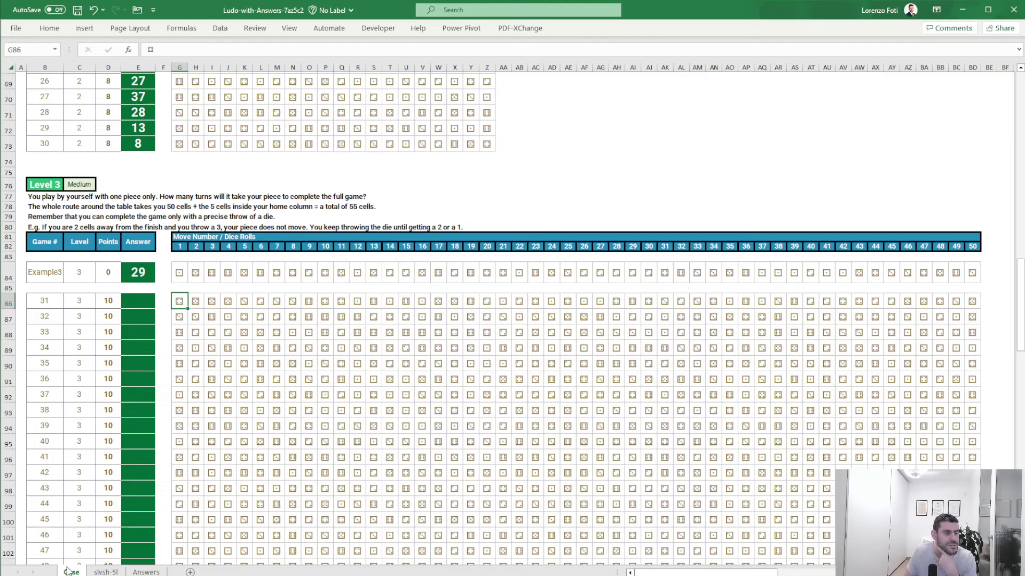
{"action": "left_click", "coordinate": [105, 573]}
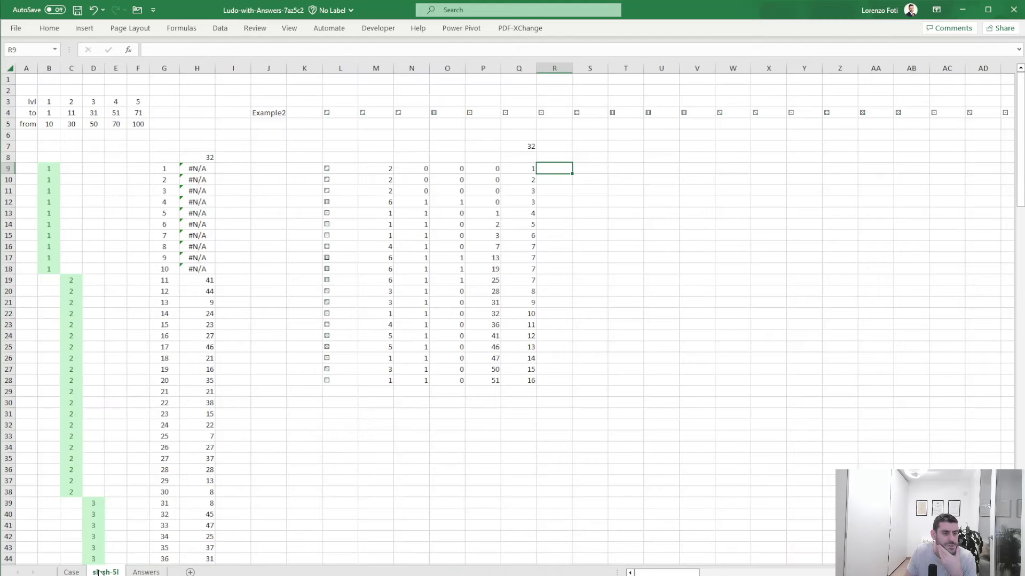
Change the J4 game label to Example3 and recalculate with F9
{"action": "left_click", "coordinate": [270, 113]}
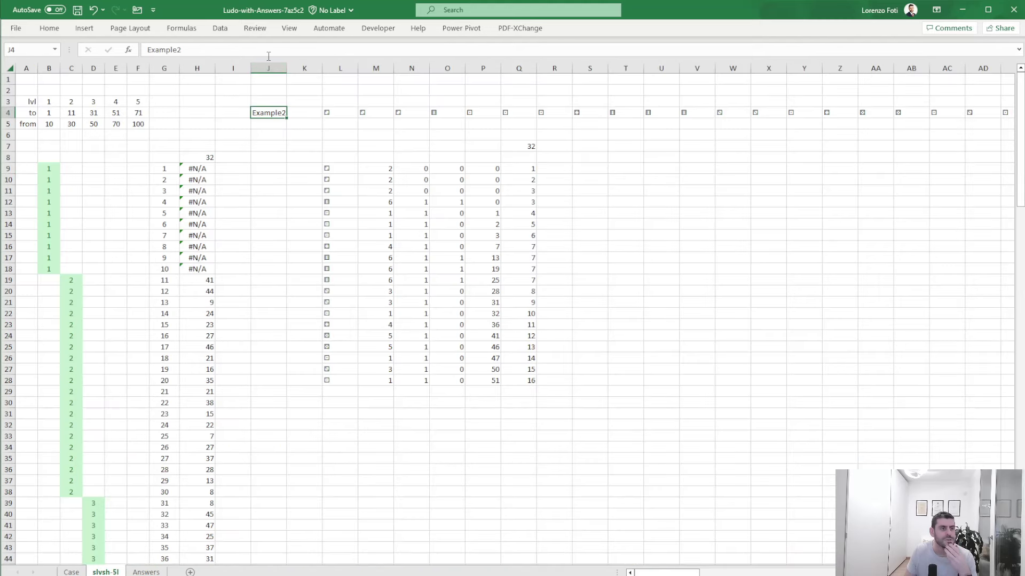
{"action": "left_click", "coordinate": [268, 53]}
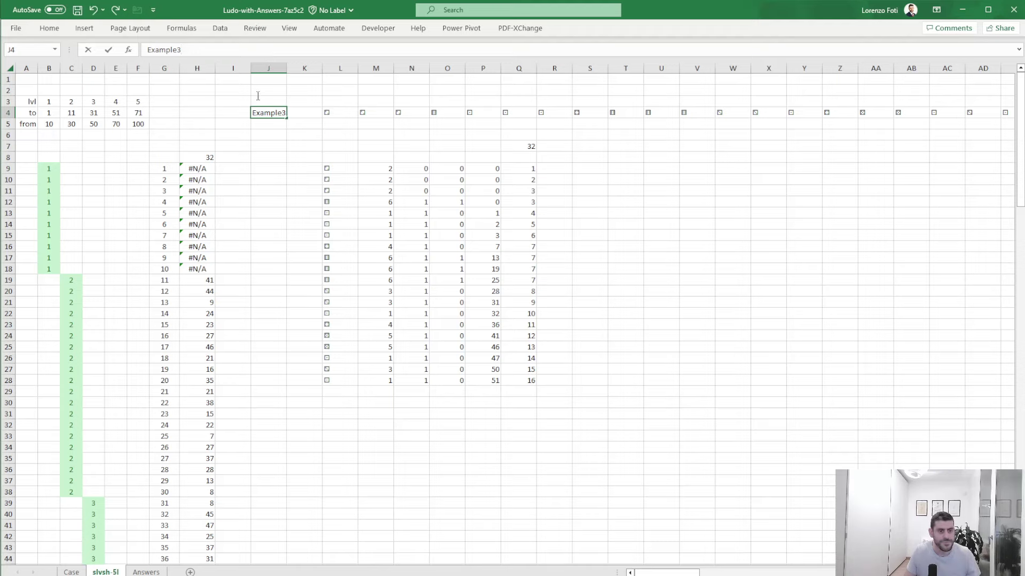
{"action": "left_click", "coordinate": [550, 269]}
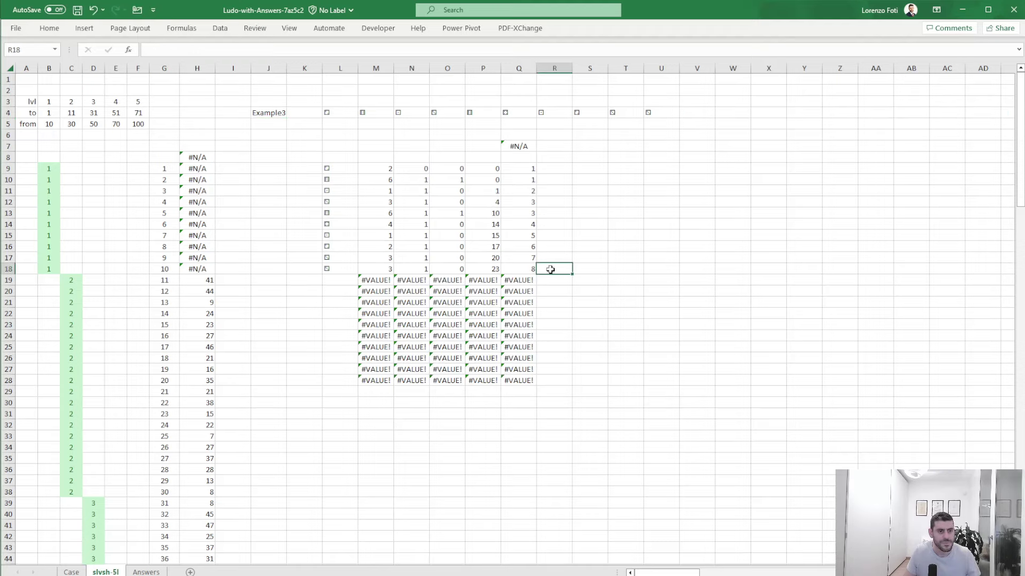
{"action": "left_click", "coordinate": [577, 236]}
{"action": "left_click", "coordinate": [71, 572]}
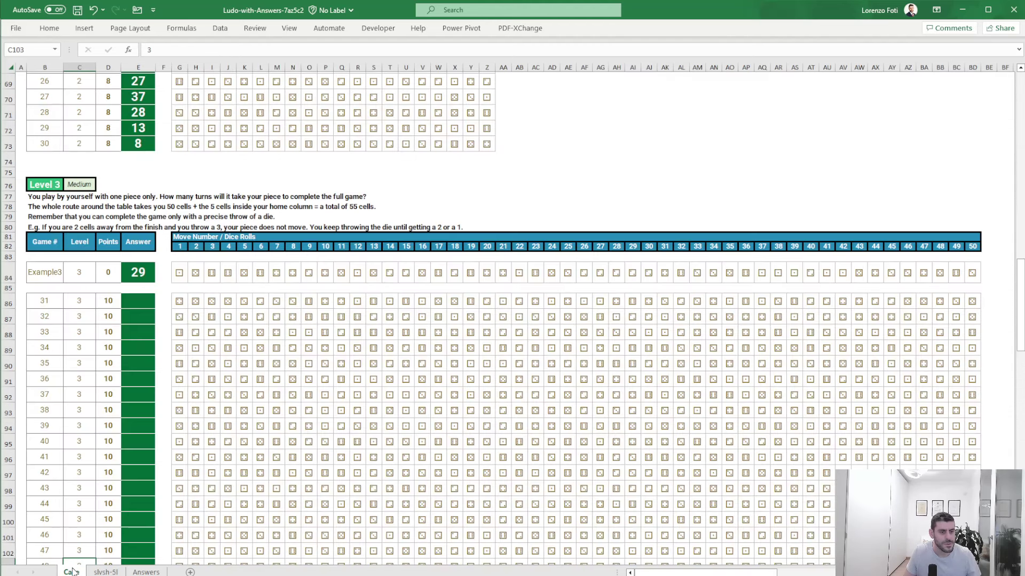
{"action": "left_click", "coordinate": [97, 572]}
{"action": "left_click", "coordinate": [270, 201]}
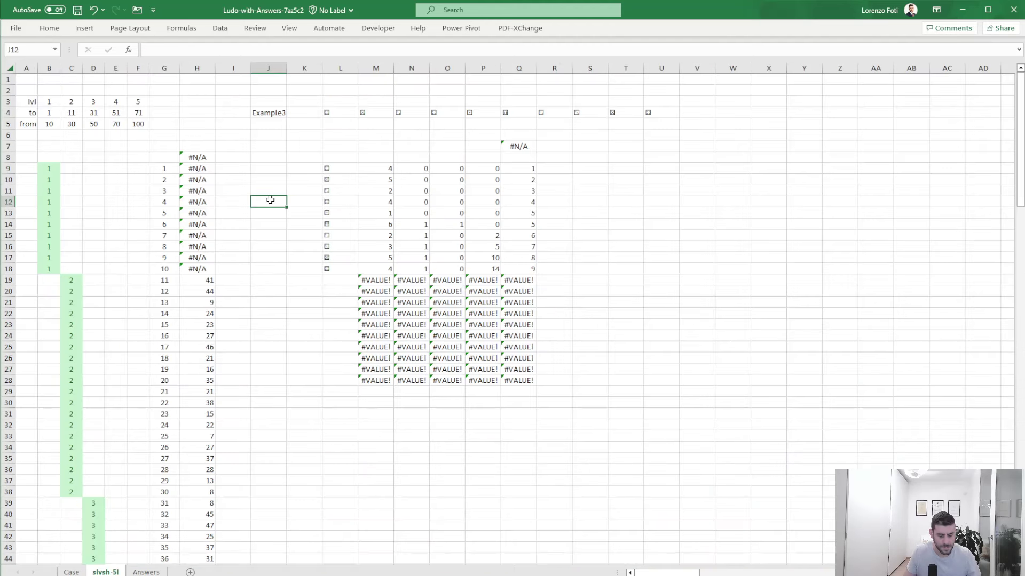
{"action": "key", "text": "F9"}
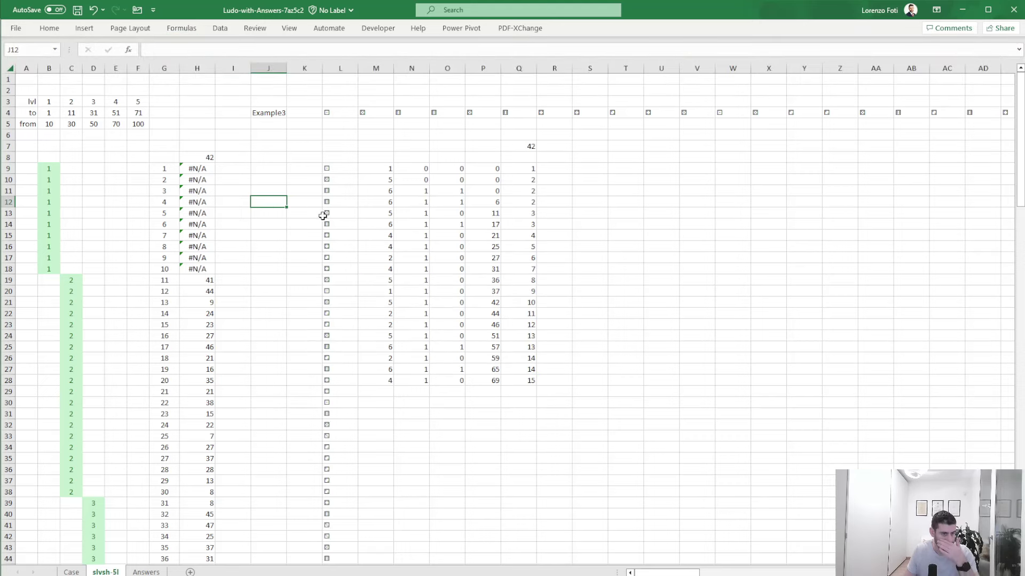
Fill the M28:Q28 helper formulas down to row 58 with Ctrl+D
{"action": "scroll", "coordinate": [399, 287], "scroll_direction": "down", "scroll_amount": 5}
{"action": "left_click", "coordinate": [390, 213]}
{"action": "key", "text": "ctrl+shift+Right"}
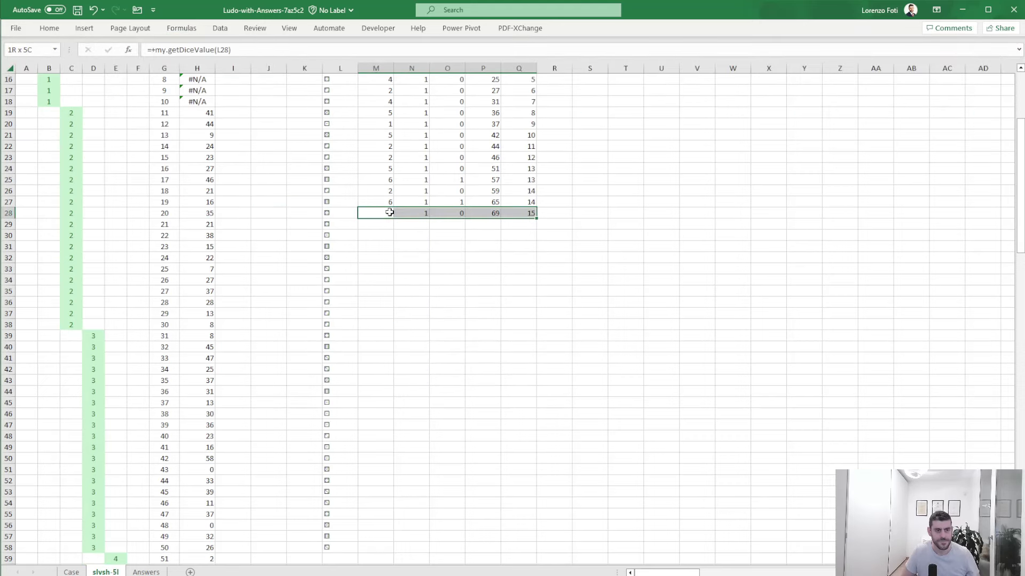
{"action": "left_click", "coordinate": [389, 212]}
{"action": "key", "text": "ctrl+shift+Down"}
{"action": "key", "text": "ctrl+shift+Right"}
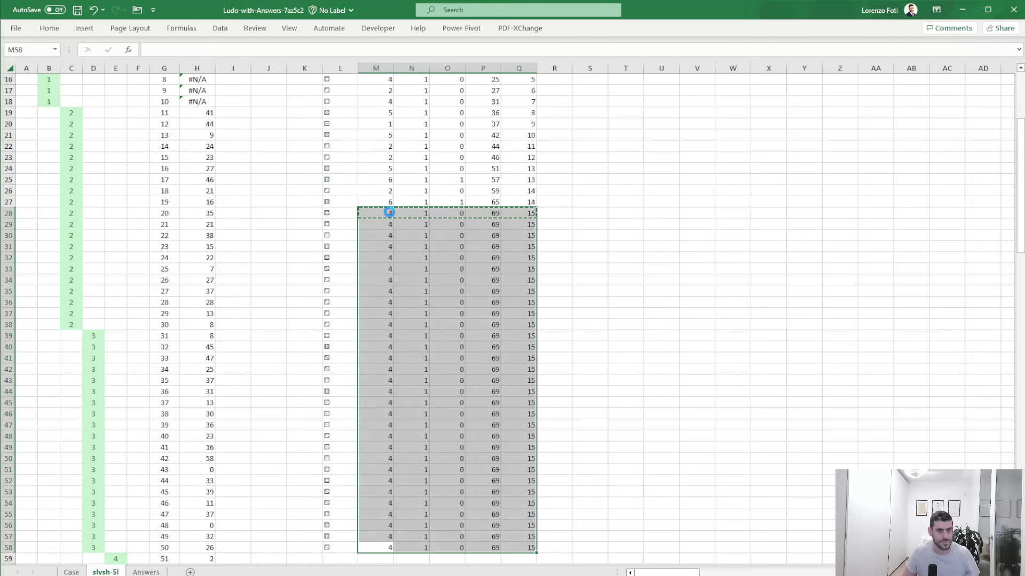
{"action": "key", "text": "ctrl+d"}
{"action": "key", "text": "ctrl+Up"}
{"action": "key", "text": "ctrl+Up"}
{"action": "key", "text": "Down"}
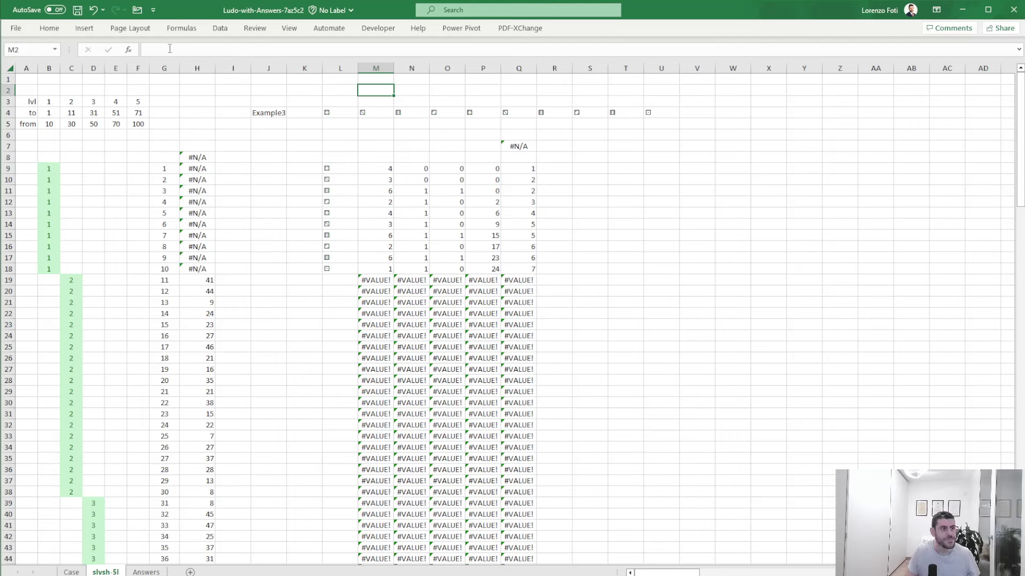
Set calculation to Automatic so Example3's total reaches 125 and Q7 shows 42
{"action": "left_click", "coordinate": [182, 27]}
{"action": "left_click", "coordinate": [627, 71]}
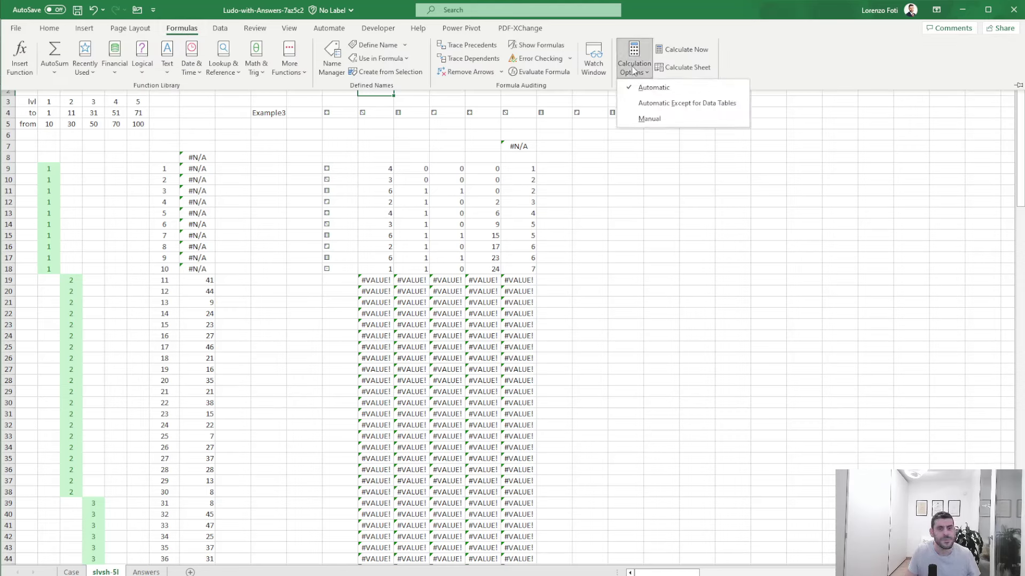
{"action": "left_click", "coordinate": [682, 103]}
{"action": "left_click", "coordinate": [670, 223]}
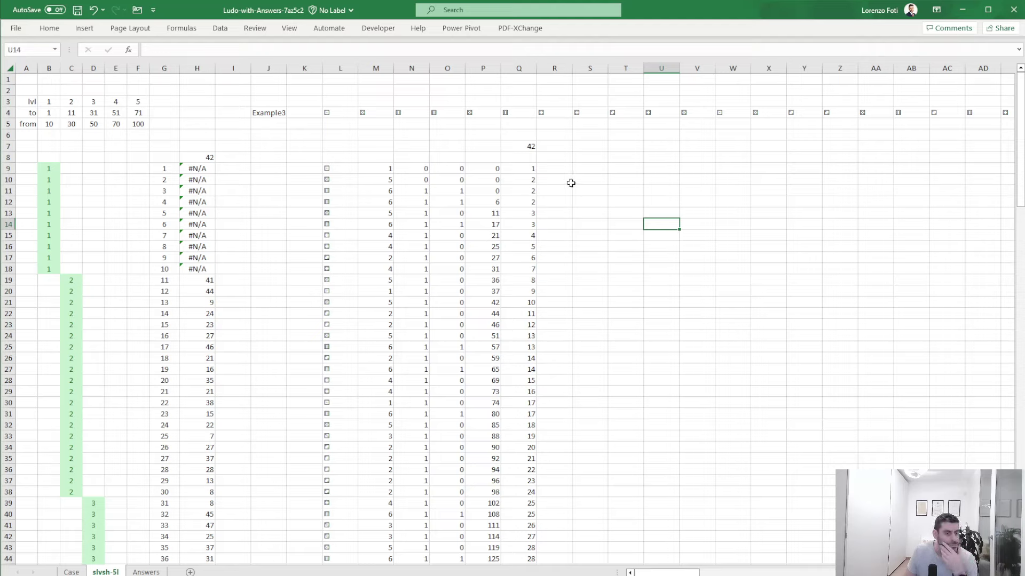
{"action": "left_click", "coordinate": [566, 167]}
Check the step-counter formula in Q9, then insert a blank column at Q
{"action": "left_click", "coordinate": [509, 169]}
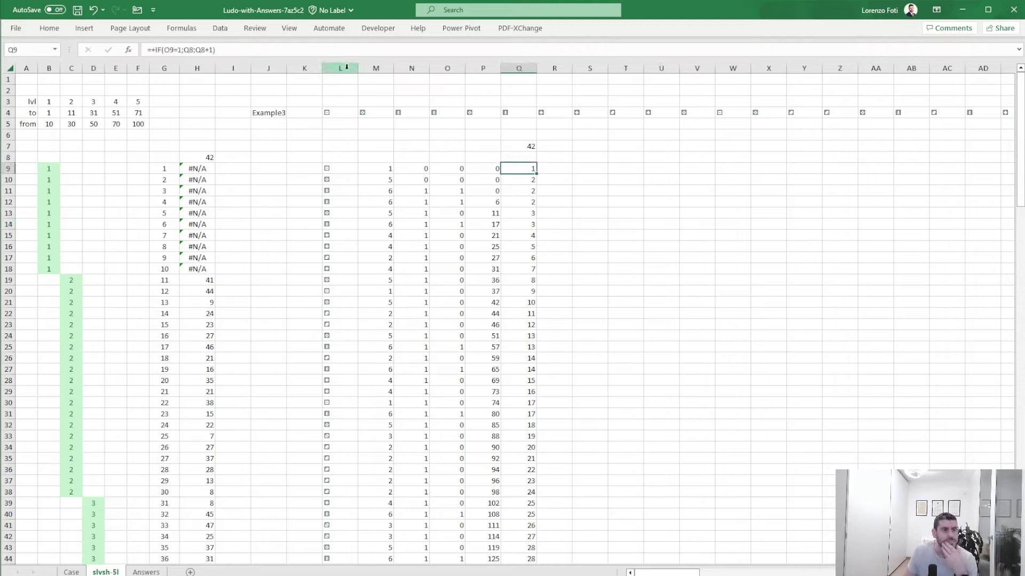
{"action": "key", "text": "F2"}
{"action": "key", "text": "Escape"}
{"action": "left_click", "coordinate": [562, 167]}
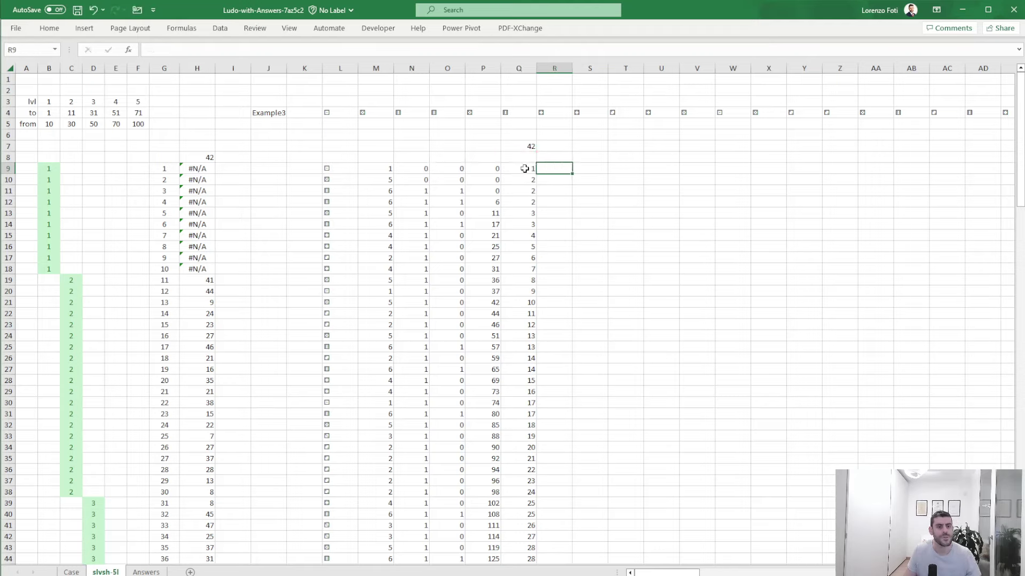
{"action": "left_click", "coordinate": [525, 168]}
{"action": "key", "text": "ctrl+space"}
{"action": "key", "text": "ctrl+plus"}
Enter =IF(P9>55;P8;P9) in Q9 and fill it down column Q to row 58
{"action": "left_click", "coordinate": [524, 168]}
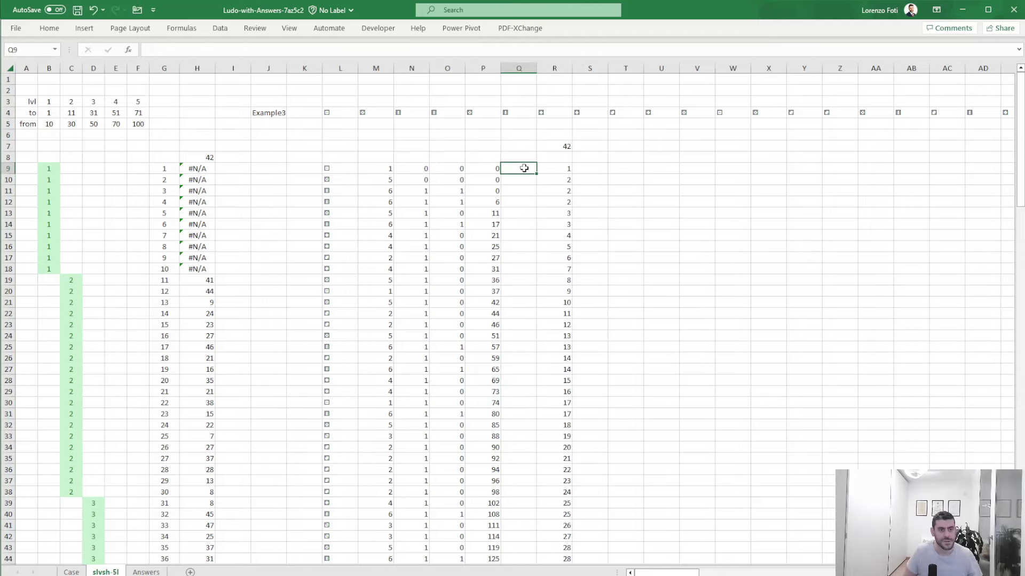
{"action": "type", "text": "+if("}
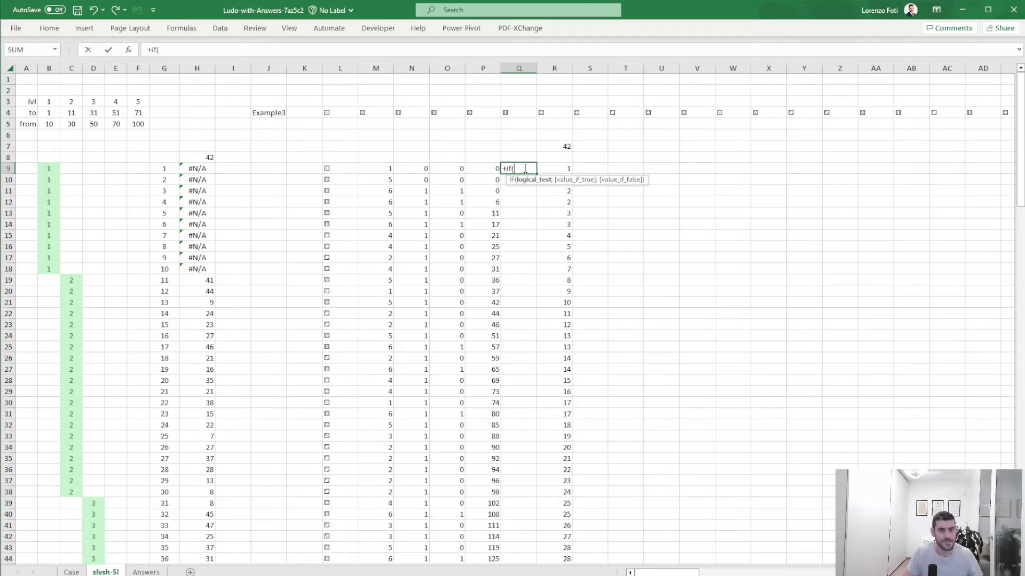
{"action": "key", "text": "Left"}
{"action": "type", "text": ">55"}
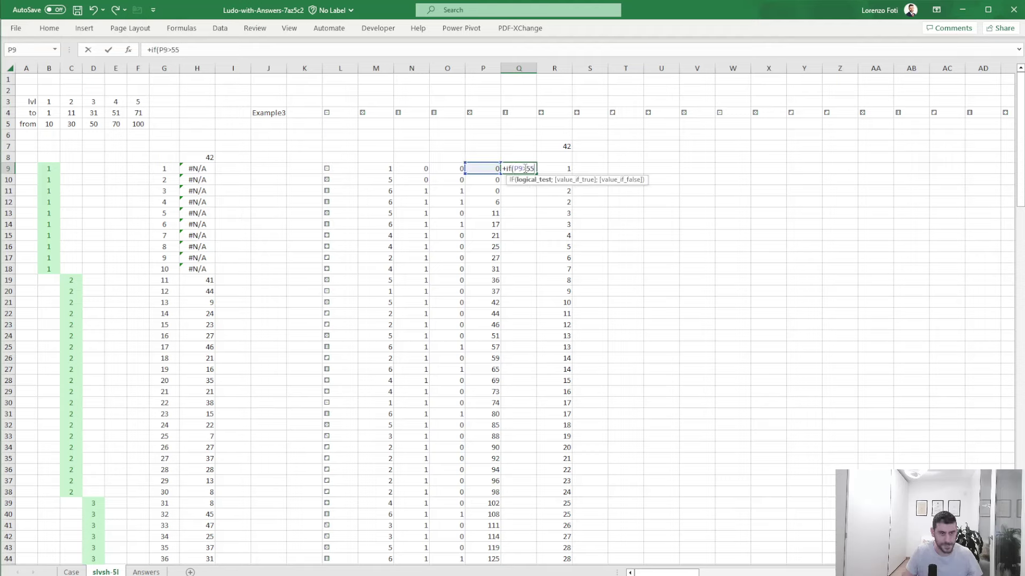
{"action": "type", "text": ";"}
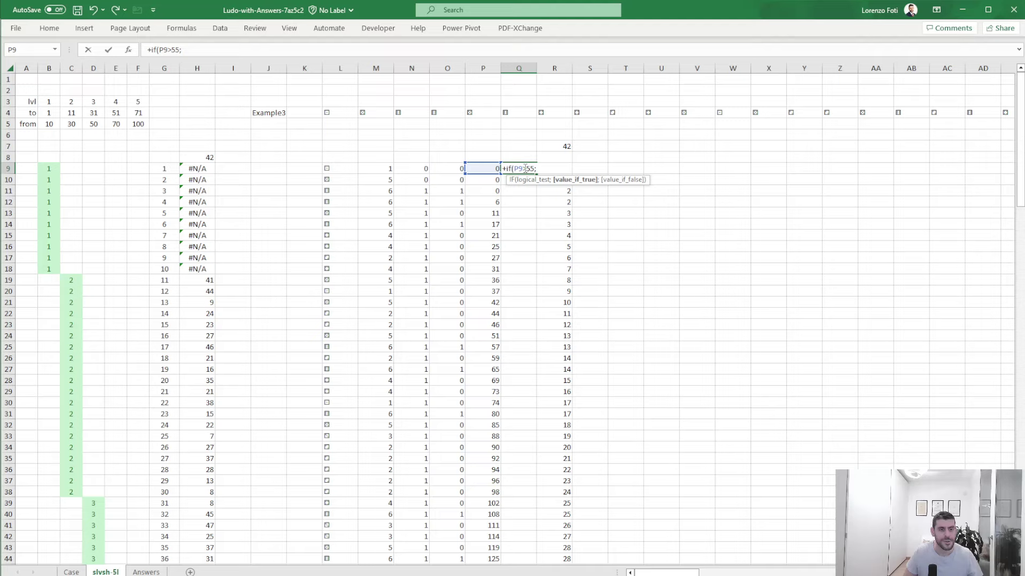
{"action": "key", "text": "Left"}
{"action": "key", "text": "Up"}
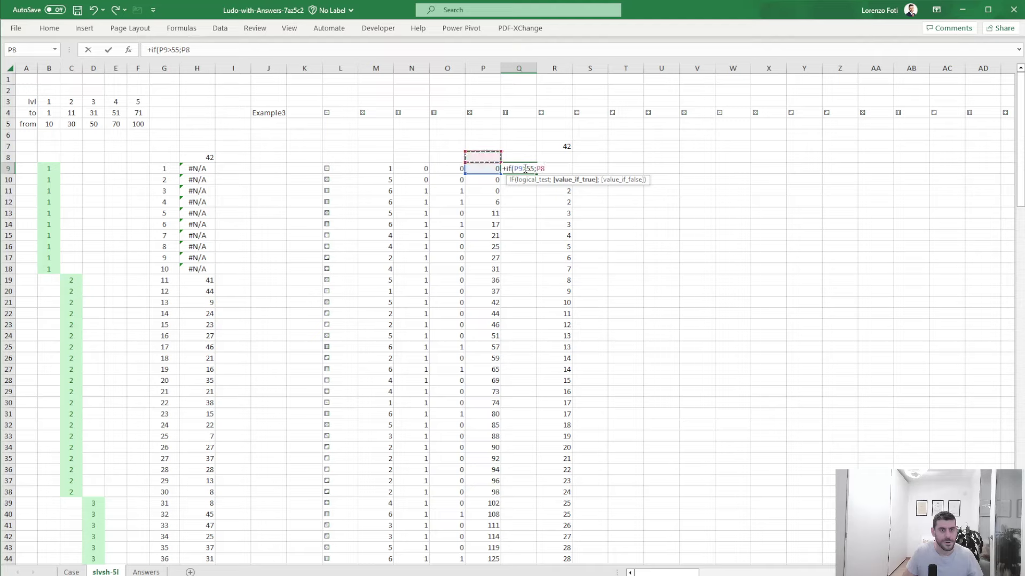
{"action": "type", "text": ";"}
{"action": "key", "text": "Left"}
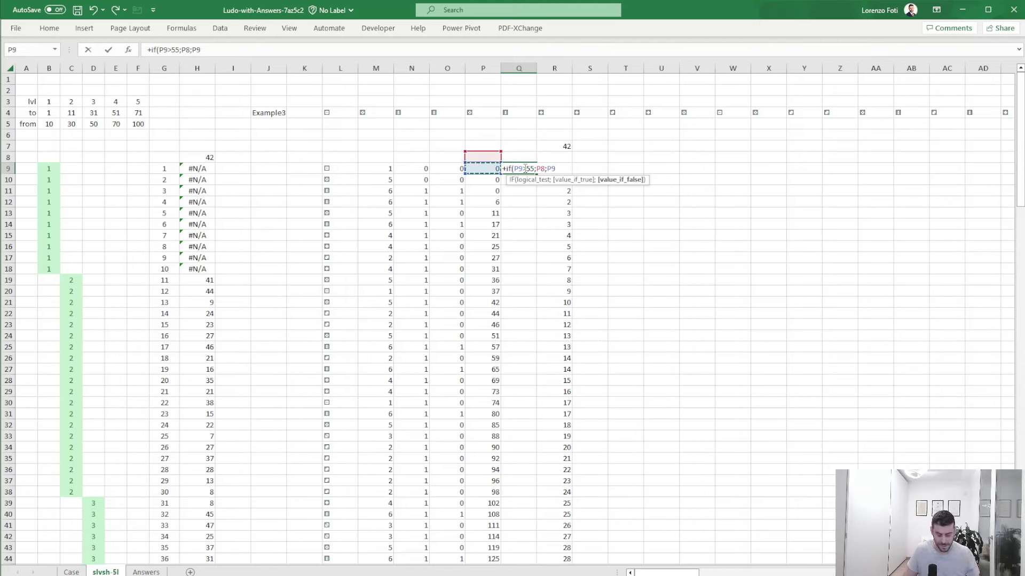
{"action": "type", "text": ")"}
{"action": "key", "text": "ctrl+Return"}
{"action": "key", "text": "ctrl+Down"}
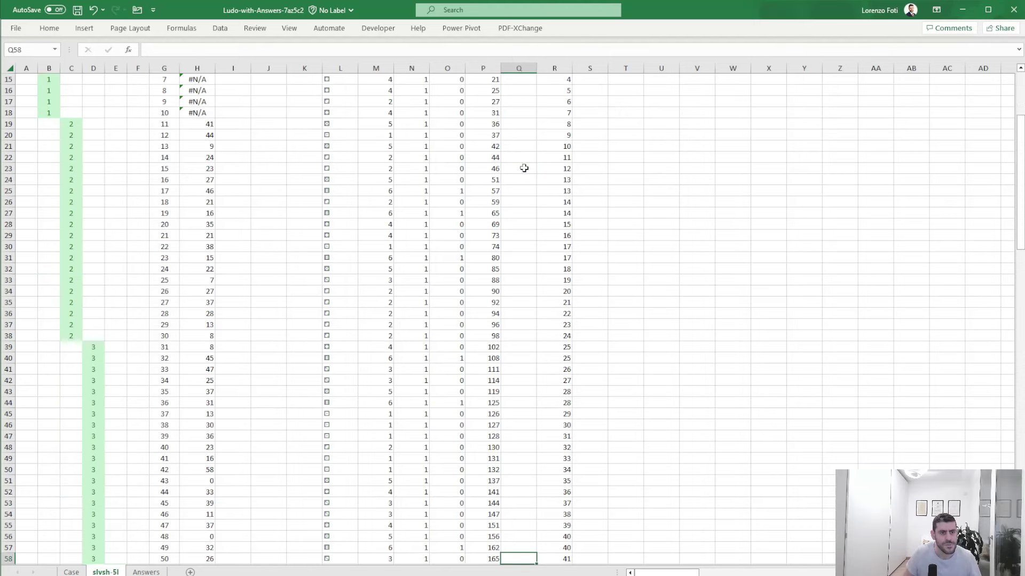
{"action": "key", "text": "ctrl+shift+Up"}
{"action": "key", "text": "ctrl+d"}
{"action": "key", "text": "ctrl+Up"}
{"action": "key", "text": "Down"}
{"action": "key", "text": "Down"}
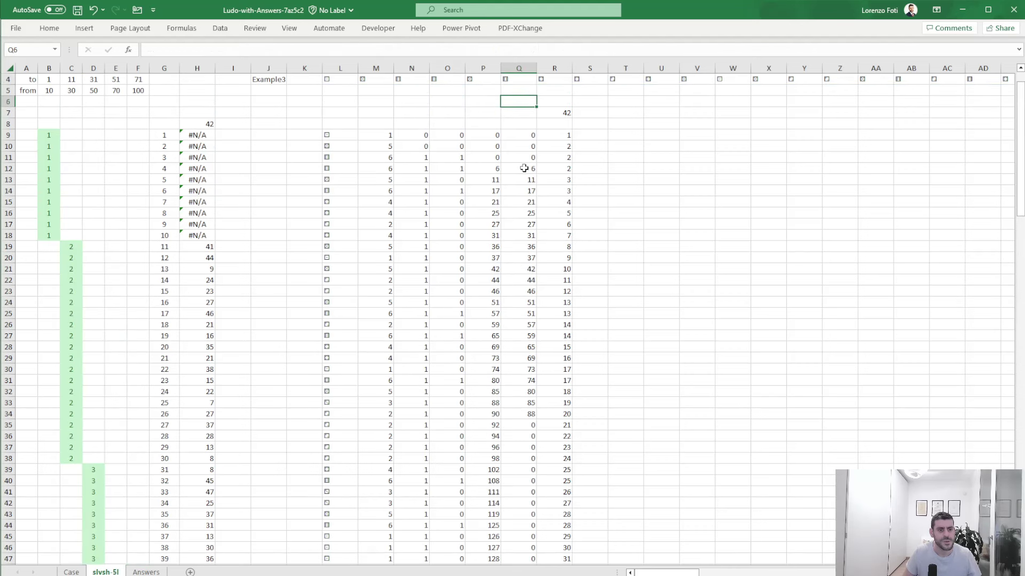
Check the running total formula in P24 against the new IF formula in Q24
{"action": "left_click", "coordinate": [490, 302]}
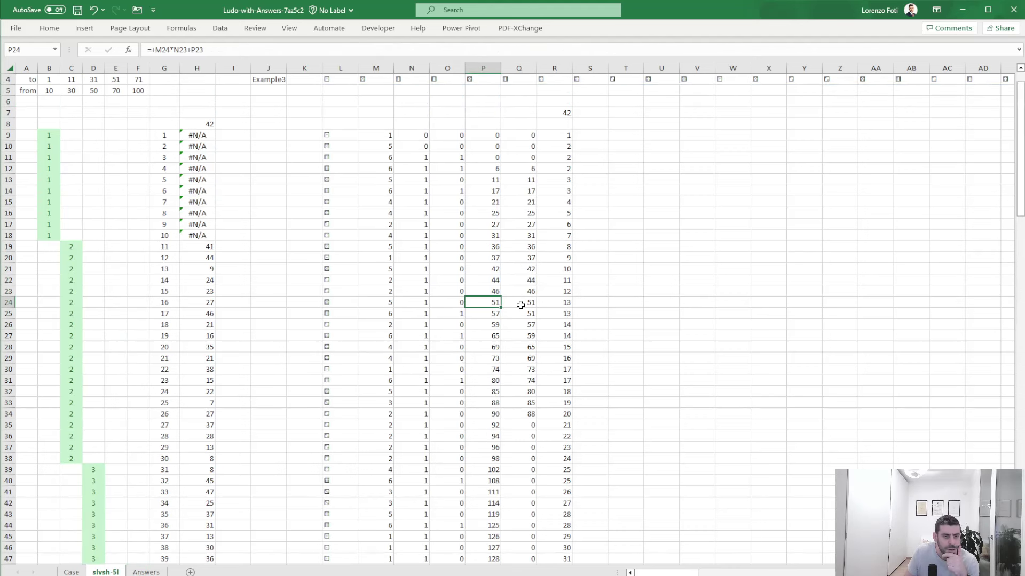
{"action": "left_click", "coordinate": [521, 305]}
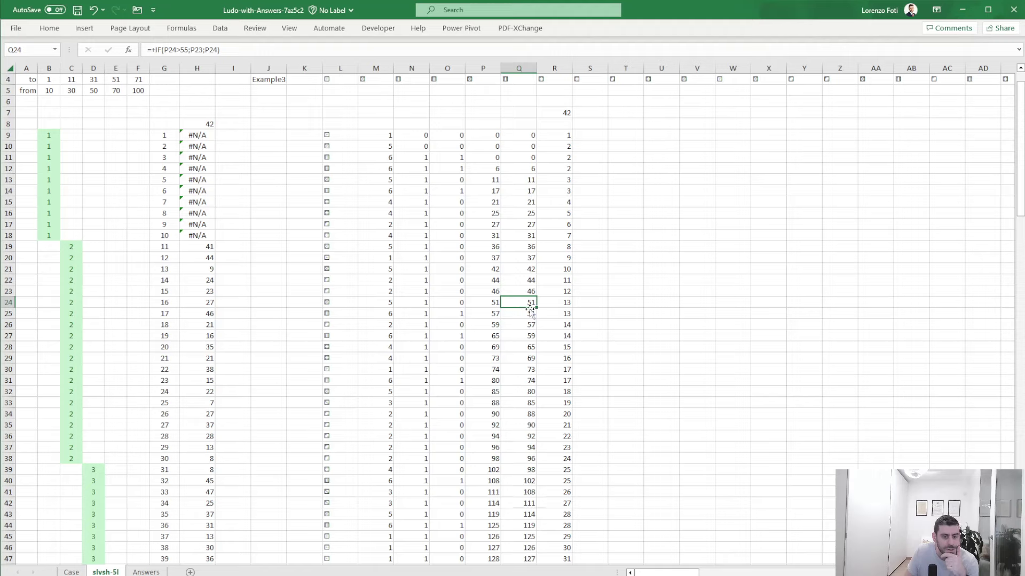
{"action": "left_click", "coordinate": [623, 308]}
{"action": "left_click", "coordinate": [522, 299]}
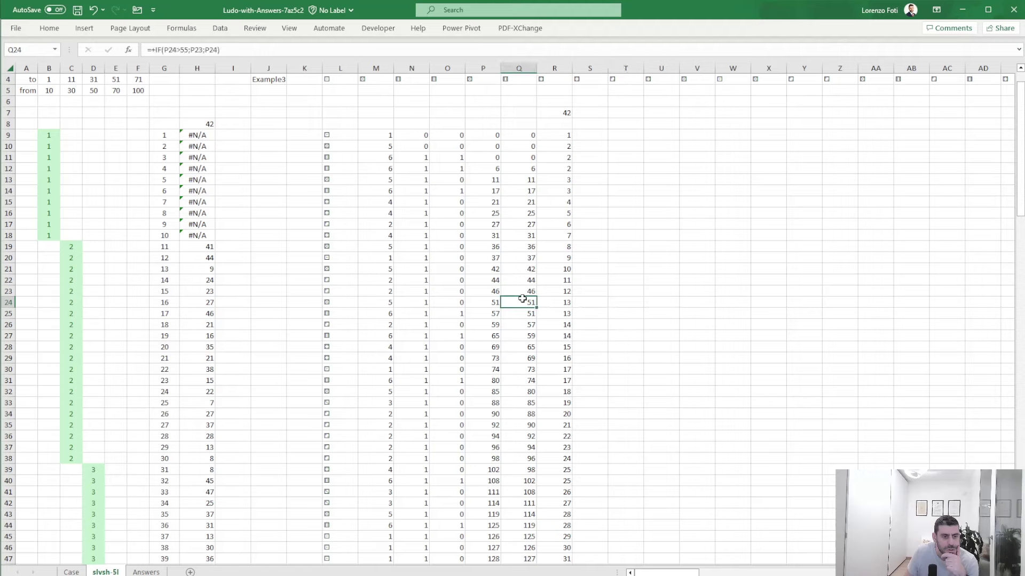
{"action": "left_click", "coordinate": [222, 47]}
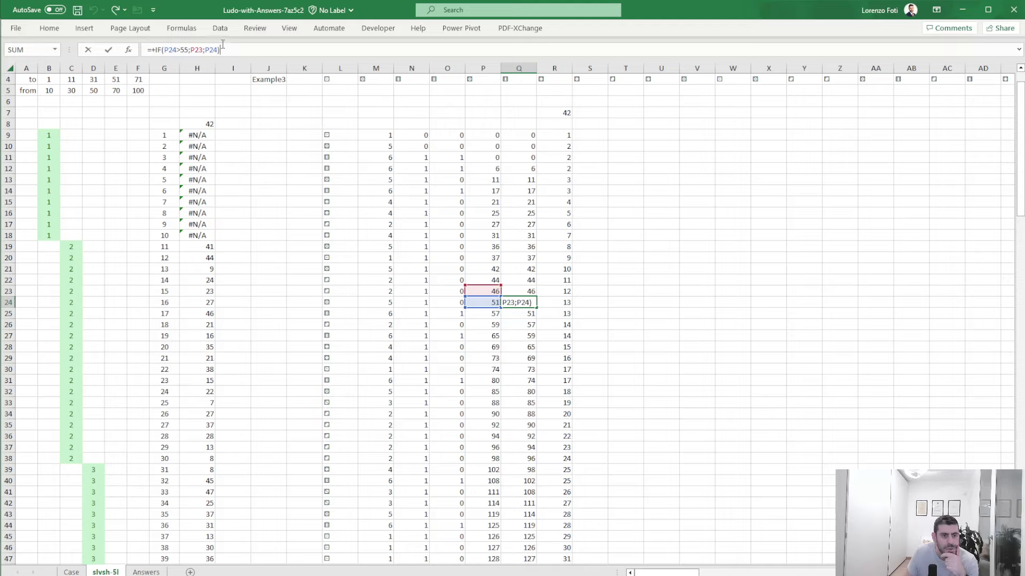
{"action": "key", "text": "Escape"}
Change Q9 to =IF(P9>55;Q8;P9) so it keeps Q's previous value, and paste it down column Q
{"action": "left_click", "coordinate": [519, 135]}
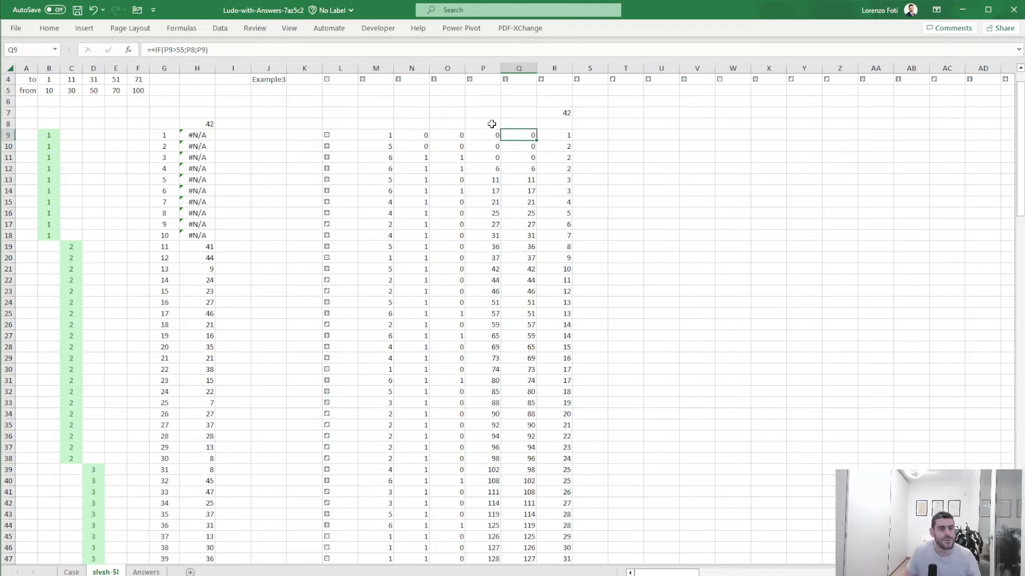
{"action": "left_click", "coordinate": [221, 46]}
{"action": "mouse_move", "coordinate": [502, 133]}
{"action": "left_mouse_down"}
{"action": "mouse_move", "coordinate": [501, 122]}
{"action": "mouse_move", "coordinate": [502, 133]}
{"action": "mouse_move", "coordinate": [502, 121]}
{"action": "mouse_move", "coordinate": [519, 123]}
{"action": "left_mouse_up"}
{"action": "key", "text": "Return"}
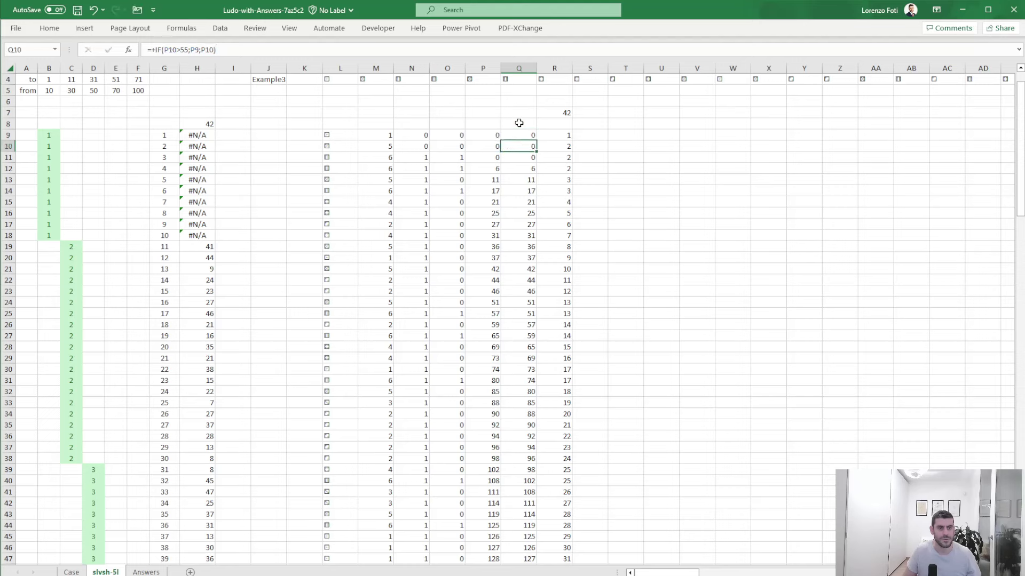
{"action": "key", "text": "Up"}
{"action": "key", "text": "ctrl+c"}
{"action": "key", "text": "Down"}
{"action": "key", "text": "ctrl+shift+Down"}
{"action": "key", "text": "ctrl+v"}
{"action": "scroll", "coordinate": [519, 123], "scroll_direction": "up", "scroll_amount": 5}
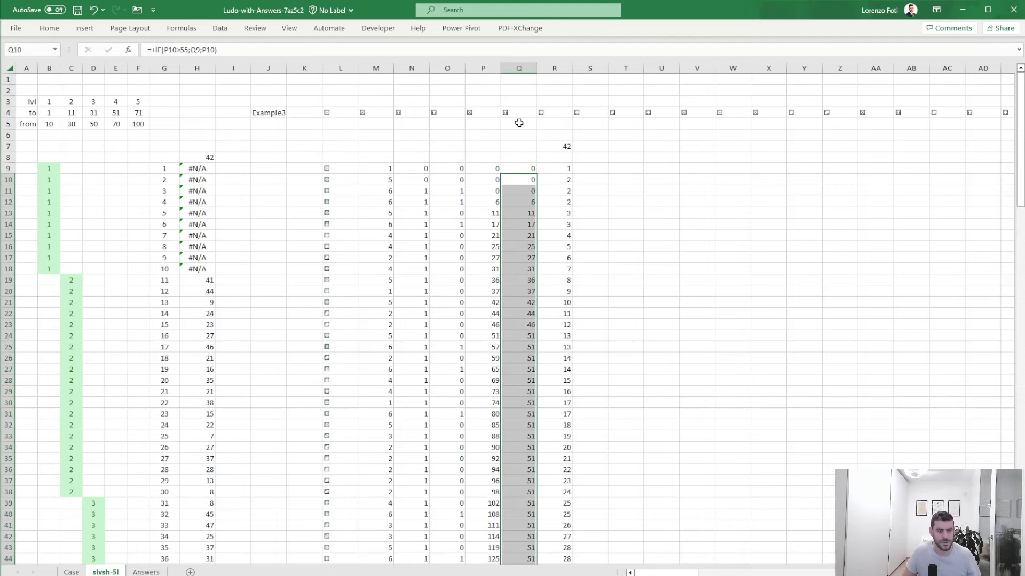
{"action": "left_click", "coordinate": [519, 180]}
{"action": "key", "text": "Escape"}
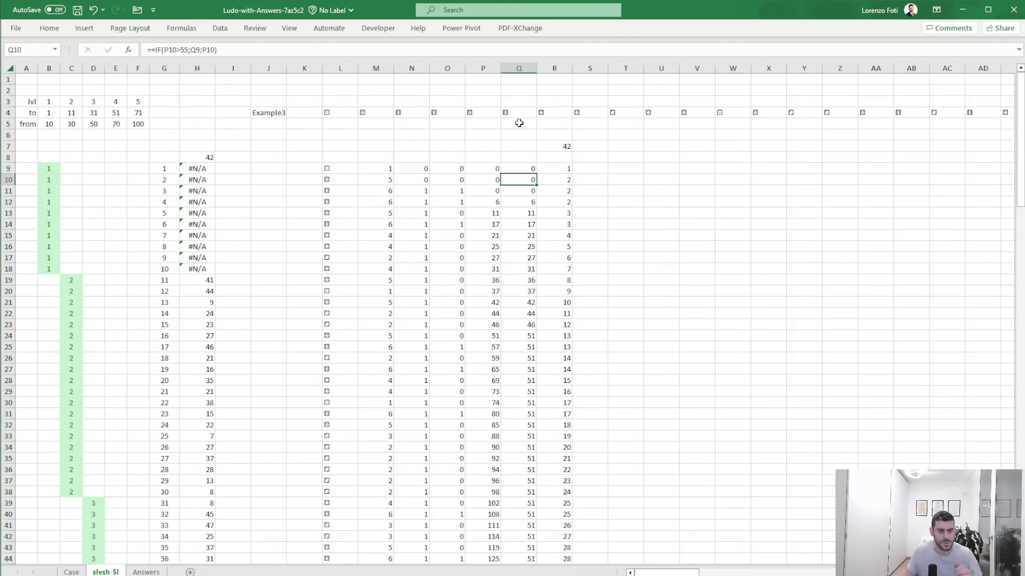
Review the formulas in Q23, M24, Q24 and Q25
{"action": "left_click", "coordinate": [527, 324]}
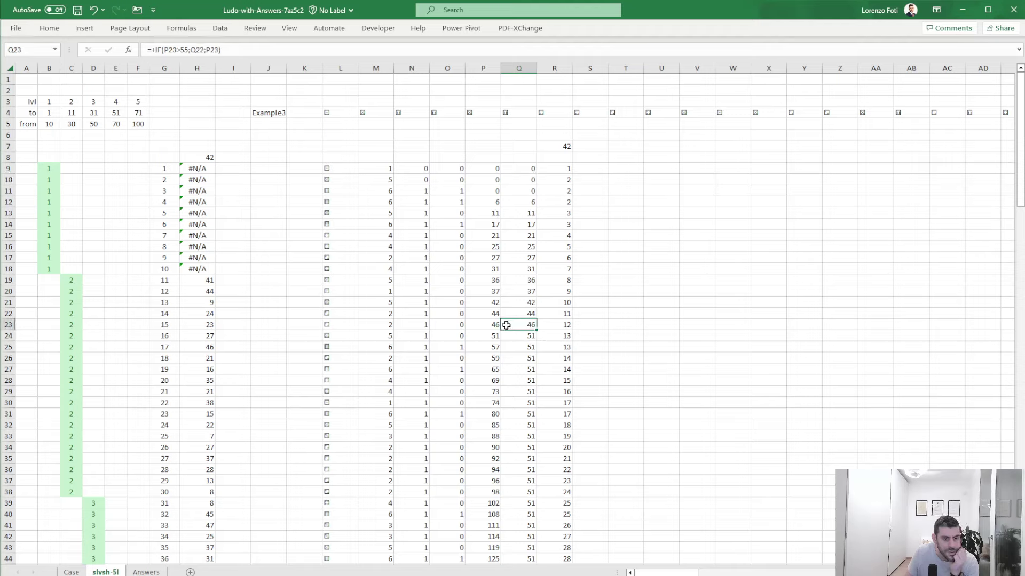
{"action": "left_click", "coordinate": [378, 334]}
{"action": "left_click", "coordinate": [527, 334]}
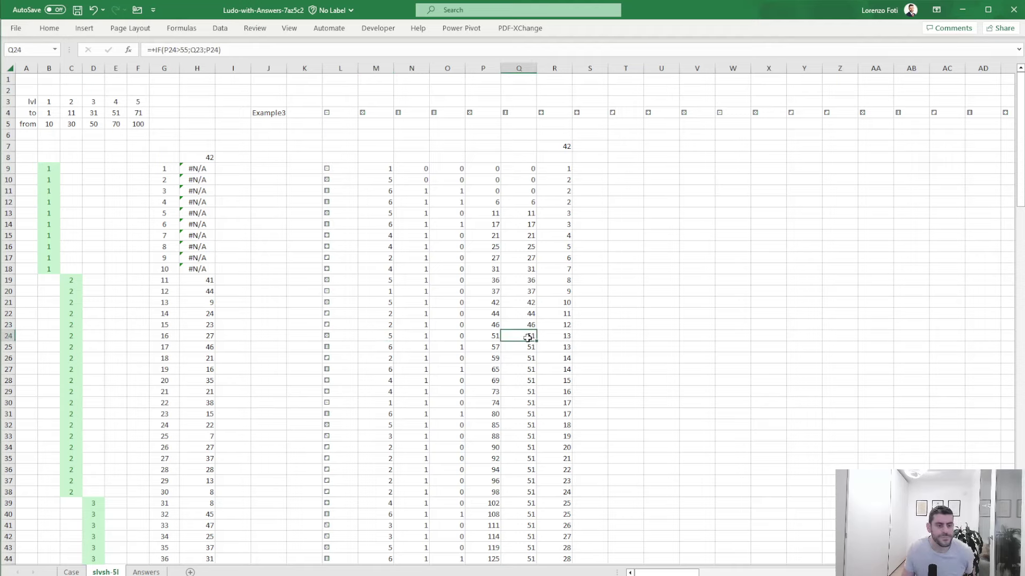
{"action": "left_click", "coordinate": [244, 48]}
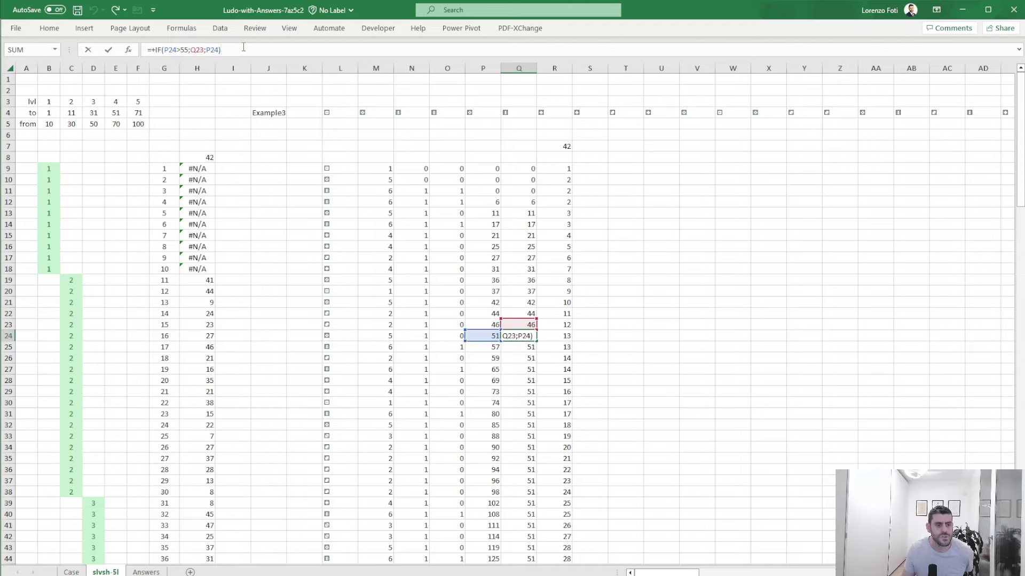
{"action": "left_click", "coordinate": [521, 344]}
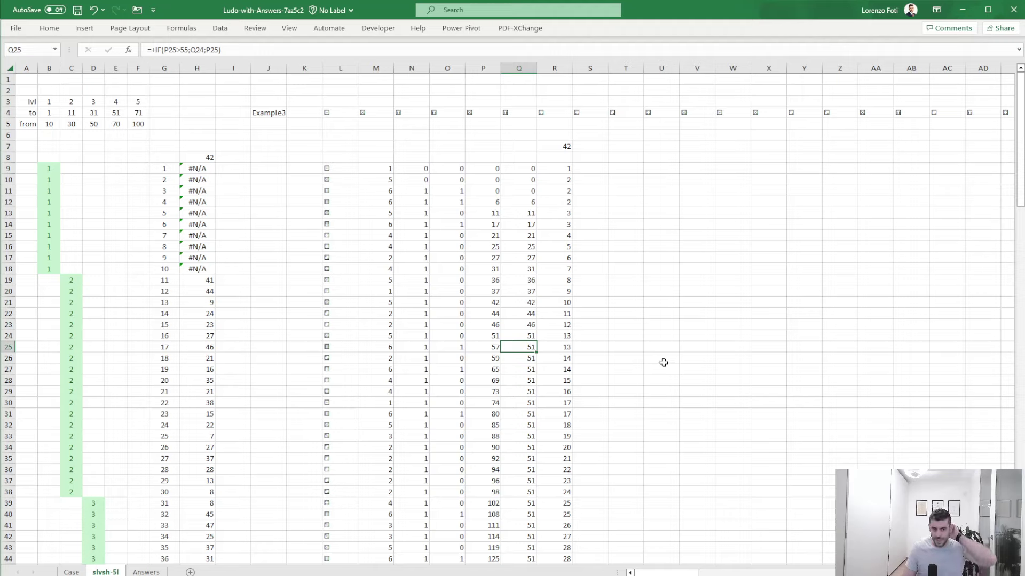
{"action": "left_click", "coordinate": [278, 47]}
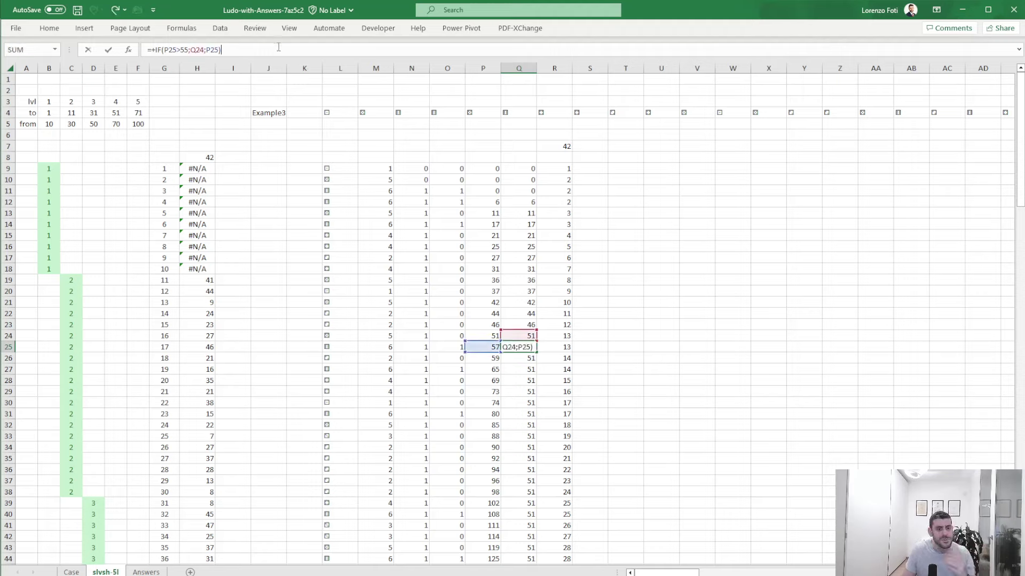
{"action": "key", "text": "Return"}
Change P9 to =+M9*N8+Q8 and copy it down column P
{"action": "left_click", "coordinate": [495, 179]}
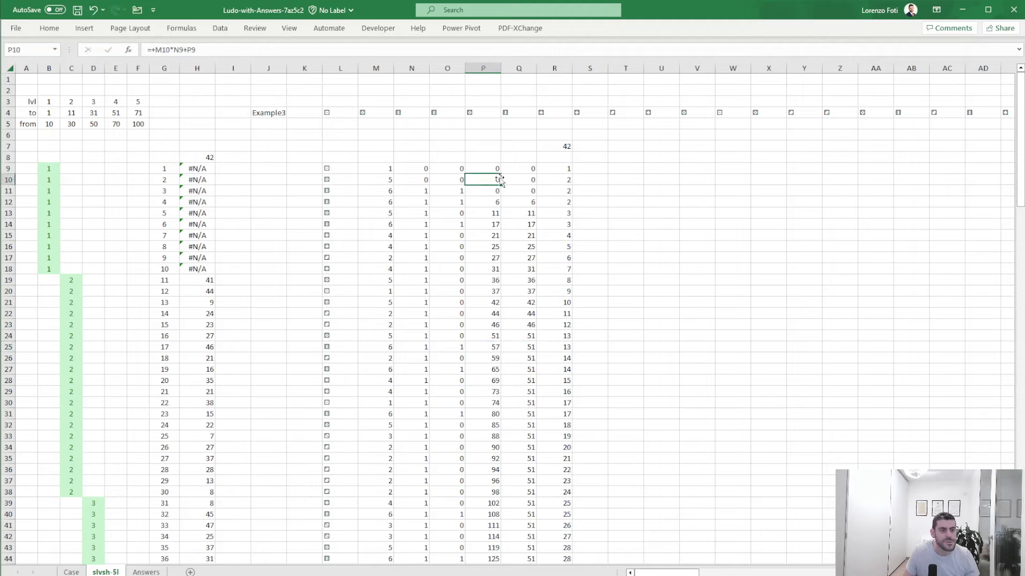
{"action": "left_click", "coordinate": [496, 169]}
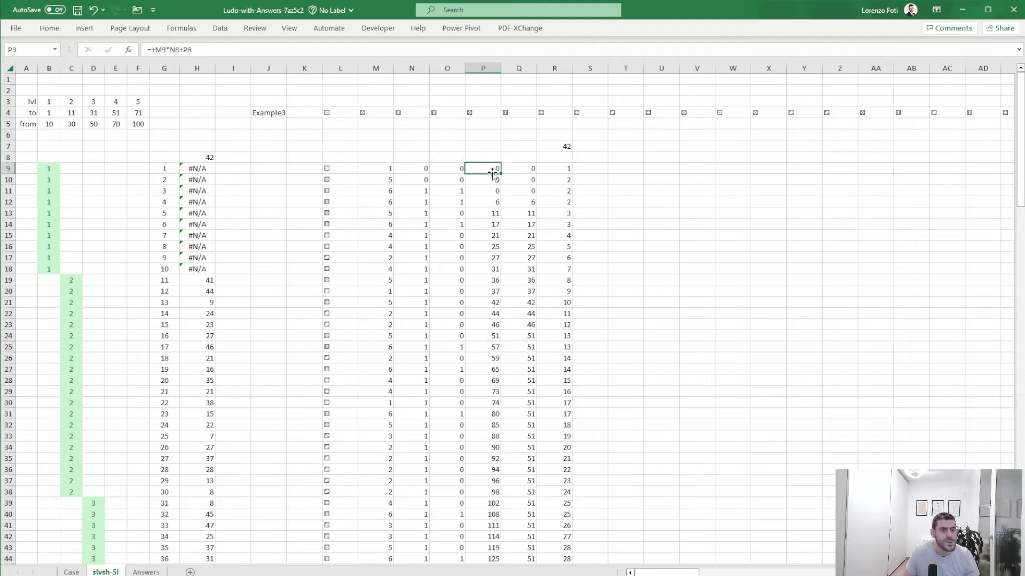
{"action": "left_click", "coordinate": [229, 46]}
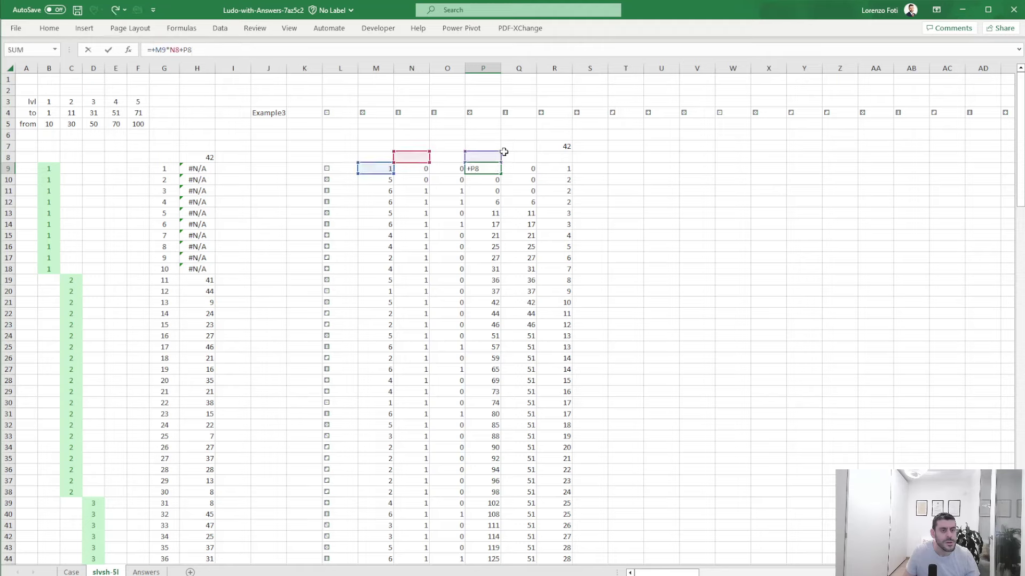
{"action": "left_click_drag", "start_coordinate": [484, 153], "coordinate": [513, 156]}
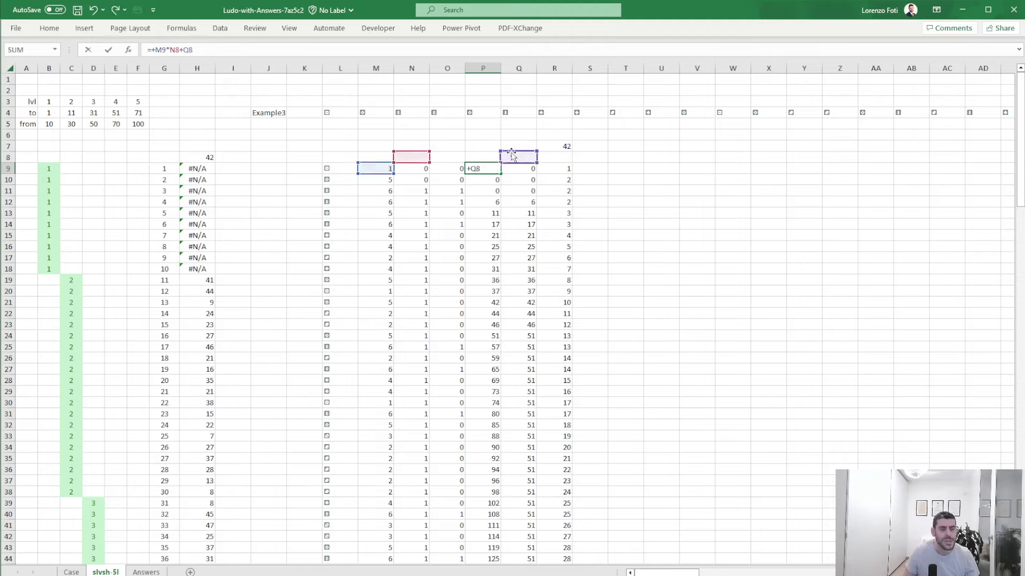
{"action": "key", "text": "ctrl+Return"}
{"action": "key", "text": "ctrl+c"}
{"action": "key", "text": "Down"}
{"action": "key", "text": "ctrl+shift+Down"}
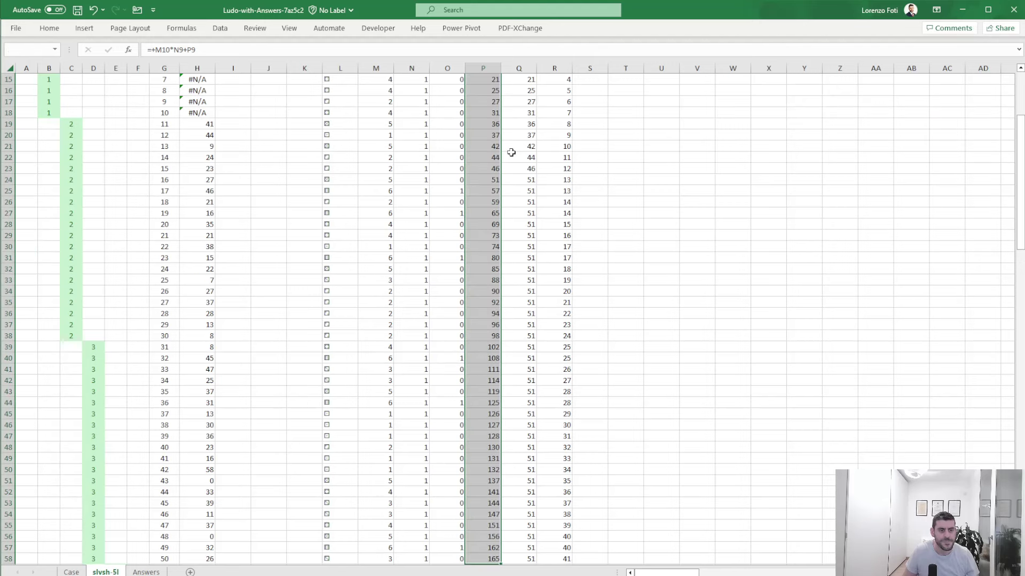
{"action": "key", "text": "ctrl+v"}
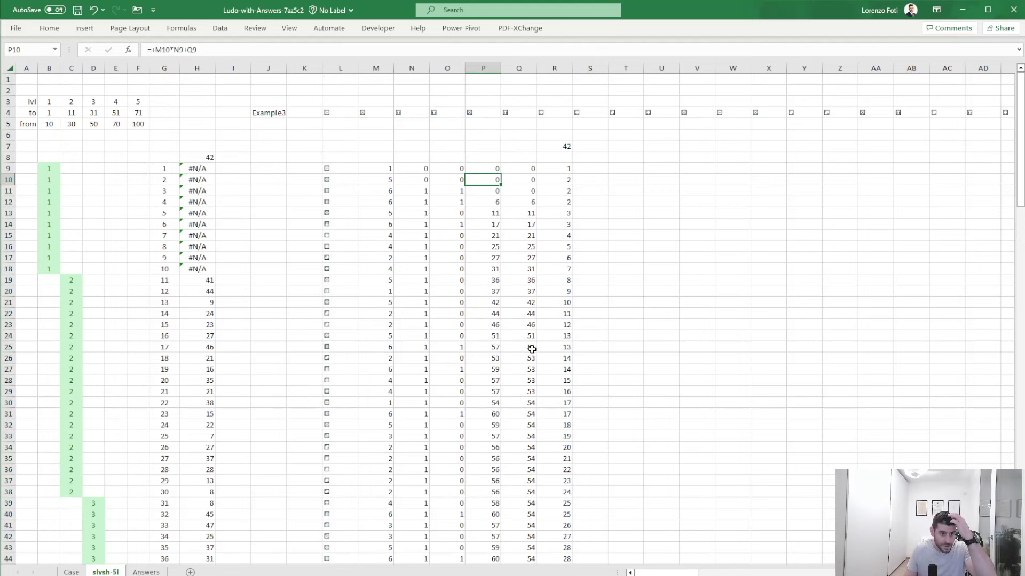
Review the P and Q formulas in rows 25–31, then open R7's lookup formula for editing
{"action": "left_click", "coordinate": [525, 347]}
{"action": "left_click", "coordinate": [492, 358]}
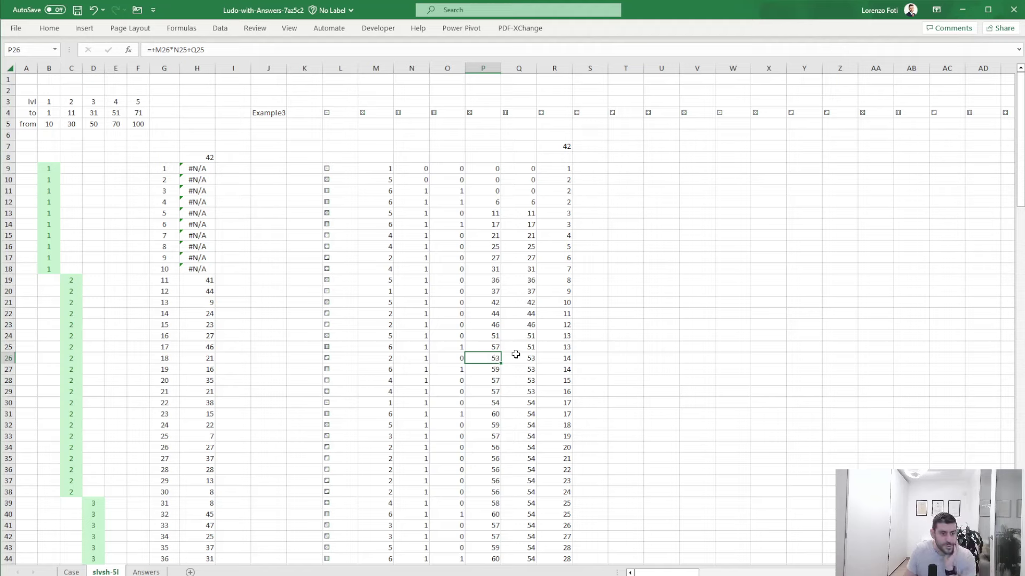
{"action": "left_click", "coordinate": [513, 357]}
{"action": "left_click", "coordinate": [494, 366]}
{"action": "left_click", "coordinate": [519, 367]}
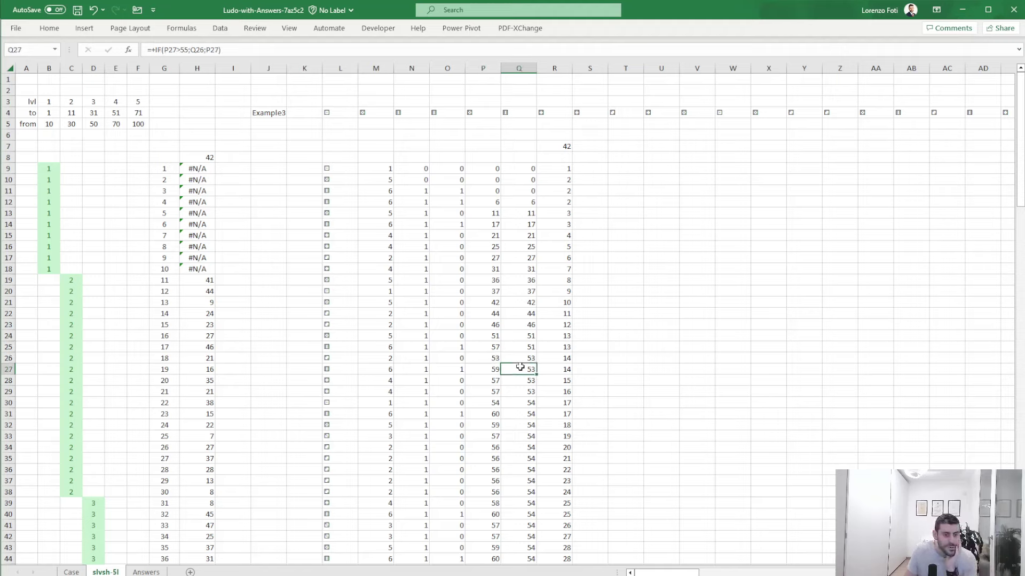
{"action": "left_click", "coordinate": [493, 380]}
{"action": "left_click", "coordinate": [521, 380]}
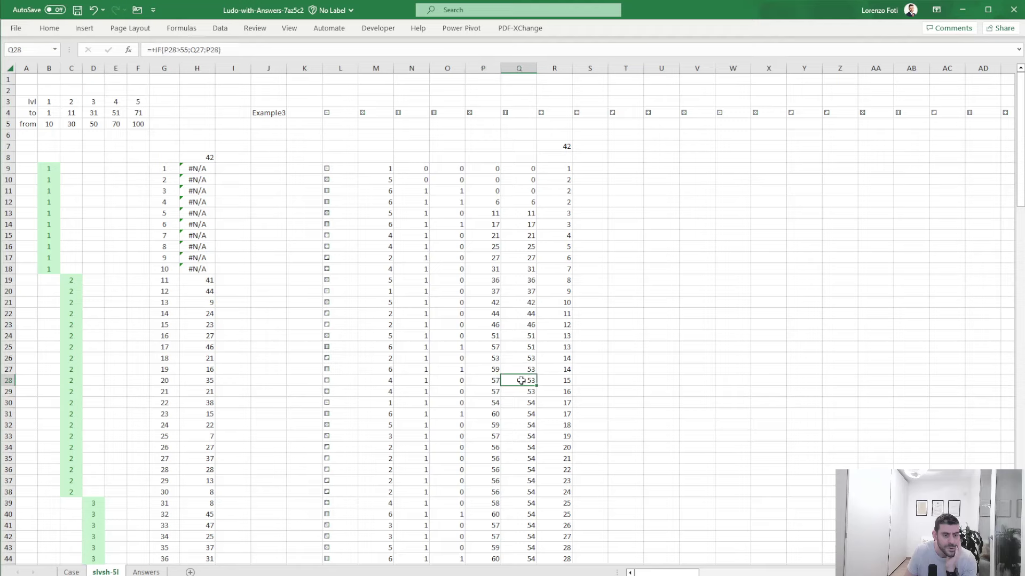
{"action": "left_click", "coordinate": [492, 392]}
{"action": "left_click", "coordinate": [520, 392]}
{"action": "left_click", "coordinate": [494, 402]}
{"action": "left_click", "coordinate": [515, 405]}
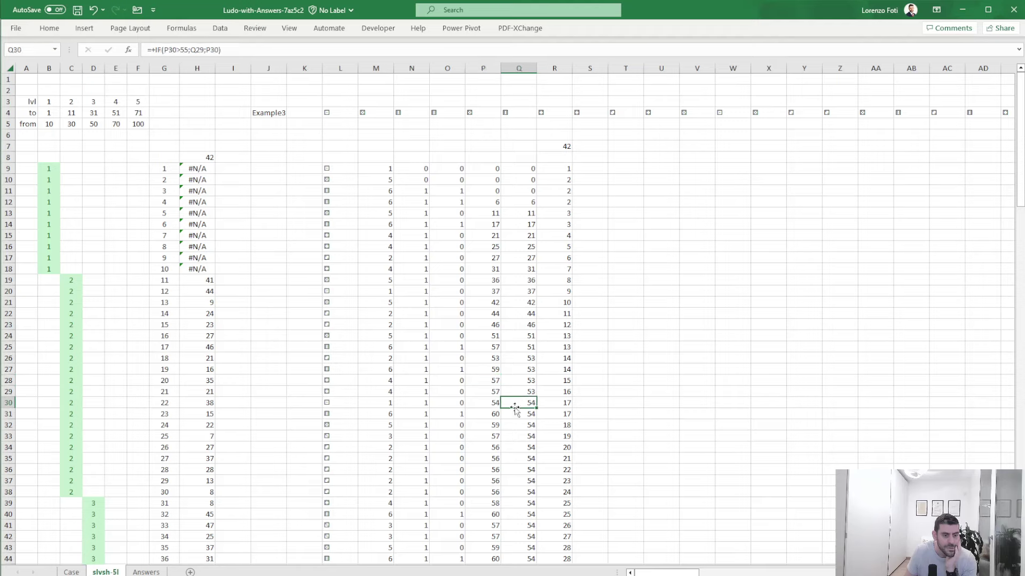
{"action": "left_click", "coordinate": [487, 413]}
{"action": "scroll", "coordinate": [493, 466], "scroll_direction": "down", "scroll_amount": 5}
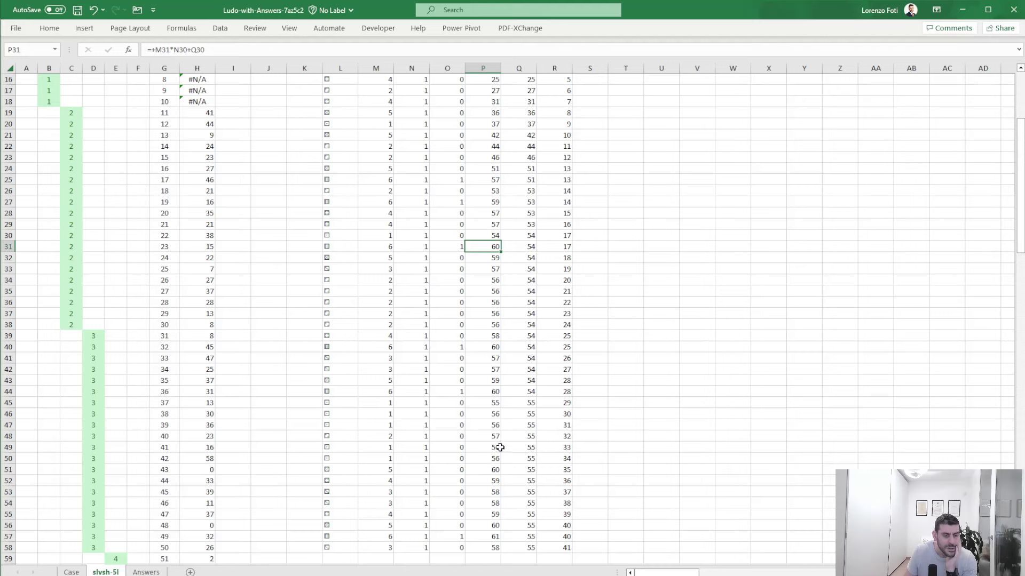
{"action": "scroll", "coordinate": [499, 447], "scroll_direction": "up", "scroll_amount": 5}
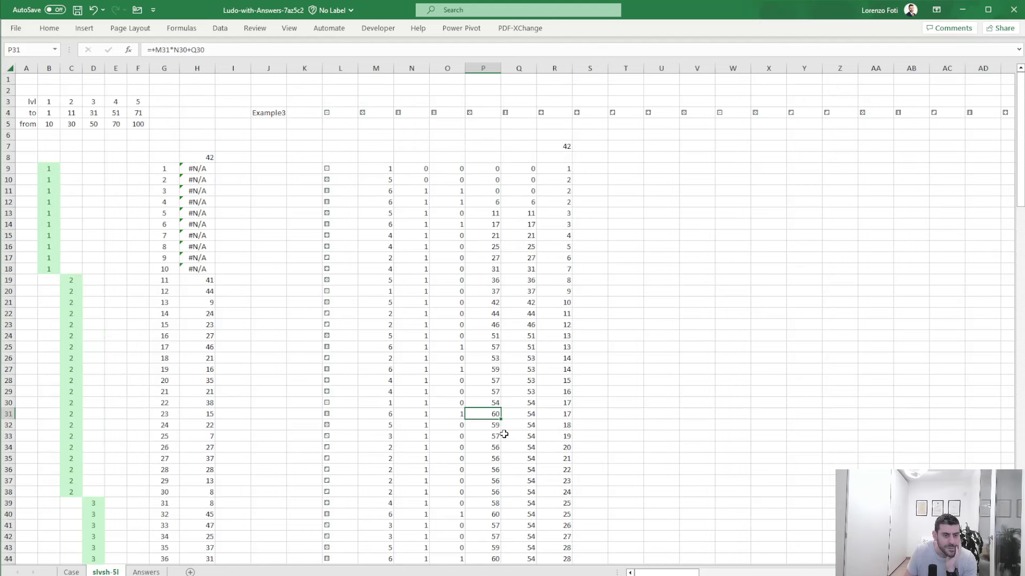
{"action": "left_click", "coordinate": [556, 147]}
{"action": "left_click", "coordinate": [204, 50]}
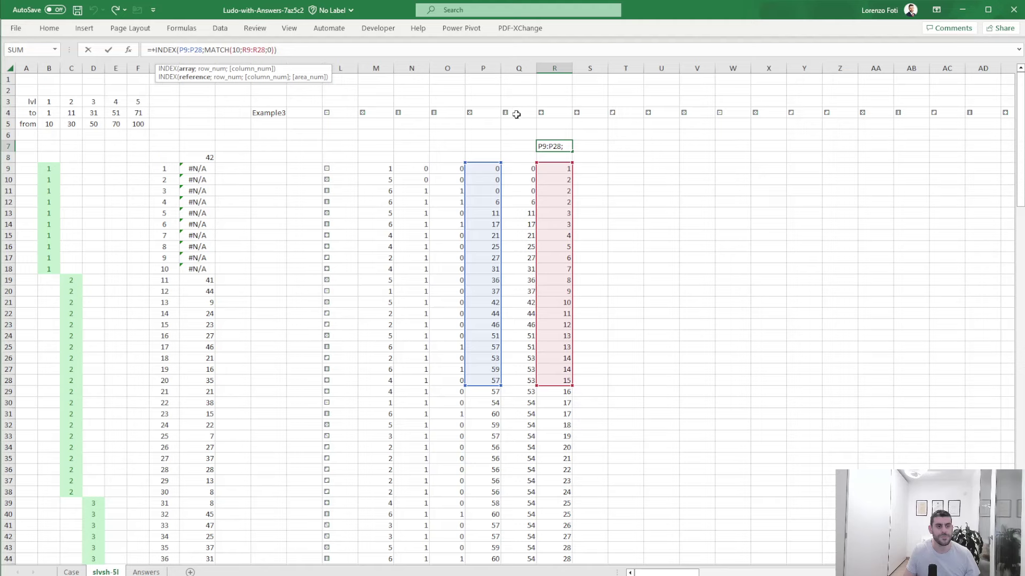
Make R7 return from R9:R58, match in Q9:Q58 with lookup value 42, then view the Case sheet
{"action": "key", "text": "Escape"}
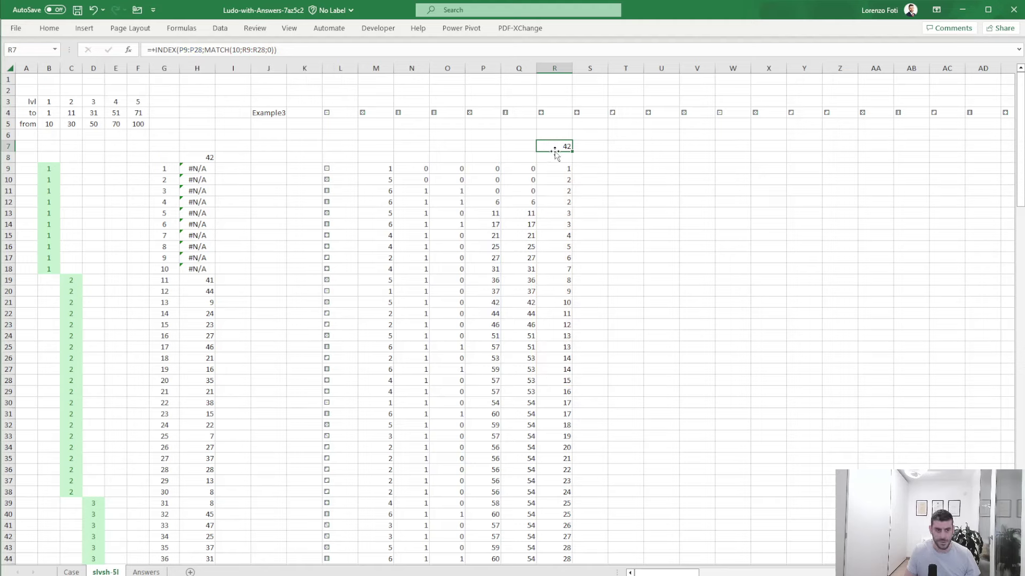
{"action": "key", "text": "F2"}
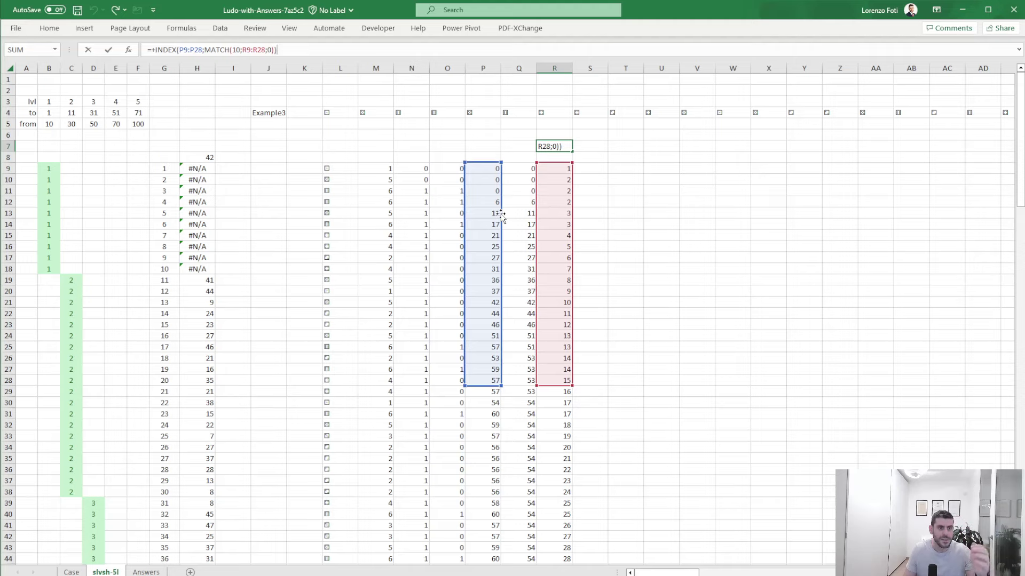
{"action": "mouse_move", "coordinate": [502, 214]}
{"action": "left_mouse_down"}
{"action": "mouse_move", "coordinate": [616, 222]}
{"action": "mouse_move", "coordinate": [512, 227]}
{"action": "left_mouse_up"}
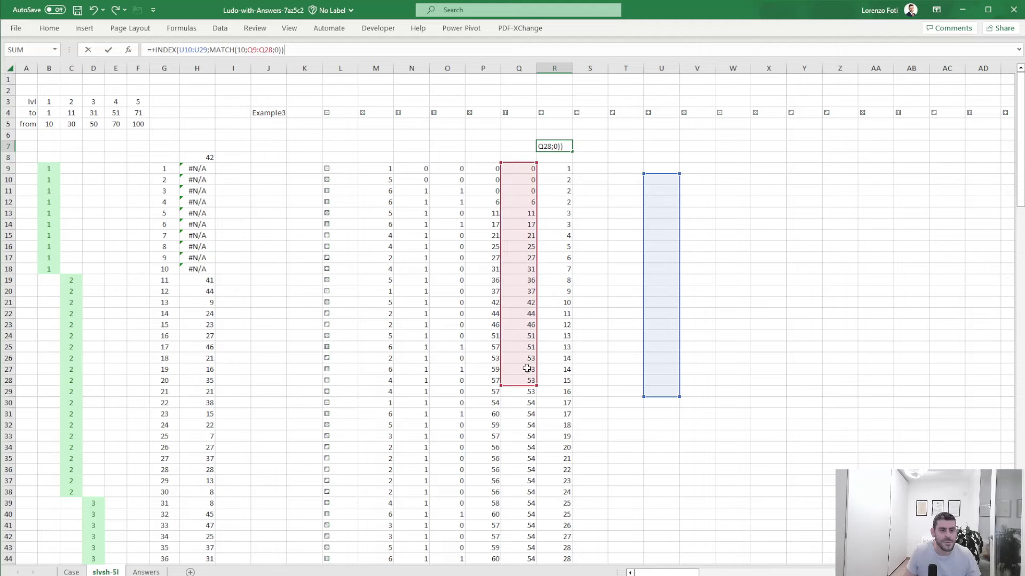
{"action": "left_click_drag", "start_coordinate": [537, 385], "coordinate": [530, 522]}
{"action": "scroll", "coordinate": [560, 354], "scroll_direction": "up", "scroll_amount": 6}
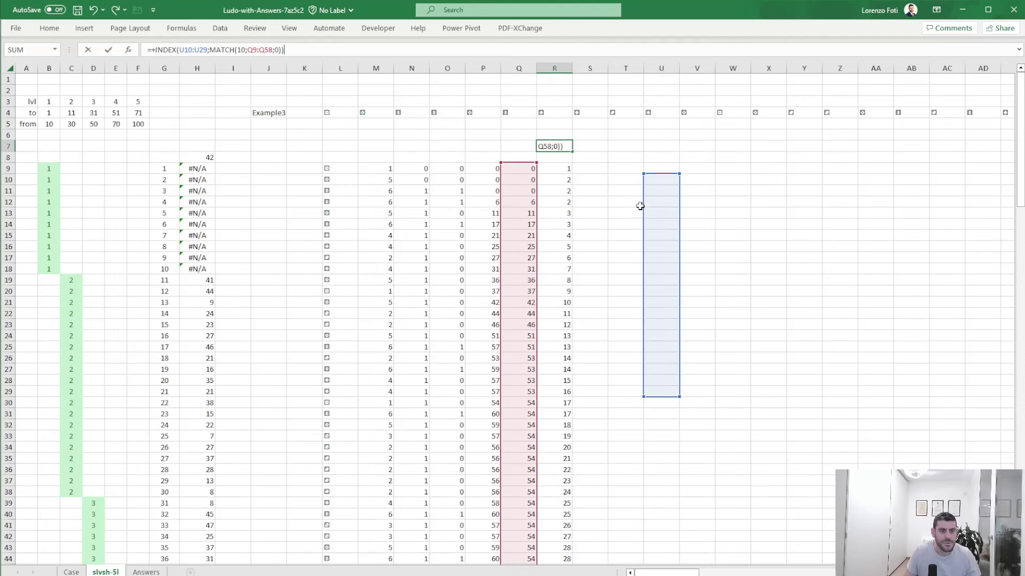
{"action": "left_click_drag", "start_coordinate": [641, 206], "coordinate": [535, 194]}
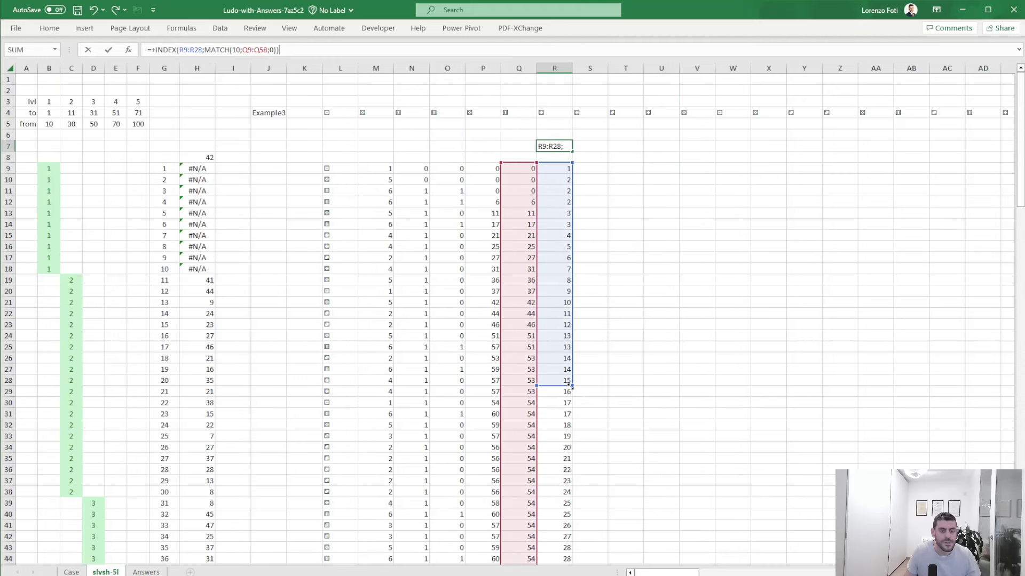
{"action": "left_click_drag", "start_coordinate": [569, 386], "coordinate": [564, 519]}
{"action": "scroll", "coordinate": [338, 235], "scroll_direction": "up", "scroll_amount": 6}
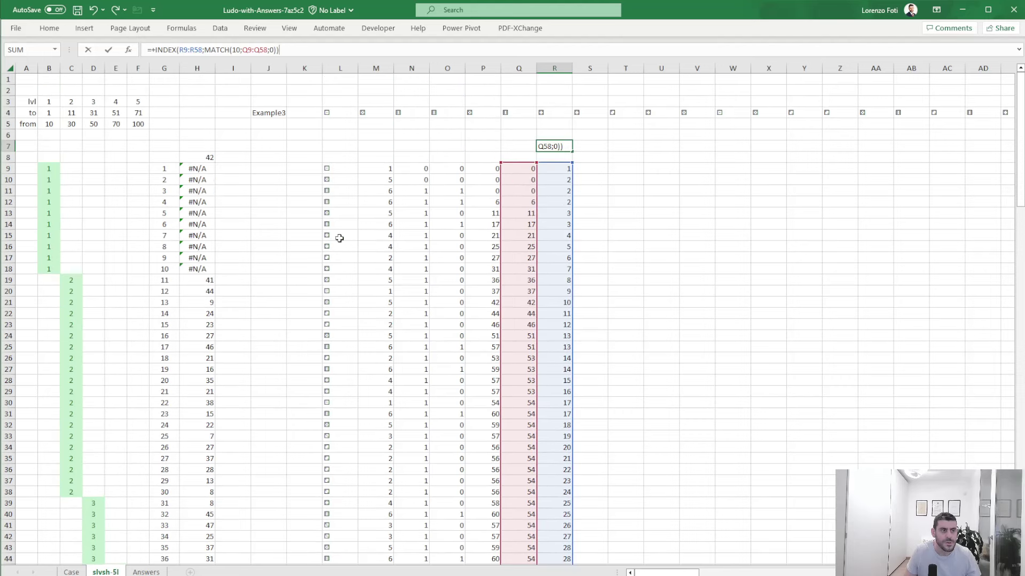
{"action": "double_click", "coordinate": [237, 50]}
{"action": "type", "text": "42"}
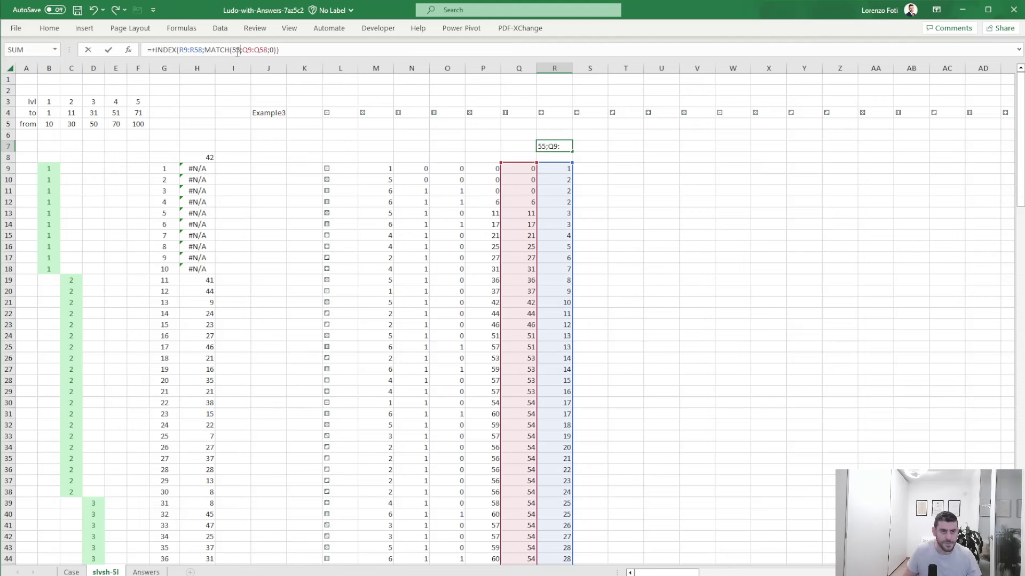
{"action": "key", "text": "Return"}
{"action": "left_click", "coordinate": [70, 572]}
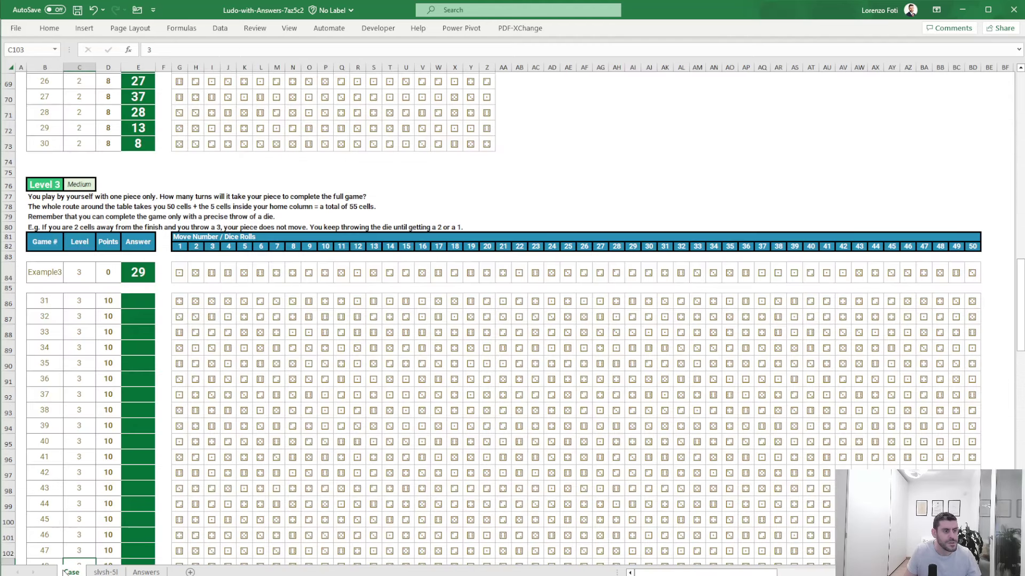
Recalculate slvsh-5l and paste its Level 3 results H39:H58 as values into Case sheet E86
{"action": "left_click", "coordinate": [104, 572]}
{"action": "left_click", "coordinate": [289, 300]}
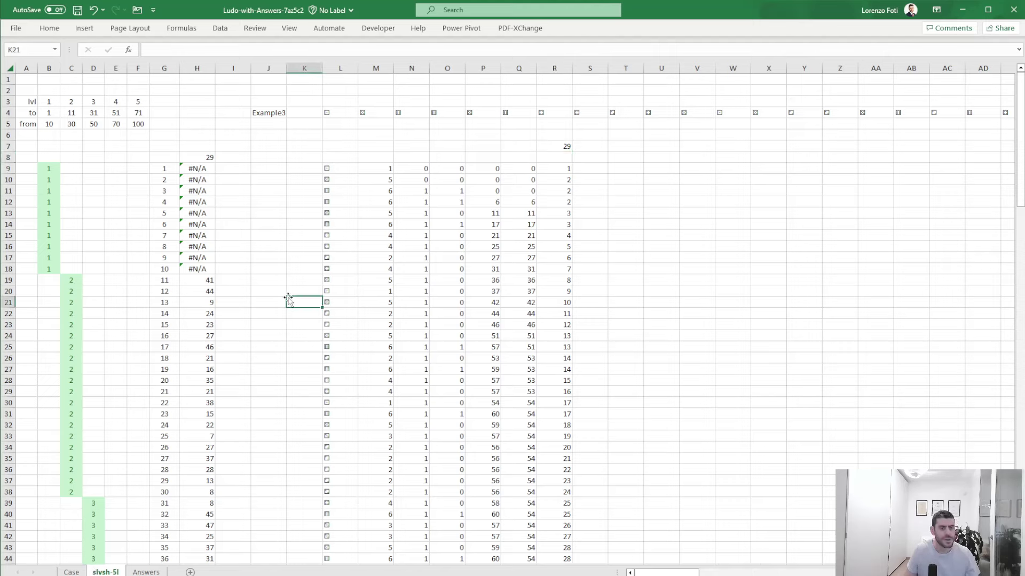
{"action": "key", "text": "alt+m"}
{"action": "key", "text": "b"}
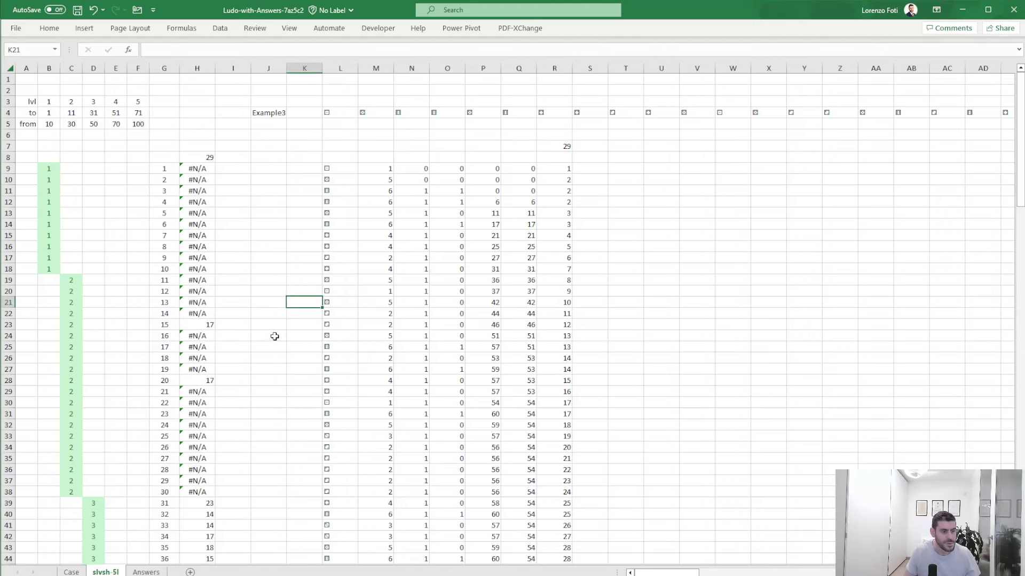
{"action": "scroll", "coordinate": [241, 380], "scroll_direction": "down", "scroll_amount": 7}
{"action": "left_click_drag", "start_coordinate": [204, 269], "coordinate": [189, 481]}
{"action": "key", "text": "ctrl+c"}
{"action": "key", "text": "ctrl+Page_Up"}
{"action": "left_click", "coordinate": [138, 301]}
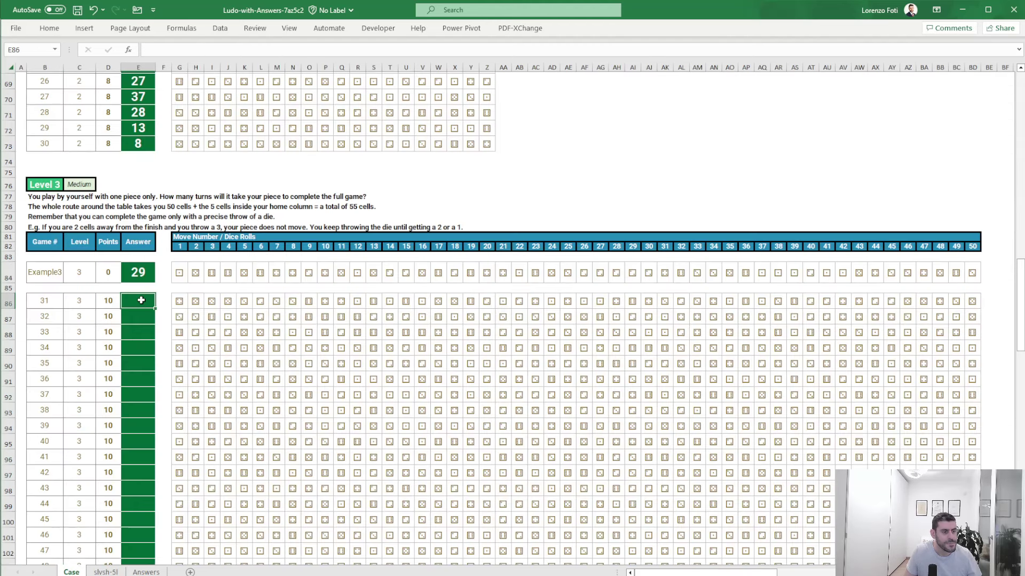
{"action": "right_click", "coordinate": [142, 303]}
{"action": "left_click", "coordinate": [188, 376]}
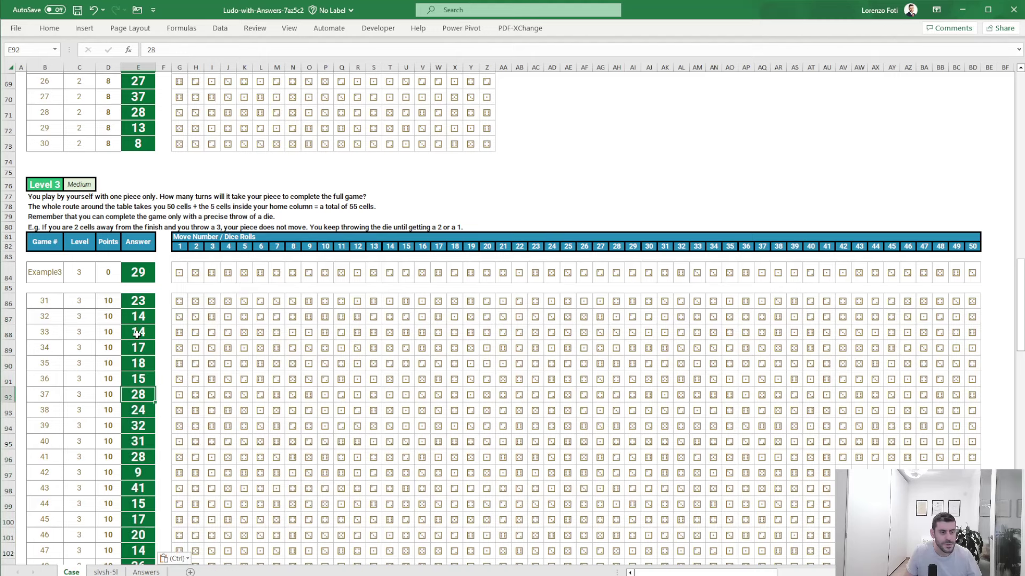
Paste the computed Level 3 answers into F86 beside the reference answers on the Answers sheet
{"action": "scroll", "coordinate": [138, 300], "scroll_direction": "down", "scroll_amount": 1}
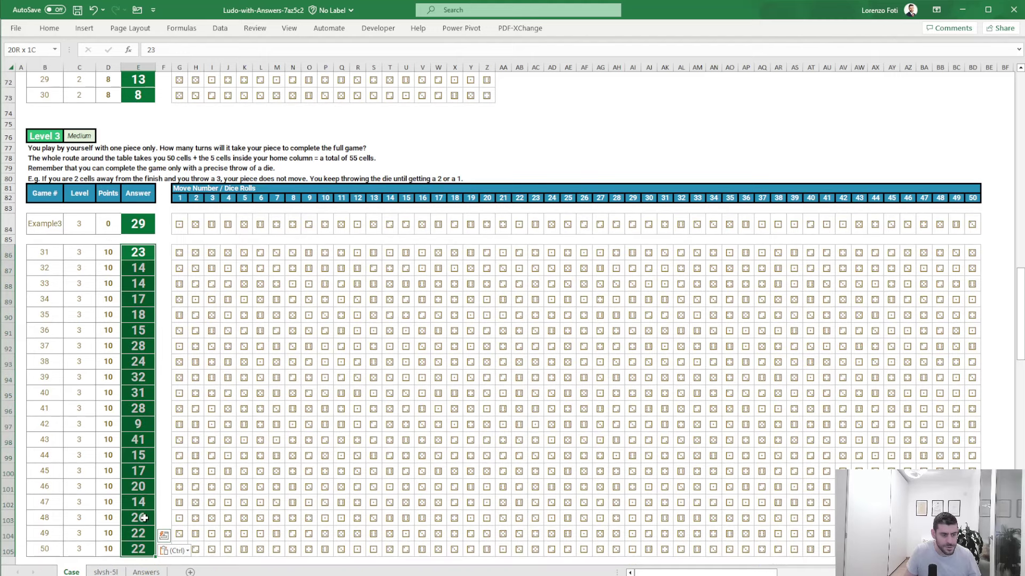
{"action": "left_click", "coordinate": [145, 572]}
{"action": "scroll", "coordinate": [144, 483], "scroll_direction": "down", "scroll_amount": 9}
{"action": "scroll", "coordinate": [144, 373], "scroll_direction": "up", "scroll_amount": 9}
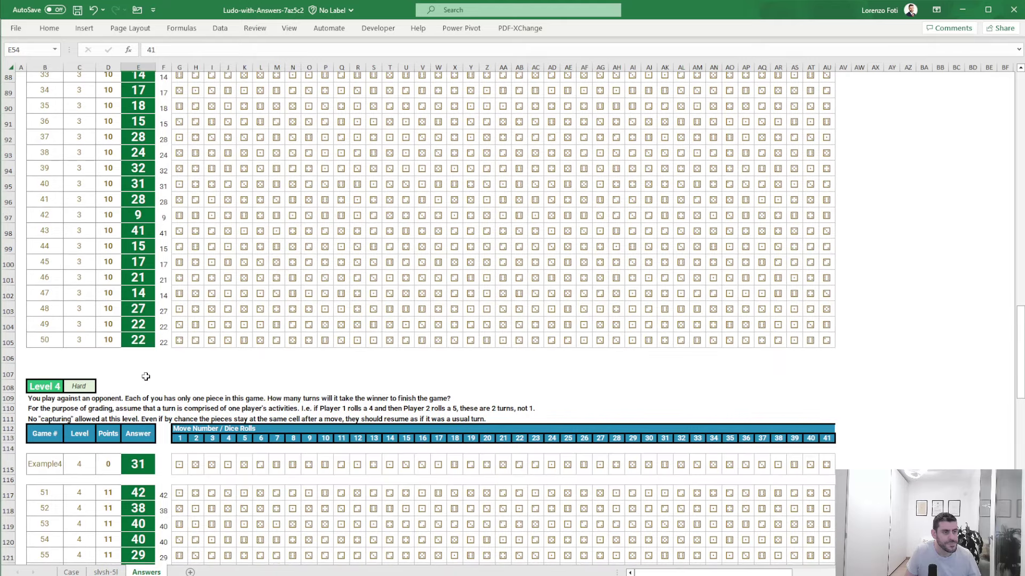
{"action": "left_click", "coordinate": [141, 310]}
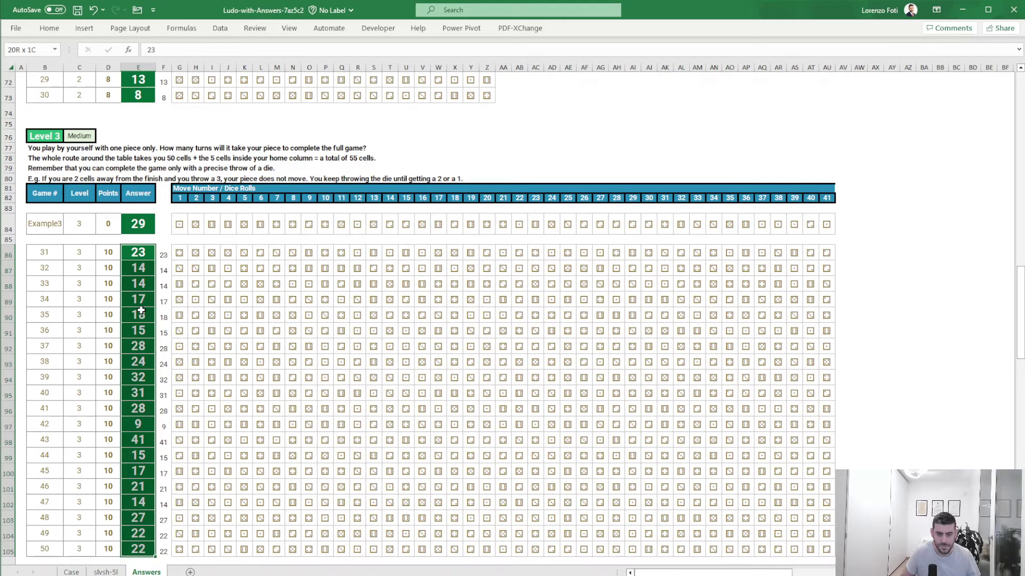
{"action": "key", "text": "ctrl+shift+Down"}
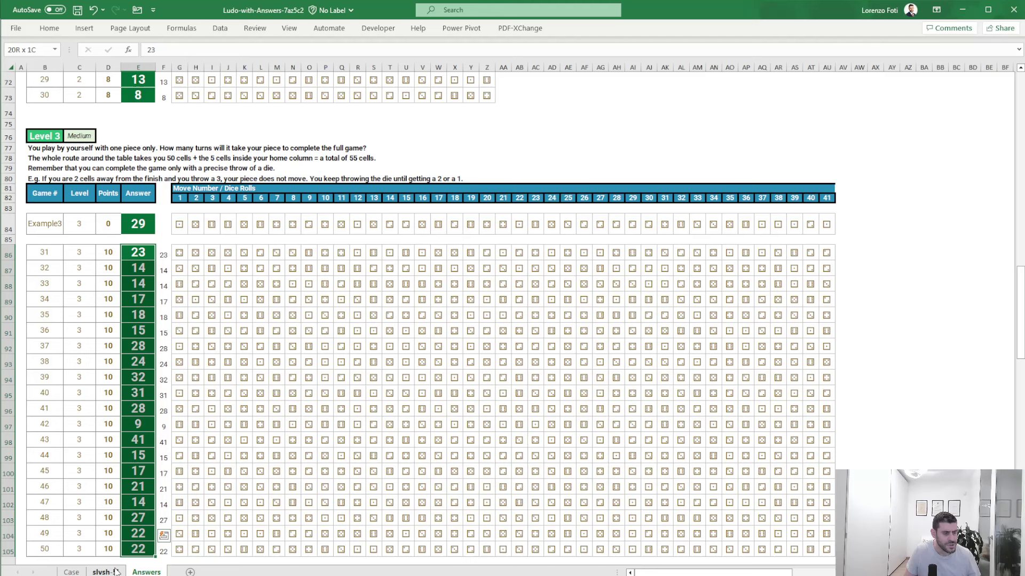
{"action": "left_click", "coordinate": [71, 572]}
{"action": "key", "text": "ctrl+v"}
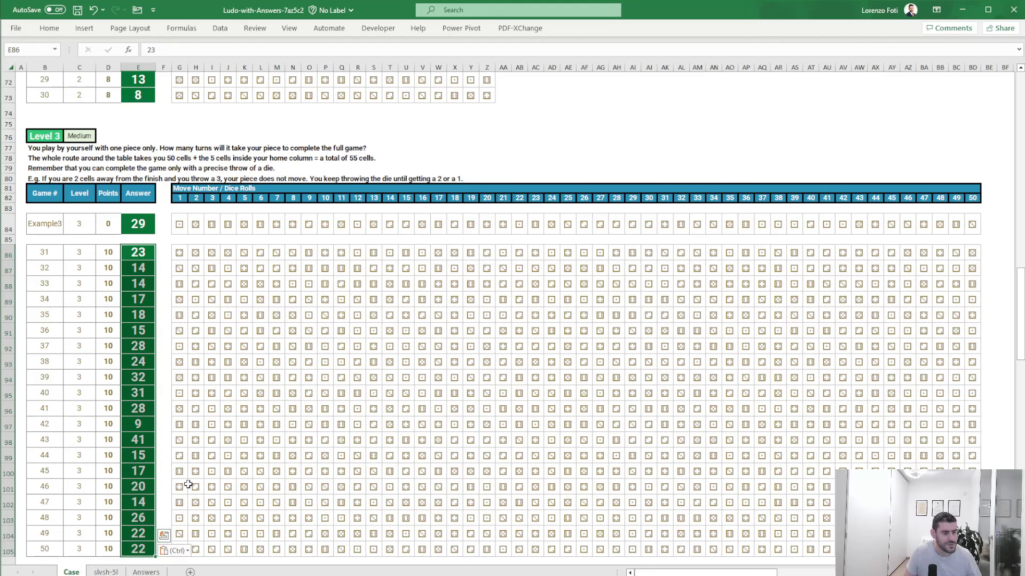
{"action": "key", "text": "ctrl+Page_Down"}
{"action": "key", "text": "ctrl+Page_Down"}
{"action": "left_click", "coordinate": [160, 256]}
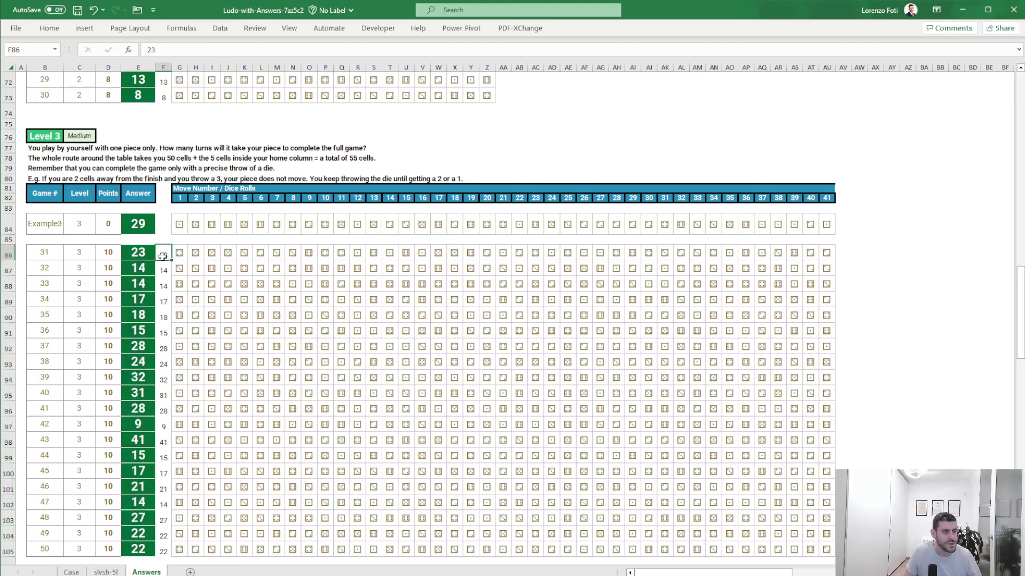
{"action": "right_click", "coordinate": [160, 256]}
{"action": "left_click", "coordinate": [205, 331]}
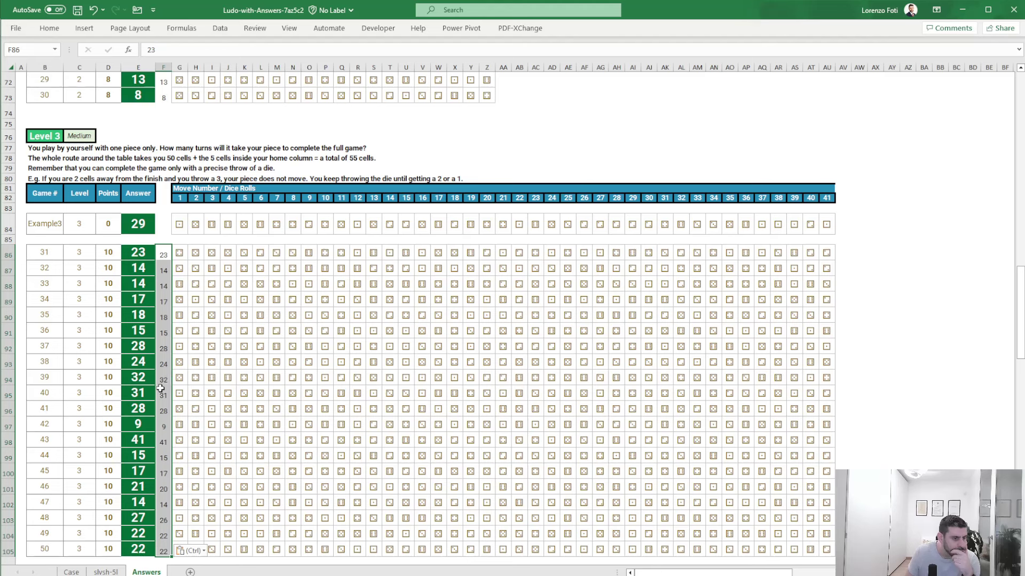
Compare the reference and computed answers for games 46 and 48
{"action": "scroll", "coordinate": [167, 441], "scroll_direction": "down", "scroll_amount": 1}
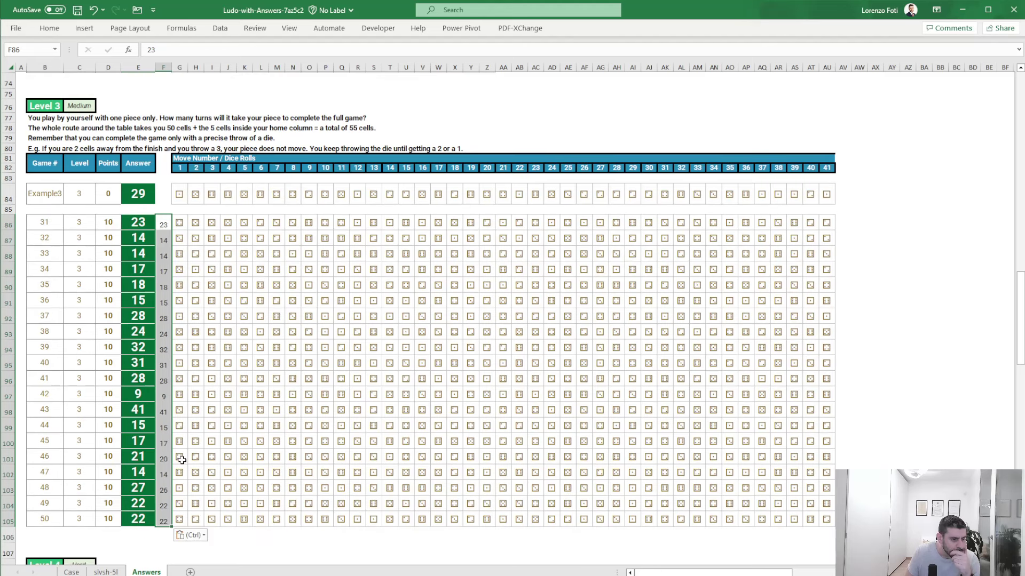
{"action": "left_click_drag", "start_coordinate": [165, 458], "coordinate": [152, 457]}
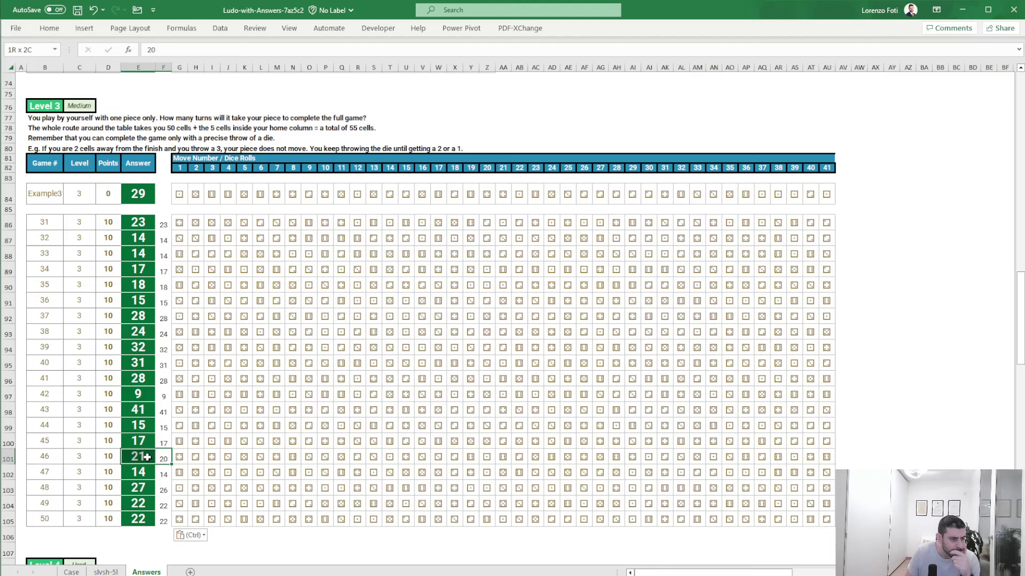
{"action": "left_click_drag", "start_coordinate": [163, 489], "coordinate": [151, 457]}
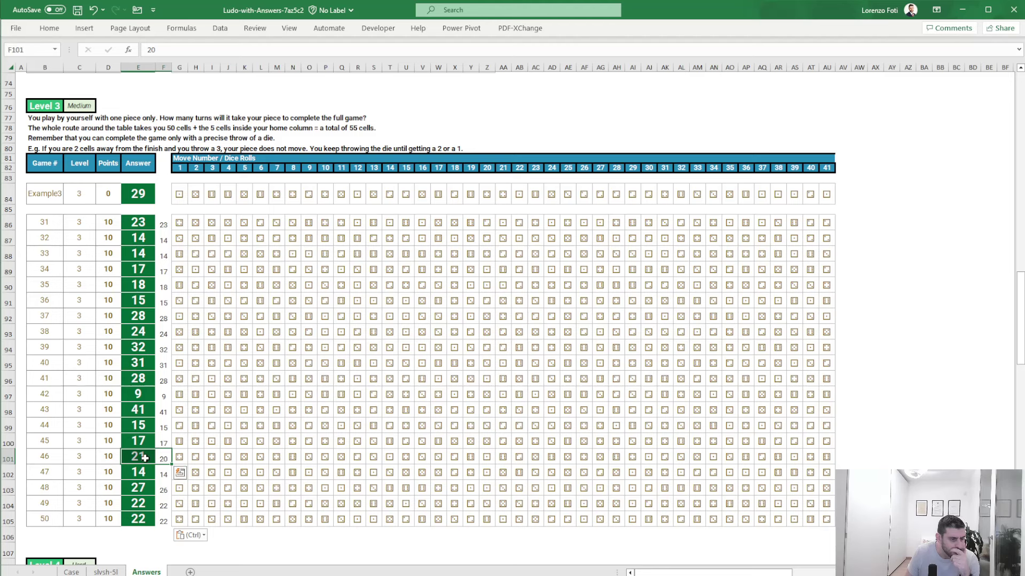
Set J4 on slvsh-5l to game 46 and read the formulas in Q32, R32 and R16
{"action": "left_click", "coordinate": [106, 572]}
{"action": "scroll", "coordinate": [174, 317], "scroll_direction": "up", "scroll_amount": 7}
{"action": "left_click", "coordinate": [270, 112]}
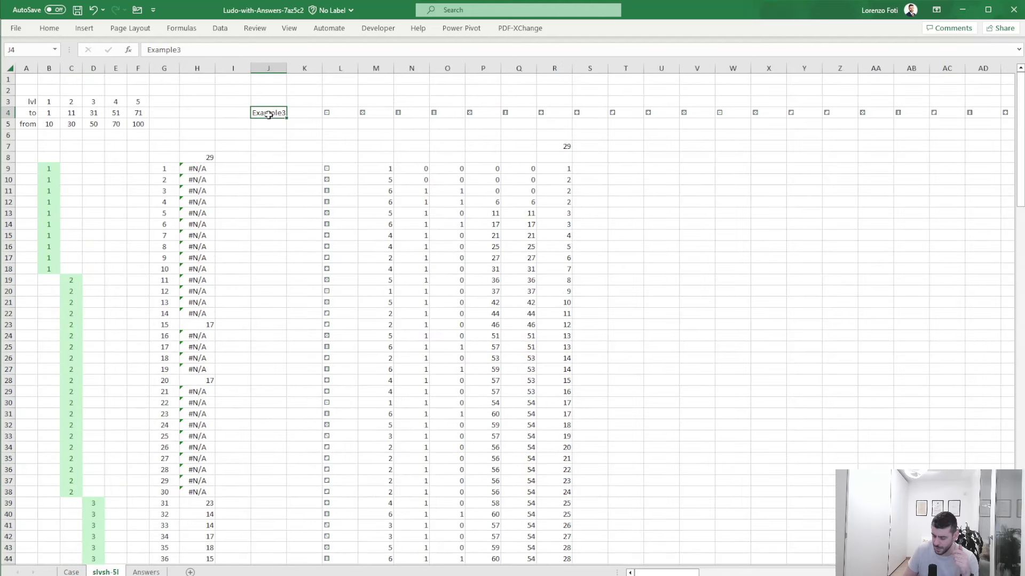
{"action": "type", "text": "46"}
{"action": "key", "text": "Return"}
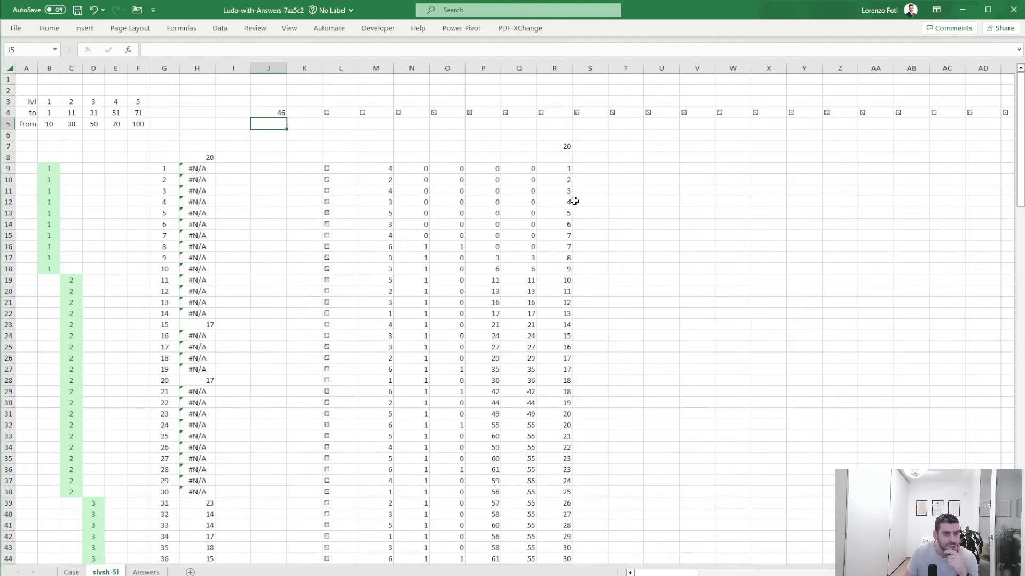
{"action": "scroll", "coordinate": [535, 221], "scroll_direction": "down", "scroll_amount": 2}
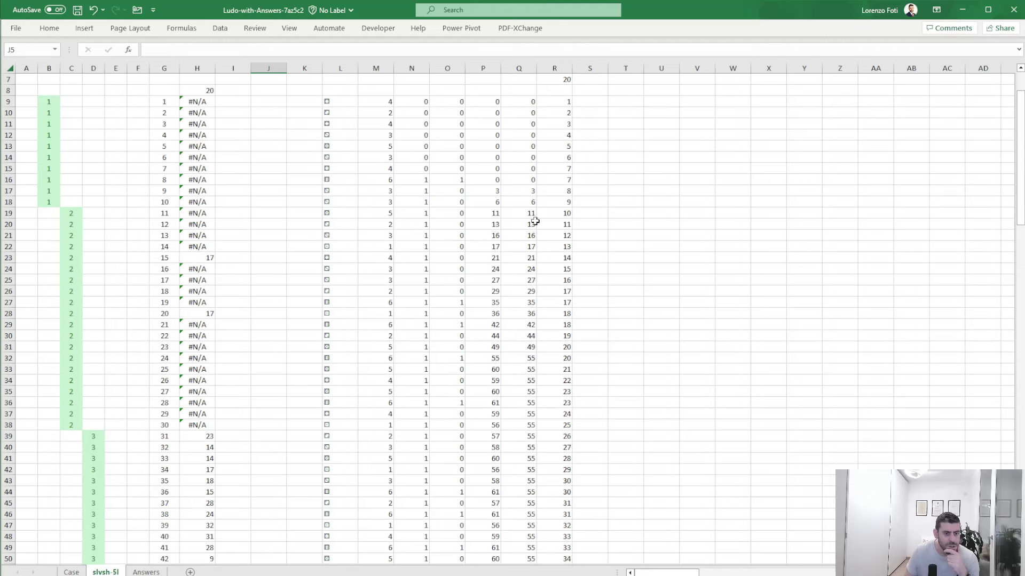
{"action": "left_click", "coordinate": [530, 358]}
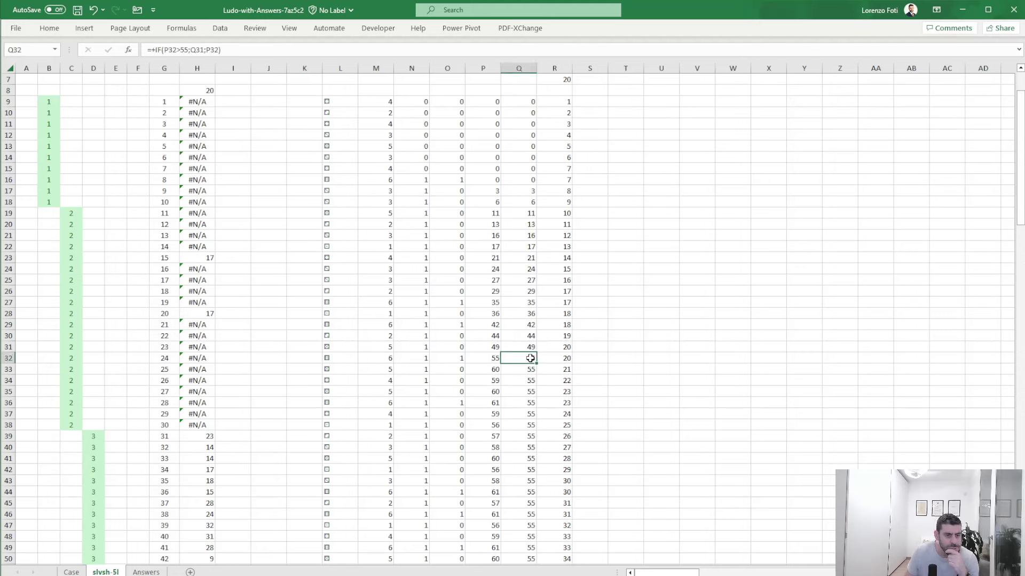
{"action": "scroll", "coordinate": [530, 358], "scroll_direction": "up", "scroll_amount": 2}
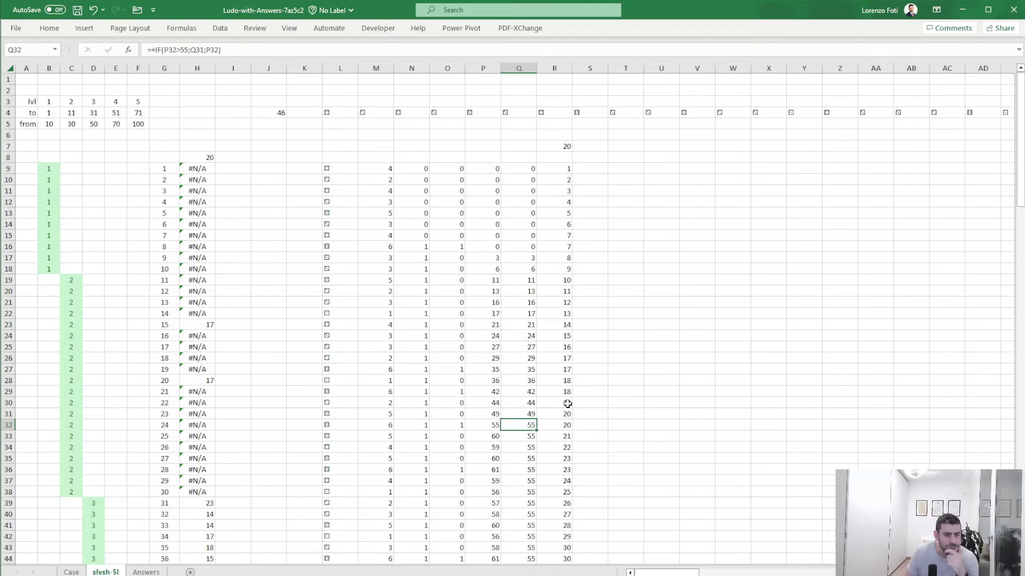
{"action": "left_click", "coordinate": [566, 424]}
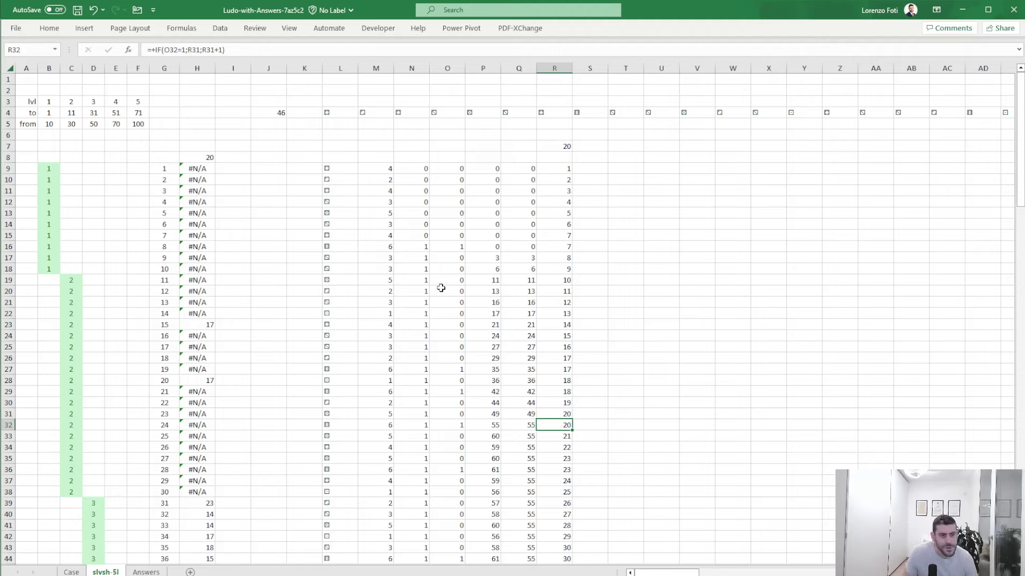
{"action": "left_click", "coordinate": [560, 247]}
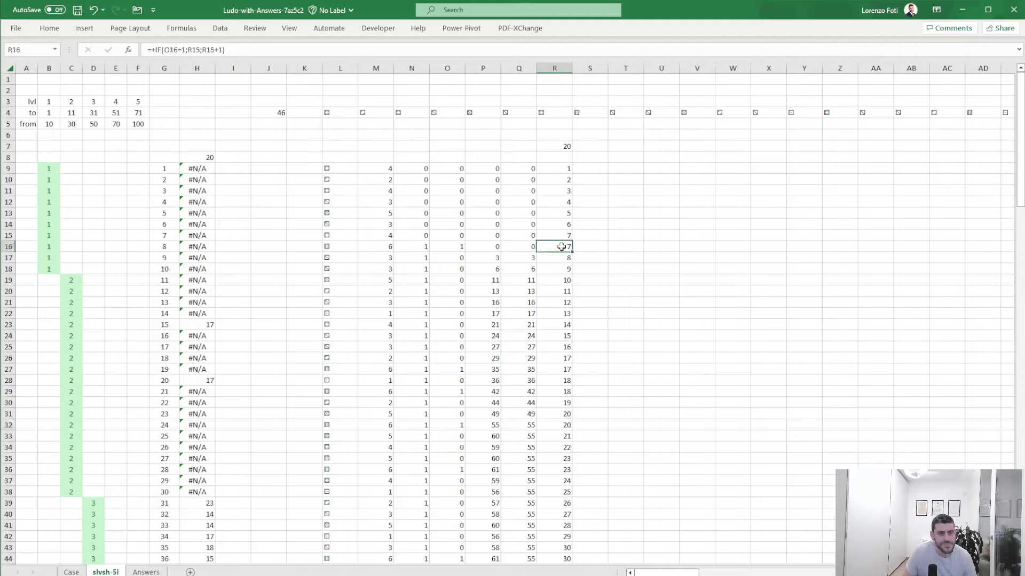
Change R9 to =IF(O8=1;R8;R8+1) and paste it down the turn-count column R
{"action": "left_click", "coordinate": [554, 166]}
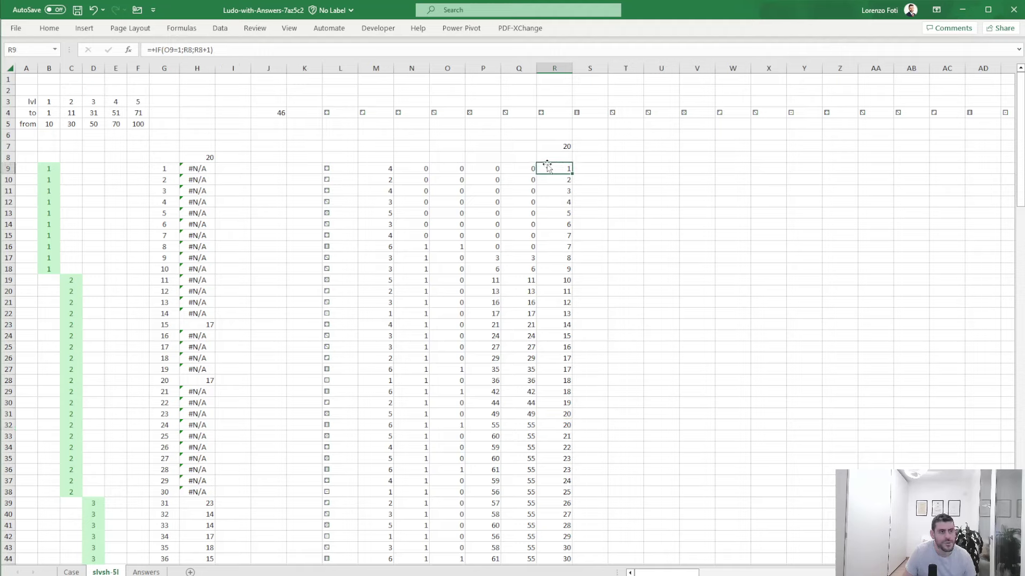
{"action": "left_click", "coordinate": [185, 50]}
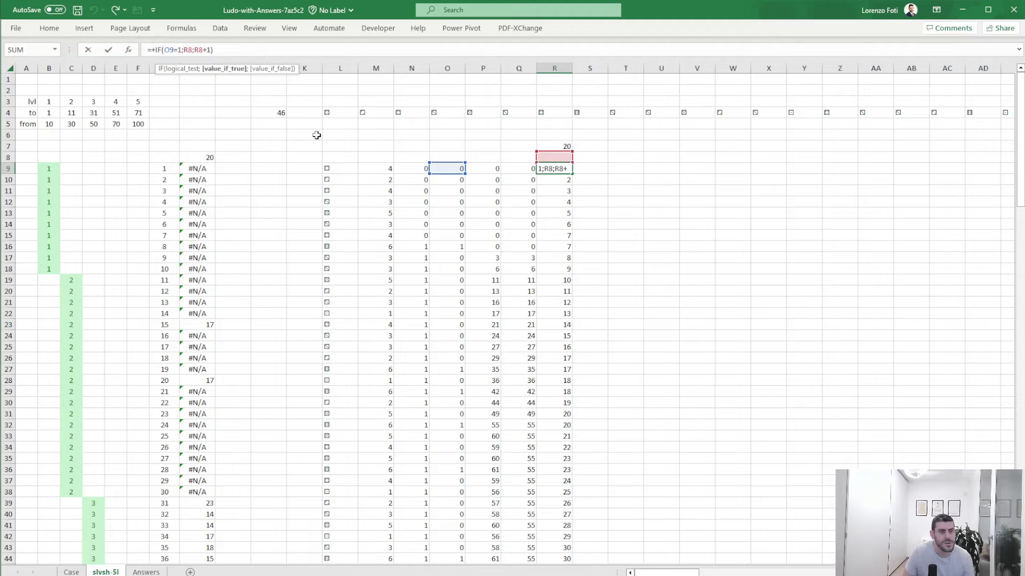
{"action": "left_click_drag", "start_coordinate": [429, 170], "coordinate": [440, 159]}
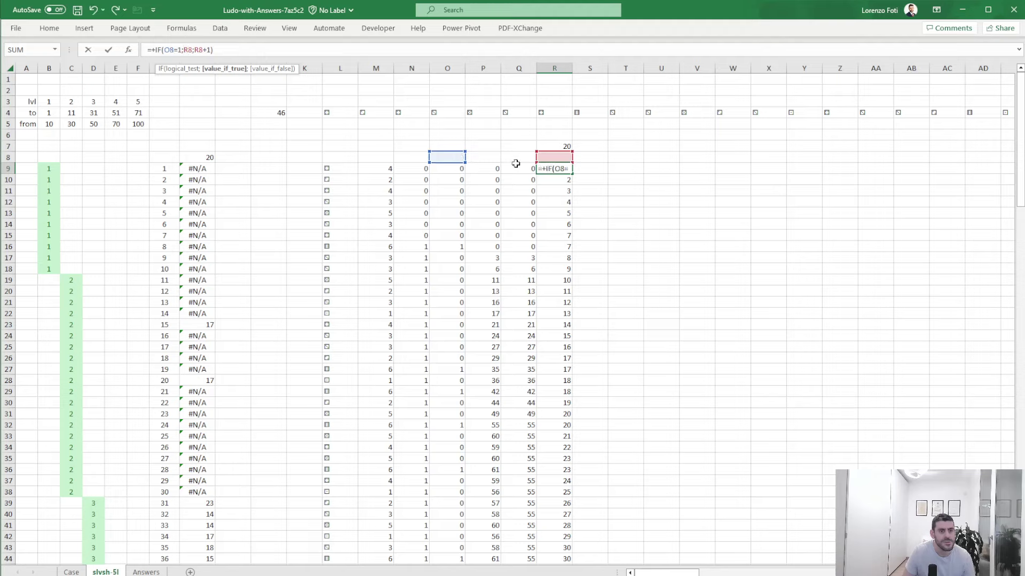
{"action": "key", "text": "Return"}
{"action": "key", "text": "Up"}
{"action": "key", "text": "ctrl+c"}
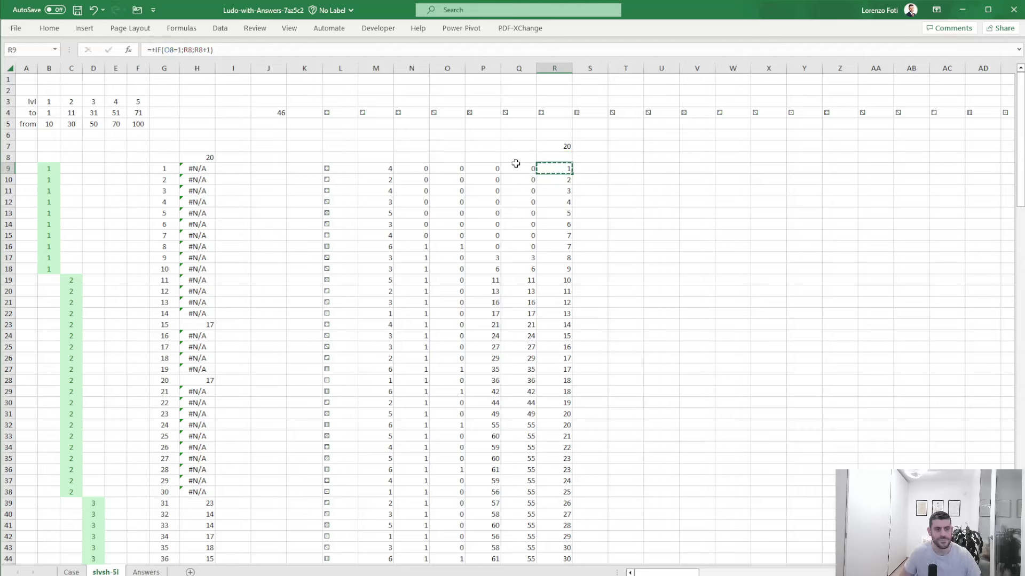
{"action": "key", "text": "Down"}
{"action": "key", "text": "ctrl+shift+Down"}
{"action": "scroll", "coordinate": [515, 163], "scroll_direction": "up", "scroll_amount": 5}
{"action": "key", "text": "ctrl+v"}
{"action": "key", "text": "Up"}
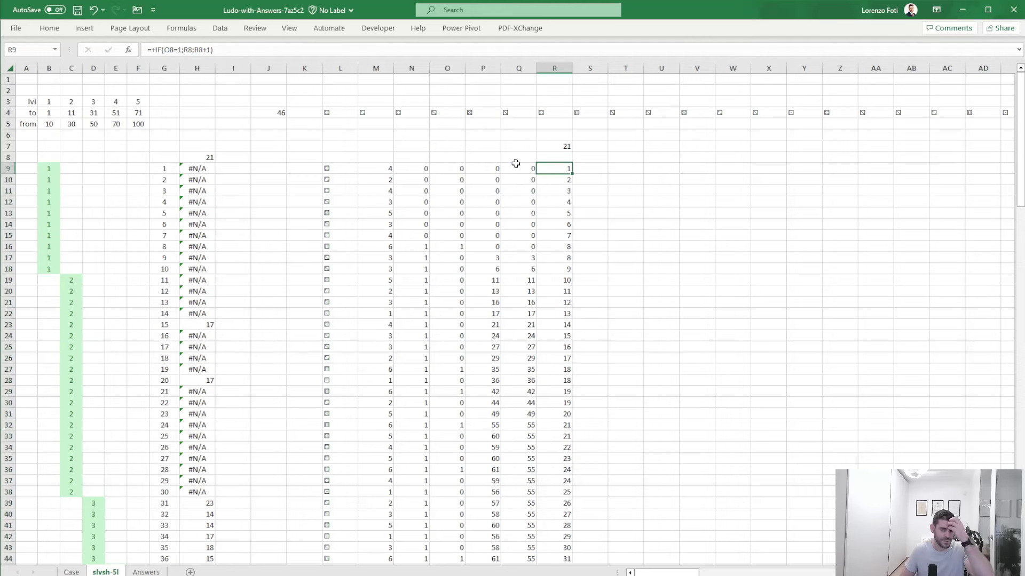
Collapse the ribbon and select the first Level 3 result on the Case sheet
{"action": "key", "text": "ctrl+F1"}
{"action": "key", "text": "ctrl+F1"}
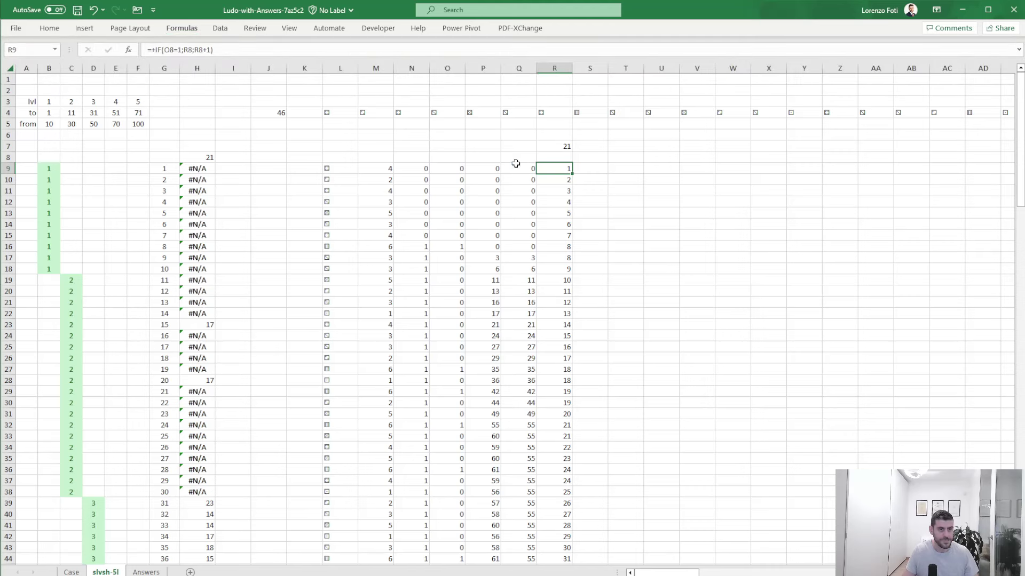
{"action": "scroll", "coordinate": [315, 362], "scroll_direction": "down", "scroll_amount": 7}
{"action": "left_click", "coordinate": [191, 235]}
Copy helper results H39:H58 and paste them as values at E86 on the Case sheet
{"action": "left_click_drag", "start_coordinate": [191, 236], "coordinate": [207, 448]}
{"action": "key", "text": "ctrl+c"}
{"action": "left_click", "coordinate": [81, 572]}
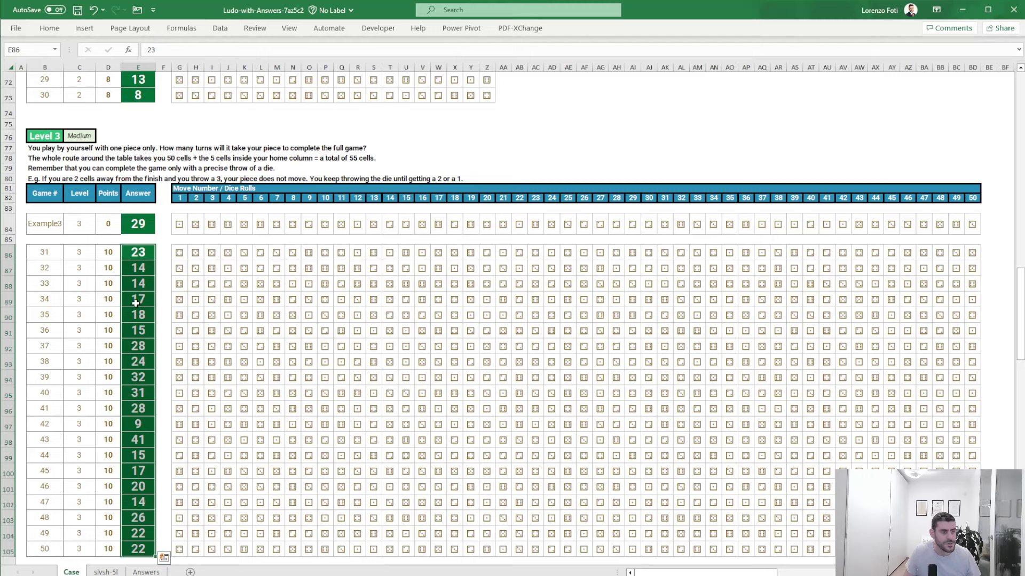
{"action": "right_click", "coordinate": [141, 253]}
{"action": "left_click", "coordinate": [185, 329]}
Check the corrected answers (game 46 reads 21, game 48 reads 27), then return to slvsh-5l
{"action": "left_click", "coordinate": [138, 331]}
{"action": "scroll", "coordinate": [138, 334], "scroll_direction": "down", "scroll_amount": 11}
{"action": "scroll", "coordinate": [139, 334], "scroll_direction": "up", "scroll_amount": 2}
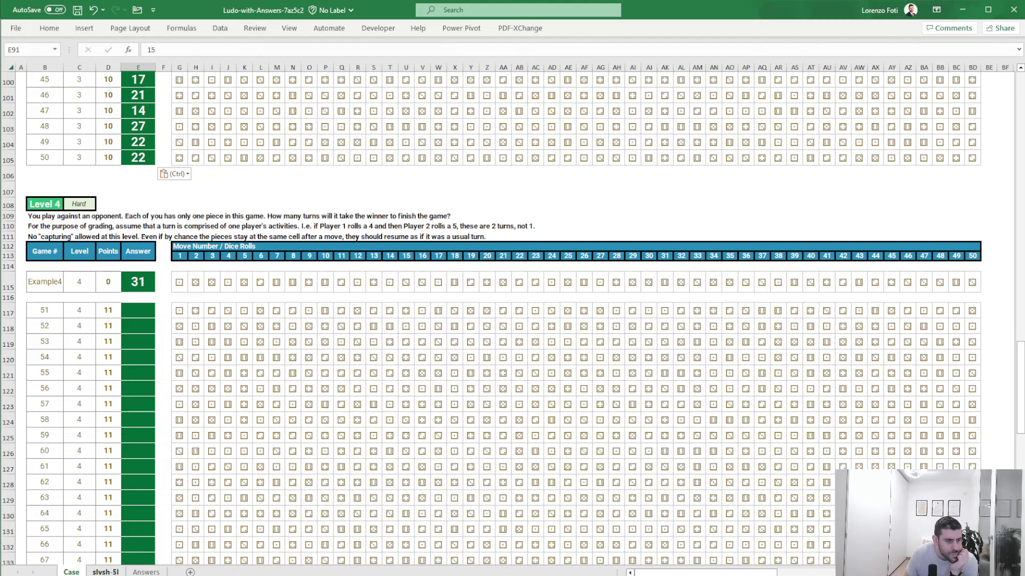
{"action": "left_click", "coordinate": [105, 572]}
{"action": "scroll", "coordinate": [122, 475], "scroll_direction": "up", "scroll_amount": 8}
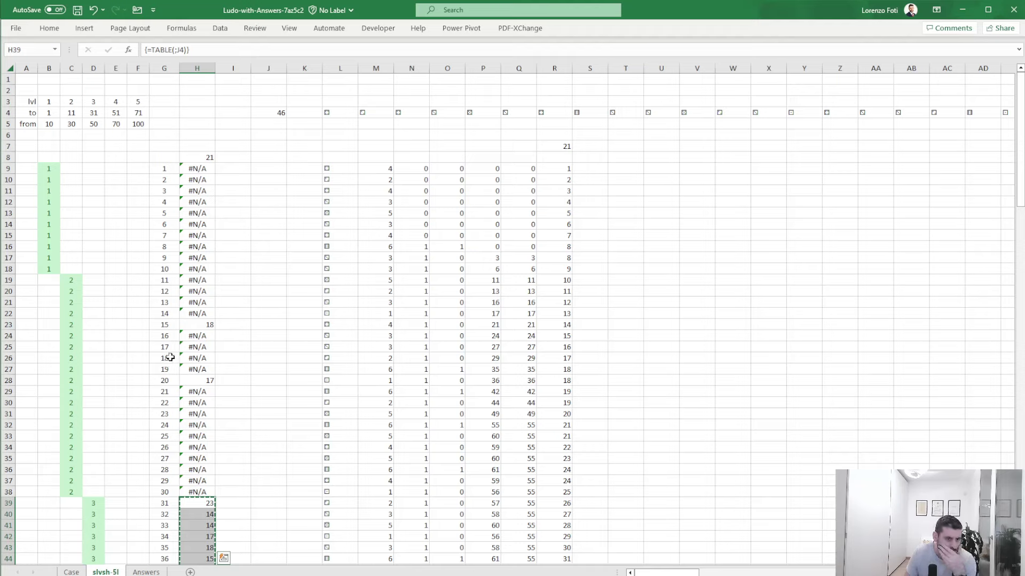
Enter Example4 in J4 so the helper sheet simulates the Level 4 example, totalling 32
{"action": "left_click", "coordinate": [280, 111]}
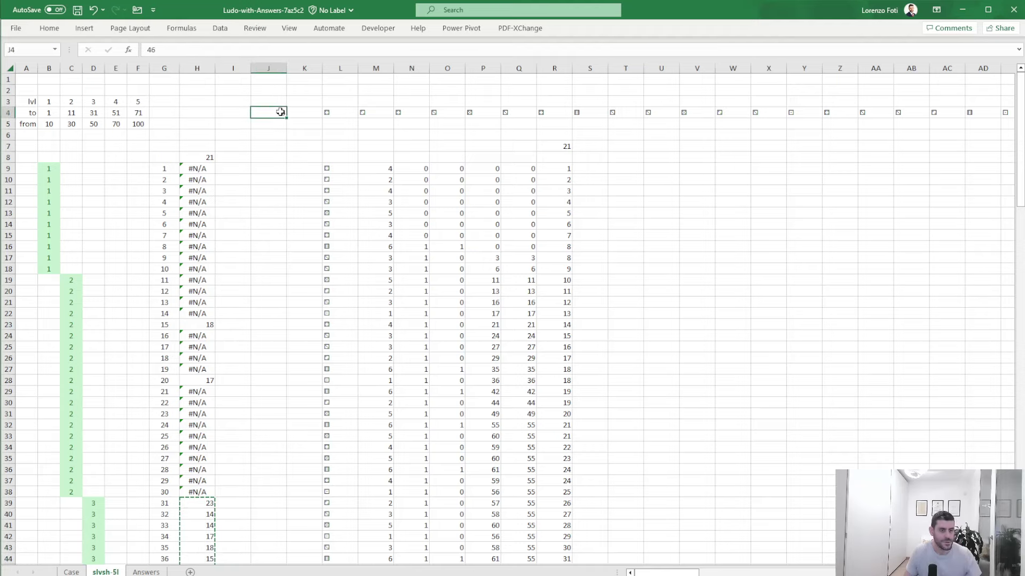
{"action": "type", "text": "Example"}
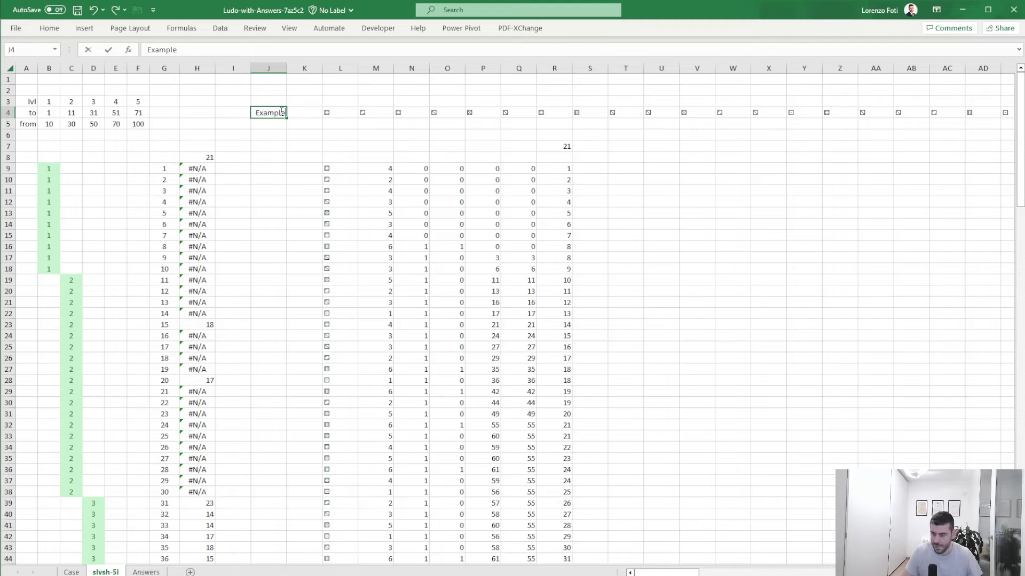
{"action": "type", "text": "4"}
{"action": "key", "text": "Return"}
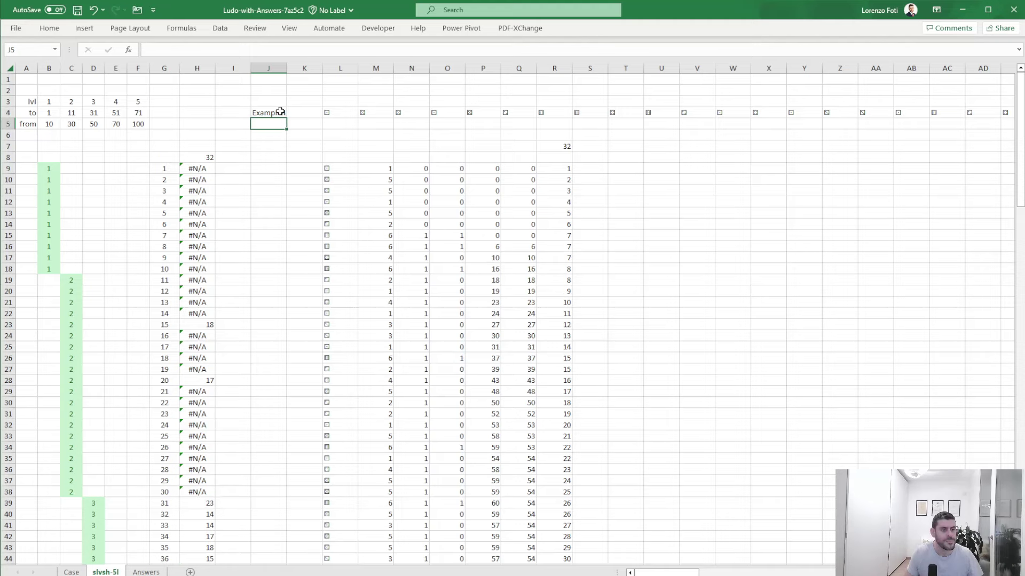
{"action": "scroll", "coordinate": [327, 238], "scroll_direction": "down", "scroll_amount": 8}
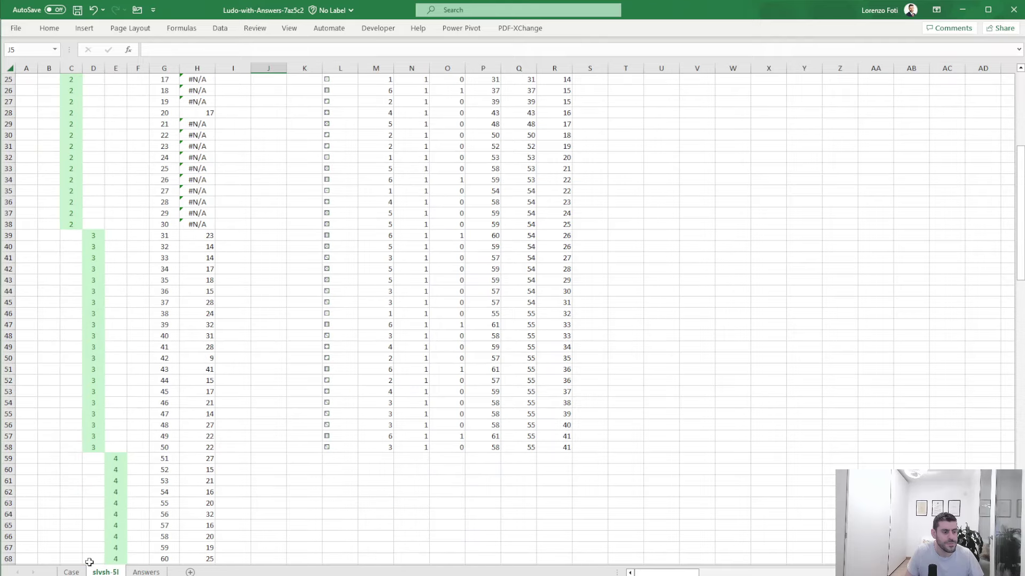
Review the Level 4 section on the Case sheet and come back to slvsh-5l
{"action": "left_click", "coordinate": [71, 572]}
{"action": "scroll", "coordinate": [143, 460], "scroll_direction": "up", "scroll_amount": 1}
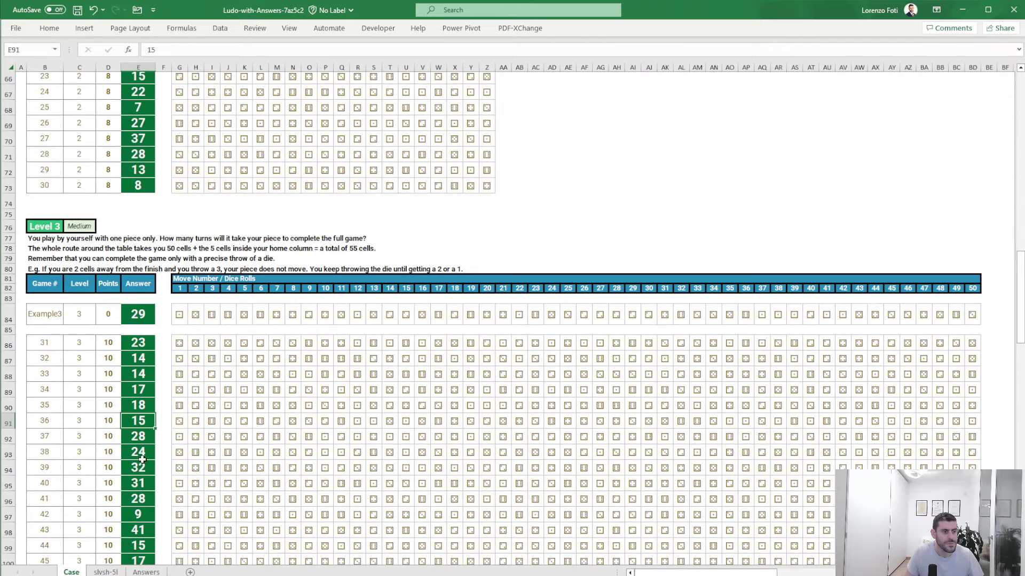
{"action": "scroll", "coordinate": [142, 460], "scroll_direction": "up", "scroll_amount": 9}
{"action": "scroll", "coordinate": [142, 456], "scroll_direction": "down", "scroll_amount": 20}
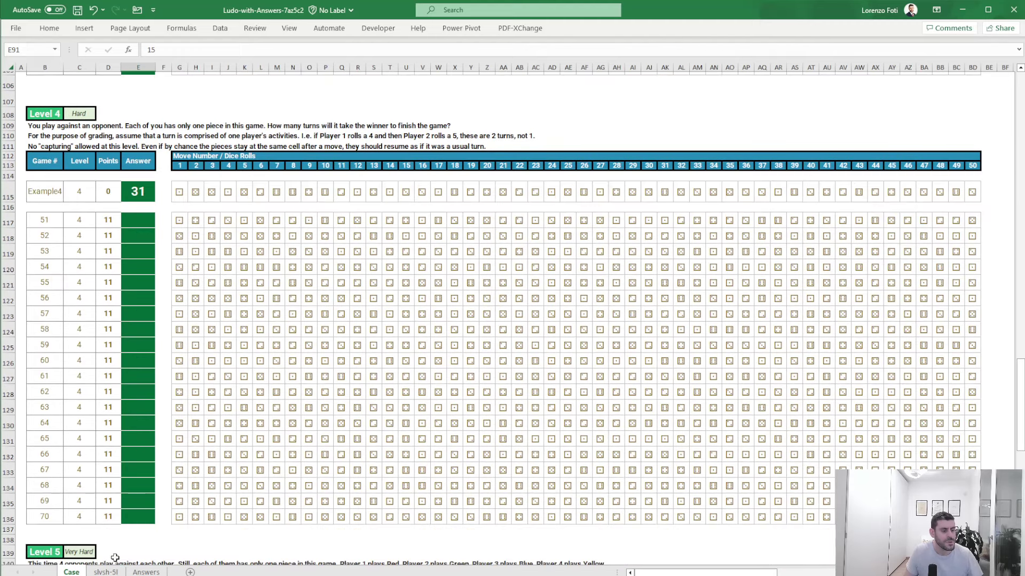
{"action": "left_click", "coordinate": [106, 573]}
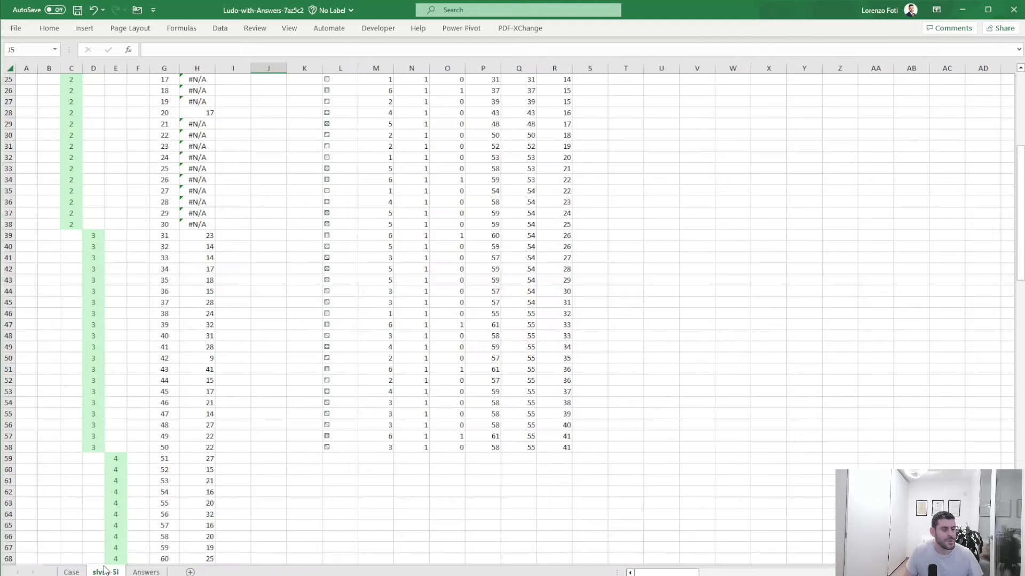
{"action": "scroll", "coordinate": [216, 395], "scroll_direction": "up", "scroll_amount": 9}
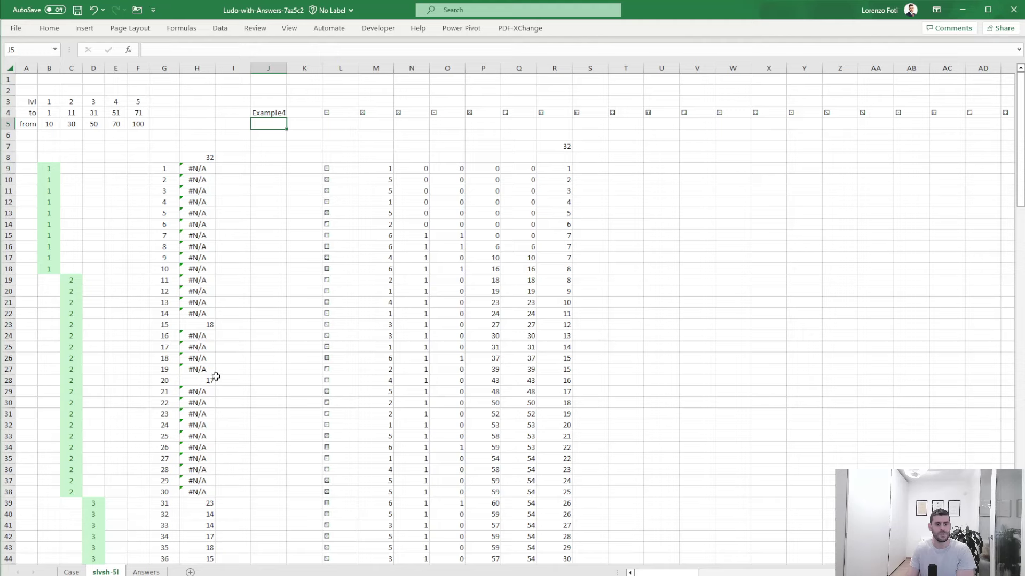
Insert blank columns at L and list the dice rolls down with =TRANSPOSE(T4#) in L9
{"action": "left_click", "coordinate": [328, 170]}
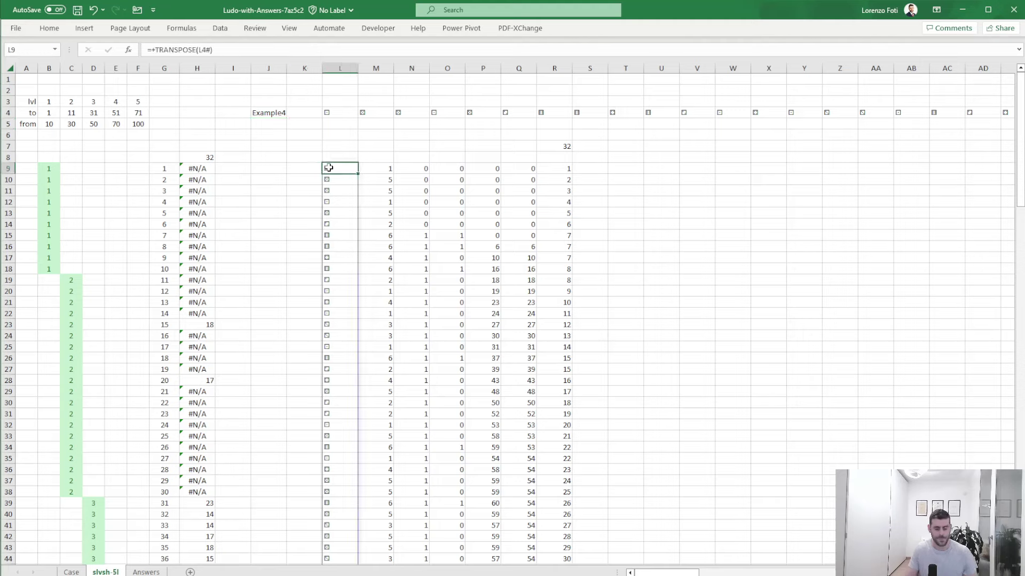
{"action": "key", "text": "ctrl+space"}
{"action": "key", "text": "ctrl+plus"}
{"action": "key", "text": "ctrl+plus"}
{"action": "key", "text": "ctrl+plus"}
{"action": "key", "text": "ctrl+plus"}
{"action": "key", "text": "ctrl+plus"}
{"action": "key", "text": "ctrl+plus"}
{"action": "key", "text": "ctrl+plus"}
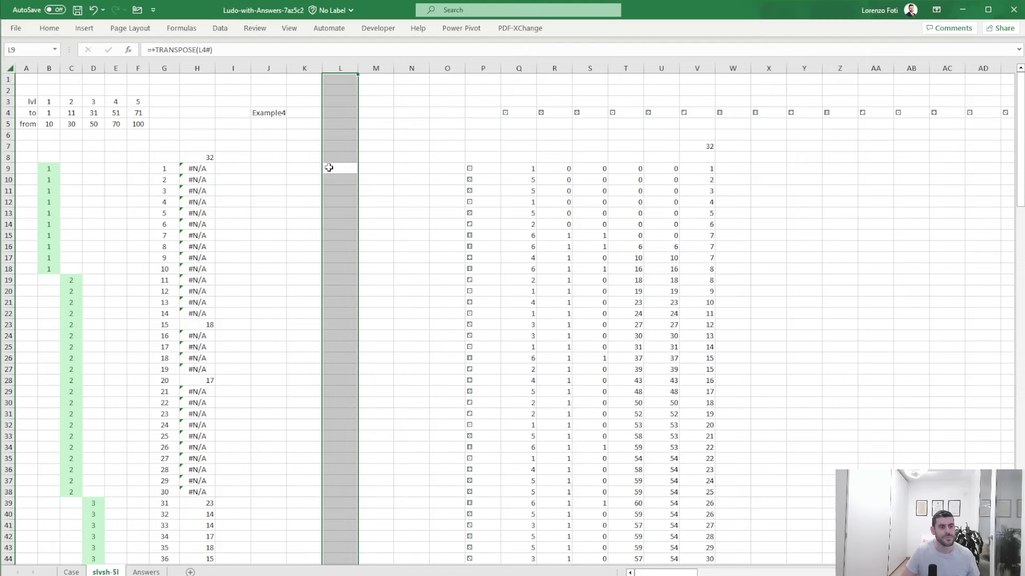
{"action": "left_click", "coordinate": [328, 168]}
{"action": "key", "text": "Right"}
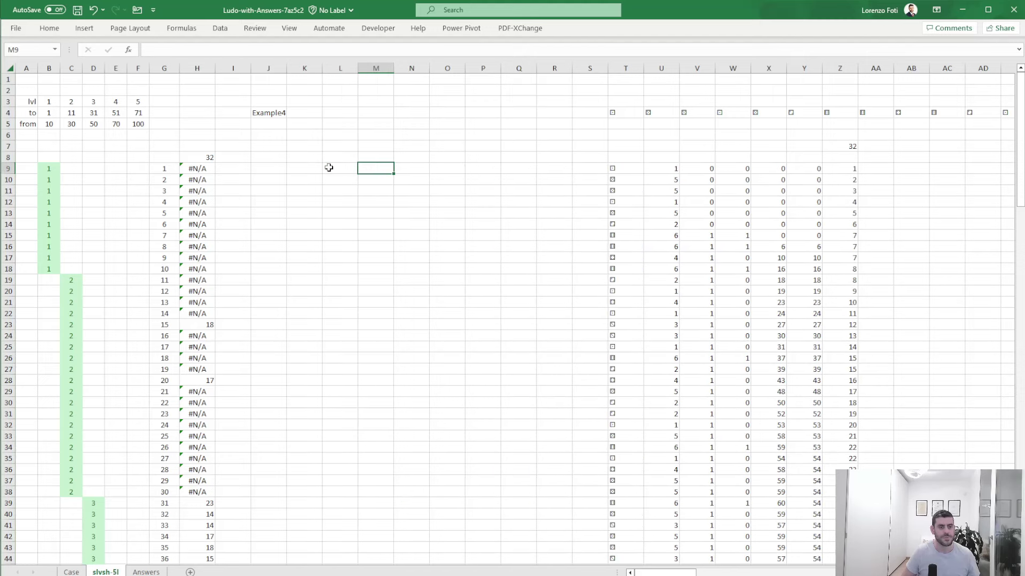
{"action": "left_click", "coordinate": [328, 168]}
{"action": "type", "text": "+TRANSPOSE("}
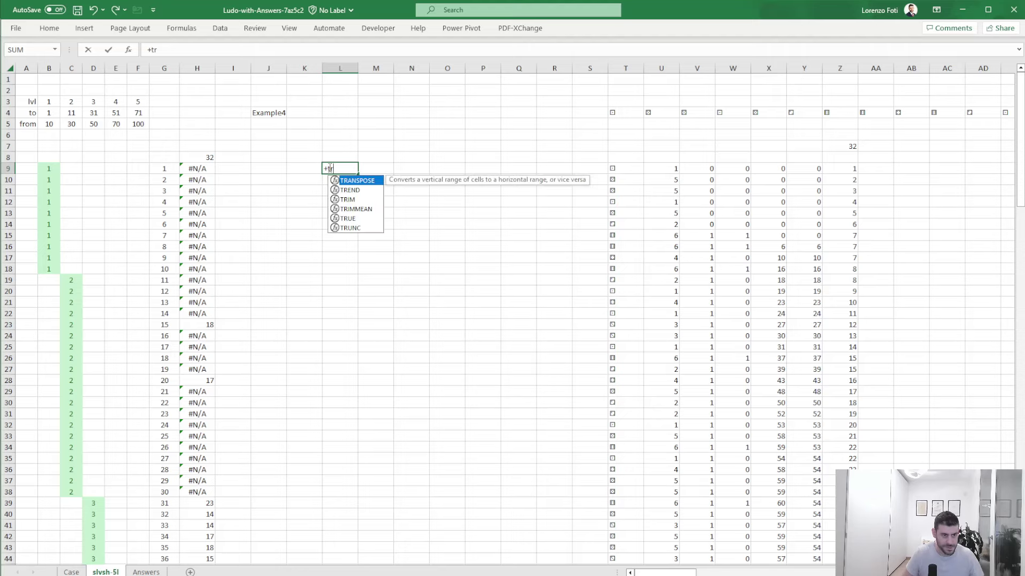
{"action": "key", "text": "Up"}
{"action": "key", "text": "Up"}
{"action": "key", "text": "Up"}
{"action": "key", "text": "Up"}
{"action": "key", "text": "Up"}
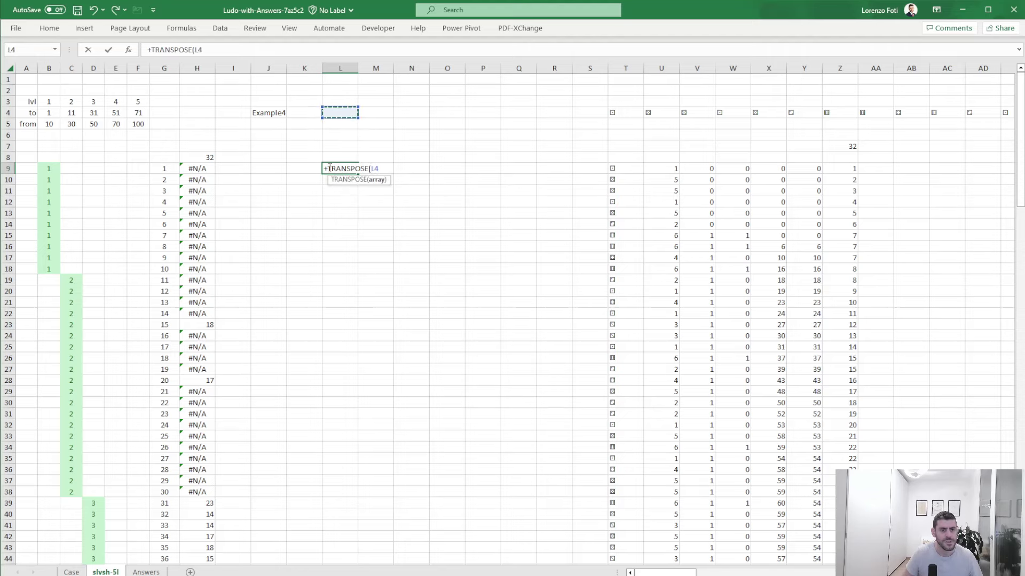
{"action": "key", "text": "ctrl+Right"}
{"action": "key", "text": "ctrl+shift+Right"}
{"action": "type", "text": ")"}
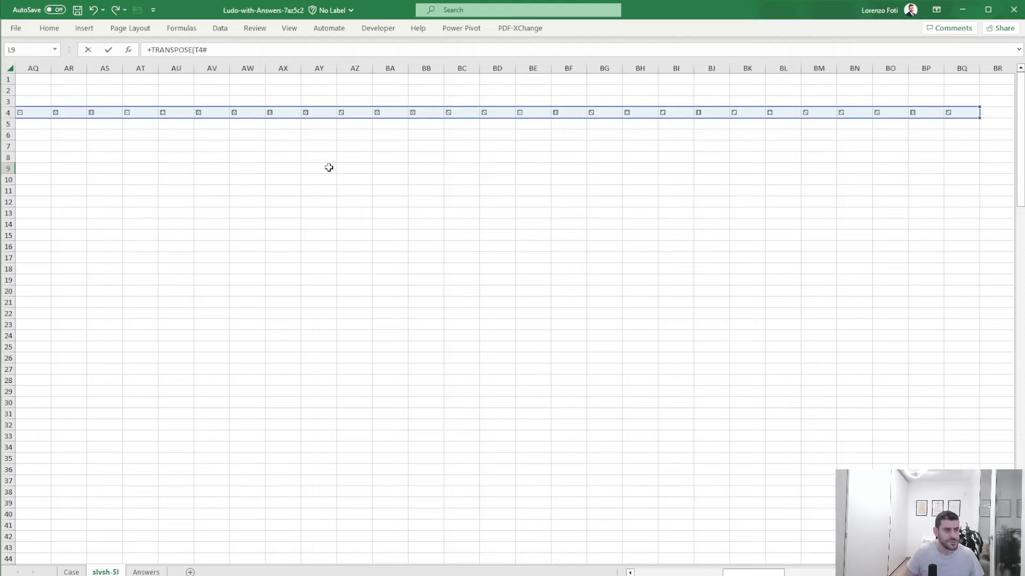
{"action": "key", "text": "Return"}
Copy the U9:Z helper calculation block and paste it at M9 beside the dice rolls
{"action": "key", "text": "Right"}
{"action": "key", "text": "Right"}
{"action": "key", "text": "Right"}
{"action": "key", "text": "Right"}
{"action": "key", "text": "Right"}
{"action": "key", "text": "Right"}
{"action": "key", "text": "Right"}
{"action": "key", "text": "Right"}
{"action": "key", "text": "Right"}
{"action": "key", "text": "Right"}
{"action": "key", "text": "Right"}
{"action": "key", "text": "Right"}
{"action": "key", "text": "Up"}
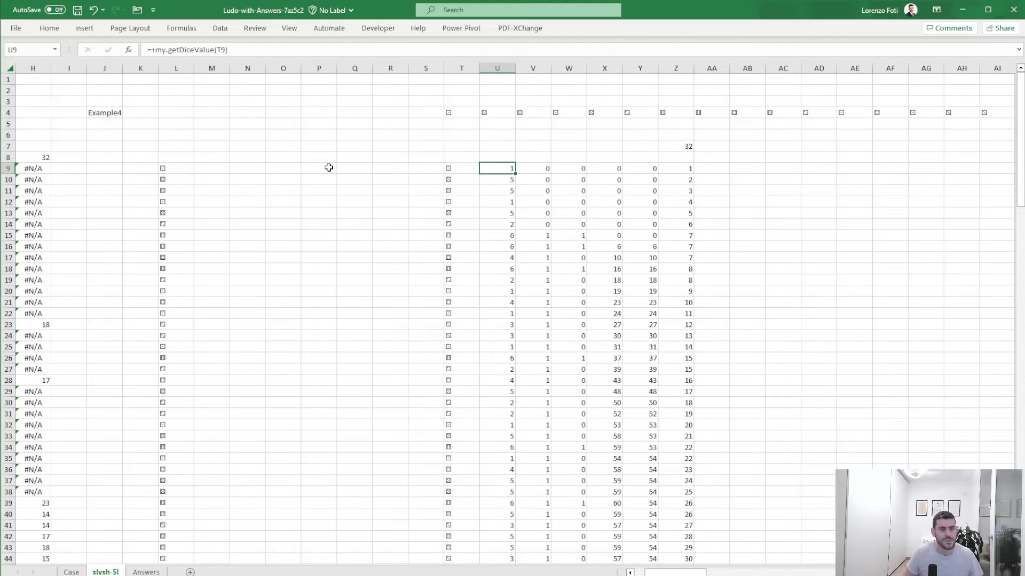
{"action": "key", "text": "shift+Right"}
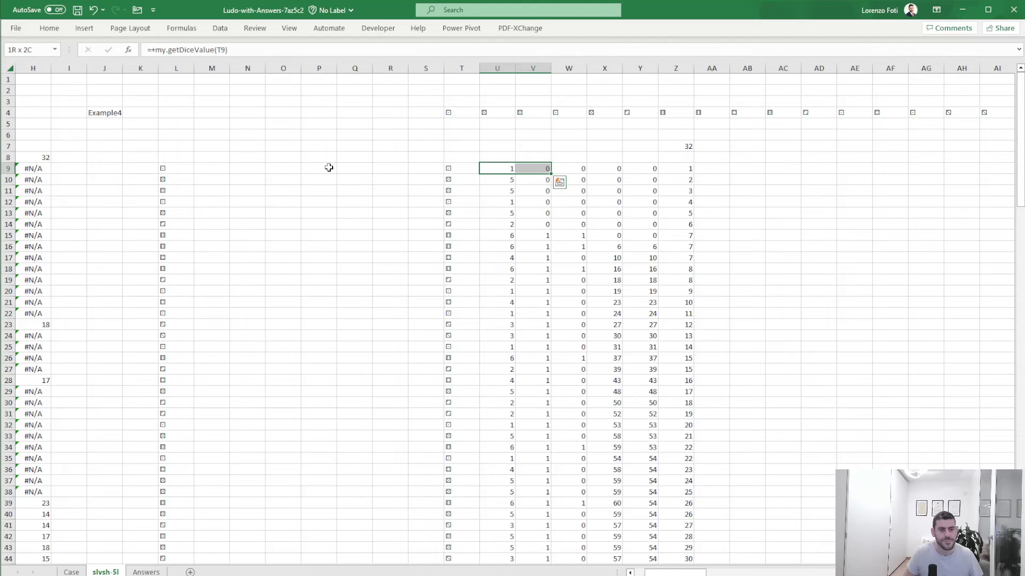
{"action": "key", "text": "ctrl+shift+Right"}
{"action": "key", "text": "ctrl+shift+Down"}
{"action": "key", "text": "ctrl+c"}
{"action": "key", "text": "Left"}
{"action": "key", "text": "Up"}
{"action": "key", "text": "Left"}
{"action": "key", "text": "Left"}
{"action": "key", "text": "Left"}
{"action": "key", "text": "Left"}
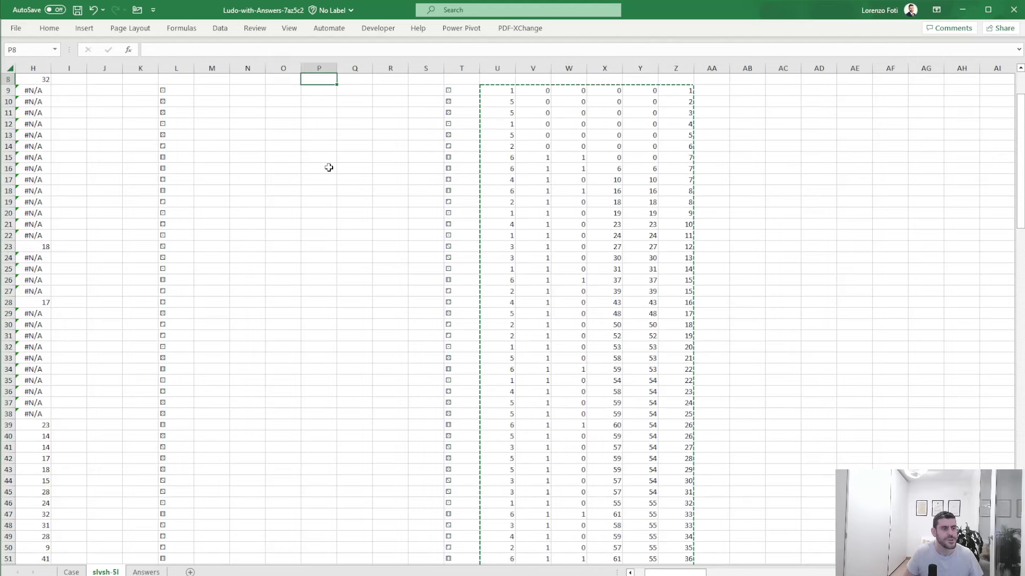
{"action": "key", "text": "Left"}
{"action": "key", "text": "Left"}
{"action": "key", "text": "Left"}
{"action": "key", "text": "Down"}
{"action": "key", "text": "ctrl+v"}
Tidy the layout by inserting two columns at S and deleting columns P and Q
{"action": "key", "text": "Right"}
{"action": "key", "text": "Right"}
{"action": "key", "text": "Right"}
{"action": "key", "text": "Right"}
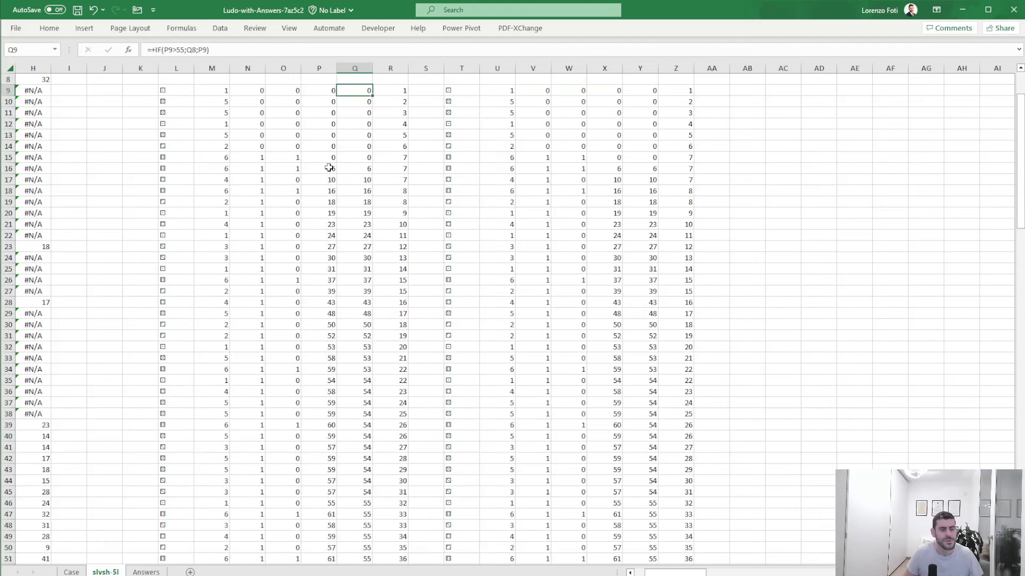
{"action": "key", "text": "Right"}
{"action": "key", "text": "Right"}
{"action": "key", "text": "ctrl+space"}
{"action": "key", "text": "ctrl+plus"}
{"action": "key", "text": "ctrl+plus"}
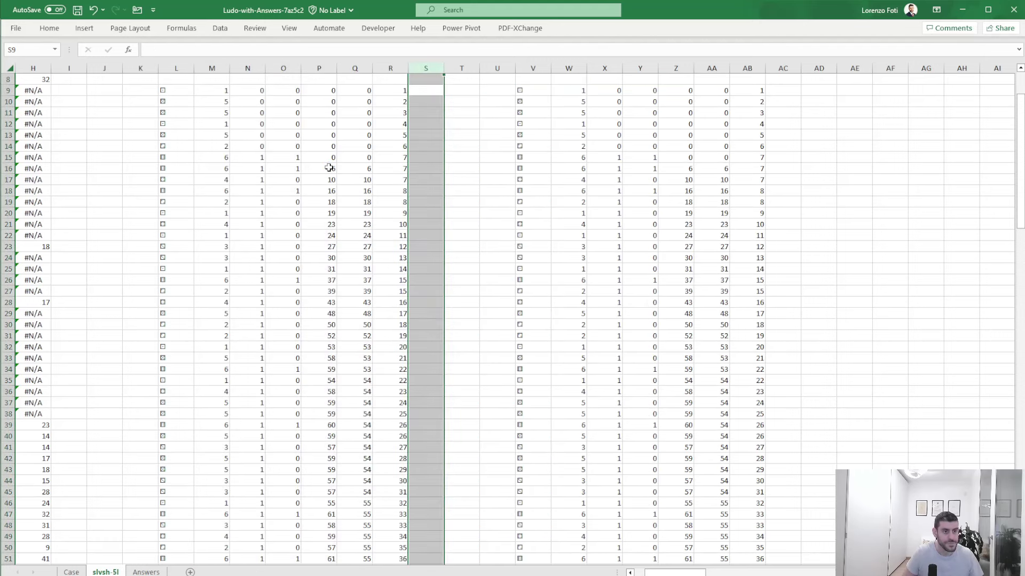
{"action": "key", "text": "Left"}
{"action": "key", "text": "Left"}
{"action": "key", "text": "Left"}
{"action": "key", "text": "ctrl+Up"}
{"action": "key", "text": "Down"}
{"action": "key", "text": "Down"}
{"action": "key", "text": "Down"}
{"action": "key", "text": "Down"}
{"action": "key", "text": "Down"}
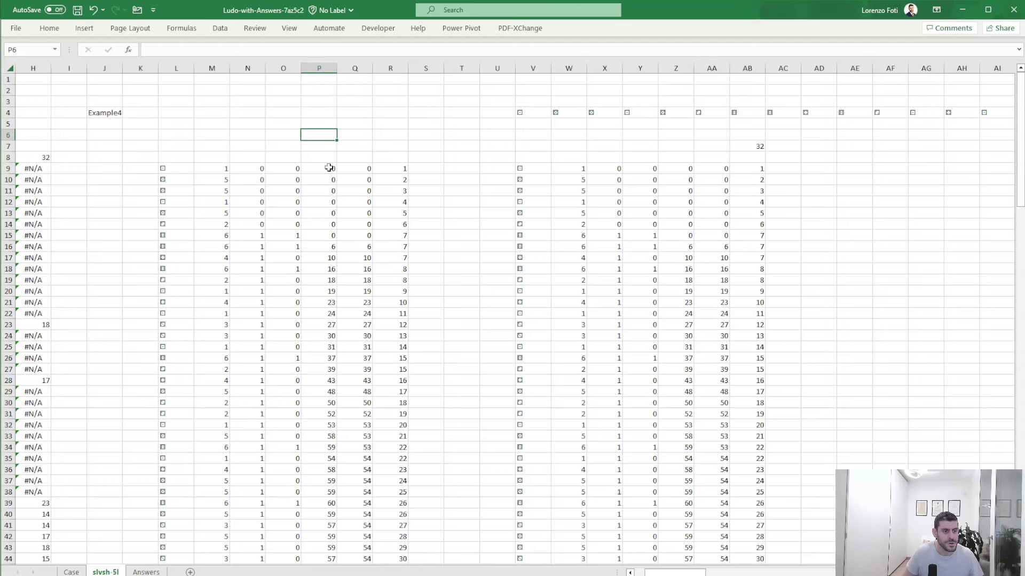
{"action": "key", "text": "Down"}
{"action": "key", "text": "Down"}
{"action": "key", "text": "Down"}
{"action": "key", "text": "Down"}
{"action": "key", "text": "Down"}
{"action": "key", "text": "Down"}
{"action": "key", "text": "Up"}
{"action": "key", "text": "Up"}
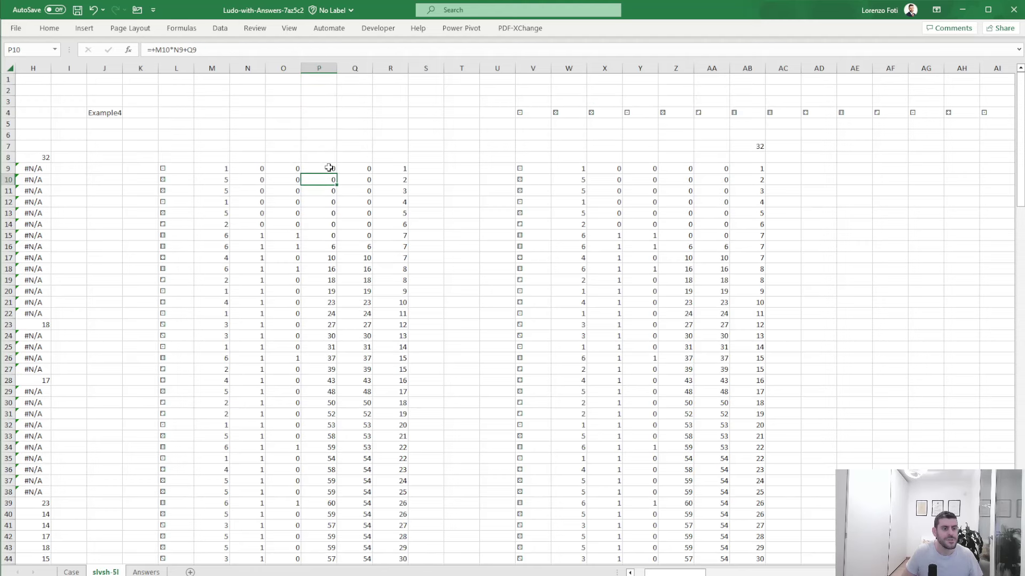
{"action": "key", "text": "ctrl+space"}
{"action": "key", "text": "shift+Right"}
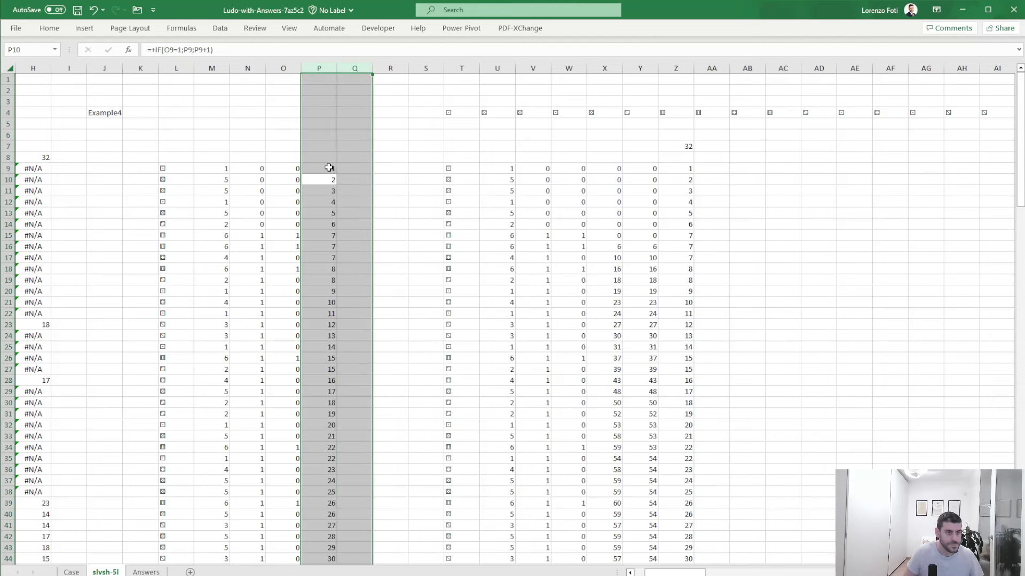
{"action": "key", "text": "ctrl+minus"}
{"action": "key", "text": "Up"}
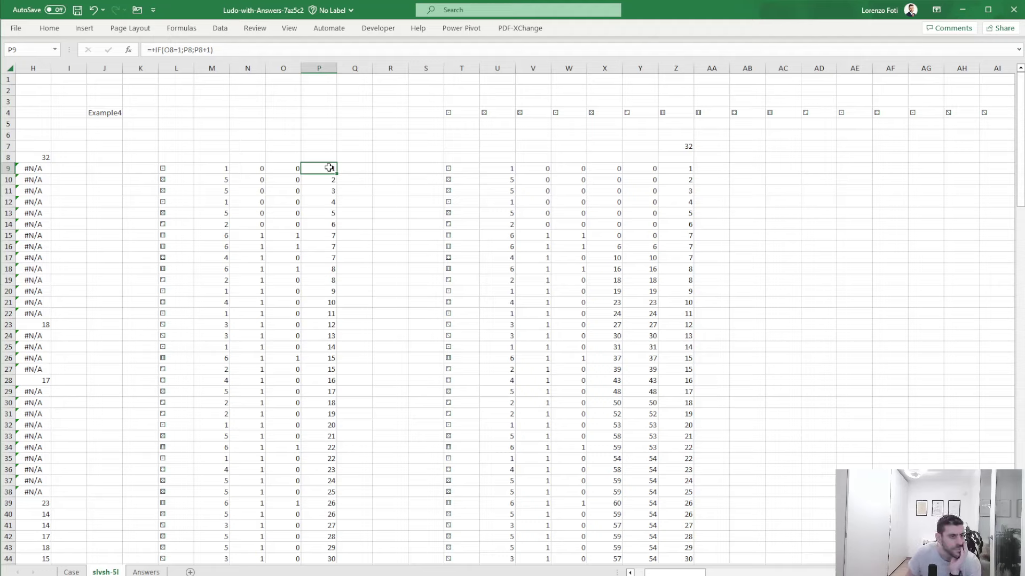
{"action": "key", "text": "Right"}
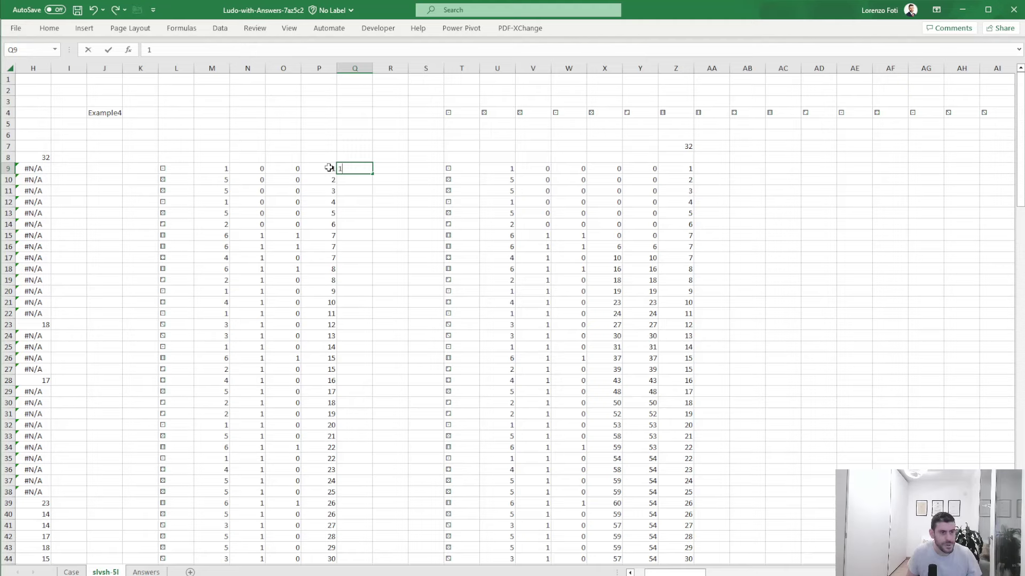
Start the player column with 1 in Q9 and enter =IF(O9=1;Q9;IF(Q9=1;2;1)) in Q10
{"action": "type", "text": "1"}
{"action": "key", "text": "Return"}
{"action": "type", "text": "+"}
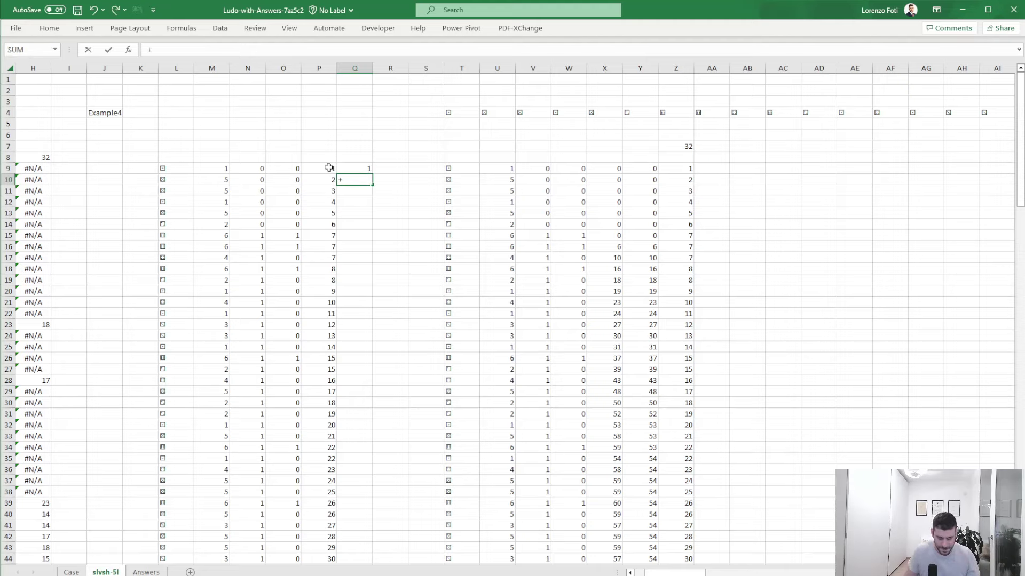
{"action": "type", "text": "if("}
{"action": "key", "text": "Left"}
{"action": "key", "text": "Left"}
{"action": "key", "text": "Left"}
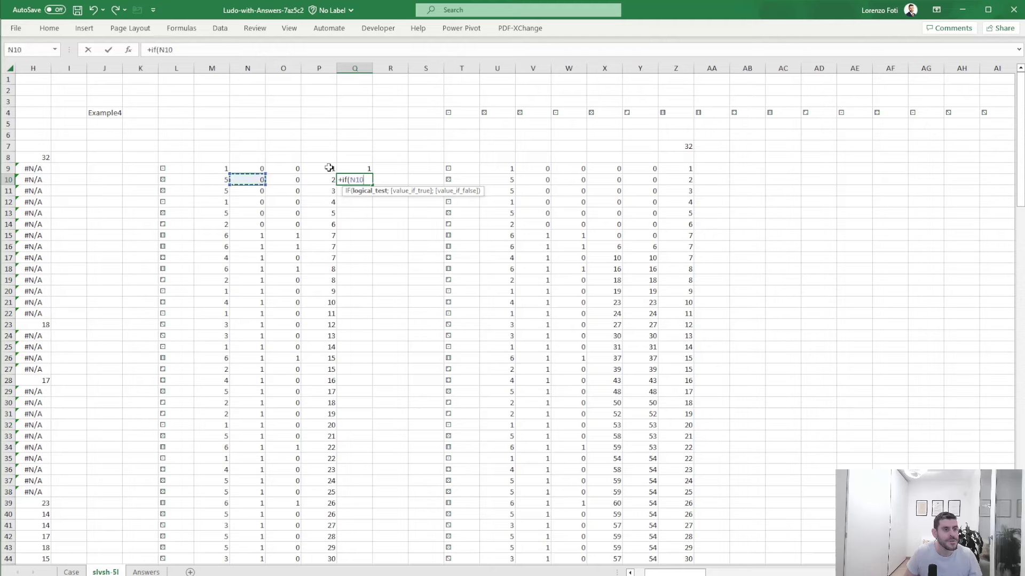
{"action": "key", "text": "Up"}
{"action": "key", "text": "Right"}
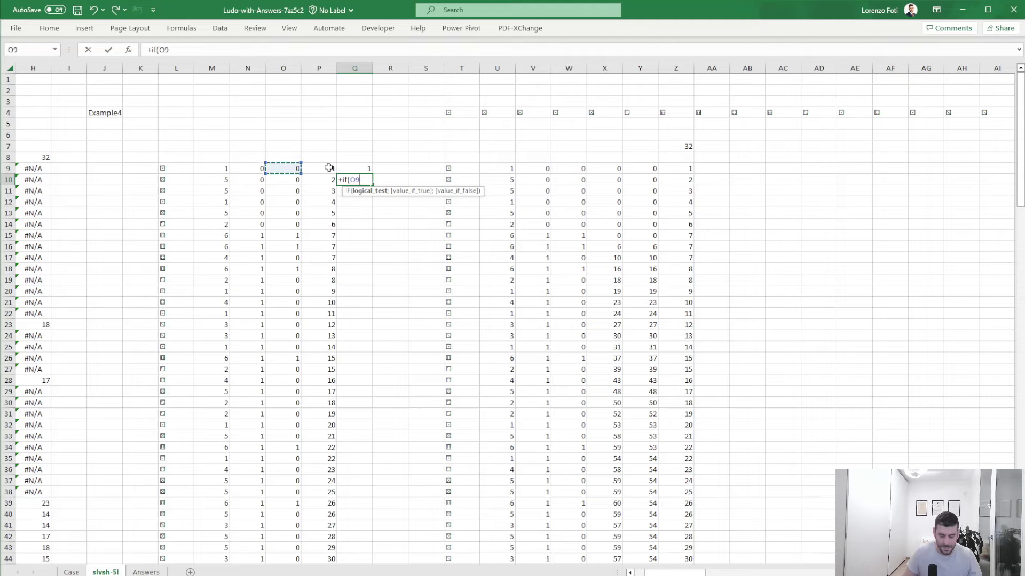
{"action": "type", "text": "=1;"}
{"action": "key", "text": "Up"}
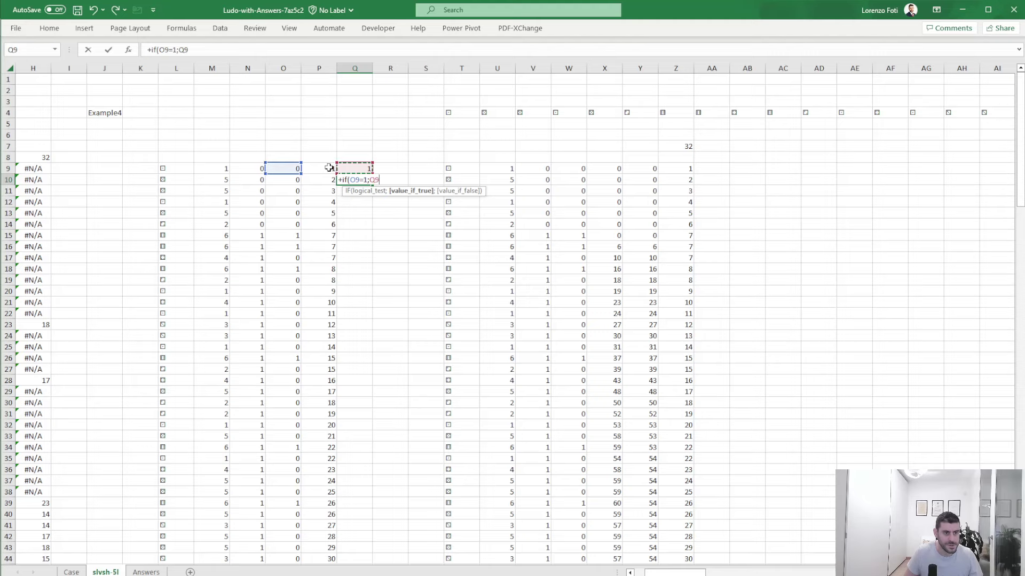
{"action": "type", "text": ";if(/"}
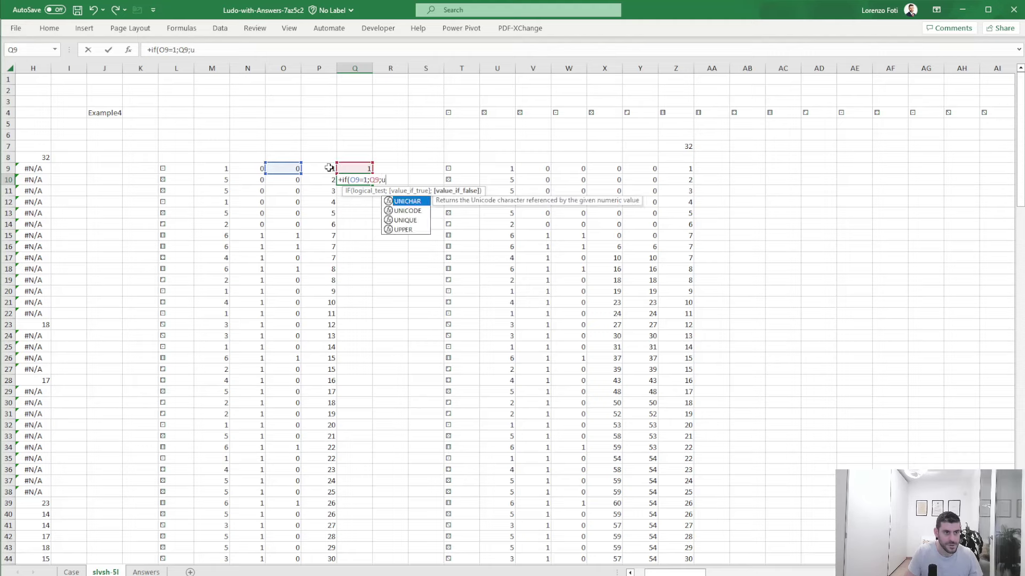
{"action": "key", "text": "Up"}
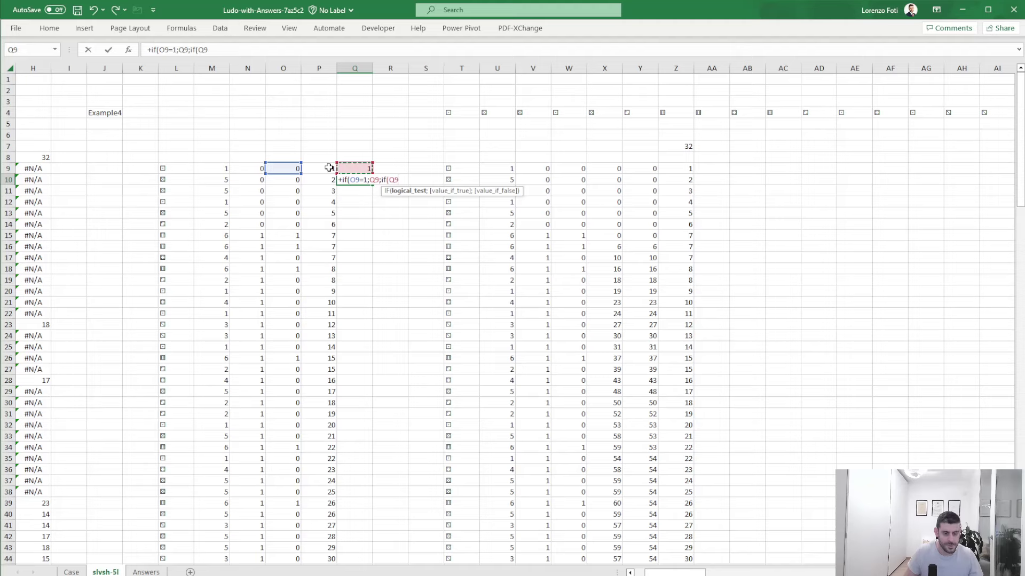
{"action": "type", "text": "=1;2;1))"}
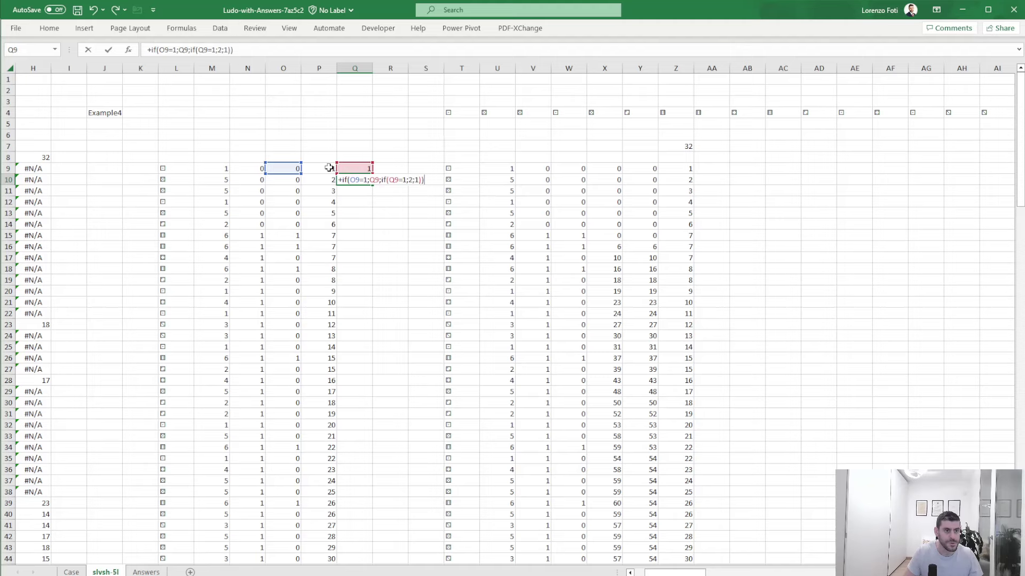
{"action": "key", "text": "ctrl+Return"}
Fill the alternating-player formula down column Q to row 58 and spot-check it
{"action": "key", "text": "Left"}
{"action": "key", "text": "ctrl+Down"}
{"action": "key", "text": "Right"}
{"action": "key", "text": "ctrl+shift+Up"}
{"action": "key", "text": "ctrl+d"}
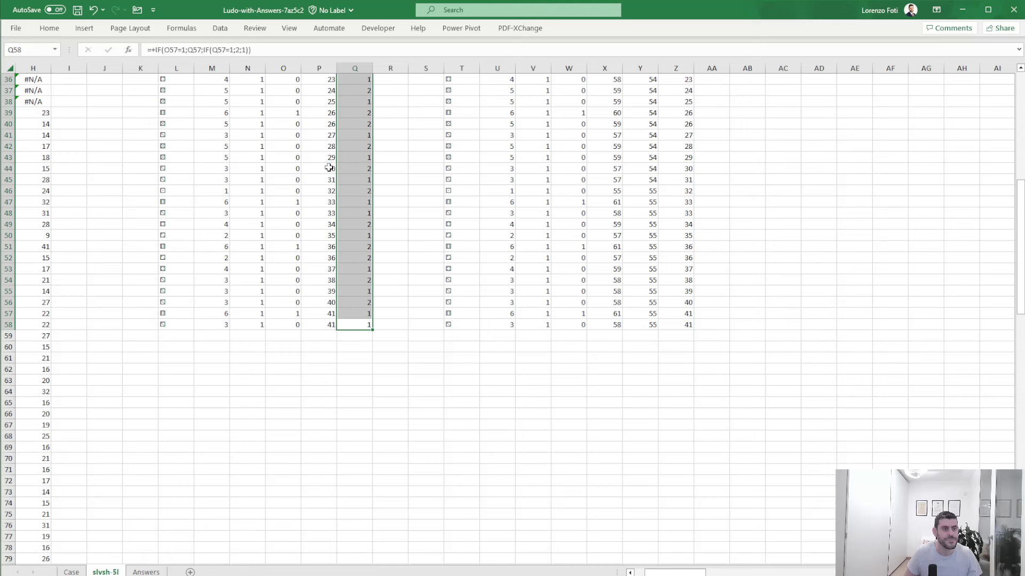
{"action": "key", "text": "ctrl+Up"}
{"action": "key", "text": "ctrl+Up"}
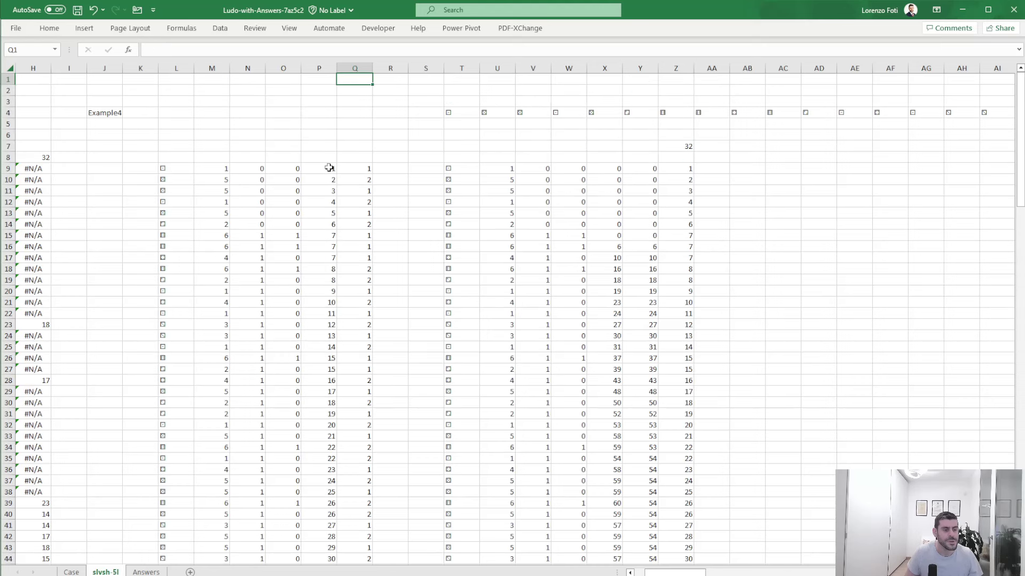
{"action": "left_click", "coordinate": [362, 178]}
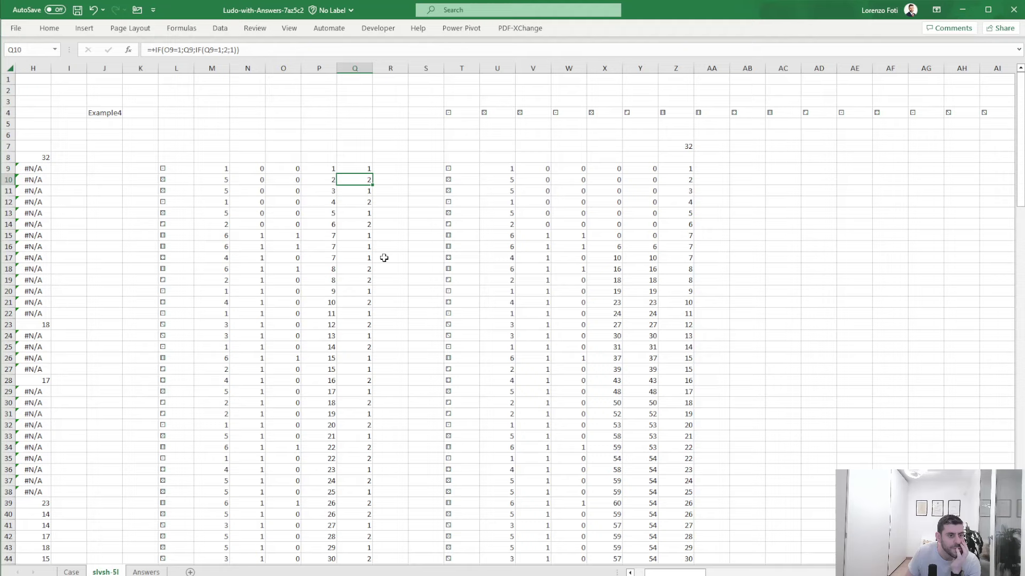
{"action": "key", "text": "Down"}
{"action": "key", "text": "Down"}
{"action": "key", "text": "Down"}
{"action": "key", "text": "Down"}
{"action": "key", "text": "Down"}
{"action": "key", "text": "Down"}
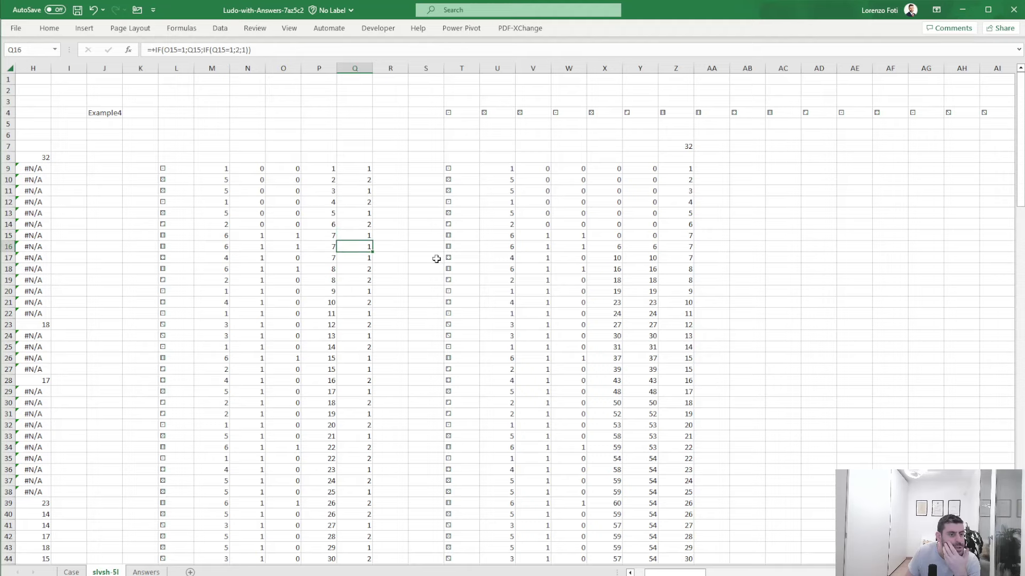
{"action": "left_click", "coordinate": [370, 260]}
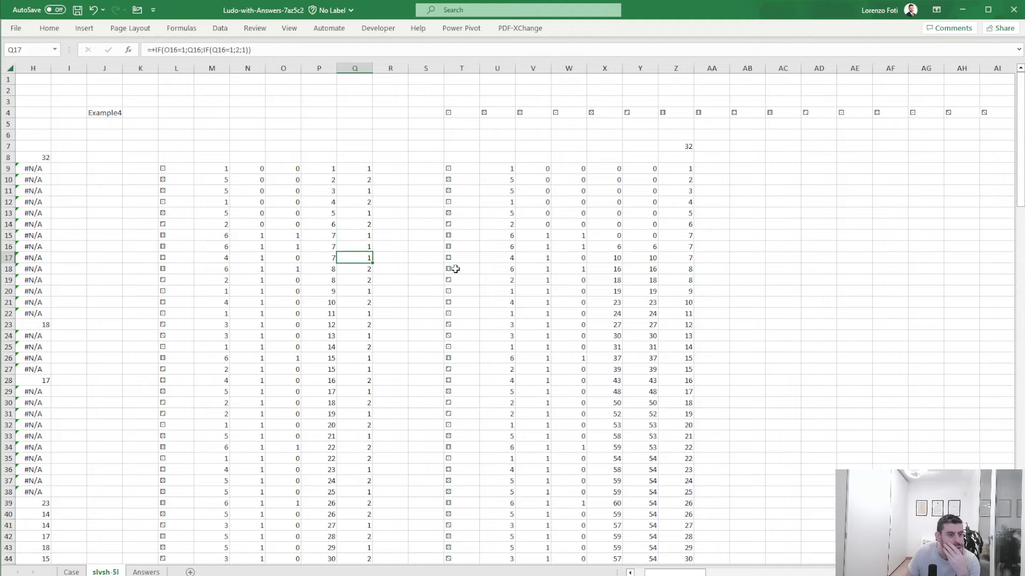
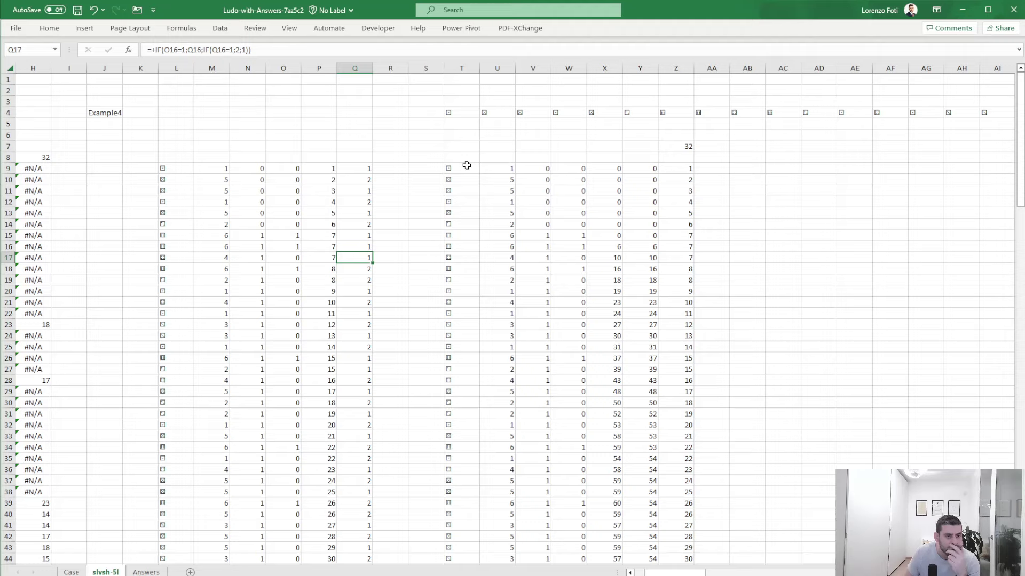
Start a FILTER formula in AC9 with the spilled dice range L9# as its array
{"action": "left_click", "coordinate": [801, 166]}
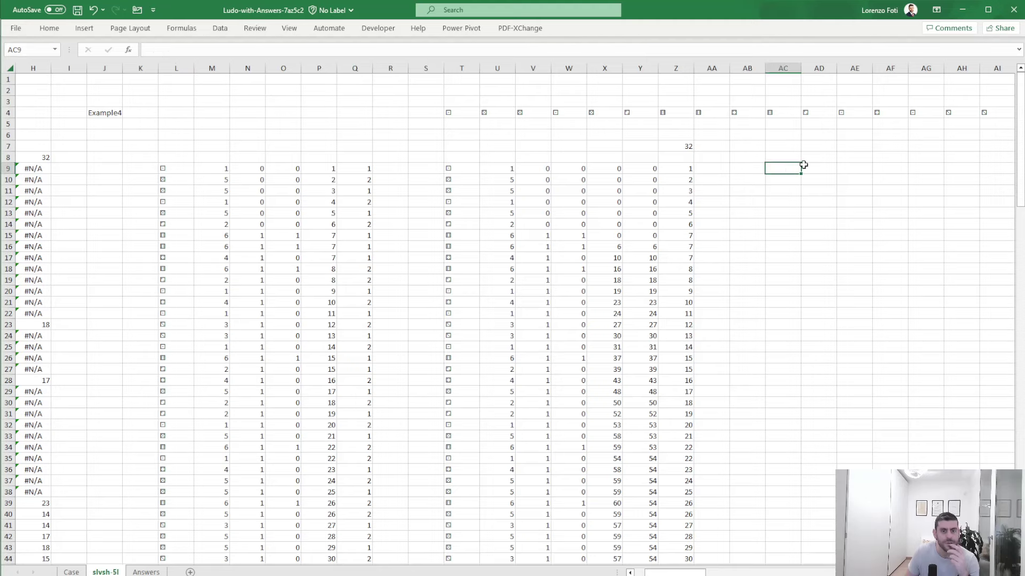
{"action": "type", "text": "+filter("}
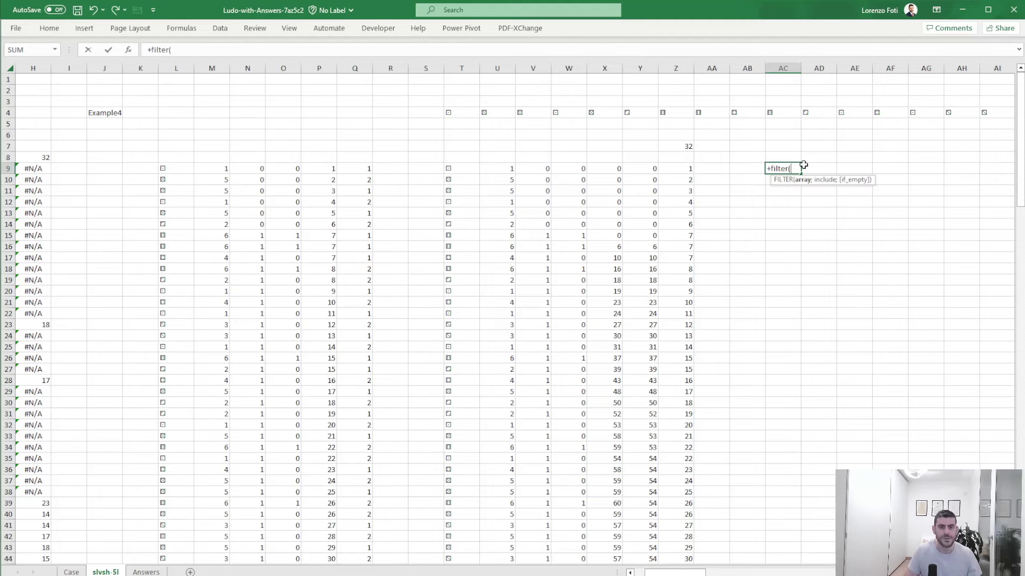
{"action": "key", "text": "ctrl+Left"}
{"action": "key", "text": "ctrl+Left"}
{"action": "key", "text": "ctrl+Left"}
{"action": "key", "text": "ctrl+Left"}
{"action": "key", "text": "ctrl+Left"}
{"action": "key", "text": "ctrl+Right"}
{"action": "key", "text": "ctrl+shift+Down"}
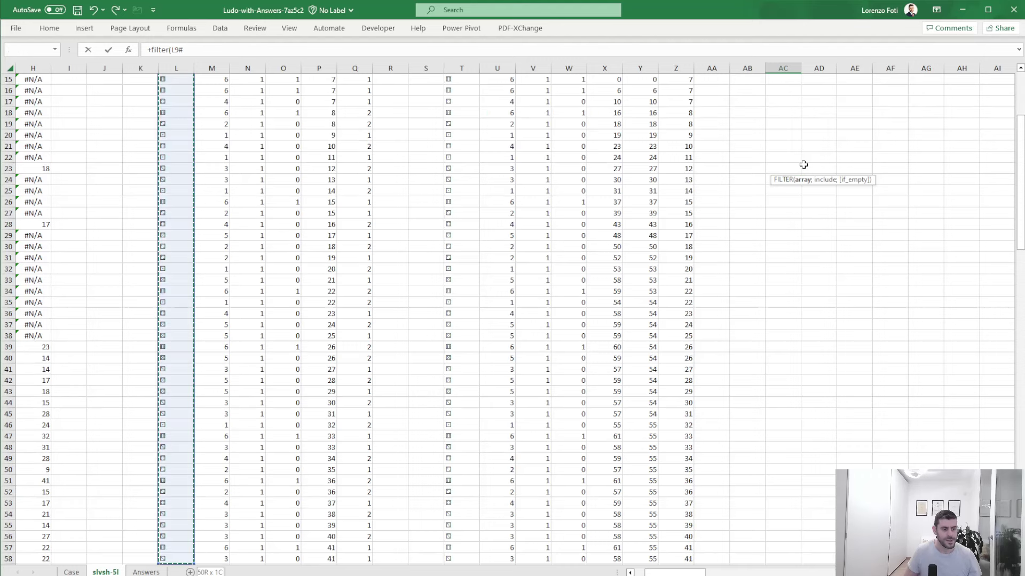
{"action": "type", "text": ";"}
Add the condition Q9:Q58=1 and confirm, giving =FILTER(L9#;Q9:Q58=1)
{"action": "key", "text": "ctrl+Up"}
{"action": "key", "text": "Left"}
{"action": "key", "text": "Left"}
{"action": "key", "text": "Left"}
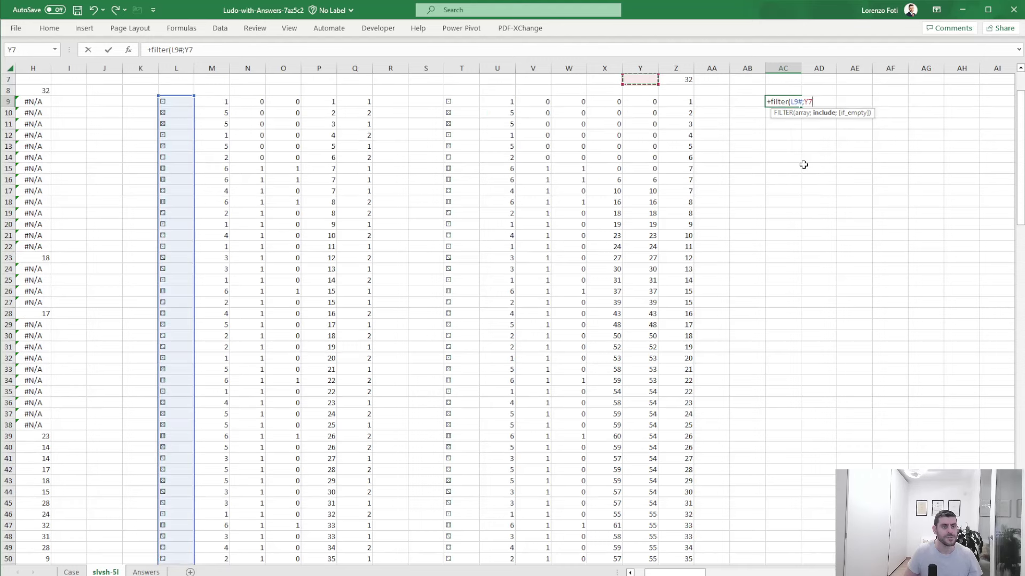
{"action": "key", "text": "ctrl+Left"}
{"action": "key", "text": "ctrl+Down"}
{"action": "key", "text": "Right"}
{"action": "key", "text": "Right"}
{"action": "key", "text": "ctrl+Home"}
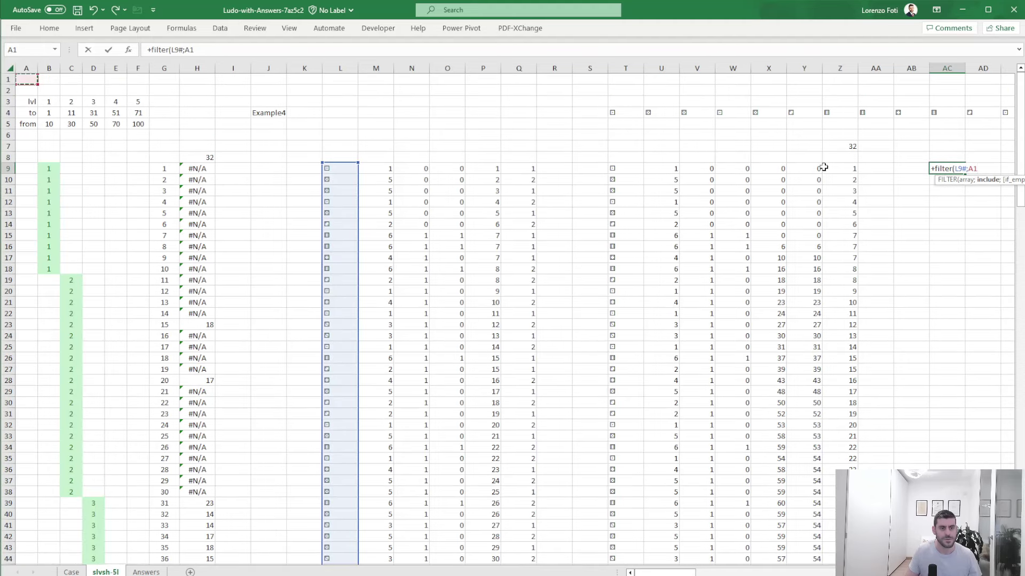
{"action": "left_click", "coordinate": [522, 169]}
{"action": "key", "text": "ctrl+shift+Down"}
{"action": "type", "text": "?=1)"}
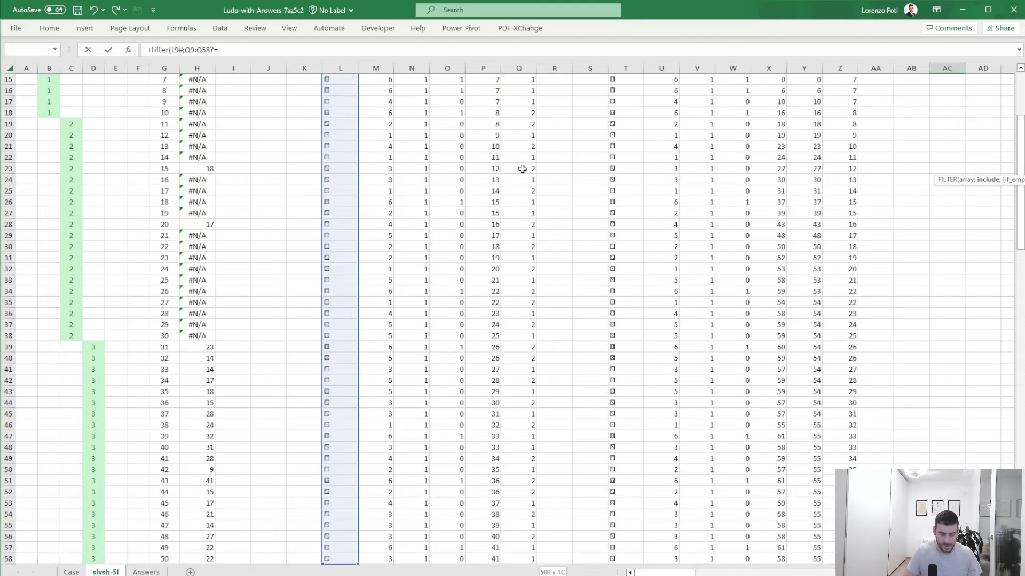
{"action": "key", "text": "BackSpace"}
{"action": "key", "text": "BackSpace"}
{"action": "key", "text": "BackSpace"}
{"action": "key", "text": "BackSpace"}
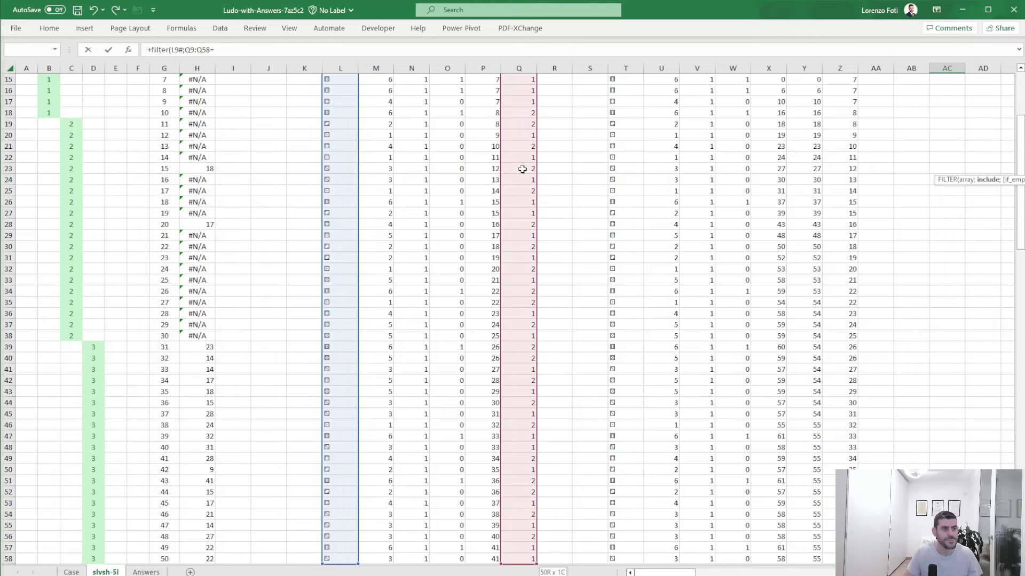
{"action": "type", "text": "=1)+"}
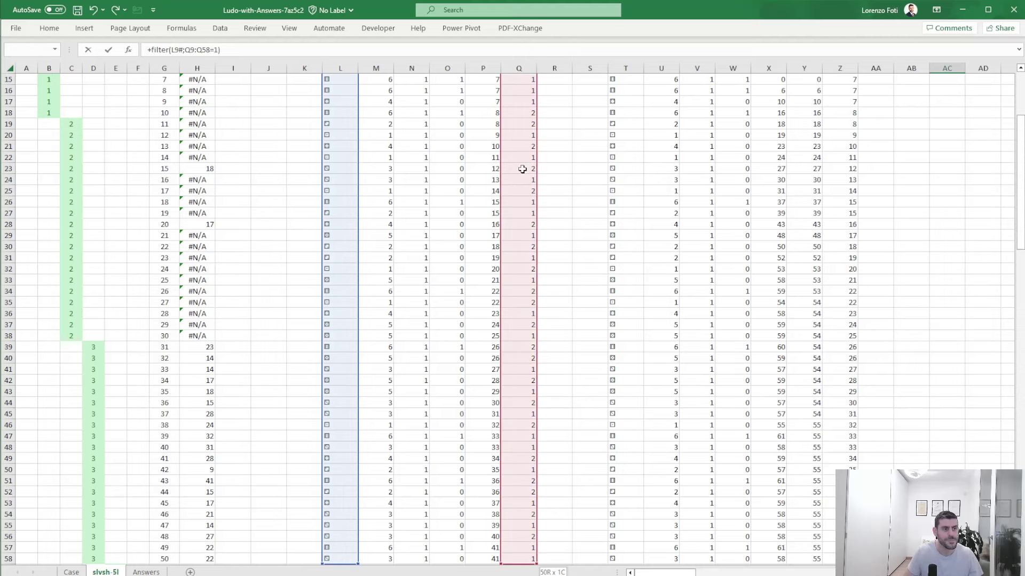
{"action": "key", "text": "Return"}
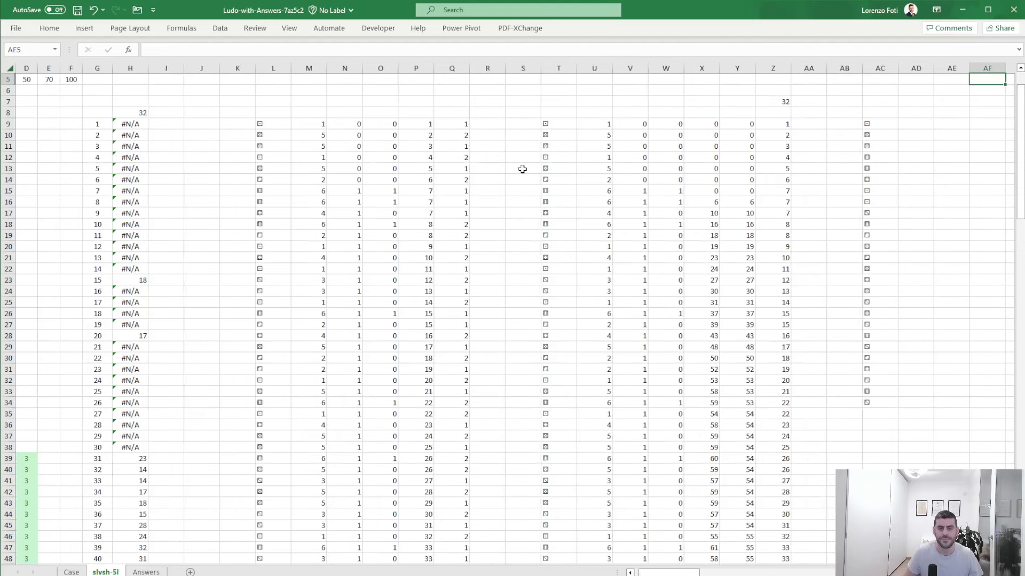
Copy AC9's FILTER formula into AD9 and shift one of its ranges
{"action": "left_click", "coordinate": [113, 125]}
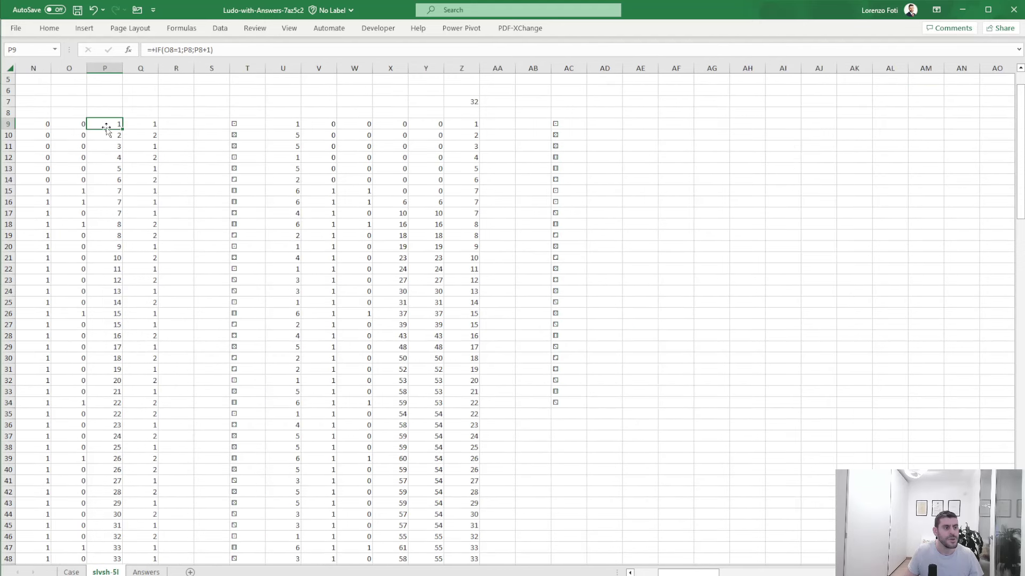
{"action": "left_click", "coordinate": [604, 125]}
{"action": "left_click", "coordinate": [566, 125]}
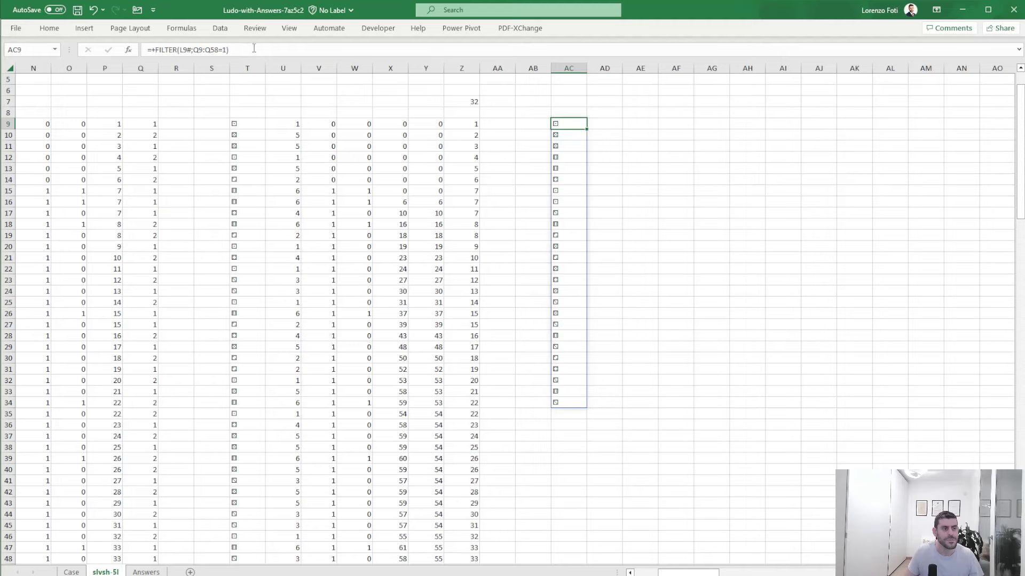
{"action": "left_click", "coordinate": [254, 48]}
{"action": "key", "text": "Escape"}
{"action": "left_click", "coordinate": [603, 125]}
{"action": "left_click", "coordinate": [246, 51]}
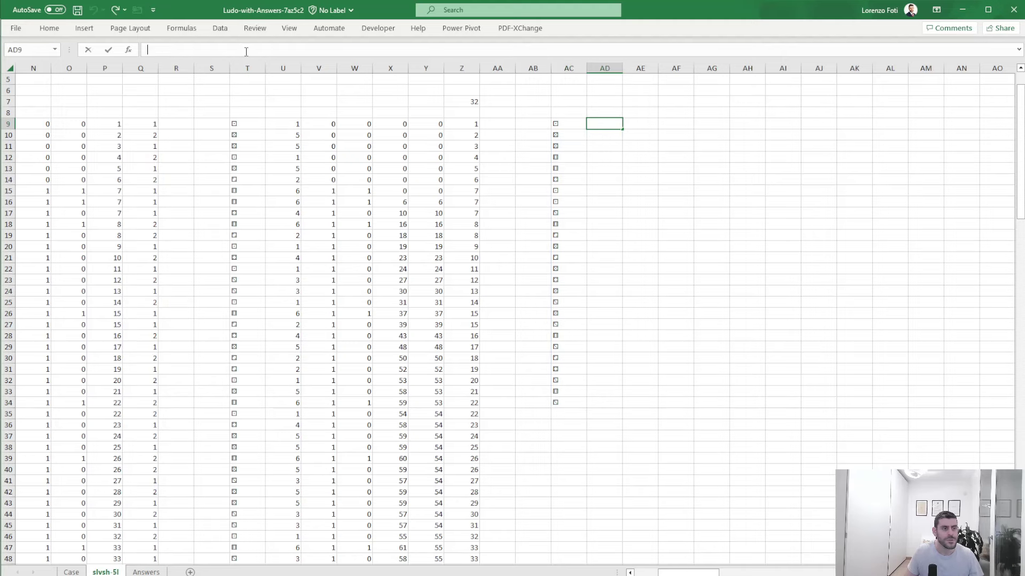
{"action": "type", "text": "=+FILTER(L9#;Q9:Q58=1)"}
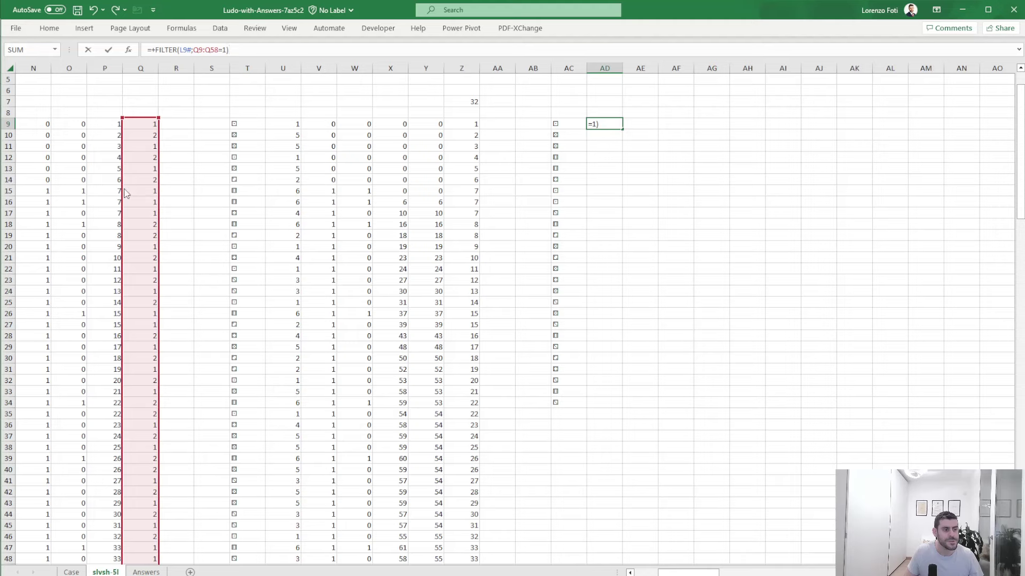
{"action": "left_click_drag", "start_coordinate": [124, 190], "coordinate": [113, 188]}
{"action": "key", "text": "Return"}
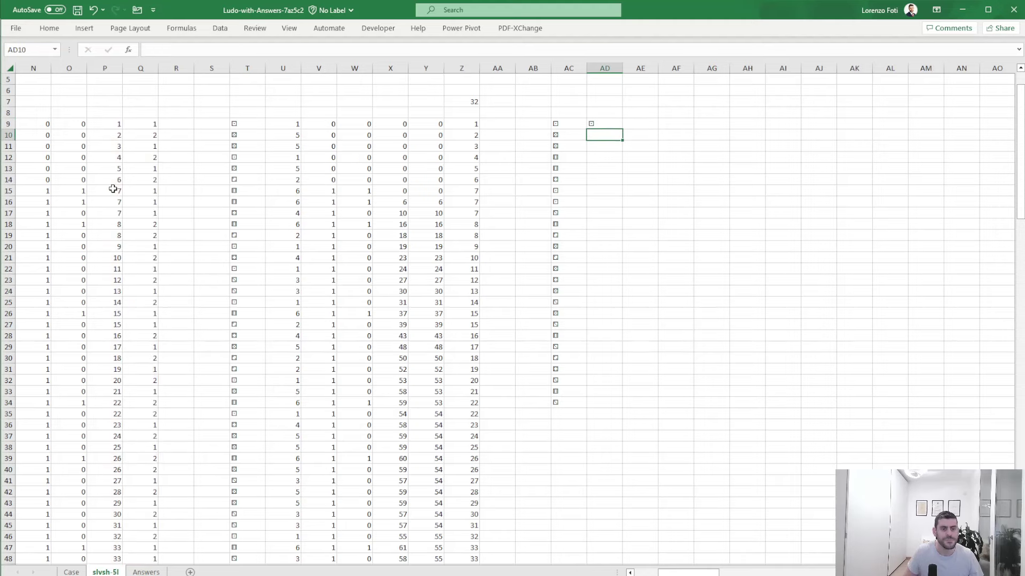
Correct AD9 to =FILTER(P9:P58;Q9:Q58=1) so it lists turn numbers 1, 3, 5, 7…
{"action": "key", "text": "Up"}
{"action": "key", "text": "ctrl+Left"}
{"action": "key", "text": "ctrl+Left"}
{"action": "key", "text": "ctrl+Left"}
{"action": "key", "text": "ctrl+Left"}
{"action": "key", "text": "Home"}
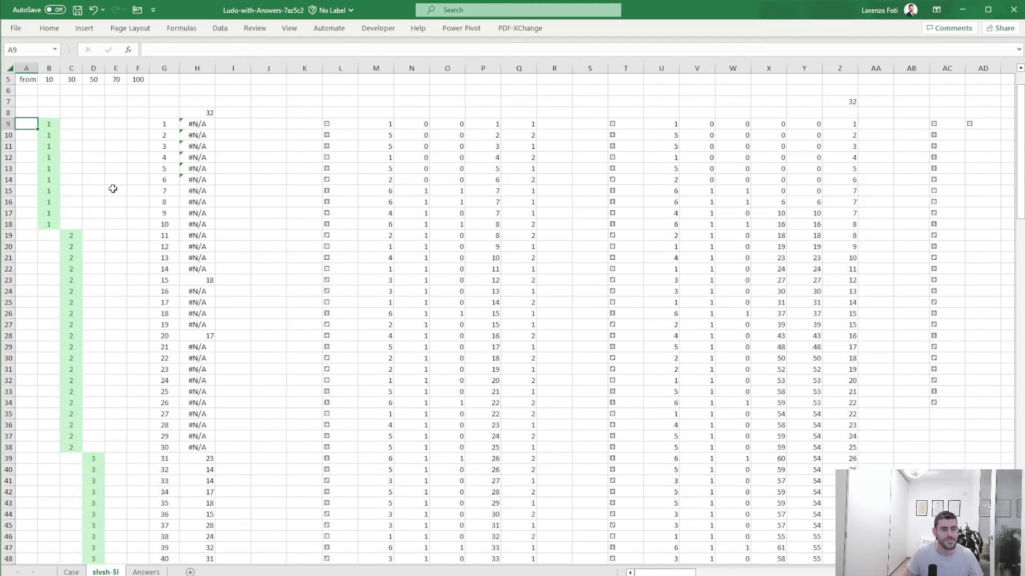
{"action": "left_click", "coordinate": [971, 125]}
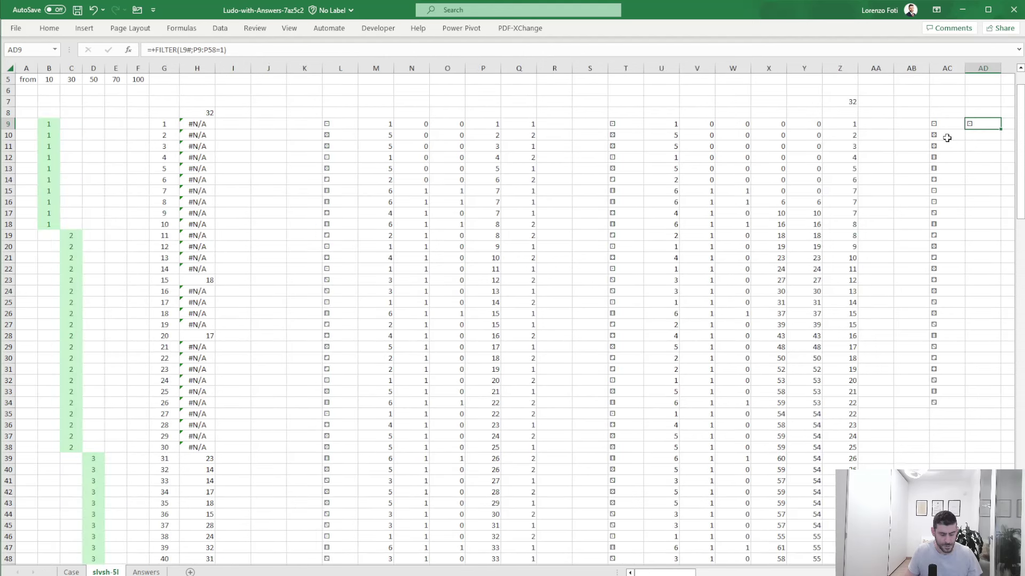
{"action": "key", "text": "F2"}
{"action": "left_click_drag", "start_coordinate": [500, 176], "coordinate": [536, 177]}
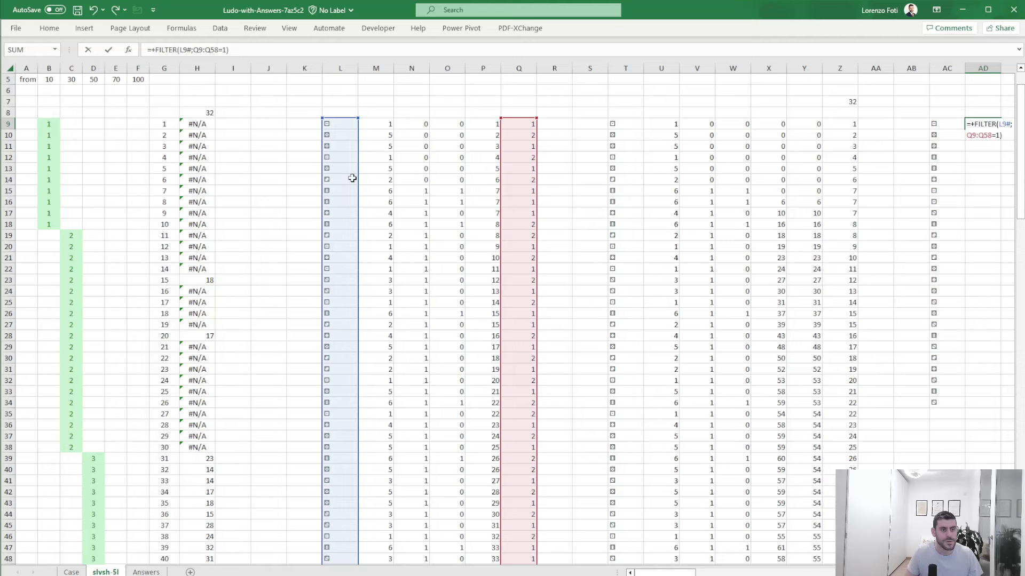
{"action": "left_click_drag", "start_coordinate": [354, 180], "coordinate": [483, 180]}
{"action": "key", "text": "Return"}
{"action": "key", "text": "Right"}
{"action": "key", "text": "Right"}
{"action": "key", "text": "Right"}
{"action": "key", "text": "Right"}
{"action": "key", "text": "Right"}
{"action": "key", "text": "Right"}
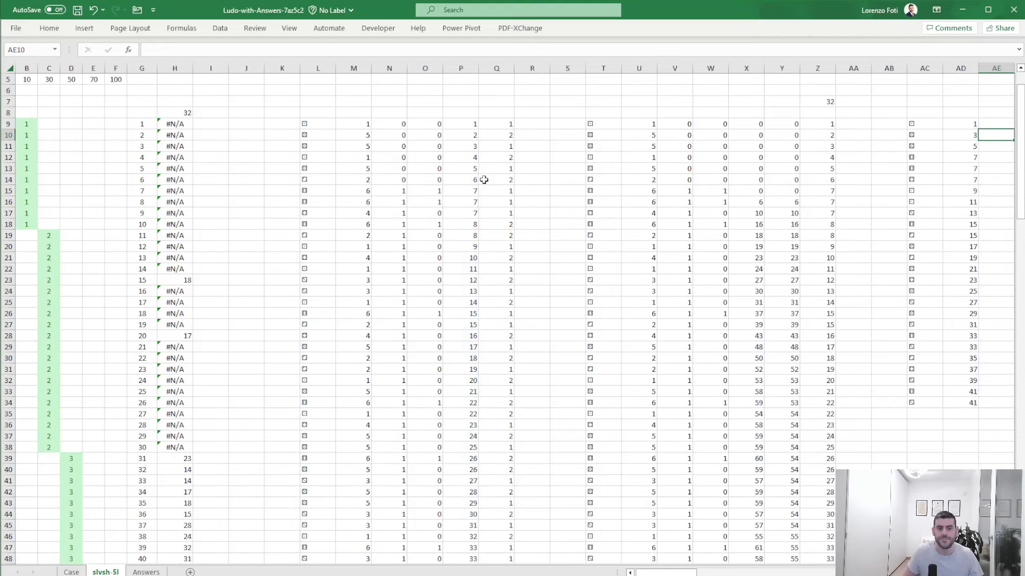
Insert seven blank columns before the turn-number list, moving it from AD to AK
{"action": "left_click", "coordinate": [431, 125]}
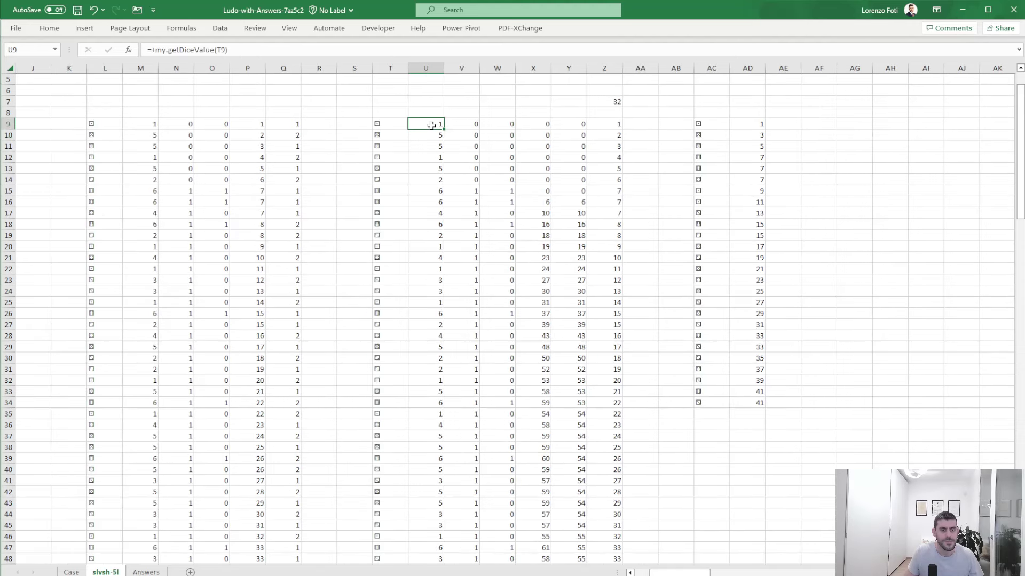
{"action": "left_click", "coordinate": [746, 121]}
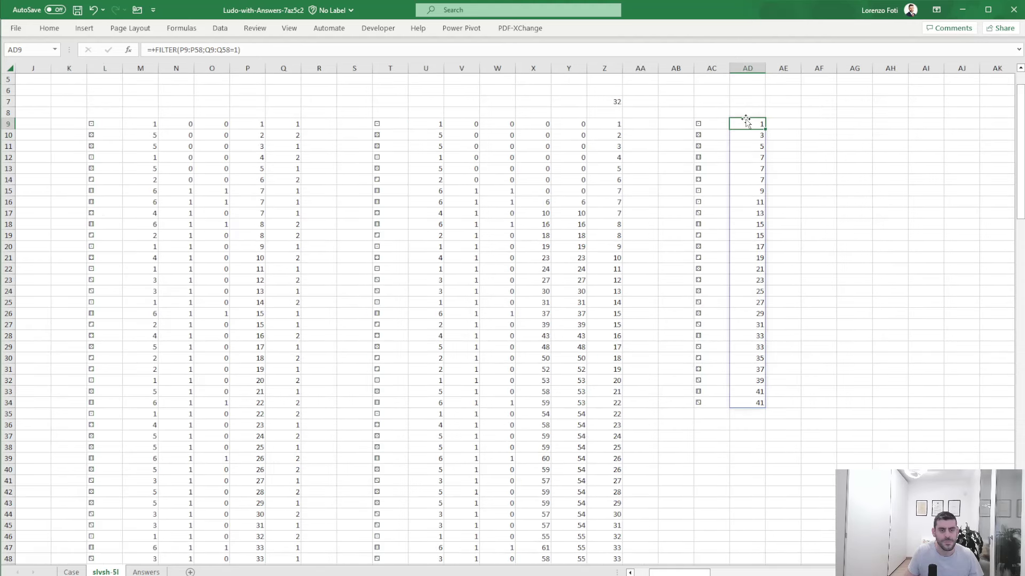
{"action": "key", "text": "ctrl+space"}
{"action": "key", "text": "ctrl+shift+plus"}
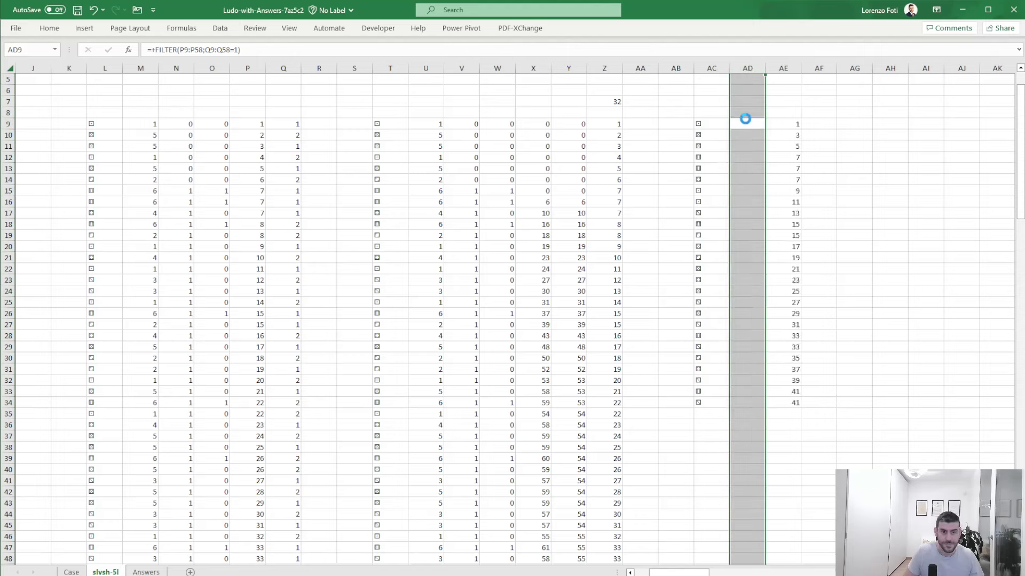
{"action": "scroll", "coordinate": [737, 150], "scroll_direction": "up", "scroll_amount": 2}
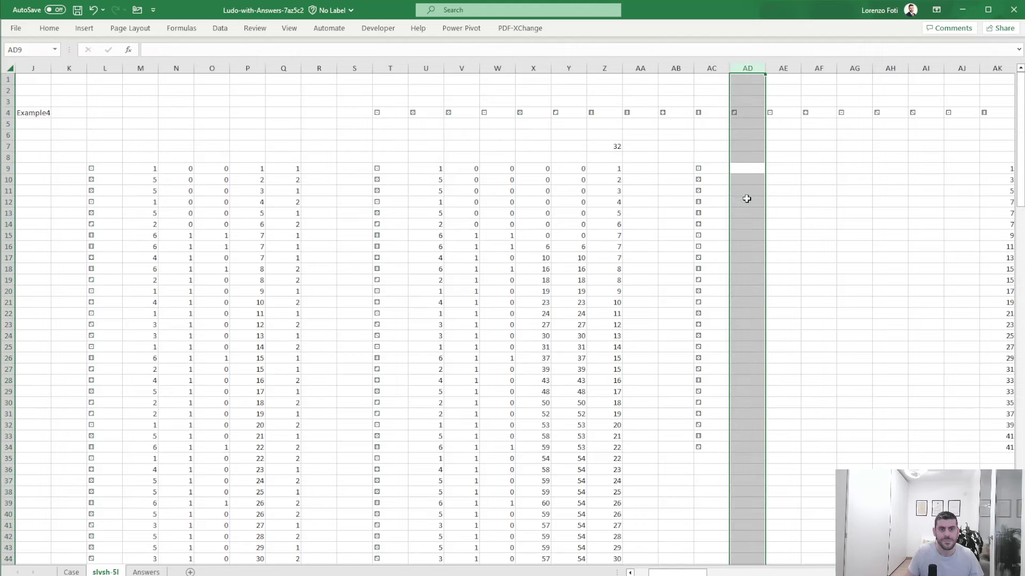
{"action": "left_click", "coordinate": [814, 223]}
{"action": "left_click_drag", "start_coordinate": [427, 170], "coordinate": [590, 172]}
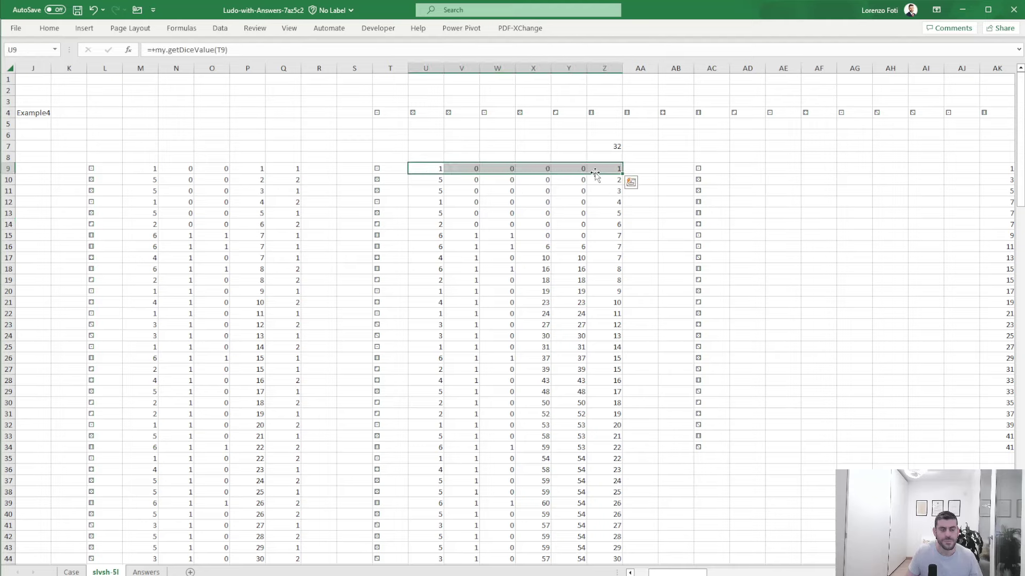
Copy the full U–Z simulation block and paste it starting at AD9
{"action": "key", "text": "ctrl+shift+Down"}
{"action": "key", "text": "ctrl+c"}
{"action": "key", "text": "Up"}
{"action": "key", "text": "Up"}
{"action": "key", "text": "Right"}
{"action": "key", "text": "Right"}
{"action": "key", "text": "Right"}
{"action": "key", "text": "Right"}
{"action": "key", "text": "Right"}
{"action": "key", "text": "Right"}
{"action": "key", "text": "Right"}
{"action": "key", "text": "Right"}
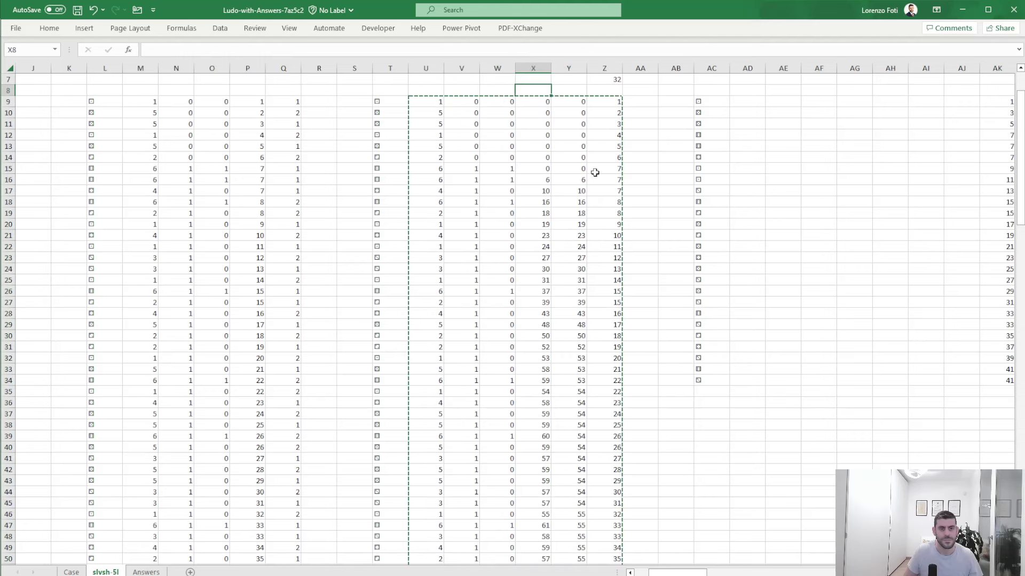
{"action": "key", "text": "Down"}
{"action": "key", "text": "Down"}
{"action": "key", "text": "ctrl+shift+Down"}
{"action": "key", "text": "Right"}
{"action": "key", "text": "Return"}
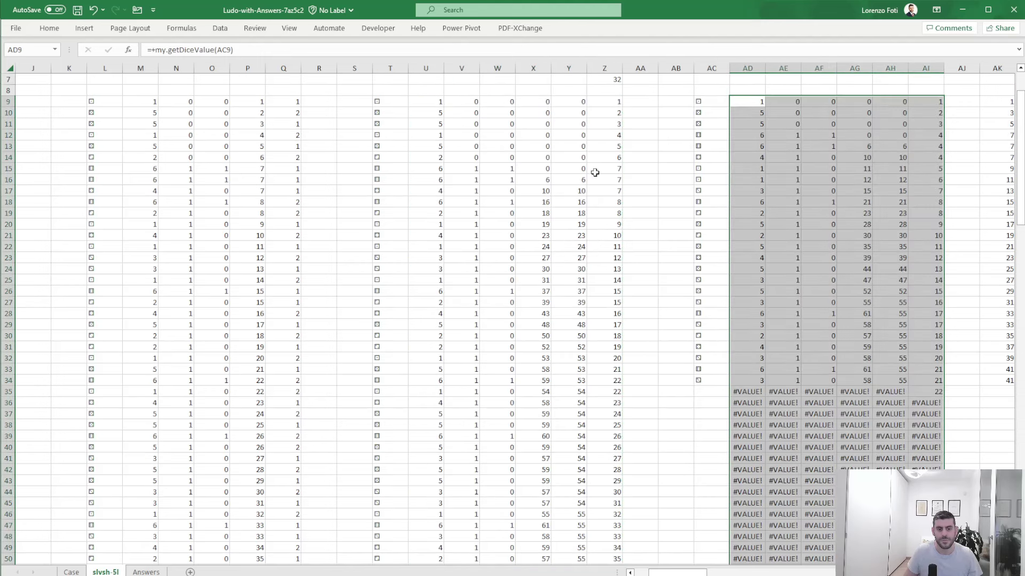
Check the pasted results, which error from row 35, and select AC9:AK56
{"action": "key", "text": "Down"}
{"action": "key", "text": "ctrl+Down"}
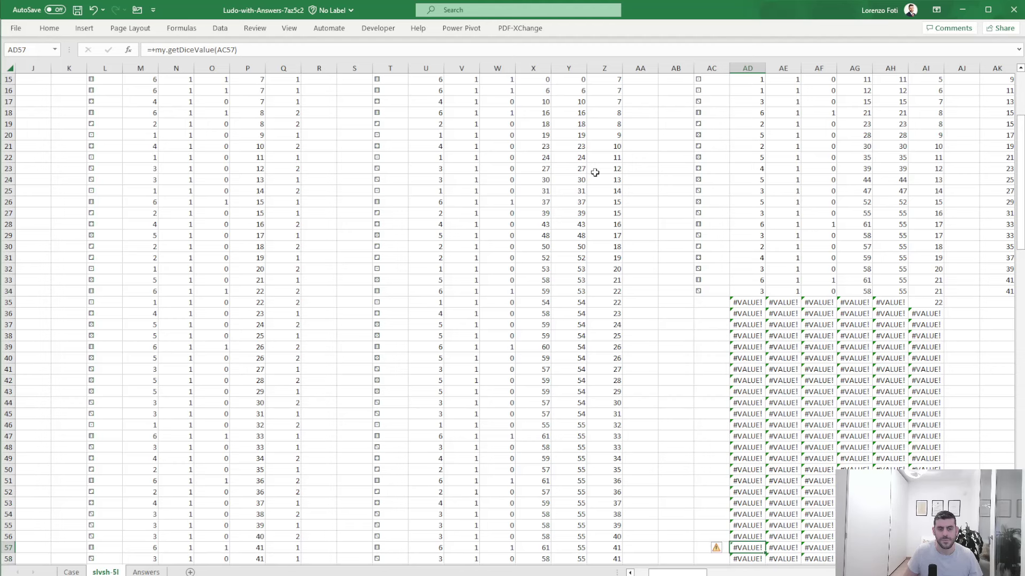
{"action": "key", "text": "ctrl+Up"}
{"action": "key", "text": "ctrl+Up"}
{"action": "key", "text": "Right"}
{"action": "key", "text": "Right"}
{"action": "key", "text": "Right"}
{"action": "key", "text": "Right"}
{"action": "key", "text": "Right"}
{"action": "key", "text": "Right"}
{"action": "key", "text": "Right"}
{"action": "key", "text": "Right"}
{"action": "key", "text": "Right"}
{"action": "key", "text": "Right"}
{"action": "key", "text": "Right"}
{"action": "key", "text": "Right"}
{"action": "key", "text": "Right"}
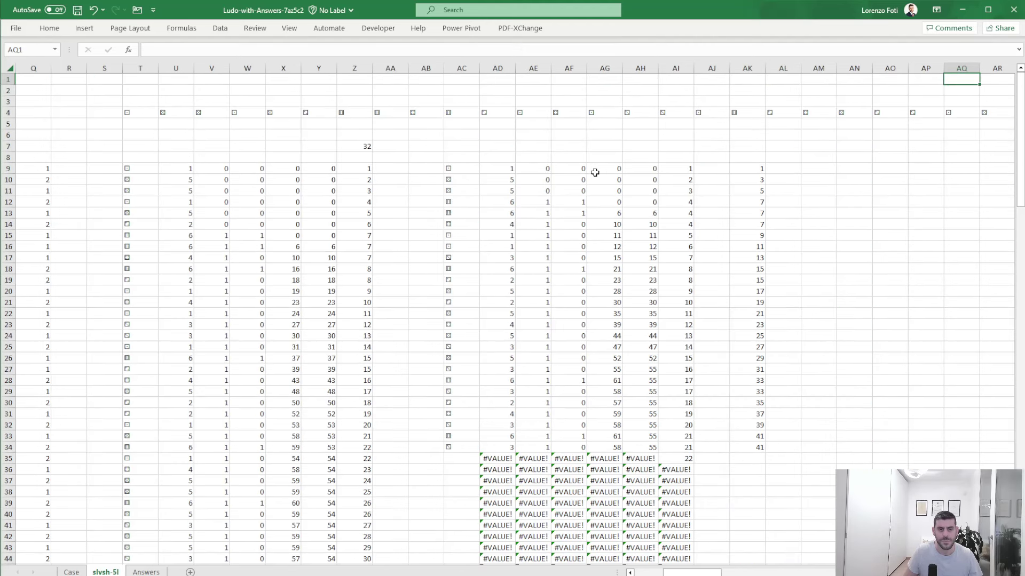
{"action": "key", "text": "Left"}
{"action": "key", "text": "Left"}
{"action": "key", "text": "Left"}
{"action": "key", "text": "Left"}
{"action": "key", "text": "Left"}
{"action": "key", "text": "Left"}
{"action": "key", "text": "Left"}
{"action": "key", "text": "Left"}
{"action": "key", "text": "Left"}
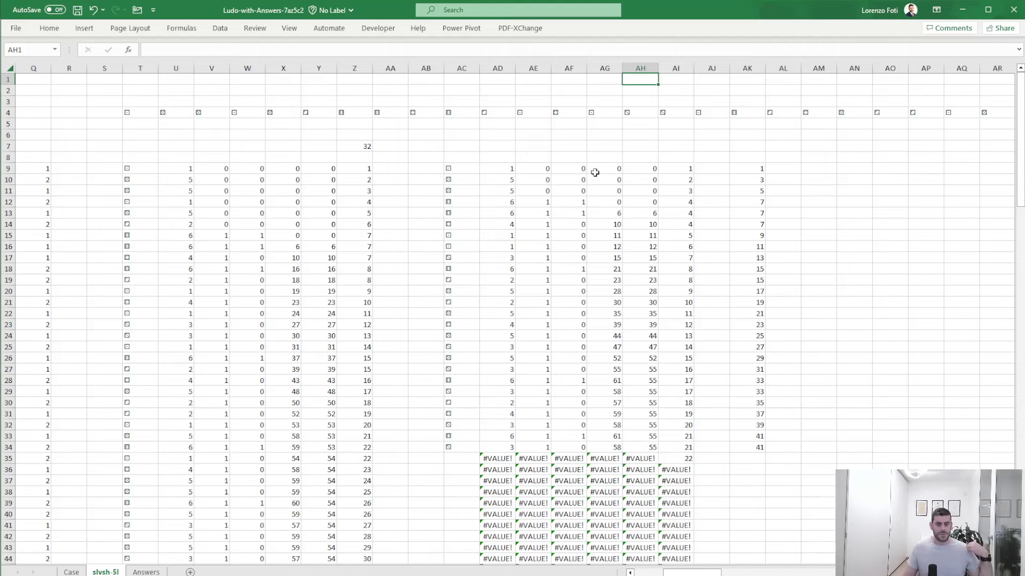
{"action": "left_click", "coordinate": [652, 368]}
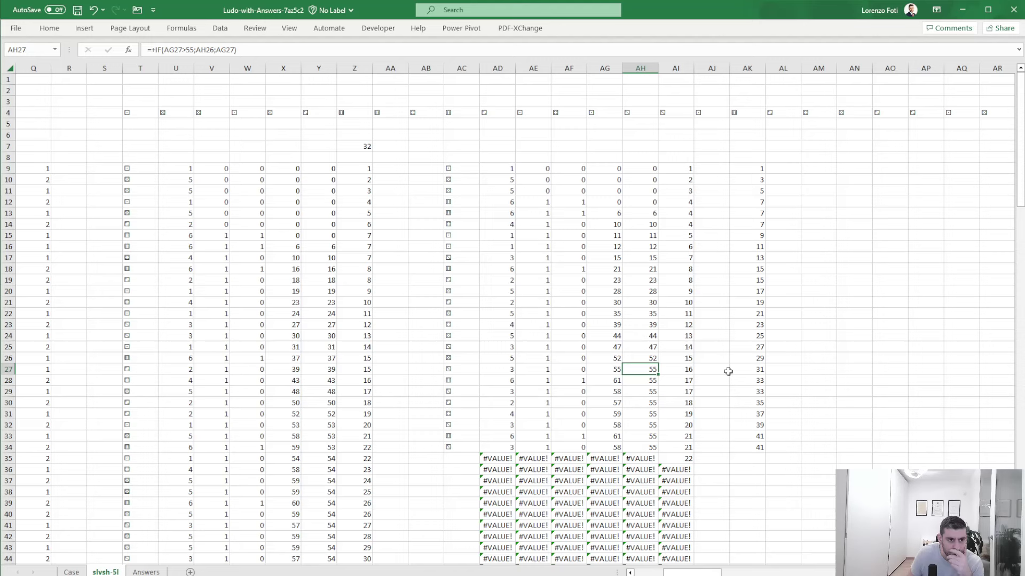
{"action": "mouse_move", "coordinate": [459, 166]}
{"action": "left_mouse_down"}
{"action": "mouse_move", "coordinate": [731, 501]}
{"action": "mouse_move", "coordinate": [748, 561]}
{"action": "mouse_move", "coordinate": [765, 554]}
{"action": "mouse_move", "coordinate": [747, 552]}
{"action": "left_mouse_up"}
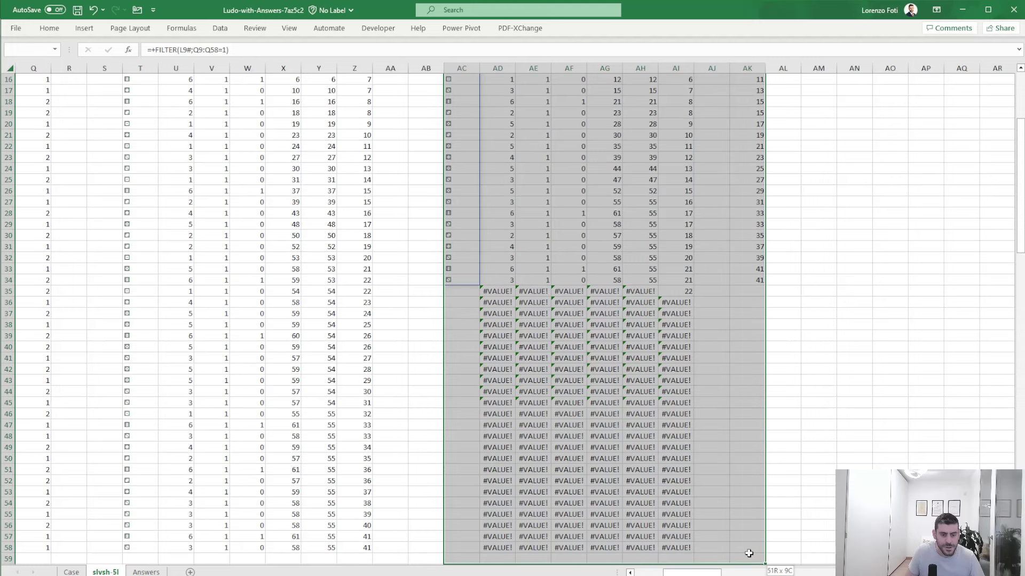
Paste a copy of the AC9:AK56 simulation block at AN9
{"action": "key", "text": "ctrl+c"}
{"action": "scroll", "coordinate": [849, 203], "scroll_direction": "up", "scroll_amount": 4}
{"action": "left_click", "coordinate": [850, 169]}
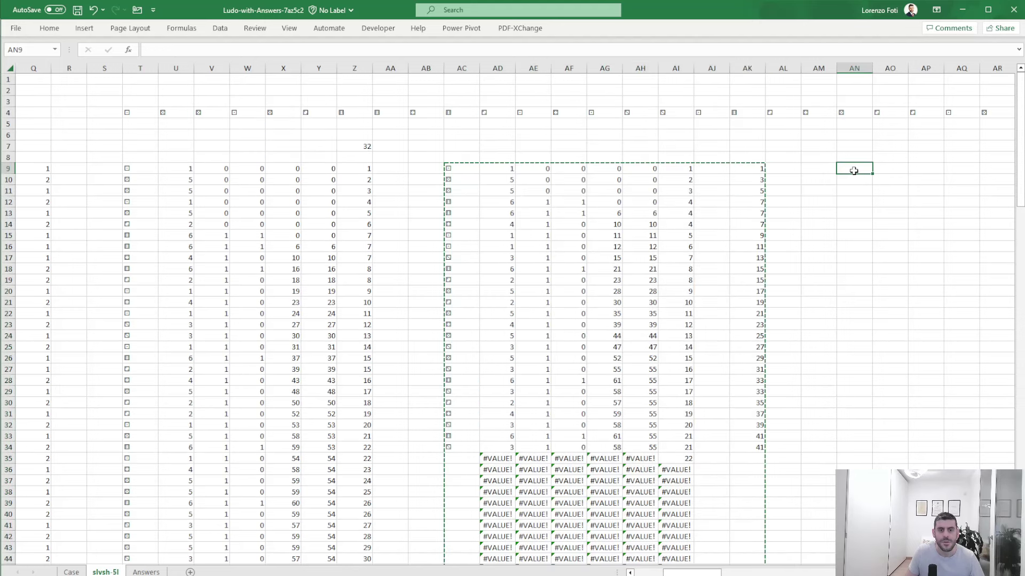
{"action": "key", "text": "ctrl+v"}
{"action": "left_click", "coordinate": [848, 167]}
Edit AN9's FILTER to =+FILTER(L9#;Q9:Q58=1), replacing W9# and the AB criteria range
{"action": "double_click", "coordinate": [848, 167]}
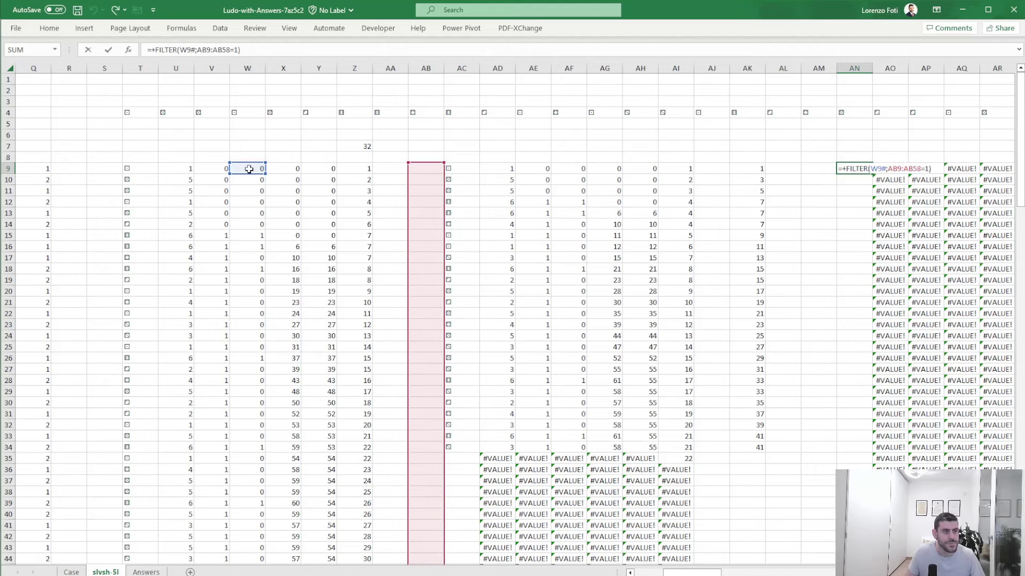
{"action": "double_click", "coordinate": [187, 48]}
{"action": "left_click", "coordinate": [132, 168]}
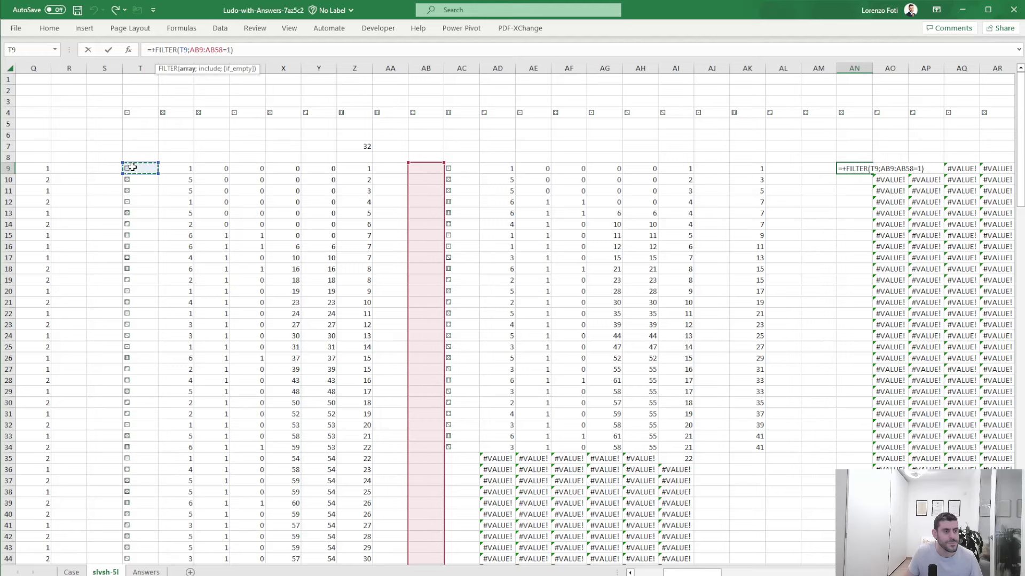
{"action": "key", "text": "Left"}
{"action": "key", "text": "Left"}
{"action": "key", "text": "Left"}
{"action": "key", "text": "Left"}
{"action": "key", "text": "Left"}
{"action": "key", "text": "Left"}
{"action": "key", "text": "Left"}
{"action": "key", "text": "Left"}
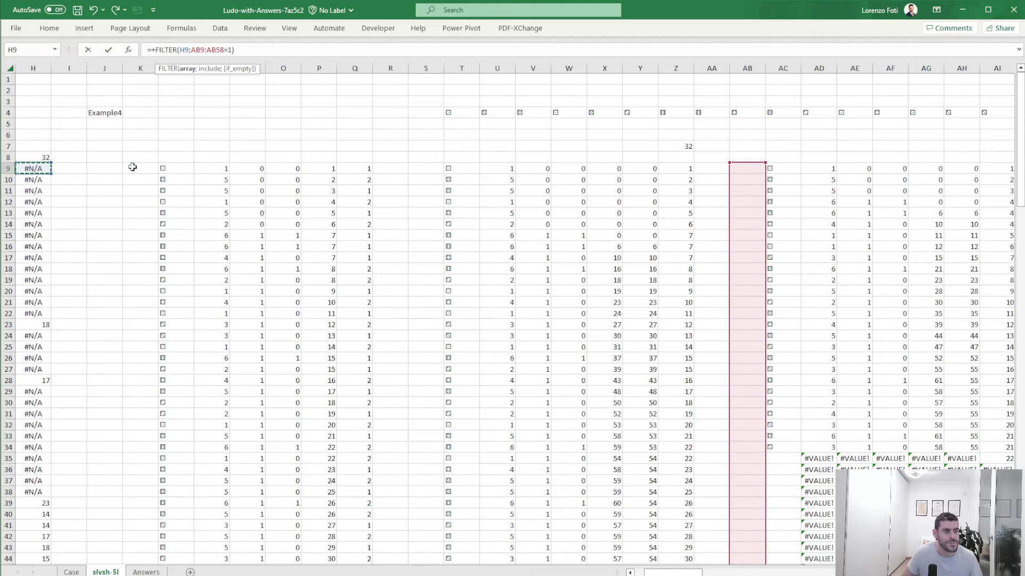
{"action": "type", "text": "#"}
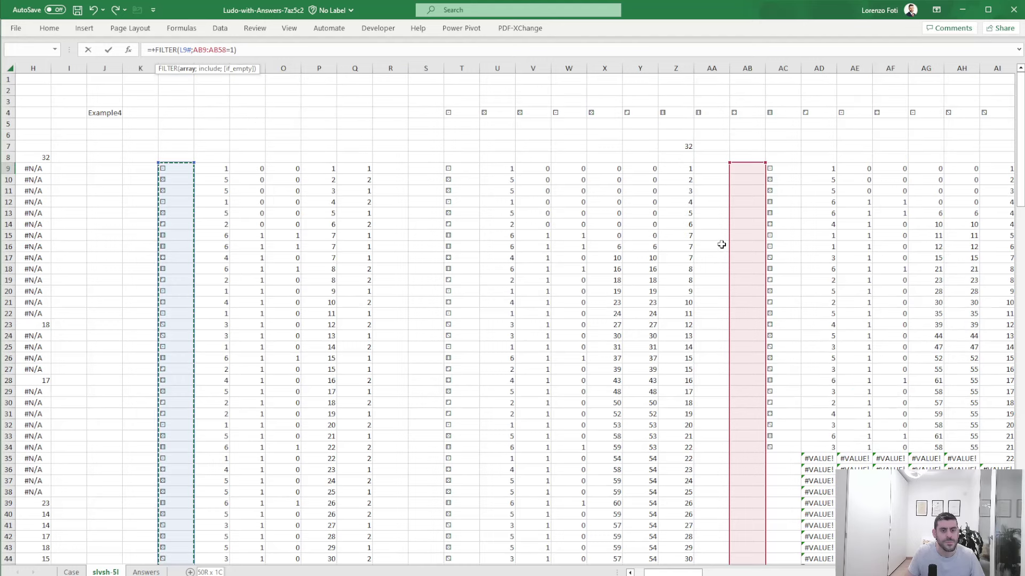
{"action": "left_click_drag", "start_coordinate": [722, 245], "coordinate": [359, 239]}
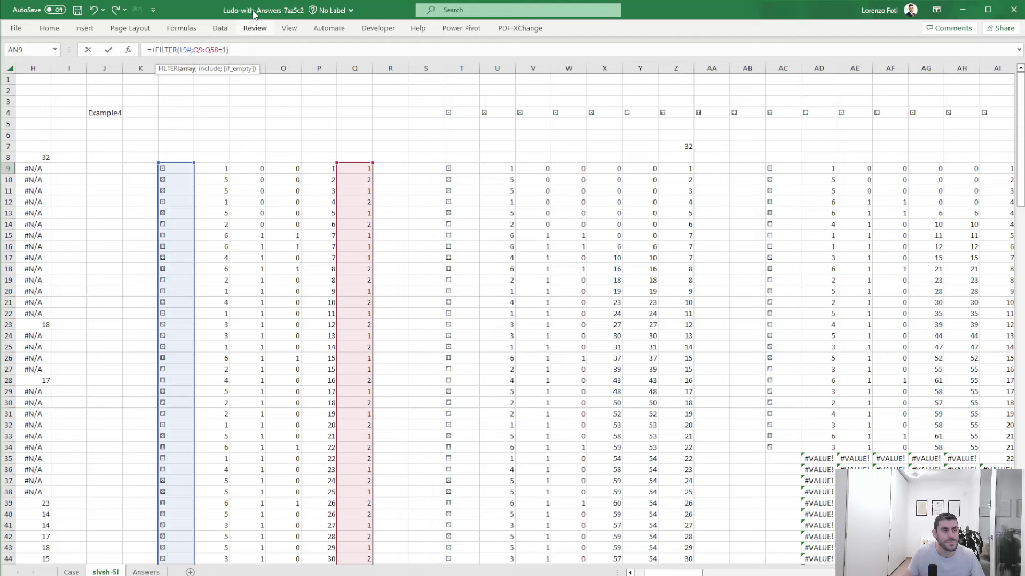
Change AN9's criterion to Q9:Q58=2 so the block simulates player 2
{"action": "double_click", "coordinate": [225, 50]}
{"action": "type", "text": "2"}
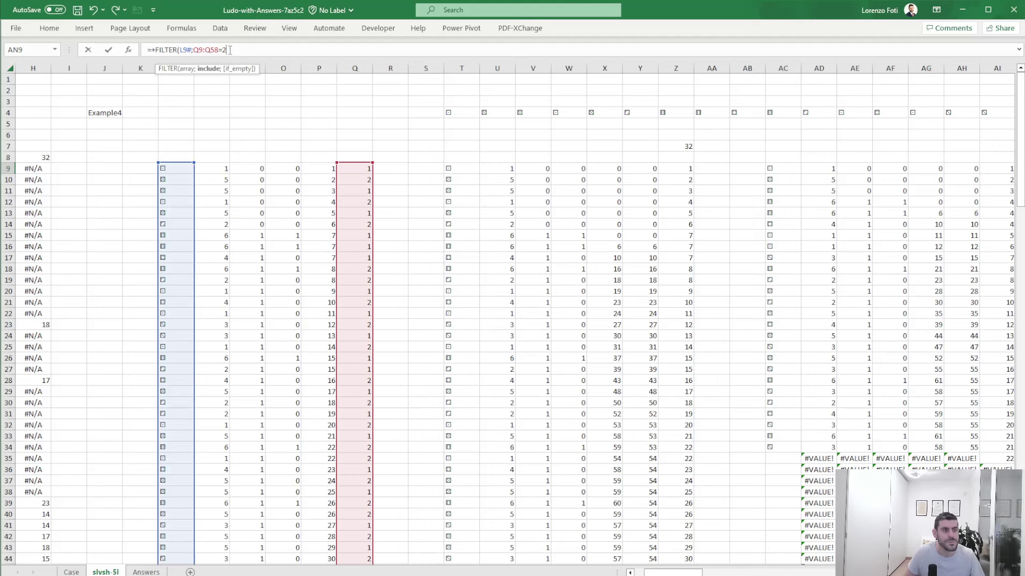
{"action": "left_click", "coordinate": [230, 50]}
{"action": "key", "text": "ctrl+Return"}
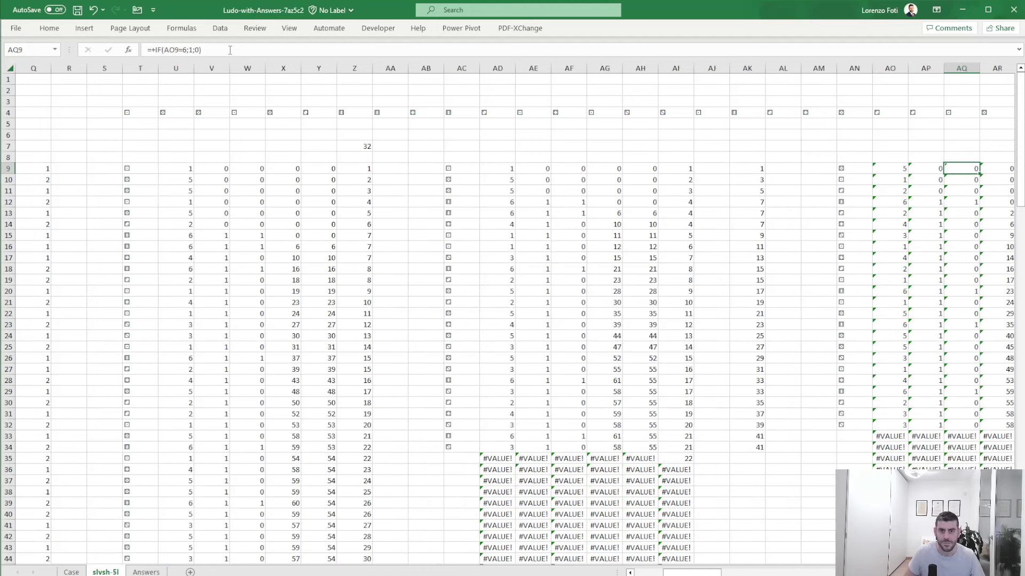
{"action": "left_click_drag", "start_coordinate": [229, 50], "coordinate": [163, 49]}
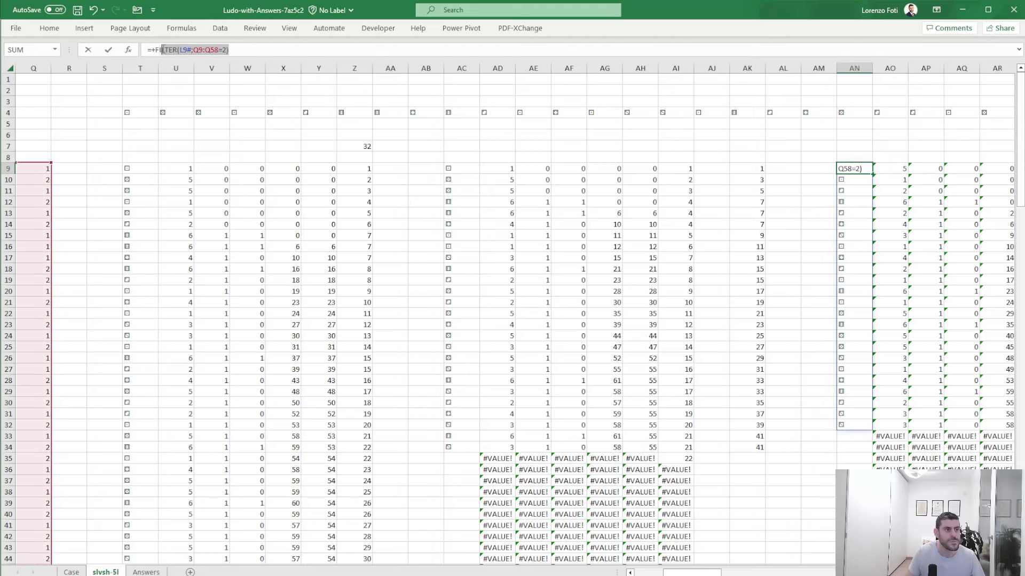
{"action": "key", "text": "Escape"}
Paste the FILTER formula text into AV9 as a new formula
{"action": "left_click_drag", "start_coordinate": [962, 191], "coordinate": [1014, 190]}
{"action": "left_click", "coordinate": [987, 168]}
{"action": "left_click_drag", "start_coordinate": [262, 50], "coordinate": [147, 49]}
{"action": "key", "text": "ctrl+v"}
Point AV9's FILTER array at P9:P58 for =+FILTER(P9:P58;Q9:Q58=2), dismissing the too-few-arguments error
{"action": "left_click", "coordinate": [144, 49]}
{"action": "type", "text": "+"}
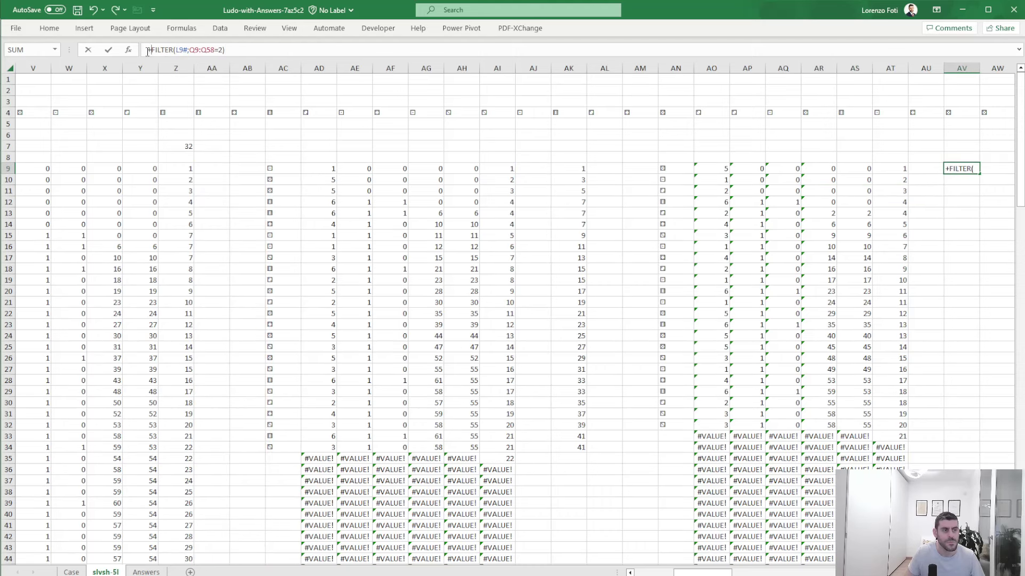
{"action": "scroll", "coordinate": [426, 325], "scroll_direction": "left", "scroll_amount": 7}
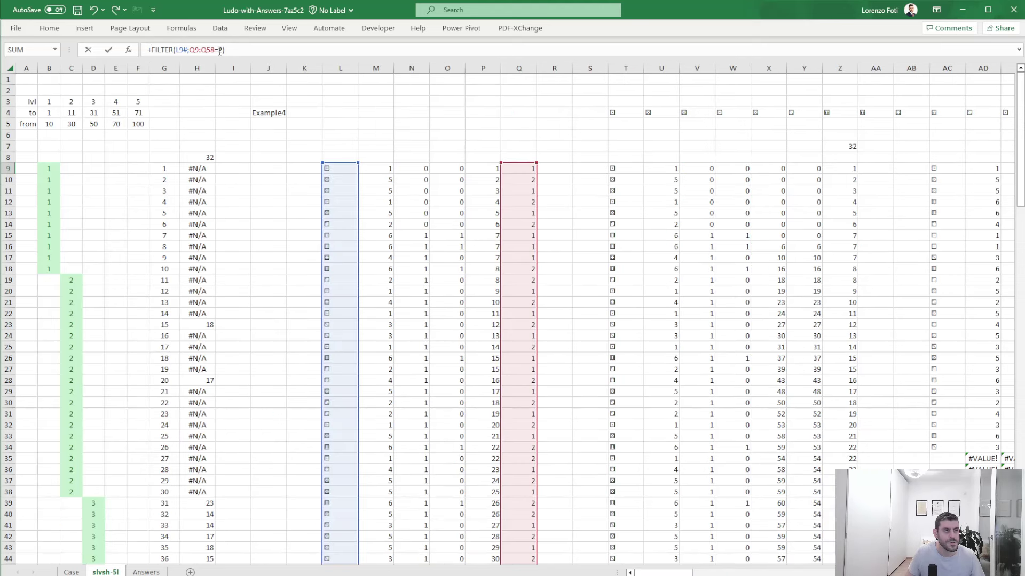
{"action": "left_click_drag", "start_coordinate": [356, 198], "coordinate": [473, 197]}
{"action": "key", "text": "Return"}
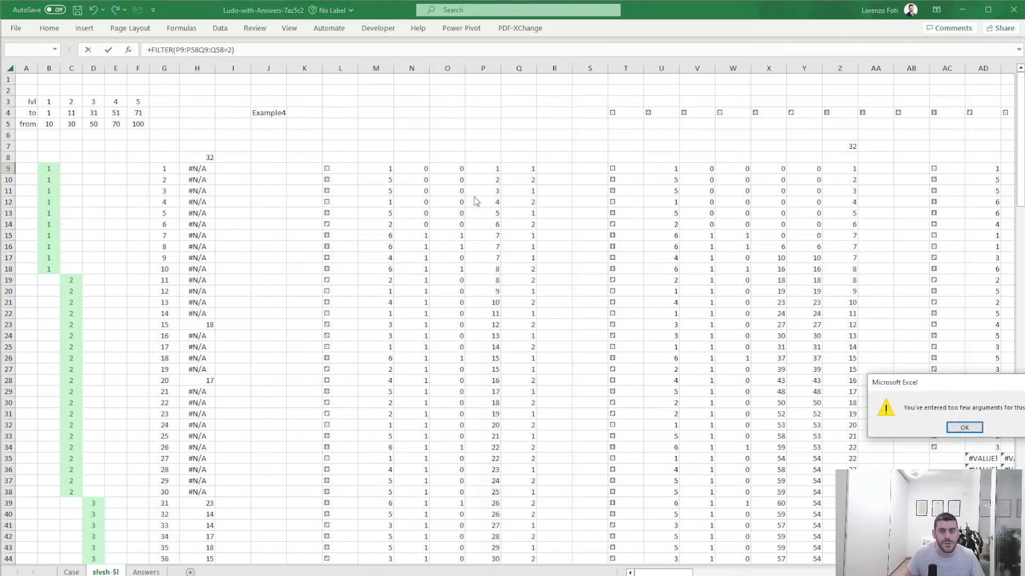
{"action": "key", "text": "Return"}
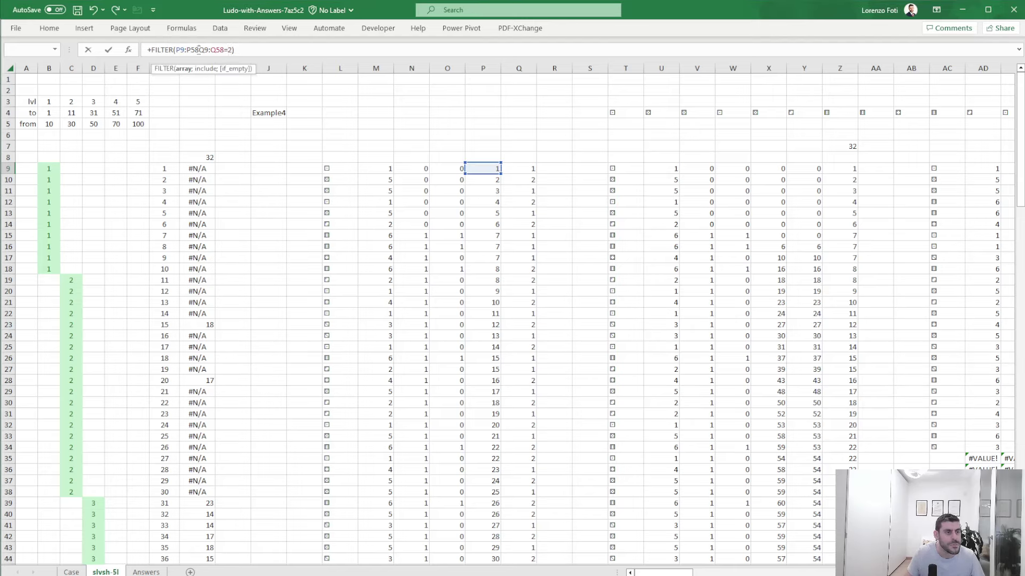
Complete AV9's formula so it lists player 2's turns 2 to 40, then inspect AO9
{"action": "type", "text": ";"}
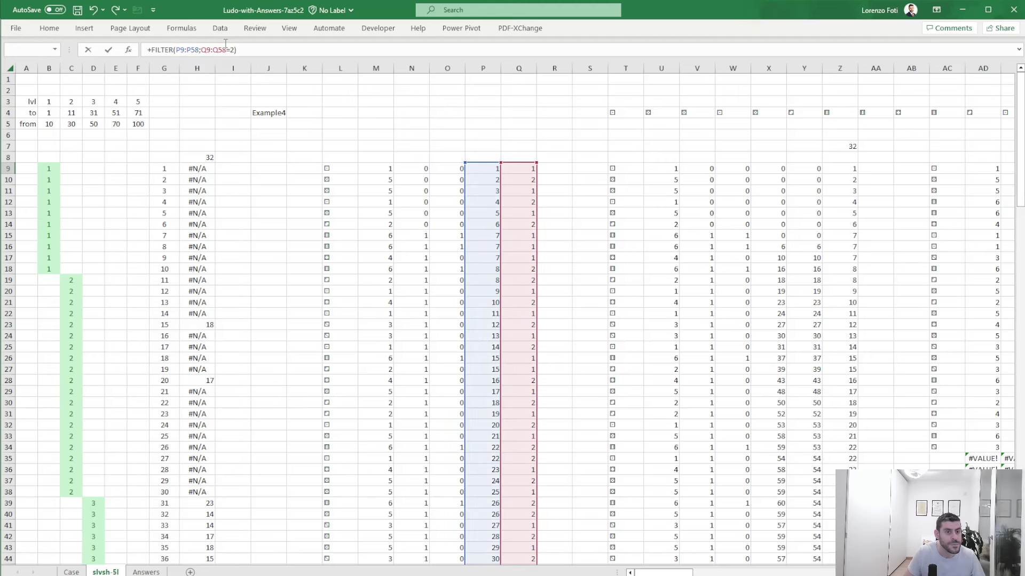
{"action": "key", "text": "Escape"}
{"action": "key", "text": "Left"}
{"action": "key", "text": "Left"}
{"action": "key", "text": "Left"}
{"action": "key", "text": "Left"}
{"action": "key", "text": "Left"}
{"action": "key", "text": "Left"}
{"action": "key", "text": "Left"}
{"action": "key", "text": "Left"}
{"action": "key", "text": "Left"}
{"action": "key", "text": "Left"}
{"action": "key", "text": "Left"}
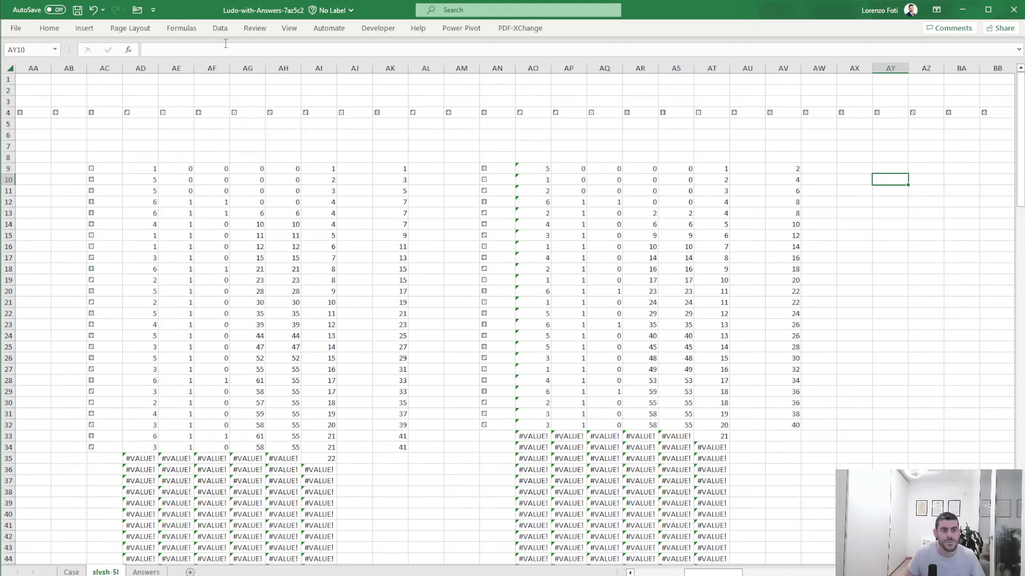
{"action": "key", "text": "Up"}
{"action": "key", "text": "Left"}
{"action": "key", "text": "F2"}
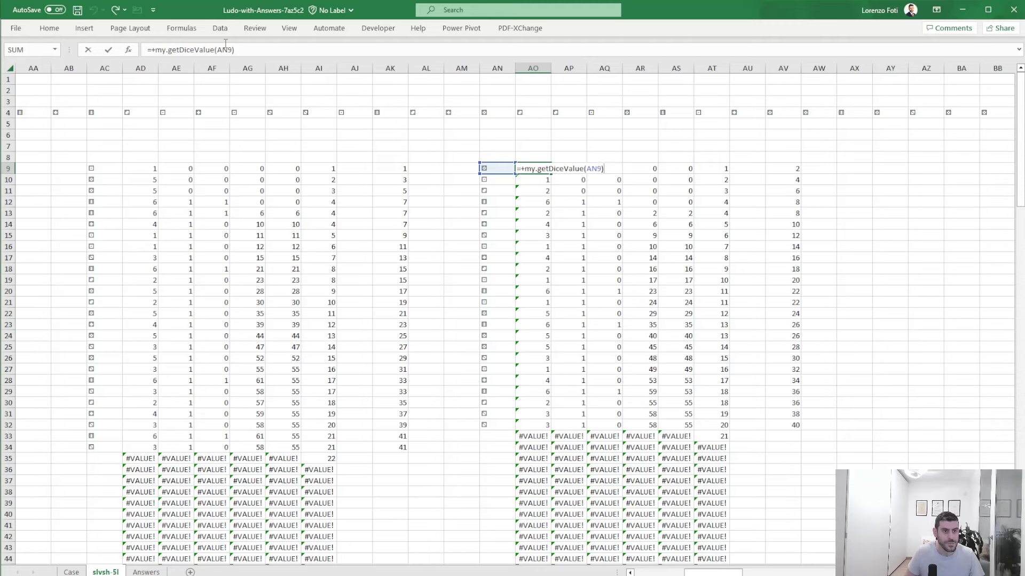
Step along row 9 from AD9 to AR9, checking each simulation formula
{"action": "key", "text": "Escape"}
{"action": "key", "text": "Left"}
{"action": "key", "text": "Left"}
{"action": "key", "text": "Left"}
{"action": "key", "text": "Left"}
{"action": "key", "text": "Left"}
{"action": "key", "text": "Left"}
{"action": "key", "text": "Left"}
{"action": "key", "text": "Left"}
{"action": "key", "text": "Left"}
{"action": "key", "text": "Left"}
{"action": "key", "text": "Left"}
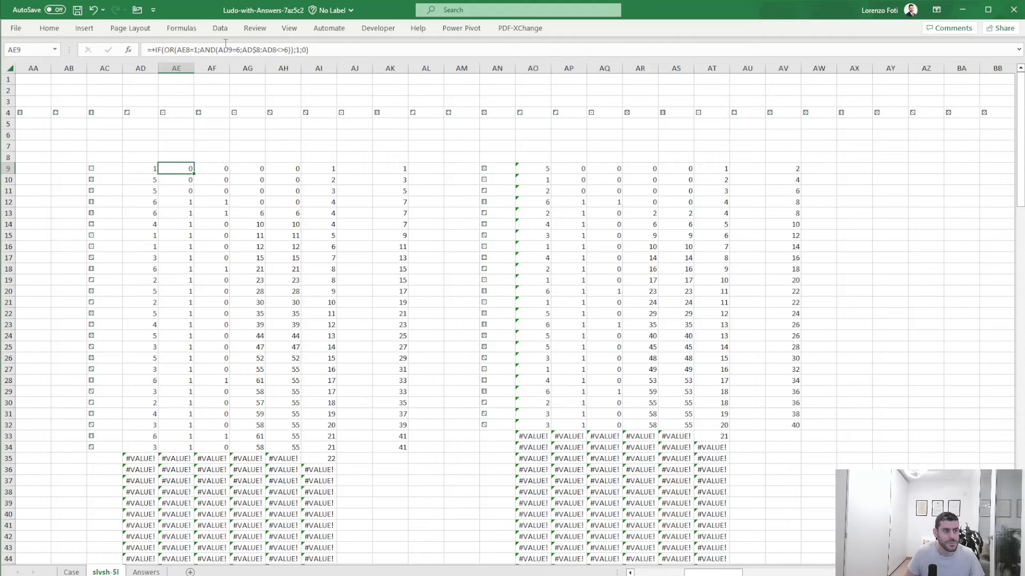
{"action": "key", "text": "F2"}
{"action": "key", "text": "Escape"}
{"action": "key", "text": "Right"}
{"action": "key", "text": "F2"}
{"action": "key", "text": "Escape"}
{"action": "key", "text": "Right"}
{"action": "key", "text": "Right"}
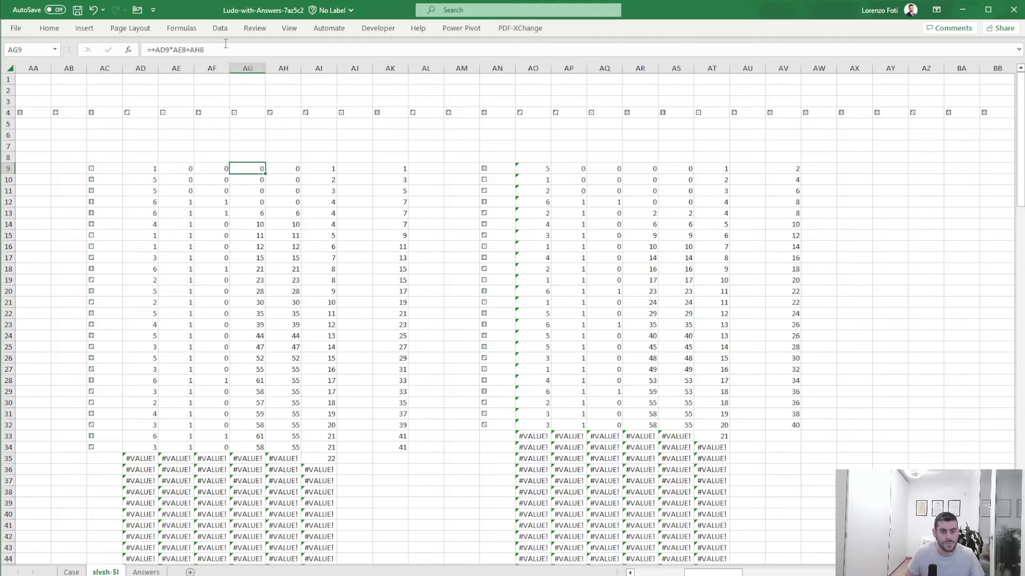
{"action": "key", "text": "Right"}
{"action": "key", "text": "Right"}
{"action": "key", "text": "Right"}
{"action": "key", "text": "Right"}
{"action": "key", "text": "Right"}
{"action": "key", "text": "Right"}
{"action": "key", "text": "Right"}
{"action": "key", "text": "Right"}
{"action": "key", "text": "Right"}
{"action": "key", "text": "Right"}
{"action": "key", "text": "Right"}
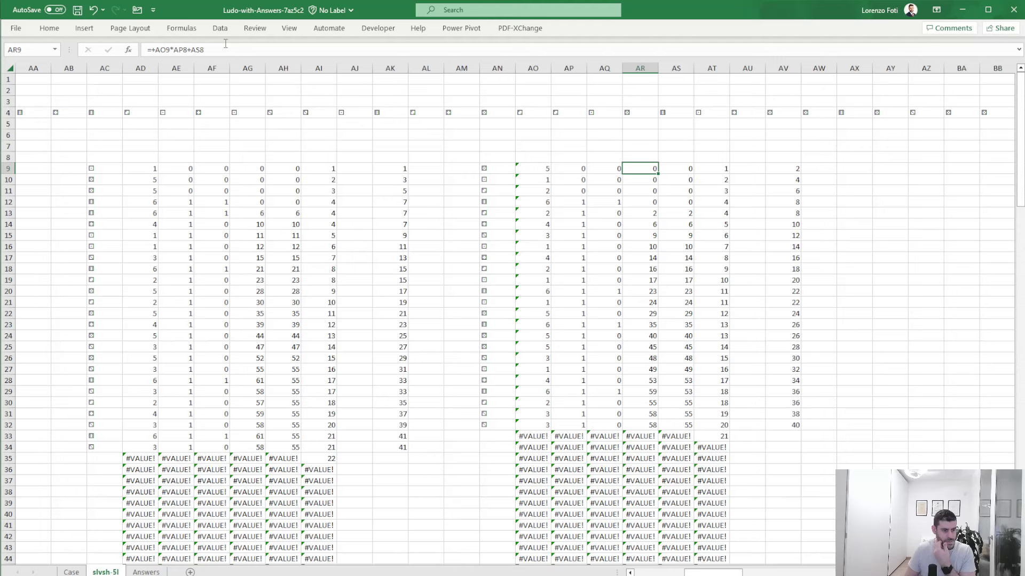
Compare against the Level 4 answers on the Case sheet, then back on slvsh-5l inspect AH27
{"action": "key", "text": "ctrl+Page_Up"}
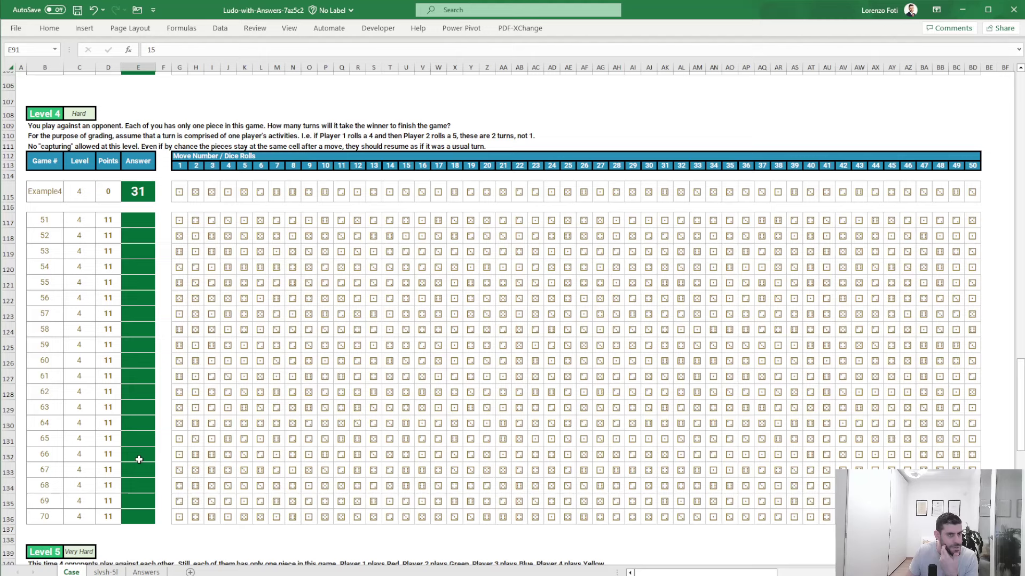
{"action": "left_click", "coordinate": [104, 572]}
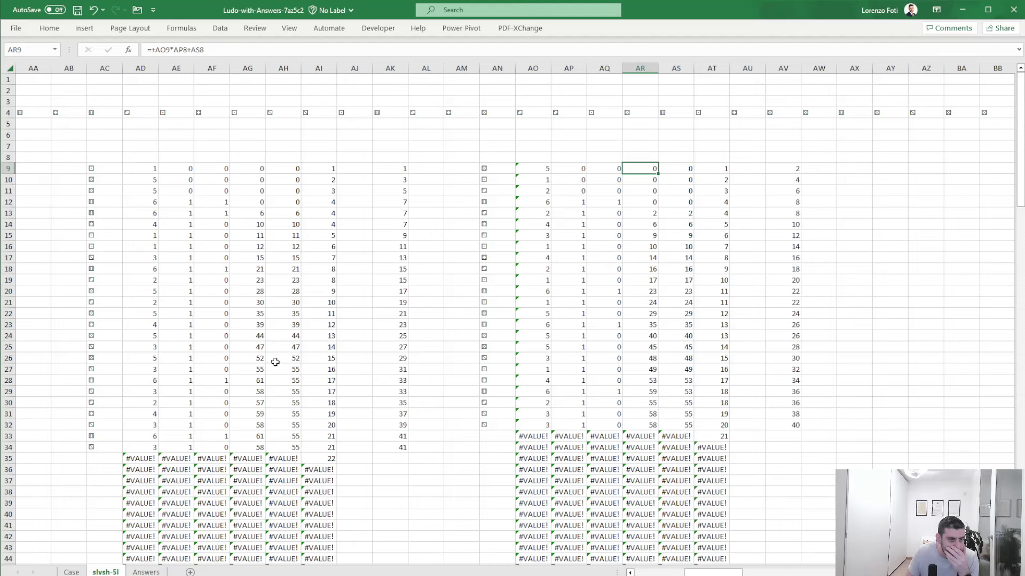
{"action": "left_click", "coordinate": [292, 371]}
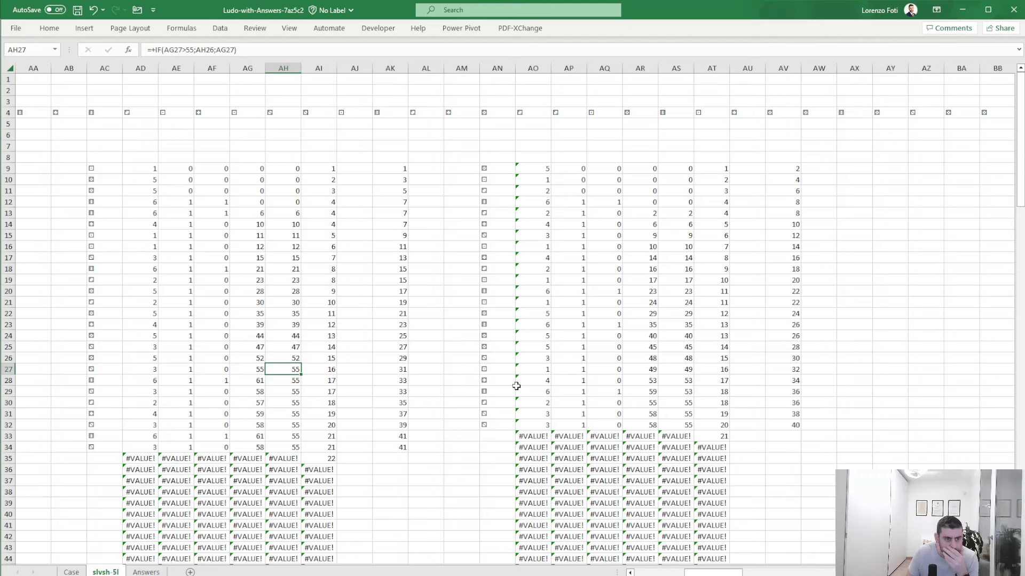
Copy Z7's INDEX/MATCH lookup into AI7, returning from AK9:AK58, giving 31
{"action": "left_click_drag", "start_coordinate": [248, 235], "coordinate": [59, 235]}
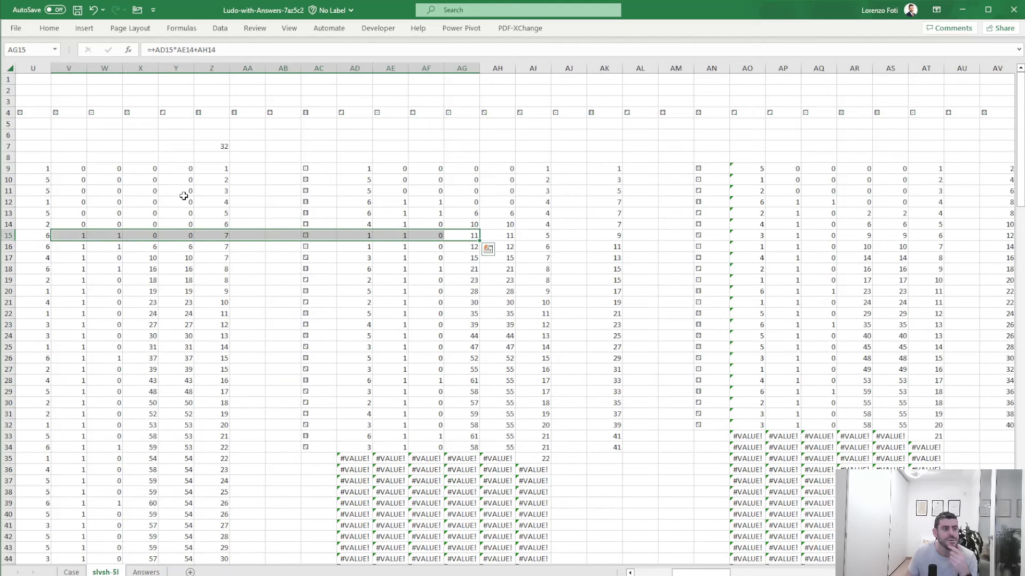
{"action": "left_click", "coordinate": [227, 147]}
{"action": "key", "text": "ctrl+c"}
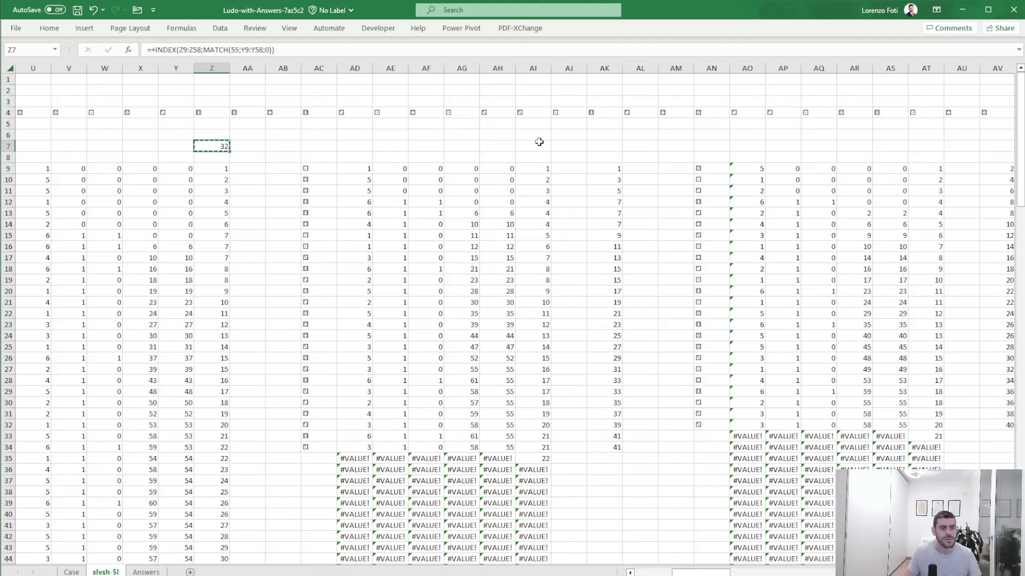
{"action": "left_click", "coordinate": [539, 144]}
{"action": "key", "text": "Return"}
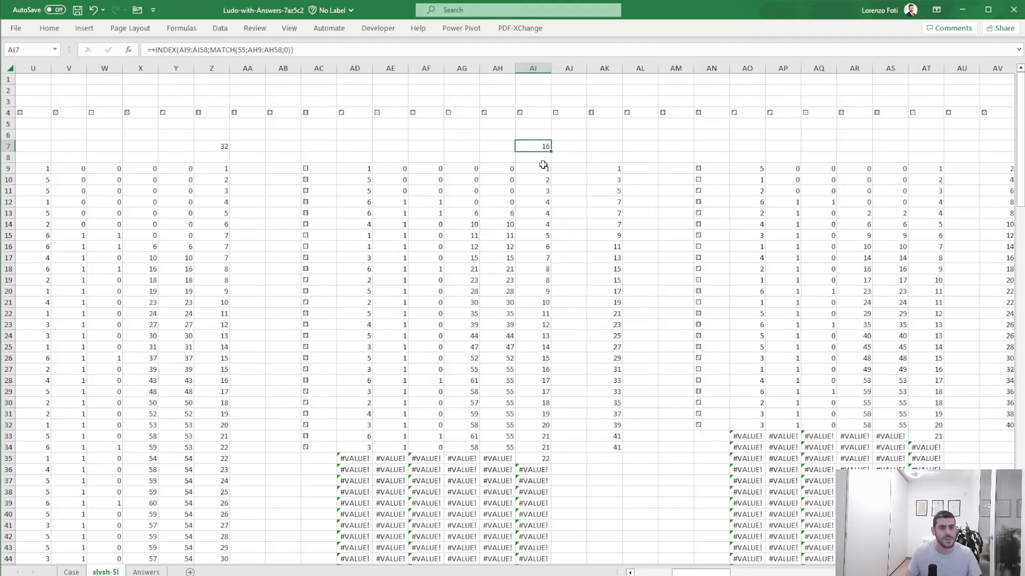
{"action": "left_click", "coordinate": [500, 50]}
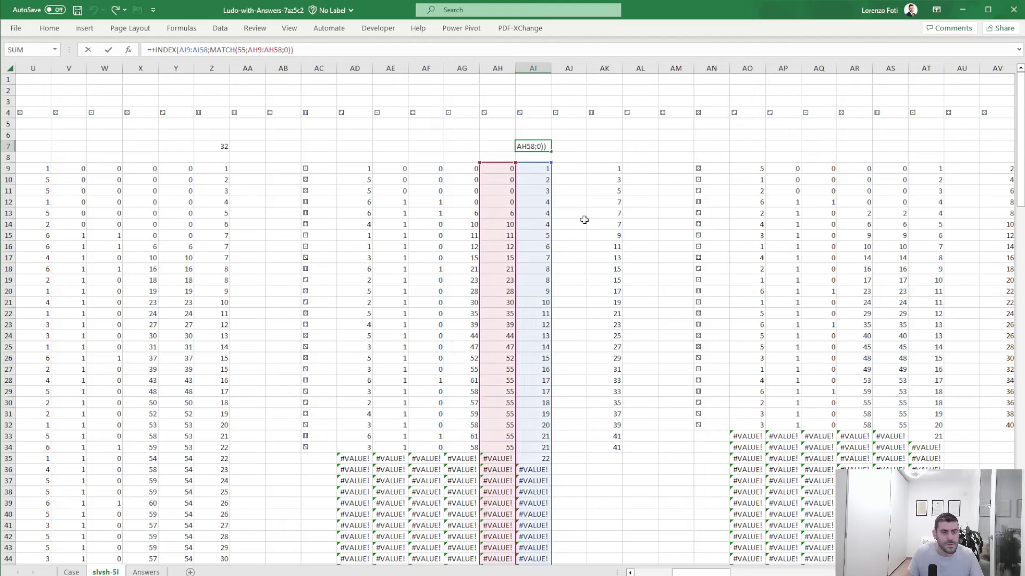
{"action": "left_click_drag", "start_coordinate": [550, 208], "coordinate": [615, 210]}
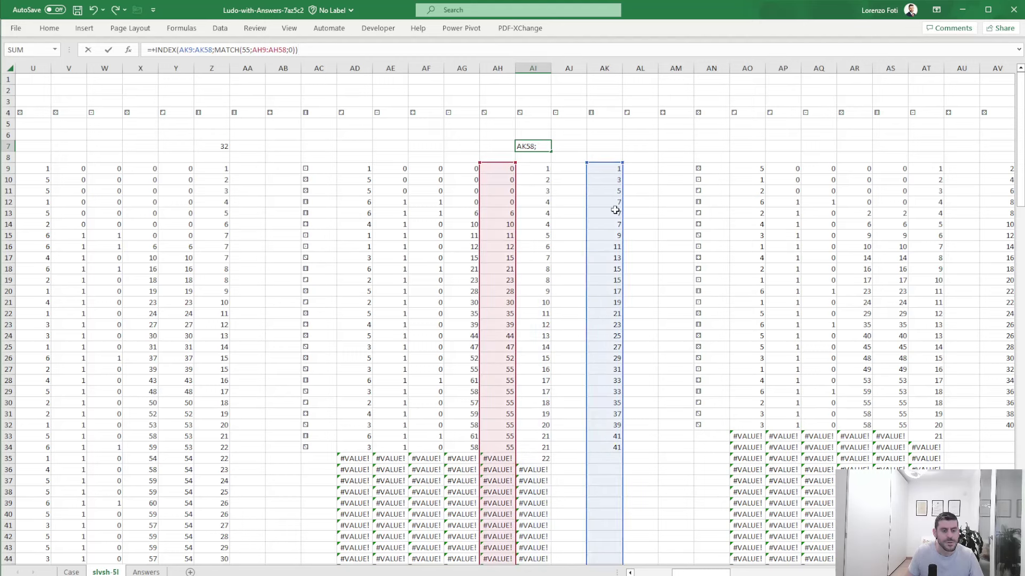
{"action": "key", "text": "Return"}
Copy the AI7 lookup into AT7 above the second player's block
{"action": "key", "text": "Up"}
{"action": "key", "text": "ctrl+c"}
{"action": "key", "text": "Right"}
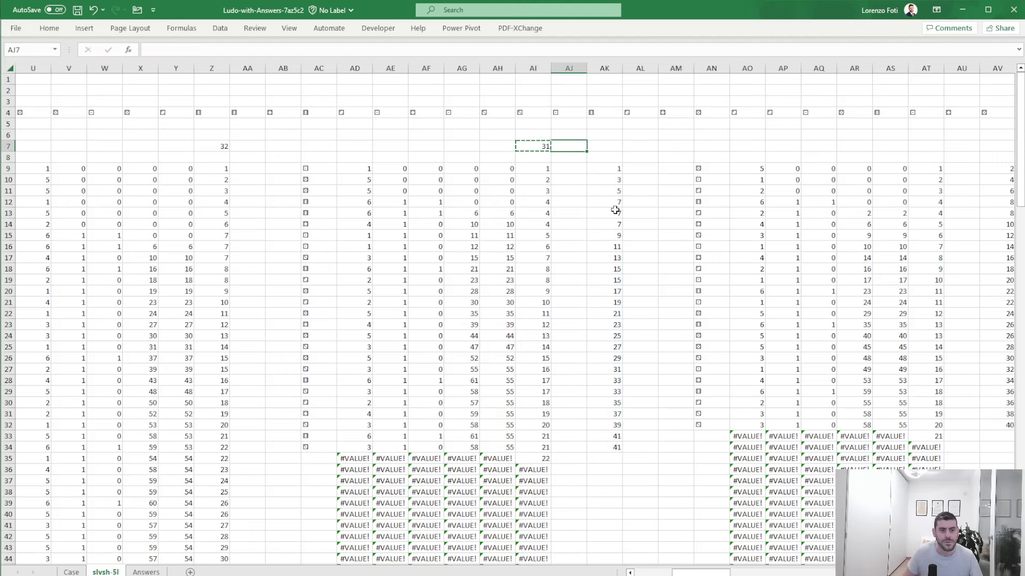
{"action": "key", "text": "Right"}
{"action": "key", "text": "Right"}
{"action": "key", "text": "Right"}
{"action": "key", "text": "Right"}
{"action": "key", "text": "Right"}
{"action": "key", "text": "Right"}
{"action": "key", "text": "Right"}
{"action": "key", "text": "Right"}
{"action": "key", "text": "Right"}
{"action": "key", "text": "Right"}
{"action": "key", "text": "Right"}
{"action": "key", "text": "Right"}
{"action": "key", "text": "Right"}
{"action": "key", "text": "Right"}
{"action": "key", "text": "Left"}
{"action": "key", "text": "Left"}
{"action": "key", "text": "Left"}
{"action": "key", "text": "Left"}
{"action": "key", "text": "Return"}
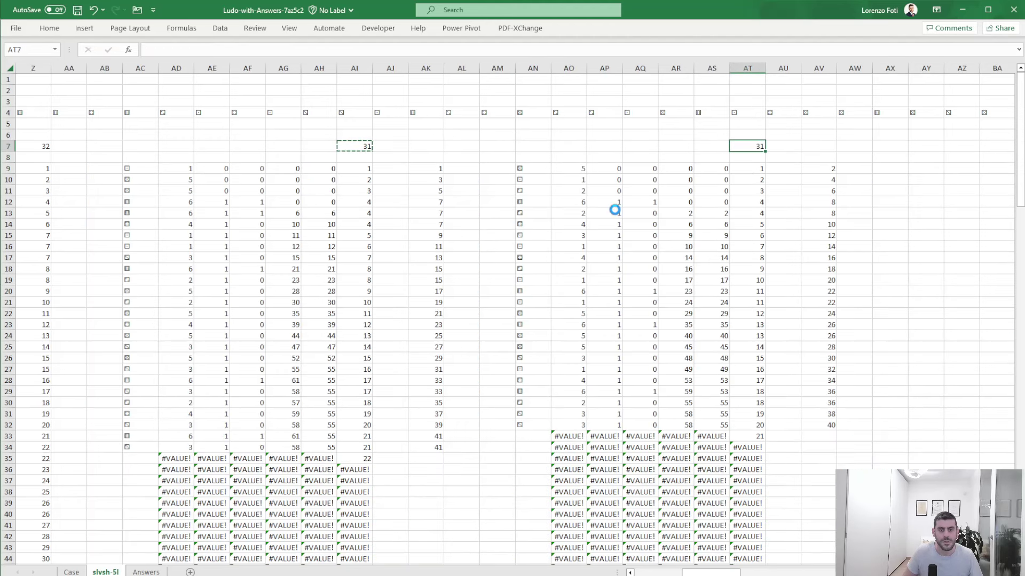
{"action": "key", "text": "ctrl+Left"}
{"action": "key", "text": "ctrl+Left"}
{"action": "key", "text": "ctrl+Left"}
{"action": "key", "text": "Right"}
{"action": "key", "text": "Right"}
{"action": "key", "text": "Right"}
{"action": "key", "text": "Right"}
{"action": "key", "text": "Right"}
{"action": "key", "text": "Right"}
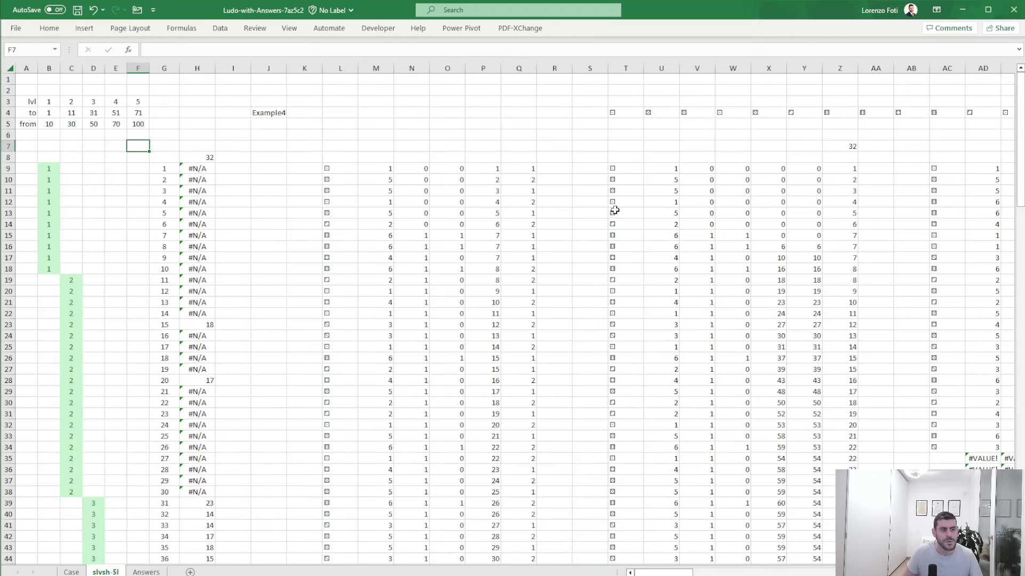
Enter =+MIN(Z7:AI7) in H8, returning the earliest finishing turn 31
{"action": "key", "text": "Down"}
{"action": "key", "text": "Right"}
{"action": "type", "text": "+min("}
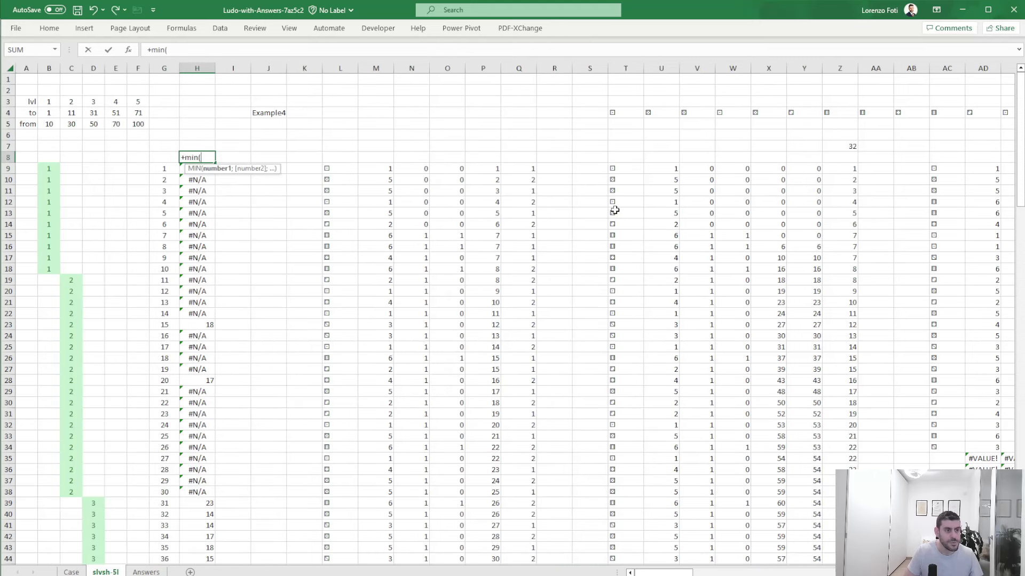
{"action": "key", "text": "Right"}
{"action": "key", "text": "Right"}
{"action": "key", "text": "Up"}
{"action": "key", "text": "ctrl+Right"}
{"action": "key", "text": "ctrl+shift+Right"}
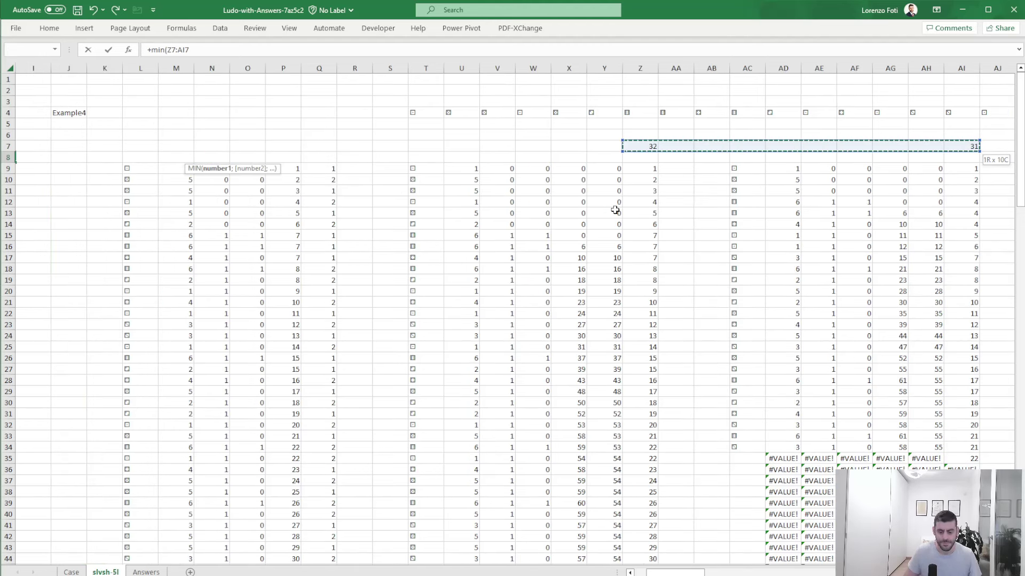
{"action": "key", "text": "Return"}
Recalculate column H, confirm it matches Example4's answer of 31 on Case, then select J4
{"action": "key", "text": "ctrl+Left"}
{"action": "key", "text": "ctrl+Left"}
{"action": "key", "text": "ctrl+Left"}
{"action": "key", "text": "Right"}
{"action": "key", "text": "Right"}
{"action": "key", "text": "Right"}
{"action": "key", "text": "Right"}
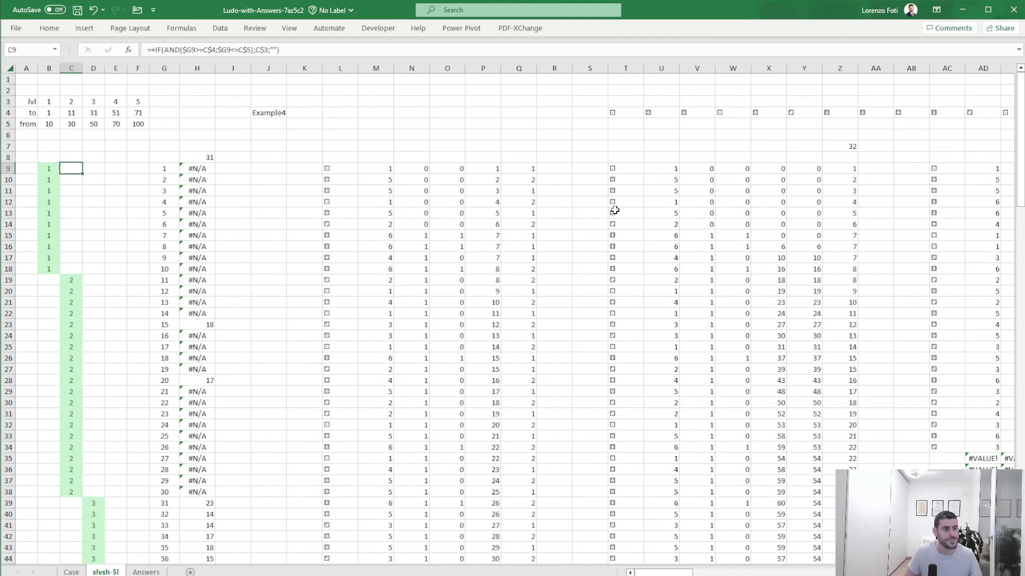
{"action": "key", "text": "alt+m"}
{"action": "key", "text": "b"}
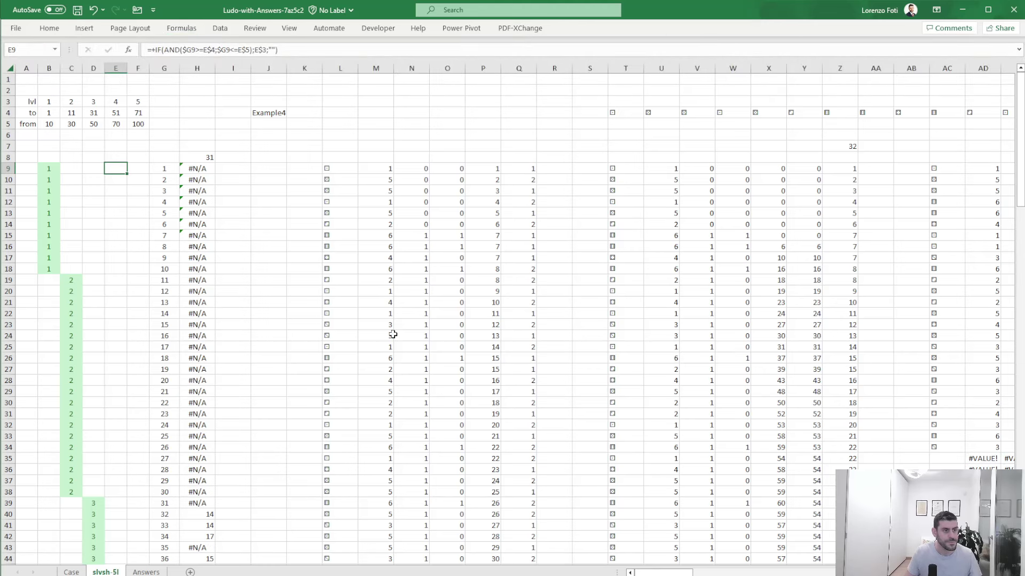
{"action": "scroll", "coordinate": [278, 385], "scroll_direction": "down", "scroll_amount": 6}
{"action": "scroll", "coordinate": [278, 386], "scroll_direction": "down", "scroll_amount": 9}
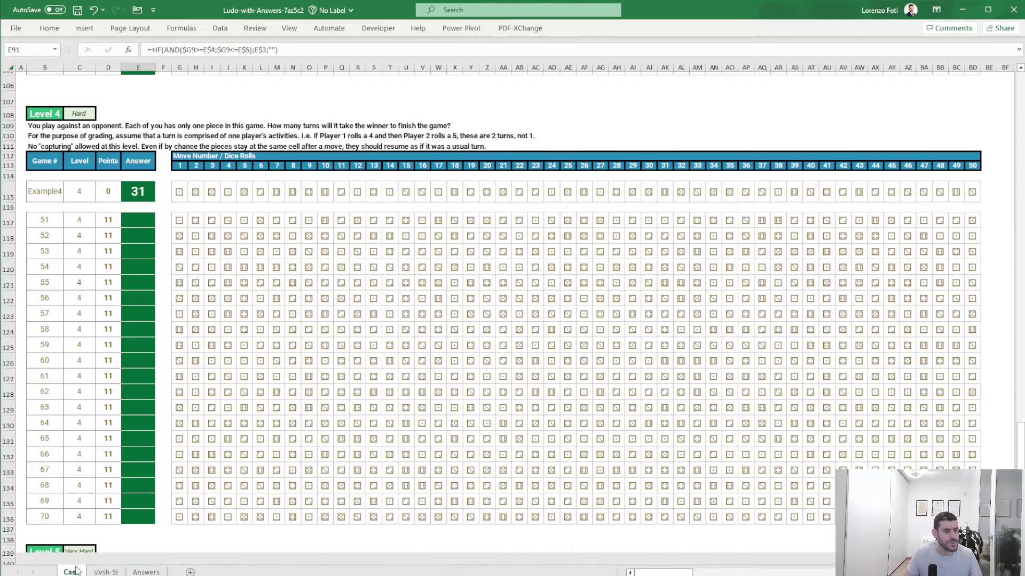
{"action": "left_click", "coordinate": [71, 571]}
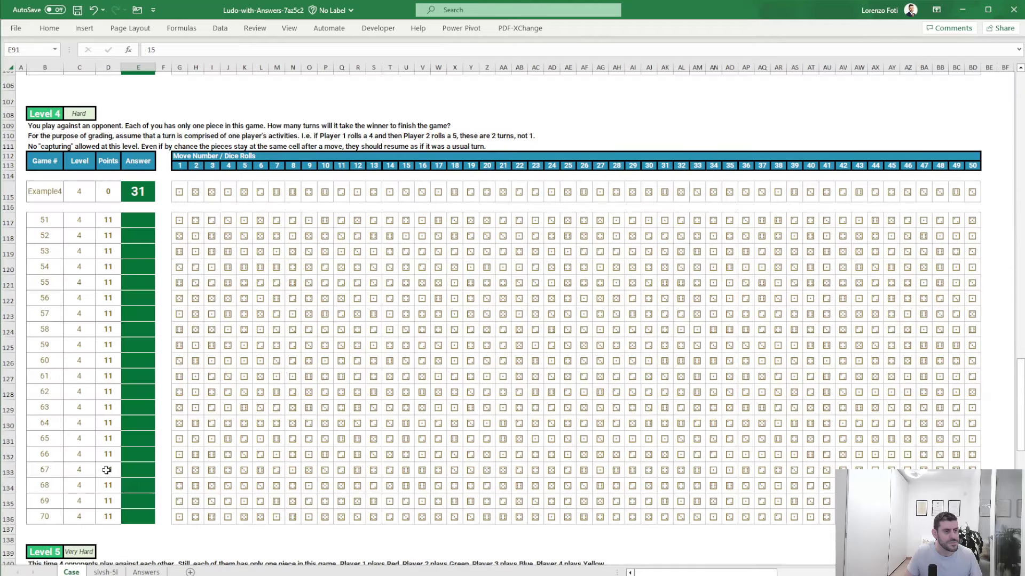
{"action": "left_click", "coordinate": [96, 572]}
{"action": "scroll", "coordinate": [307, 353], "scroll_direction": "up", "scroll_amount": 15}
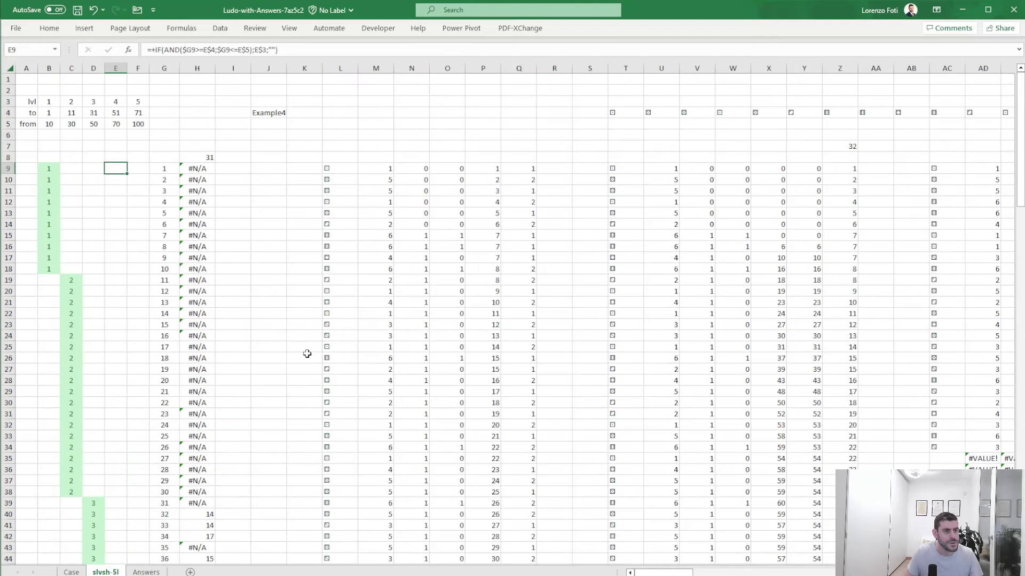
{"action": "left_click", "coordinate": [272, 113]}
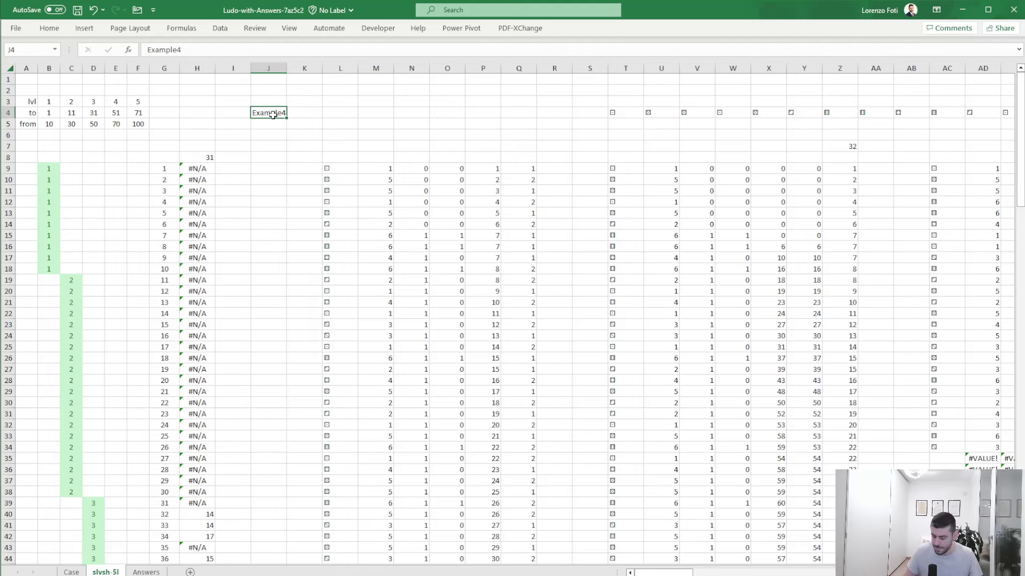
Set the game to simulate in J4 to 51
{"action": "type", "text": "51"}
{"action": "key", "text": "Return"}
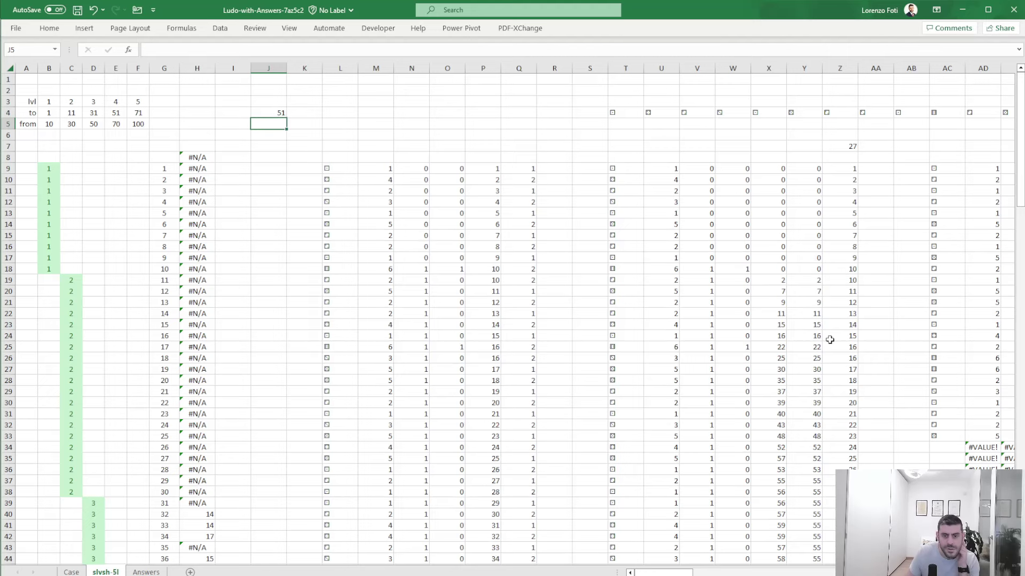
{"action": "left_click_drag", "start_coordinate": [830, 340], "coordinate": [939, 327]}
{"action": "key", "text": "ctrl+z"}
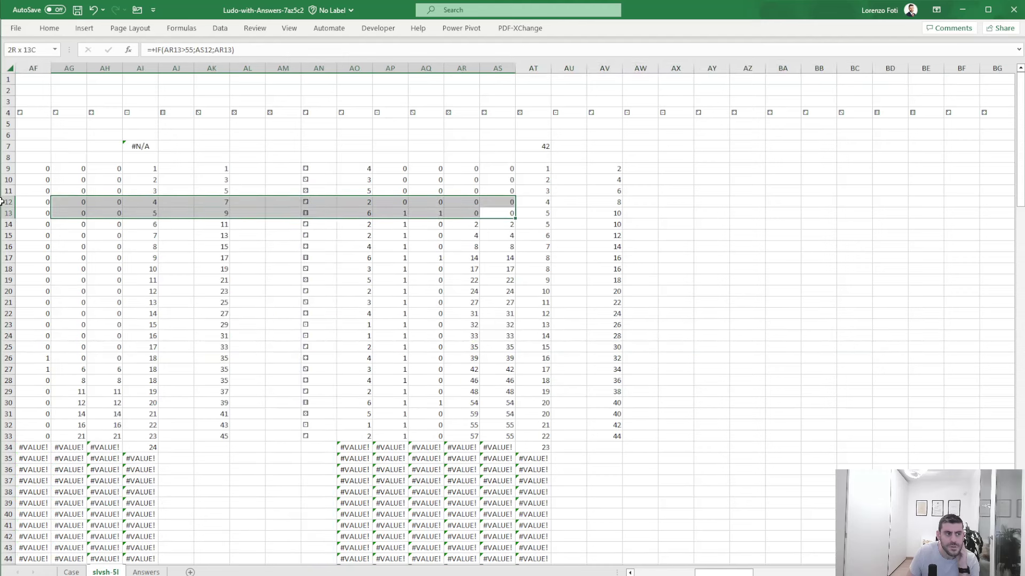
Wrap AI7's INDEX formula in IFERROR(...;999) and copy it into AT7
{"action": "left_click", "coordinate": [325, 150]}
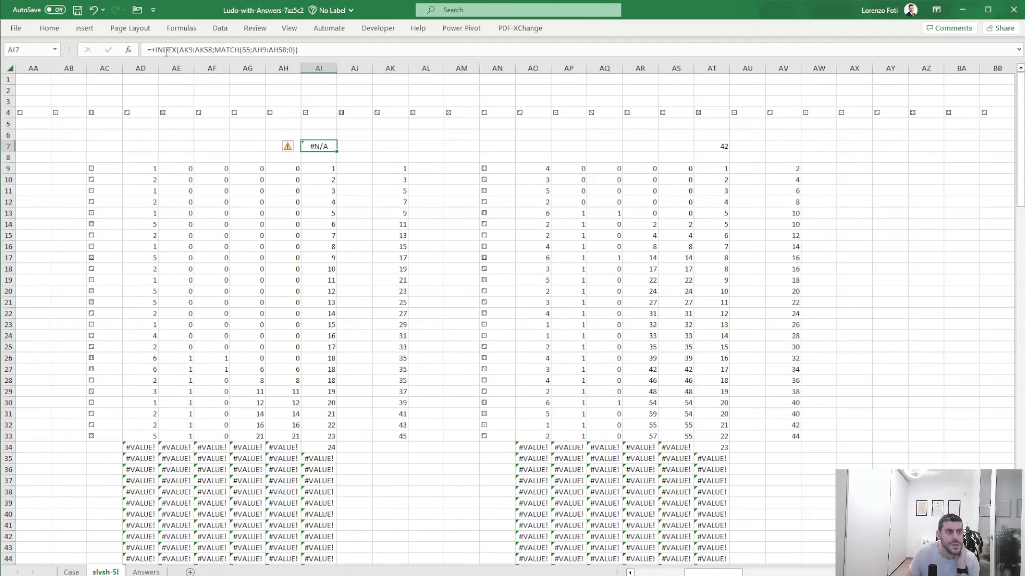
{"action": "left_click", "coordinate": [157, 50]}
{"action": "type", "text": "ifer"}
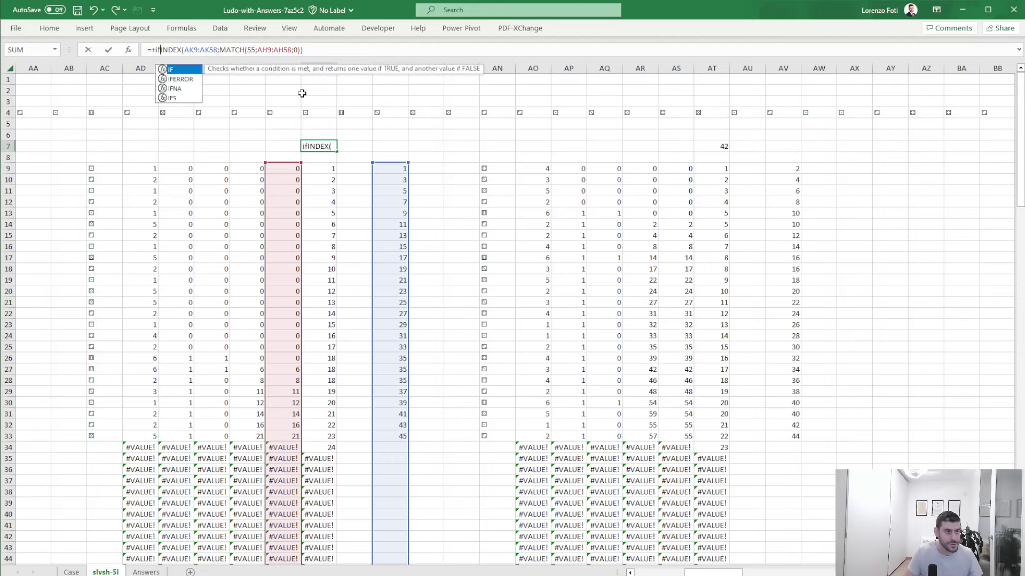
{"action": "key", "text": "Tab"}
{"action": "left_click", "coordinate": [354, 48]}
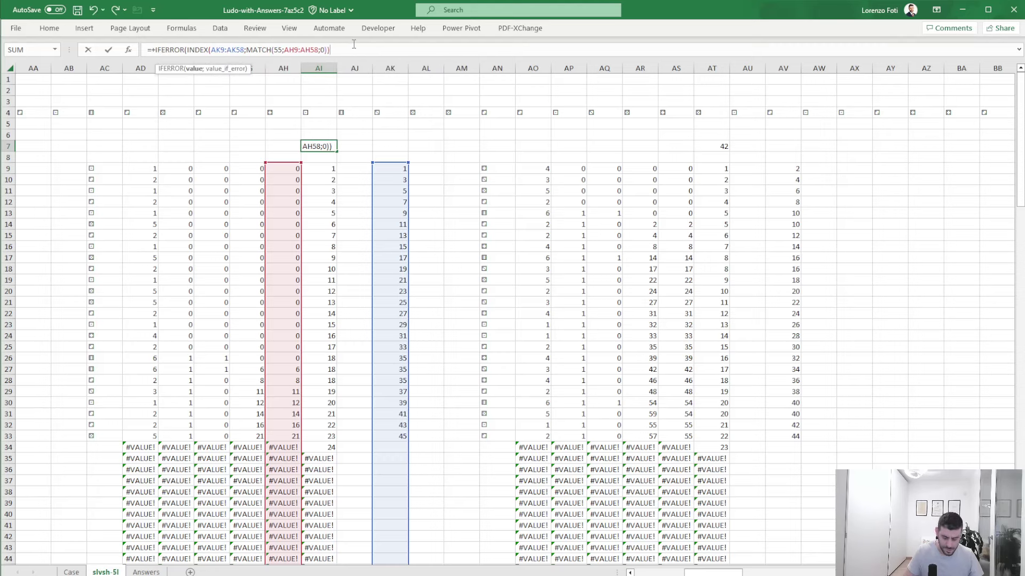
{"action": "type", "text": ";999)"}
{"action": "key", "text": "ctrl+Return"}
{"action": "key", "text": "ctrl+c"}
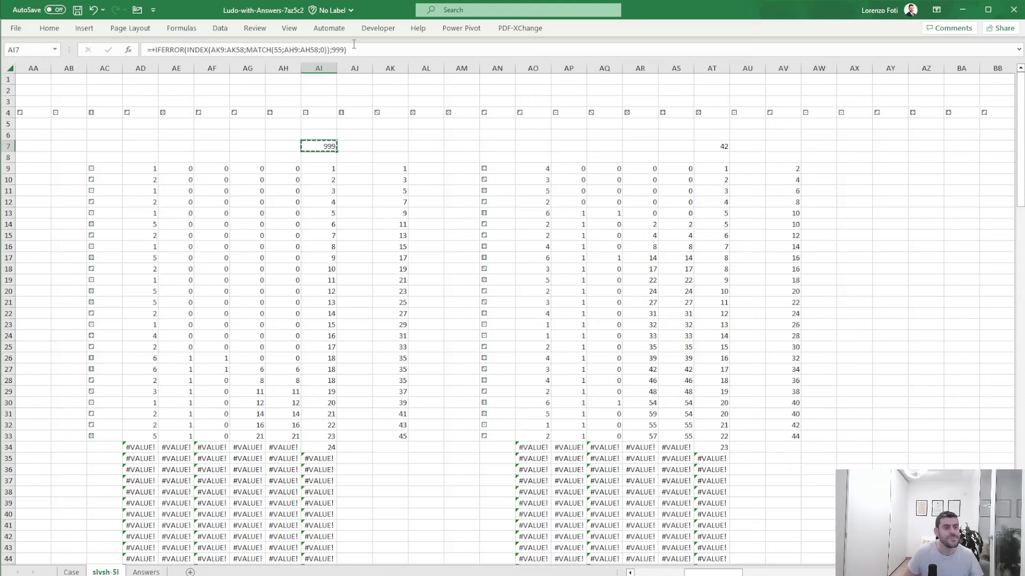
{"action": "key", "text": "ctrl+Right"}
{"action": "key", "text": "ctrl+v"}
{"action": "key", "text": "ctrl+Left"}
{"action": "key", "text": "ctrl+Left"}
{"action": "key", "text": "ctrl+Left"}
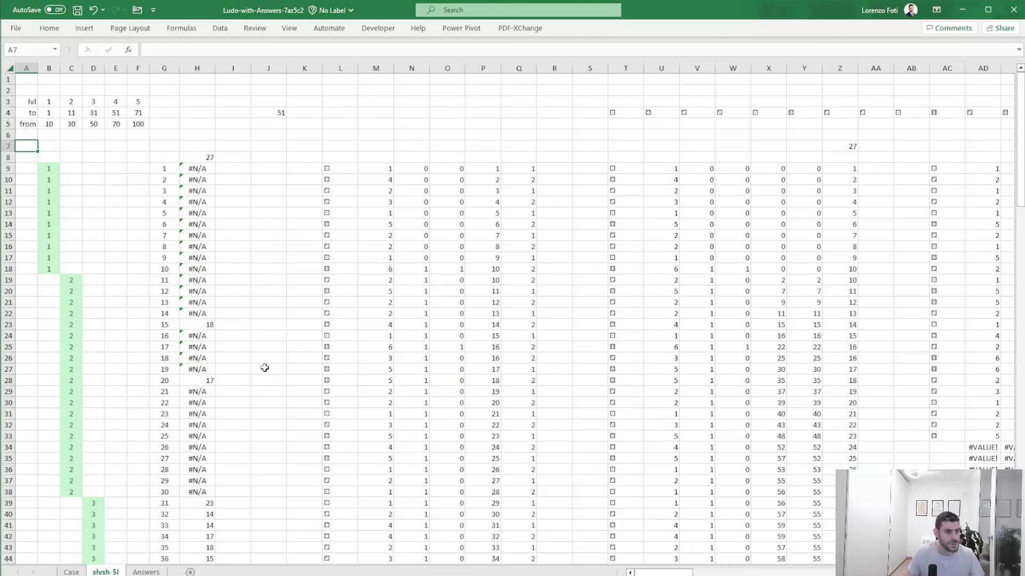
Paste the level 4 results H59:H78 as values into the Case sheet's E117
{"action": "scroll", "coordinate": [250, 349], "scroll_direction": "down", "scroll_amount": 13}
{"action": "left_click_drag", "start_coordinate": [200, 294], "coordinate": [214, 506]}
{"action": "key", "text": "ctrl+c"}
{"action": "left_click", "coordinate": [71, 572]}
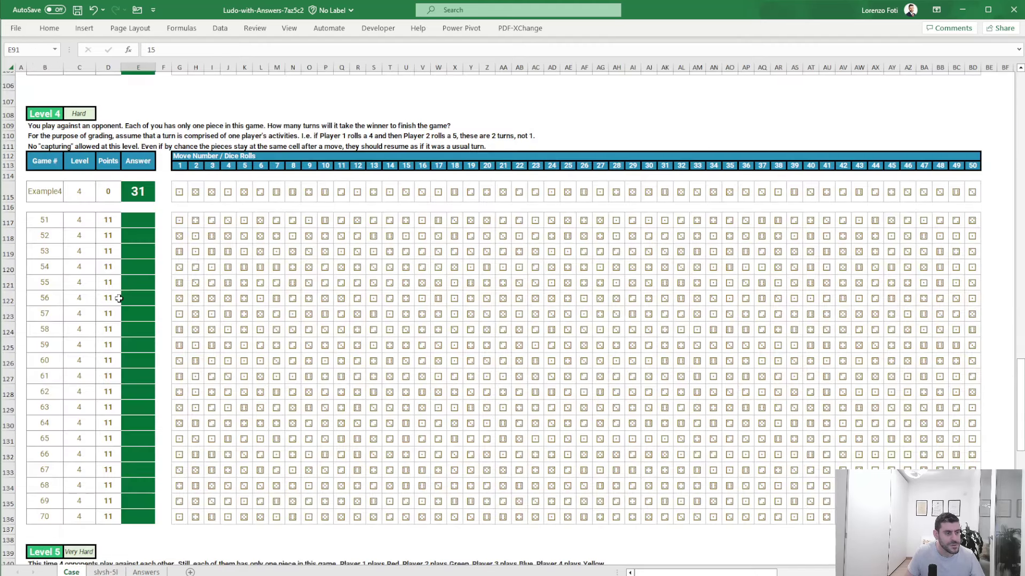
{"action": "right_click", "coordinate": [132, 223]}
{"action": "left_click", "coordinate": [172, 290]}
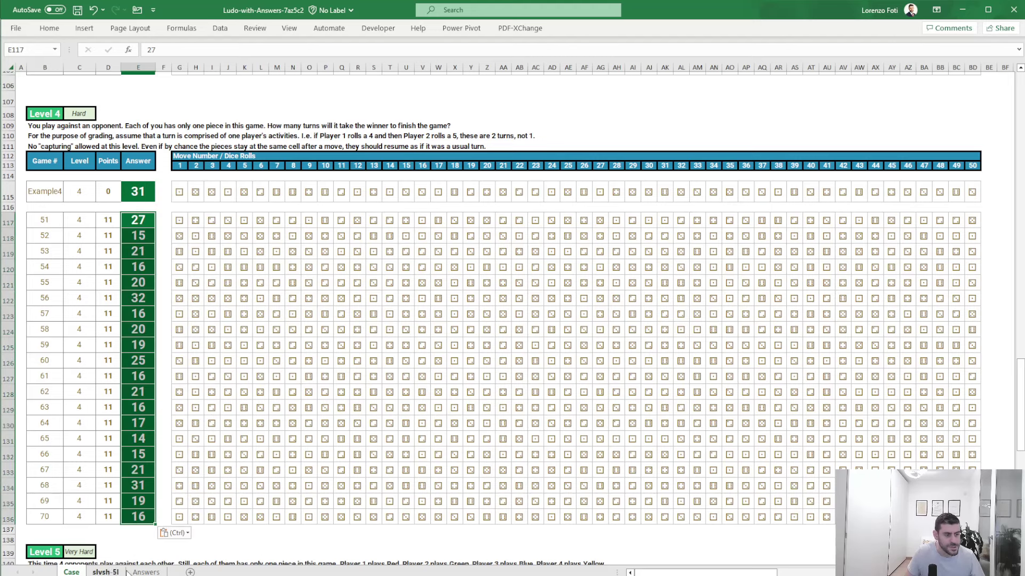
Compare the Case answers with the Answers sheet, where game 51 shows 42 versus 27
{"action": "left_click", "coordinate": [146, 572]}
{"action": "scroll", "coordinate": [139, 507], "scroll_direction": "up", "scroll_amount": 15}
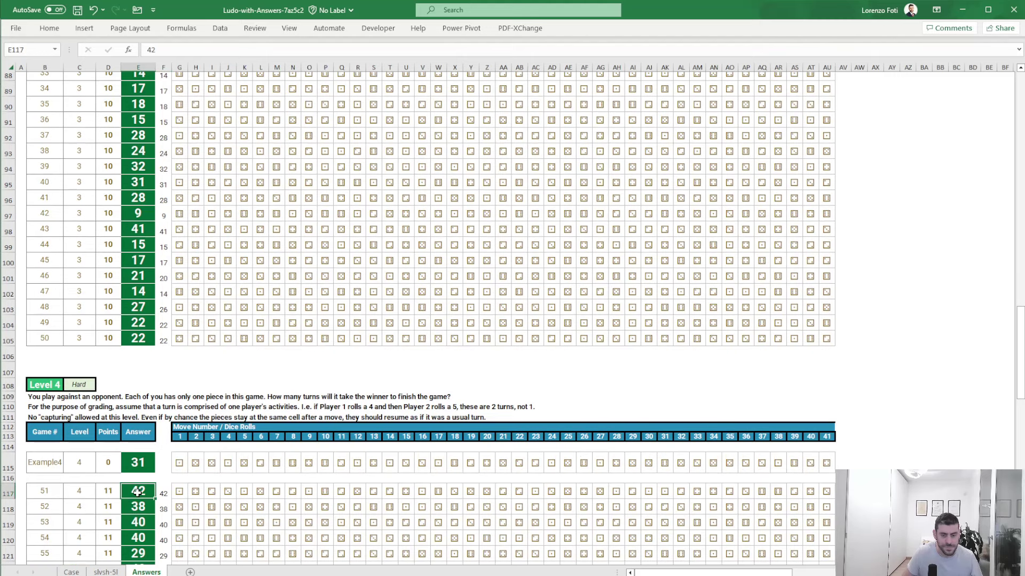
{"action": "scroll", "coordinate": [137, 492], "scroll_direction": "down", "scroll_amount": 5}
{"action": "key", "text": "ctrl+v"}
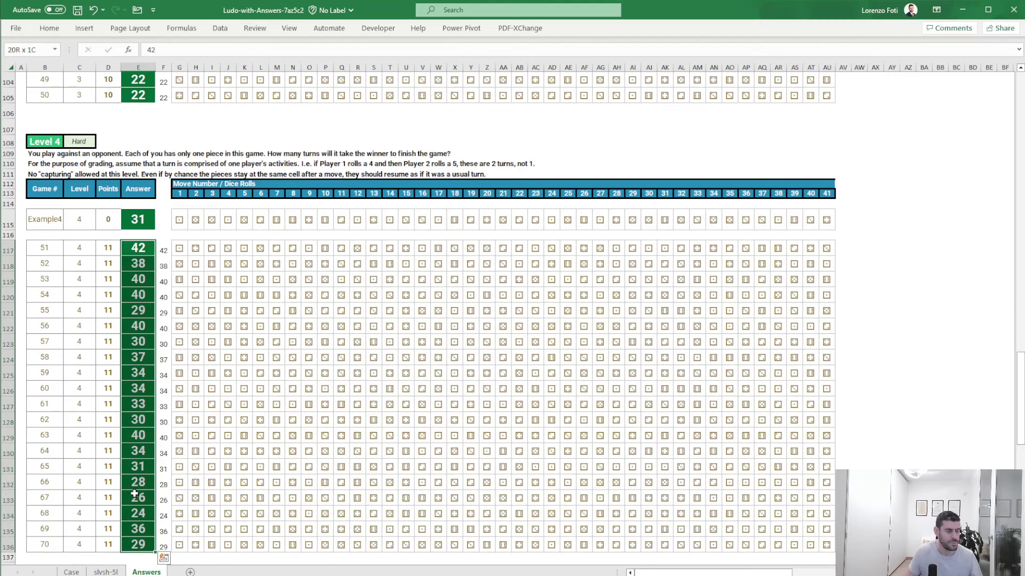
{"action": "left_click", "coordinate": [76, 572]}
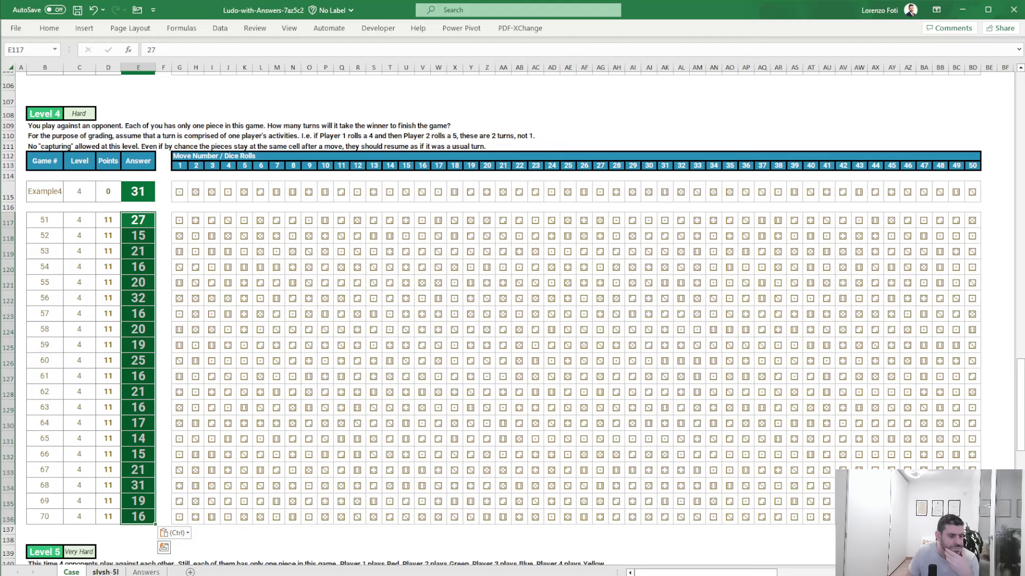
{"action": "left_click", "coordinate": [146, 571]}
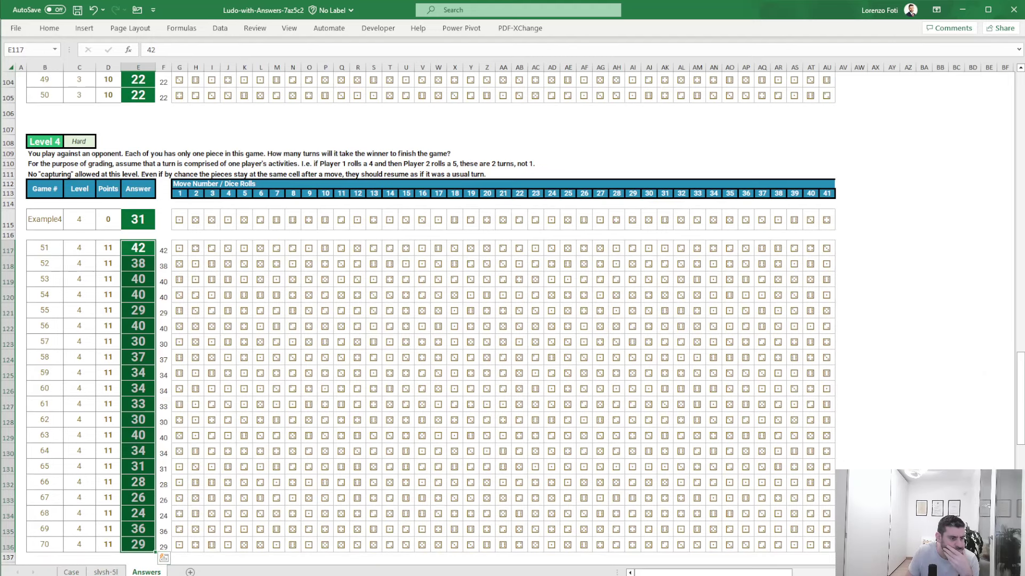
{"action": "left_click", "coordinate": [72, 572]}
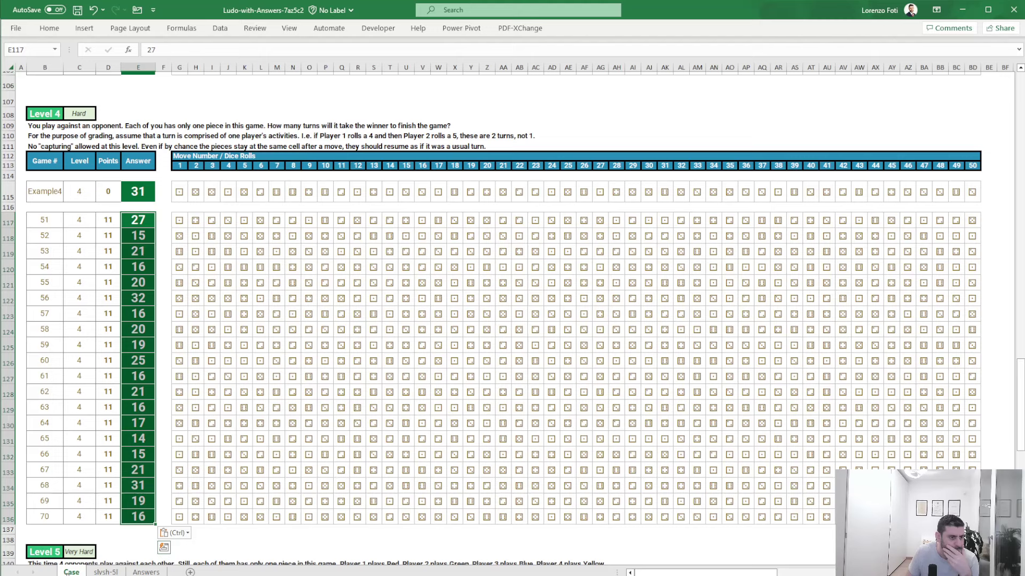
{"action": "left_click", "coordinate": [135, 571]}
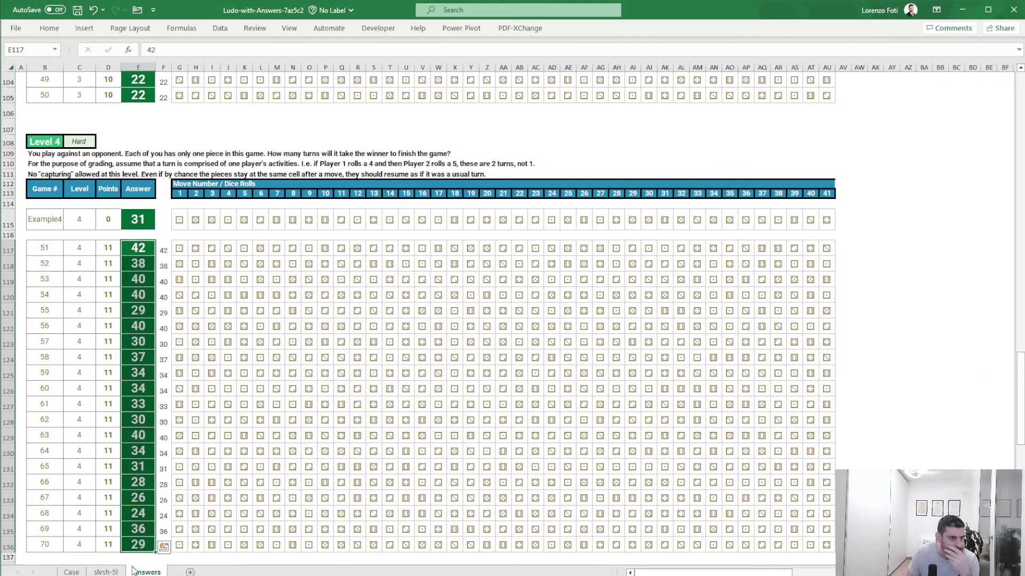
{"action": "left_click", "coordinate": [106, 572]}
{"action": "scroll", "coordinate": [236, 474], "scroll_direction": "up", "scroll_amount": 13}
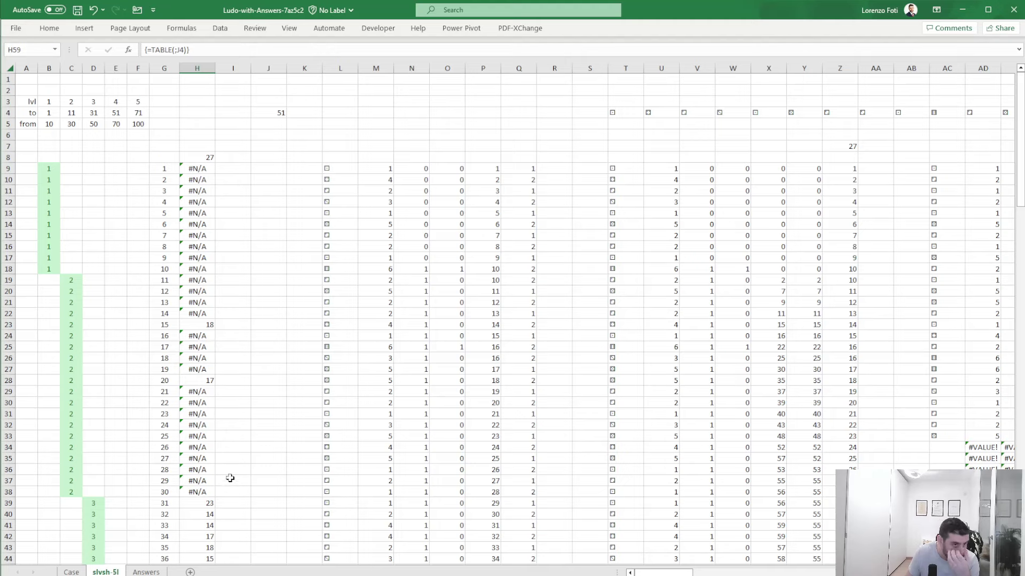
Switch the simulated game in J4 back to Example4 and review row 7's finish turns
{"action": "left_click", "coordinate": [269, 113]}
{"action": "type", "text": "Example4"}
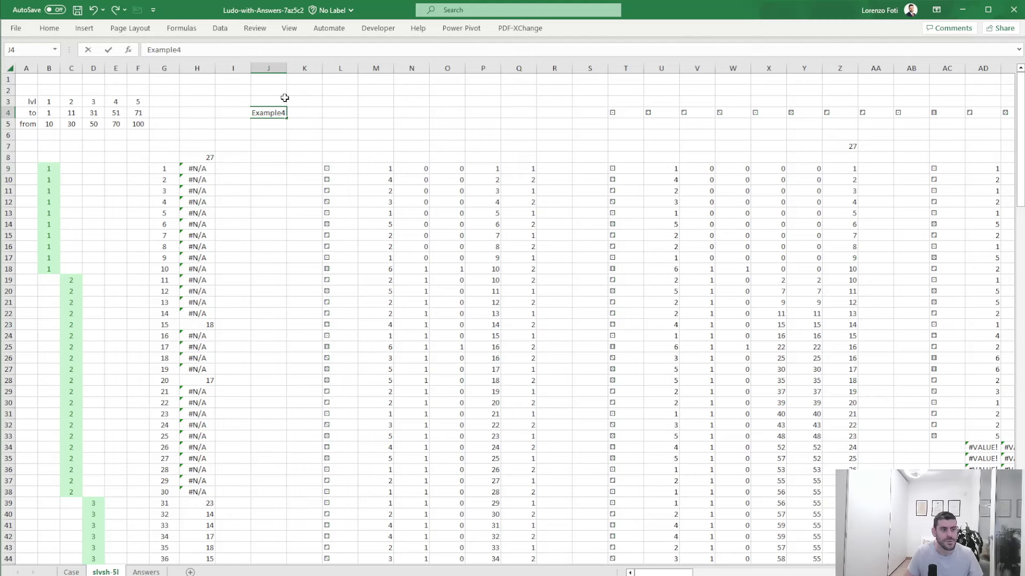
{"action": "key", "text": "Return"}
{"action": "left_click_drag", "start_coordinate": [849, 280], "coordinate": [1009, 246]}
{"action": "left_click", "coordinate": [358, 202]}
{"action": "left_click_drag", "start_coordinate": [176, 202], "coordinate": [70, 202]}
{"action": "left_click", "coordinate": [189, 168]}
{"action": "left_click_drag", "start_coordinate": [124, 149], "coordinate": [3, 150]}
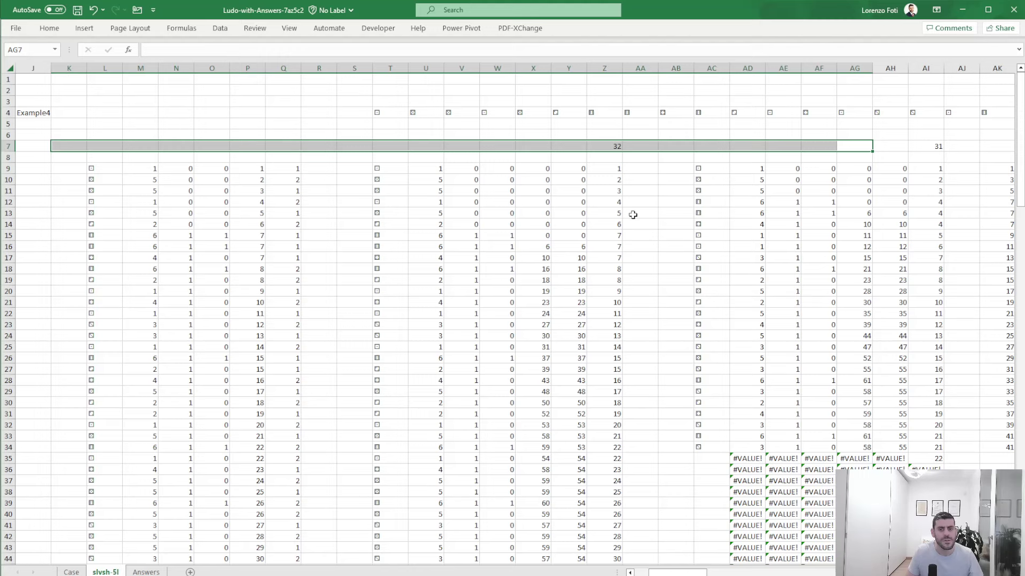
{"action": "left_click_drag", "start_coordinate": [214, 436], "coordinate": [5, 392]}
{"action": "key", "text": "ctrl+z"}
Change H8's formula to =+MIN(AI7:AT7) so it returns 31
{"action": "left_click", "coordinate": [215, 50]}
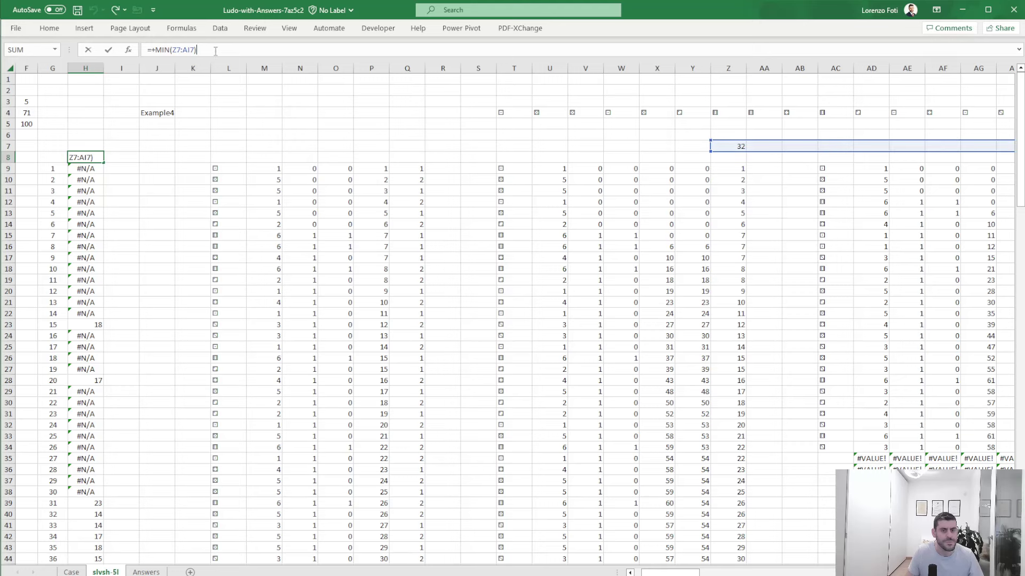
{"action": "left_click_drag", "start_coordinate": [669, 572], "coordinate": [698, 570]}
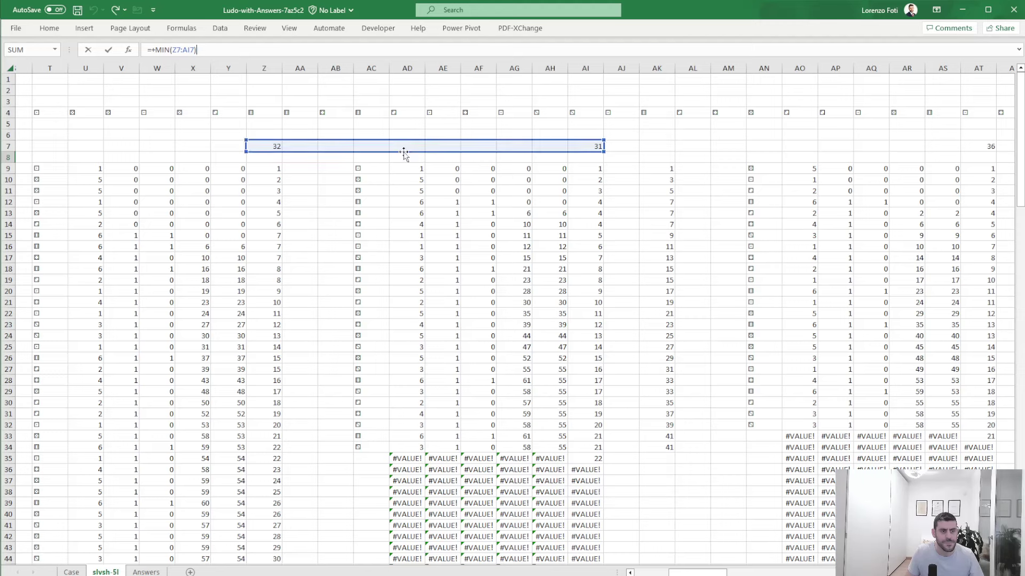
{"action": "left_click_drag", "start_coordinate": [402, 151], "coordinate": [748, 144]}
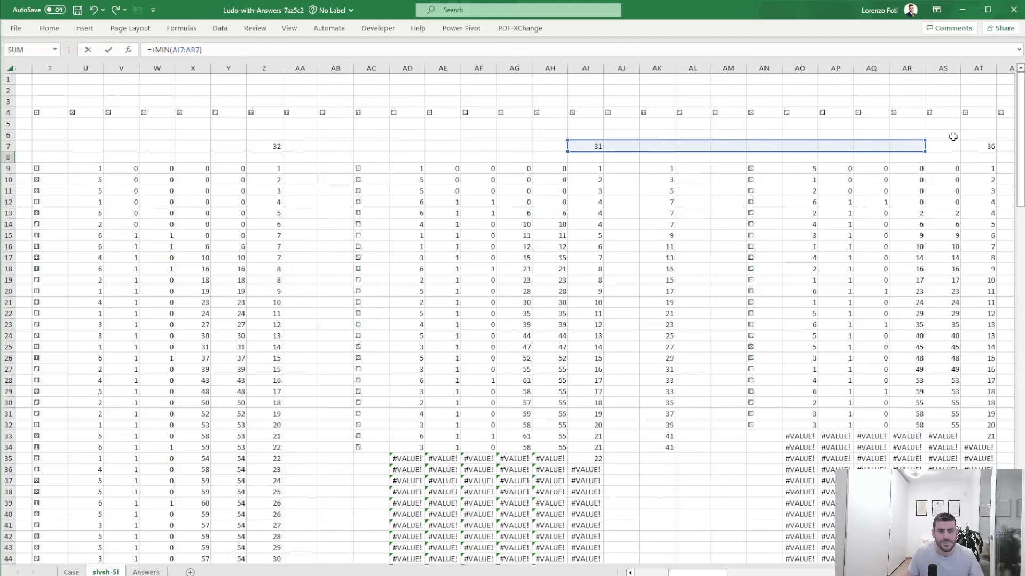
{"action": "left_click_drag", "start_coordinate": [924, 152], "coordinate": [984, 153]}
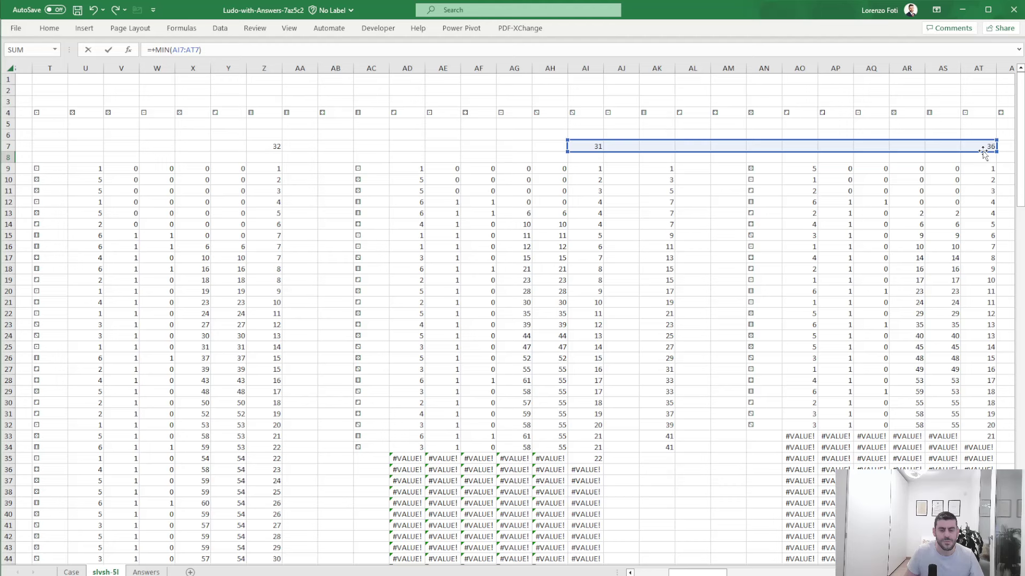
{"action": "key", "text": "Return"}
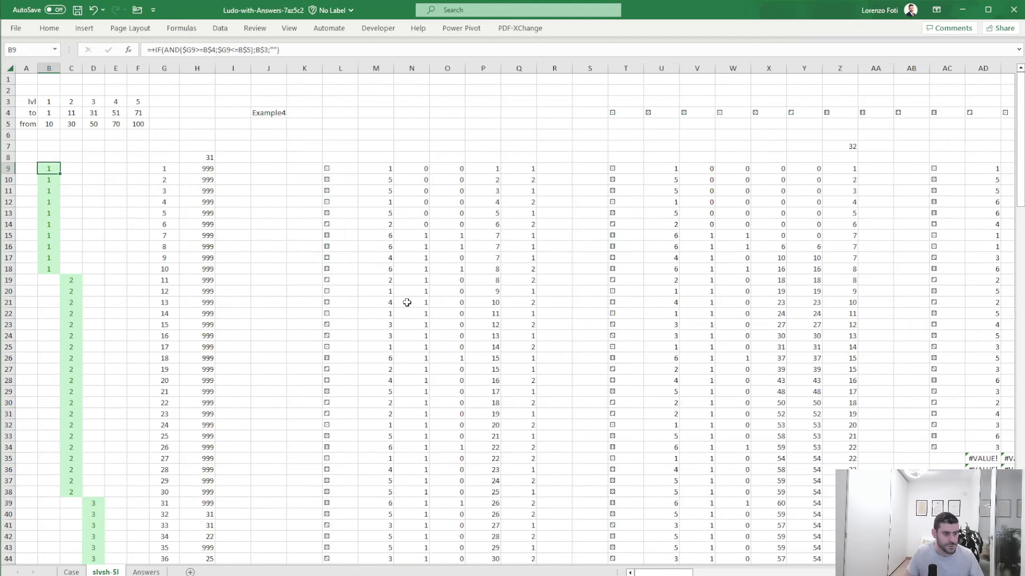
Copy the level 4 turn counts H59:H78 and paste them into the Answers sheet's E117:E136
{"action": "scroll", "coordinate": [292, 432], "scroll_direction": "down", "scroll_amount": 4}
{"action": "scroll", "coordinate": [292, 431], "scroll_direction": "down", "scroll_amount": 8}
{"action": "left_click_drag", "start_coordinate": [208, 293], "coordinate": [198, 503]}
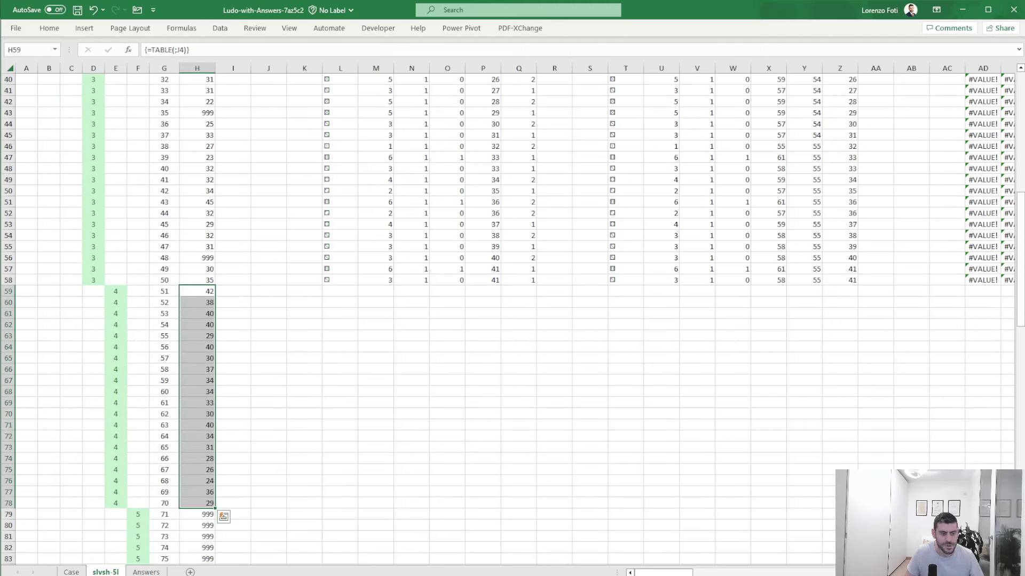
{"action": "key", "text": "ctrl+c"}
{"action": "key", "text": "ctrl+Page_Down"}
{"action": "key", "text": "ctrl+v"}
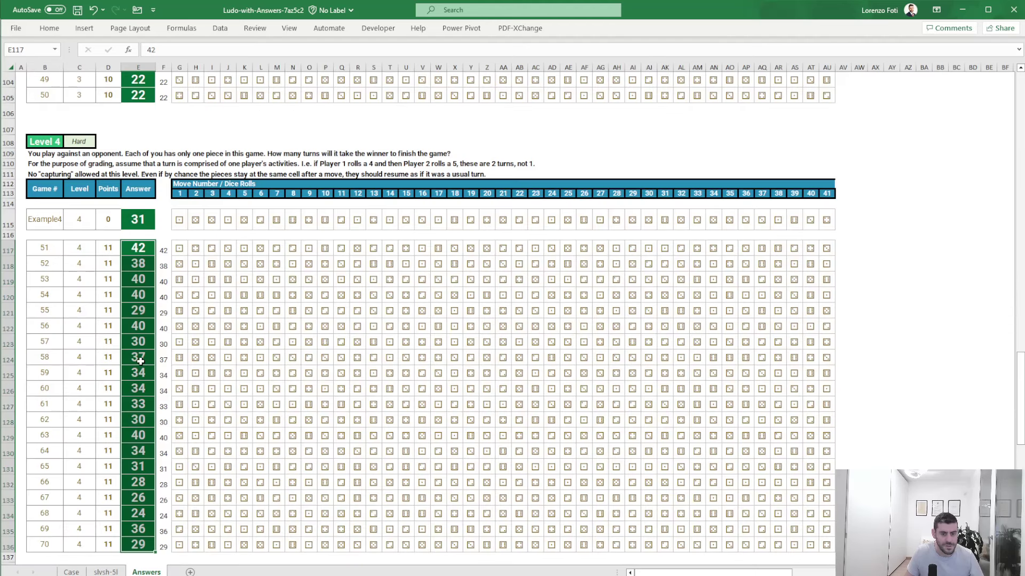
{"action": "left_click", "coordinate": [106, 571]}
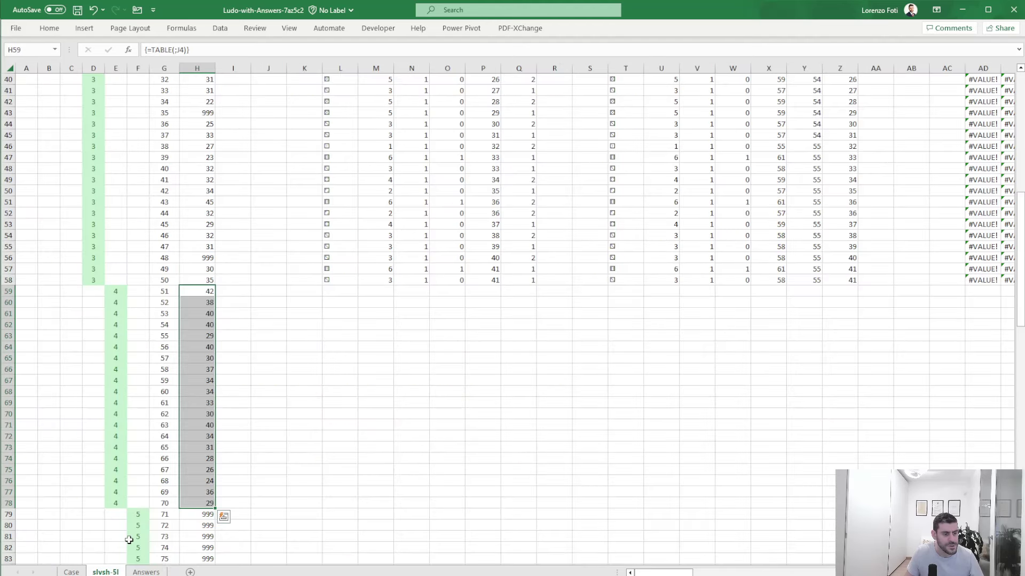
Paste the turn counts as values into the Case sheet's Level 4 Answer cells from E117
{"action": "left_click", "coordinate": [71, 572]}
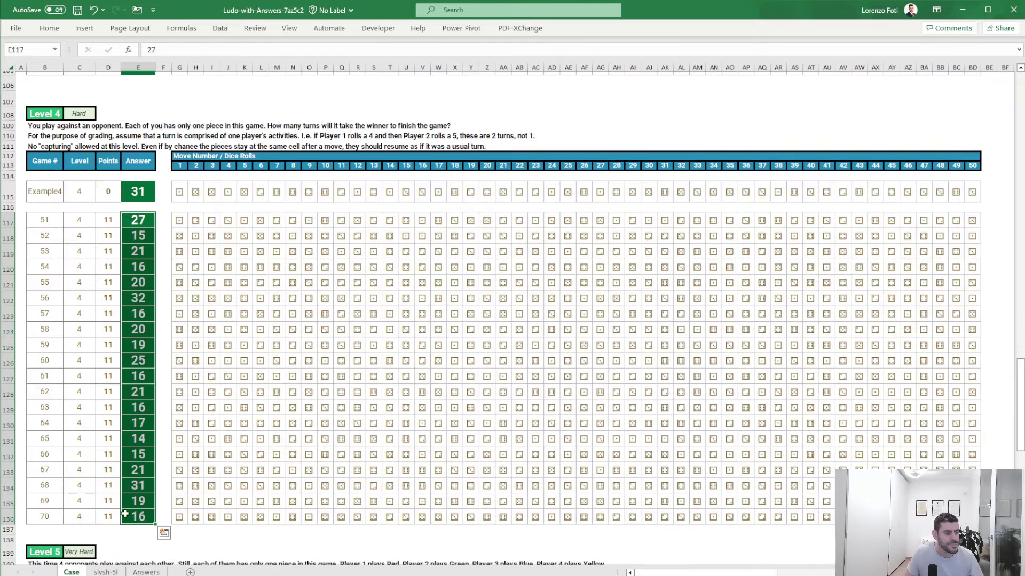
{"action": "scroll", "coordinate": [143, 404], "scroll_direction": "down", "scroll_amount": 6}
{"action": "scroll", "coordinate": [136, 368], "scroll_direction": "up", "scroll_amount": 5}
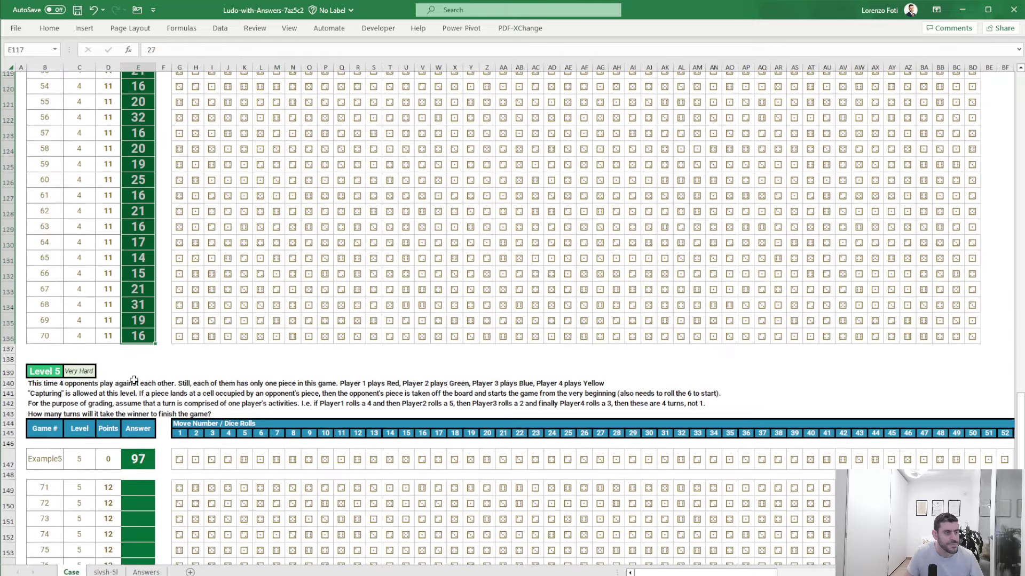
{"action": "right_click", "coordinate": [143, 135]}
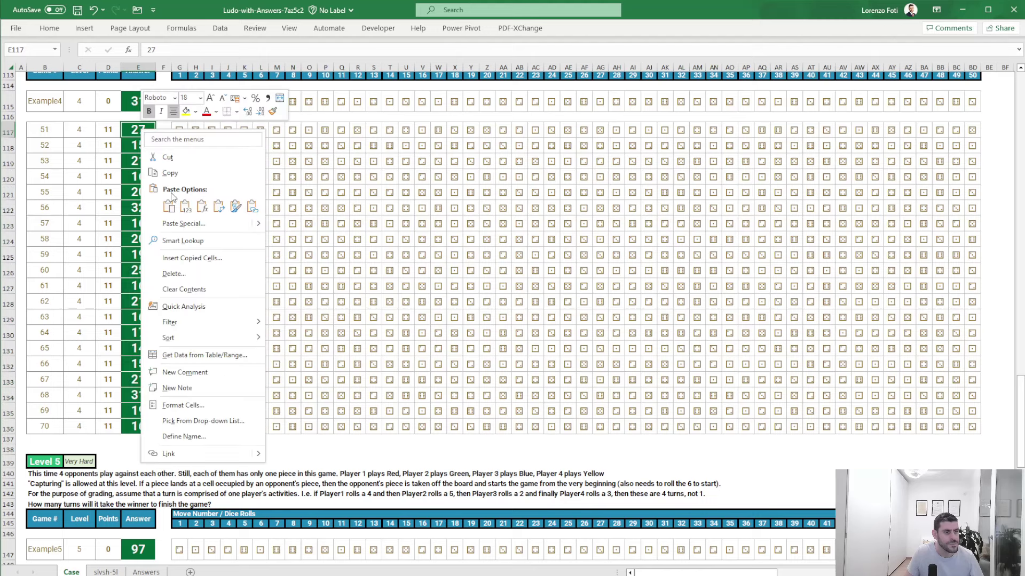
{"action": "left_click", "coordinate": [181, 179]}
{"action": "left_click", "coordinate": [136, 238]}
{"action": "scroll", "coordinate": [151, 263], "scroll_direction": "down", "scroll_amount": 5}
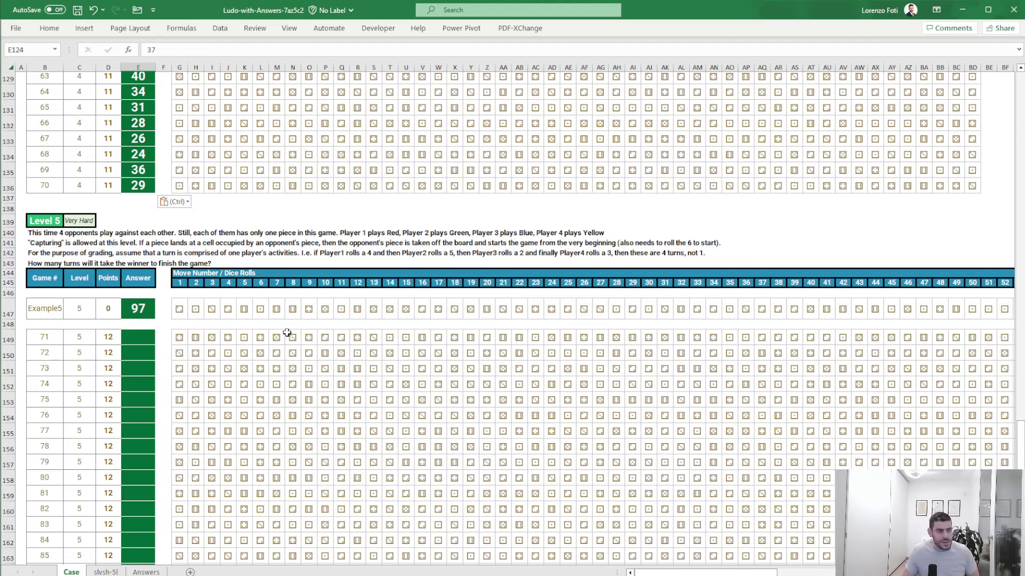
Review the move formulas in row 17 of the slvsh-5l sheet
{"action": "left_click", "coordinate": [102, 573]}
{"action": "scroll", "coordinate": [510, 267], "scroll_direction": "up", "scroll_amount": 8}
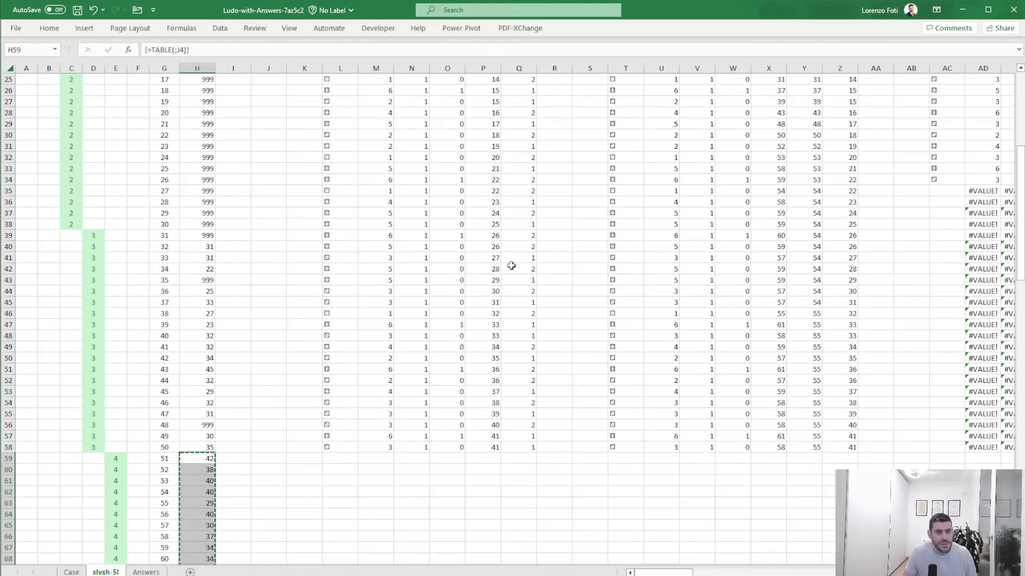
{"action": "scroll", "coordinate": [511, 266], "scroll_direction": "up", "scroll_amount": 2}
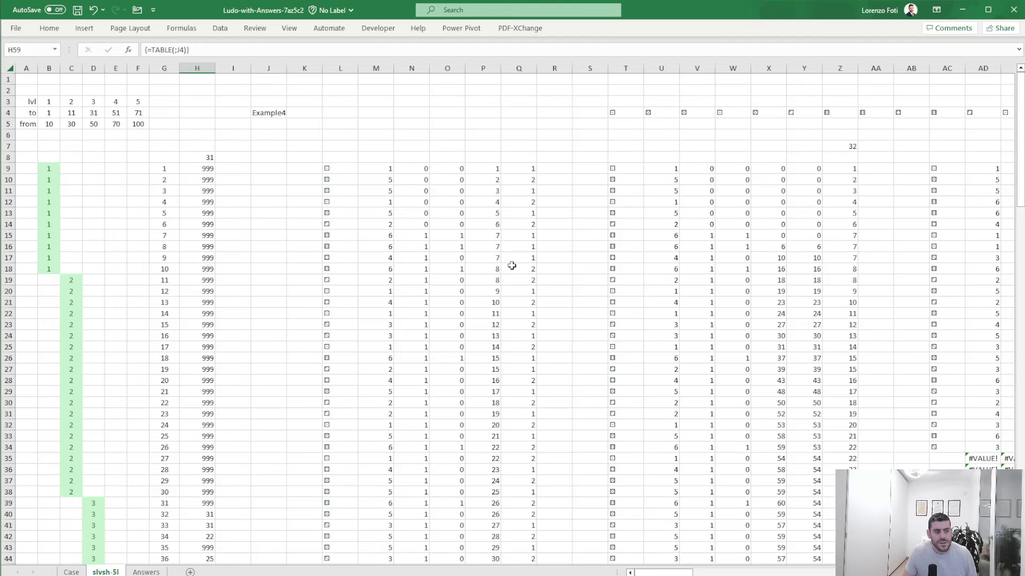
{"action": "left_click_drag", "start_coordinate": [496, 258], "coordinate": [567, 258]}
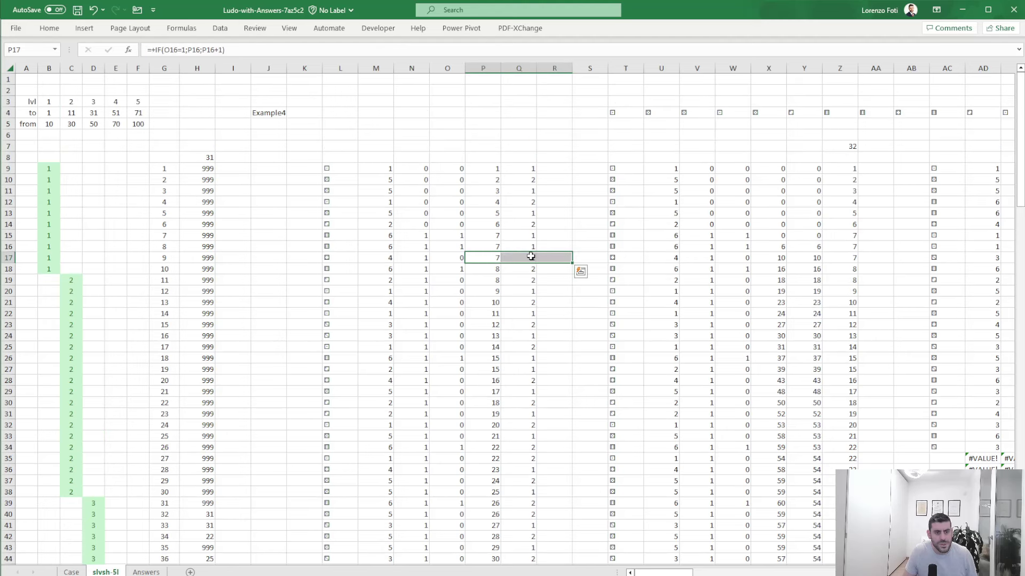
{"action": "left_click_drag", "start_coordinate": [840, 247], "coordinate": [950, 259]}
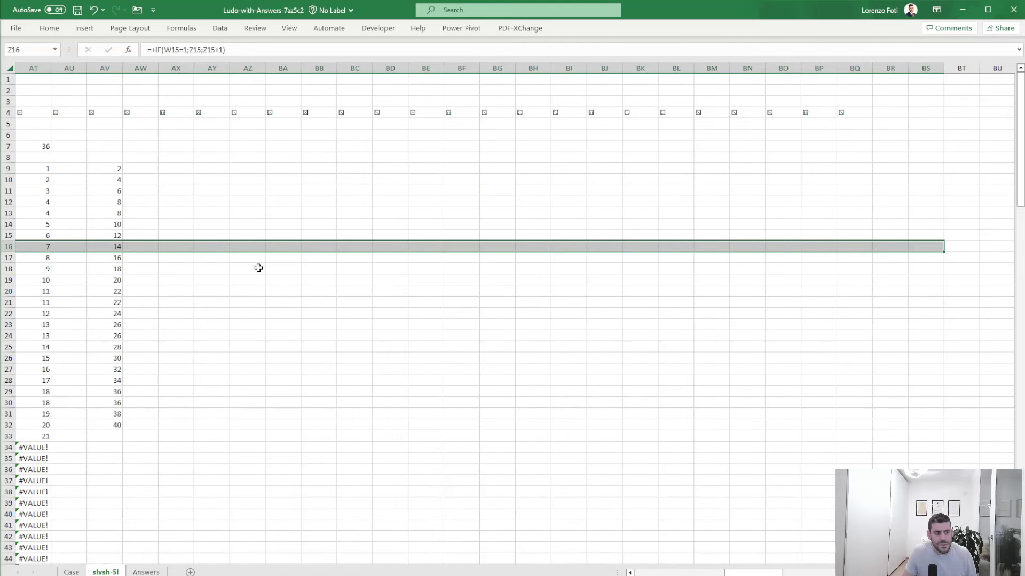
{"action": "left_click_drag", "start_coordinate": [172, 358], "coordinate": [2, 363]}
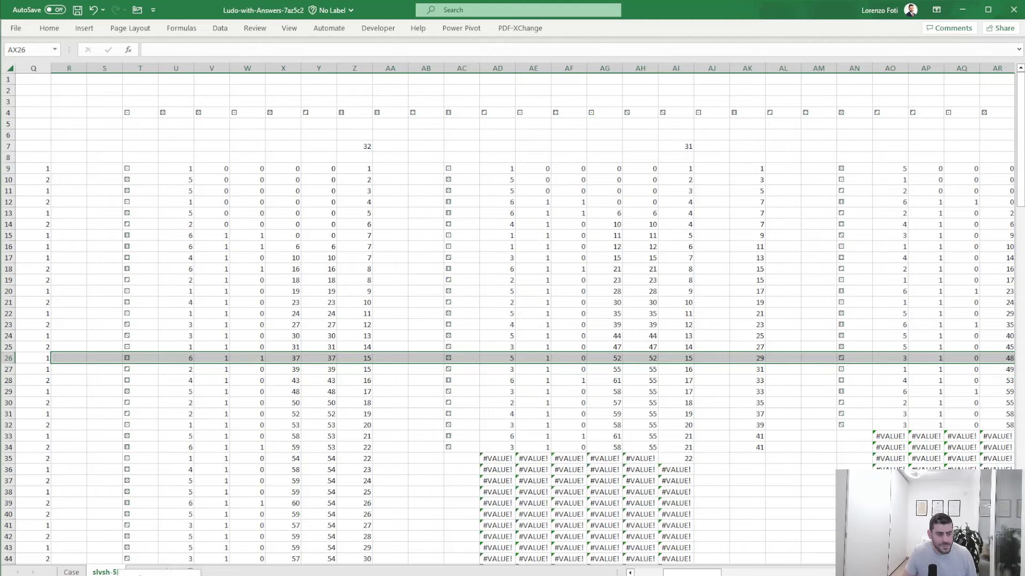
Duplicate the slvsh-5l sheet with Move or Copy, creating slvsh-5l (2)
{"action": "key", "text": "alt+e"}
{"action": "key", "text": "m"}
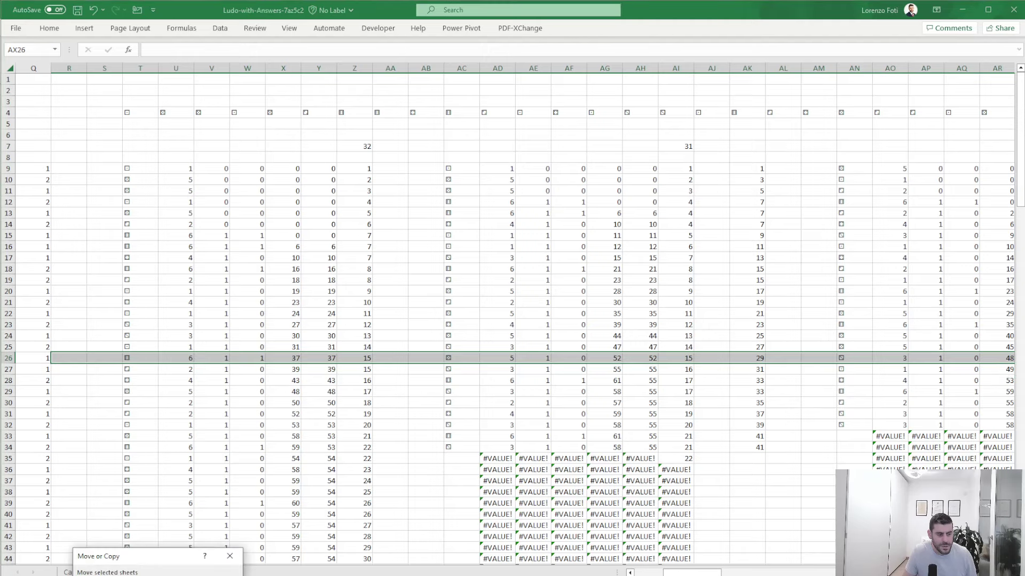
{"action": "key", "text": "Escape"}
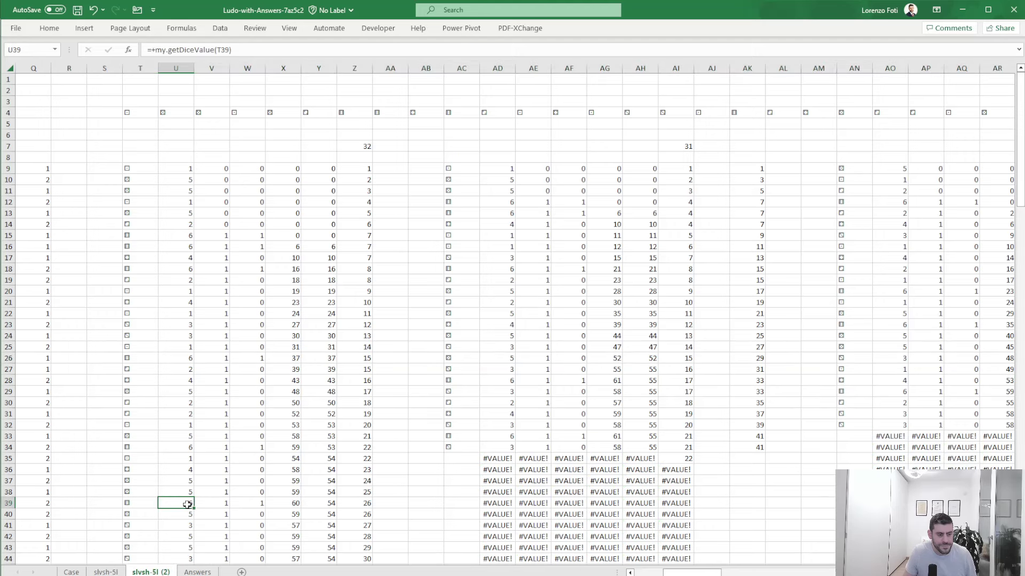
{"action": "left_click_drag", "start_coordinate": [69, 503], "coordinate": [26, 269]}
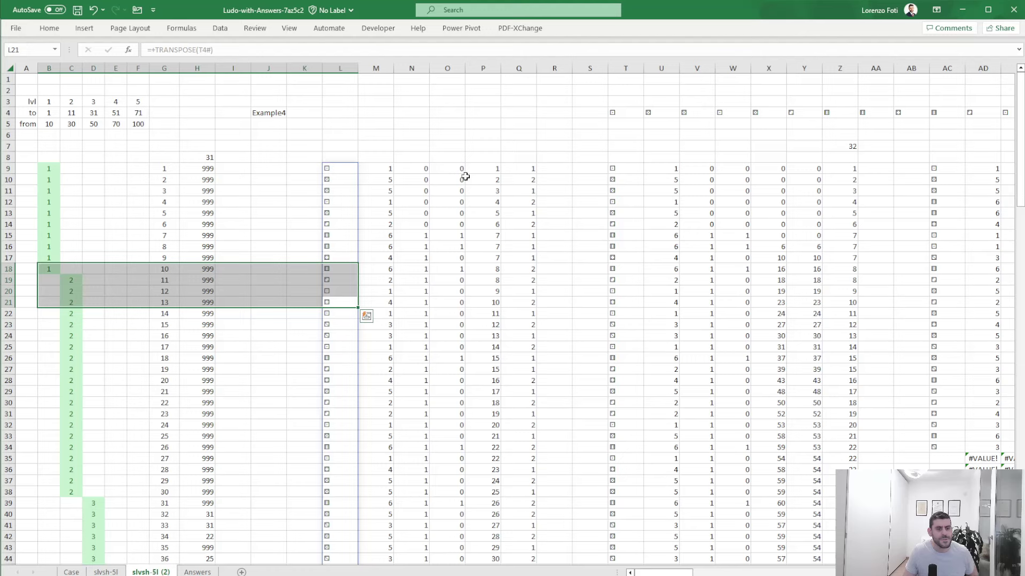
Change the game label in J4 to Example5
{"action": "left_click", "coordinate": [264, 111]}
{"action": "left_click", "coordinate": [247, 49]}
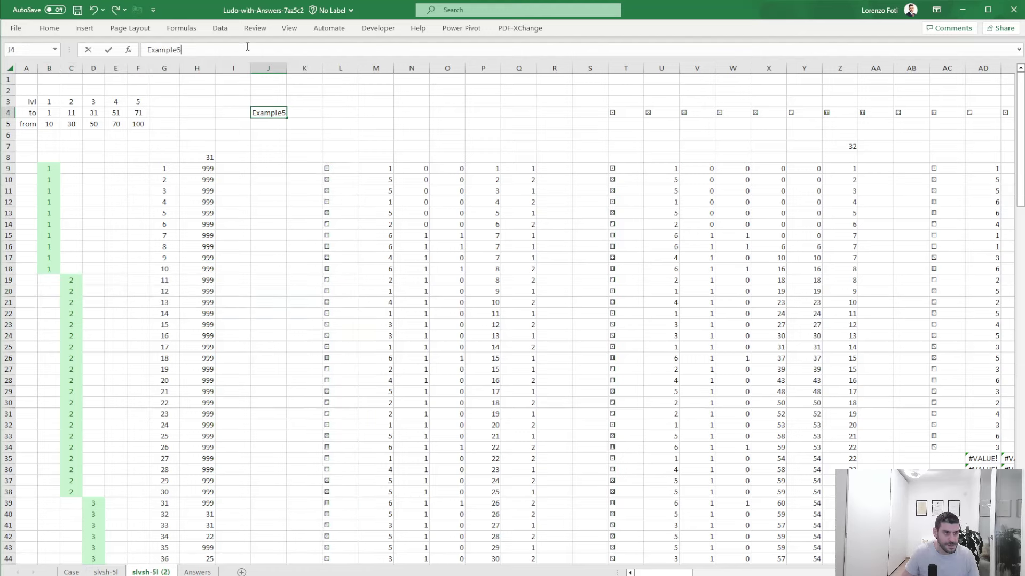
{"action": "key", "text": "Return"}
{"action": "key", "text": "Return"}
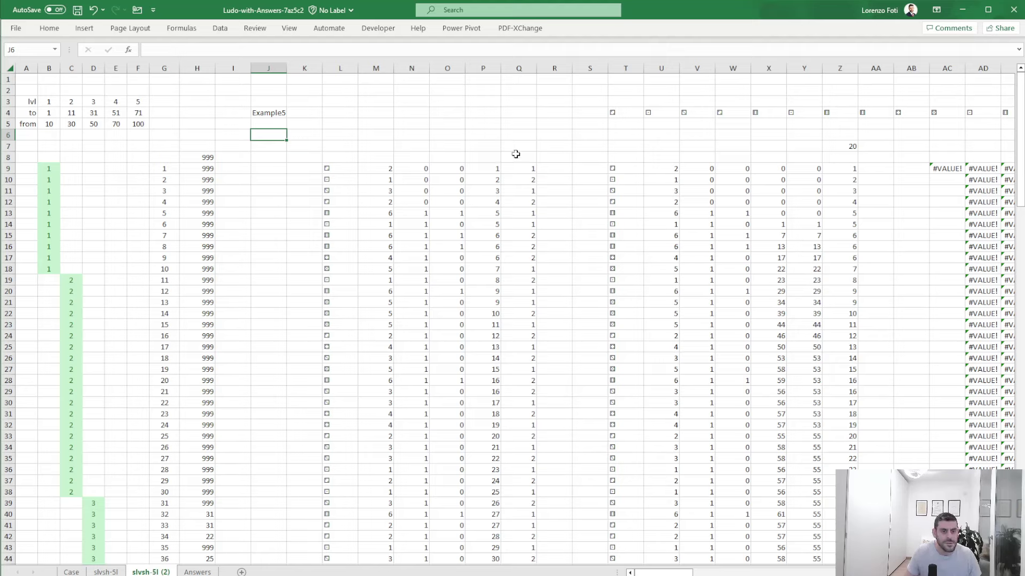
{"action": "left_click", "coordinate": [520, 180]}
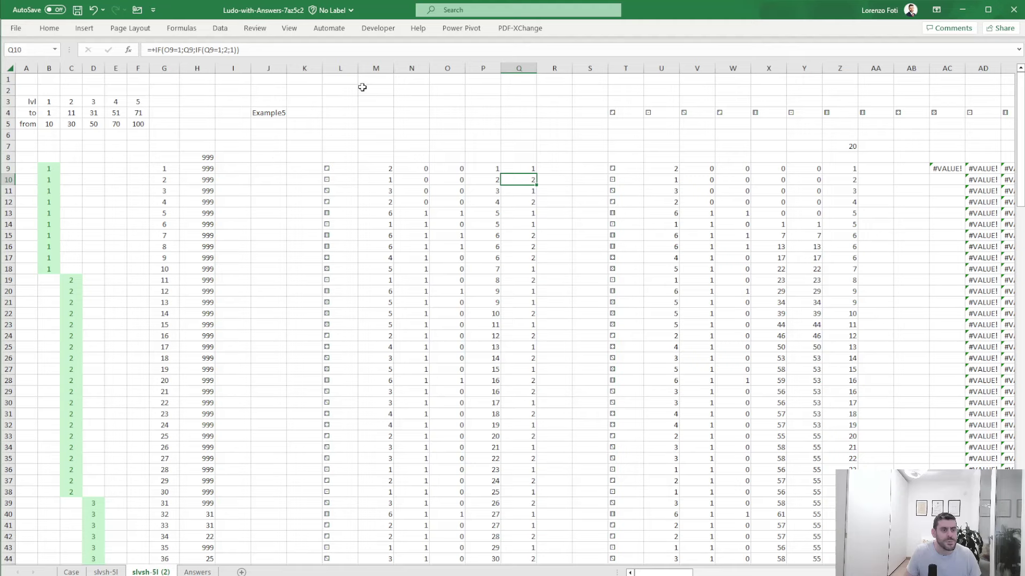
Enter 1, 2, 3, 4 into M2:P2
{"action": "left_click", "coordinate": [362, 88]}
{"action": "type", "text": "10"}
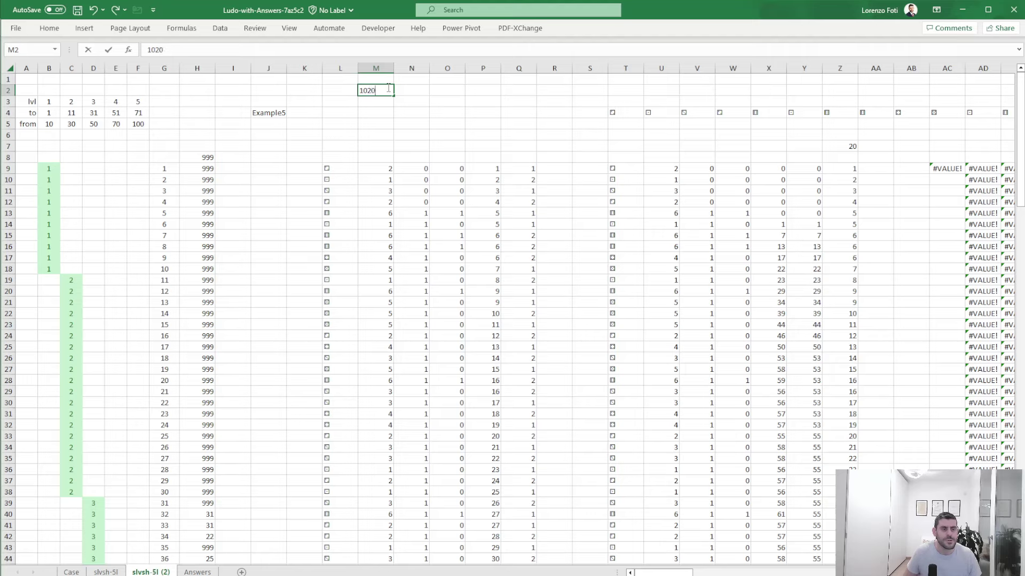
{"action": "type", "text": "20"}
{"action": "key", "text": "BackSpace"}
{"action": "key", "text": "BackSpace"}
{"action": "key", "text": "BackSpace"}
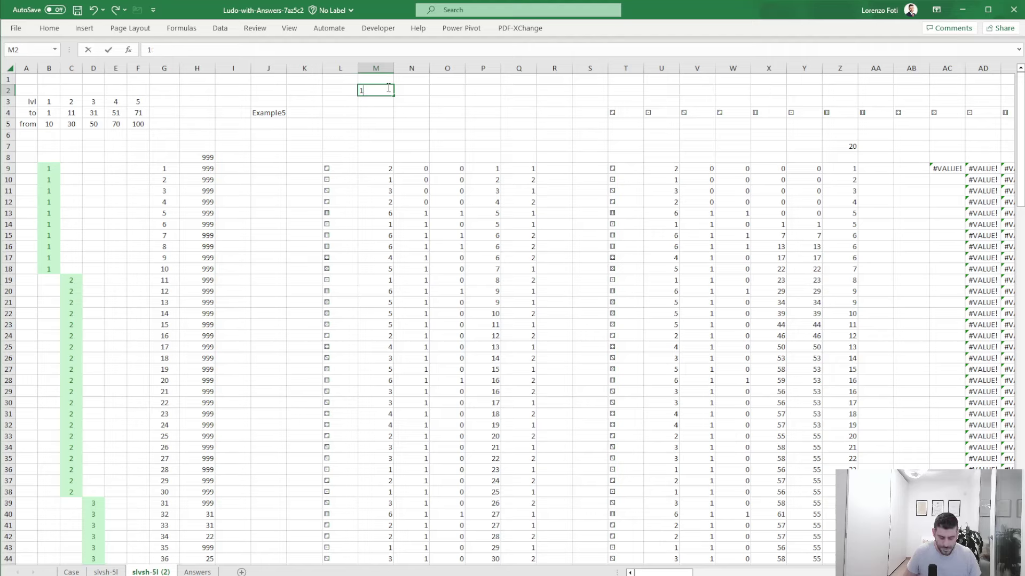
{"action": "key", "text": "Tab"}
{"action": "type", "text": "2"}
{"action": "key", "text": "Tab"}
{"action": "type", "text": "3"}
{"action": "key", "text": "Tab"}
{"action": "type", "text": "4"}
{"action": "key", "text": "Return"}
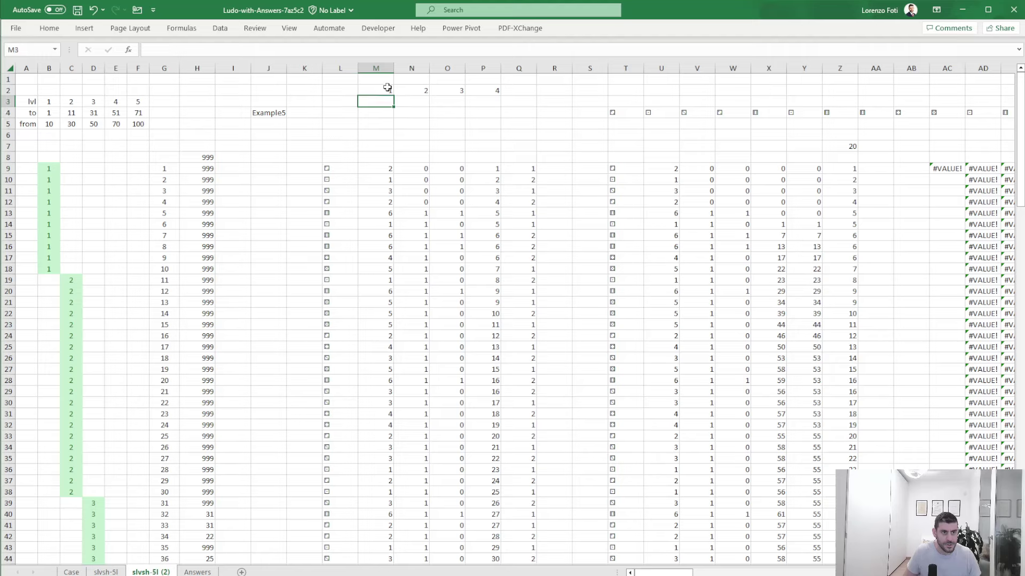
Enter 2, 3, 4, 1 into M3:P3 as the next-player row
{"action": "type", "text": "2"}
{"action": "key", "text": "Tab"}
{"action": "type", "text": "3"}
{"action": "key", "text": "Tab"}
{"action": "type", "text": "4"}
{"action": "key", "text": "Tab"}
{"action": "key", "text": "Tab"}
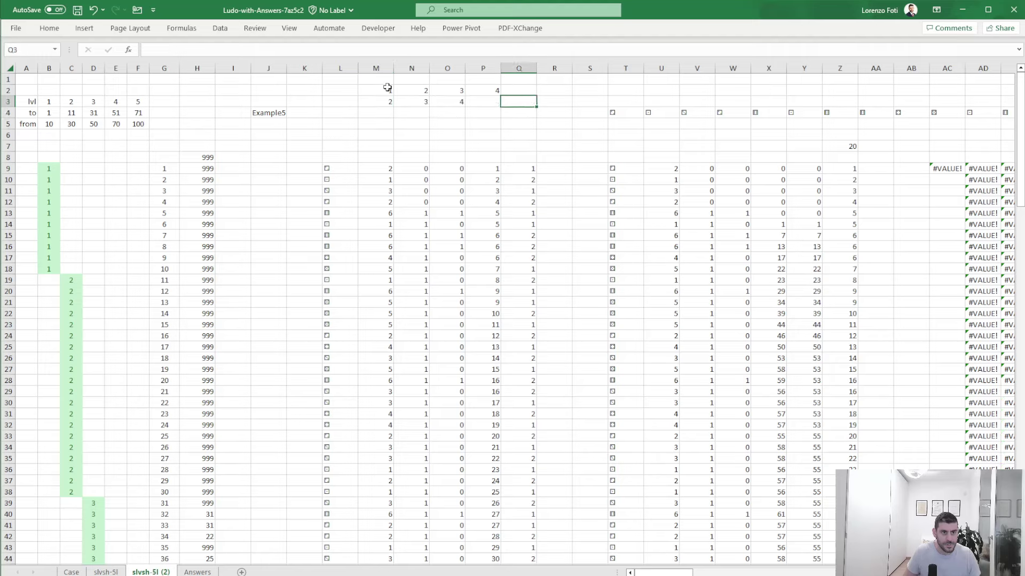
{"action": "key", "text": "Left"}
{"action": "type", "text": "1"}
{"action": "key", "text": "Return"}
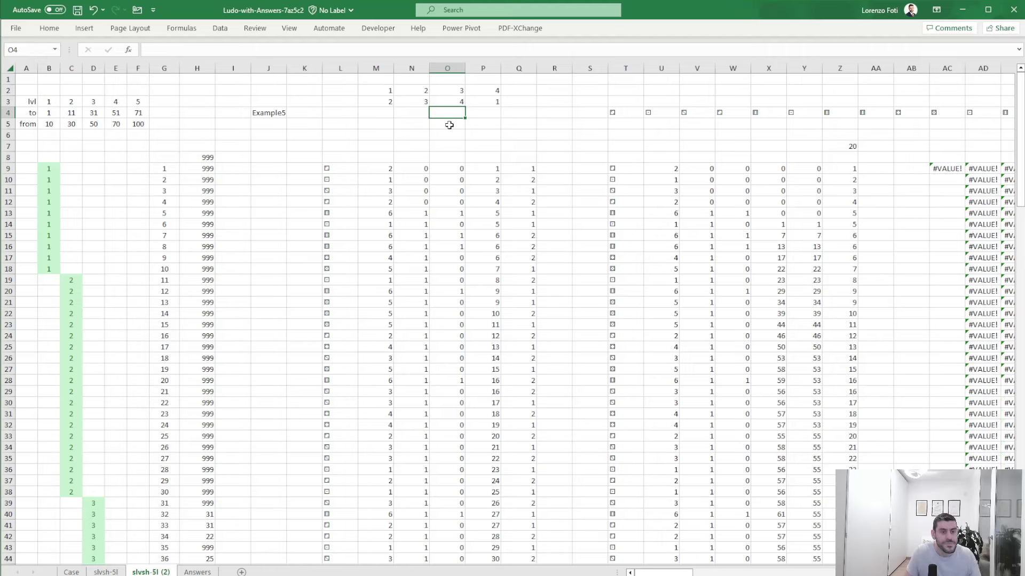
{"action": "left_click", "coordinate": [532, 178]}
Rewrite Q10's player formula as LET(x;Q9+1;IF(x=5;1;x)) so player 5 wraps back to 1
{"action": "double_click", "coordinate": [532, 177]}
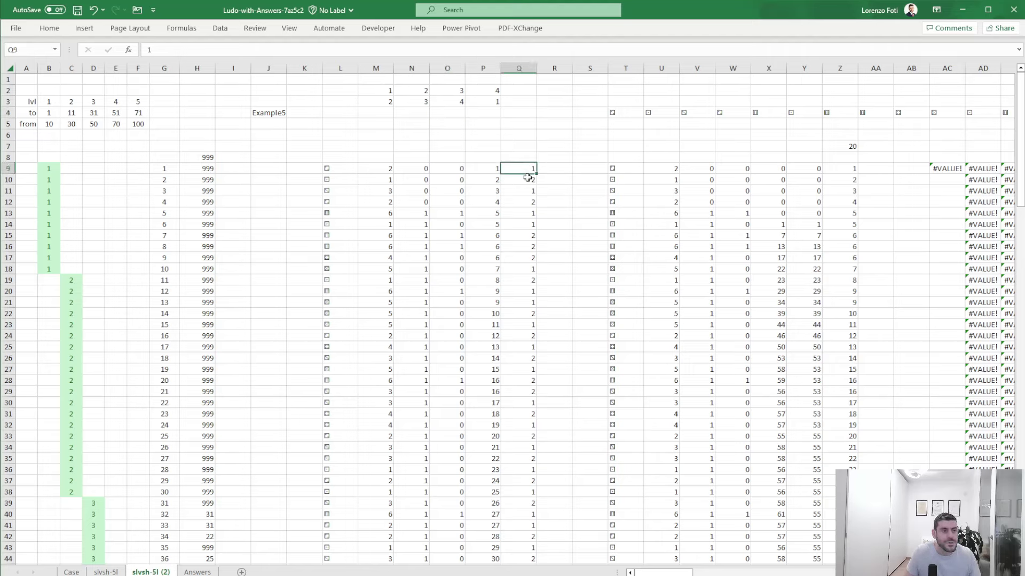
{"action": "left_click", "coordinate": [194, 50]}
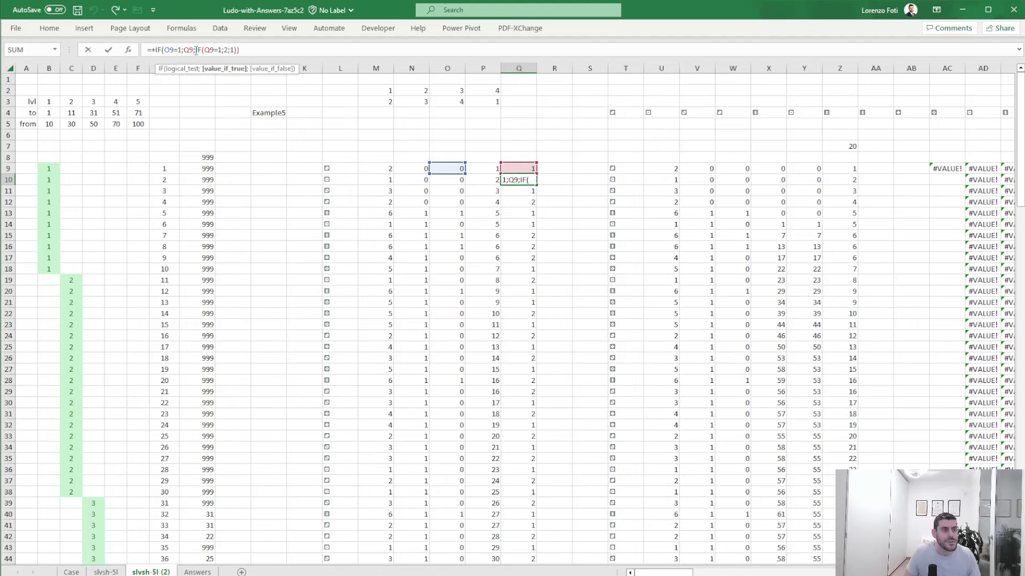
{"action": "left_click", "coordinate": [196, 50]}
{"action": "left_click_drag", "start_coordinate": [196, 50], "coordinate": [237, 50]}
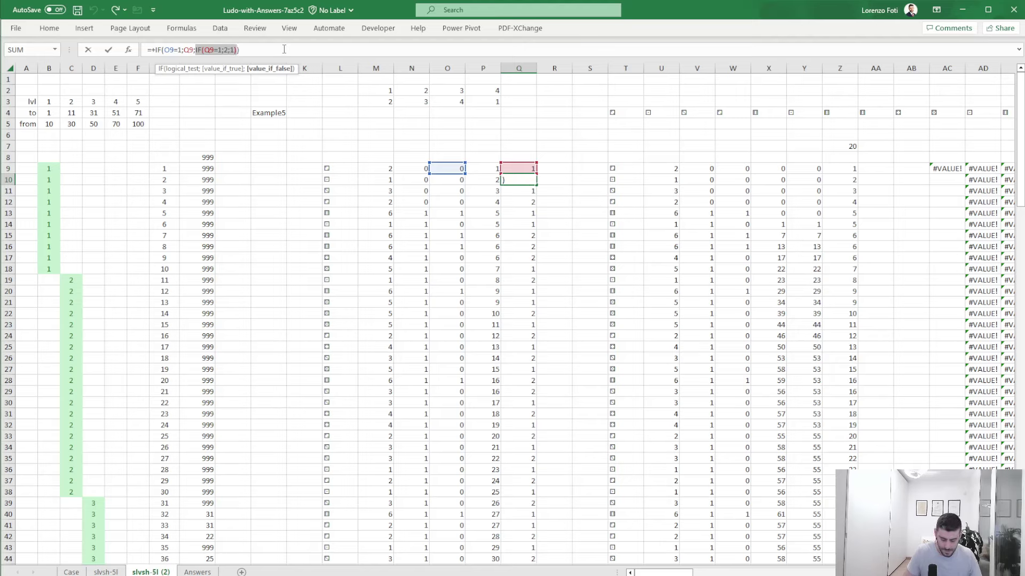
{"action": "type", "text": "let(x"}
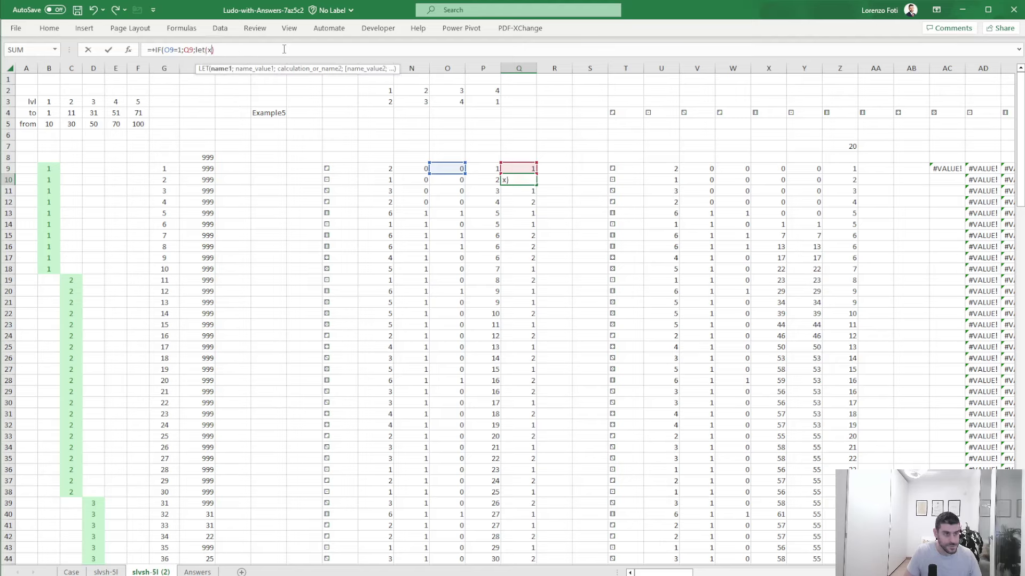
{"action": "type", "text": ";"}
{"action": "left_click", "coordinate": [517, 170]}
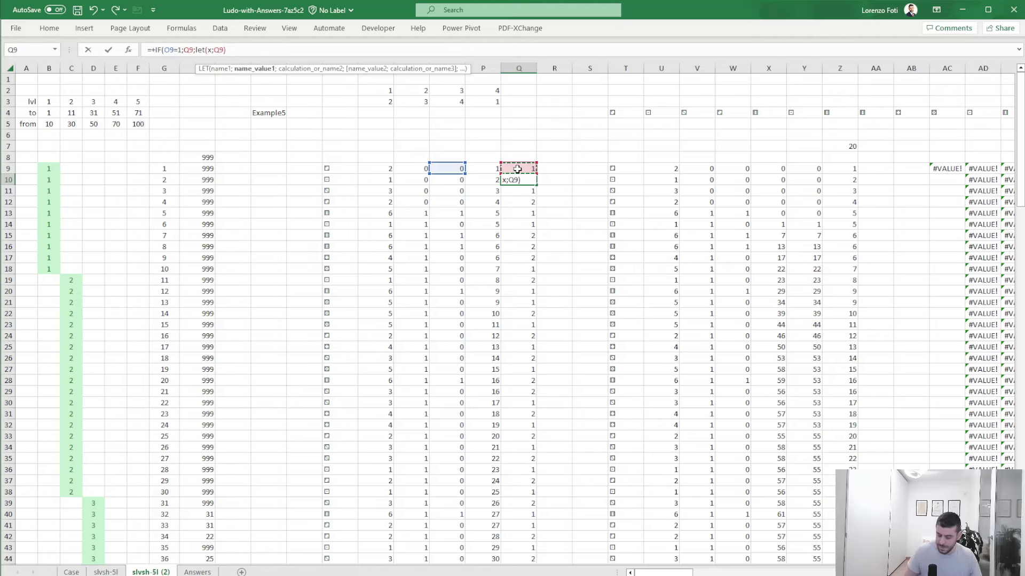
{"action": "type", "text": "+1;if("}
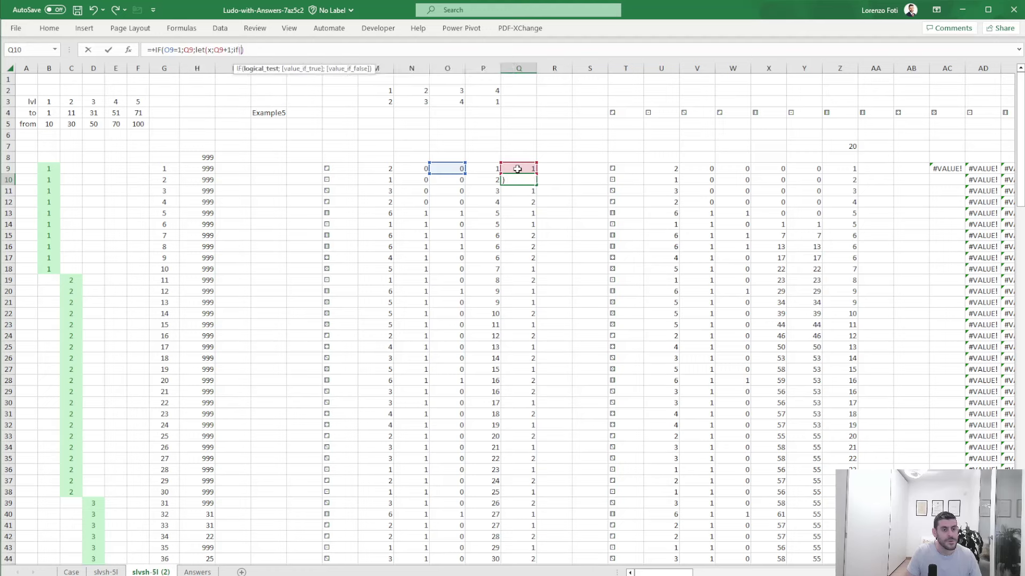
{"action": "type", "text": "x=5;1;x)"}
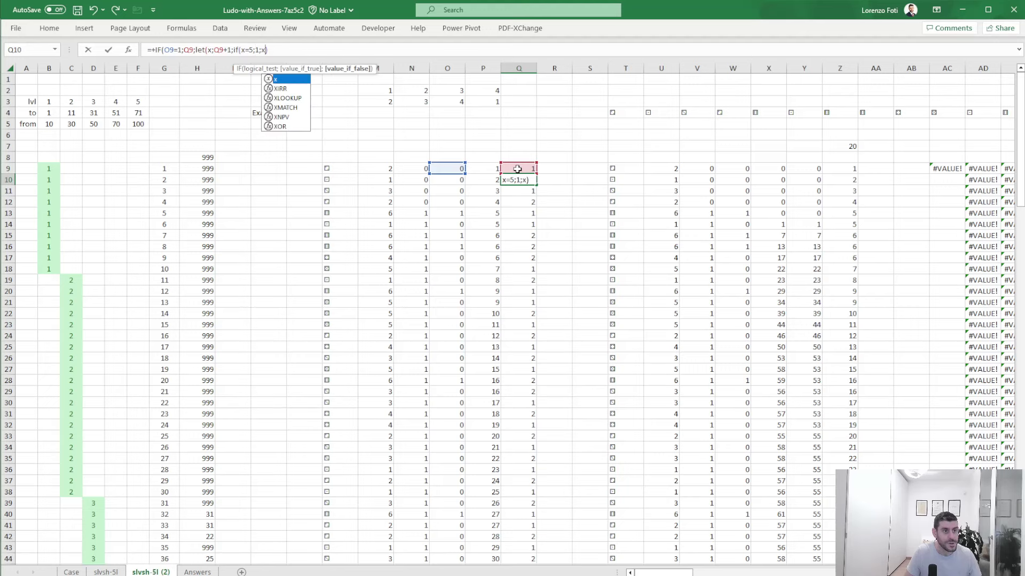
{"action": "key", "text": "Return"}
{"action": "key", "text": "Return"}
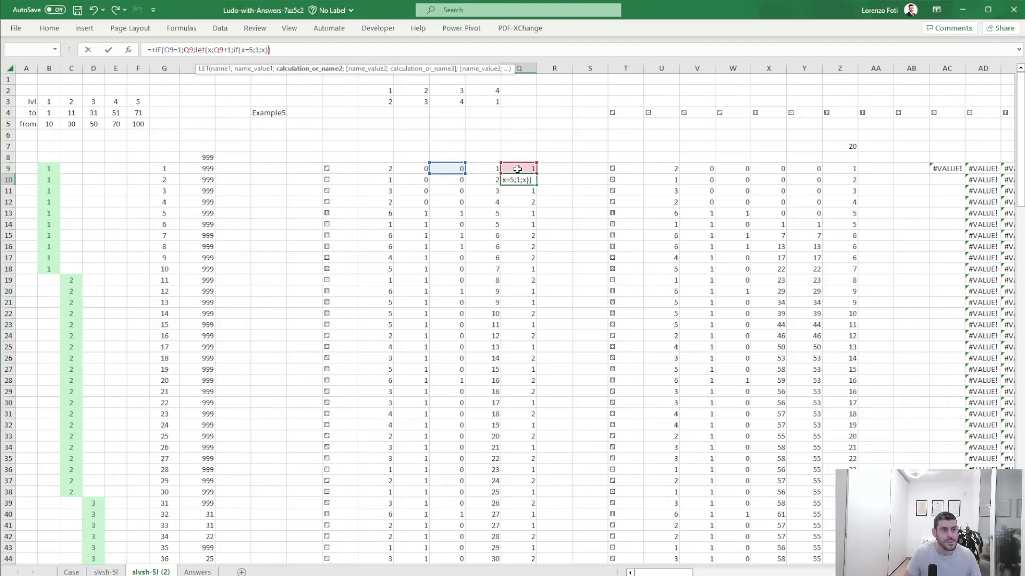
{"action": "key", "text": "End"}
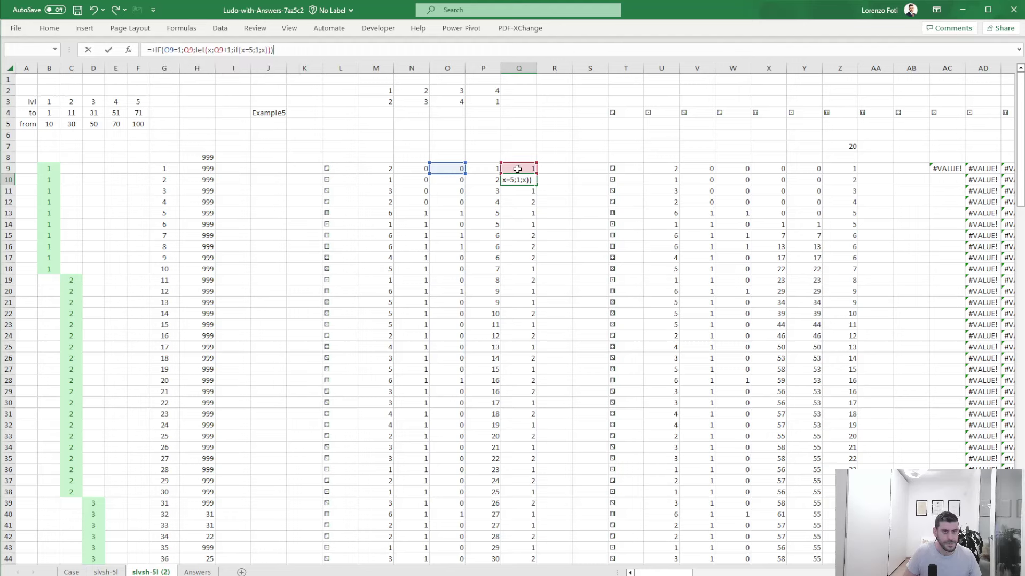
{"action": "key", "text": "Escape"}
Fill the Q10 formula down column Q, check the results, and select M2:P3
{"action": "key", "text": "ctrl+c"}
{"action": "key", "text": "Down"}
{"action": "key", "text": "ctrl+shift+Down"}
{"action": "key", "text": "ctrl+v"}
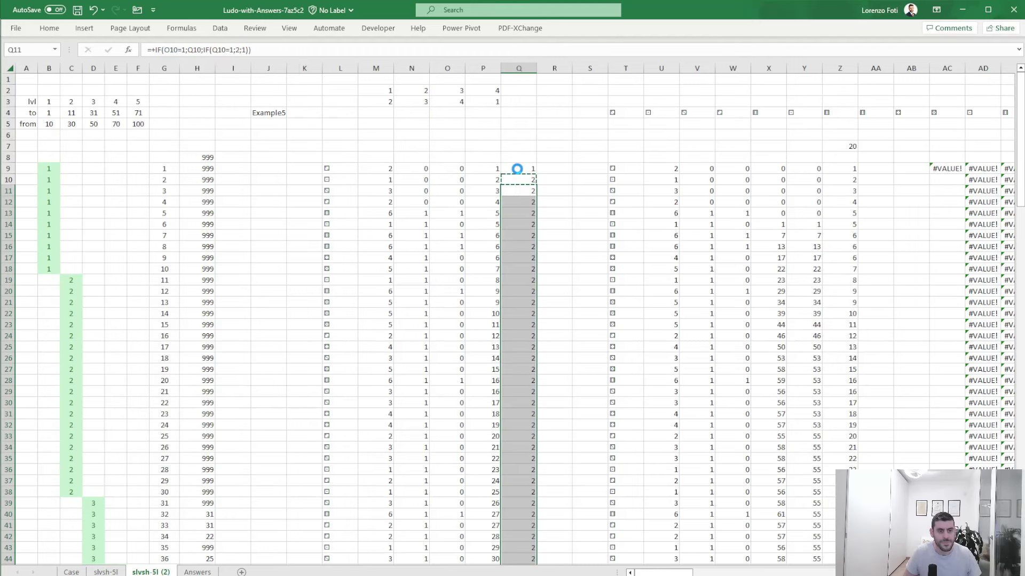
{"action": "key", "text": "Escape"}
{"action": "key", "text": "Down"}
{"action": "key", "text": "Down"}
{"action": "key", "text": "Down"}
{"action": "key", "text": "Down"}
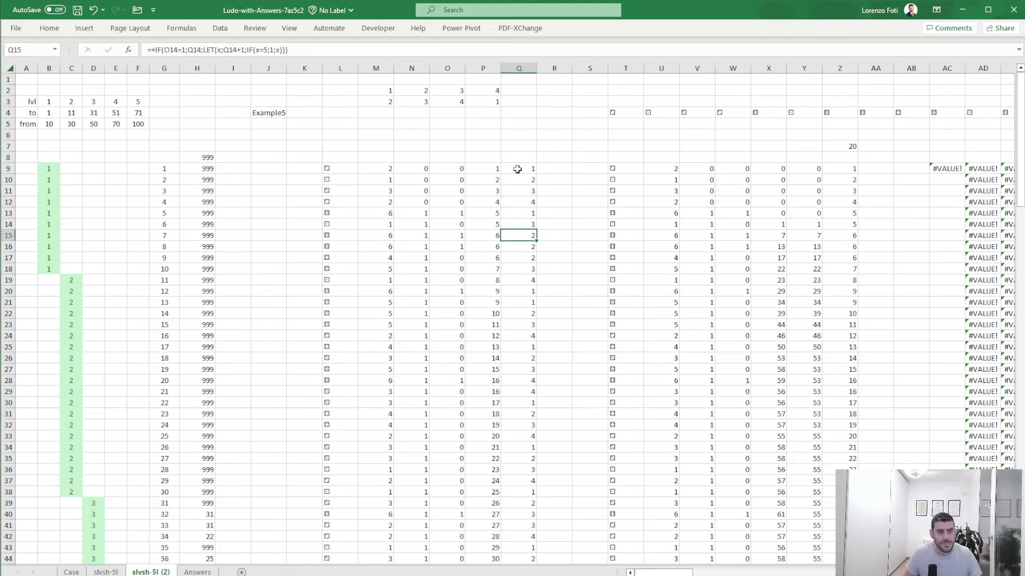
{"action": "key", "text": "Up"}
{"action": "key", "text": "Up"}
{"action": "key", "text": "Down"}
{"action": "key", "text": "Down"}
{"action": "key", "text": "Down"}
{"action": "key", "text": "Down"}
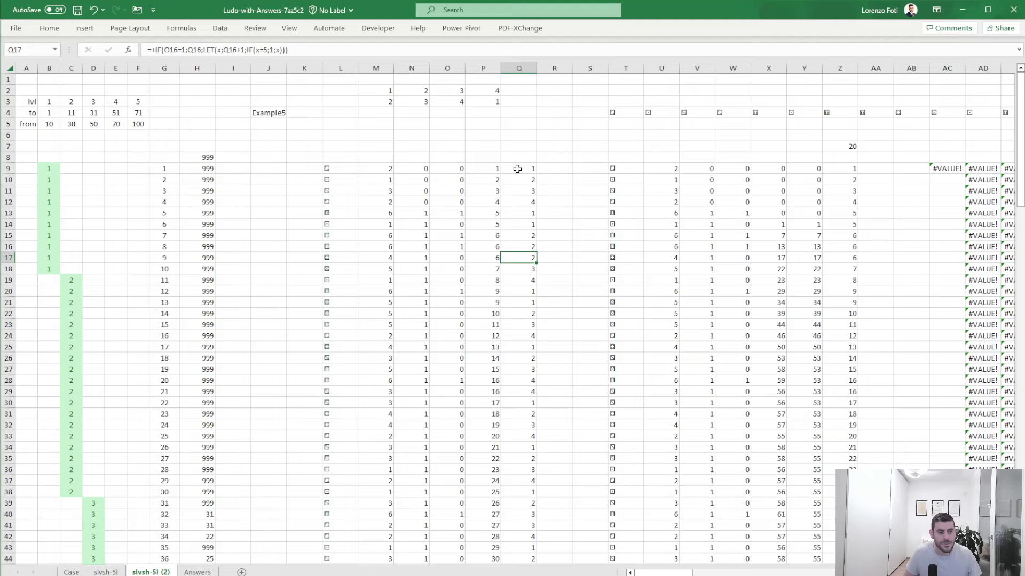
{"action": "key", "text": "Down"}
{"action": "key", "text": "Down"}
{"action": "key", "text": "Down"}
{"action": "key", "text": "Down"}
{"action": "key", "text": "Down"}
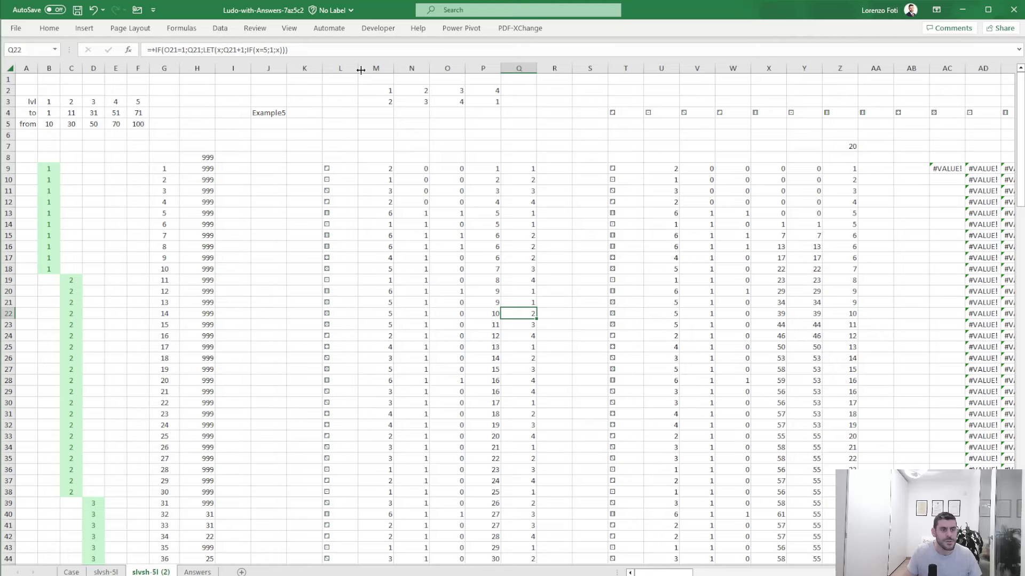
{"action": "left_click_drag", "start_coordinate": [376, 90], "coordinate": [498, 101]}
Clear the helper numbers from M2:P3
{"action": "key", "text": "Delete"}
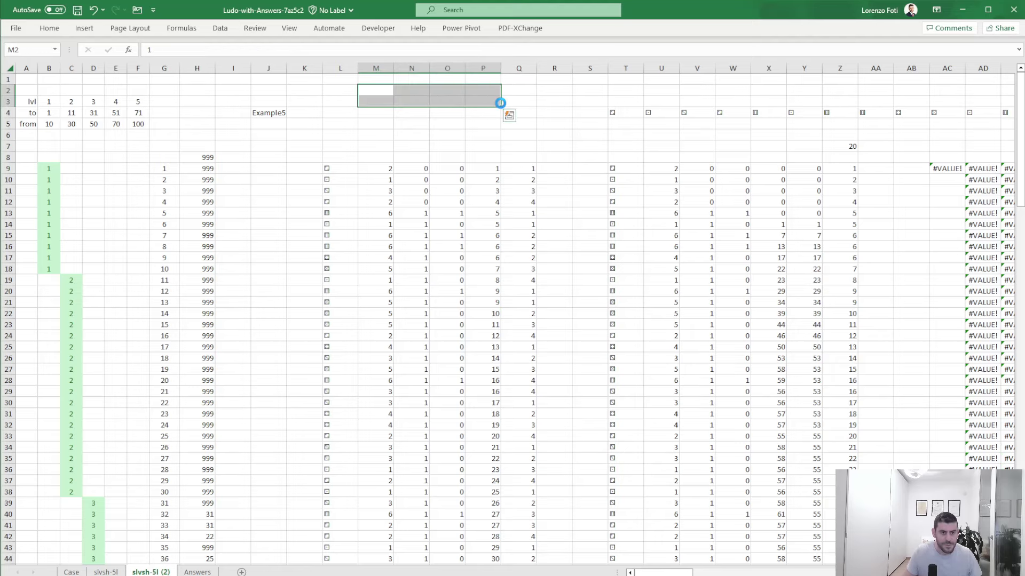
{"action": "left_click", "coordinate": [811, 238]}
{"action": "scroll", "coordinate": [945, 241], "scroll_direction": "right", "scroll_amount": 3}
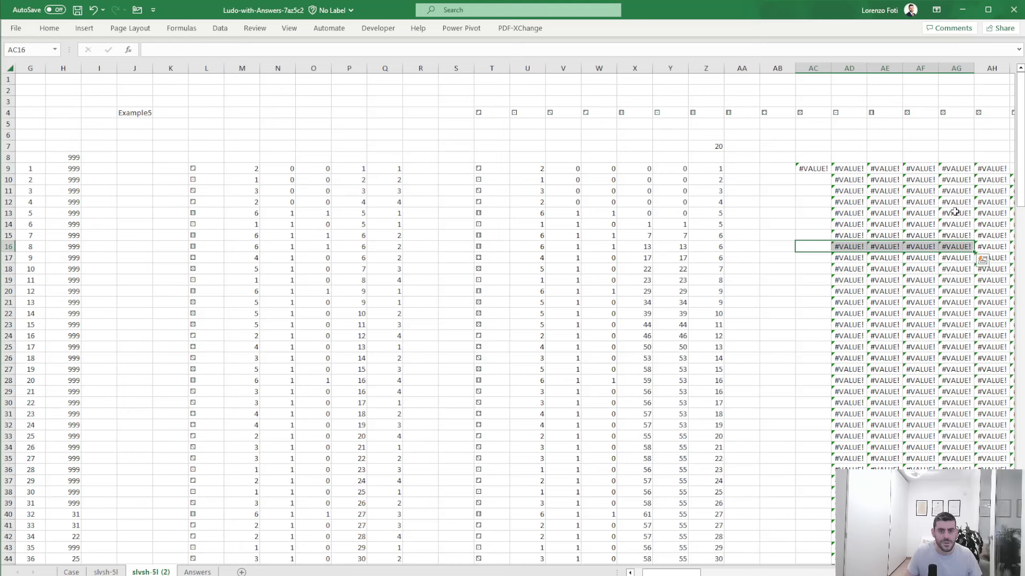
{"action": "left_click_drag", "start_coordinate": [855, 202], "coordinate": [926, 202]}
{"action": "scroll", "coordinate": [700, 177], "scroll_direction": "right", "scroll_amount": 1}
Edit AC9's FILTER formula so its Q range extends to Q158
{"action": "left_click", "coordinate": [714, 170]}
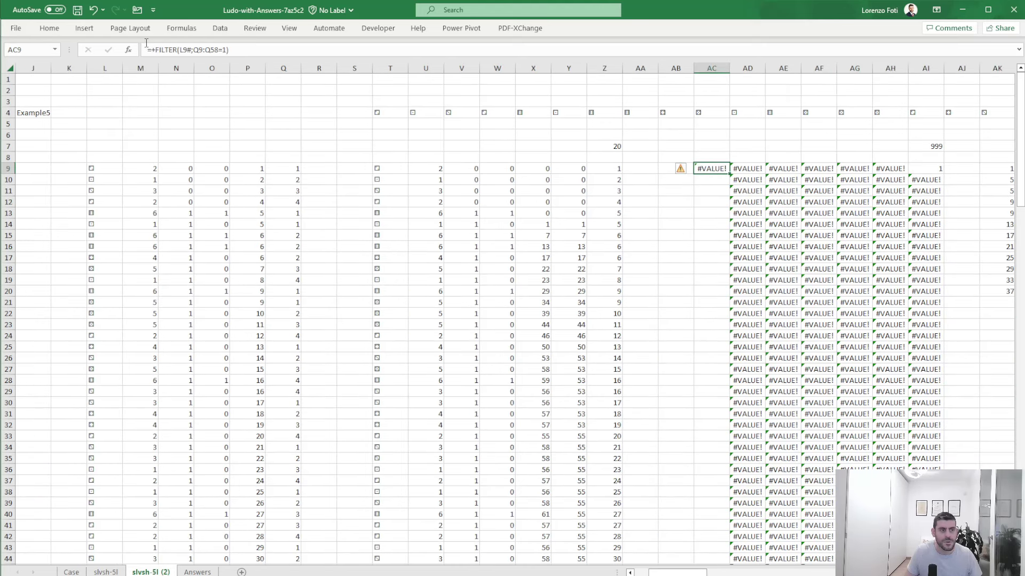
{"action": "left_click", "coordinate": [183, 49]}
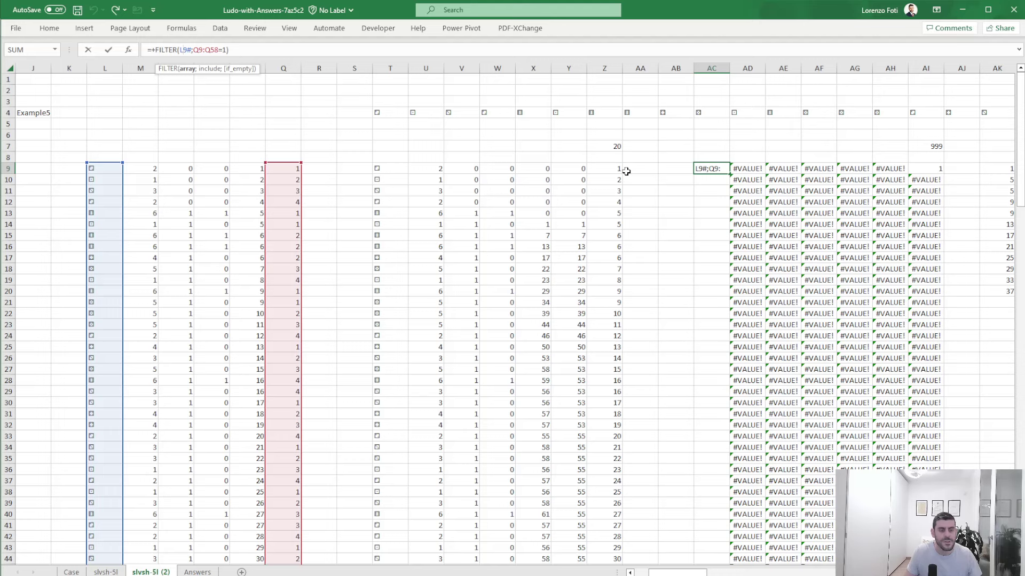
{"action": "key", "text": "Escape"}
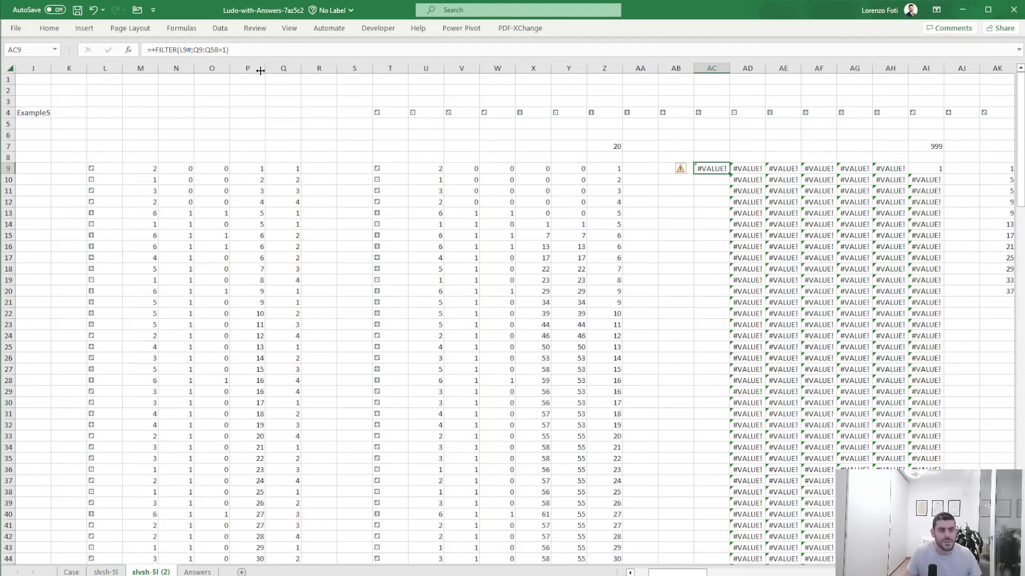
{"action": "left_click", "coordinate": [241, 53]}
{"action": "scroll", "coordinate": [193, 320], "scroll_direction": "down", "scroll_amount": 20}
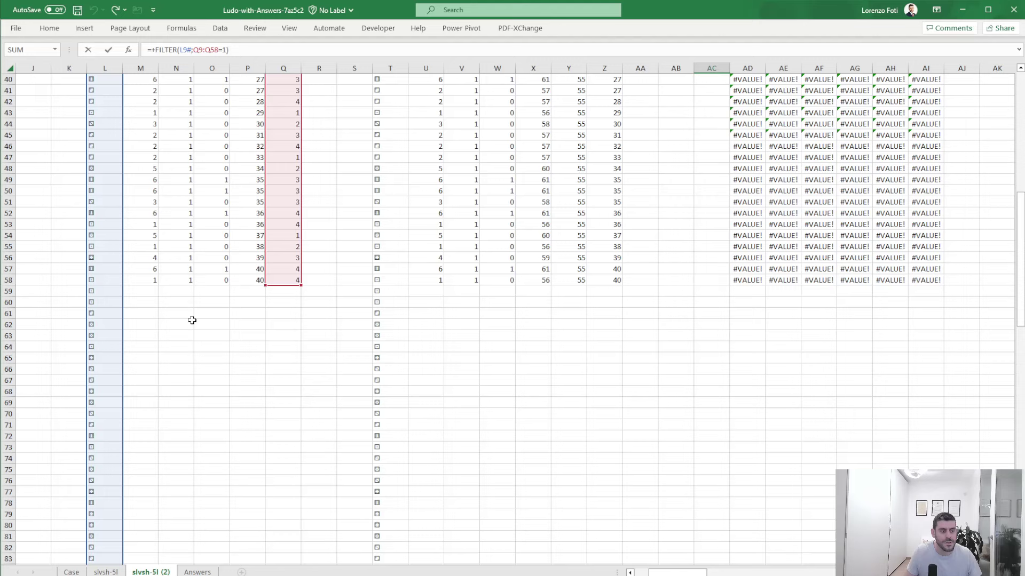
{"action": "scroll", "coordinate": [192, 321], "scroll_direction": "down", "scroll_amount": 20}
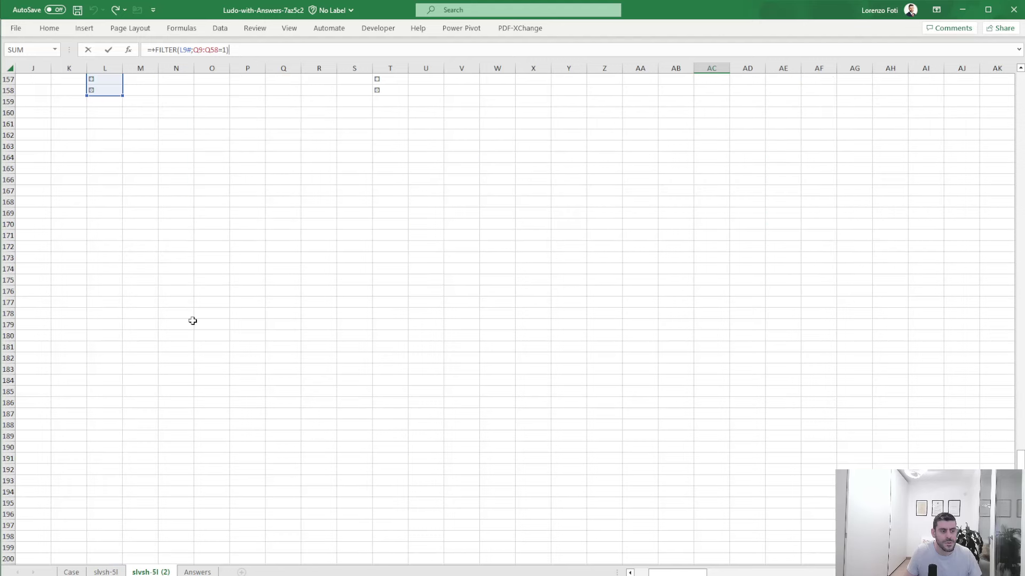
{"action": "scroll", "coordinate": [192, 323], "scroll_direction": "up", "scroll_amount": 20}
{"action": "scroll", "coordinate": [300, 338], "scroll_direction": "up", "scroll_amount": 9}
{"action": "scroll", "coordinate": [304, 299], "scroll_direction": "down", "scroll_amount": 7}
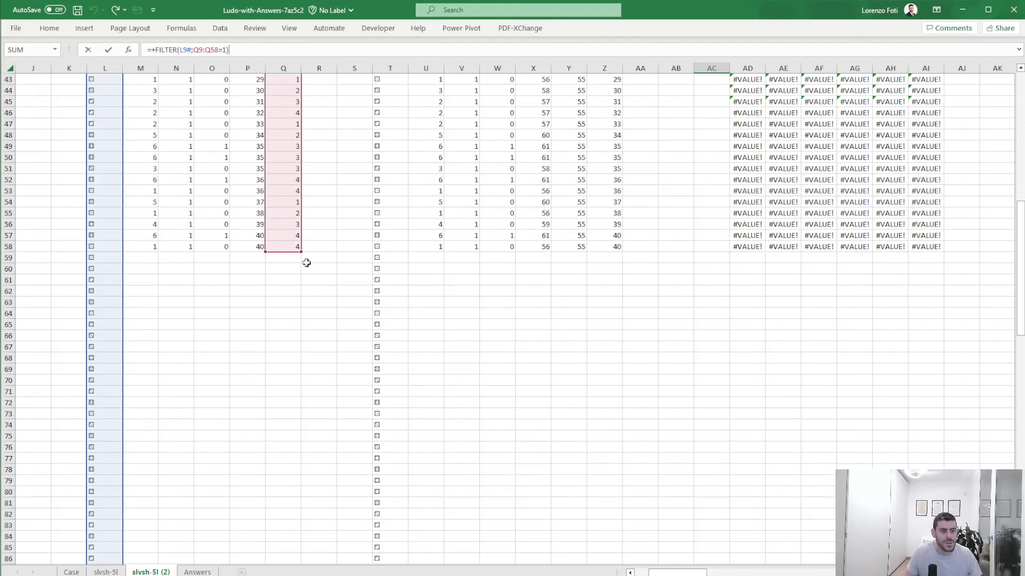
{"action": "left_click_drag", "start_coordinate": [301, 251], "coordinate": [277, 349]}
Make AC9's references absolute: =+FILTER($L$9#;$Q$9:$Q$158=1)
{"action": "left_click_drag", "start_coordinate": [221, 50], "coordinate": [194, 50]}
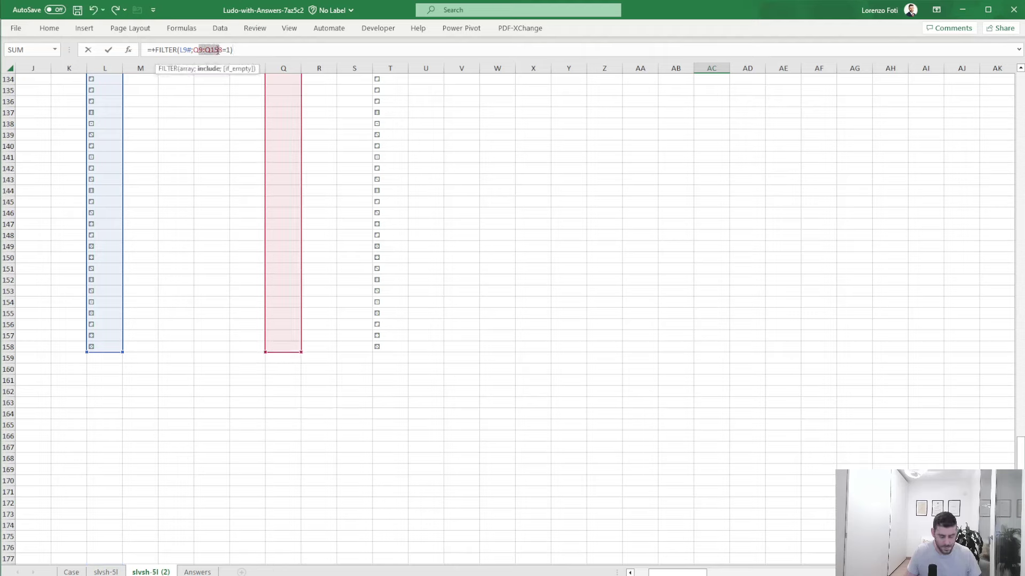
{"action": "key", "text": "F4"}
{"action": "left_click", "coordinate": [186, 50]}
{"action": "key", "text": "F4"}
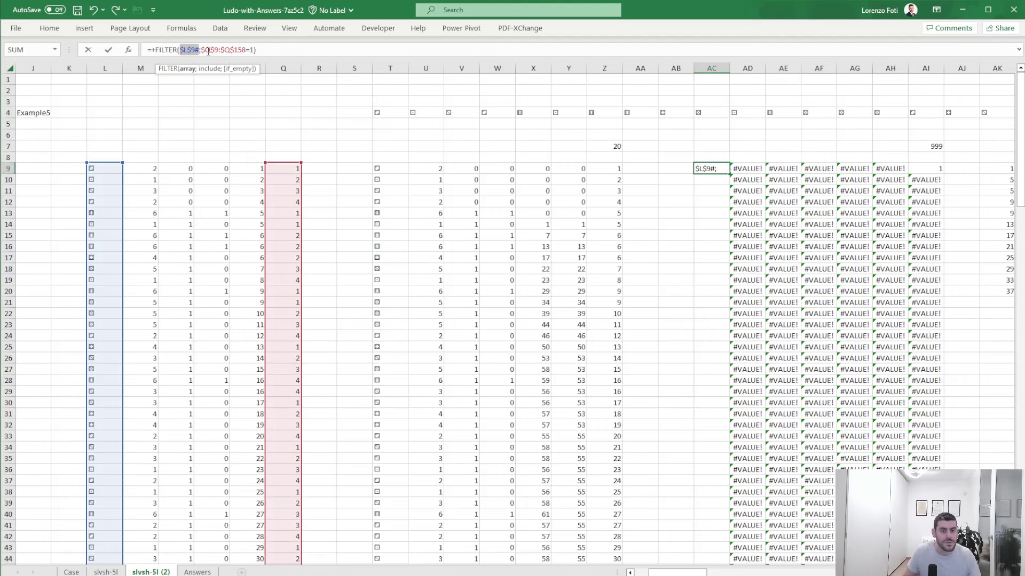
{"action": "key", "text": "ctrl+Return"}
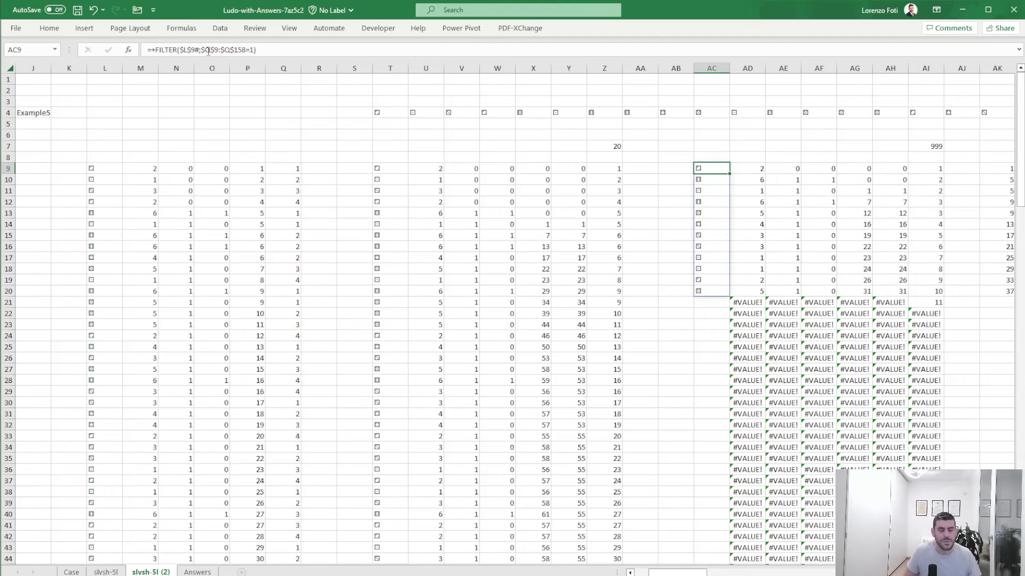
{"action": "key", "text": "Left"}
{"action": "key", "text": "Left"}
{"action": "key", "text": "Left"}
{"action": "key", "text": "Left"}
{"action": "key", "text": "Left"}
{"action": "key", "text": "Left"}
{"action": "key", "text": "Left"}
{"action": "key", "text": "Left"}
{"action": "key", "text": "Left"}
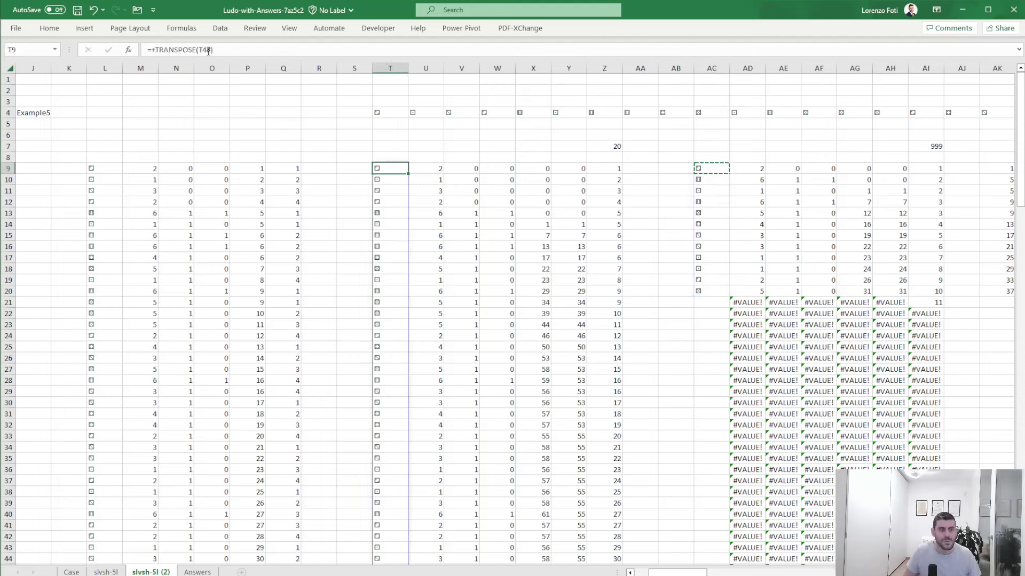
Clear the old simulation block in T7:Z158
{"action": "key", "text": "Right"}
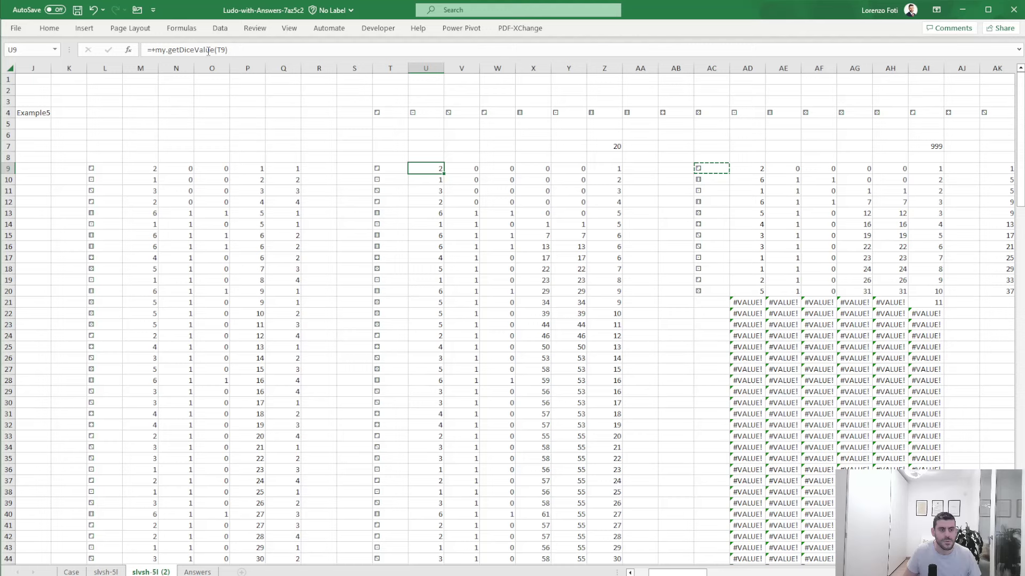
{"action": "key", "text": "Left"}
{"action": "key", "text": "Up"}
{"action": "key", "text": "Up"}
{"action": "key", "text": "shift+Right"}
{"action": "key", "text": "shift+Right"}
{"action": "key", "text": "shift+Right"}
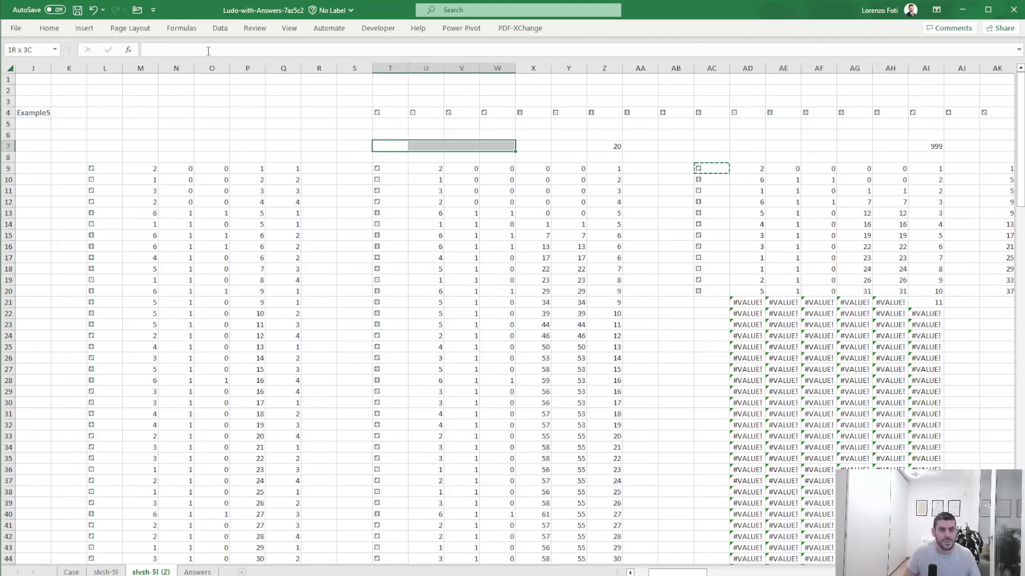
{"action": "key", "text": "shift+Right"}
{"action": "key", "text": "shift+Right"}
{"action": "key", "text": "shift+Right"}
{"action": "key", "text": "shift+Left"}
{"action": "key", "text": "shift+Right"}
{"action": "key", "text": "shift+Down"}
{"action": "key", "text": "shift+Down"}
{"action": "key", "text": "ctrl+shift+Down"}
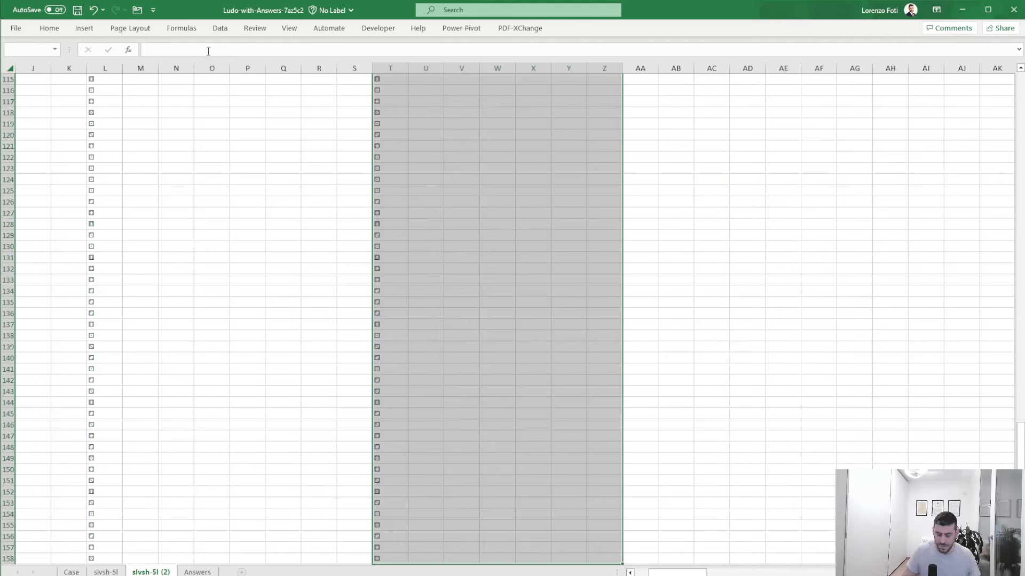
{"action": "key", "text": "Up"}
{"action": "key", "text": "Right"}
{"action": "key", "text": "Right"}
{"action": "key", "text": "Right"}
{"action": "key", "text": "Right"}
Copy the AC9 FILTER into AN9 and change its criterion to Q=2 for player 2
{"action": "key", "text": "Down"}
{"action": "key", "text": "Down"}
{"action": "key", "text": "Down"}
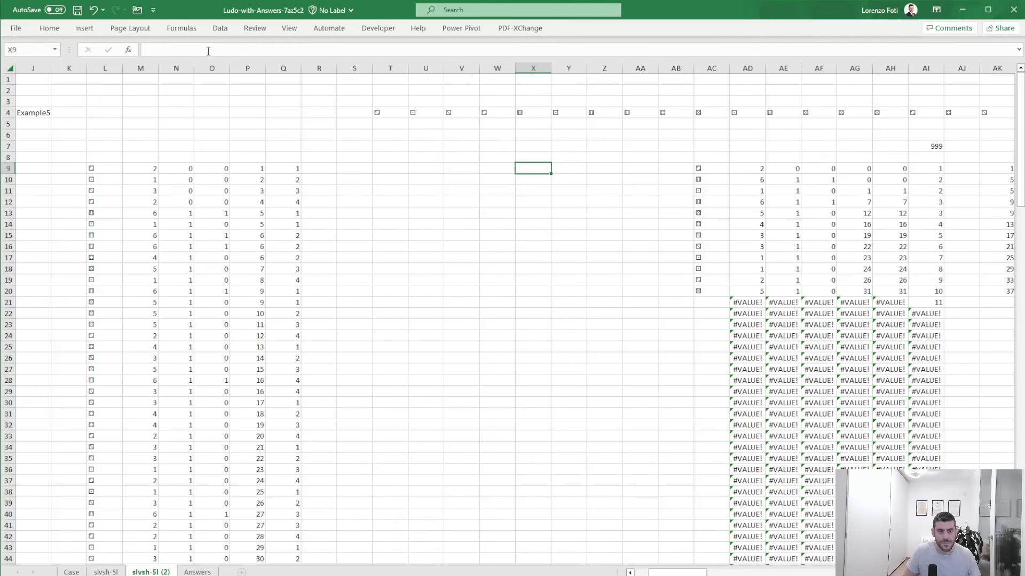
{"action": "key", "text": "ctrl+Right"}
{"action": "key", "text": "ctrl+c"}
{"action": "key", "text": "ctrl+Right"}
{"action": "key", "text": "ctrl+Right"}
{"action": "key", "text": "ctrl+Right"}
{"action": "key", "text": "ctrl+Right"}
{"action": "key", "text": "ctrl+v"}
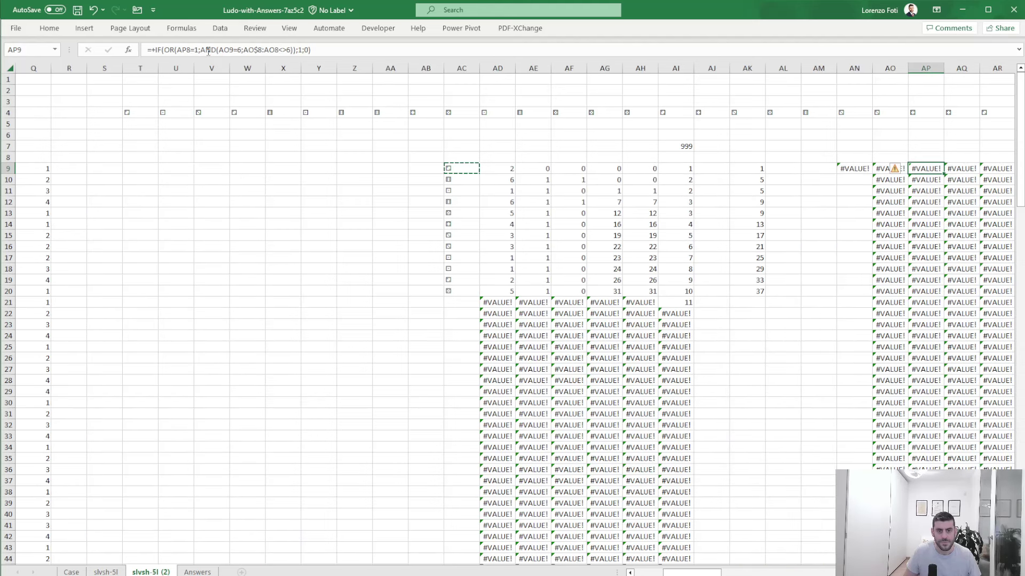
{"action": "key", "text": "Left"}
{"action": "key", "text": "Left"}
{"action": "key", "text": "ctrl+v"}
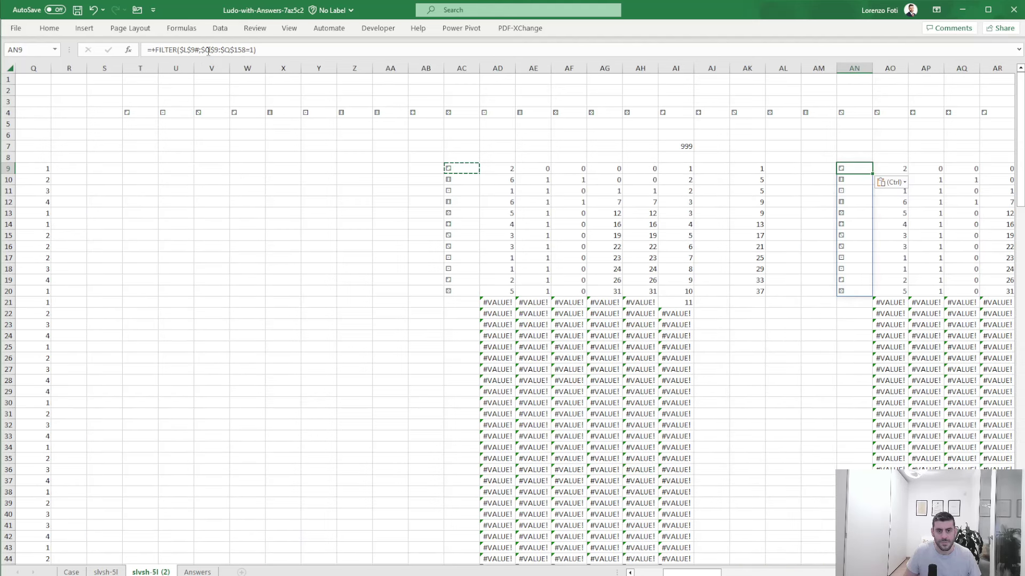
{"action": "left_click", "coordinate": [252, 50]}
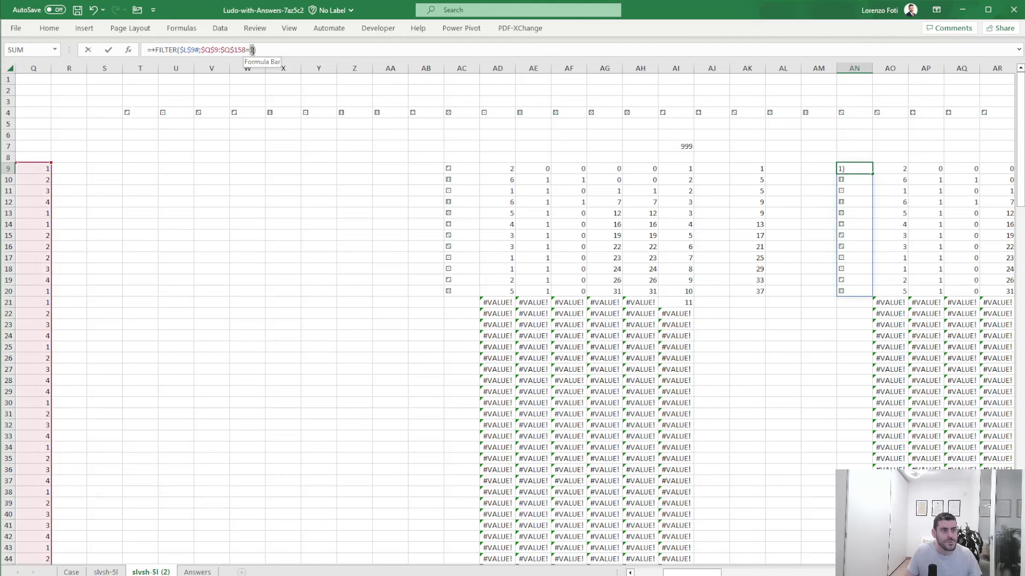
{"action": "key", "text": "BackSpace"}
{"action": "type", "text": "2"}
{"action": "key", "text": "Return"}
{"action": "key", "text": "Right"}
{"action": "key", "text": "Right"}
{"action": "key", "text": "Right"}
{"action": "key", "text": "Right"}
{"action": "key", "text": "Right"}
{"action": "key", "text": "Right"}
{"action": "key", "text": "Right"}
{"action": "key", "text": "Right"}
{"action": "key", "text": "Right"}
{"action": "key", "text": "Right"}
{"action": "key", "text": "Right"}
{"action": "key", "text": "Right"}
{"action": "key", "text": "Right"}
{"action": "key", "text": "Right"}
{"action": "key", "text": "Right"}
{"action": "key", "text": "Right"}
{"action": "key", "text": "Right"}
{"action": "key", "text": "Right"}
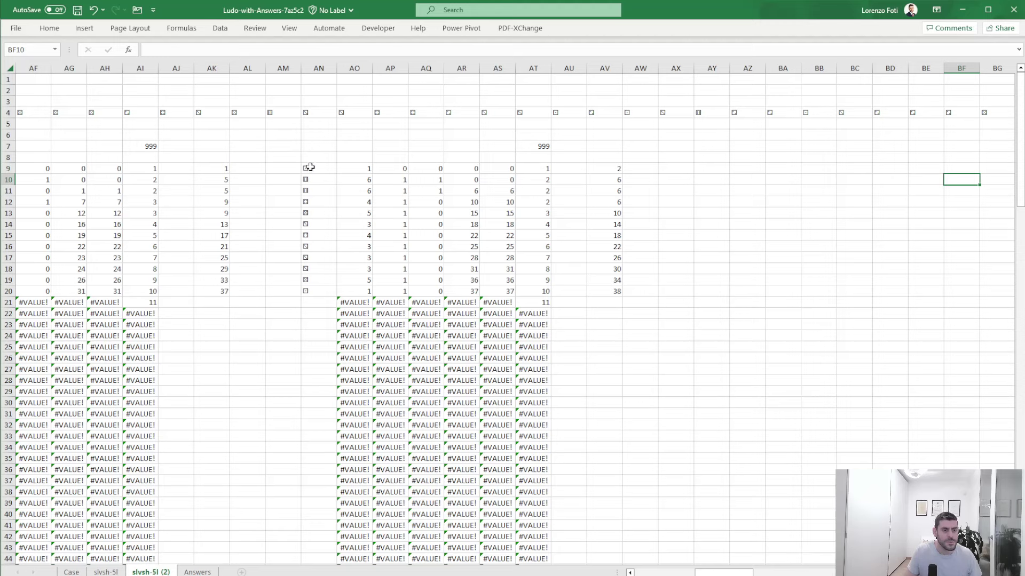
Confirm the turn-number FILTER formula in AK9 so its results spill
{"action": "left_click", "coordinate": [205, 169]}
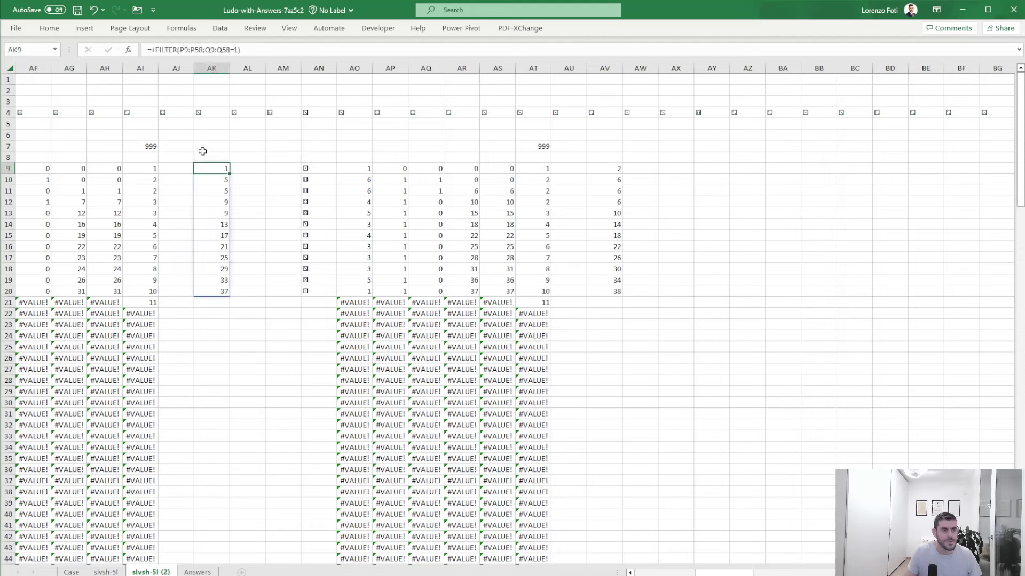
{"action": "left_click", "coordinate": [182, 49]}
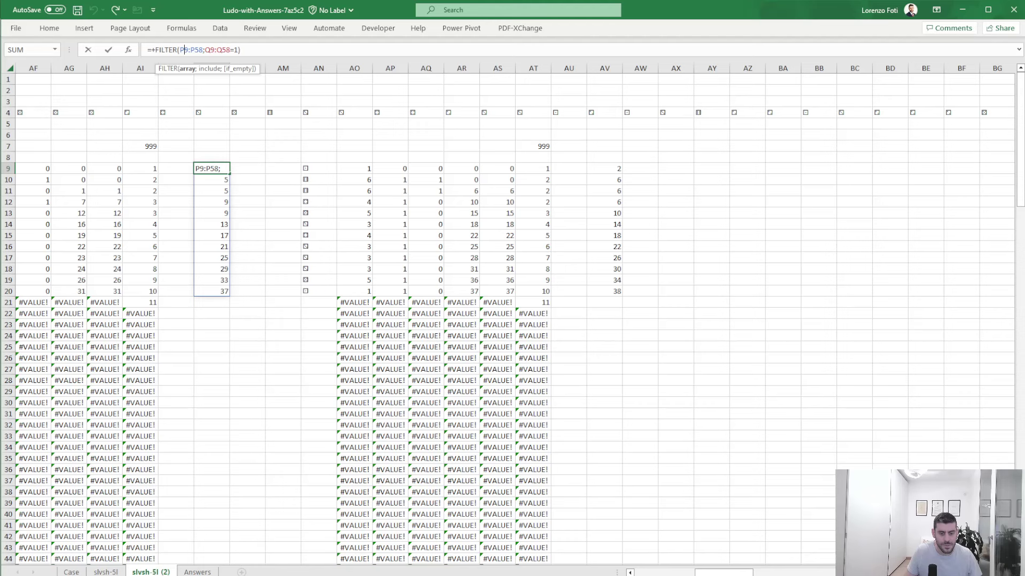
{"action": "left_click_drag", "start_coordinate": [724, 572], "coordinate": [664, 572]}
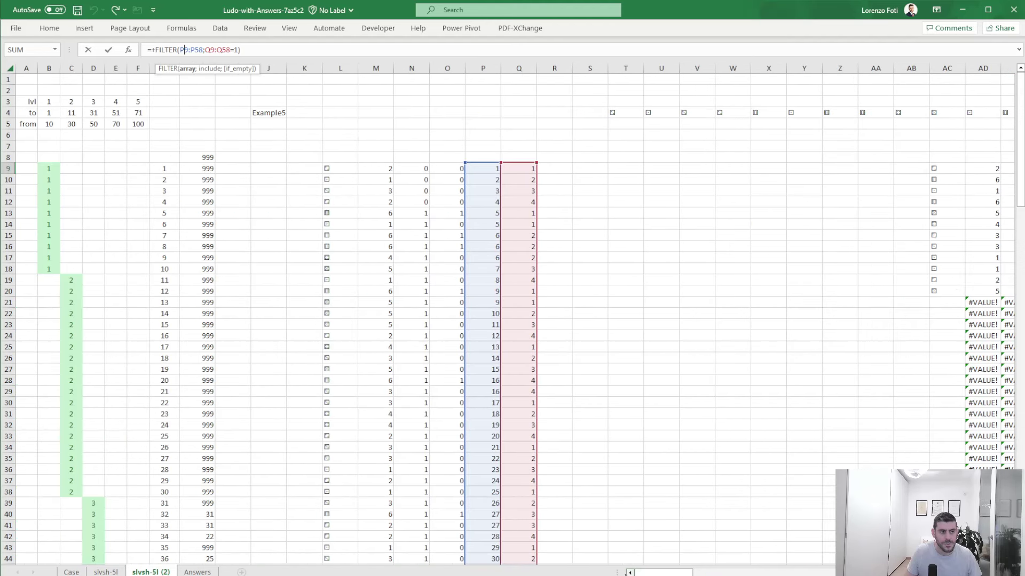
{"action": "scroll", "coordinate": [363, 475], "scroll_direction": "down", "scroll_amount": 12}
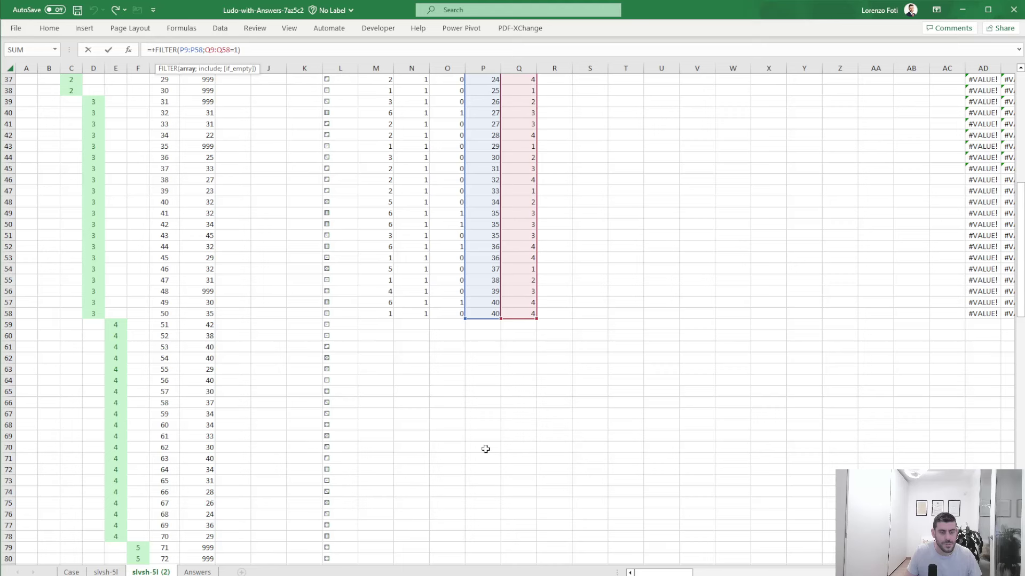
{"action": "key", "text": "ctrl+Return"}
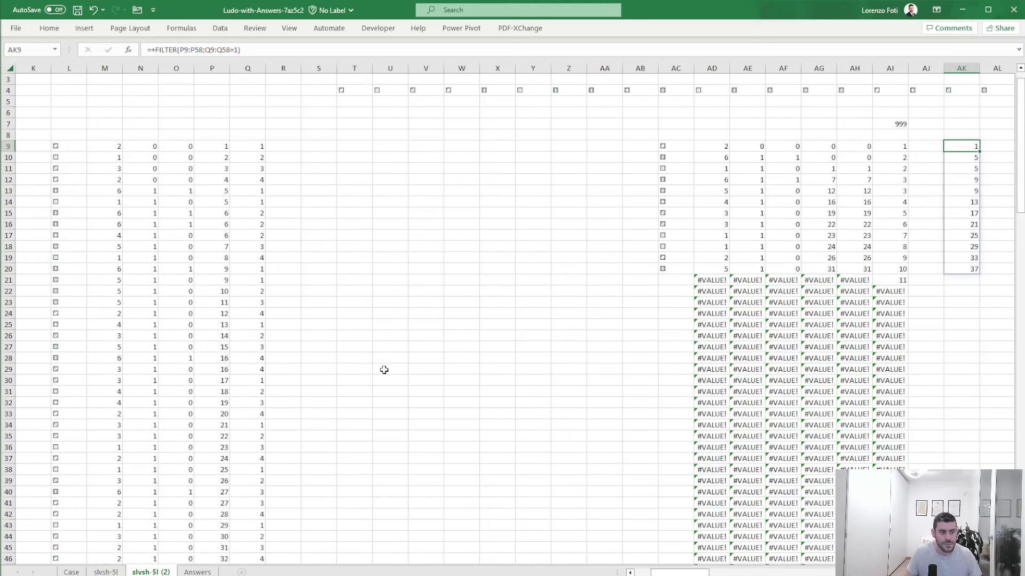
Copy the last M–Q simulation row down through row 158
{"action": "left_click_drag", "start_coordinate": [327, 368], "coordinate": [53, 368]}
{"action": "left_click", "coordinate": [318, 344]}
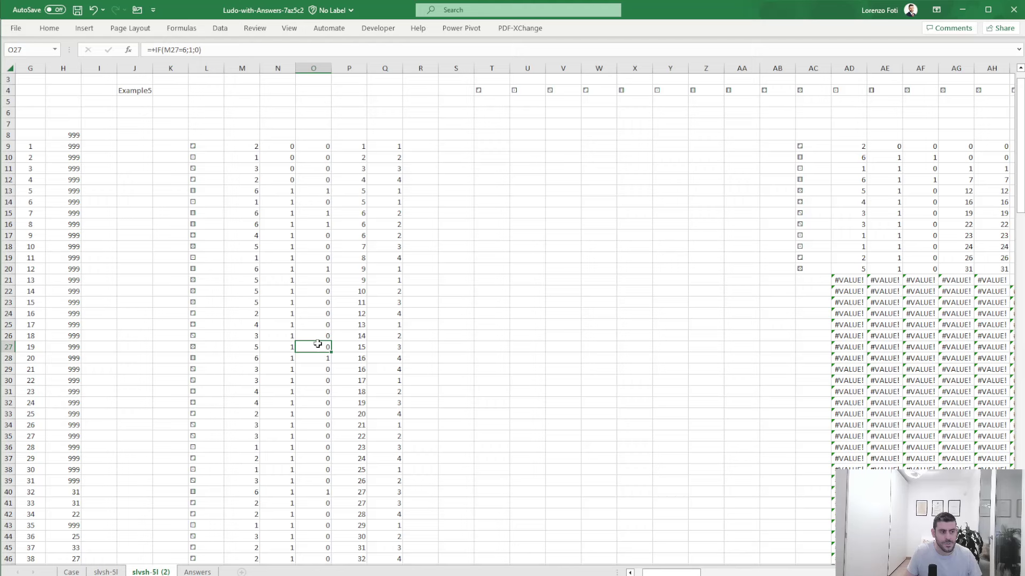
{"action": "key", "text": "ctrl+Down"}
{"action": "key", "text": "Left"}
{"action": "key", "text": "Left"}
{"action": "key", "text": "ctrl+shift+Right"}
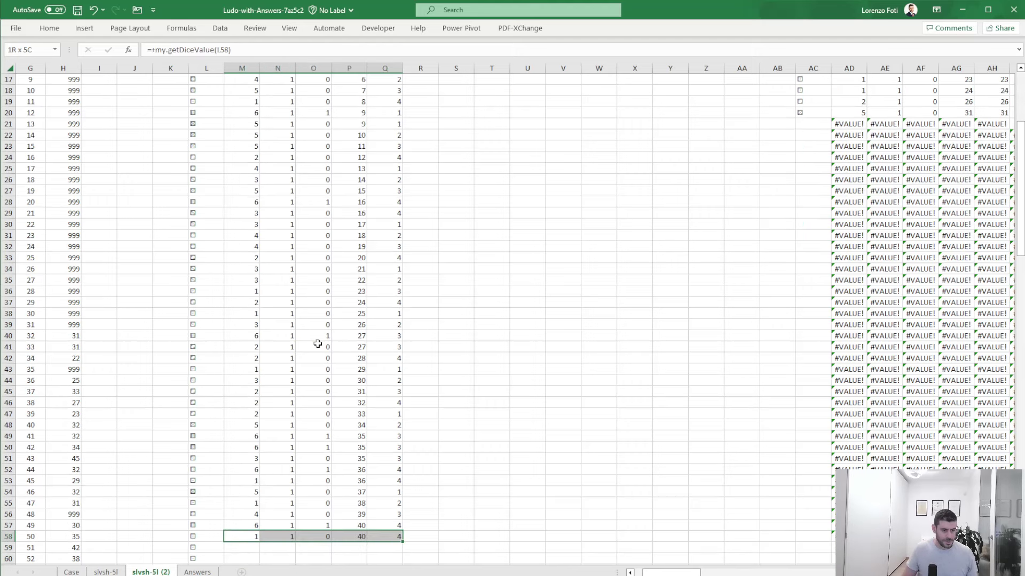
{"action": "key", "text": "ctrl+c"}
{"action": "key", "text": "Left"}
{"action": "key", "text": "ctrl+Down"}
{"action": "key", "text": "Right"}
{"action": "key", "text": "ctrl+shift+Up"}
{"action": "key", "text": "ctrl+v"}
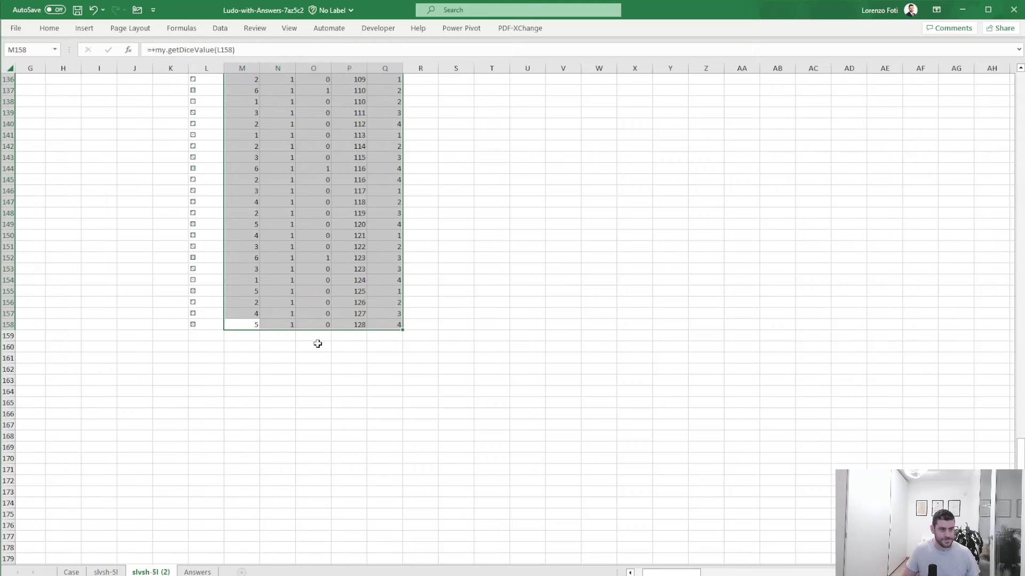
{"action": "key", "text": "ctrl+Up"}
{"action": "key", "text": "ctrl+Up"}
{"action": "key", "text": "ctrl+Up"}
Delete the empty columns U to Z
{"action": "left_click", "coordinate": [676, 370]}
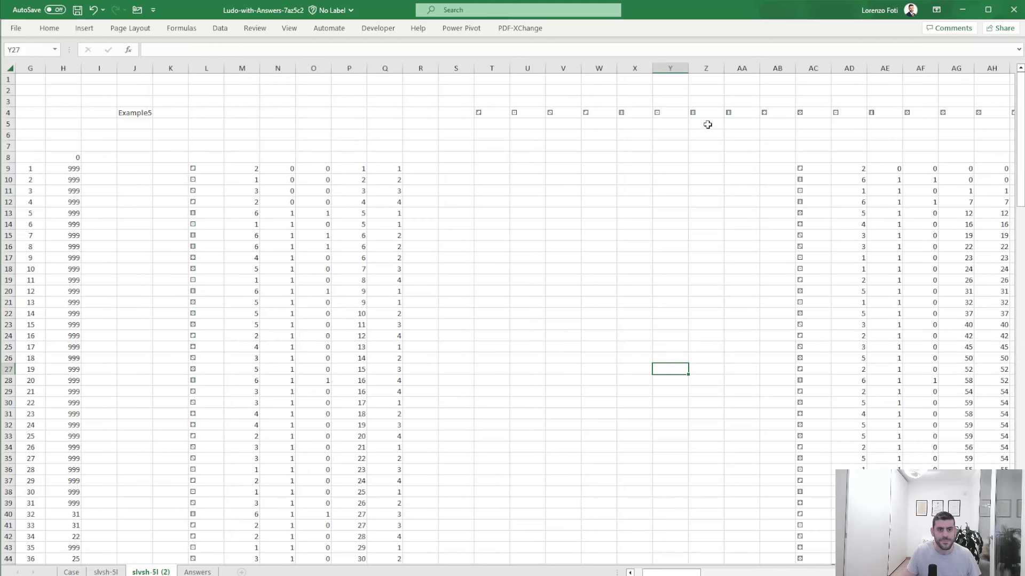
{"action": "left_click_drag", "start_coordinate": [706, 69], "coordinate": [541, 68]}
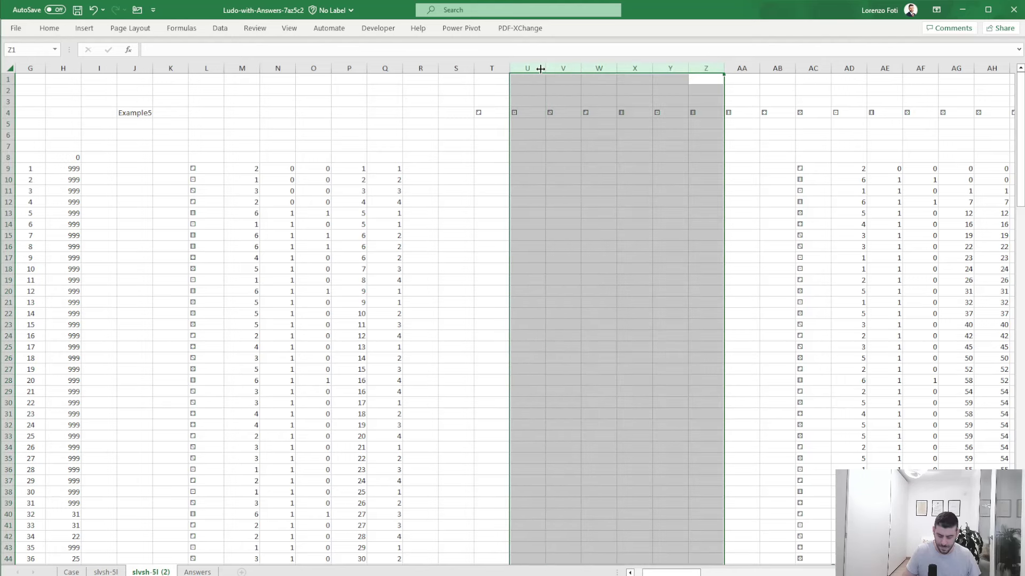
{"action": "key", "text": "ctrl+minus"}
{"action": "key", "text": "Right"}
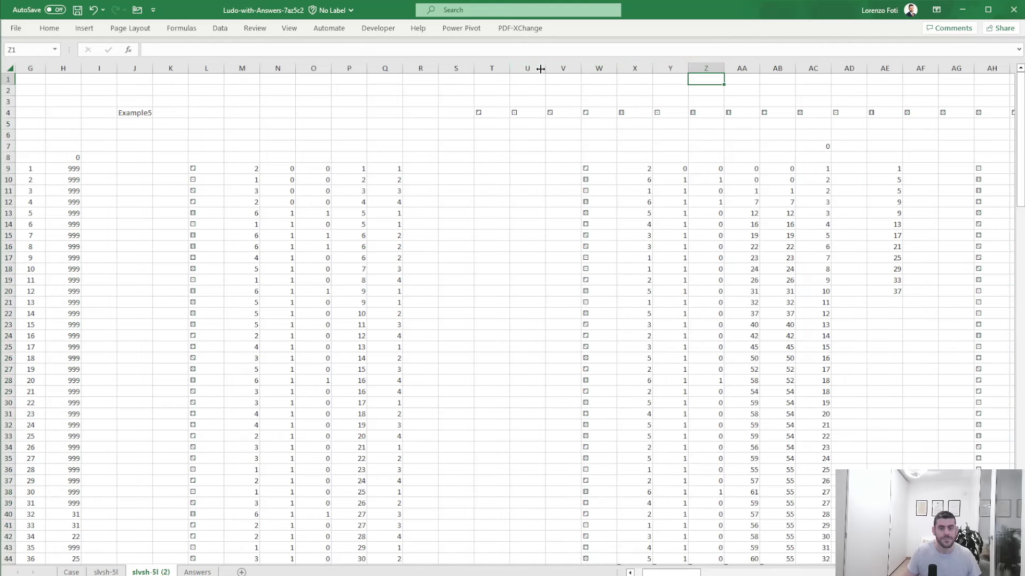
Change AE9 to =+FILTER($P$9:$P$158;$Q$9:$Q$158=1) with absolute references
{"action": "scroll", "coordinate": [516, 133], "scroll_direction": "right", "scroll_amount": 5}
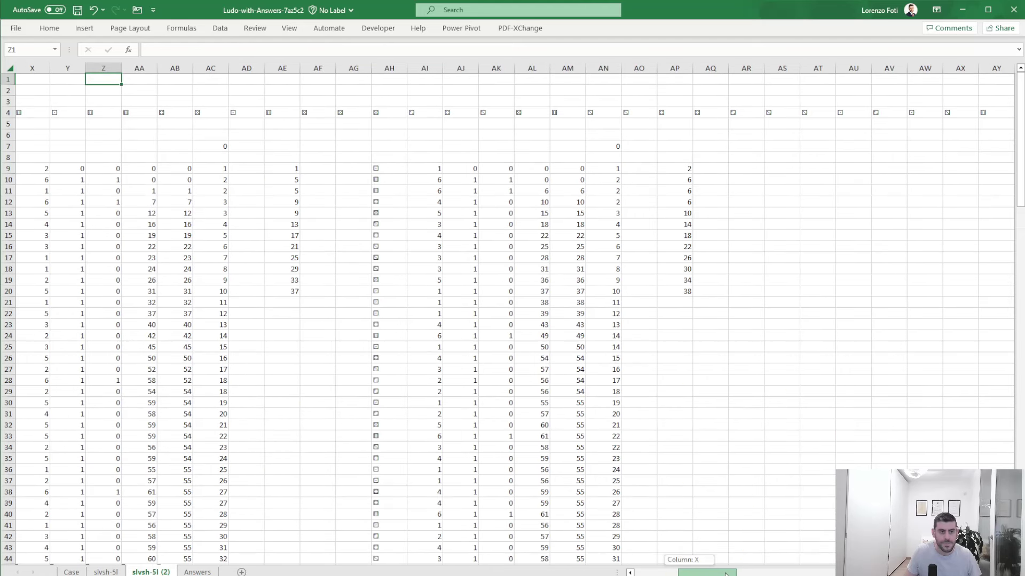
{"action": "left_click", "coordinate": [555, 169]}
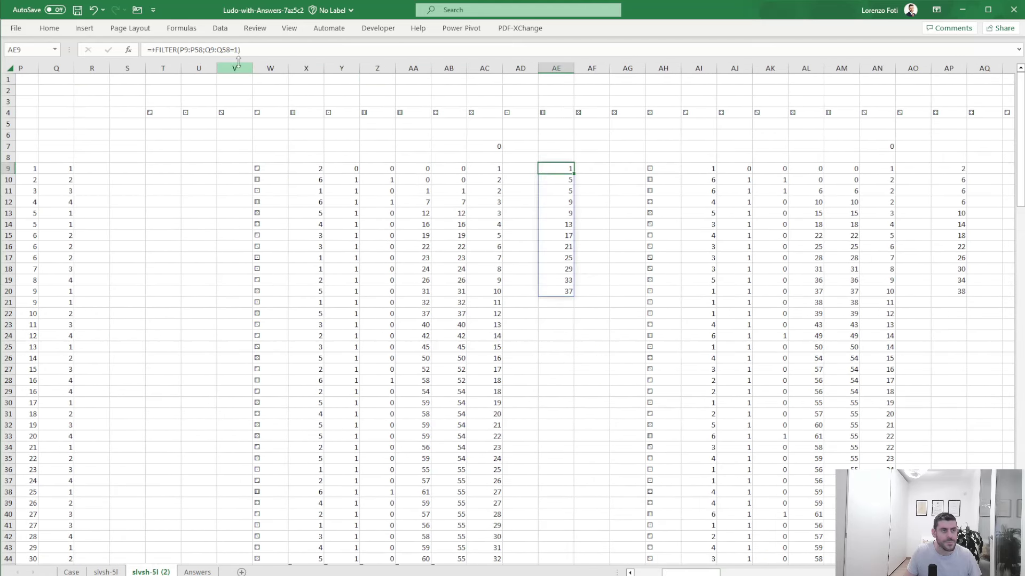
{"action": "left_click", "coordinate": [216, 50]}
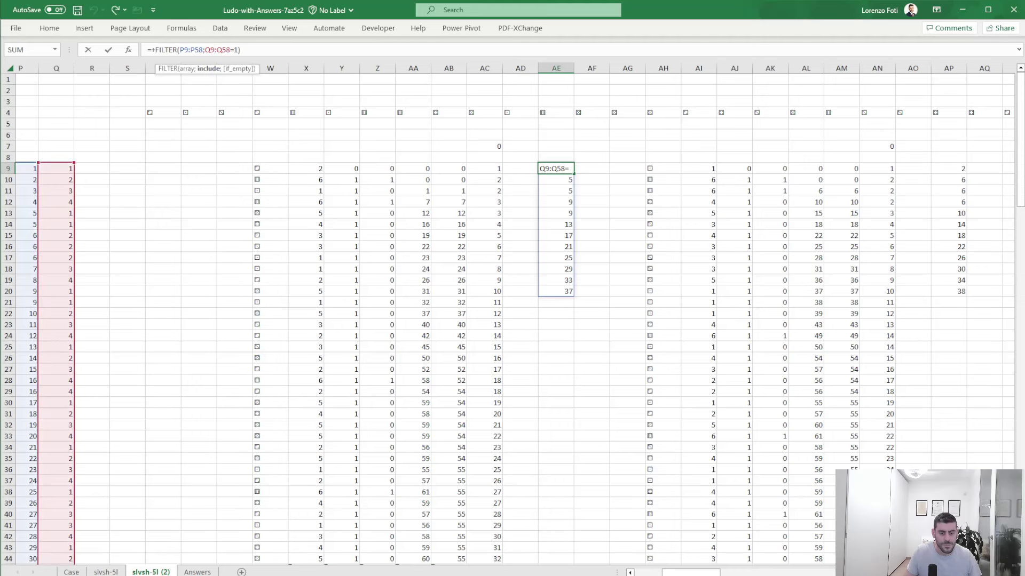
{"action": "scroll", "coordinate": [506, 514], "scroll_direction": "left", "scroll_amount": 8}
{"action": "scroll", "coordinate": [521, 492], "scroll_direction": "down", "scroll_amount": 15}
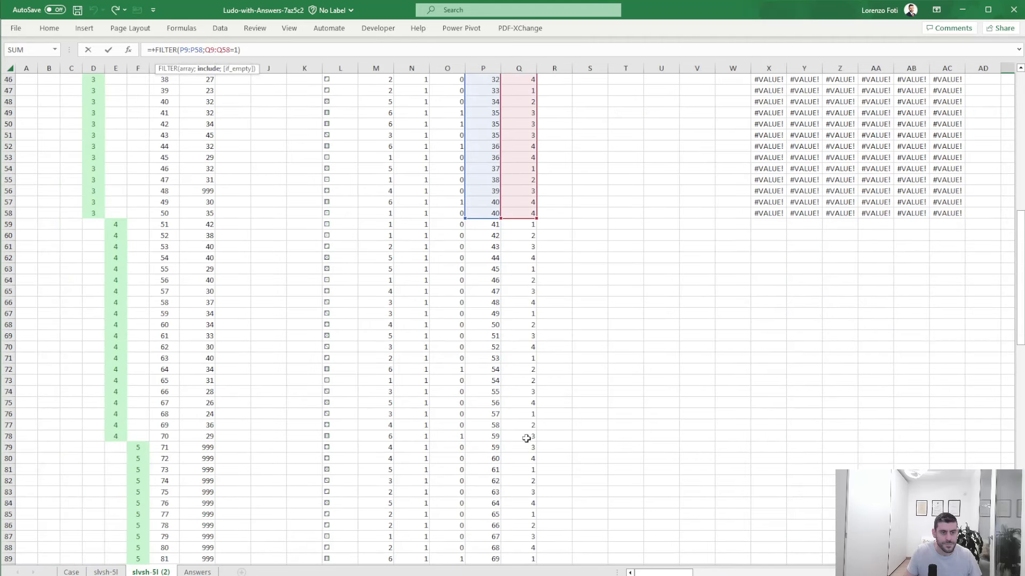
{"action": "left_click_drag", "start_coordinate": [465, 218], "coordinate": [482, 298]}
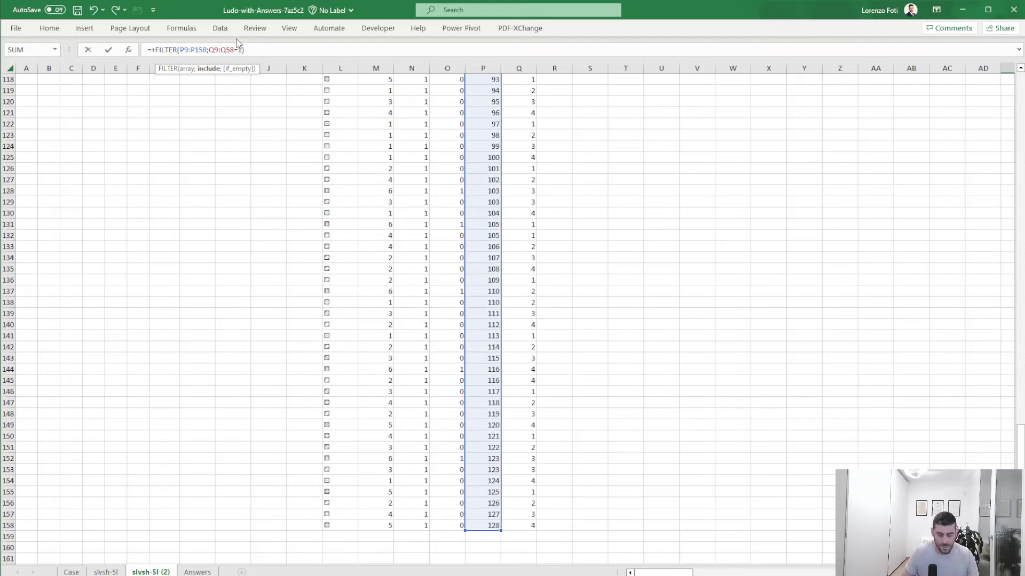
{"action": "type", "text": "1"}
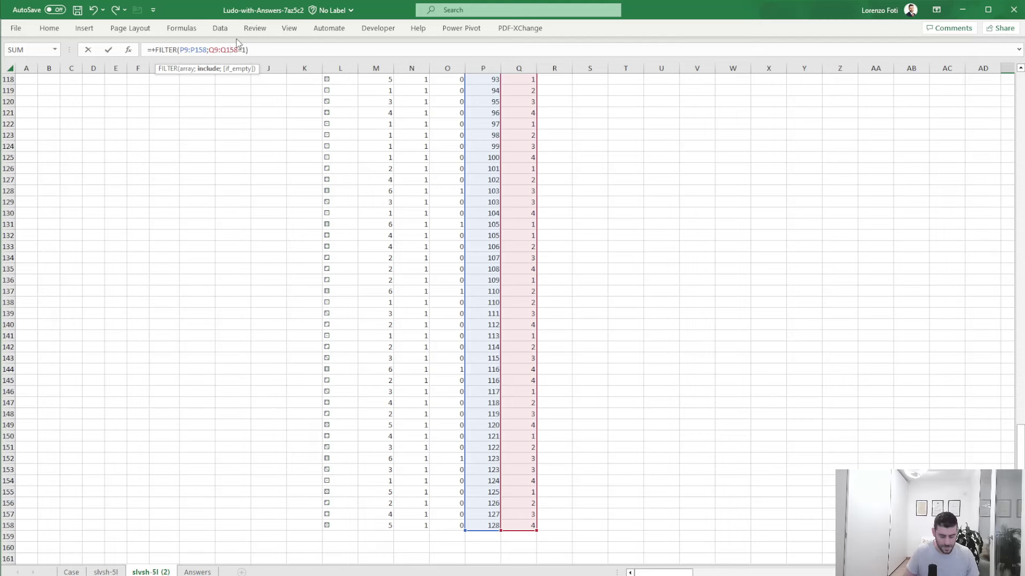
{"action": "key", "text": "F4"}
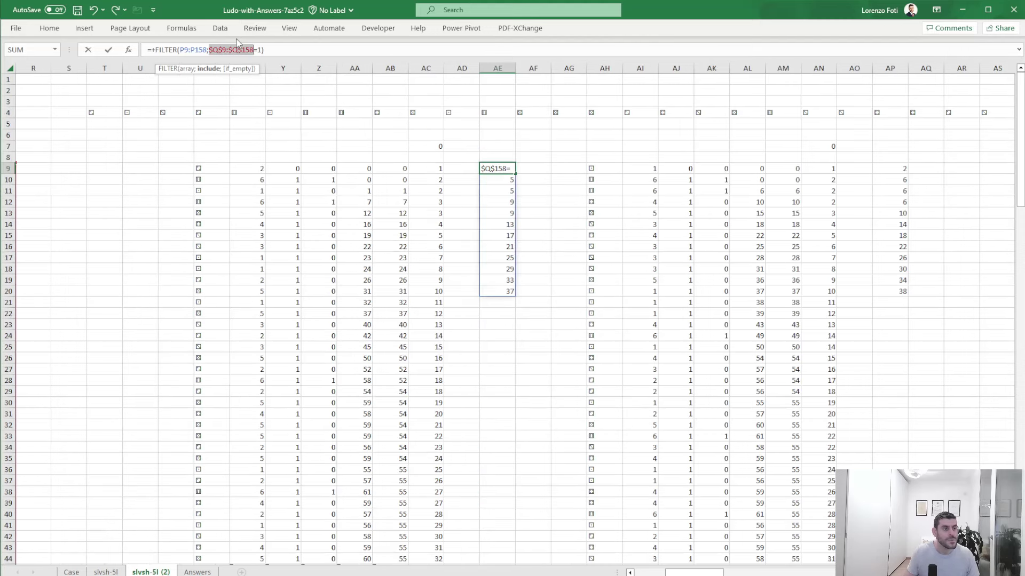
{"action": "left_click", "coordinate": [234, 51]}
{"action": "left_click", "coordinate": [184, 50]}
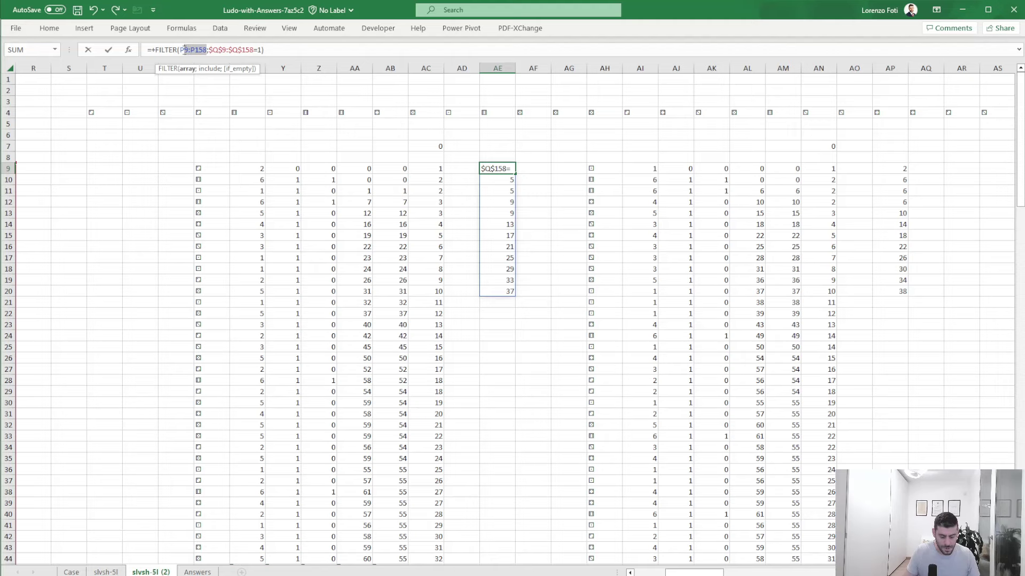
{"action": "key", "text": "F4"}
{"action": "key", "text": "ctrl+Return"}
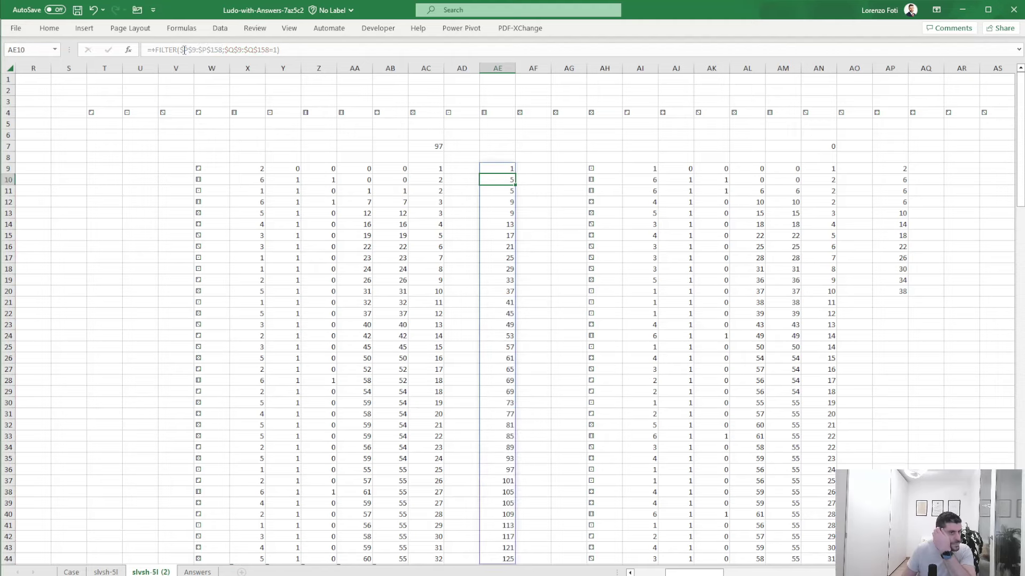
Copy the AE9 FILTER into AP9 and change its criterion to Q=2
{"action": "key", "text": "ctrl+c"}
{"action": "key", "text": "ctrl+Right"}
{"action": "key", "text": "ctrl+Right"}
{"action": "key", "text": "ctrl+Right"}
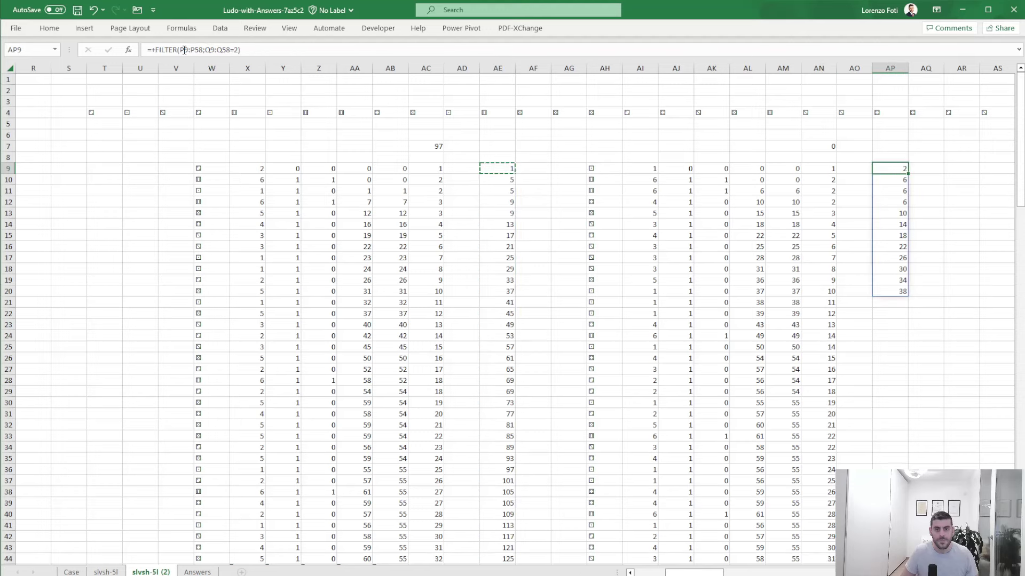
{"action": "key", "text": "ctrl+v"}
{"action": "key", "text": "Escape"}
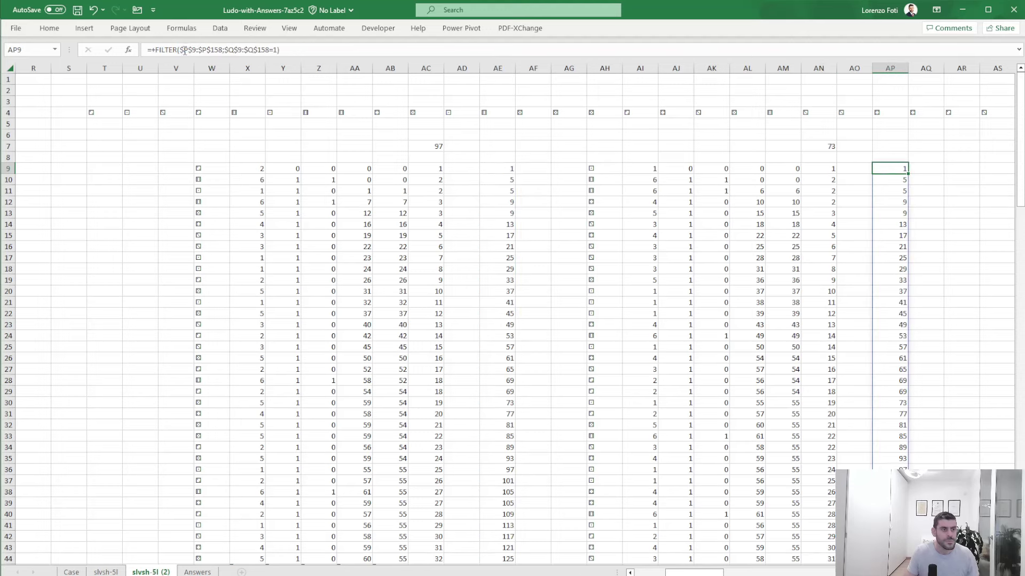
{"action": "left_click", "coordinate": [277, 50]}
{"action": "key", "text": "BackSpace"}
{"action": "type", "text": "2"}
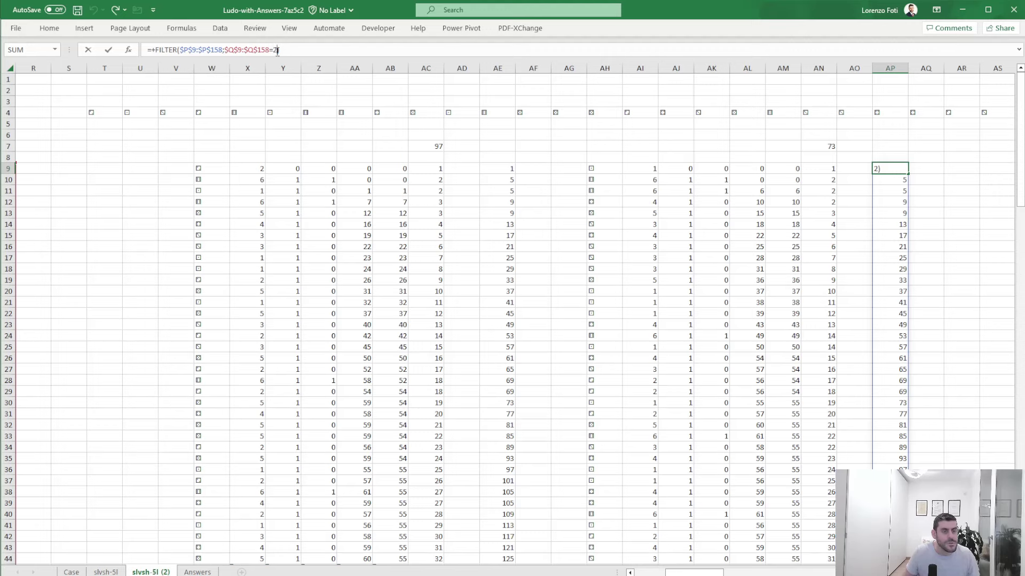
{"action": "key", "text": "ctrl+Return"}
Select the player-2 block starting at AH7 across toward column AP
{"action": "key", "text": "ctrl+Left"}
{"action": "key", "text": "ctrl+Left"}
{"action": "key", "text": "ctrl+Left"}
{"action": "key", "text": "ctrl+Left"}
{"action": "key", "text": "ctrl+Left"}
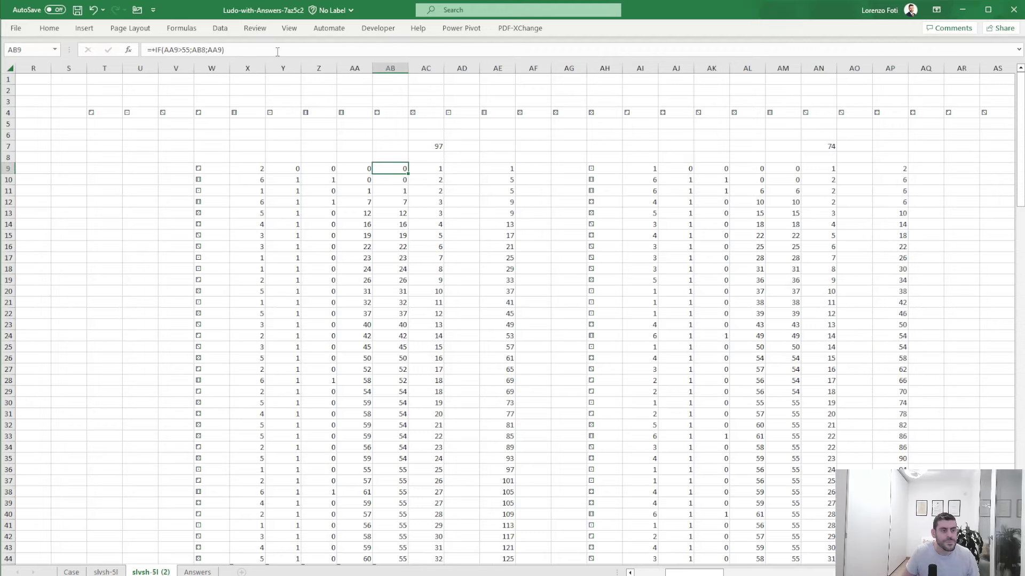
{"action": "key", "text": "ctrl+Right"}
{"action": "key", "text": "ctrl+Right"}
{"action": "key", "text": "ctrl+Right"}
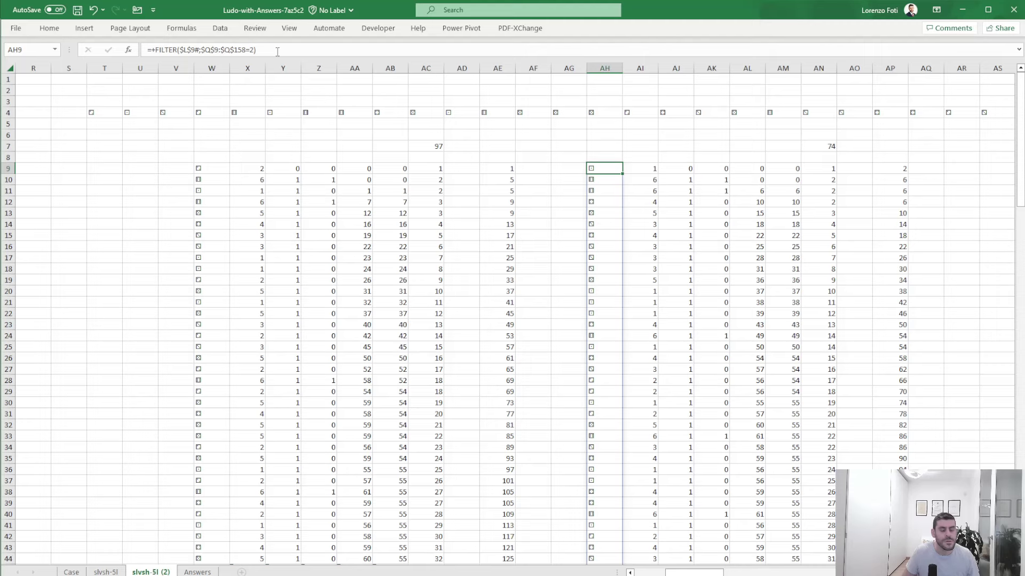
{"action": "key", "text": "shift+Up"}
{"action": "key", "text": "shift+Up"}
{"action": "key", "text": "ctrl+shift+Right"}
{"action": "key", "text": "ctrl+shift+Right"}
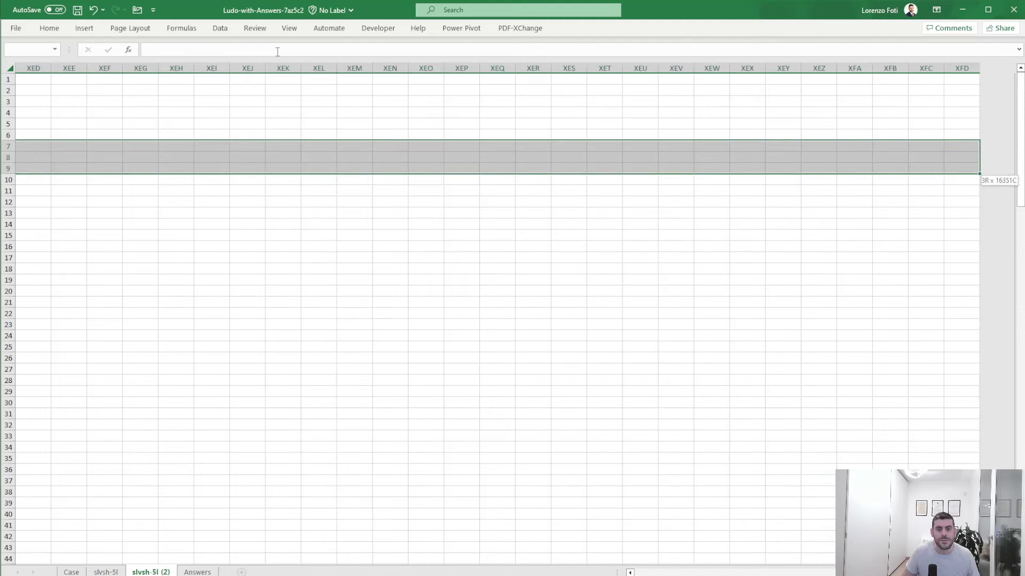
{"action": "key", "text": "ctrl+shift+Left"}
{"action": "key", "text": "shift+Right"}
{"action": "key", "text": "shift+Right"}
{"action": "key", "text": "ctrl+shift+Down"}
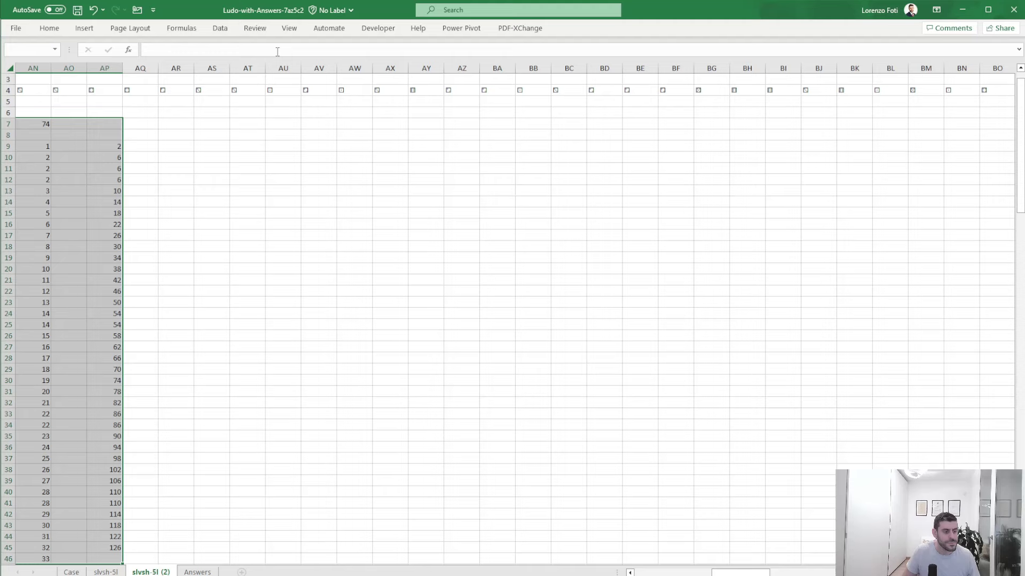
{"action": "key", "text": "shift+Down"}
{"action": "key", "text": "shift+Down"}
{"action": "key", "text": "shift+Left"}
{"action": "key", "text": "shift+Left"}
{"action": "key", "text": "shift+Left"}
{"action": "key", "text": "shift+Left"}
{"action": "key", "text": "shift+Left"}
{"action": "key", "text": "shift+Left"}
{"action": "key", "text": "shift+Left"}
{"action": "key", "text": "shift+Left"}
{"action": "key", "text": "shift+Left"}
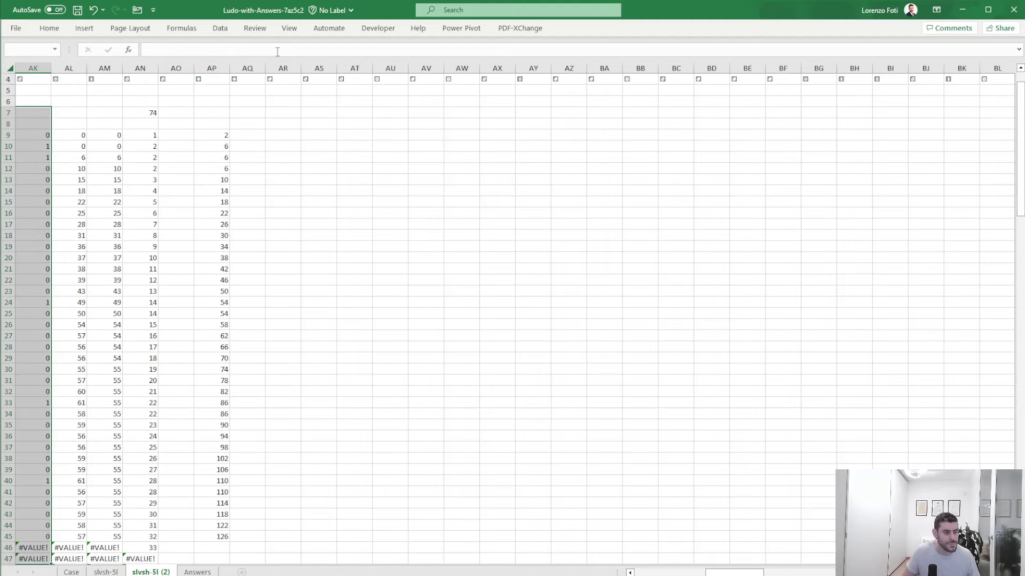
{"action": "key", "text": "shift+Right"}
{"action": "key", "text": "shift+Right"}
{"action": "key", "text": "shift+Right"}
{"action": "key", "text": "shift+Right"}
{"action": "key", "text": "shift+Right"}
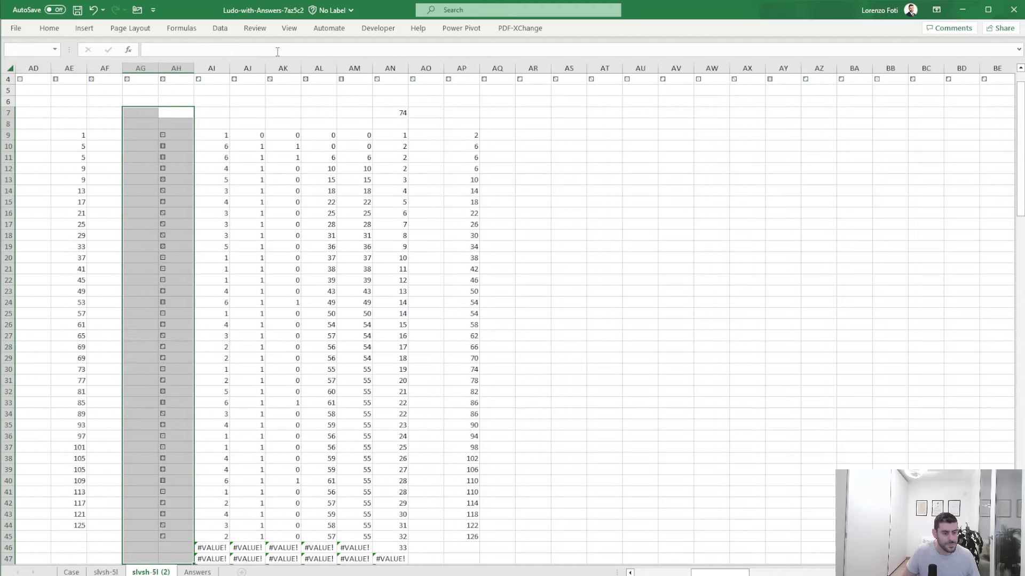
Copy the player block AH7:AP58
{"action": "key", "text": "shift+Right"}
{"action": "key", "text": "shift+Right"}
{"action": "key", "text": "shift+Right"}
{"action": "key", "text": "shift+Right"}
{"action": "key", "text": "shift+Down"}
{"action": "key", "text": "shift+Down"}
{"action": "key", "text": "shift+Down"}
{"action": "key", "text": "shift+Down"}
{"action": "key", "text": "shift+Down"}
{"action": "key", "text": "shift+Down"}
{"action": "key", "text": "shift+Down"}
{"action": "key", "text": "shift+Down"}
{"action": "key", "text": "shift+Down"}
{"action": "key", "text": "shift+Down"}
{"action": "key", "text": "shift+Down"}
{"action": "key", "text": "shift+Down"}
{"action": "key", "text": "shift+Down"}
{"action": "key", "text": "shift+Down"}
{"action": "key", "text": "shift+Down"}
{"action": "key", "text": "shift+Down"}
{"action": "key", "text": "shift+Down"}
{"action": "key", "text": "shift+Down"}
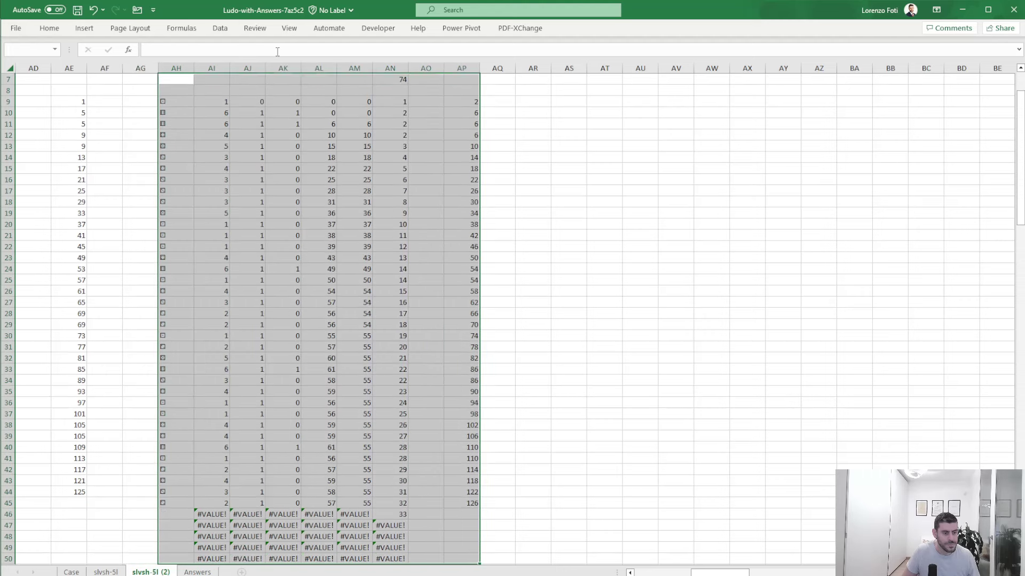
{"action": "key", "text": "shift+Down"}
{"action": "key", "text": "shift+Down"}
{"action": "key", "text": "shift+Down"}
{"action": "key", "text": "shift+Down"}
{"action": "key", "text": "shift+Down"}
{"action": "key", "text": "shift+Down"}
{"action": "key", "text": "shift+Down"}
{"action": "key", "text": "shift+Down"}
{"action": "key", "text": "shift+Down"}
{"action": "key", "text": "shift+Up"}
{"action": "key", "text": "shift+Up"}
{"action": "key", "text": "shift+Up"}
{"action": "key", "text": "shift+Up"}
{"action": "key", "text": "shift+Up"}
{"action": "key", "text": "shift+Up"}
{"action": "key", "text": "shift+Up"}
{"action": "key", "text": "shift+Up"}
{"action": "key", "text": "shift+Up"}
{"action": "key", "text": "shift+Up"}
{"action": "key", "text": "shift+Up"}
{"action": "key", "text": "shift+Up"}
{"action": "key", "text": "shift+Up"}
{"action": "key", "text": "shift+Up"}
{"action": "key", "text": "shift+Up"}
{"action": "key", "text": "shift+Up"}
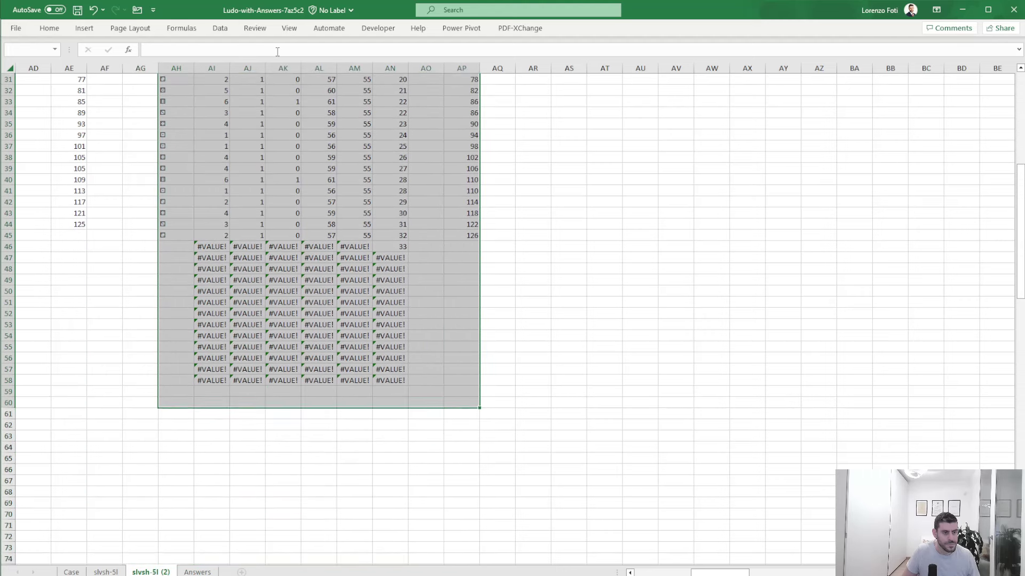
{"action": "key", "text": "ctrl+c"}
Paste copies of the block at AS7 and BD7
{"action": "key", "text": "Up"}
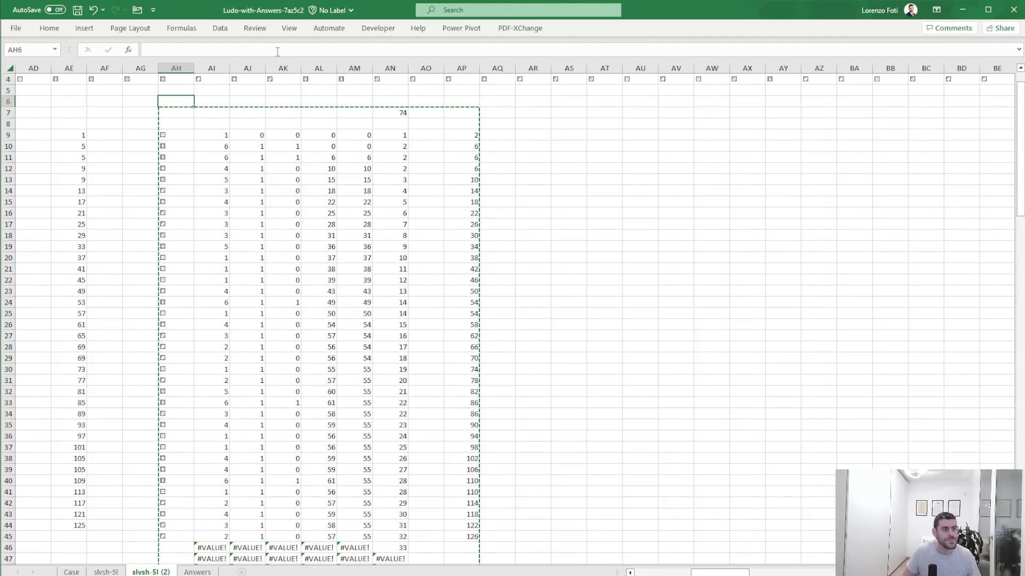
{"action": "key", "text": "Down"}
{"action": "key", "text": "Right"}
{"action": "key", "text": "Right"}
{"action": "key", "text": "Right"}
{"action": "key", "text": "Right"}
{"action": "key", "text": "Right"}
{"action": "key", "text": "Right"}
{"action": "key", "text": "Right"}
{"action": "key", "text": "Right"}
{"action": "key", "text": "Right"}
{"action": "key", "text": "Right"}
{"action": "key", "text": "Right"}
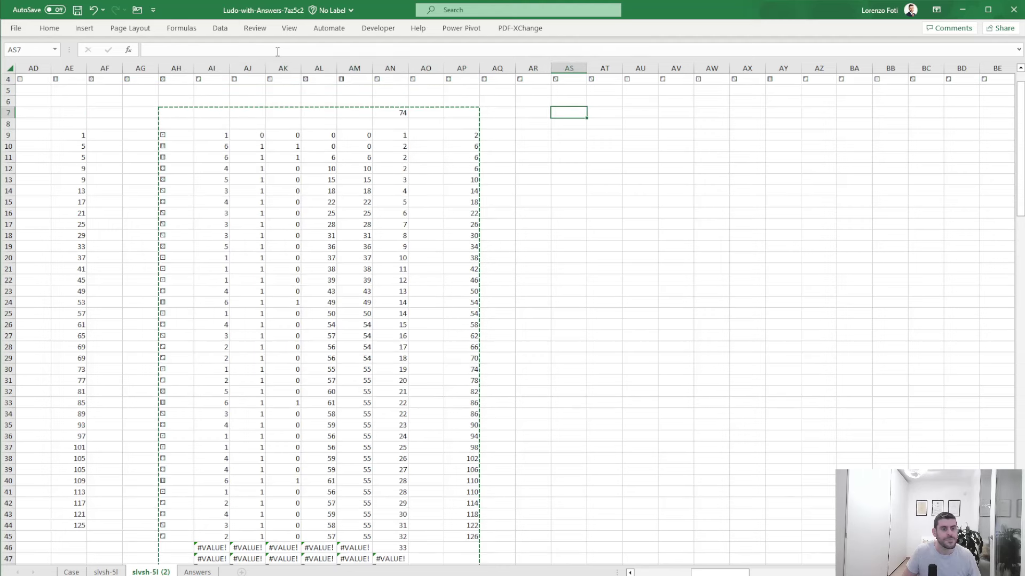
{"action": "key", "text": "ctrl+v"}
{"action": "key", "text": "Right"}
{"action": "key", "text": "Right"}
{"action": "key", "text": "Right"}
{"action": "key", "text": "Right"}
{"action": "key", "text": "Right"}
{"action": "key", "text": "Right"}
{"action": "key", "text": "Right"}
{"action": "key", "text": "Right"}
{"action": "key", "text": "Right"}
{"action": "key", "text": "Right"}
{"action": "key", "text": "Right"}
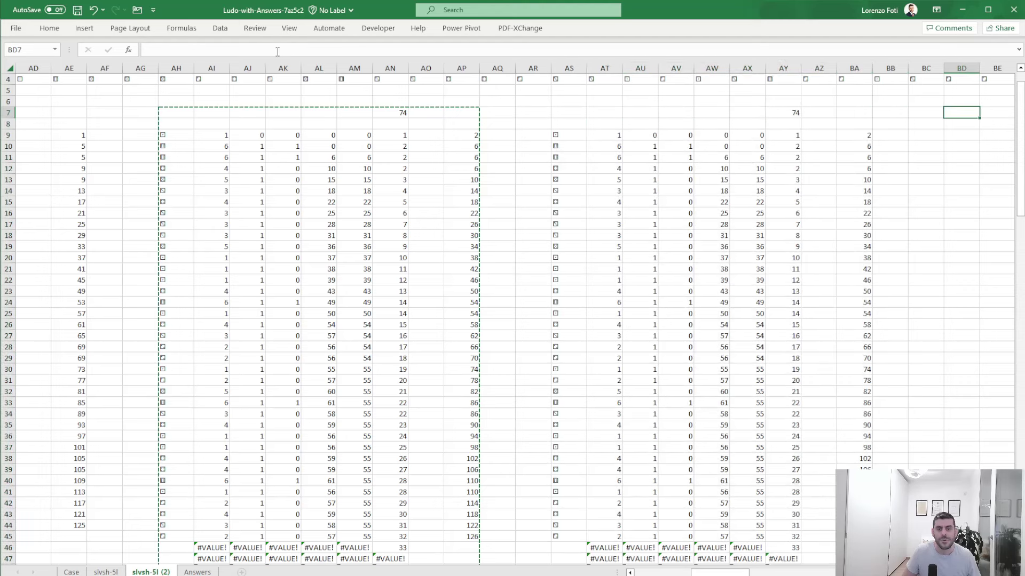
{"action": "key", "text": "ctrl+v"}
{"action": "key", "text": "Escape"}
{"action": "key", "text": "Left"}
{"action": "key", "text": "Left"}
{"action": "key", "text": "Left"}
{"action": "key", "text": "Left"}
{"action": "key", "text": "Left"}
{"action": "key", "text": "Left"}
{"action": "key", "text": "Left"}
{"action": "key", "text": "Left"}
{"action": "key", "text": "Left"}
{"action": "key", "text": "Left"}
{"action": "key", "text": "Left"}
Change the FILTER criteria in AS9 and BA9 to 3 for player 3
{"action": "key", "text": "Down"}
{"action": "key", "text": "Down"}
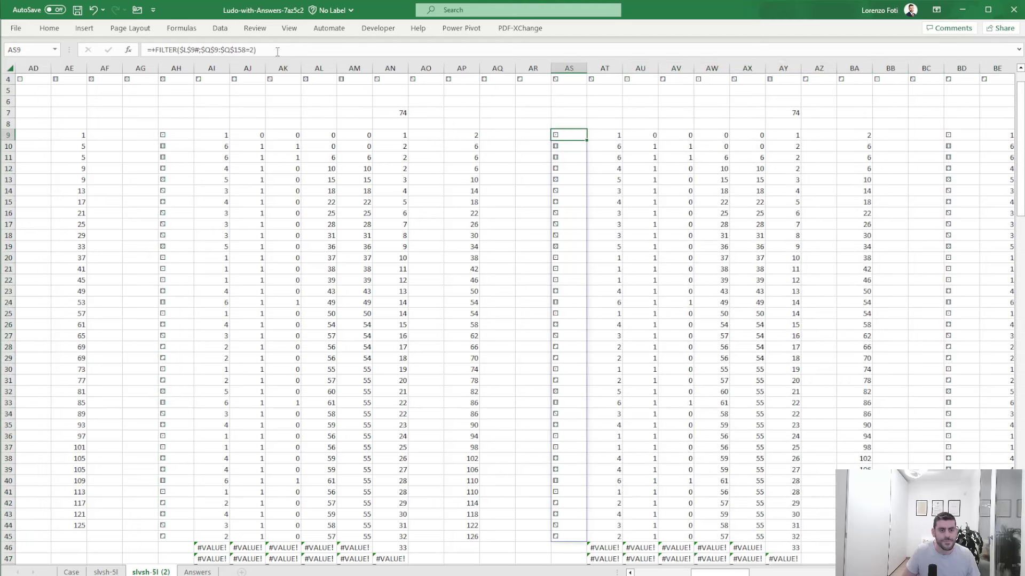
{"action": "left_click", "coordinate": [252, 49]}
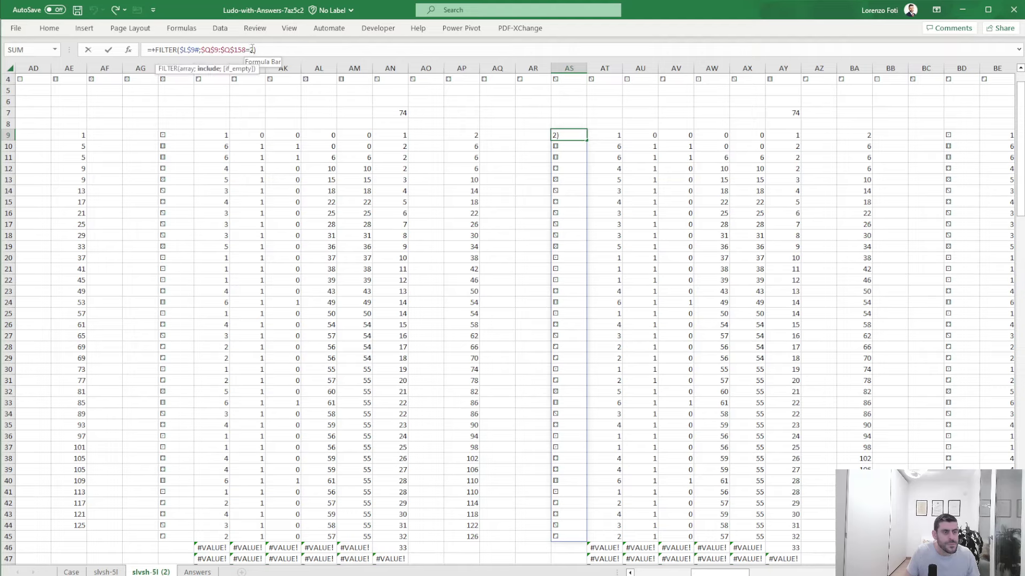
{"action": "key", "text": "BackSpace"}
{"action": "type", "text": "3"}
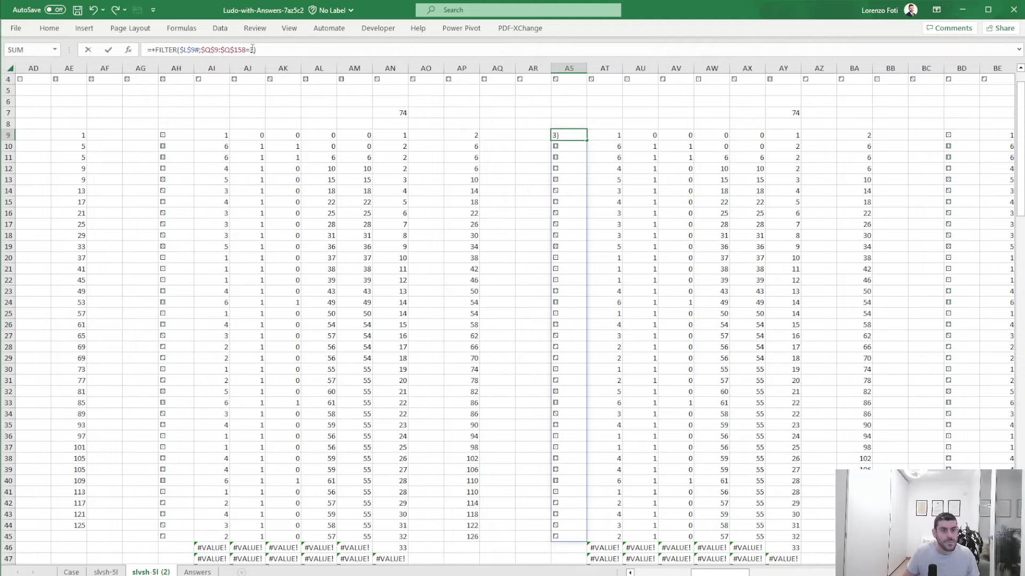
{"action": "key", "text": "Tab"}
{"action": "key", "text": "Right"}
{"action": "key", "text": "Right"}
{"action": "key", "text": "Right"}
{"action": "key", "text": "Right"}
{"action": "key", "text": "Right"}
{"action": "key", "text": "Right"}
{"action": "key", "text": "Right"}
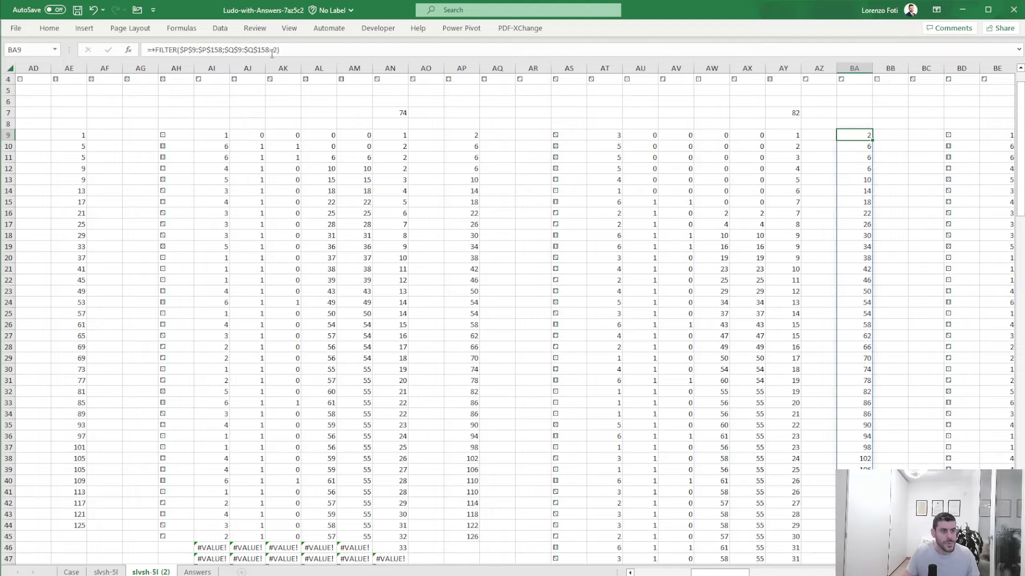
{"action": "left_click", "coordinate": [274, 49]}
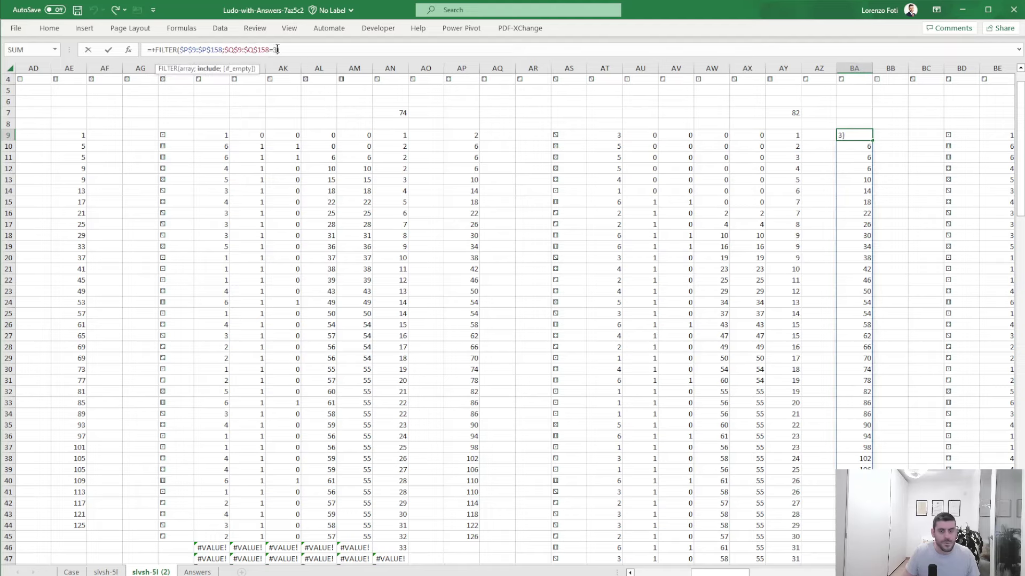
{"action": "type", "text": "3"}
{"action": "key", "text": "Return"}
{"action": "key", "text": "Right"}
{"action": "key", "text": "Right"}
{"action": "key", "text": "Right"}
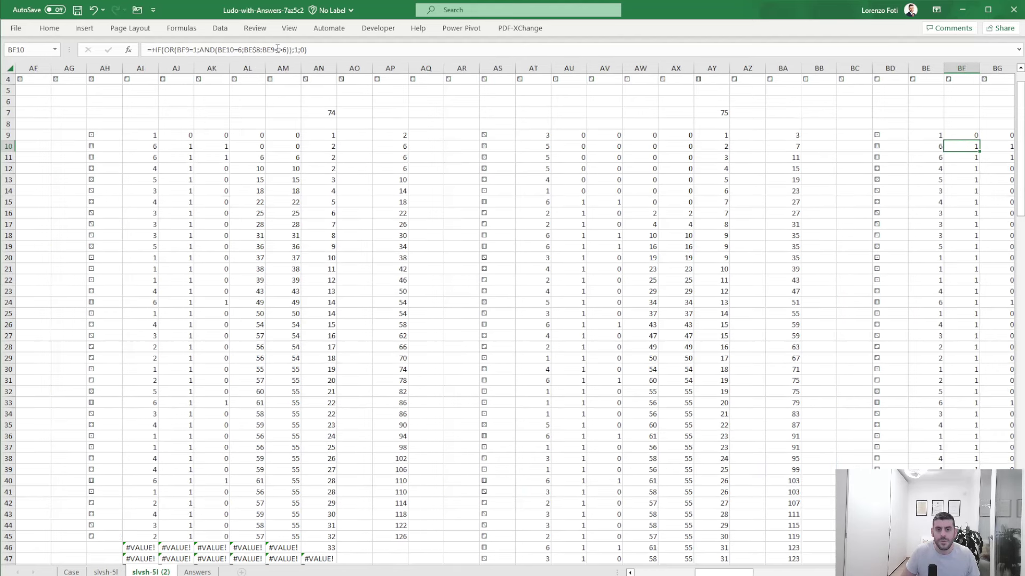
Change the FILTER criteria in BD9 and BL9 to 4, giving BJ7 a total of 100
{"action": "key", "text": "Up"}
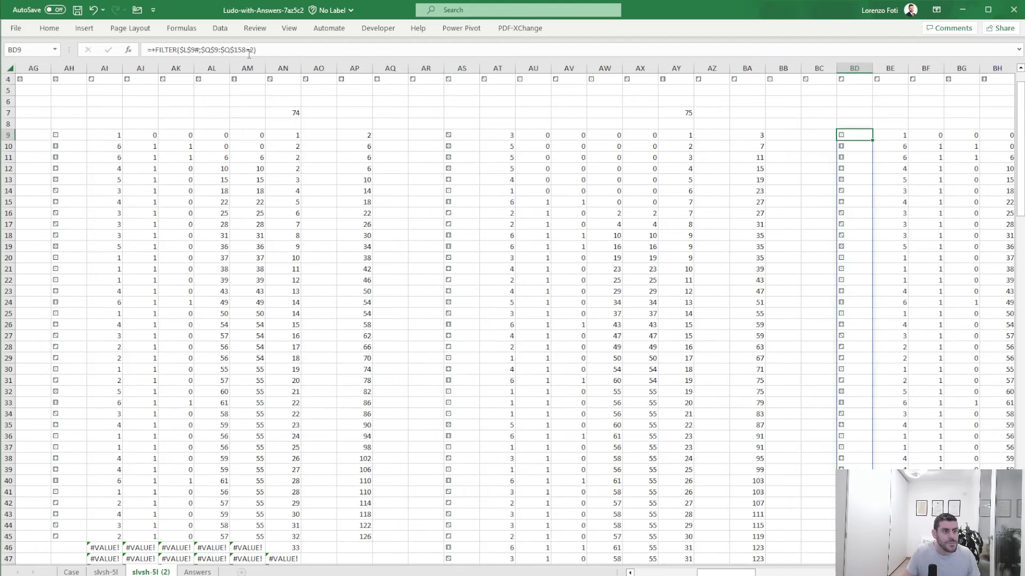
{"action": "double_click", "coordinate": [251, 49]}
{"action": "type", "text": "4"}
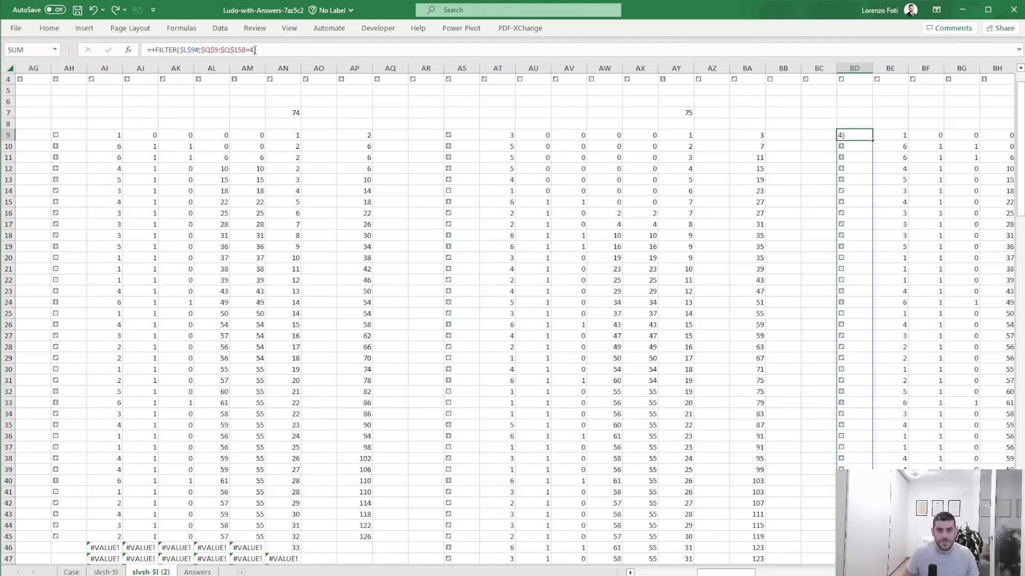
{"action": "key", "text": "Return"}
{"action": "key", "text": "Up"}
{"action": "key", "text": "Right"}
{"action": "key", "text": "Right"}
{"action": "key", "text": "Right"}
{"action": "key", "text": "Right"}
{"action": "key", "text": "Right"}
{"action": "key", "text": "Right"}
{"action": "key", "text": "Right"}
{"action": "key", "text": "Right"}
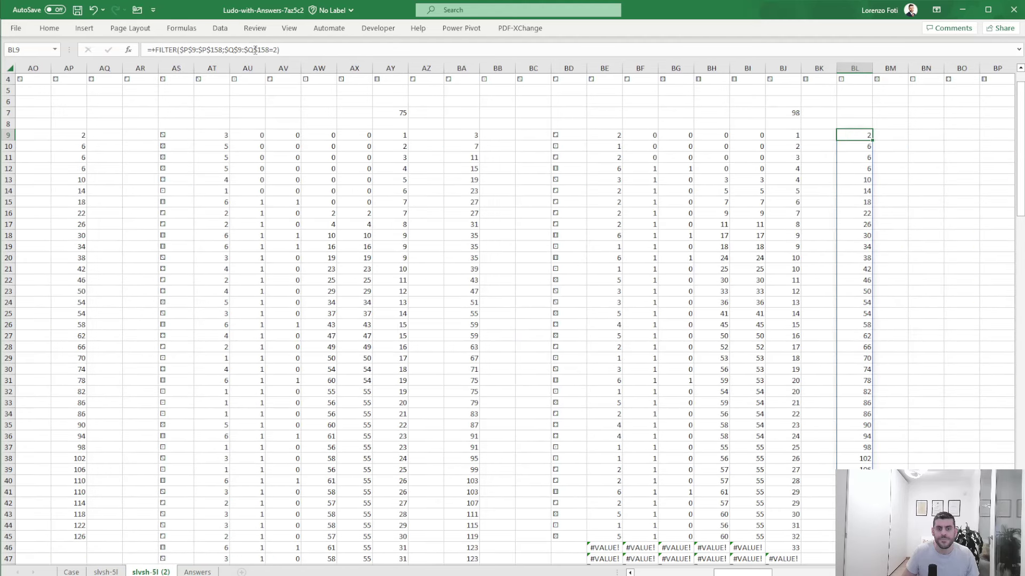
{"action": "left_click", "coordinate": [274, 50]}
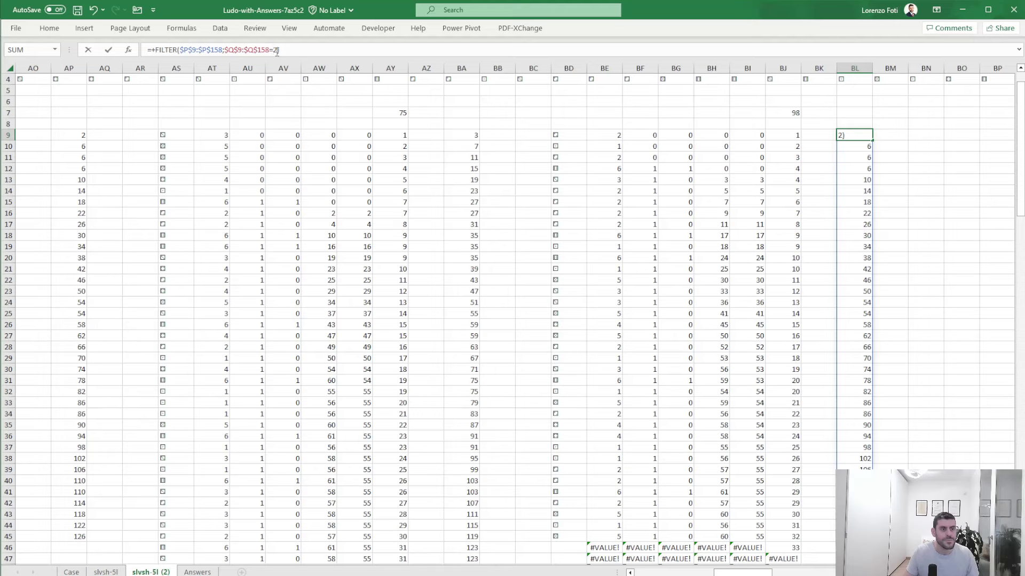
{"action": "double_click", "coordinate": [277, 50]}
{"action": "type", "text": "4"}
{"action": "key", "text": "Return"}
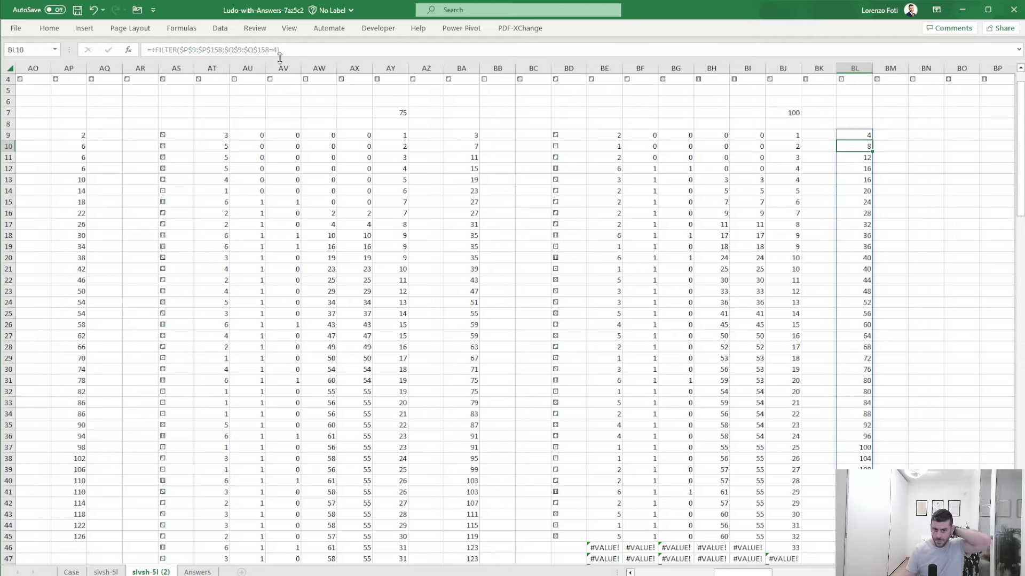
{"action": "left_click", "coordinate": [71, 572]}
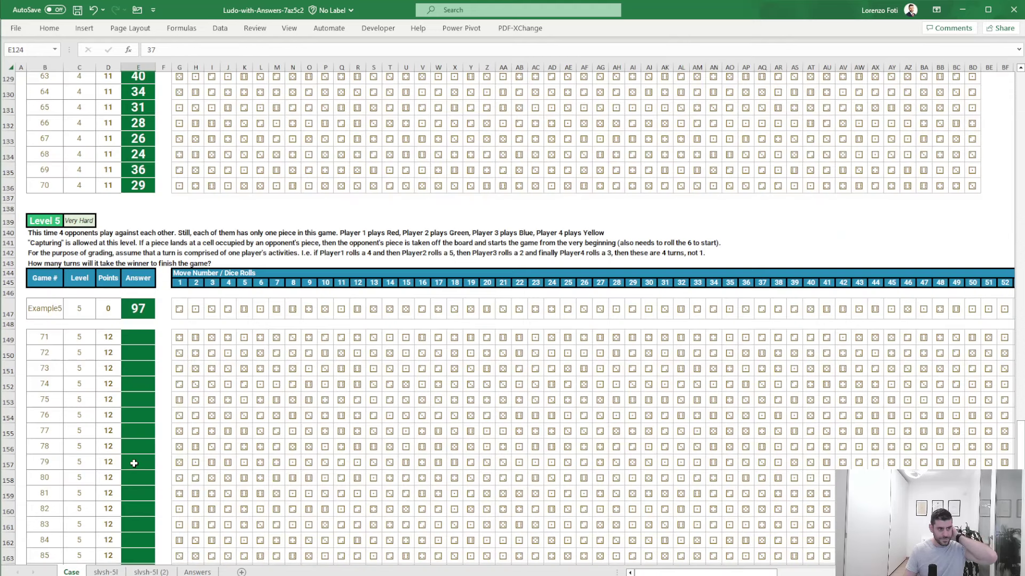
{"action": "left_click", "coordinate": [150, 572]}
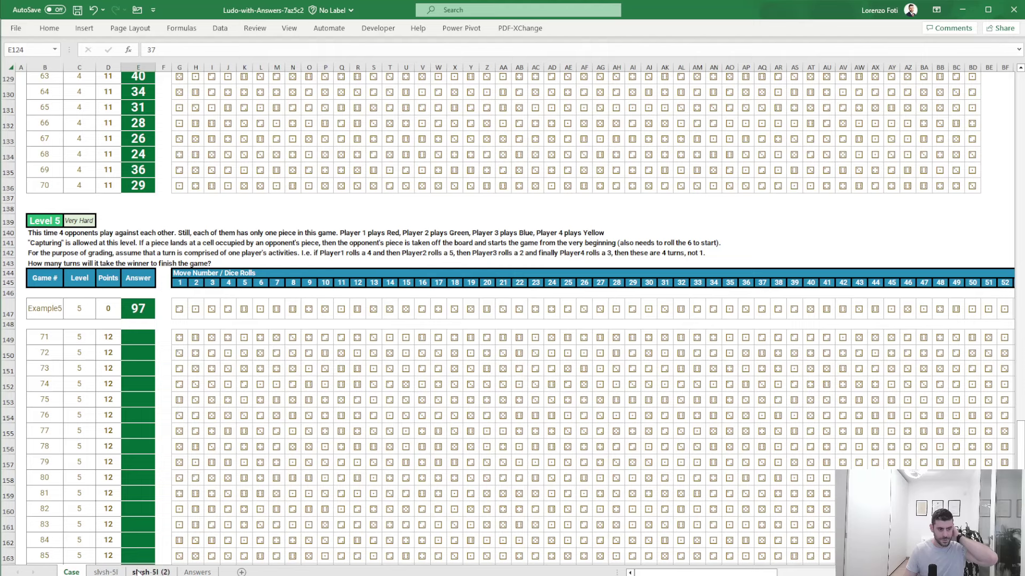
{"action": "left_click_drag", "start_coordinate": [354, 369], "coordinate": [4, 361]}
{"action": "left_click", "coordinate": [159, 292]}
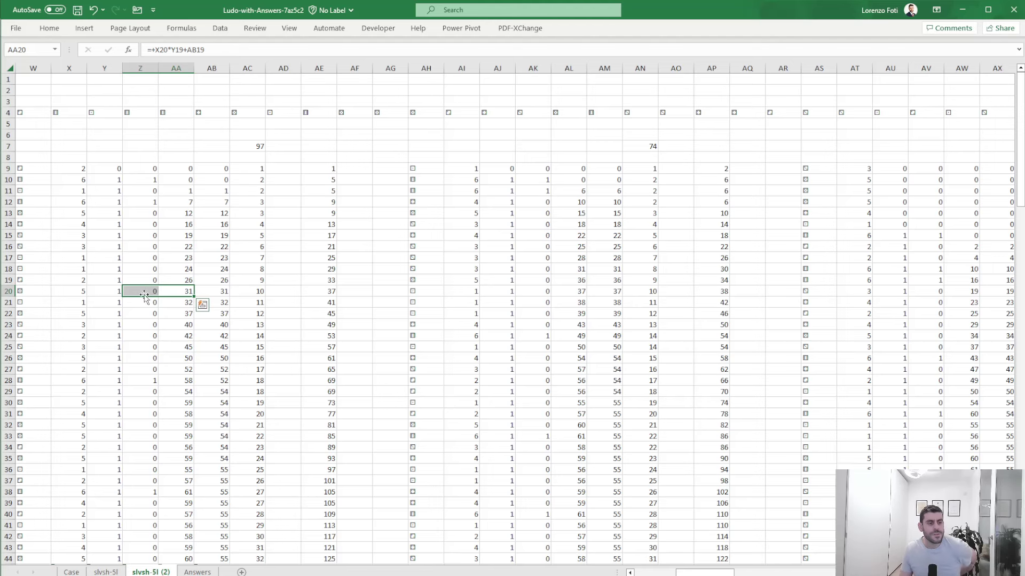
{"action": "left_click_drag", "start_coordinate": [72, 334], "coordinate": [2, 327]}
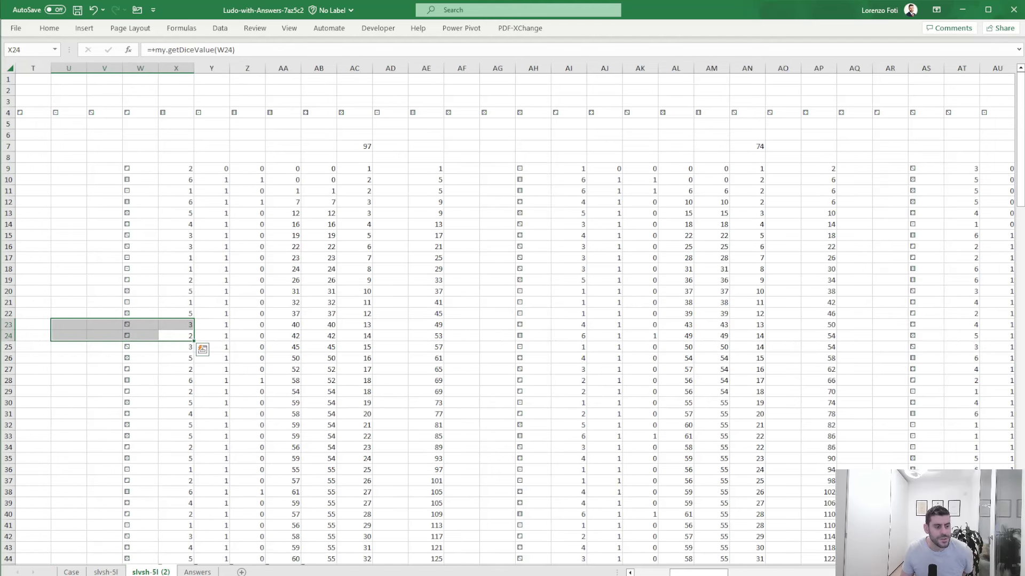
{"action": "left_click", "coordinate": [69, 572]}
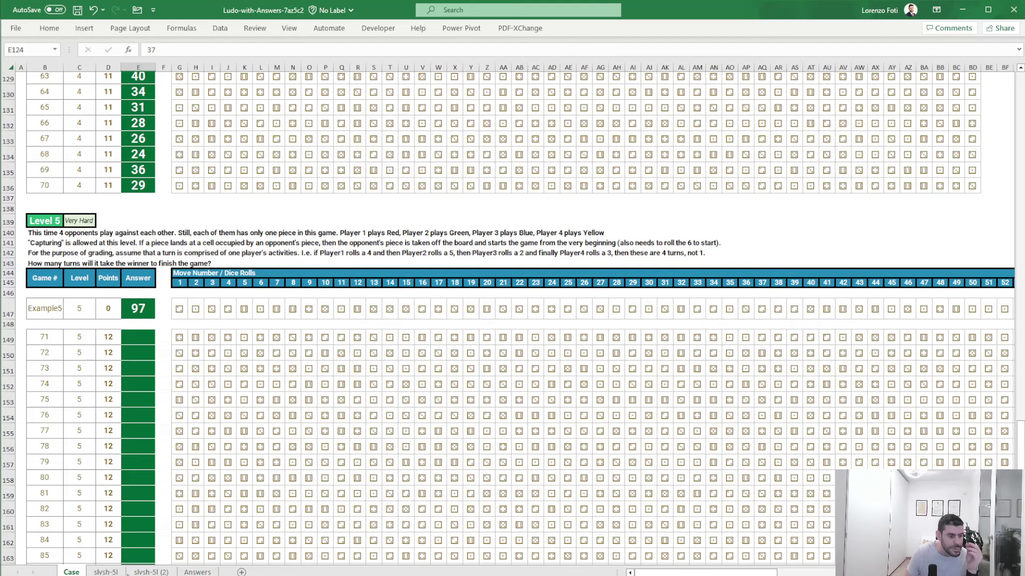
{"action": "key", "text": "ctrl+Page_Down"}
{"action": "key", "text": "ctrl+Page_Down"}
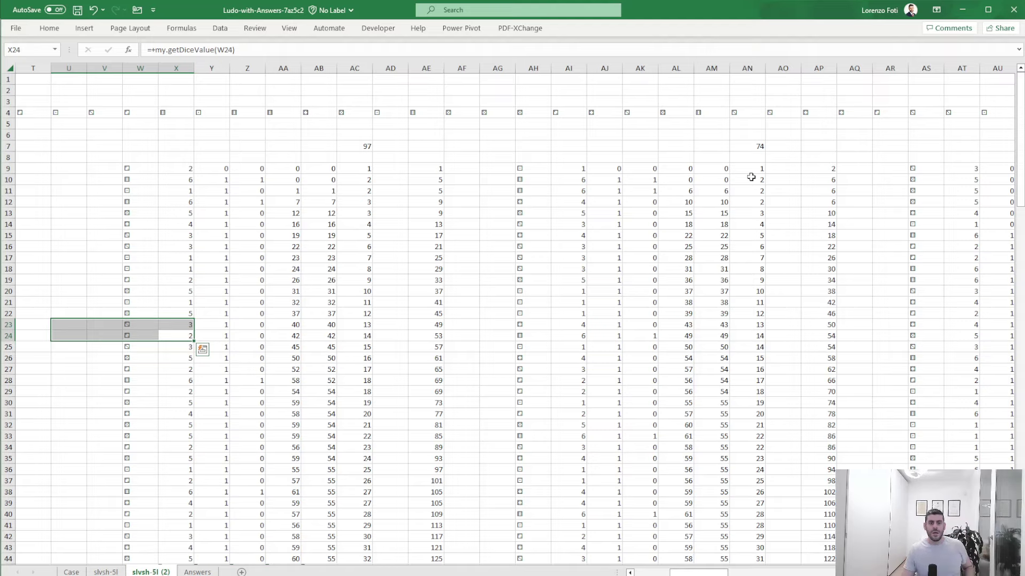
{"action": "left_click", "coordinate": [832, 177]}
{"action": "left_click", "coordinate": [835, 169]}
{"action": "type", "text": "2"}
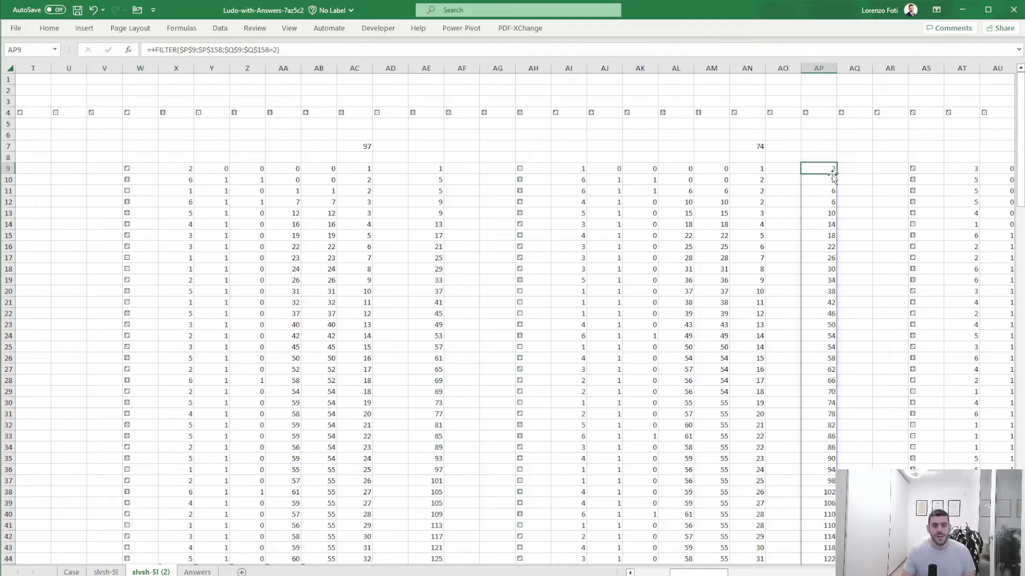
{"action": "key", "text": "Return"}
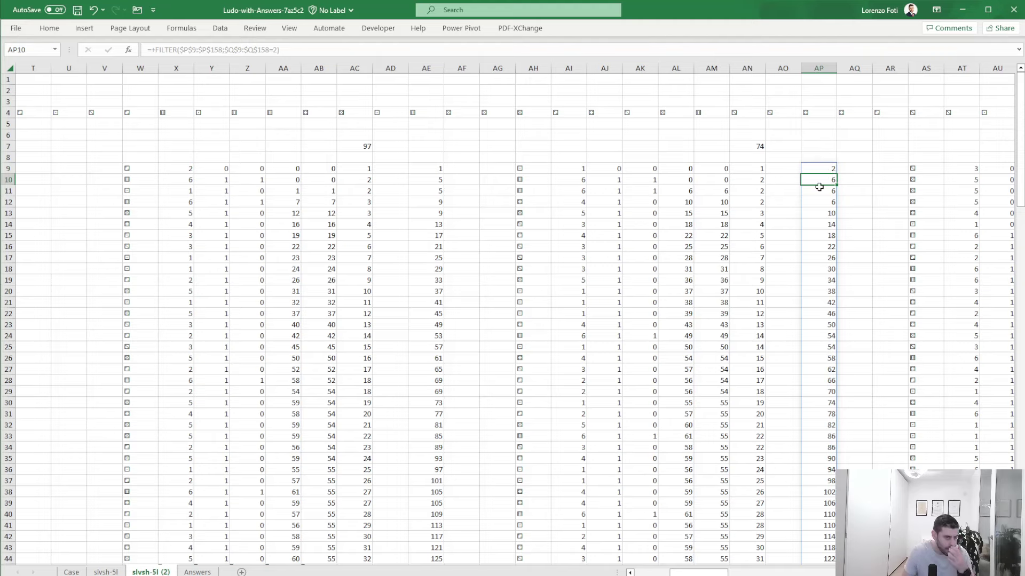
{"action": "left_click", "coordinate": [421, 176]}
{"action": "left_click", "coordinate": [428, 169]}
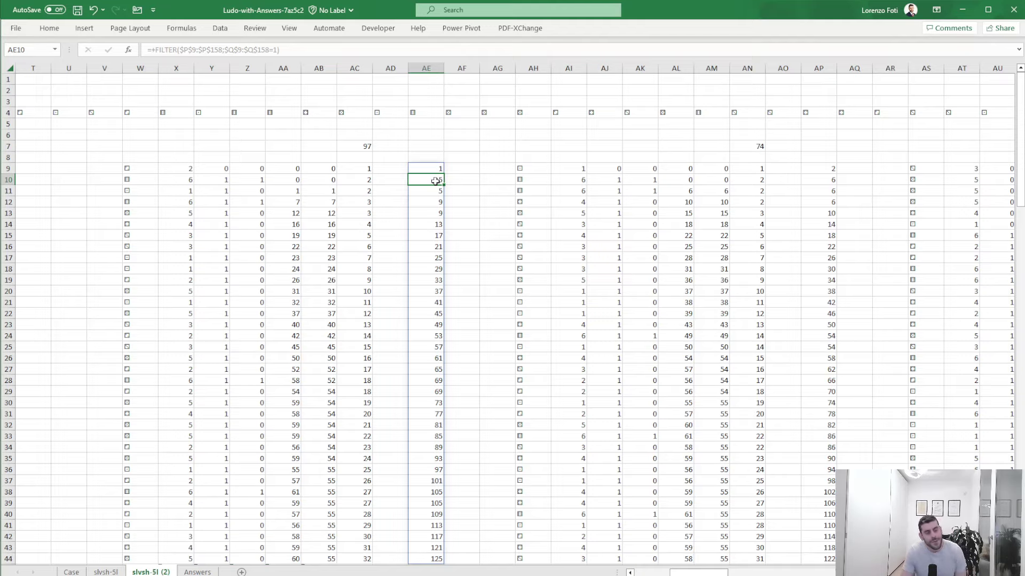
{"action": "left_click", "coordinate": [433, 168]}
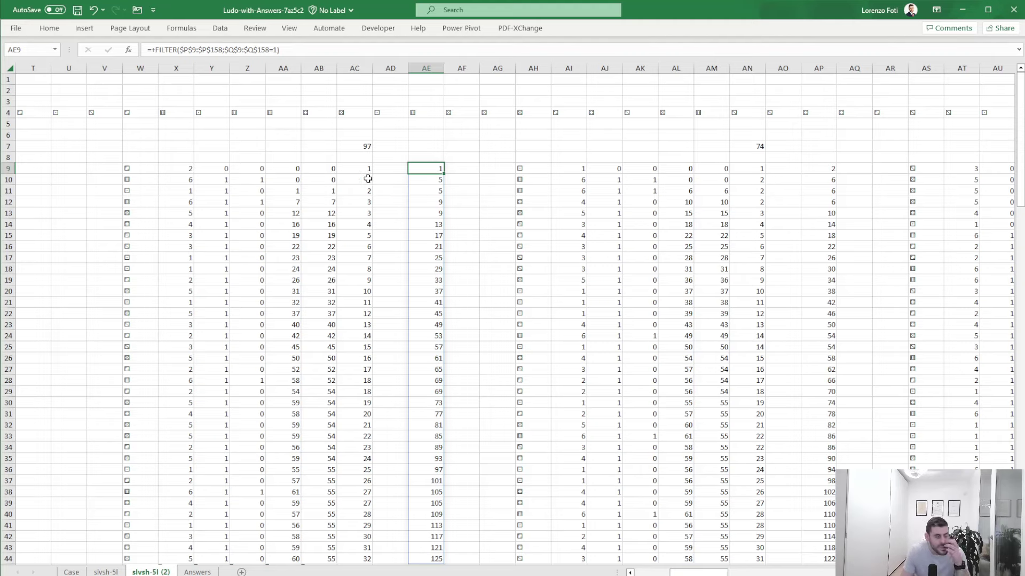
{"action": "left_click", "coordinate": [360, 169]}
Recommit the AC9 turn counter formula and clear the AC counter column below it
{"action": "left_click", "coordinate": [226, 49]}
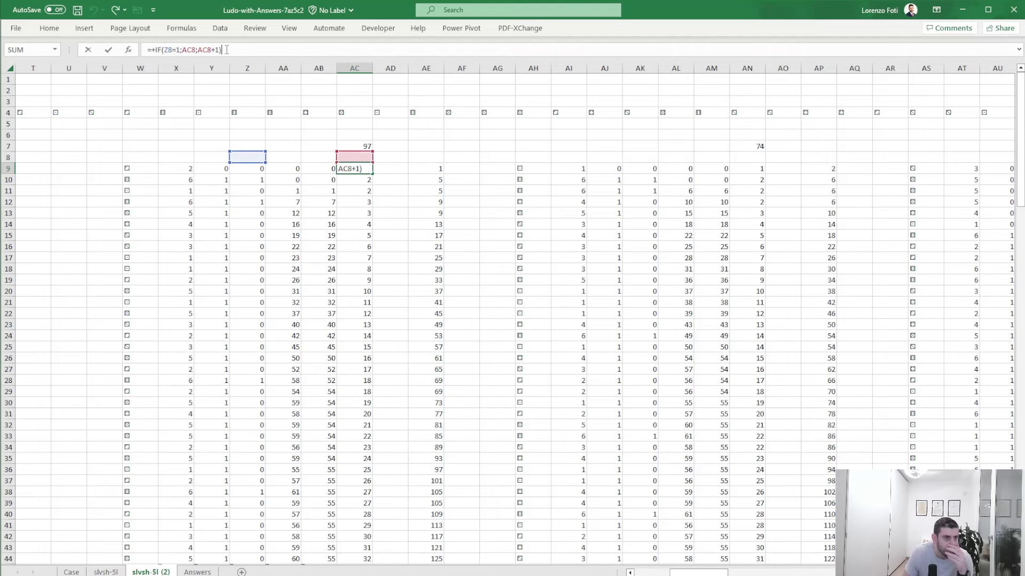
{"action": "key", "text": "Return"}
{"action": "key", "text": "Down"}
{"action": "key", "text": "Down"}
{"action": "key", "text": "Down"}
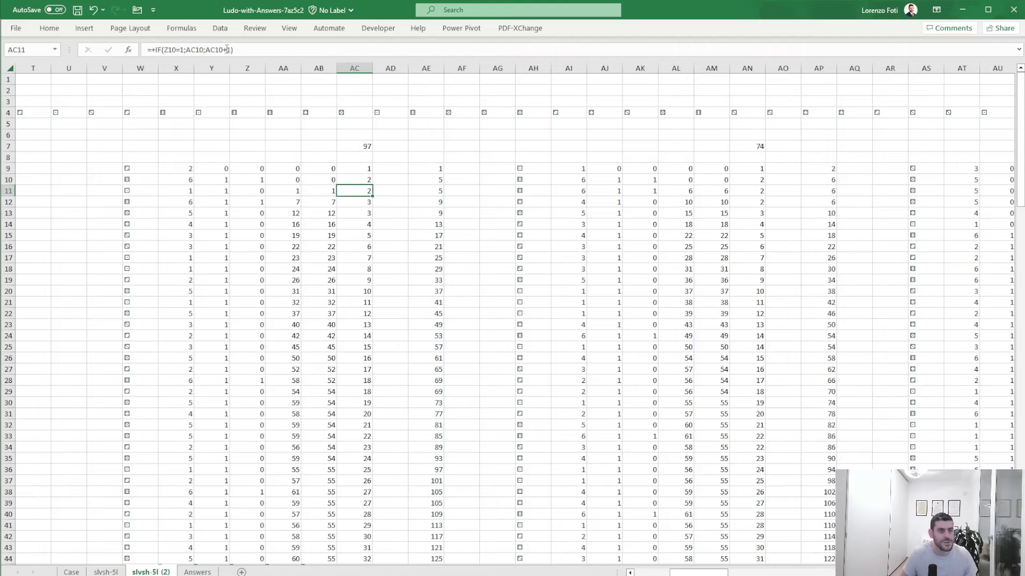
{"action": "key", "text": "Left"}
{"action": "key", "text": "Up"}
{"action": "key", "text": "Up"}
{"action": "key", "text": "Up"}
{"action": "key", "text": "Up"}
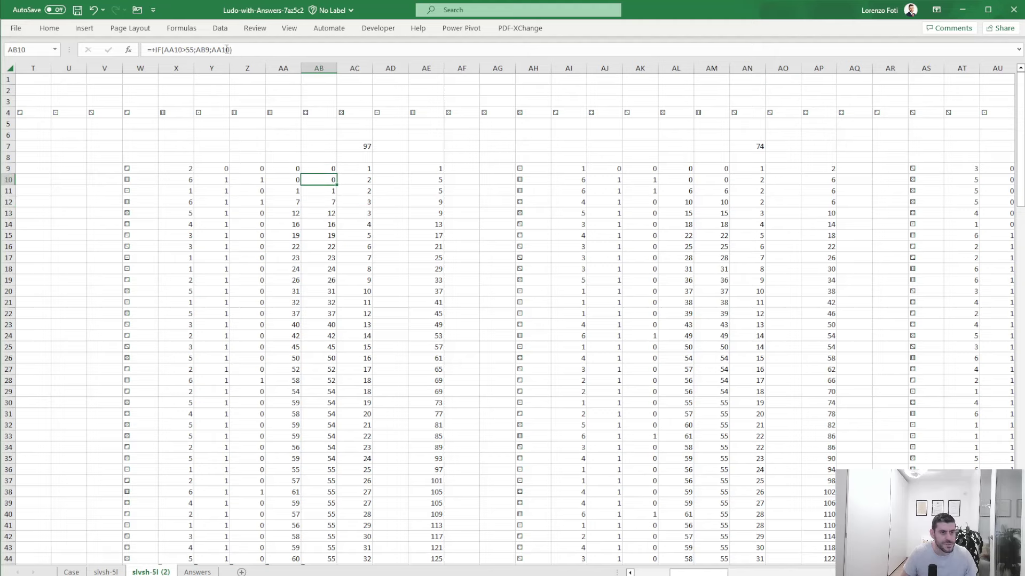
{"action": "key", "text": "Right"}
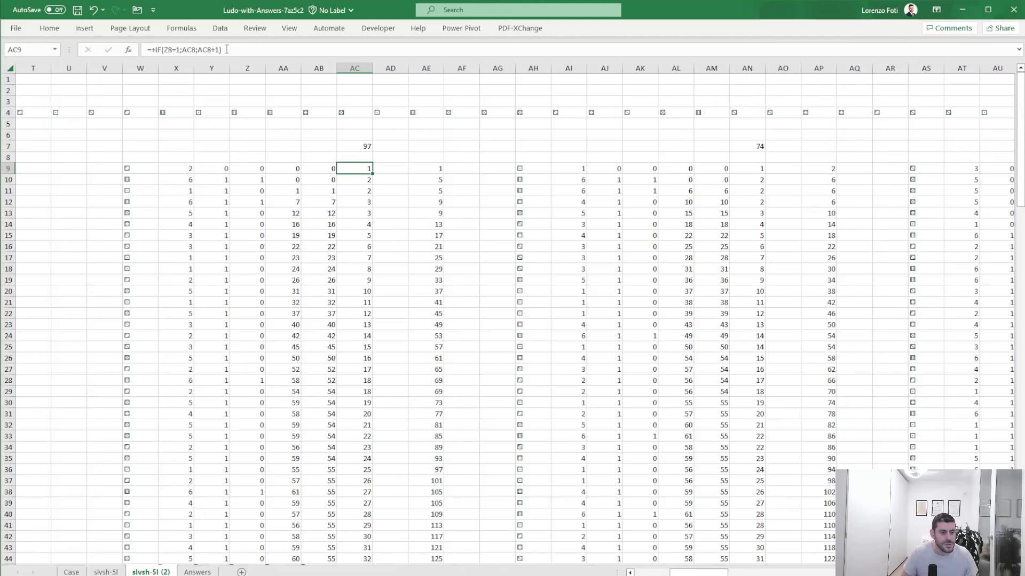
{"action": "key", "text": "ctrl+shift+Down"}
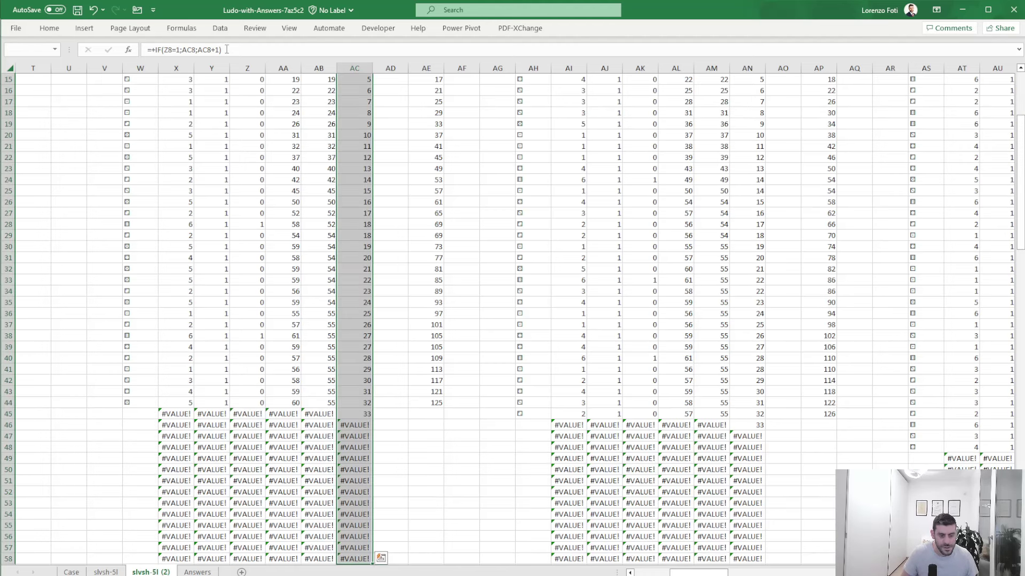
{"action": "key", "text": "ctrl+BackSpace"}
{"action": "key", "text": "Delete"}
Clear the AN, AY and BJ counter columns from row 9 down, then return to column AC
{"action": "key", "text": "Right"}
{"action": "key", "text": "Right"}
{"action": "key", "text": "Right"}
{"action": "key", "text": "Right"}
{"action": "key", "text": "Right"}
{"action": "key", "text": "Right"}
{"action": "key", "text": "Right"}
{"action": "key", "text": "Right"}
{"action": "key", "text": "Right"}
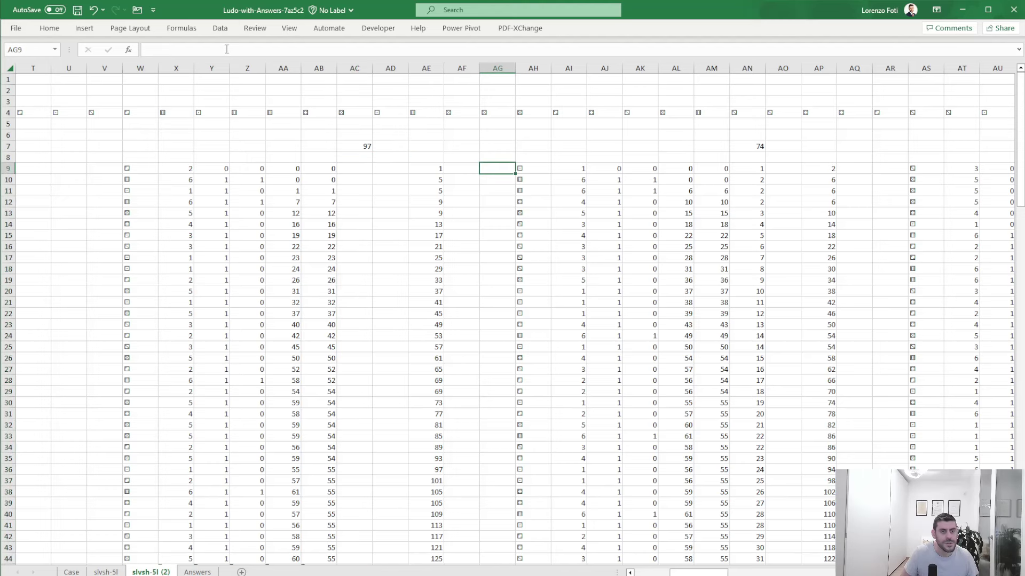
{"action": "key", "text": "Right"}
{"action": "key", "text": "Right"}
{"action": "key", "text": "ctrl+shift+Down"}
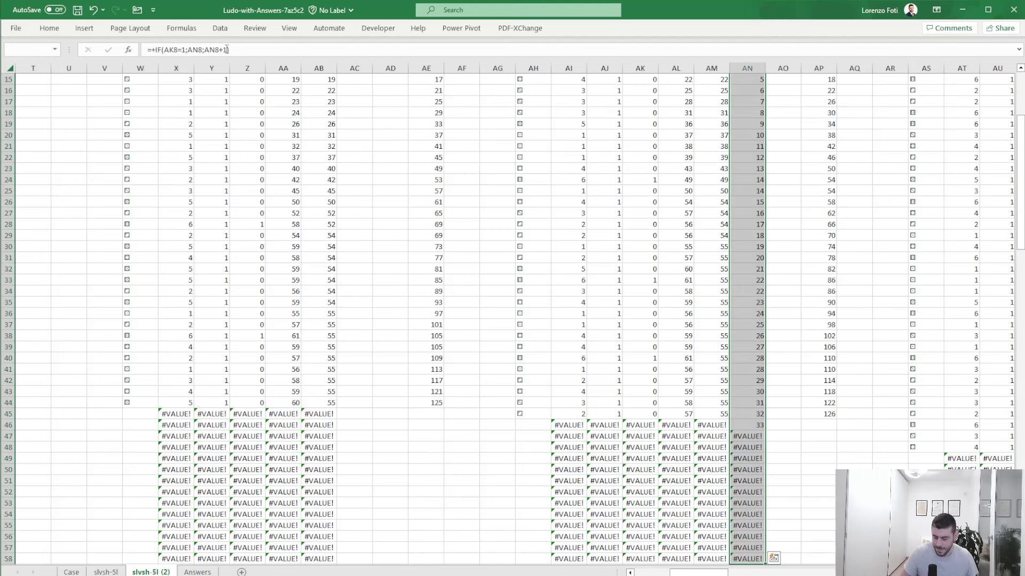
{"action": "key", "text": "ctrl+BackSpace"}
{"action": "key", "text": "Delete"}
{"action": "key", "text": "Right"}
{"action": "key", "text": "Right"}
{"action": "key", "text": "Right"}
{"action": "key", "text": "Right"}
{"action": "key", "text": "Right"}
{"action": "key", "text": "Right"}
{"action": "key", "text": "Right"}
{"action": "key", "text": "Right"}
{"action": "key", "text": "Right"}
{"action": "key", "text": "Right"}
{"action": "key", "text": "Right"}
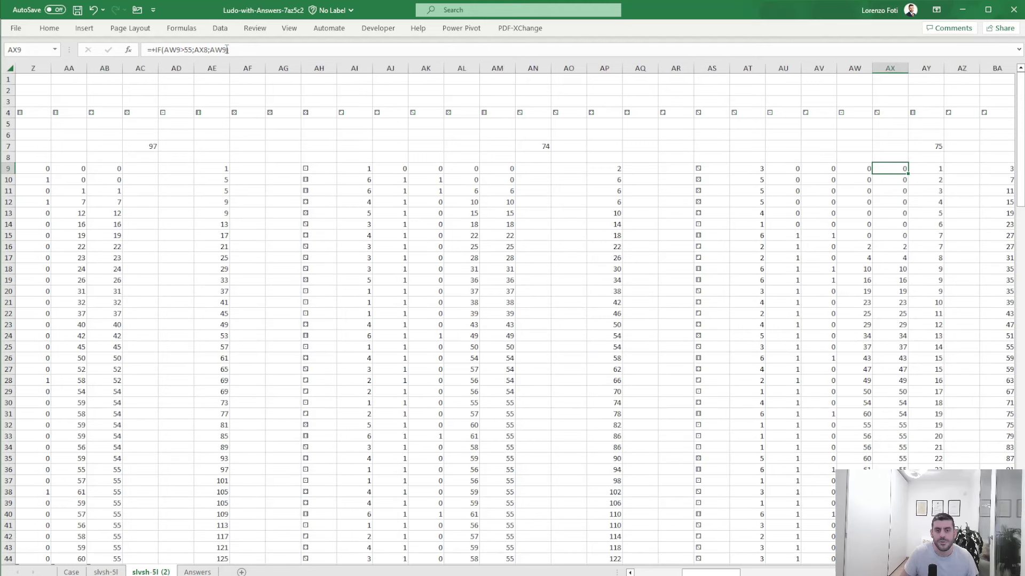
{"action": "key", "text": "ctrl+shift+Down"}
{"action": "key", "text": "ctrl+BackSpace"}
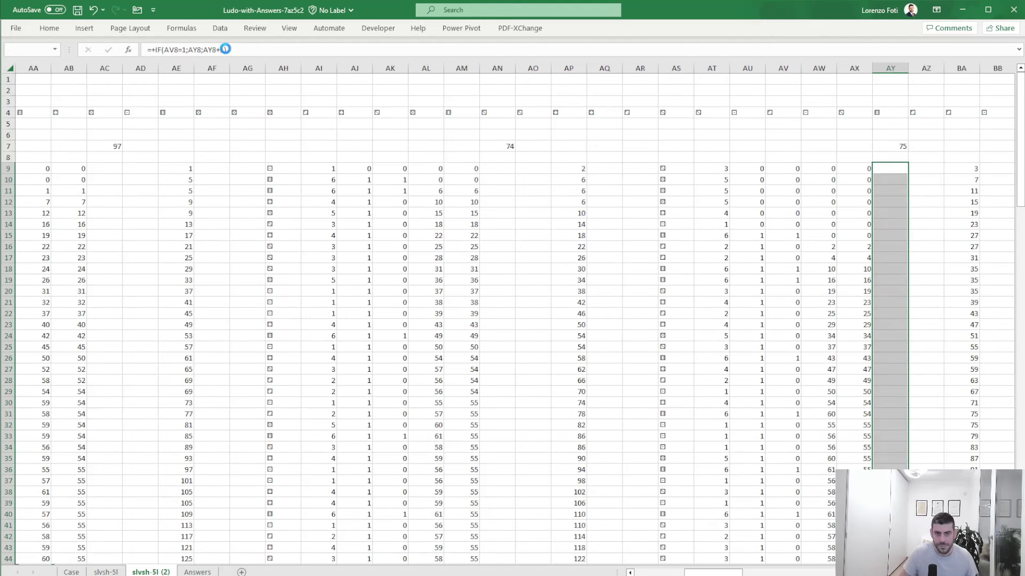
{"action": "key", "text": "Delete"}
{"action": "key", "text": "Right"}
{"action": "key", "text": "Right"}
{"action": "key", "text": "Right"}
{"action": "key", "text": "Right"}
{"action": "key", "text": "Right"}
{"action": "key", "text": "Right"}
{"action": "key", "text": "Right"}
{"action": "key", "text": "Right"}
{"action": "key", "text": "Right"}
{"action": "key", "text": "Right"}
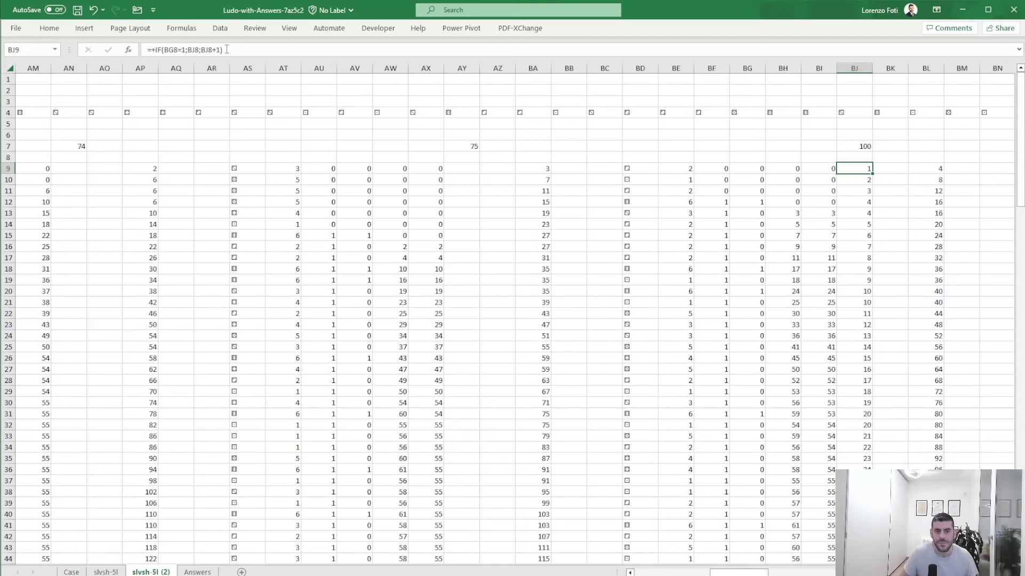
{"action": "key", "text": "ctrl+shift+Down"}
{"action": "key", "text": "ctrl+shift+Up"}
{"action": "key", "text": "Left"}
{"action": "key", "text": "Left"}
{"action": "key", "text": "Left"}
{"action": "key", "text": "Left"}
{"action": "key", "text": "Left"}
{"action": "key", "text": "Left"}
{"action": "key", "text": "Left"}
{"action": "key", "text": "Left"}
{"action": "key", "text": "Left"}
{"action": "key", "text": "Left"}
{"action": "key", "text": "Left"}
{"action": "key", "text": "Left"}
{"action": "key", "text": "Left"}
{"action": "key", "text": "Left"}
{"action": "key", "text": "Left"}
{"action": "key", "text": "Left"}
{"action": "key", "text": "Left"}
{"action": "key", "text": "Left"}
{"action": "key", "text": "Left"}
{"action": "key", "text": "Left"}
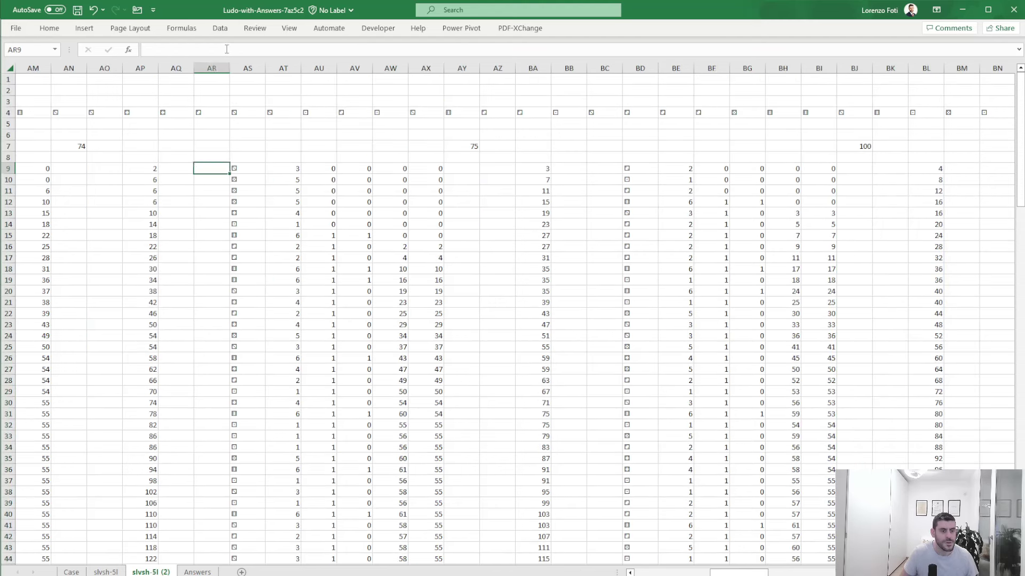
{"action": "key", "text": "Left"}
{"action": "key", "text": "Left"}
{"action": "key", "text": "Left"}
{"action": "key", "text": "Left"}
{"action": "key", "text": "Left"}
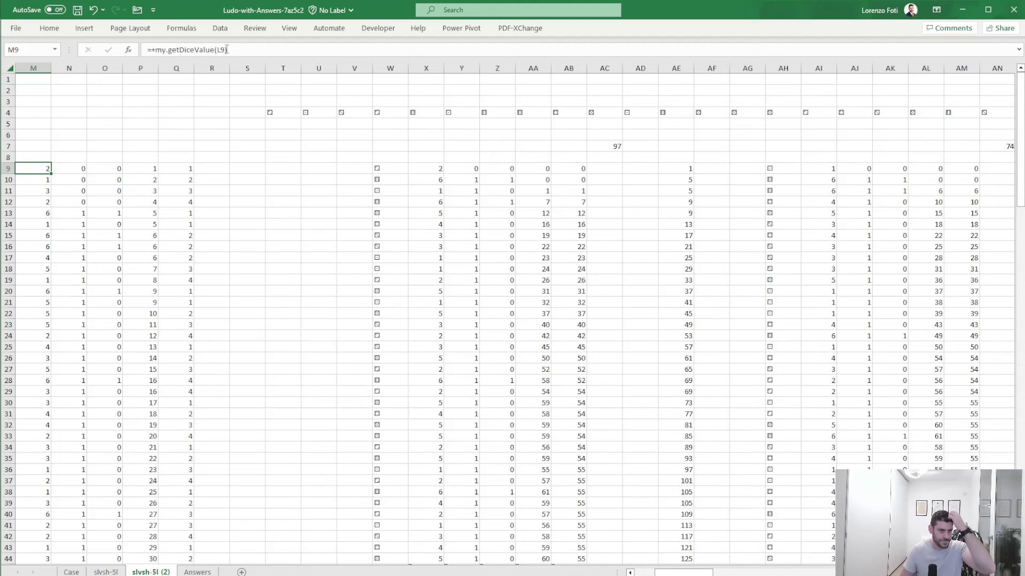
Cancel the stray entry in AC9 and start =+IF(OR(FILTER( in AC10
{"action": "key", "text": "Right"}
{"action": "key", "text": "Right"}
{"action": "key", "text": "Right"}
{"action": "key", "text": "Right"}
{"action": "key", "text": "Right"}
{"action": "key", "text": "Right"}
{"action": "key", "text": "Right"}
{"action": "key", "text": "Right"}
{"action": "key", "text": "Right"}
{"action": "key", "text": "Right"}
{"action": "key", "text": "Right"}
{"action": "key", "text": "Right"}
{"action": "key", "text": "Right"}
{"action": "key", "text": "Right"}
{"action": "key", "text": "Right"}
{"action": "key", "text": "Right"}
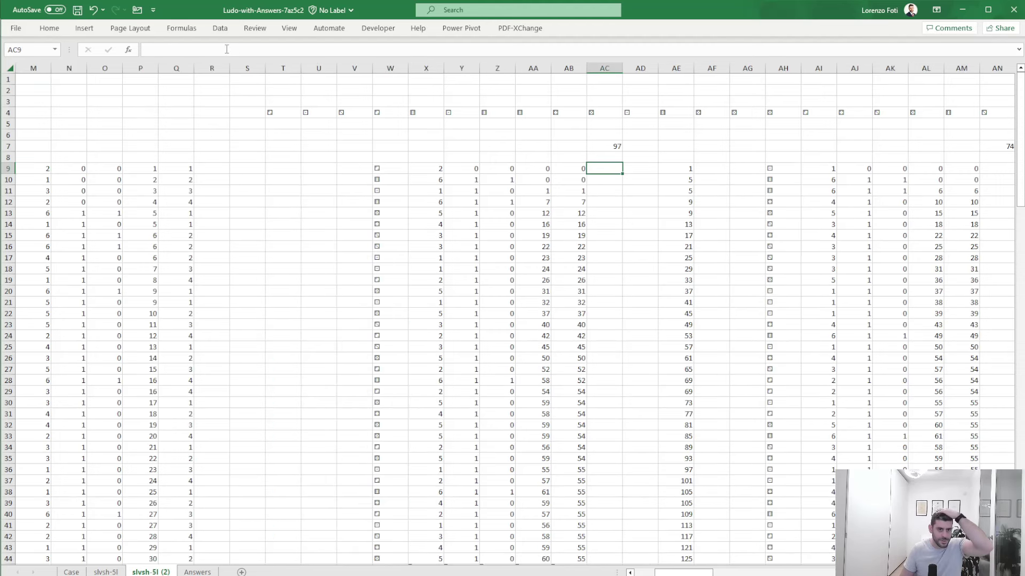
{"action": "type", "text": "+"}
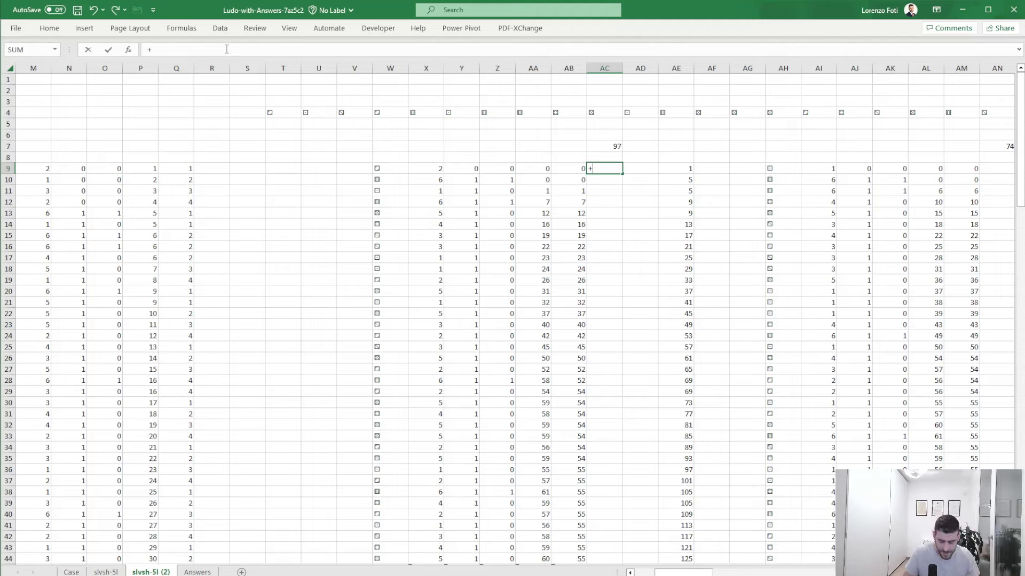
{"action": "key", "text": "Escape"}
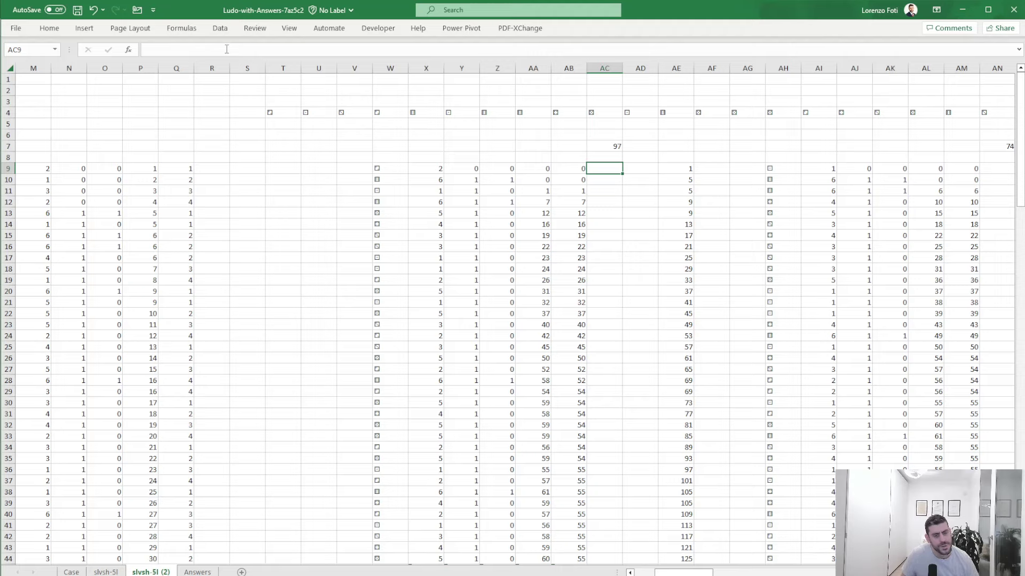
{"action": "key", "text": "Down"}
{"action": "type", "text": "+"}
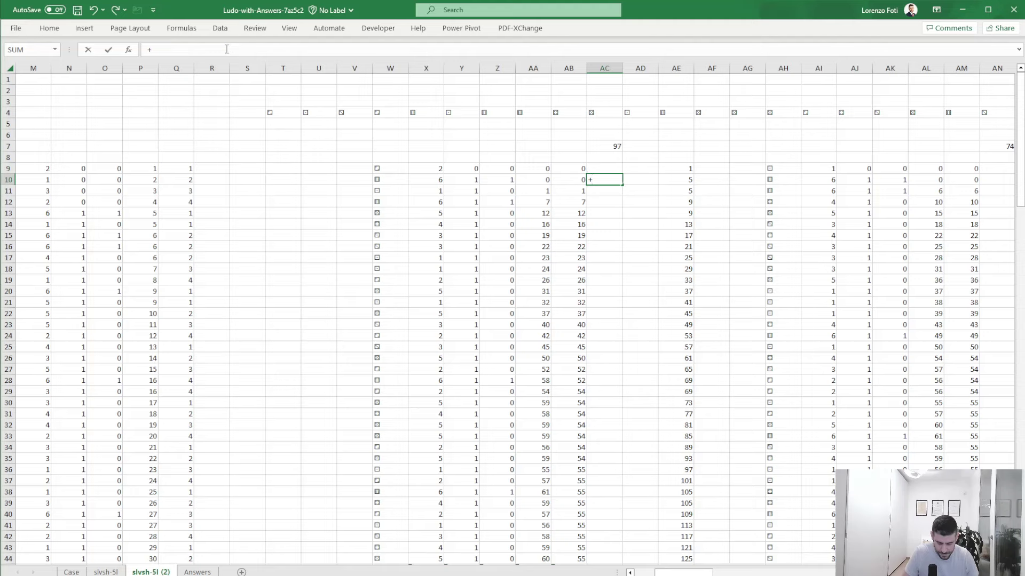
{"action": "type", "text": "if(or(filter("}
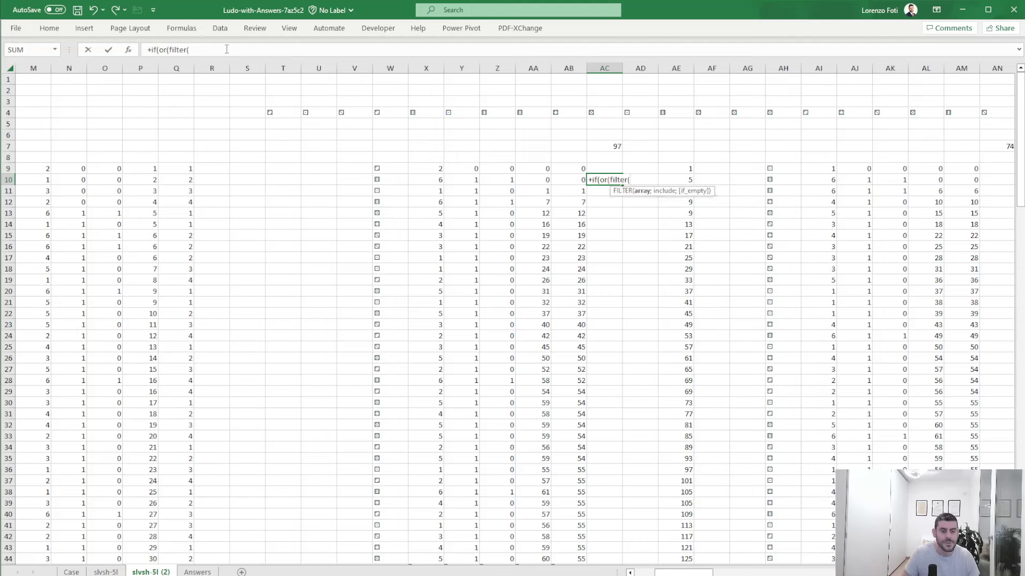
Set the FILTER array to the absolute range $AM$9:$AM$58
{"action": "key", "text": "Right"}
{"action": "key", "text": "Right"}
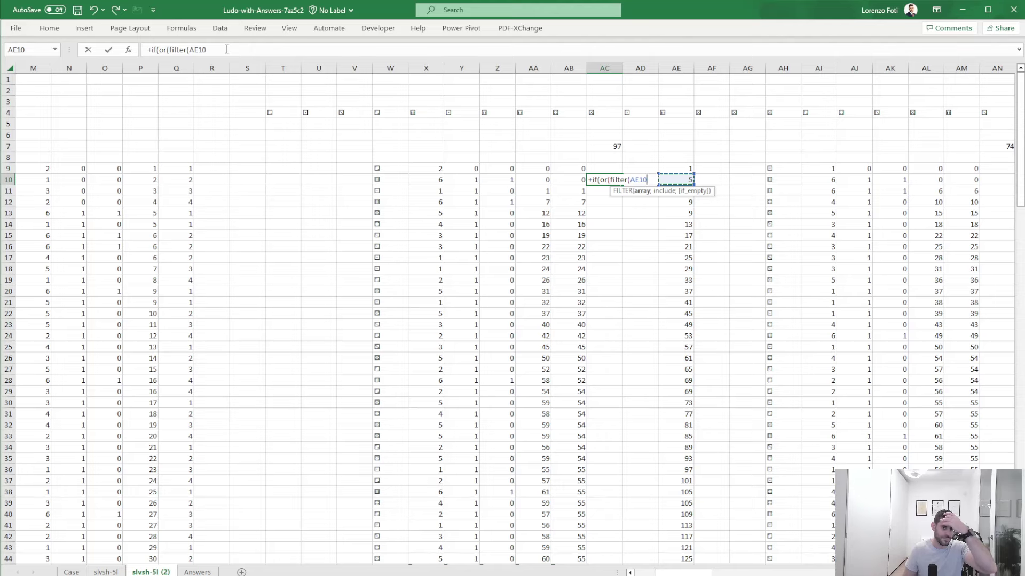
{"action": "key", "text": "Right"}
{"action": "key", "text": "Right"}
{"action": "key", "text": "Right"}
{"action": "key", "text": "Right"}
{"action": "key", "text": "Right"}
{"action": "key", "text": "Right"}
{"action": "key", "text": "Right"}
{"action": "key", "text": "Right"}
{"action": "key", "text": "Right"}
{"action": "key", "text": "Right"}
{"action": "key", "text": "Right"}
{"action": "key", "text": "Right"}
{"action": "key", "text": "Right"}
{"action": "key", "text": "Right"}
{"action": "key", "text": "Right"}
{"action": "key", "text": "Right"}
{"action": "key", "text": "Right"}
{"action": "key", "text": "Right"}
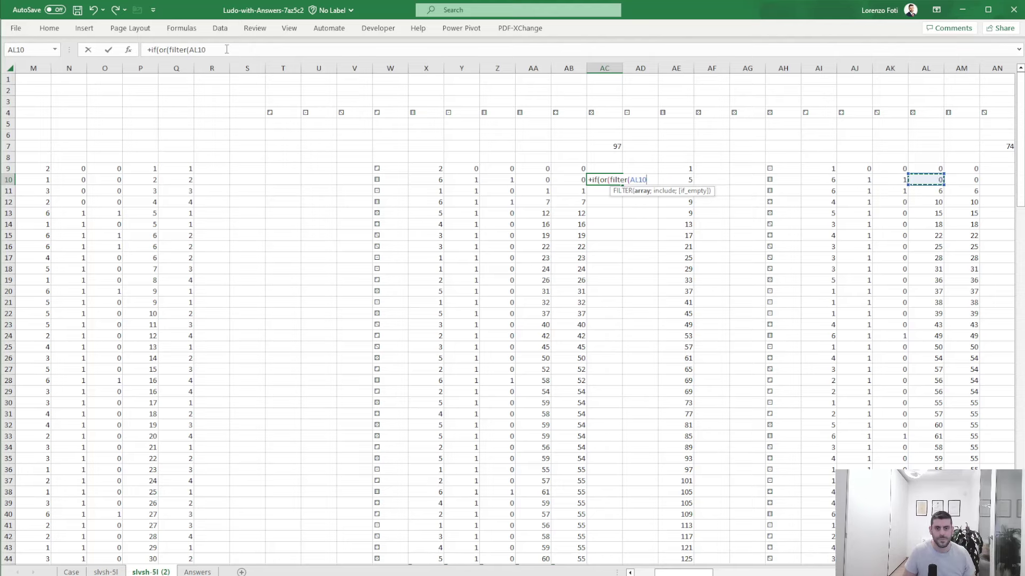
{"action": "key", "text": "Left"}
{"action": "key", "text": "Left"}
{"action": "key", "text": "Left"}
{"action": "key", "text": "Left"}
{"action": "key", "text": "Left"}
{"action": "key", "text": "Left"}
{"action": "key", "text": "Left"}
{"action": "key", "text": "Left"}
{"action": "key", "text": "Left"}
{"action": "key", "text": "Left"}
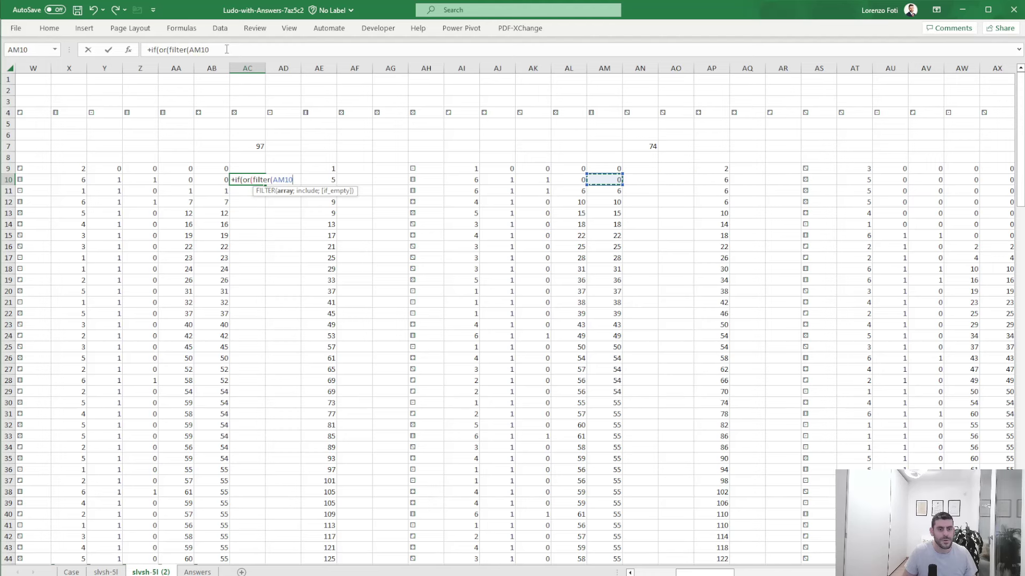
{"action": "key", "text": "Up"}
{"action": "key", "text": "ctrl+shift+Down"}
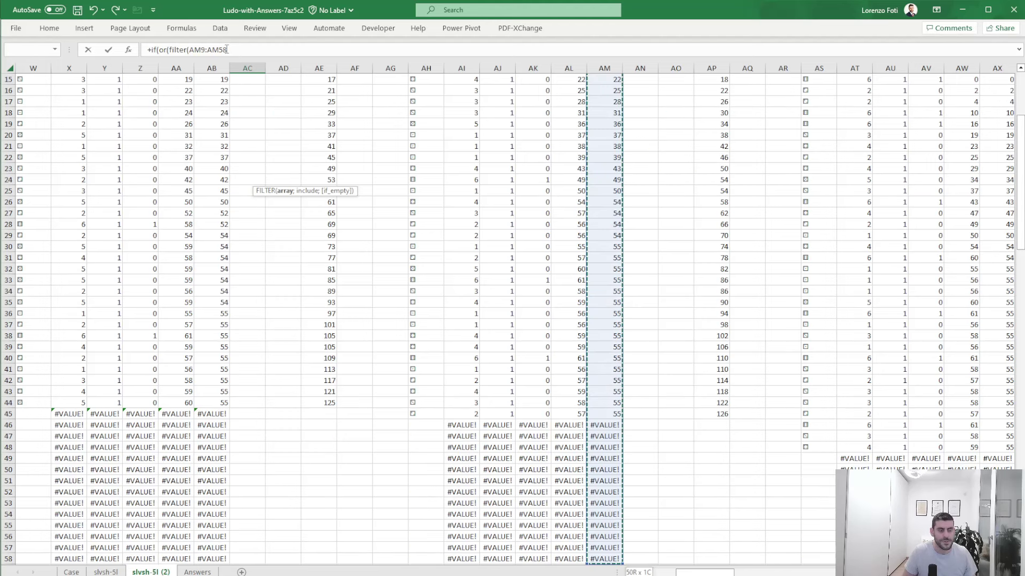
{"action": "key", "text": "F4"}
{"action": "key", "text": "F4"}
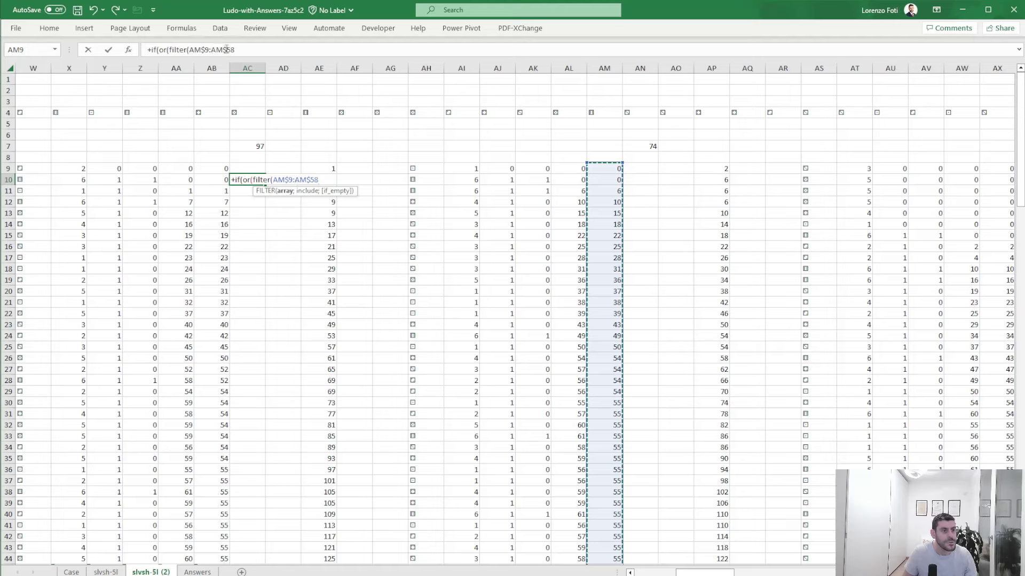
{"action": "key", "text": "F4"}
{"action": "key", "text": "F4"}
{"action": "key", "text": "F4"}
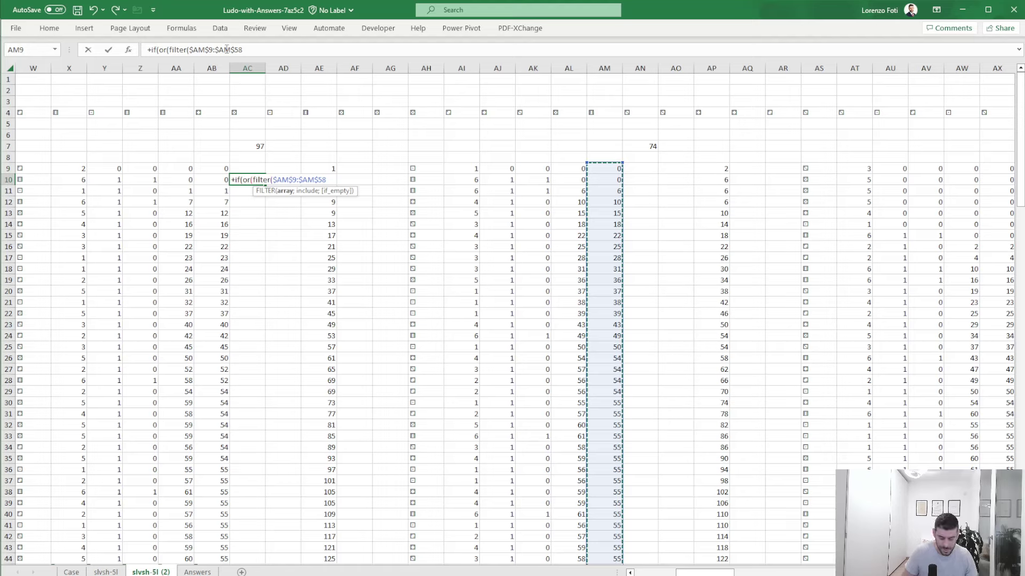
Add the first filter condition: the absolute AP9 spill range below AE10
{"action": "type", "text": ";("}
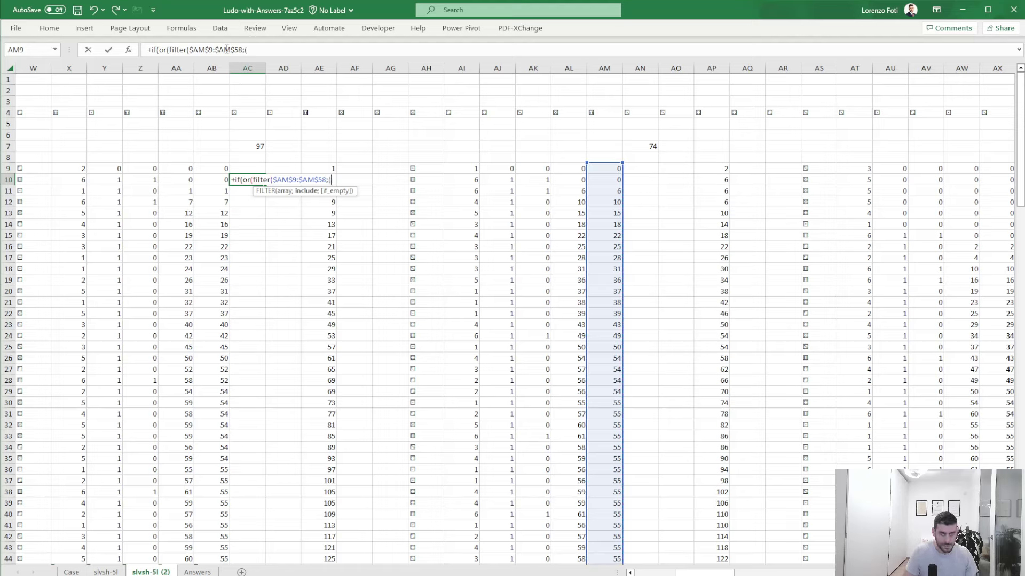
{"action": "key", "text": "Right"}
{"action": "key", "text": "Right"}
{"action": "key", "text": "Right"}
{"action": "key", "text": "Right"}
{"action": "key", "text": "Right"}
{"action": "key", "text": "Right"}
{"action": "key", "text": "Right"}
{"action": "key", "text": "Right"}
{"action": "key", "text": "Right"}
{"action": "key", "text": "Right"}
{"action": "key", "text": "Right"}
{"action": "key", "text": "Right"}
{"action": "key", "text": "Right"}
{"action": "key", "text": "Right"}
{"action": "key", "text": "Right"}
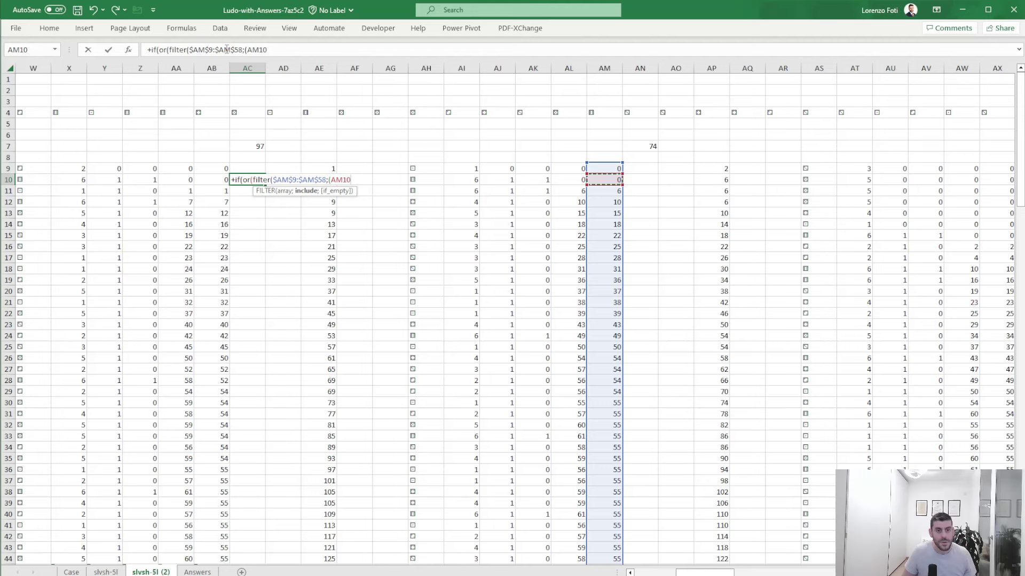
{"action": "key", "text": "Left"}
{"action": "key", "text": "Left"}
{"action": "key", "text": "Up"}
{"action": "key", "text": "ctrl+shift+Down"}
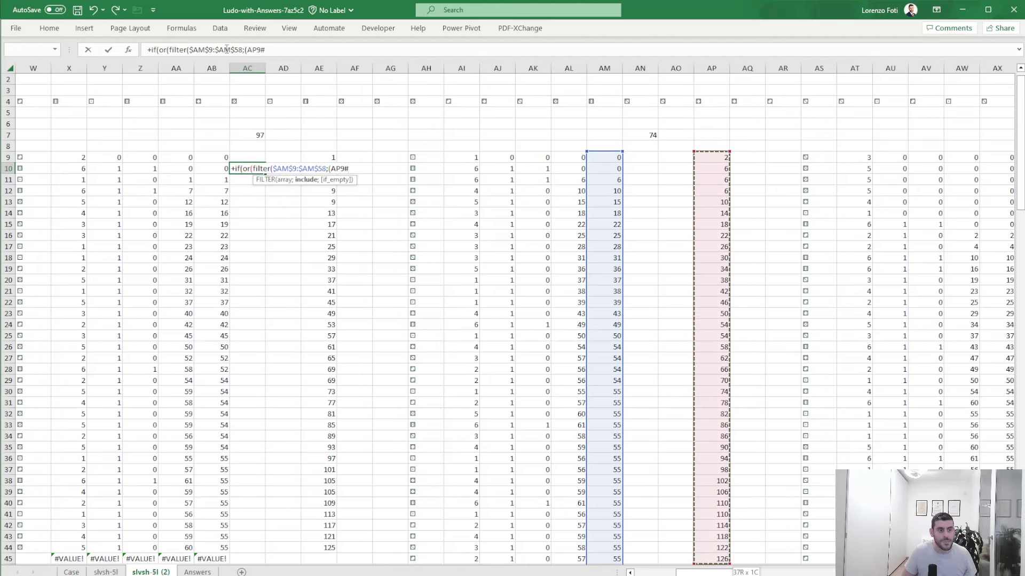
{"action": "key", "text": "F4"}
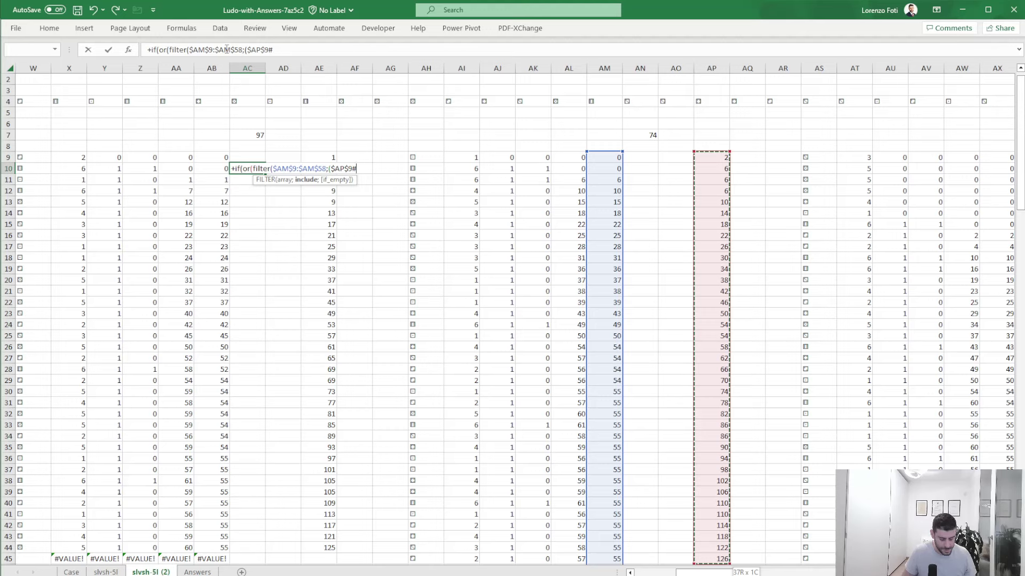
{"action": "type", "text": "<"}
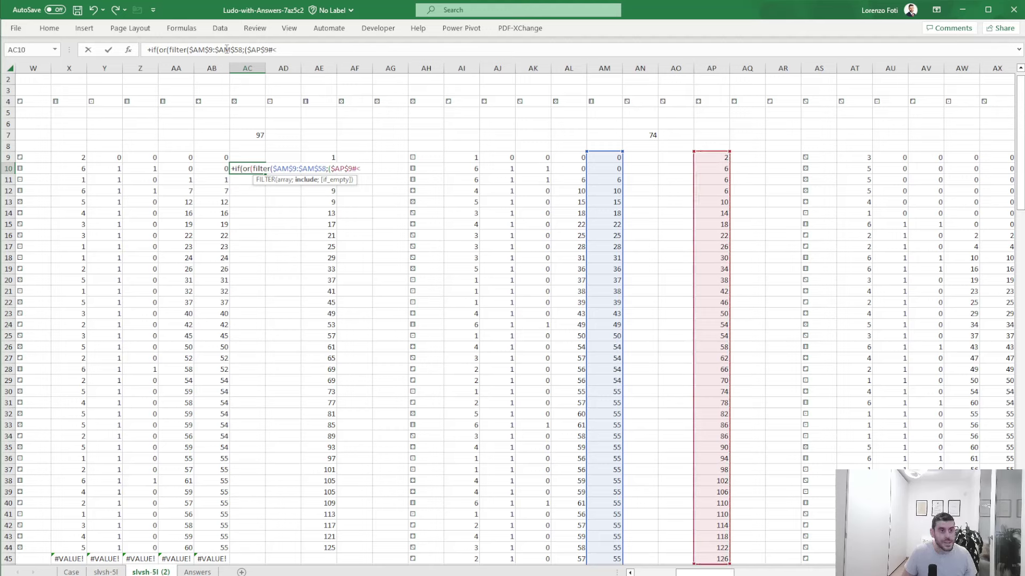
{"action": "key", "text": "Left"}
{"action": "key", "text": "Right"}
{"action": "key", "text": "Right"}
{"action": "key", "text": "Right"}
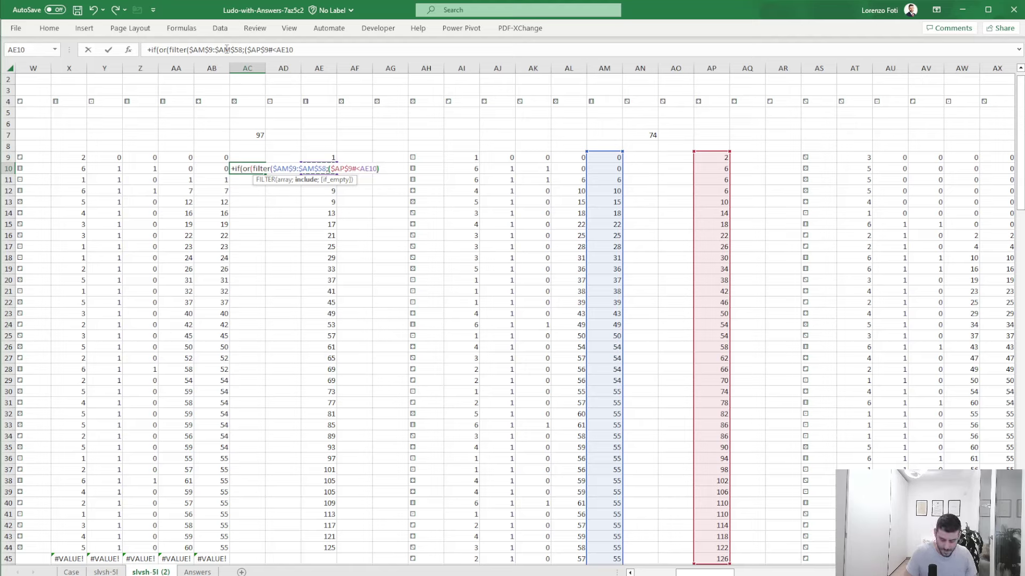
{"action": "type", "text": "*(AE10"}
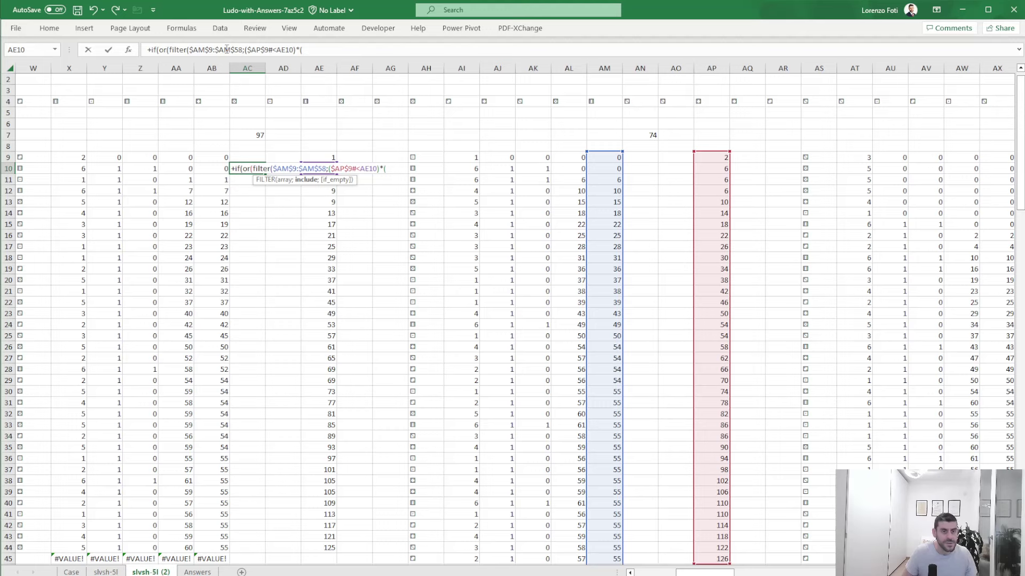
Add the AP spill above AE9 condition, close FILTER and compare the result with AB10
{"action": "key", "text": "Right"}
{"action": "key", "text": "Right"}
{"action": "key", "text": "Right"}
{"action": "key", "text": "Right"}
{"action": "key", "text": "Right"}
{"action": "key", "text": "Right"}
{"action": "key", "text": "Right"}
{"action": "key", "text": "Right"}
{"action": "key", "text": "Right"}
{"action": "key", "text": "Right"}
{"action": "key", "text": "Right"}
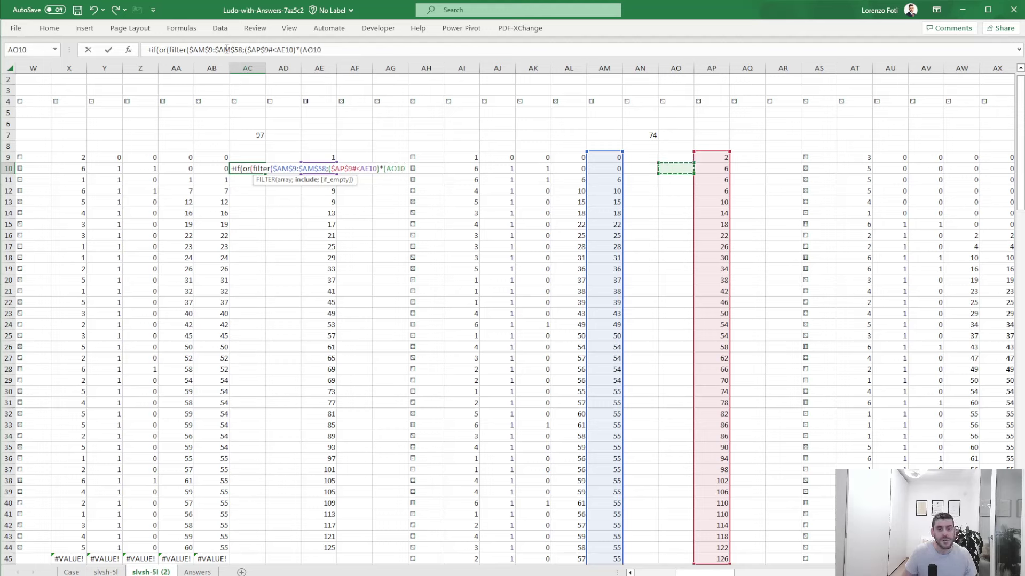
{"action": "key", "text": "Up"}
{"action": "type", "text": "#"}
{"action": "key", "text": "F4"}
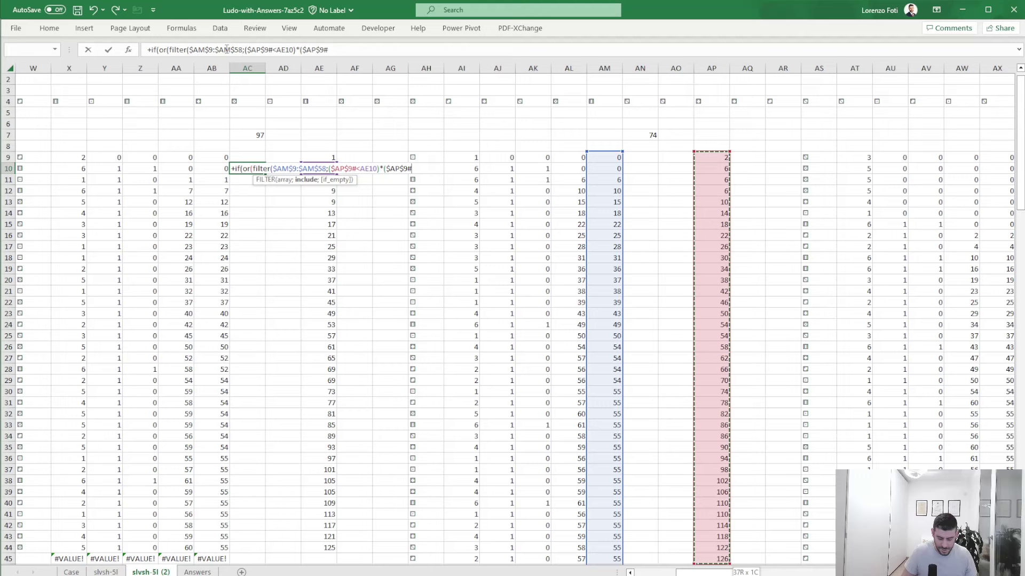
{"action": "type", "text": ">"}
{"action": "key", "text": "Left"}
{"action": "key", "text": "Left"}
{"action": "key", "text": "Left"}
{"action": "key", "text": "Right"}
{"action": "key", "text": "Right"}
{"action": "key", "text": "Right"}
{"action": "key", "text": "Right"}
{"action": "key", "text": "Right"}
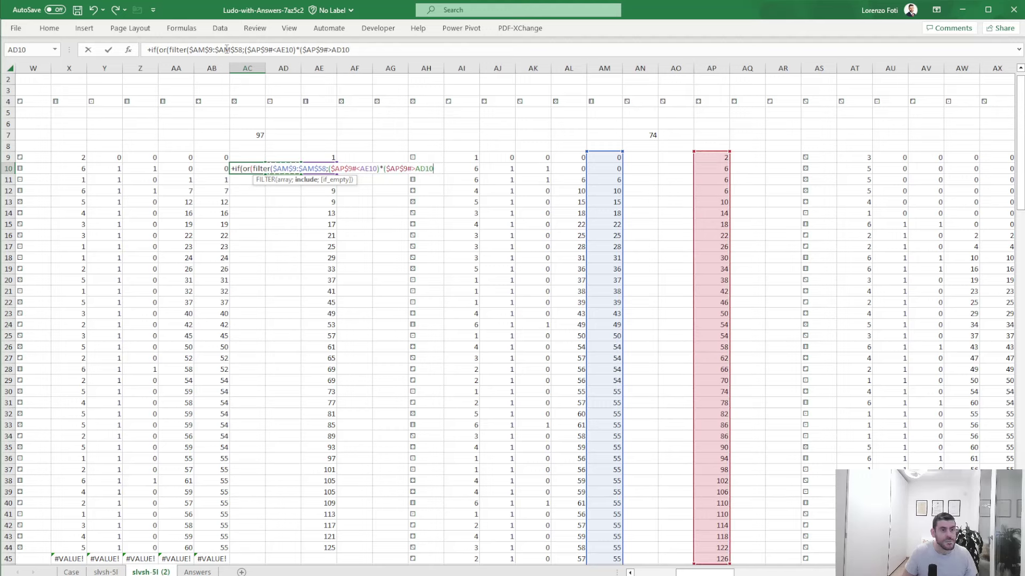
{"action": "key", "text": "Up"}
{"action": "type", "text": ")"}
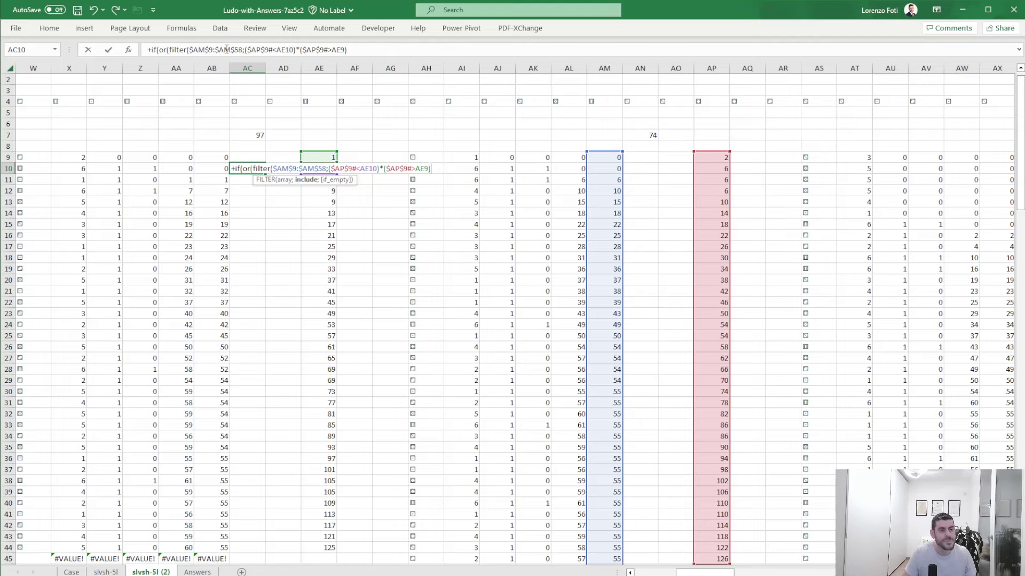
{"action": "type", "text": ")="}
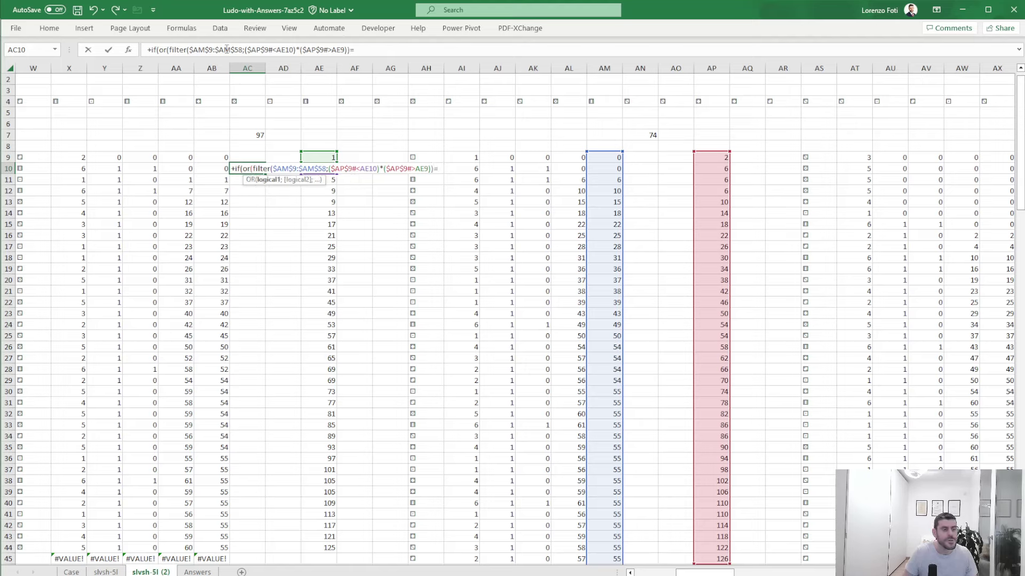
{"action": "key", "text": "Left"}
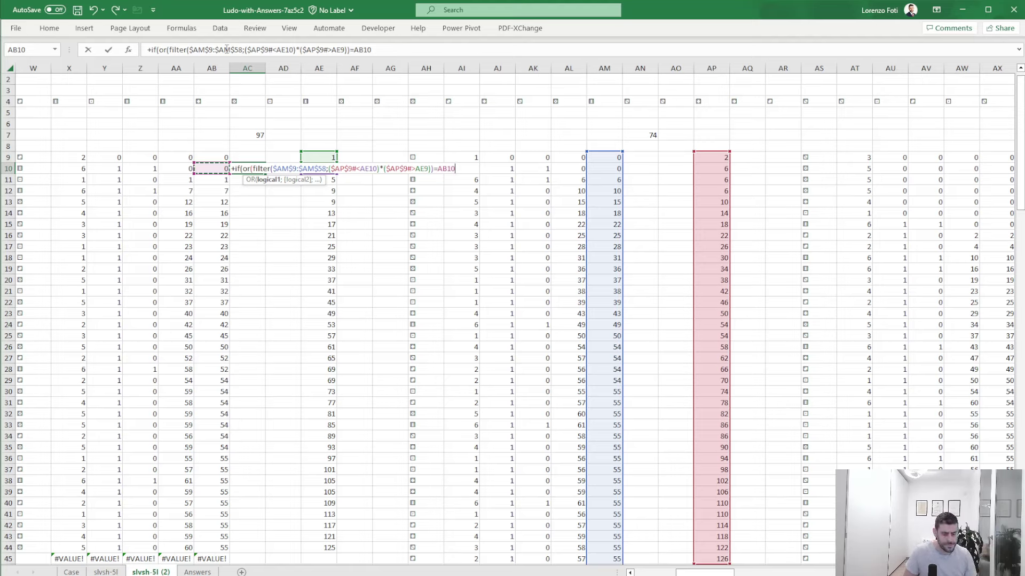
{"action": "type", "text": ";"}
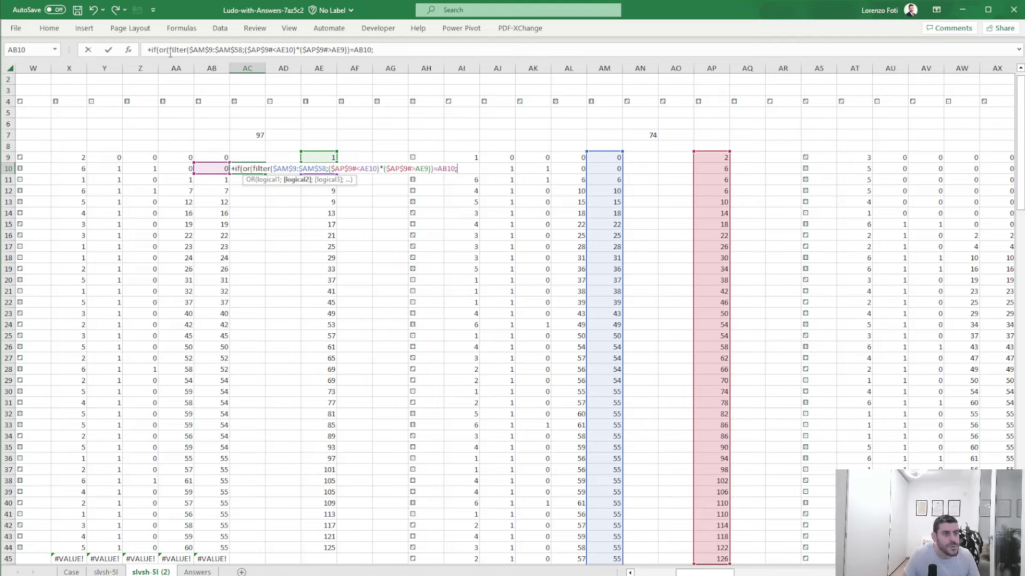
Duplicate the FILTER(...)=AB10 condition after a ';' at the end of the formula
{"action": "left_click_drag", "start_coordinate": [169, 50], "coordinate": [372, 49]}
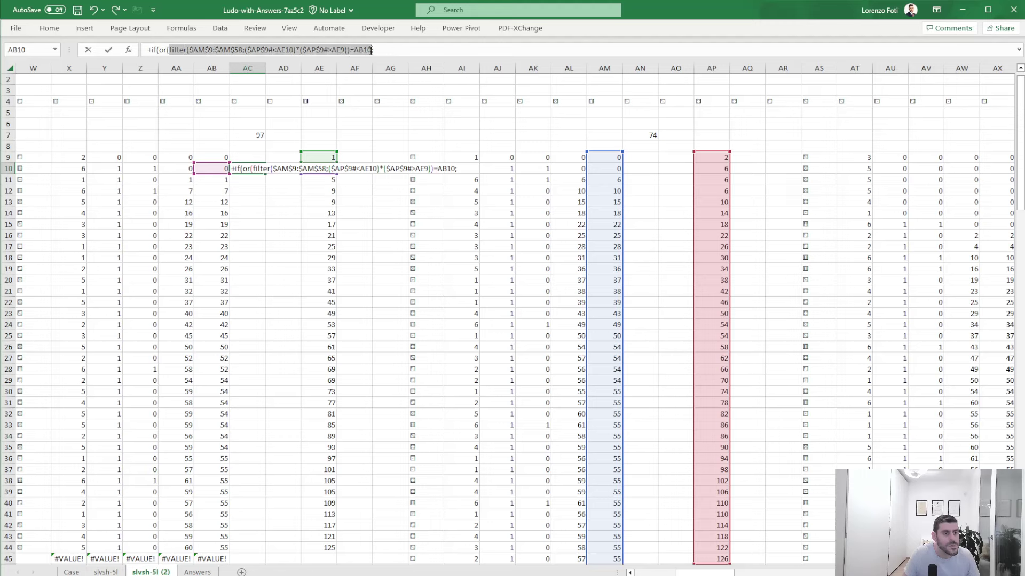
{"action": "key", "text": "ctrl+c"}
{"action": "key", "text": "End"}
{"action": "type", "text": ";"}
{"action": "key", "text": "ctrl+v"}
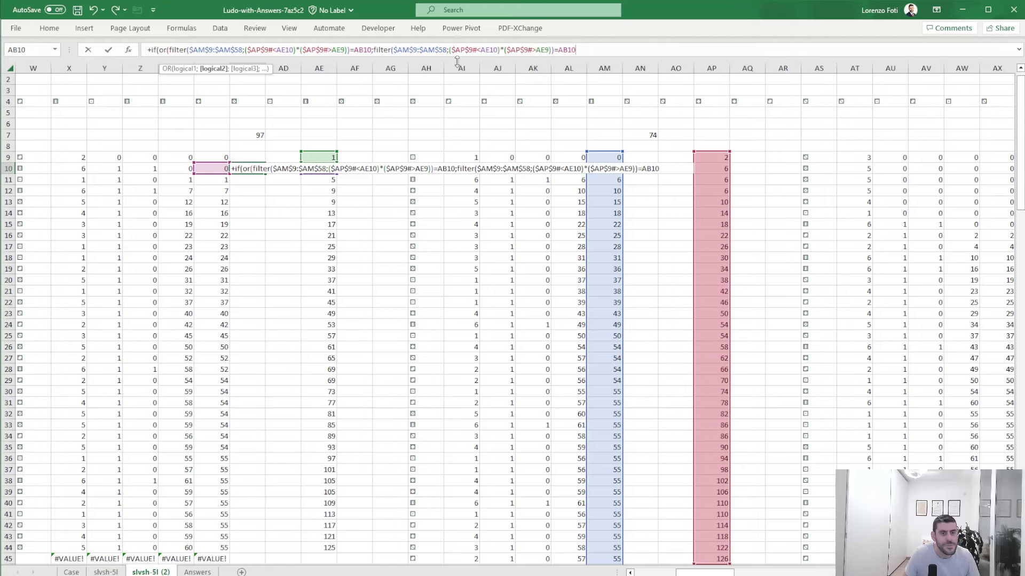
Point the second FILTER at the absolute range $AX$9:$AX$58 instead of column AM
{"action": "left_click_drag", "start_coordinate": [713, 574], "coordinate": [729, 574]}
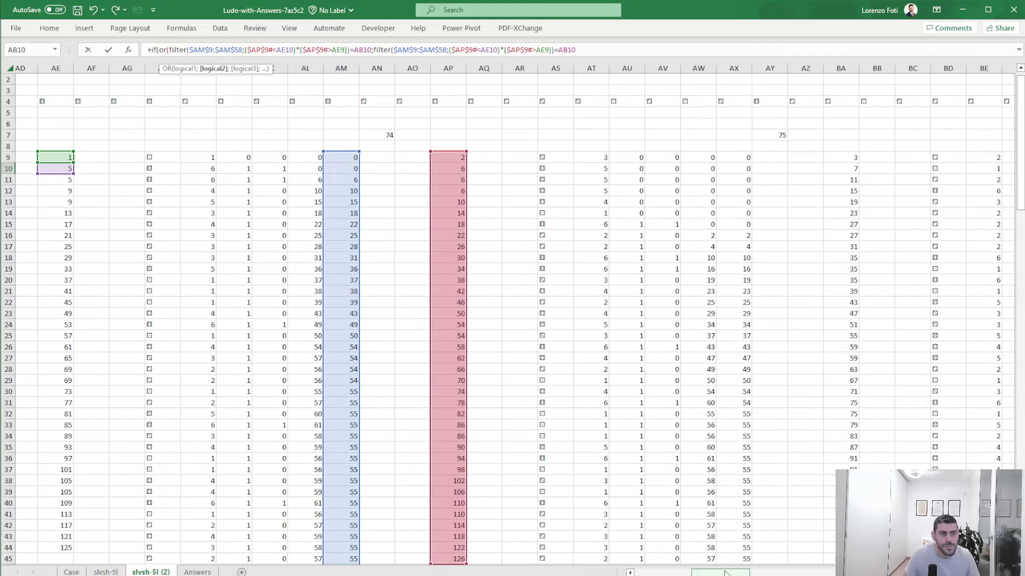
{"action": "double_click", "coordinate": [421, 49]}
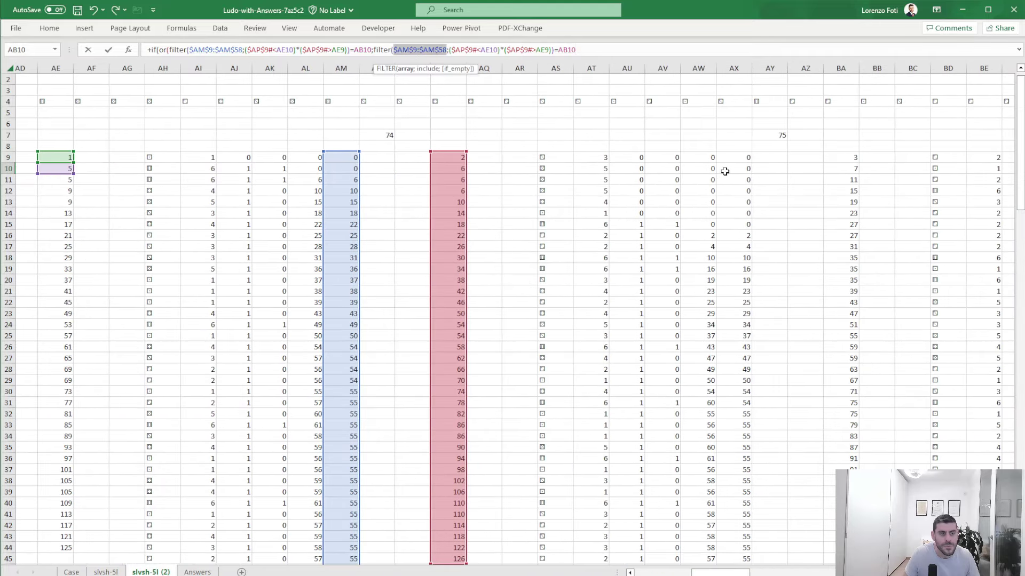
{"action": "left_click", "coordinate": [741, 153]}
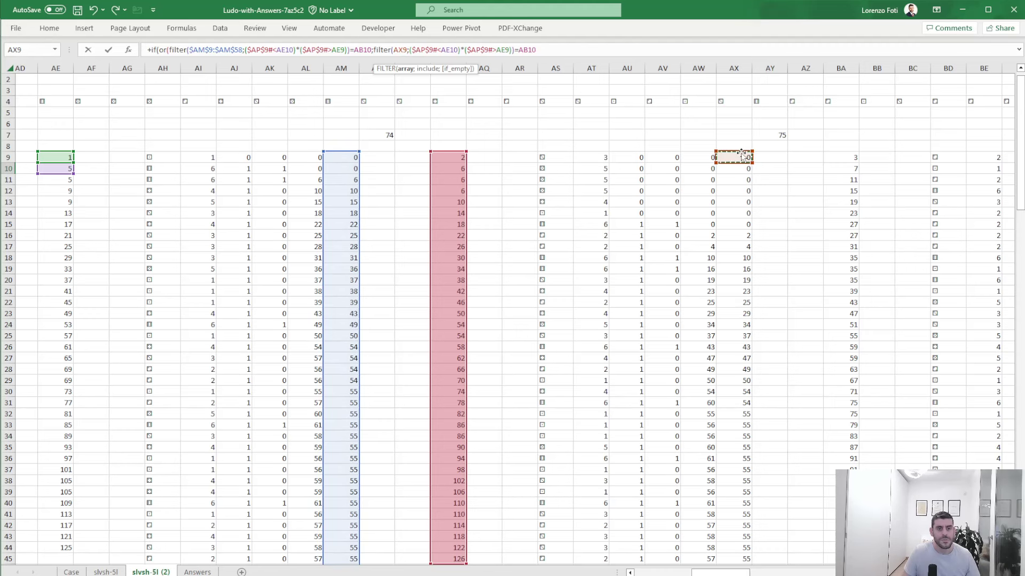
{"action": "key", "text": "ctrl+shift+Down"}
{"action": "key", "text": "F4"}
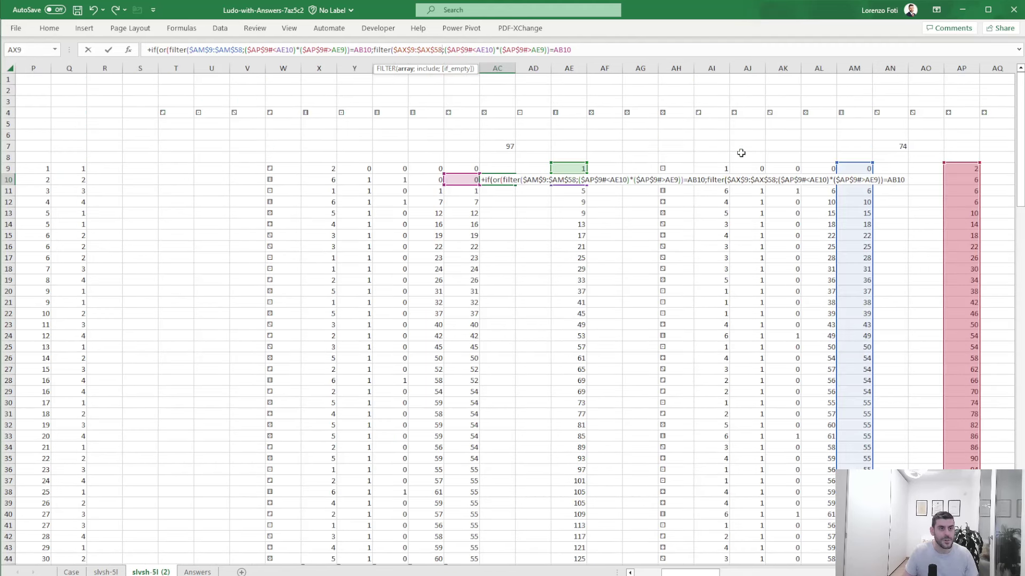
{"action": "key", "text": "Right"}
{"action": "key", "text": "Right"}
Replace the first AP spill reference in the second FILTER with BA9
{"action": "key", "text": "shift+Right"}
{"action": "key", "text": "shift+Right"}
{"action": "key", "text": "shift+Right"}
{"action": "key", "text": "shift+Right"}
{"action": "key", "text": "shift+Right"}
{"action": "key", "text": "shift+Right"}
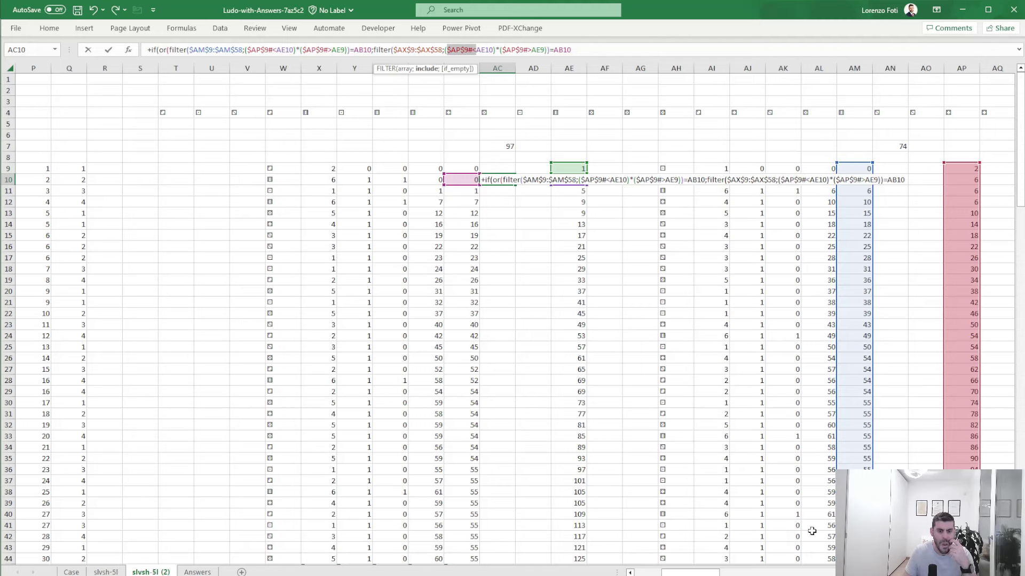
{"action": "left_click_drag", "start_coordinate": [712, 572], "coordinate": [754, 570]}
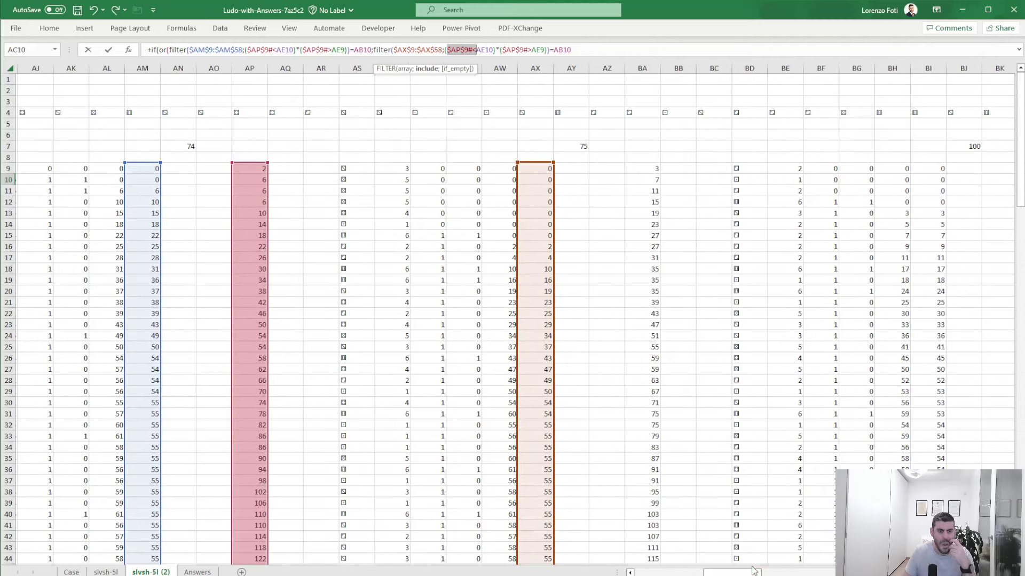
{"action": "left_click", "coordinate": [656, 169]}
{"action": "scroll", "coordinate": [653, 167], "scroll_direction": "down", "scroll_amount": 1}
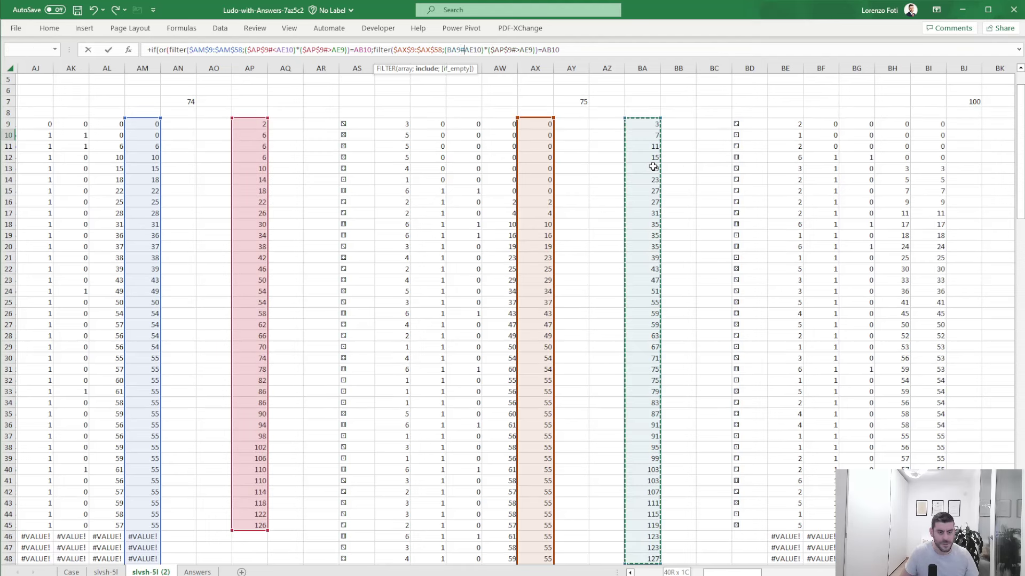
{"action": "key", "text": "ctrl+BackSpace"}
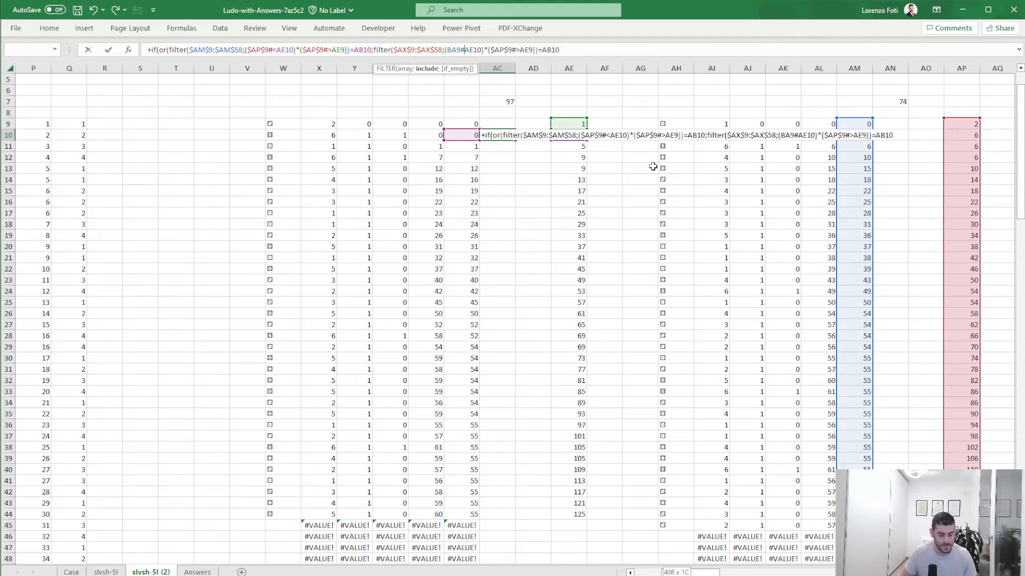
{"action": "type", "text": "<"}
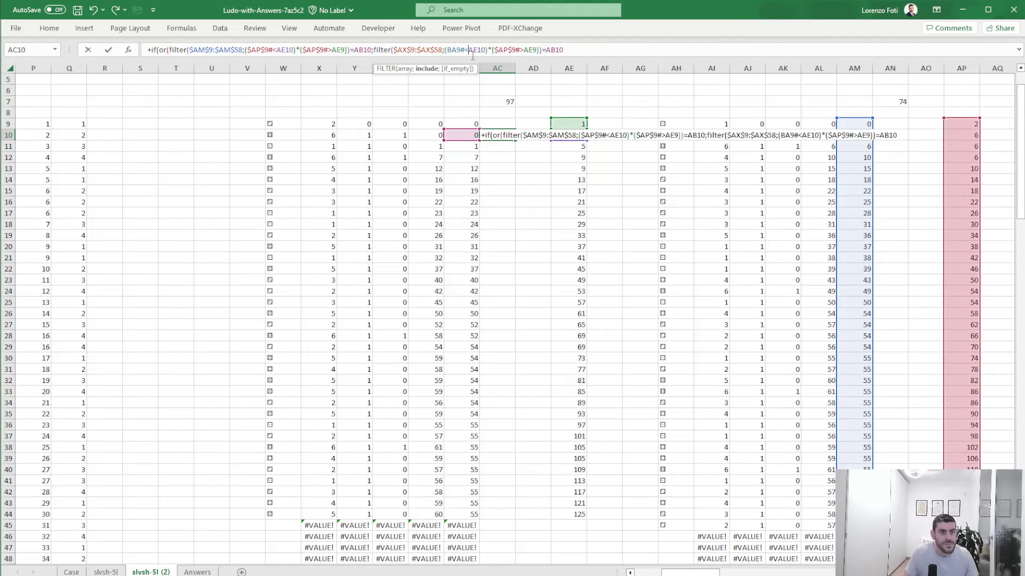
Anchor BA9 with '$' and replace the remaining AP reference with BA9#
{"action": "left_click", "coordinate": [452, 52]}
{"action": "type", "text": "$BA$"}
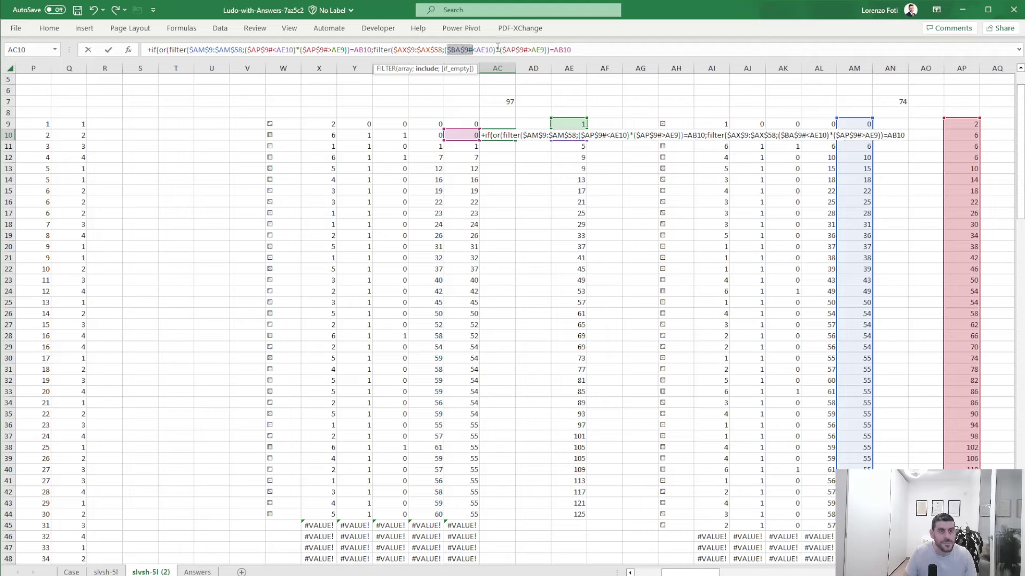
{"action": "double_click", "coordinate": [517, 50]}
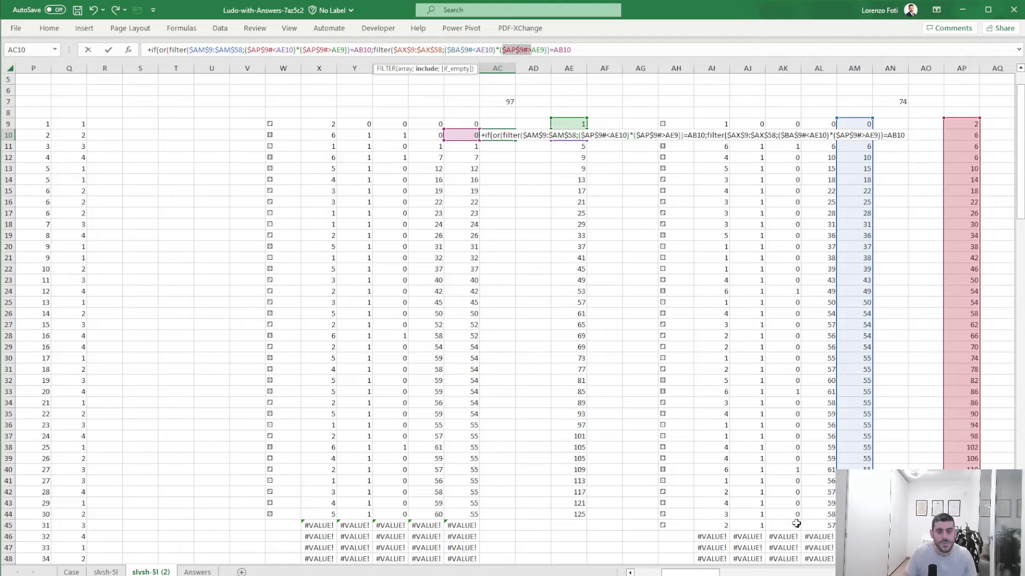
{"action": "left_click_drag", "start_coordinate": [684, 574], "coordinate": [739, 572]}
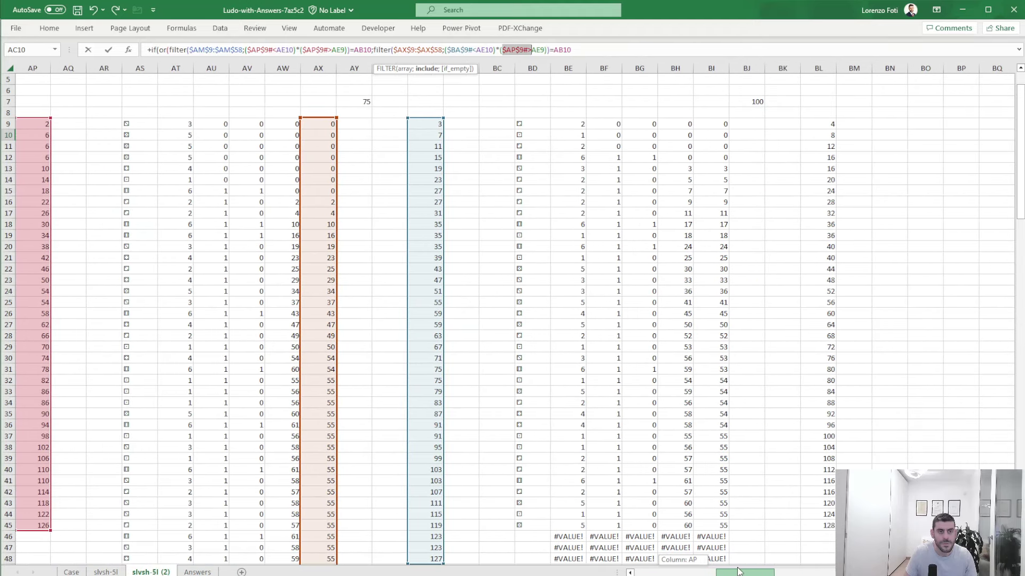
{"action": "left_click", "coordinate": [436, 124]}
{"action": "type", "text": "#"}
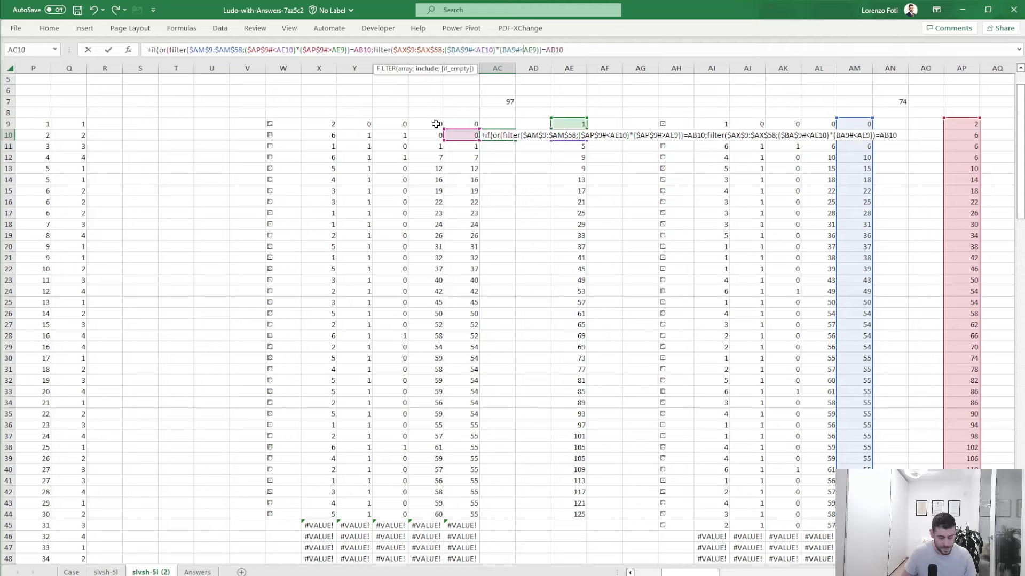
{"action": "type", "text": "<"}
Make the BA reference absolute and extend the AP and BA ranges down to row 58
{"action": "left_click", "coordinate": [515, 49]}
{"action": "key", "text": "F4"}
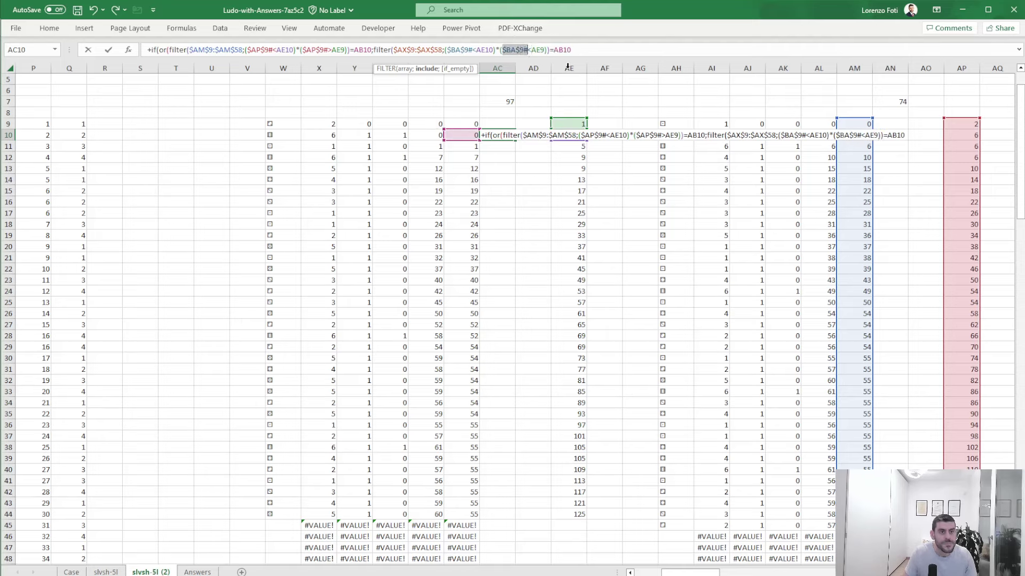
{"action": "mouse_move", "coordinate": [723, 575]}
{"action": "left_mouse_down"}
{"action": "mouse_move", "coordinate": [745, 569]}
{"action": "mouse_move", "coordinate": [734, 569]}
{"action": "left_mouse_up"}
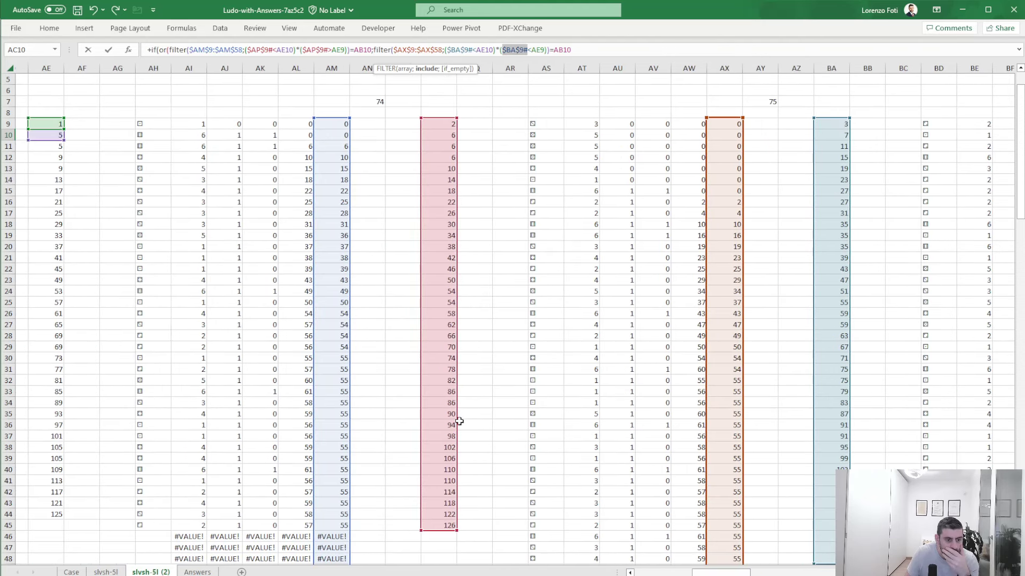
{"action": "scroll", "coordinate": [458, 422], "scroll_direction": "down", "scroll_amount": 5}
{"action": "left_click_drag", "start_coordinate": [455, 363], "coordinate": [457, 506]}
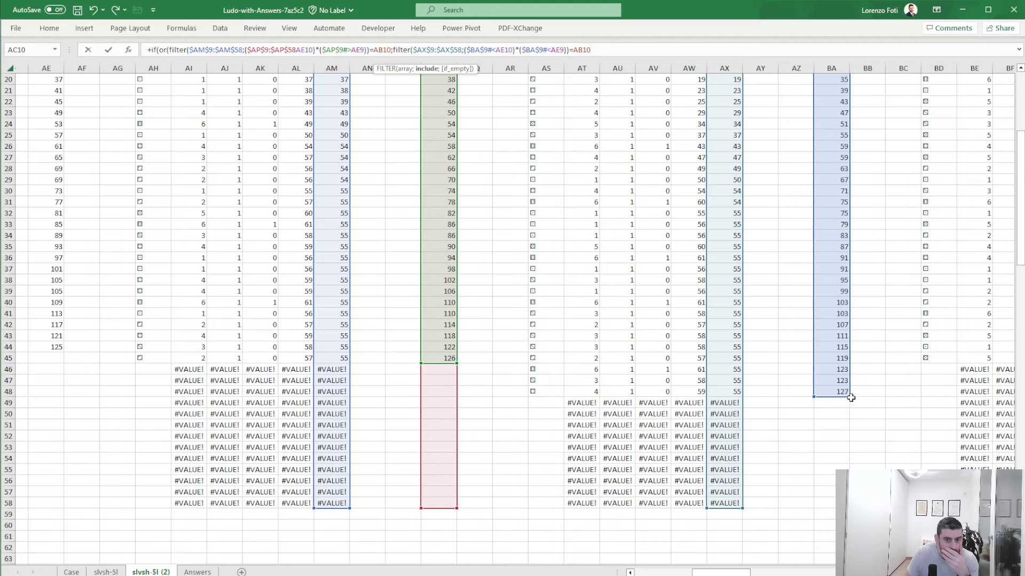
{"action": "left_click_drag", "start_coordinate": [850, 398], "coordinate": [849, 508]}
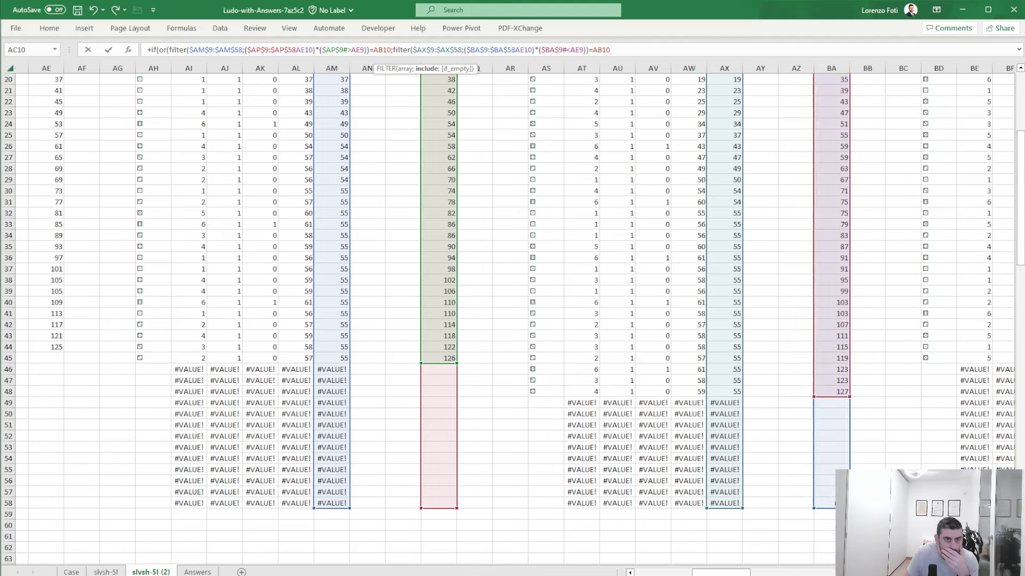
Restore the lost '<' after the BA range, then return to the end of the formula
{"action": "left_click", "coordinate": [516, 51]}
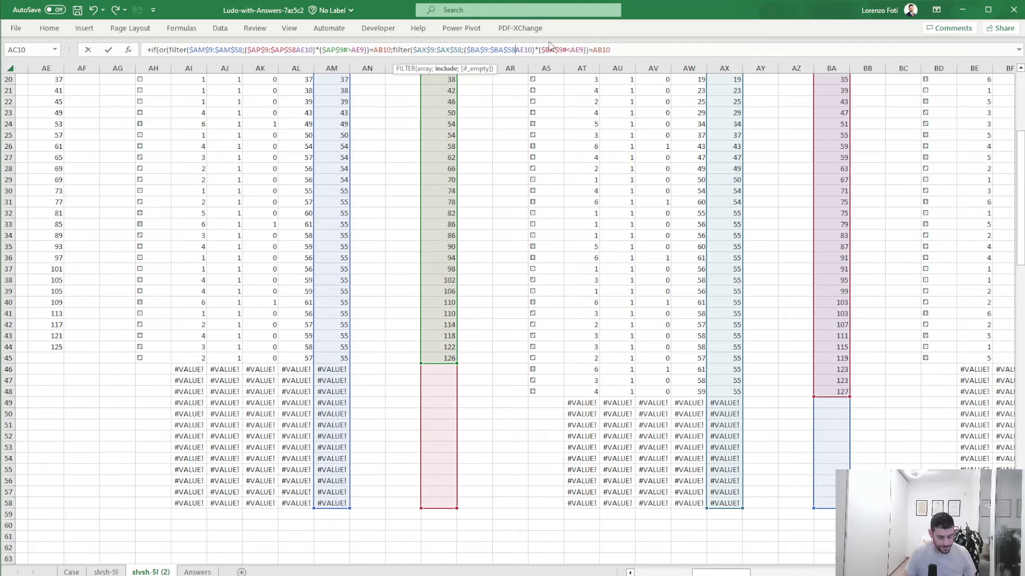
{"action": "type", "text": "<"}
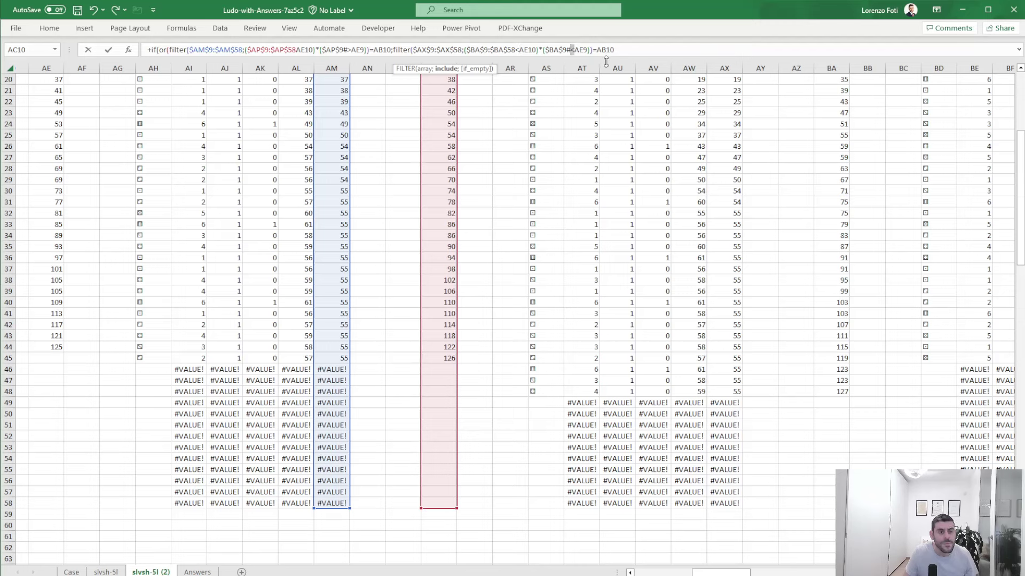
{"action": "left_click", "coordinate": [630, 53]}
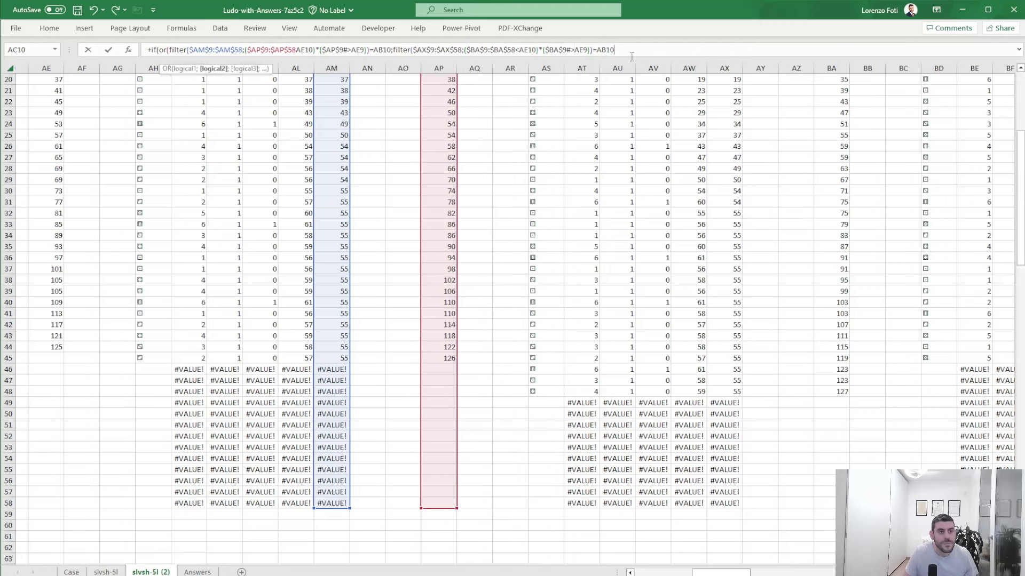
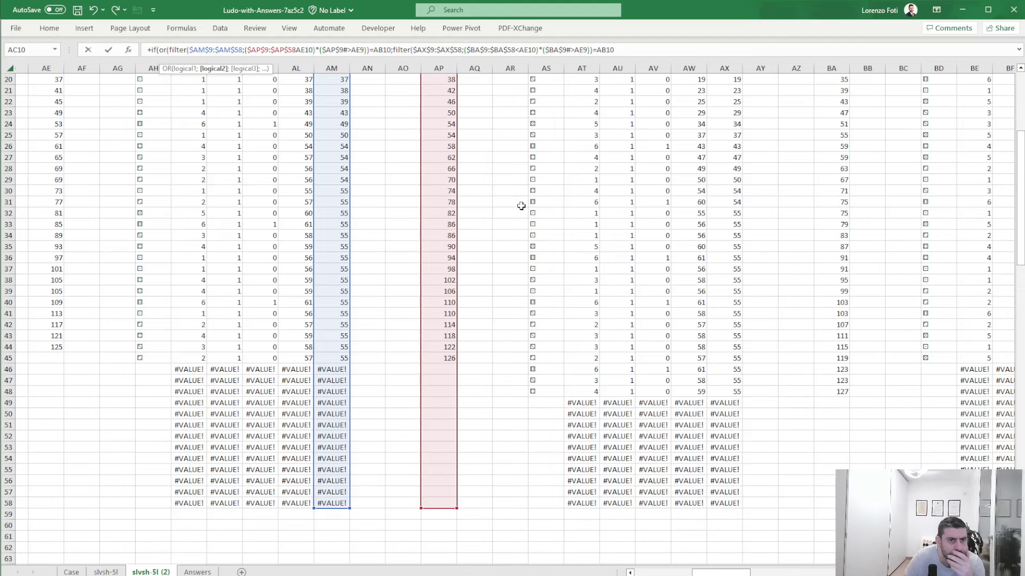
Replace AC10's spilled BA reference with absolute $BA$9:$BA$58 and close the IF with ;1;0)
{"action": "left_click", "coordinate": [565, 49]}
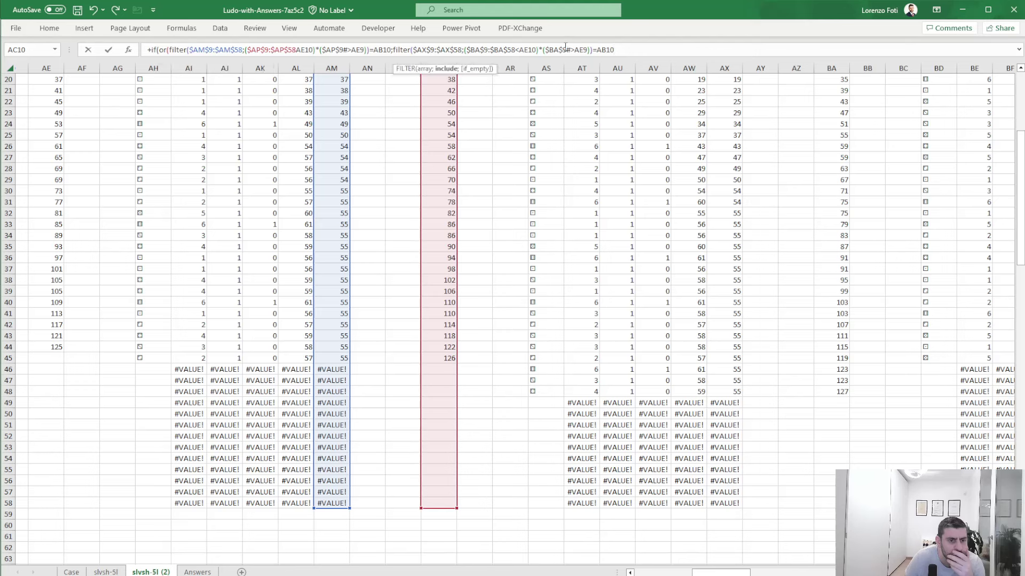
{"action": "scroll", "coordinate": [568, 261], "scroll_direction": "up", "scroll_amount": 6}
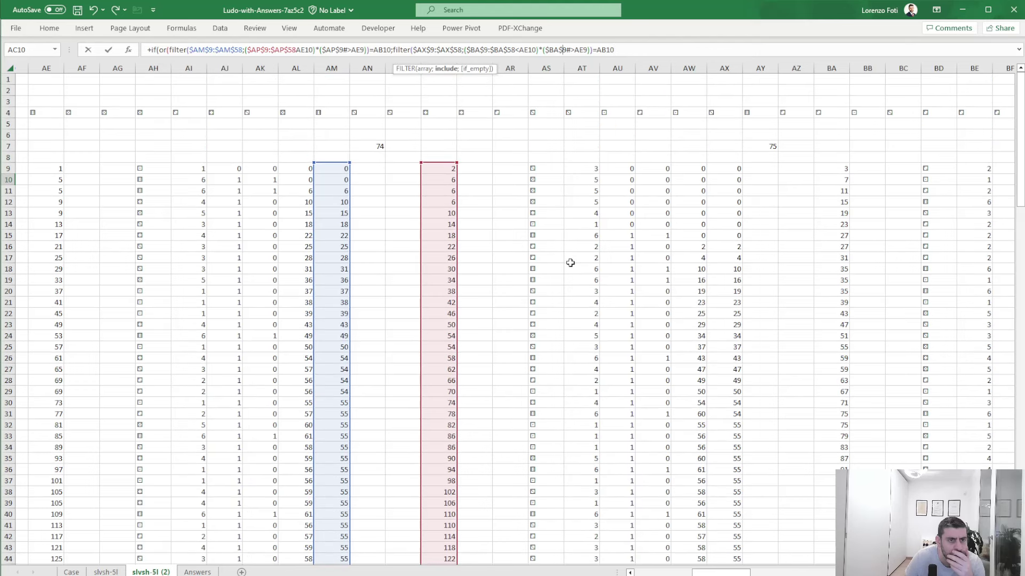
{"action": "double_click", "coordinate": [553, 50]}
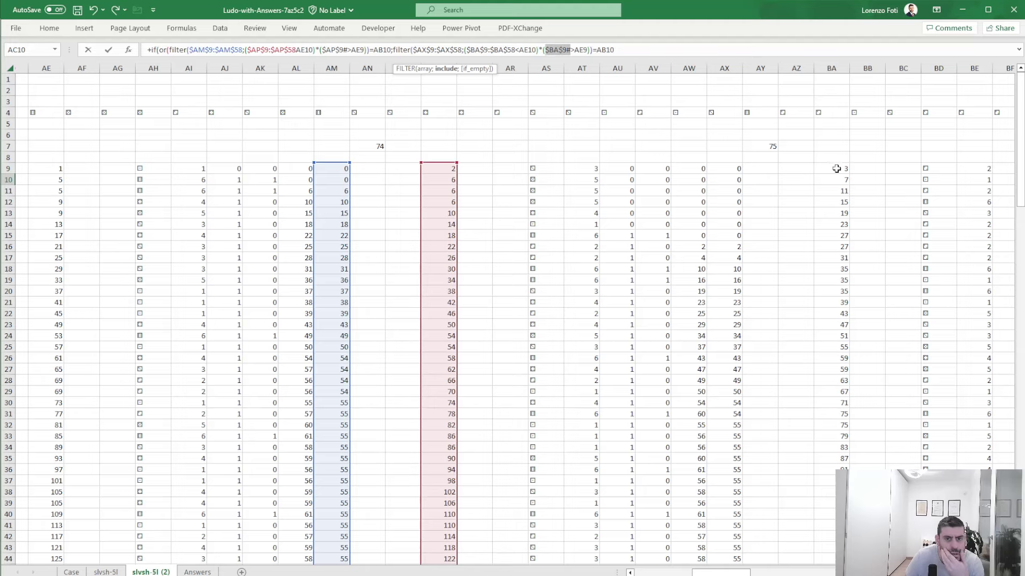
{"action": "left_click_drag", "start_coordinate": [836, 169], "coordinate": [834, 527]}
{"action": "key", "text": "F4"}
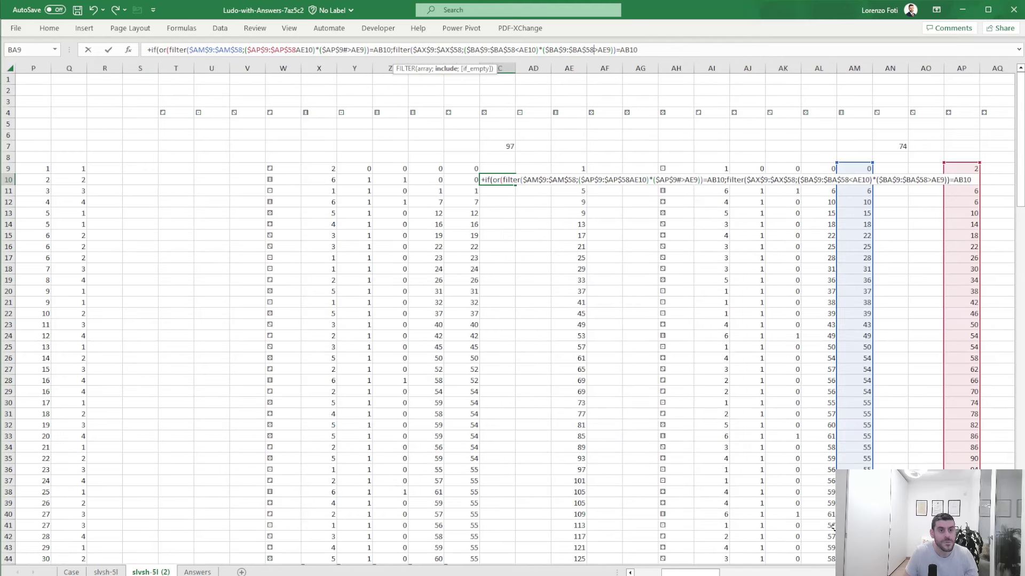
{"action": "left_click", "coordinate": [660, 47]}
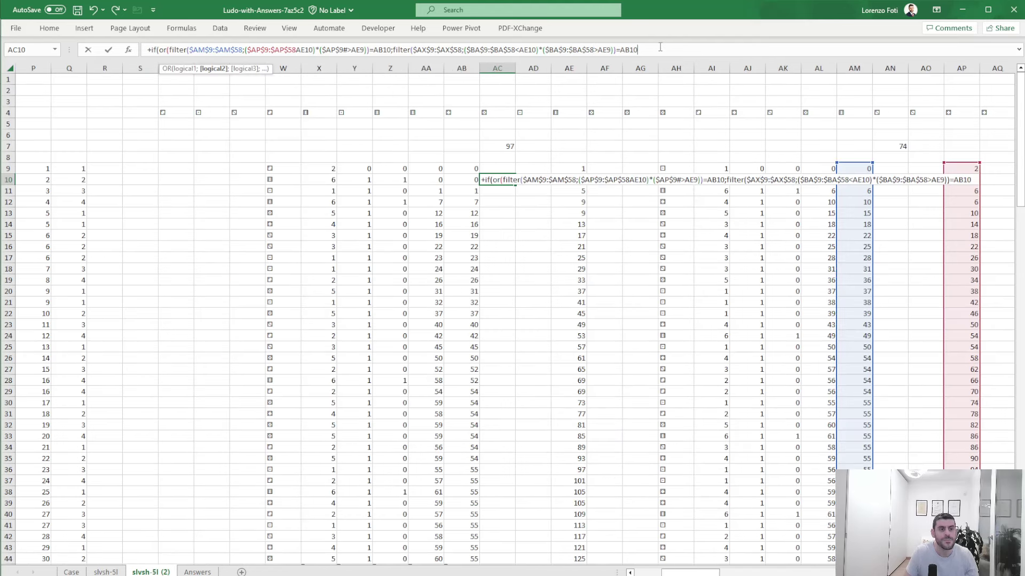
{"action": "type", "text": ")"}
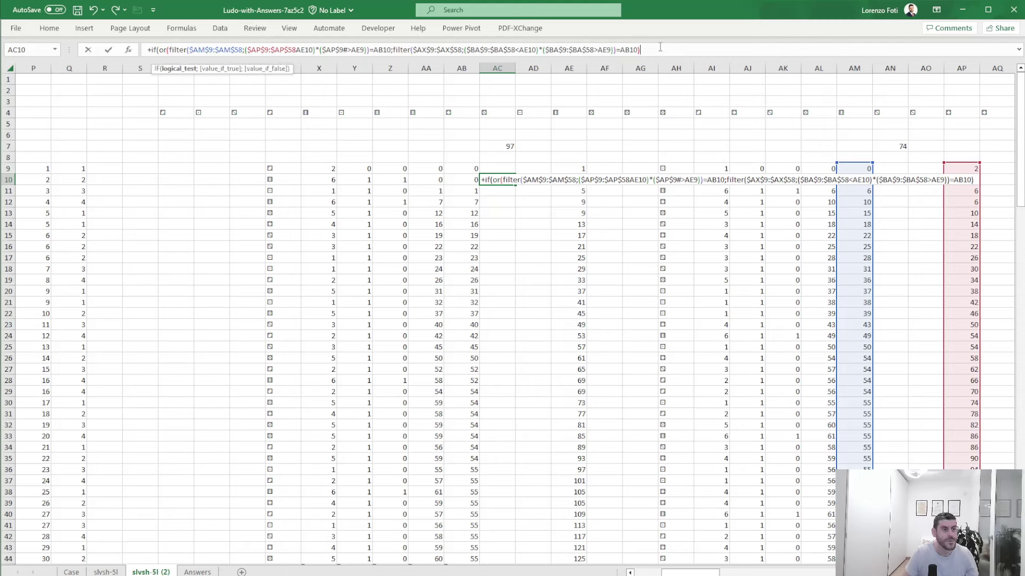
{"action": "type", "text": ";1;0)"}
{"action": "key", "text": "Return"}
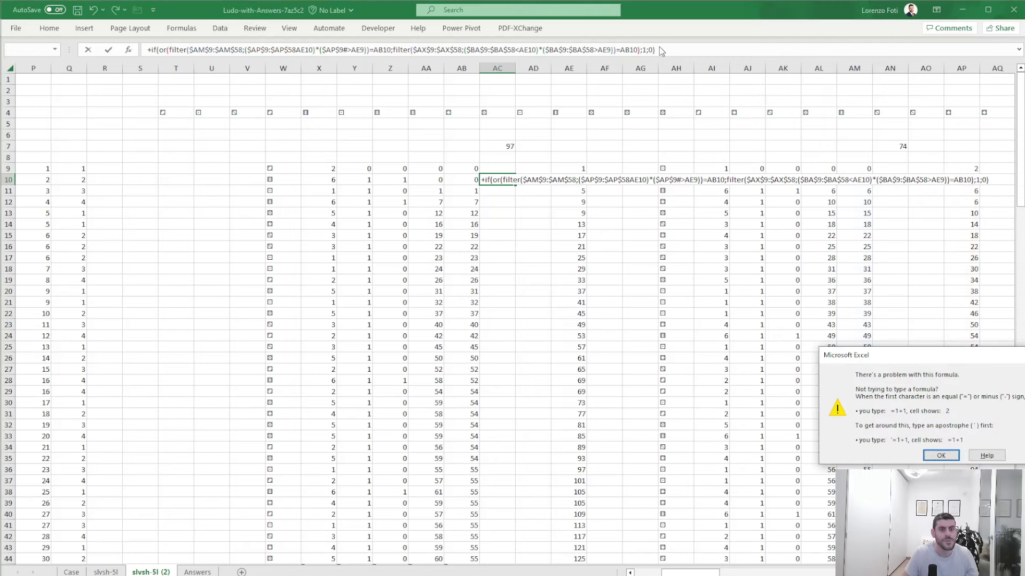
{"action": "key", "text": "Return"}
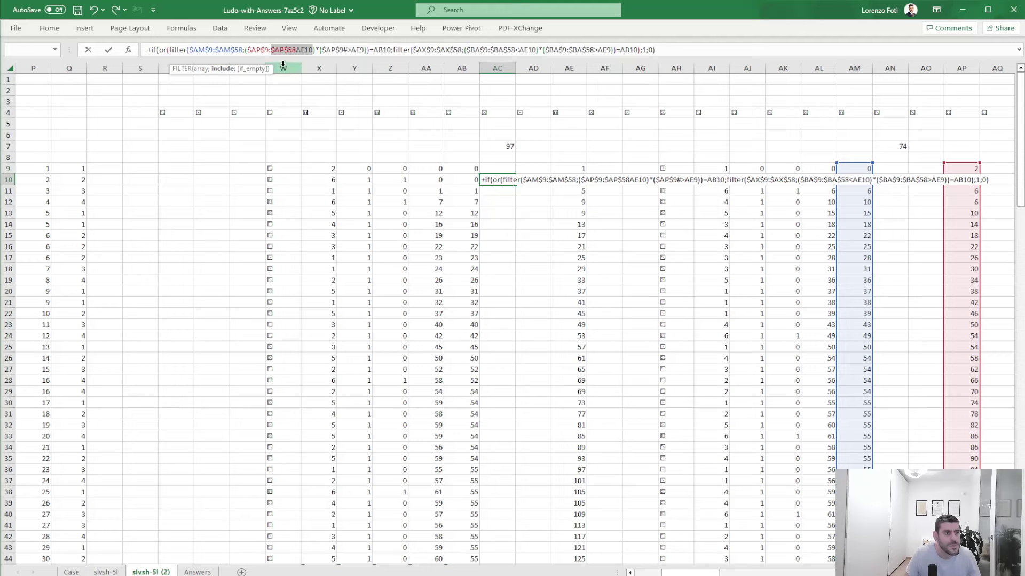
Add the missing < and replace the spilled AP reference with absolute $AP$9:$AP$58
{"action": "left_click", "coordinate": [297, 49]}
{"action": "type", "text": "<"}
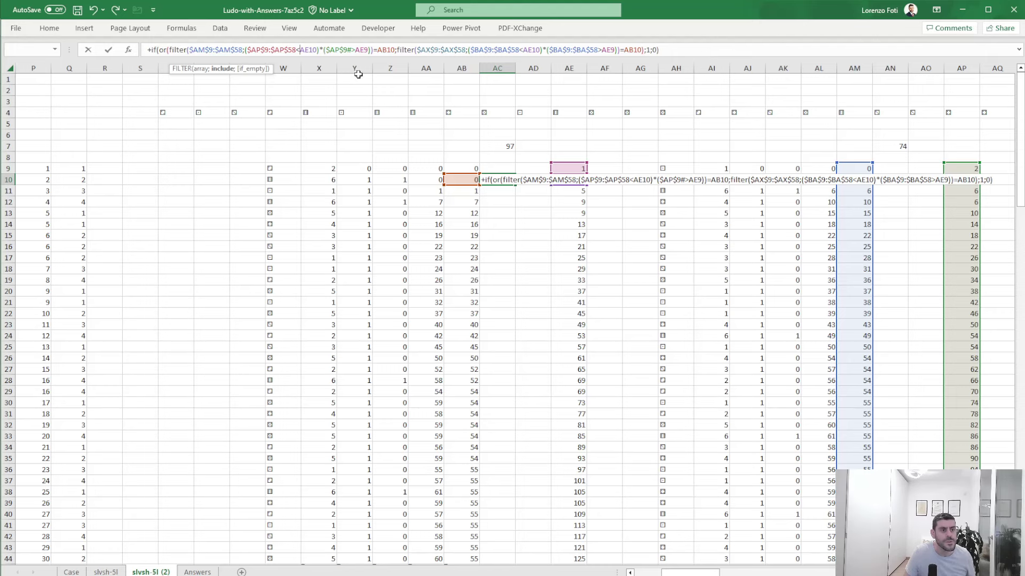
{"action": "scroll", "coordinate": [769, 358], "scroll_direction": "down", "scroll_amount": 6}
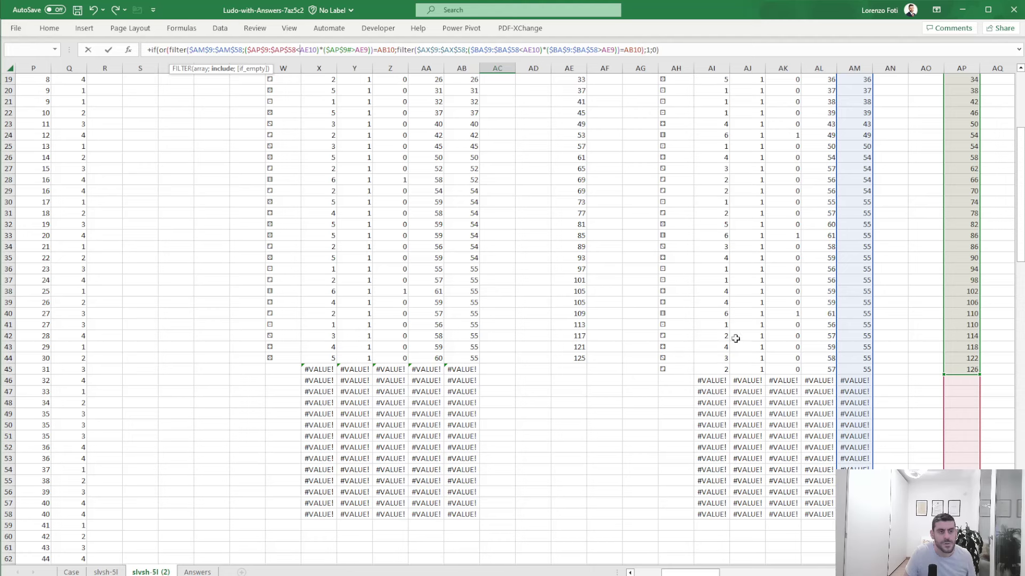
{"action": "double_click", "coordinate": [338, 49]}
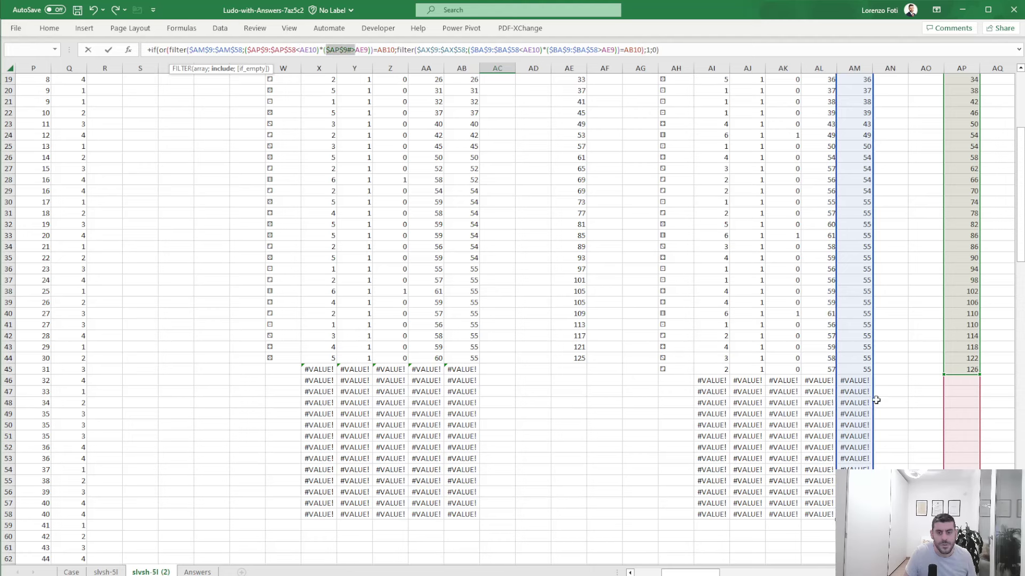
{"action": "scroll", "coordinate": [917, 388], "scroll_direction": "up", "scroll_amount": 4}
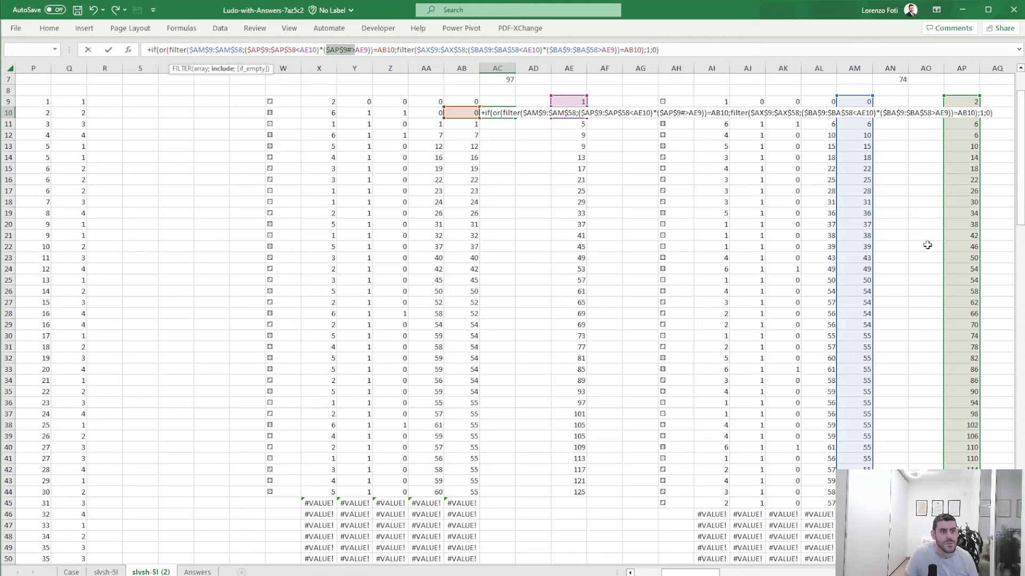
{"action": "left_click_drag", "start_coordinate": [962, 101], "coordinate": [961, 560]}
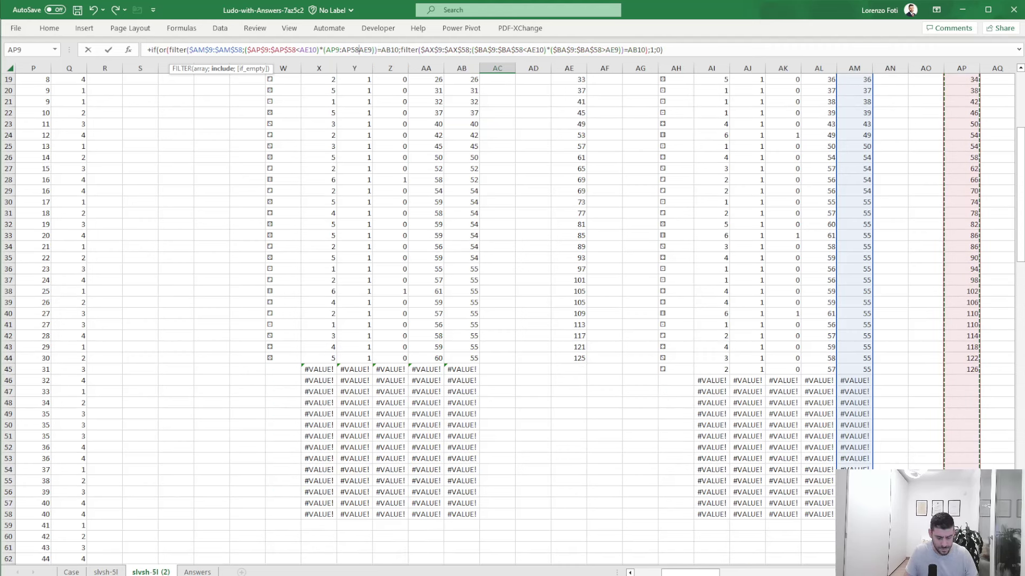
{"action": "key", "text": "F4"}
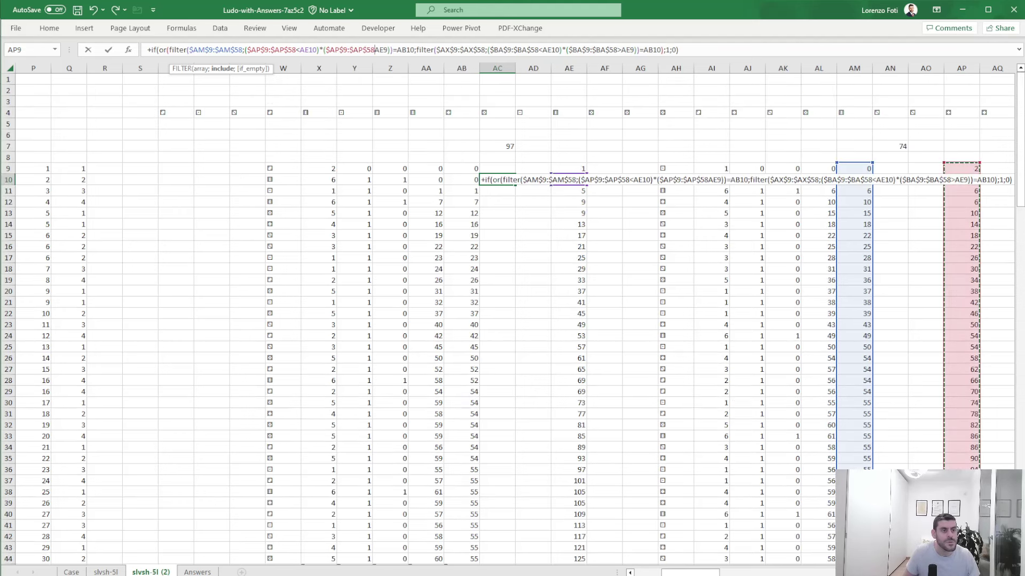
Add the missing > in AC10, then swap the trailing 1;0 for a pasted third FILTER condition
{"action": "type", "text": ">"}
{"action": "key", "text": "Return"}
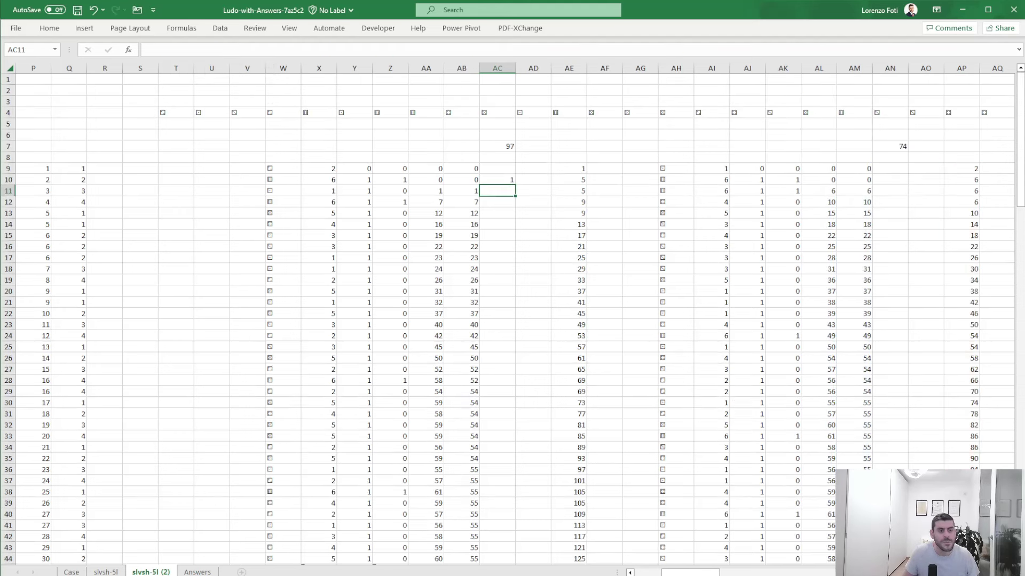
{"action": "left_click", "coordinate": [497, 180]}
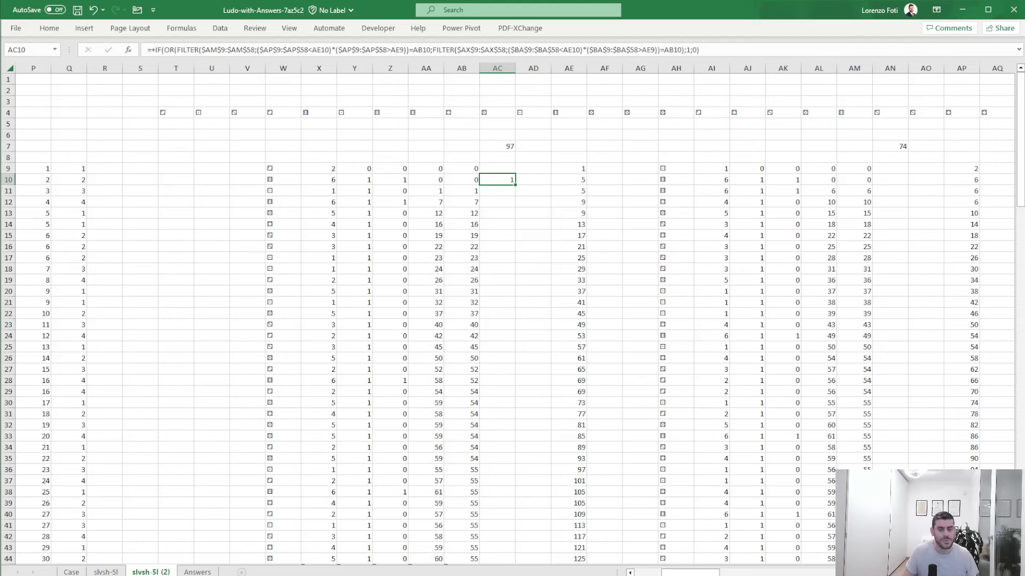
{"action": "left_click_drag", "start_coordinate": [677, 573], "coordinate": [685, 574]}
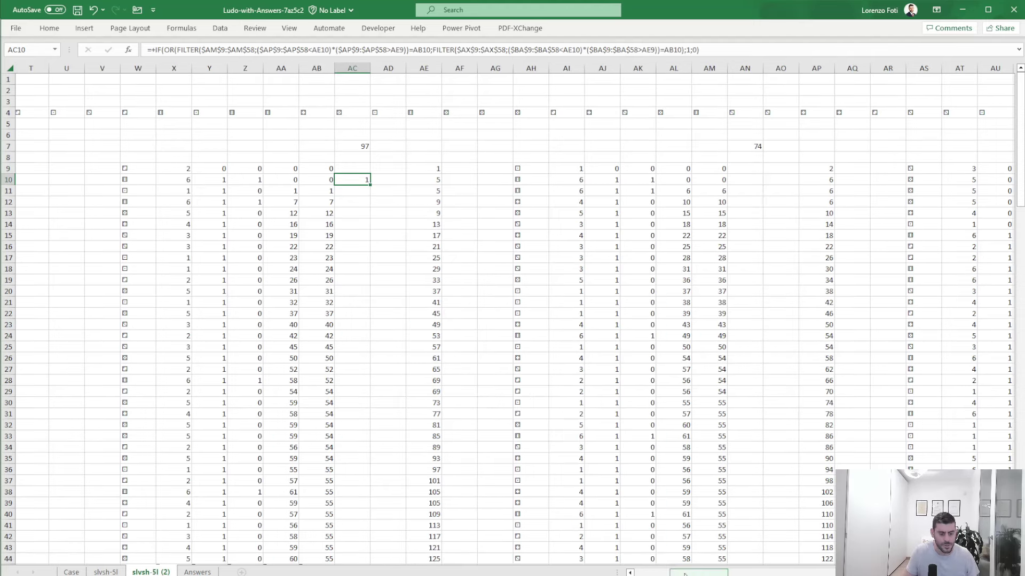
{"action": "key", "text": "F2"}
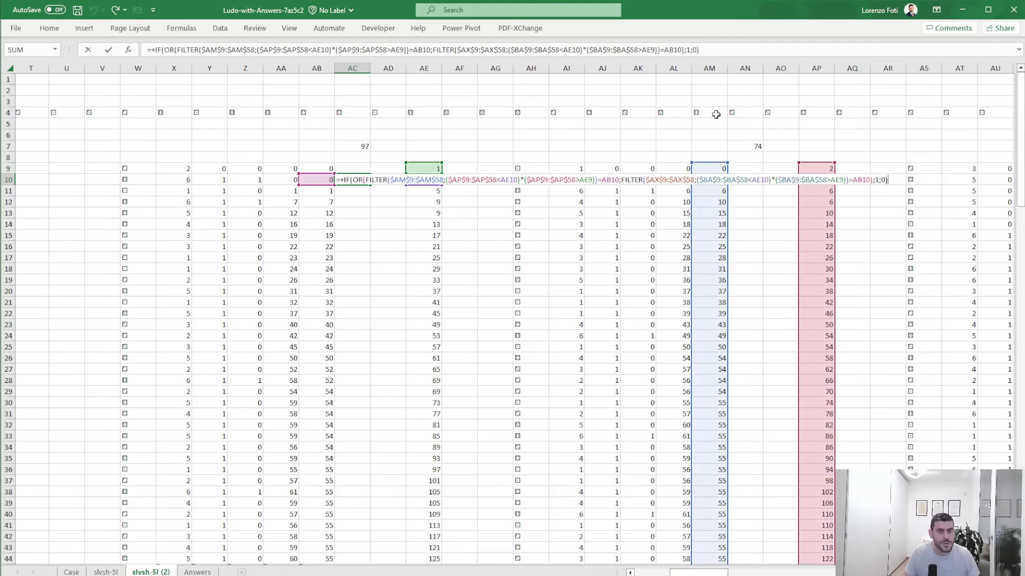
{"action": "double_click", "coordinate": [689, 50]}
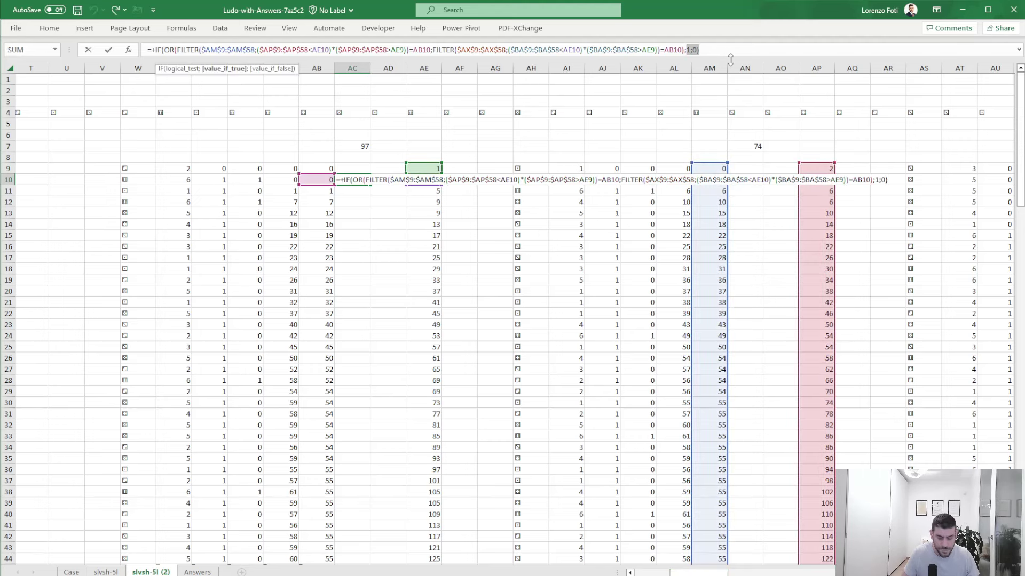
{"action": "key", "text": "BackSpace"}
{"action": "key", "text": "BackSpace"}
{"action": "key", "text": "BackSpace"}
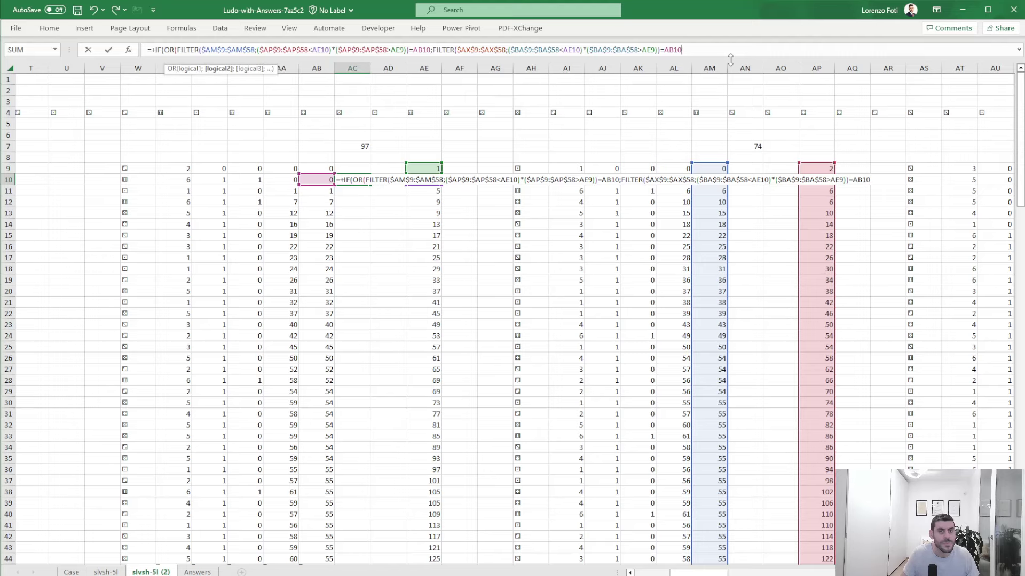
{"action": "type", "text": ";"}
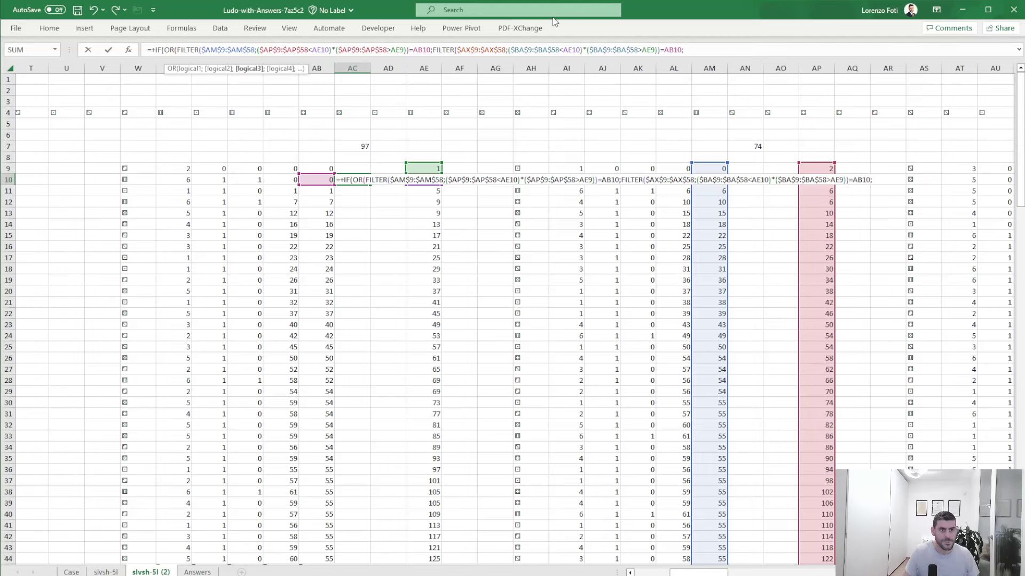
{"action": "type", "text": "filter($AM$9:$AM$58;($AP$9#<AE10)*($AP$9#>AE9))=AB10"}
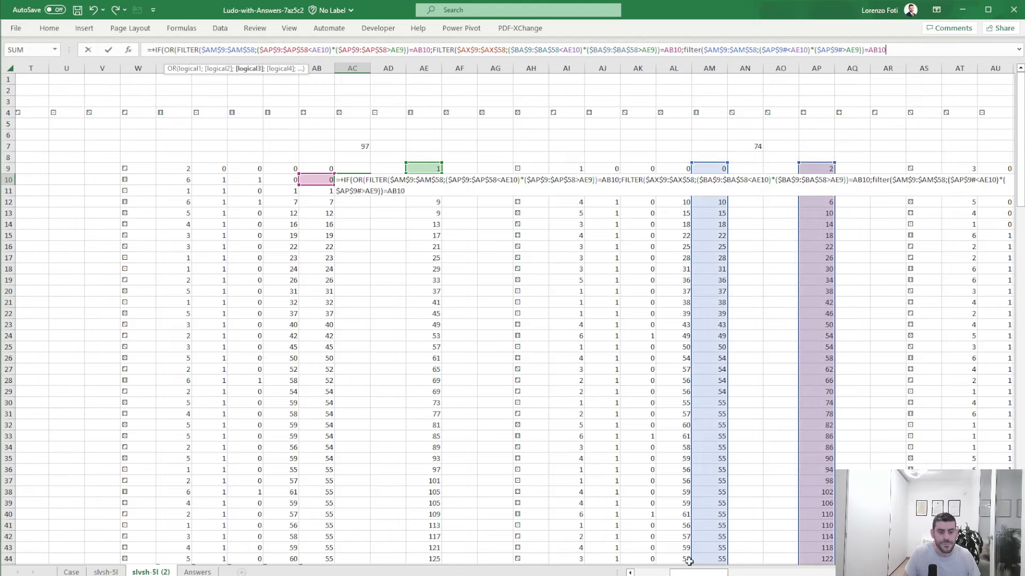
Point the new FILTER's ranges at absolute $BI$9:$BI$58 and the BL column
{"action": "left_click_drag", "start_coordinate": [694, 572], "coordinate": [748, 558]}
{"action": "left_click", "coordinate": [723, 48]}
{"action": "left_click", "coordinate": [714, 68]}
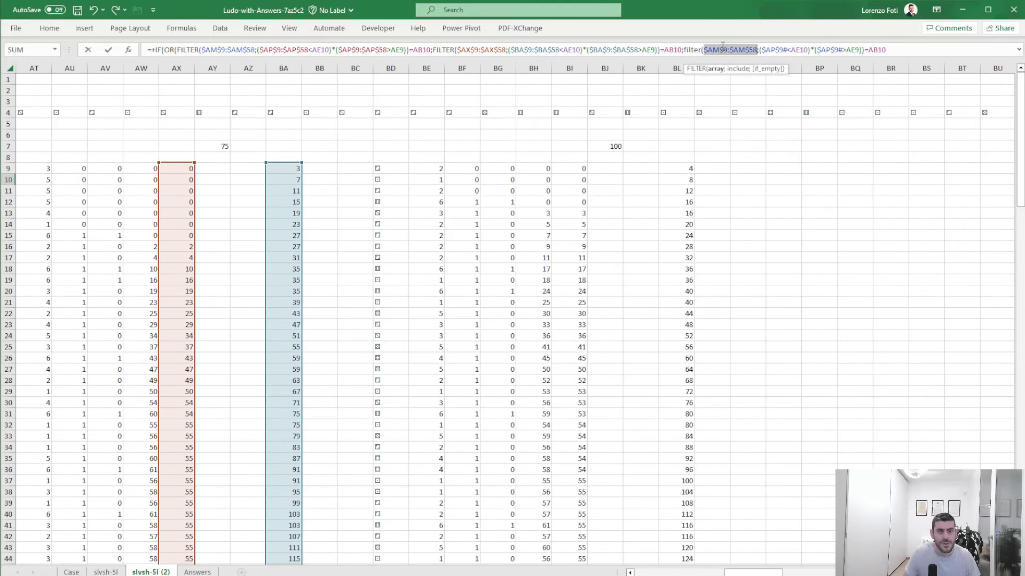
{"action": "left_click", "coordinate": [580, 170]}
{"action": "key", "text": "ctrl+shift+Down"}
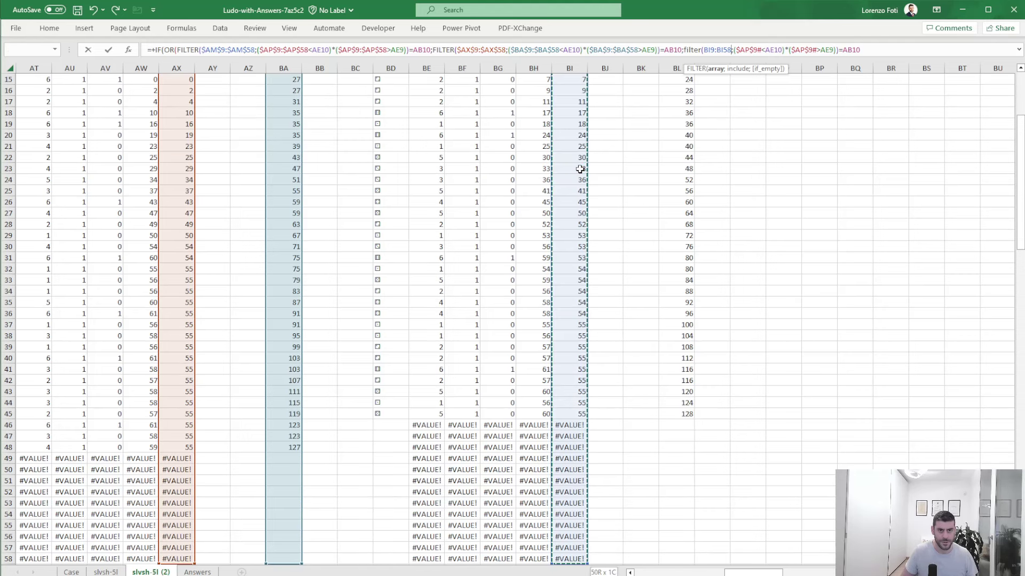
{"action": "key", "text": "F4"}
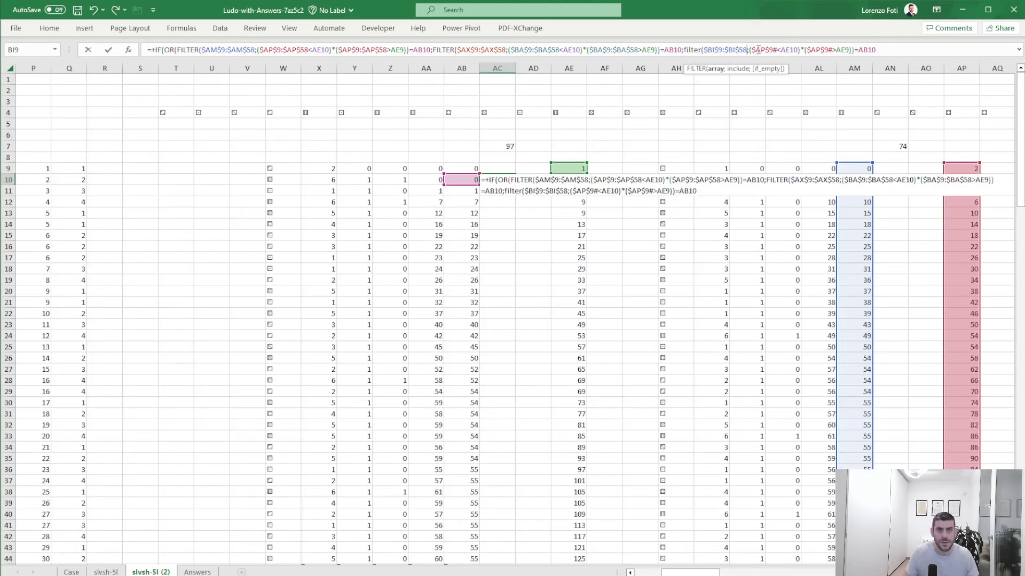
{"action": "double_click", "coordinate": [757, 50]}
{"action": "left_click_drag", "start_coordinate": [707, 572], "coordinate": [771, 571]}
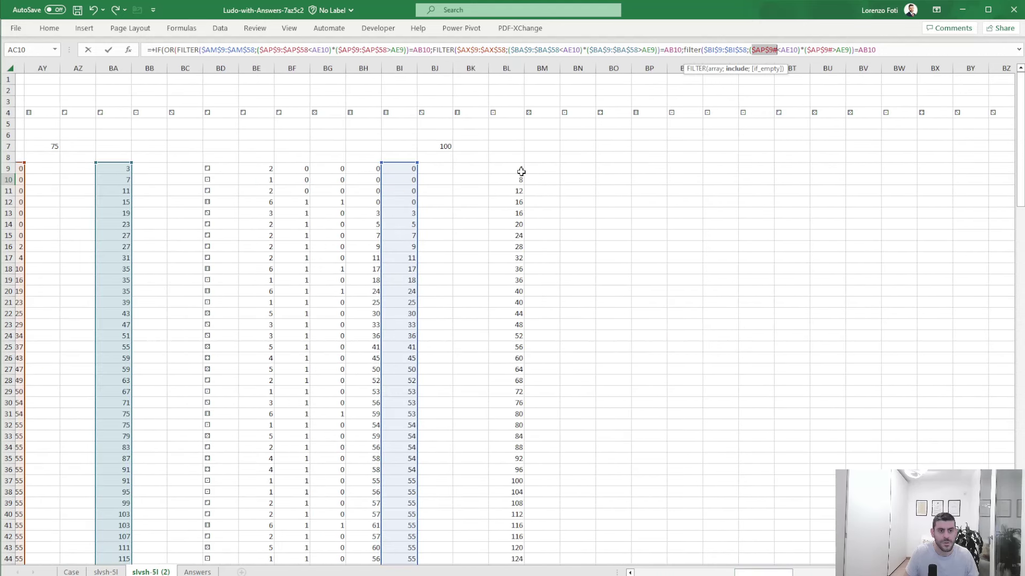
{"action": "left_click_drag", "start_coordinate": [521, 170], "coordinate": [502, 543]}
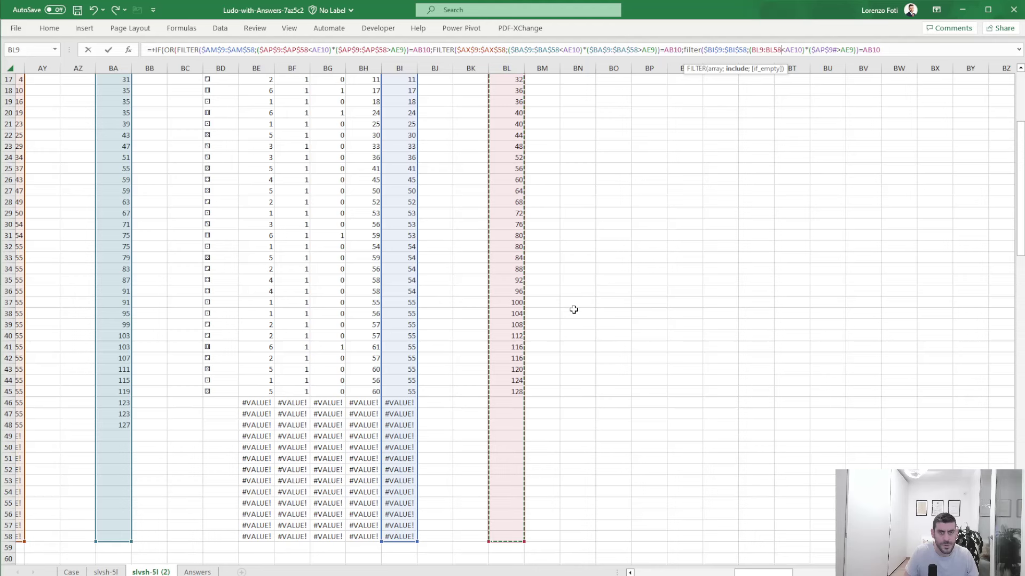
{"action": "key", "text": "F4"}
Lock the remaining BL reference as $BL$9:$BL$58 and close the formula with ;1;0)
{"action": "double_click", "coordinate": [841, 50]}
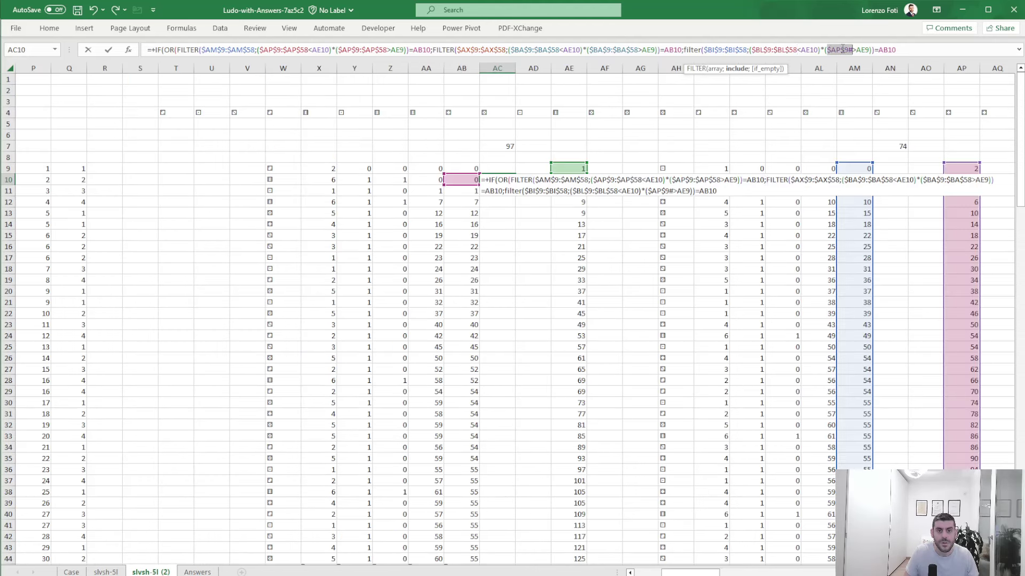
{"action": "left_click_drag", "start_coordinate": [674, 573], "coordinate": [741, 574]}
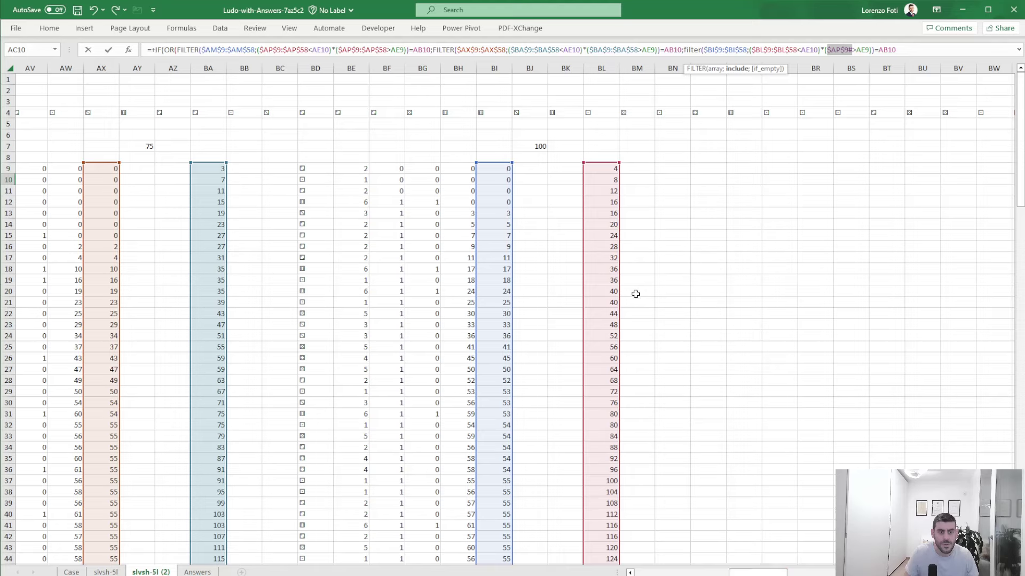
{"action": "left_click_drag", "start_coordinate": [607, 169], "coordinate": [608, 520]}
{"action": "key", "text": "ctrl+shift+Left"}
{"action": "key", "text": "F4"}
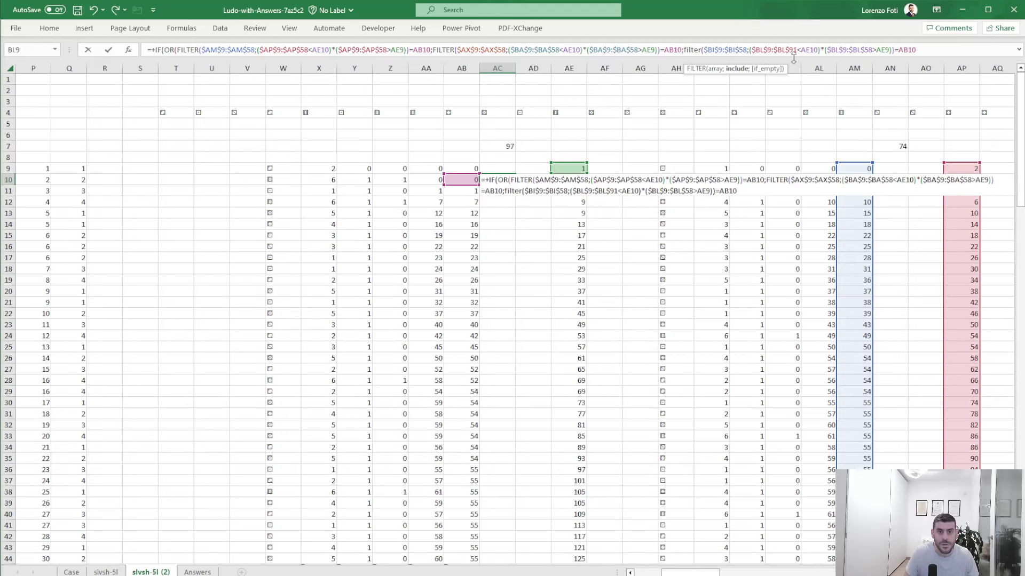
{"action": "left_click_drag", "start_coordinate": [797, 49], "coordinate": [789, 49]}
{"action": "type", "text": "58"}
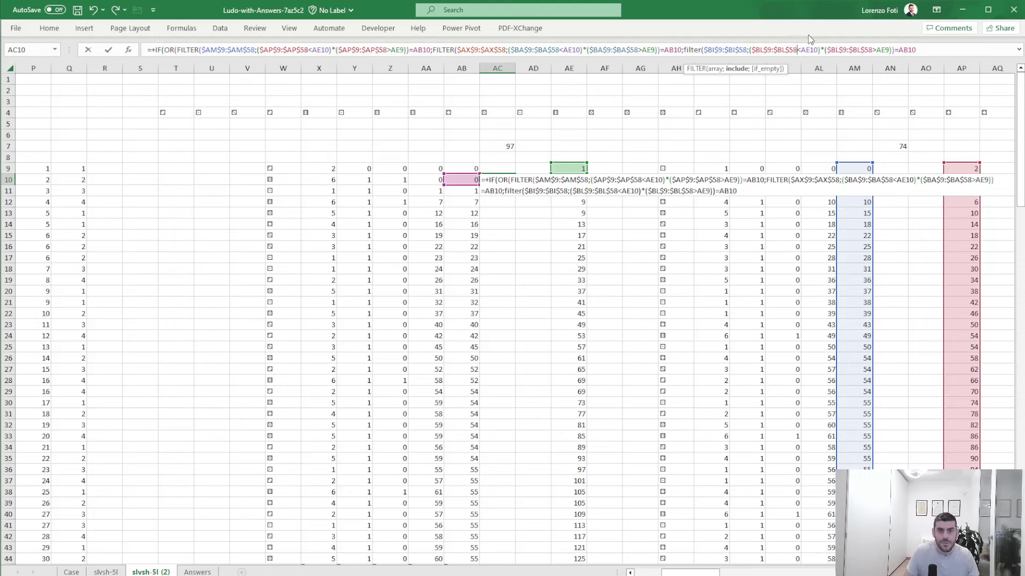
{"action": "left_click", "coordinate": [962, 55]}
{"action": "type", "text": ");1;0)"}
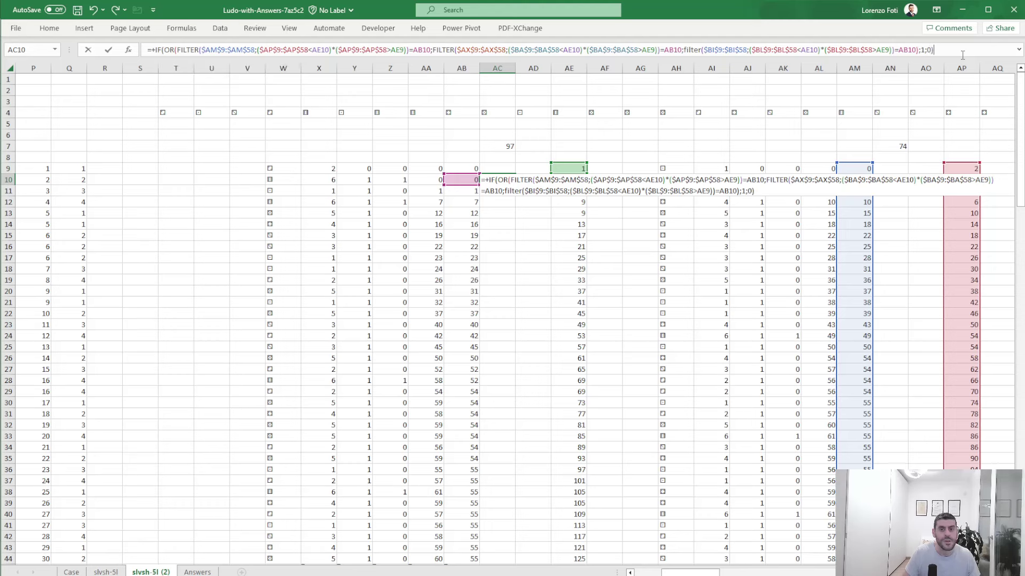
{"action": "key", "text": "Return"}
Copy AC10's capture-flag formula down the rest of column AC
{"action": "key", "text": "Up"}
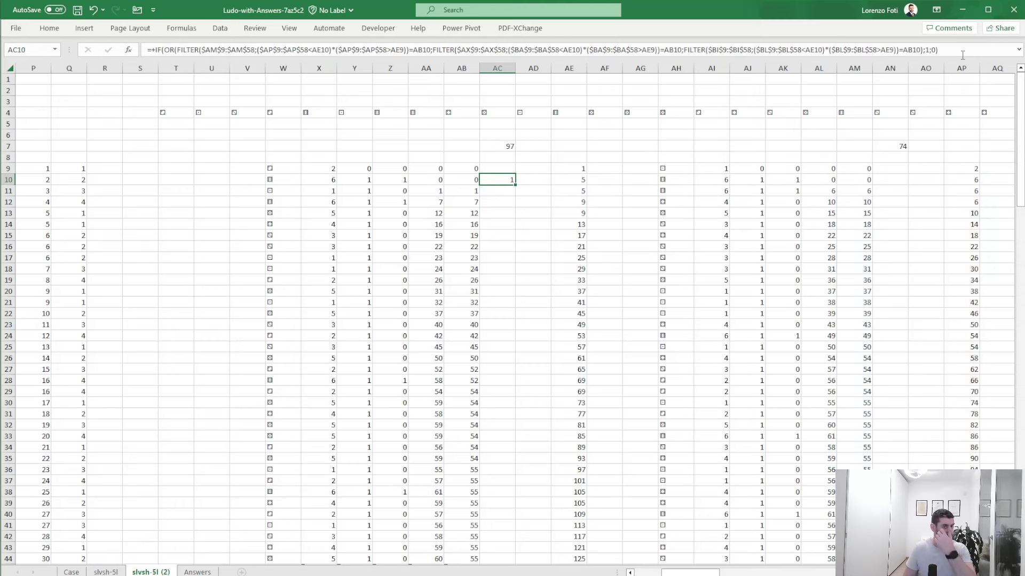
{"action": "key", "text": "ctrl+c"}
{"action": "scroll", "coordinate": [962, 55], "scroll_direction": "down", "scroll_amount": 3}
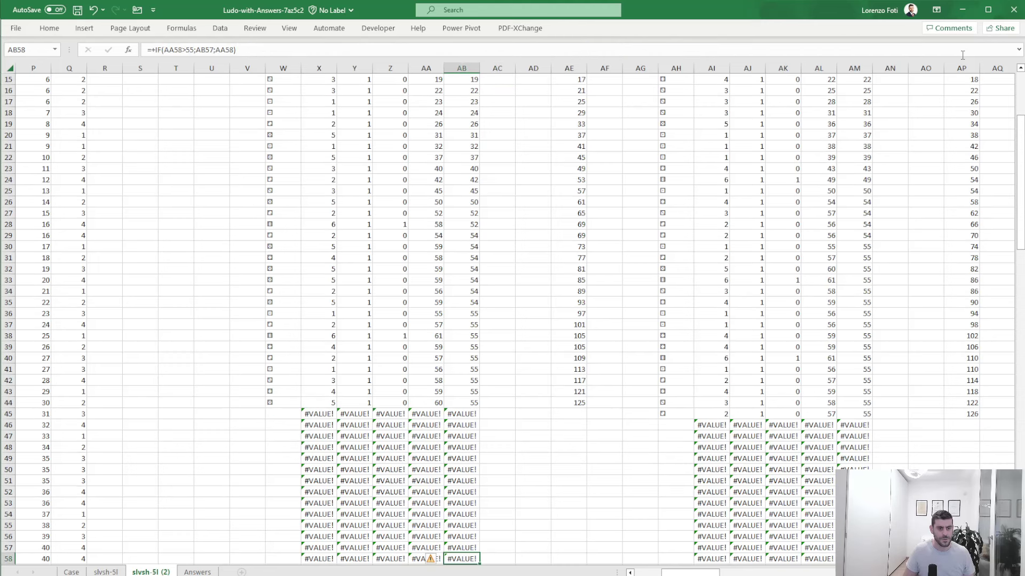
{"action": "key", "text": "ctrl+shift+Down"}
{"action": "key", "text": "ctrl+v"}
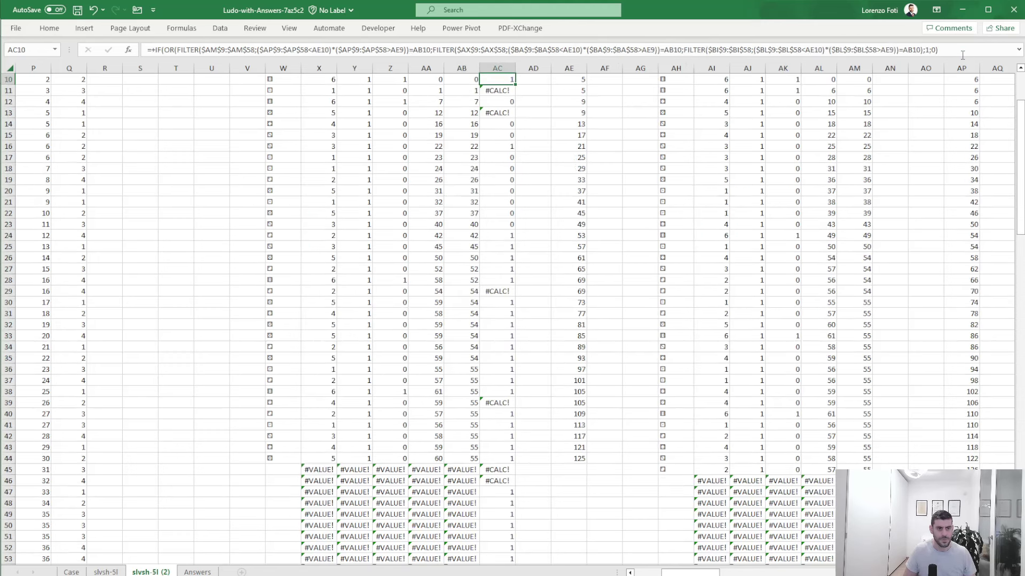
{"action": "key", "text": "ctrl+Up"}
{"action": "key", "text": "ctrl+Up"}
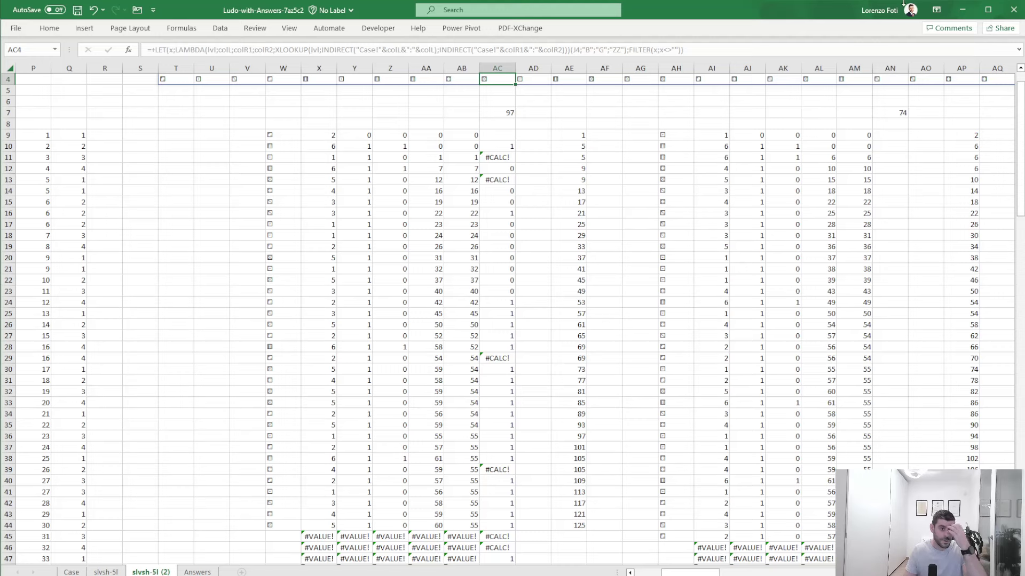
Check the results in AC11 and the references in AC16's formula, then return to AC10
{"action": "left_click", "coordinate": [501, 158]}
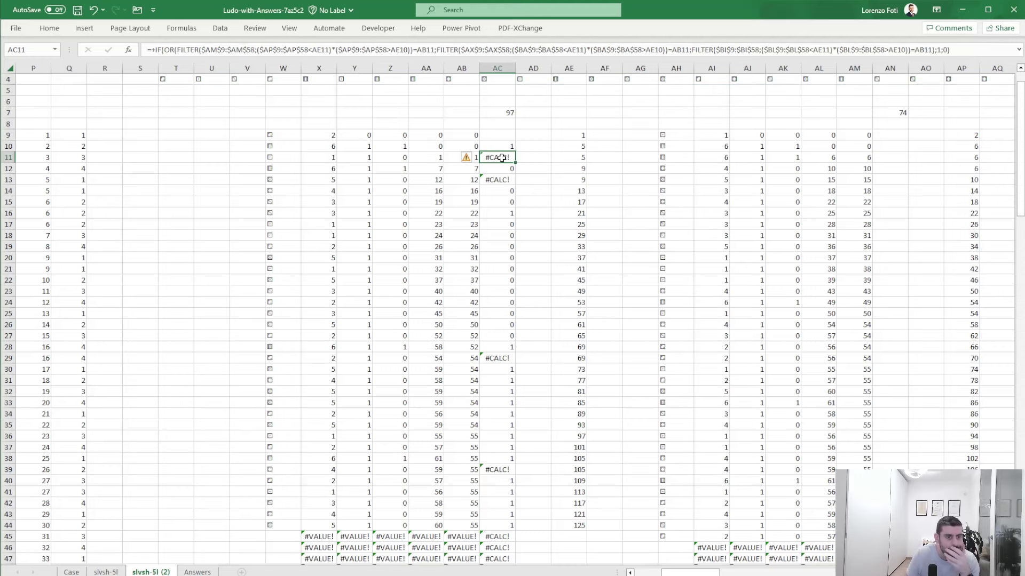
{"action": "left_click", "coordinate": [502, 213]}
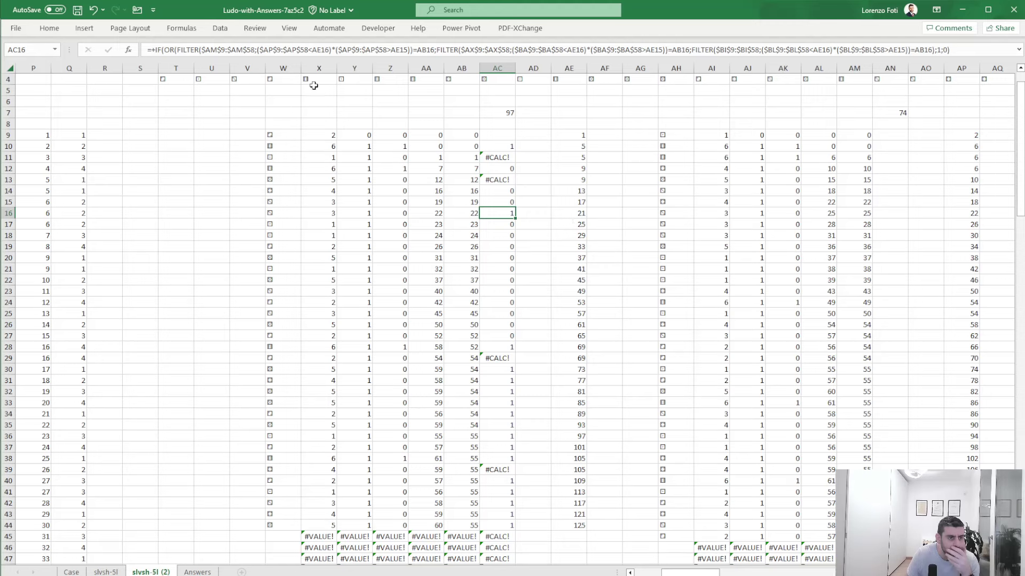
{"action": "left_click", "coordinate": [309, 50]}
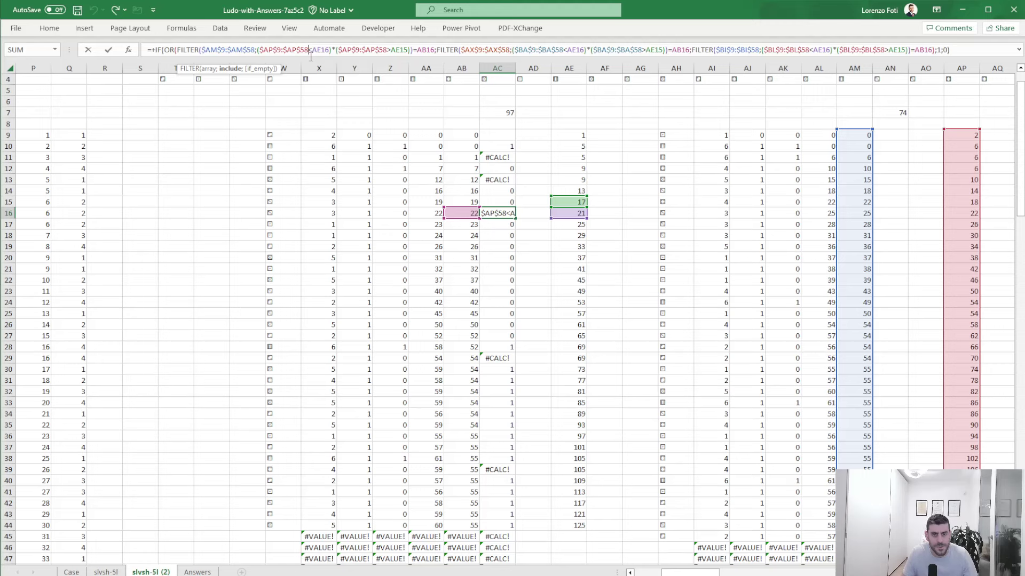
{"action": "key", "text": "ctrl+Return"}
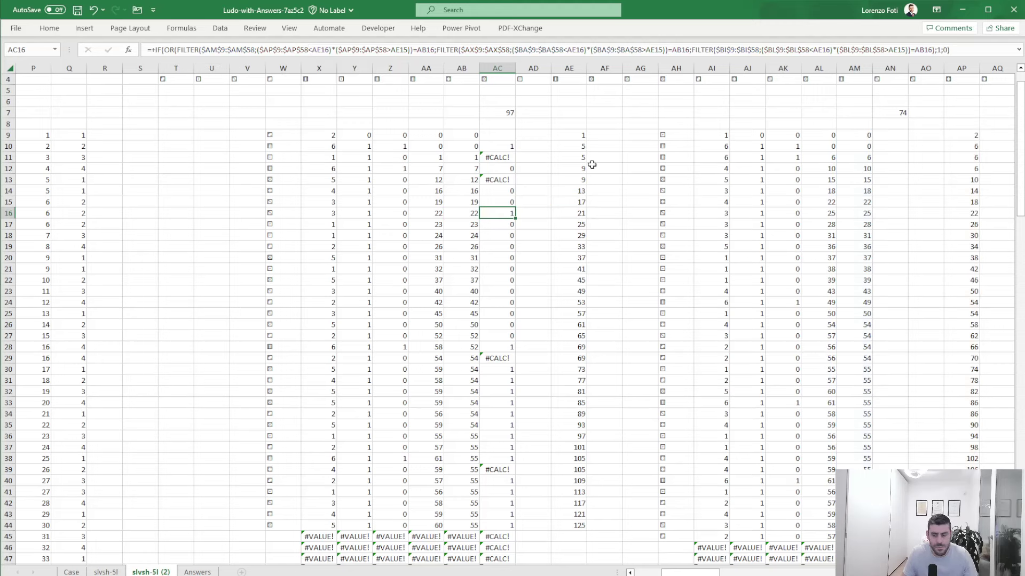
{"action": "scroll", "coordinate": [579, 247], "scroll_direction": "up", "scroll_amount": 1}
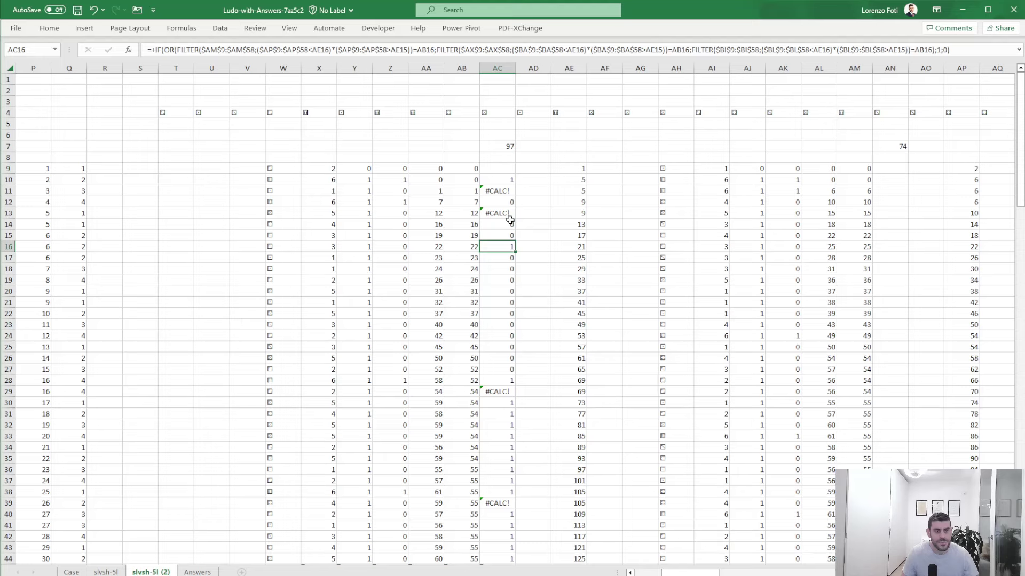
{"action": "left_click", "coordinate": [502, 179]}
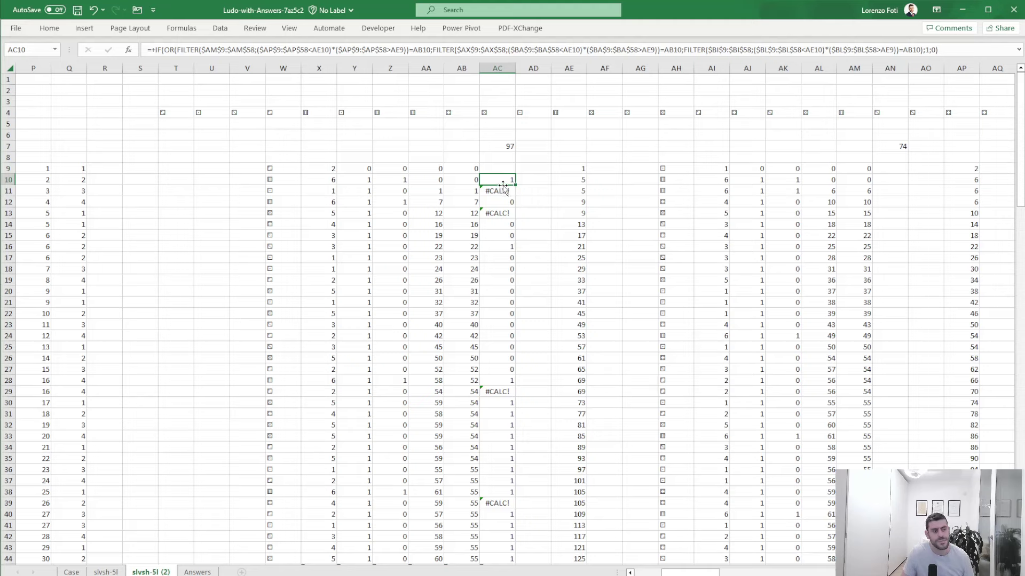
{"action": "left_click", "coordinate": [356, 180]}
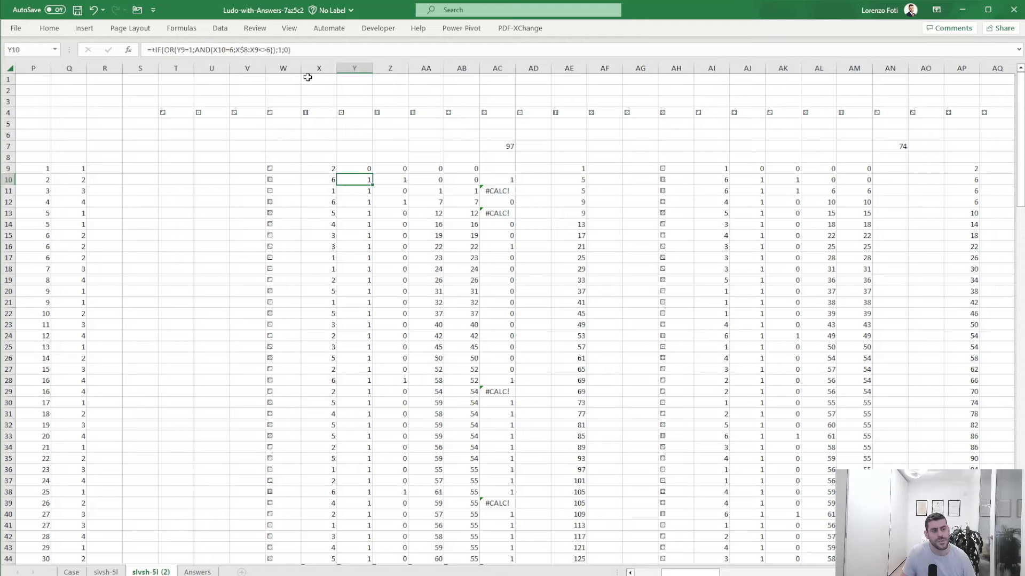
{"action": "left_click", "coordinate": [293, 49]}
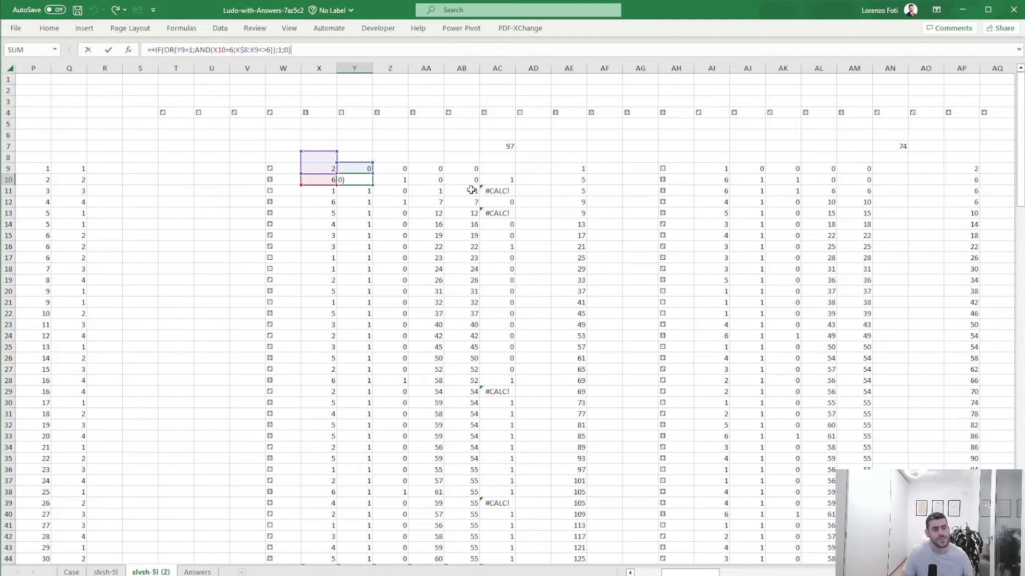
{"action": "left_click", "coordinate": [432, 191]}
{"action": "left_click", "coordinate": [244, 52]}
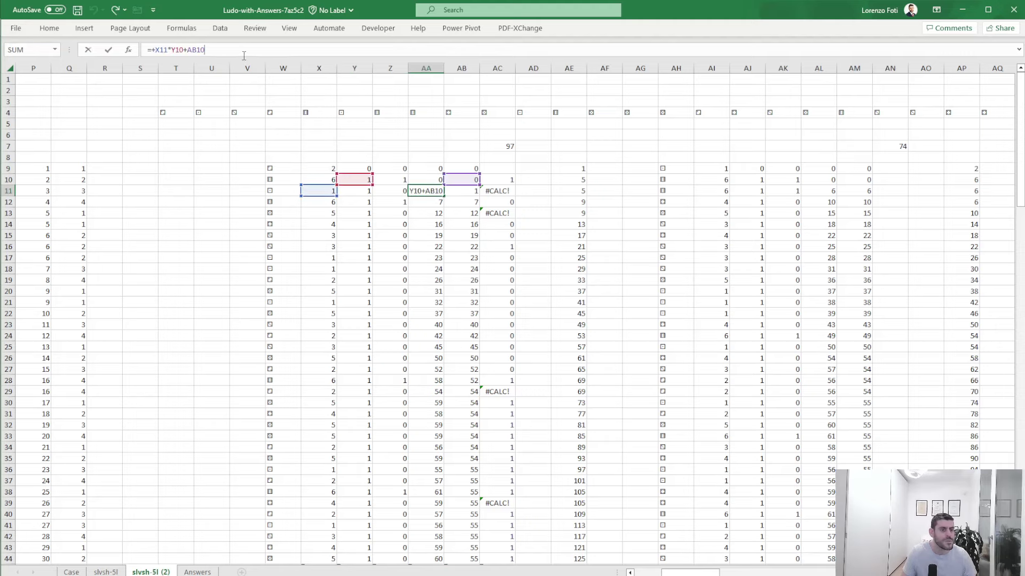
{"action": "key", "text": "Escape"}
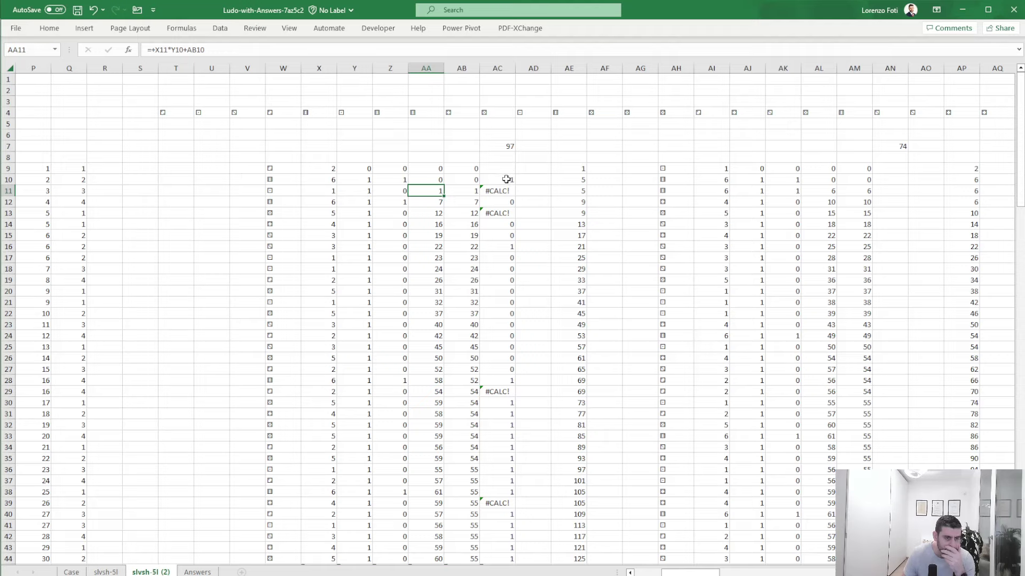
{"action": "double_click", "coordinate": [366, 193]}
{"action": "left_click", "coordinate": [243, 49]}
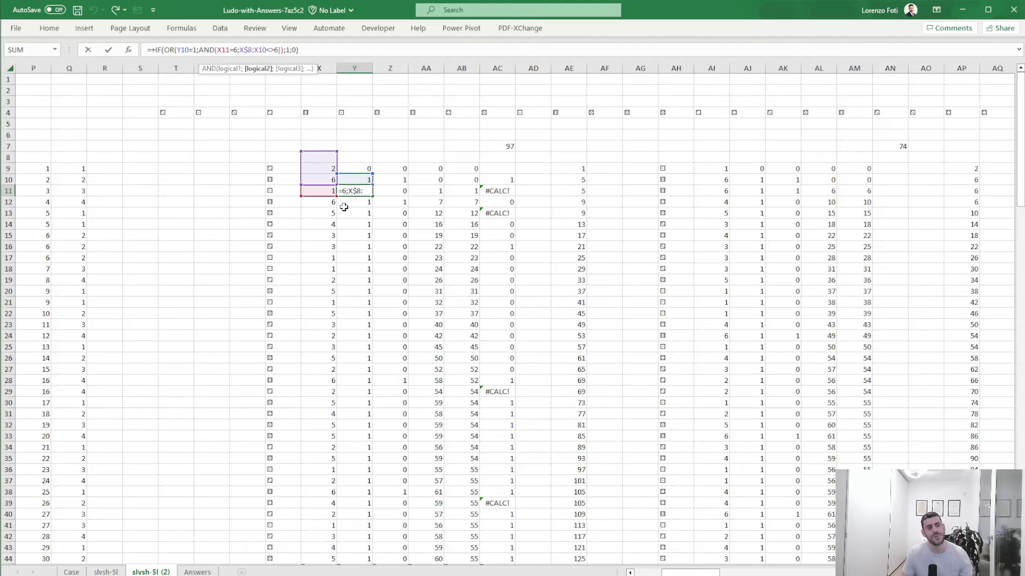
{"action": "key", "text": "ctrl+Return"}
{"action": "mouse_move", "coordinate": [680, 572]}
{"action": "left_mouse_down"}
{"action": "mouse_move", "coordinate": [695, 572]}
{"action": "mouse_move", "coordinate": [685, 570]}
{"action": "left_mouse_up"}
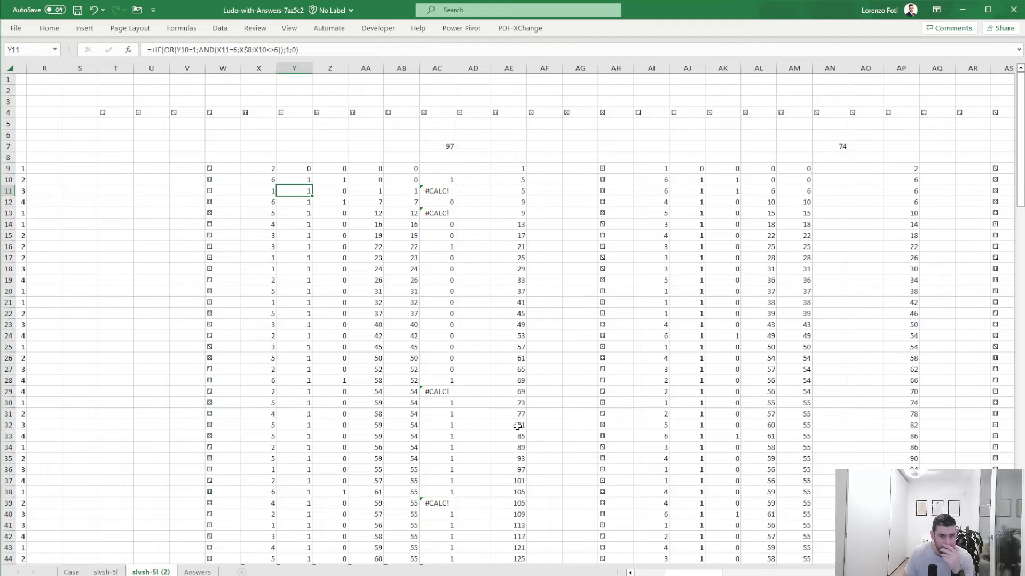
Copy the AC10:AC58 capture-flag formulas and paste them into column AN from AN10
{"action": "left_click", "coordinate": [437, 170]}
{"action": "key", "text": "Down"}
{"action": "key", "text": "ctrl+shift+Down"}
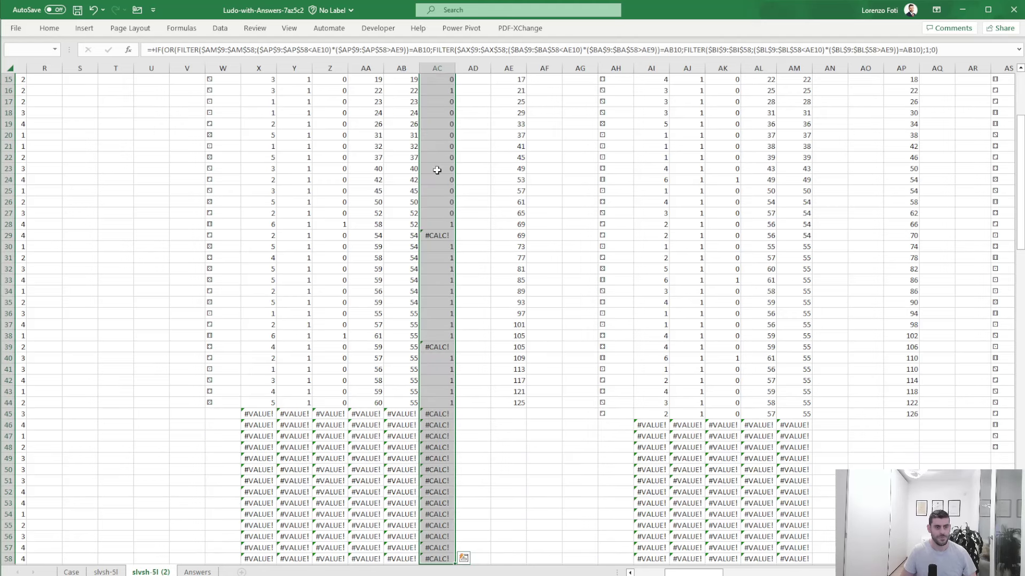
{"action": "key", "text": "ctrl+c"}
{"action": "key", "text": "Right"}
{"action": "key", "text": "Right"}
{"action": "key", "text": "Up"}
{"action": "key", "text": "Up"}
{"action": "key", "text": "Up"}
{"action": "key", "text": "Up"}
{"action": "key", "text": "Right"}
{"action": "key", "text": "Right"}
{"action": "key", "text": "Right"}
{"action": "key", "text": "Right"}
{"action": "key", "text": "Right"}
{"action": "key", "text": "Right"}
{"action": "key", "text": "Right"}
{"action": "key", "text": "Right"}
{"action": "key", "text": "Right"}
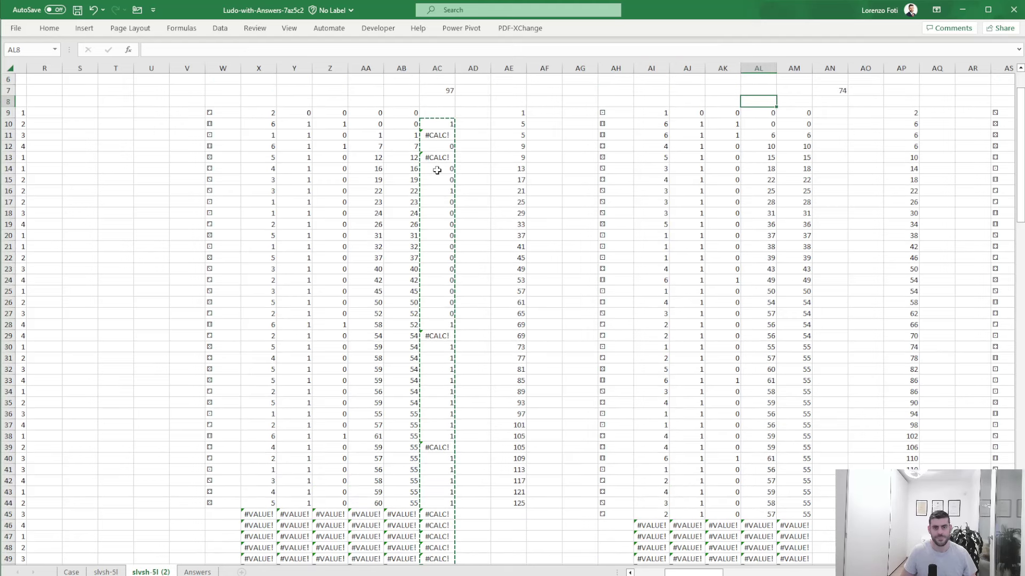
{"action": "key", "text": "Down"}
{"action": "key", "text": "Down"}
{"action": "key", "text": "Down"}
{"action": "key", "text": "Down"}
{"action": "key", "text": "ctrl+v"}
Paste the same formulas into AY10 and BJ10, then return to edit AN10
{"action": "key", "text": "Right"}
{"action": "key", "text": "Right"}
{"action": "key", "text": "Right"}
{"action": "key", "text": "Right"}
{"action": "key", "text": "Right"}
{"action": "key", "text": "Right"}
{"action": "key", "text": "Right"}
{"action": "key", "text": "Right"}
{"action": "key", "text": "Right"}
{"action": "key", "text": "Right"}
{"action": "key", "text": "Right"}
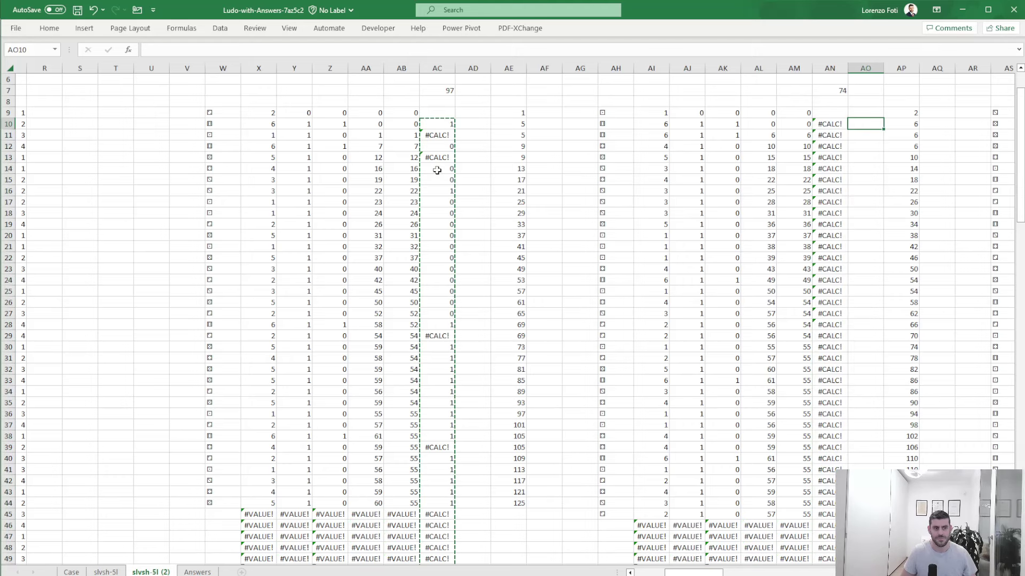
{"action": "key", "text": "ctrl+v"}
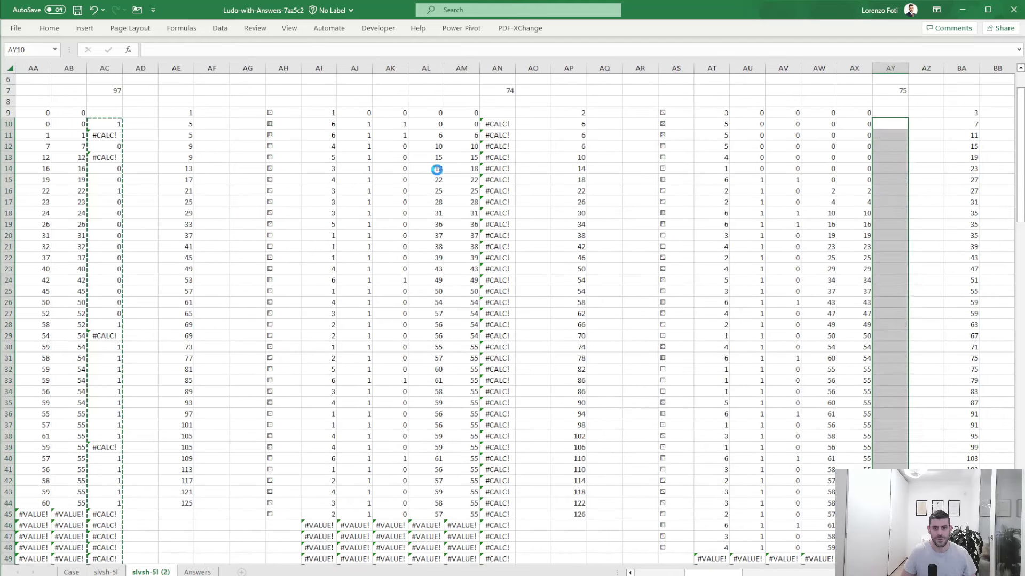
{"action": "key", "text": "Right"}
{"action": "key", "text": "Right"}
{"action": "key", "text": "Right"}
{"action": "key", "text": "Right"}
{"action": "key", "text": "Right"}
{"action": "key", "text": "Right"}
{"action": "key", "text": "Right"}
{"action": "key", "text": "Right"}
{"action": "key", "text": "Right"}
{"action": "key", "text": "Right"}
{"action": "key", "text": "Right"}
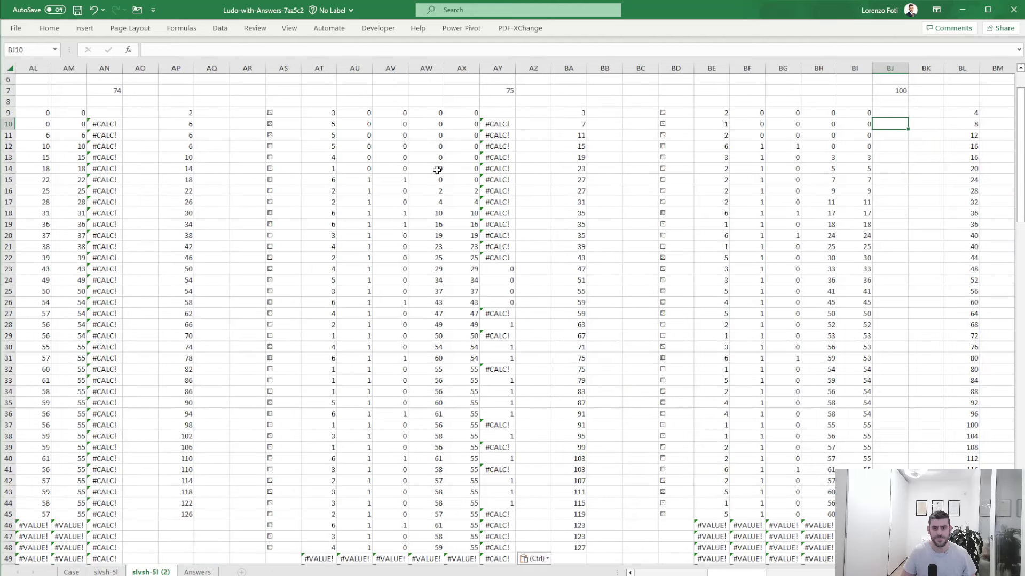
{"action": "key", "text": "ctrl+v"}
{"action": "key", "text": "Left"}
{"action": "key", "text": "Left"}
{"action": "key", "text": "Left"}
{"action": "key", "text": "Left"}
{"action": "key", "text": "Left"}
{"action": "key", "text": "Left"}
{"action": "key", "text": "Left"}
{"action": "key", "text": "Left"}
{"action": "key", "text": "Left"}
{"action": "key", "text": "Left"}
{"action": "key", "text": "Left"}
{"action": "key", "text": "Left"}
{"action": "key", "text": "Left"}
{"action": "key", "text": "Left"}
{"action": "key", "text": "Left"}
{"action": "key", "text": "Left"}
{"action": "key", "text": "Left"}
{"action": "key", "text": "Left"}
{"action": "key", "text": "Left"}
{"action": "key", "text": "Left"}
{"action": "key", "text": "Left"}
{"action": "key", "text": "Left"}
{"action": "key", "text": "Left"}
{"action": "key", "text": "Left"}
{"action": "key", "text": "Left"}
{"action": "key", "text": "Left"}
{"action": "key", "text": "Left"}
{"action": "key", "text": "Left"}
{"action": "key", "text": "Left"}
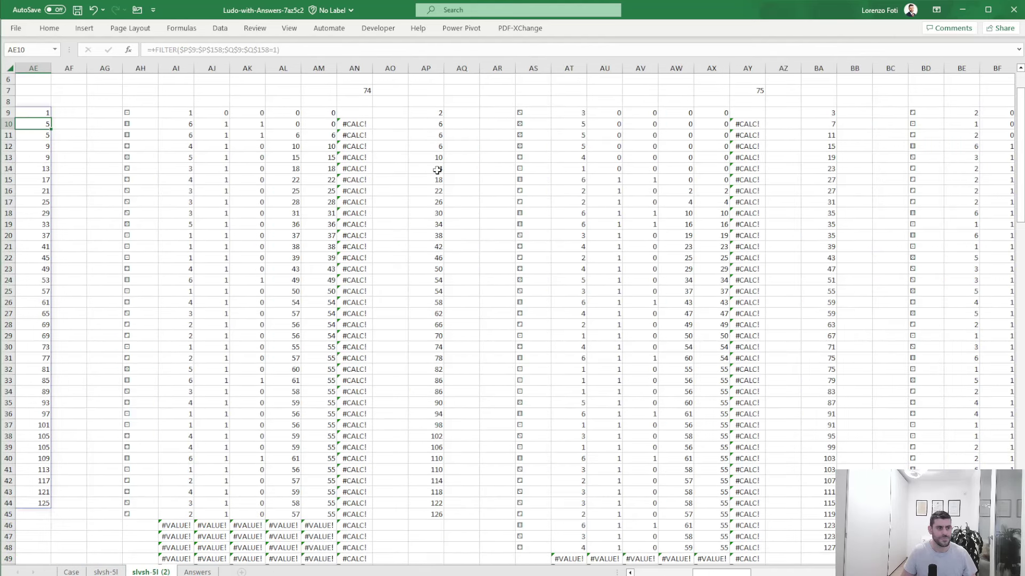
{"action": "key", "text": "Right"}
{"action": "key", "text": "Right"}
{"action": "key", "text": "Right"}
{"action": "key", "text": "Right"}
{"action": "key", "text": "Right"}
{"action": "key", "text": "Right"}
{"action": "key", "text": "Right"}
{"action": "key", "text": "Right"}
{"action": "key", "text": "Right"}
{"action": "key", "text": "Right"}
{"action": "key", "text": "Right"}
{"action": "key", "text": "Right"}
{"action": "key", "text": "Right"}
{"action": "key", "text": "Right"}
{"action": "key", "text": "Right"}
{"action": "key", "text": "Right"}
{"action": "key", "text": "Right"}
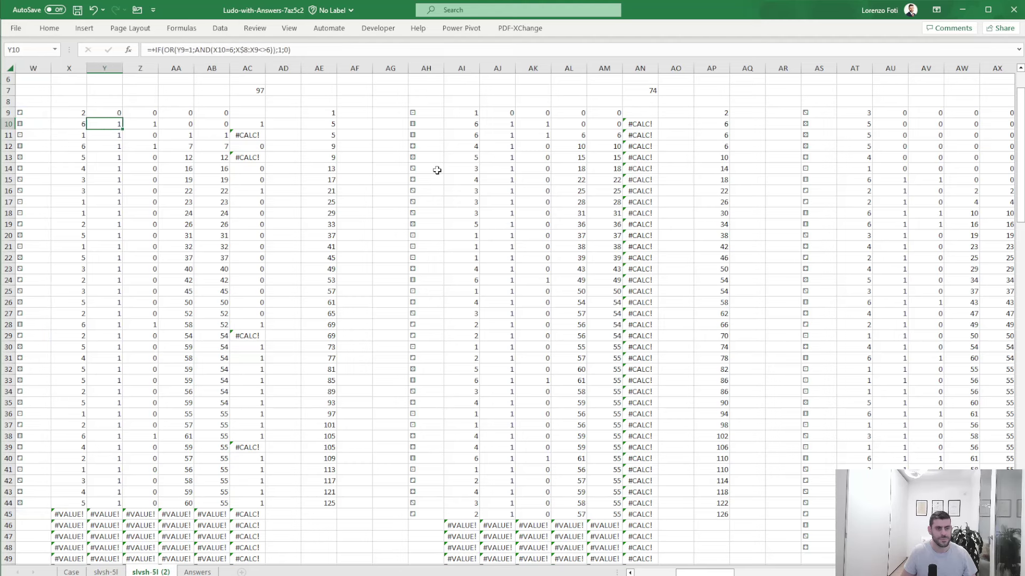
{"action": "key", "text": "F2"}
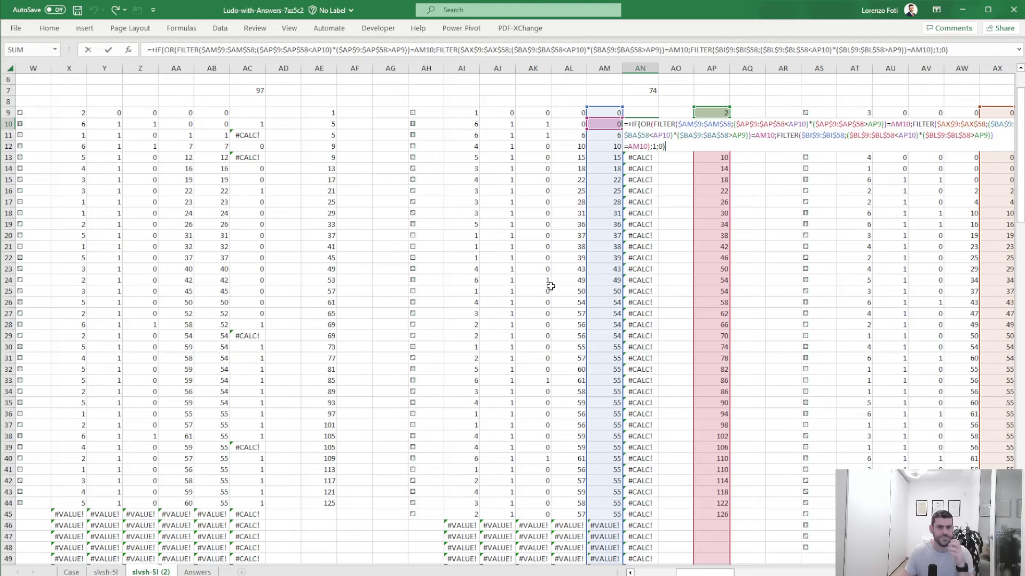
Repoint AN10's filter ranges from columns AM and AP to AB and AE
{"action": "scroll", "coordinate": [550, 286], "scroll_direction": "up", "scroll_amount": 2}
{"action": "left_click_drag", "start_coordinate": [587, 271], "coordinate": [213, 259]}
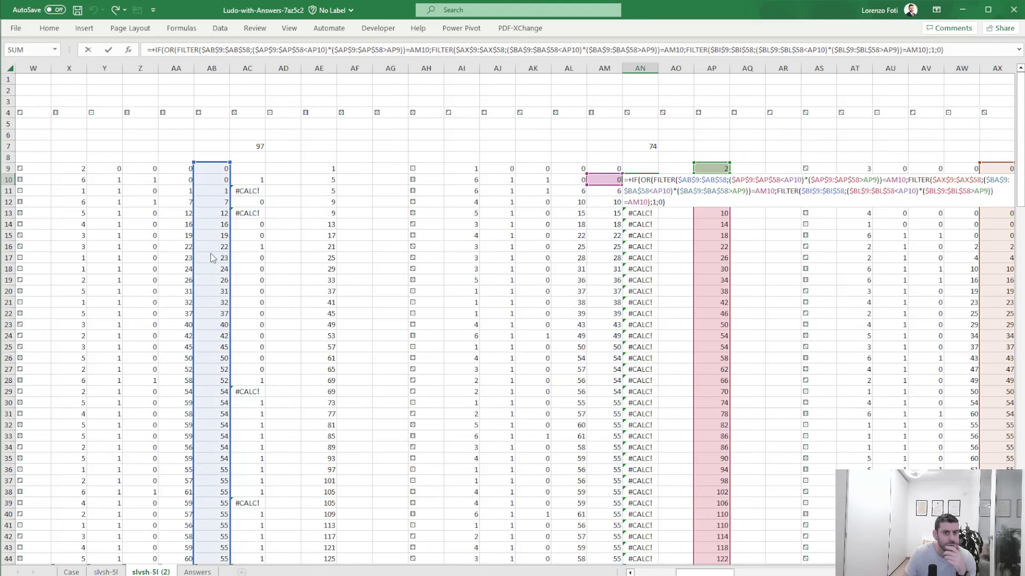
{"action": "left_click_drag", "start_coordinate": [695, 257], "coordinate": [323, 256]}
{"action": "left_click_drag", "start_coordinate": [694, 251], "coordinate": [342, 251]}
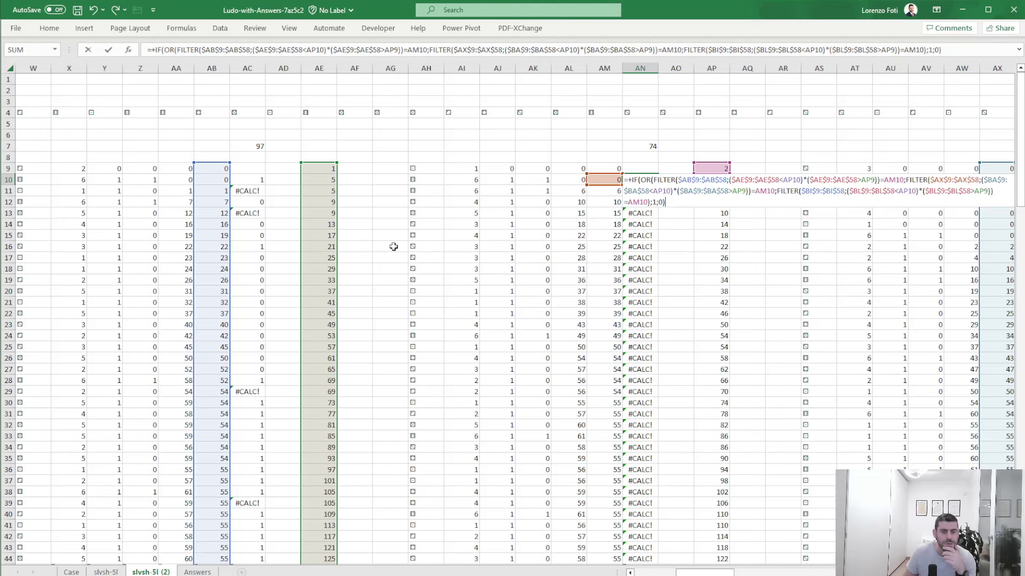
{"action": "key", "text": "ctrl+Return"}
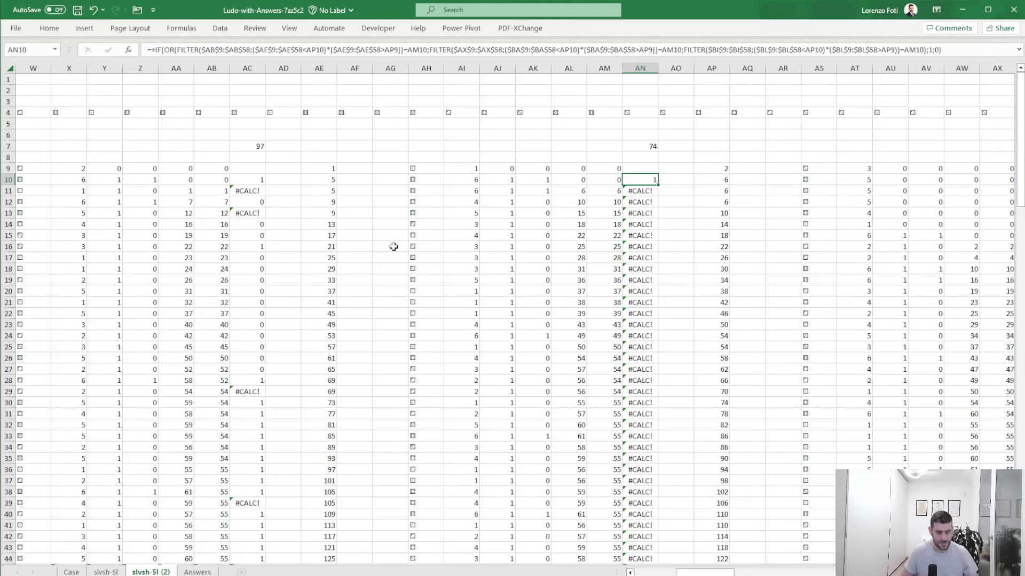
Copy AN10's corrected formula down column AN to row 58
{"action": "key", "text": "ctrl+shift+Down"}
{"action": "key", "text": "ctrl+v"}
{"action": "key", "text": "ctrl+shift+Up"}
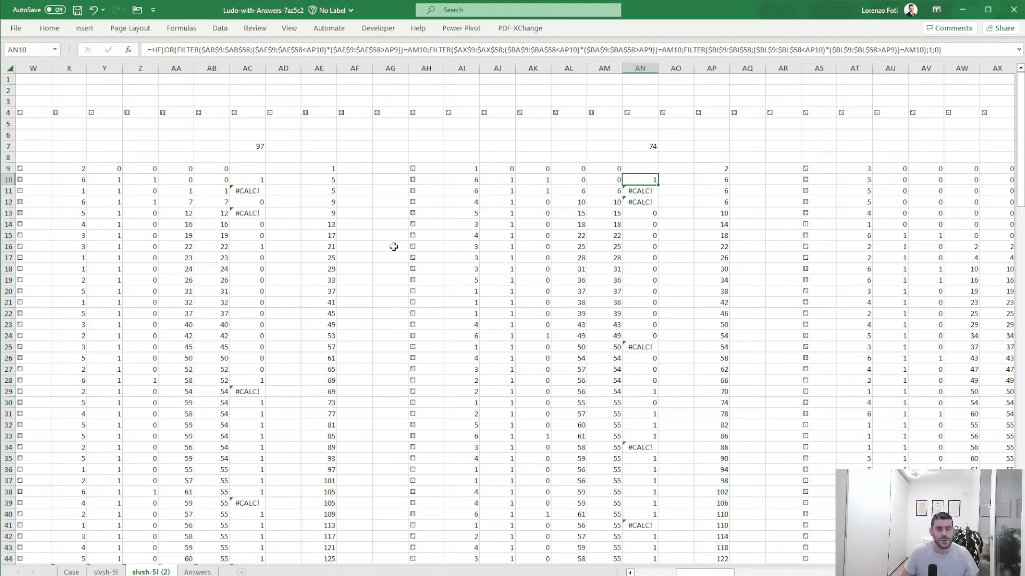
{"action": "key", "text": "Left"}
{"action": "key", "text": "Left"}
{"action": "key", "text": "Left"}
{"action": "key", "text": "Left"}
{"action": "key", "text": "Left"}
{"action": "key", "text": "Left"}
{"action": "key", "text": "Left"}
{"action": "key", "text": "Left"}
{"action": "key", "text": "Left"}
{"action": "key", "text": "Left"}
{"action": "key", "text": "Left"}
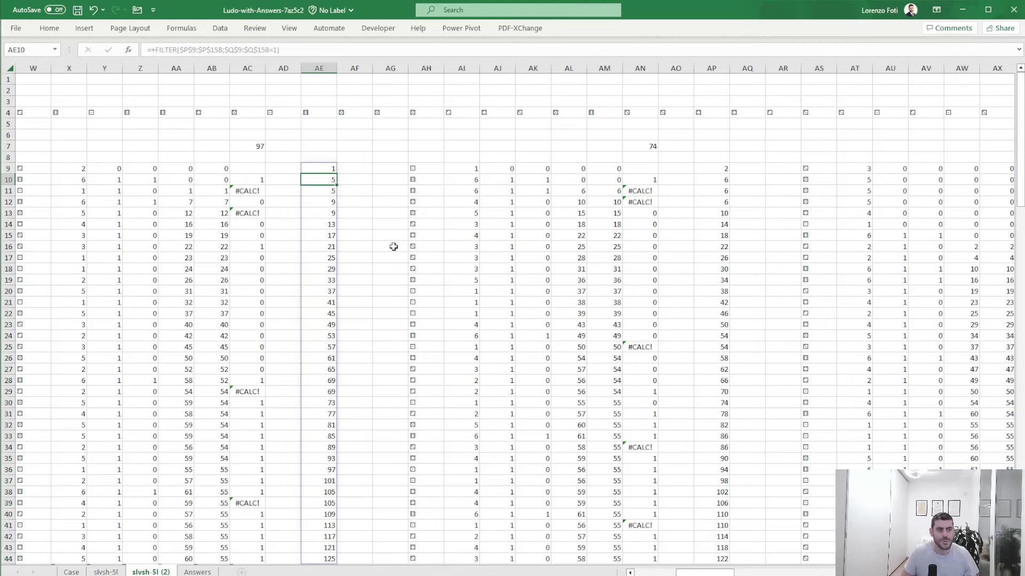
{"action": "key", "text": "Down"}
{"action": "key", "text": "Up"}
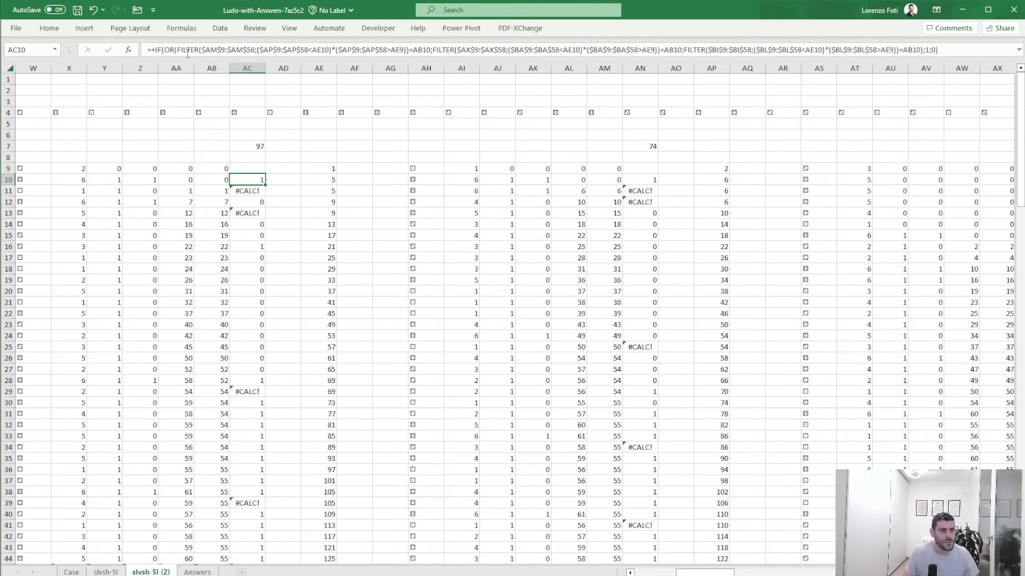
Wrap AC10's capture formula in IFERROR(…;0) and fill it down column AC
{"action": "left_click", "coordinate": [159, 51]}
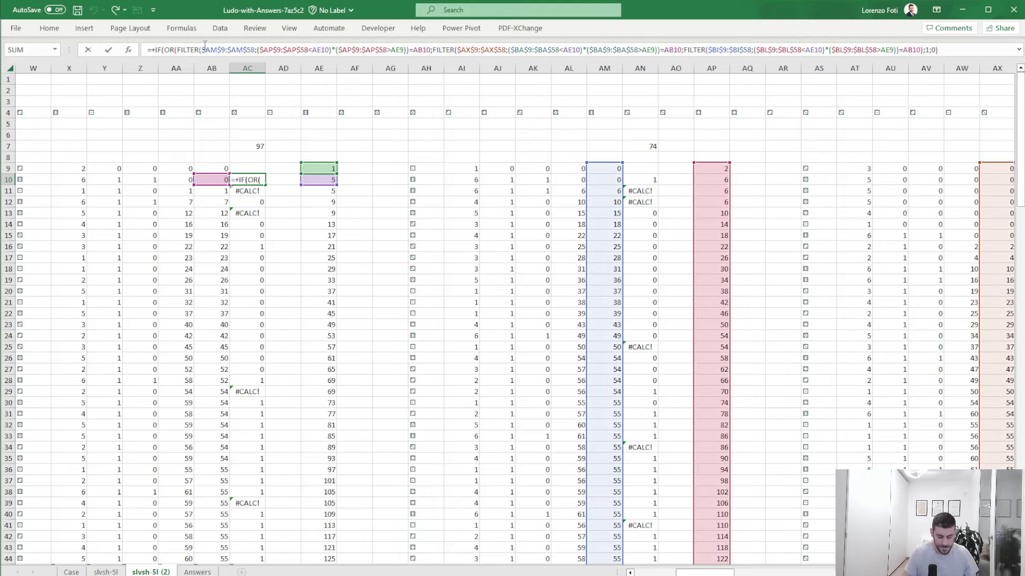
{"action": "type", "text": "IFERROR("}
{"action": "left_click", "coordinate": [994, 54]}
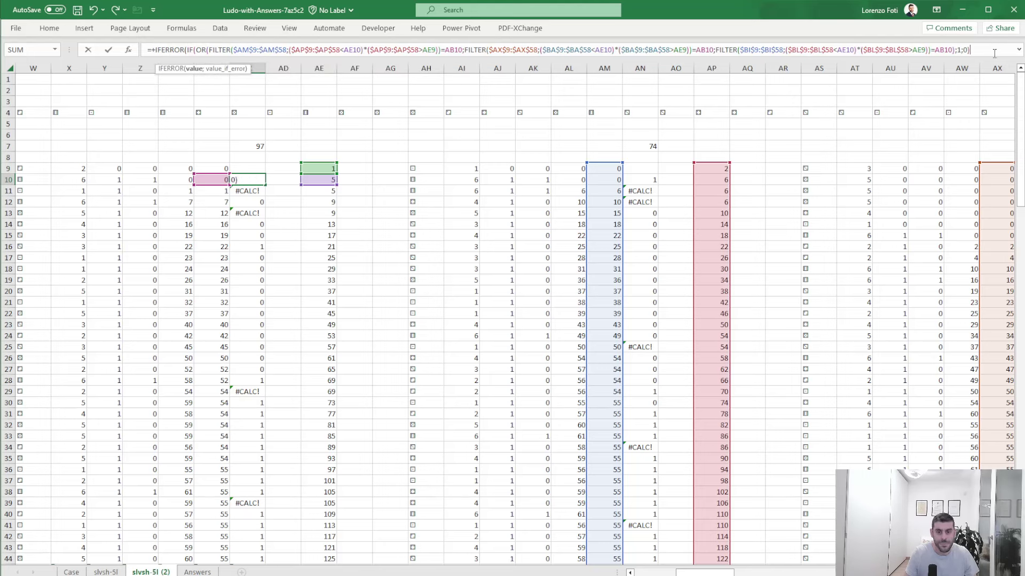
{"action": "type", "text": ";0)"}
{"action": "key", "text": "Return"}
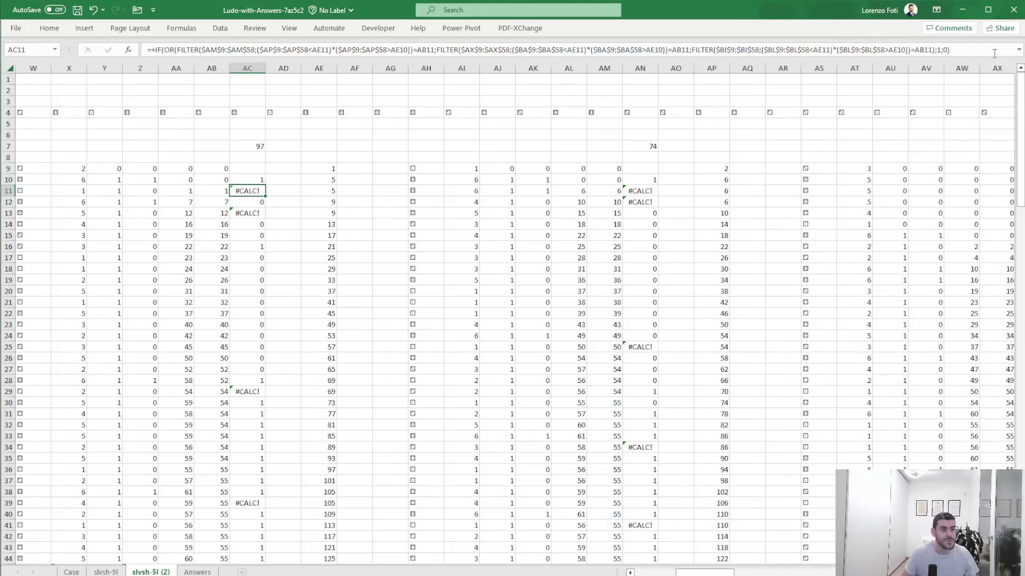
{"action": "key", "text": "ctrl+shift+Down"}
{"action": "key", "text": "ctrl+v"}
{"action": "key", "text": "ctrl+Up"}
{"action": "key", "text": "Right"}
{"action": "key", "text": "Right"}
{"action": "key", "text": "Right"}
{"action": "key", "text": "Right"}
{"action": "key", "text": "Right"}
{"action": "key", "text": "Right"}
{"action": "key", "text": "Right"}
{"action": "key", "text": "Right"}
{"action": "key", "text": "Right"}
{"action": "key", "text": "Right"}
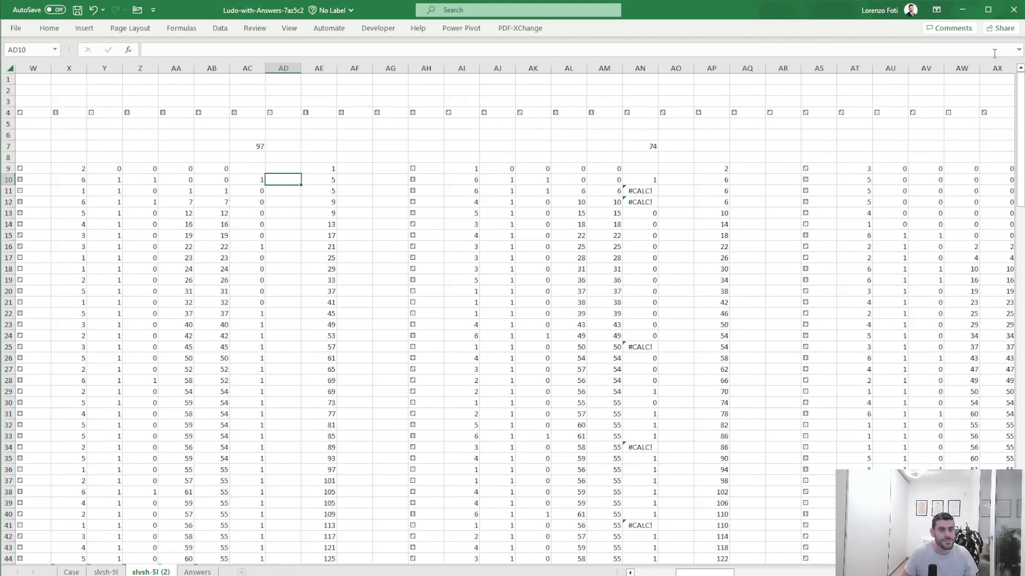
{"action": "key", "text": "Right"}
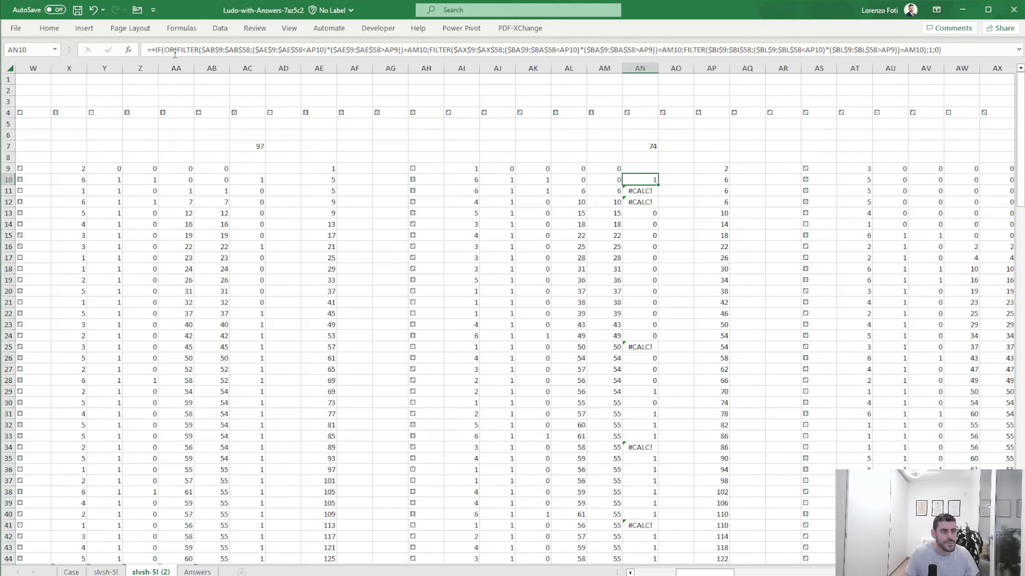
Wrap AN10's formula in IFERROR as well, fill it down column AN and copy the range
{"action": "left_click", "coordinate": [152, 49]}
{"action": "type", "text": "ifer"}
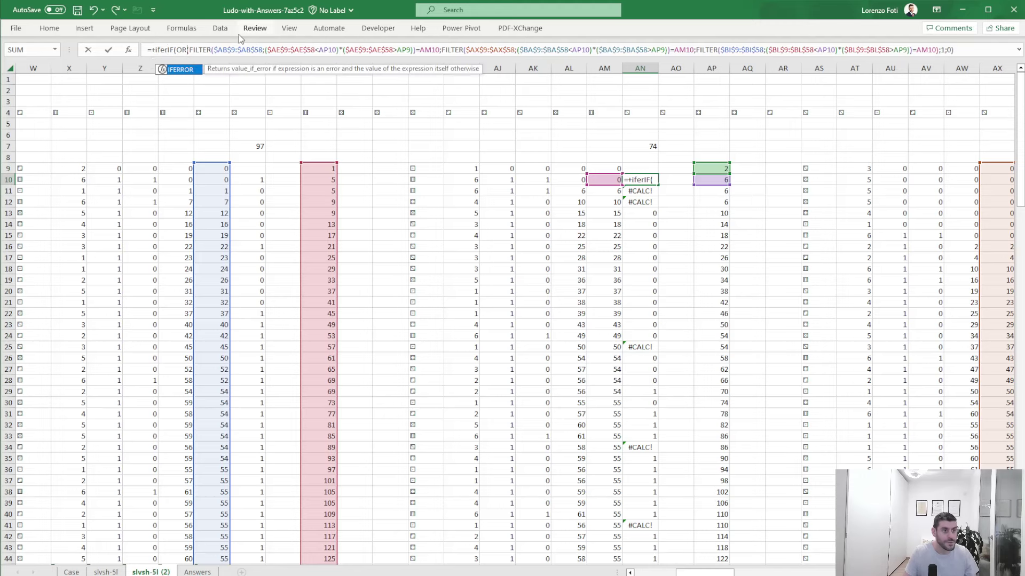
{"action": "key", "text": "Tab"}
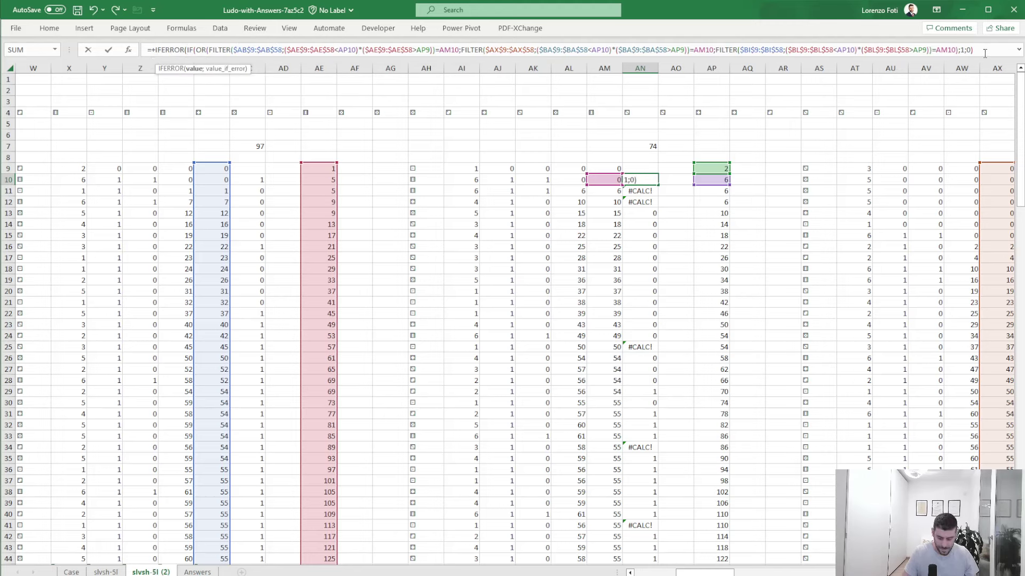
{"action": "key", "text": "Escape"}
{"action": "key", "text": "Down"}
{"action": "key", "text": "ctrl+shift+Down"}
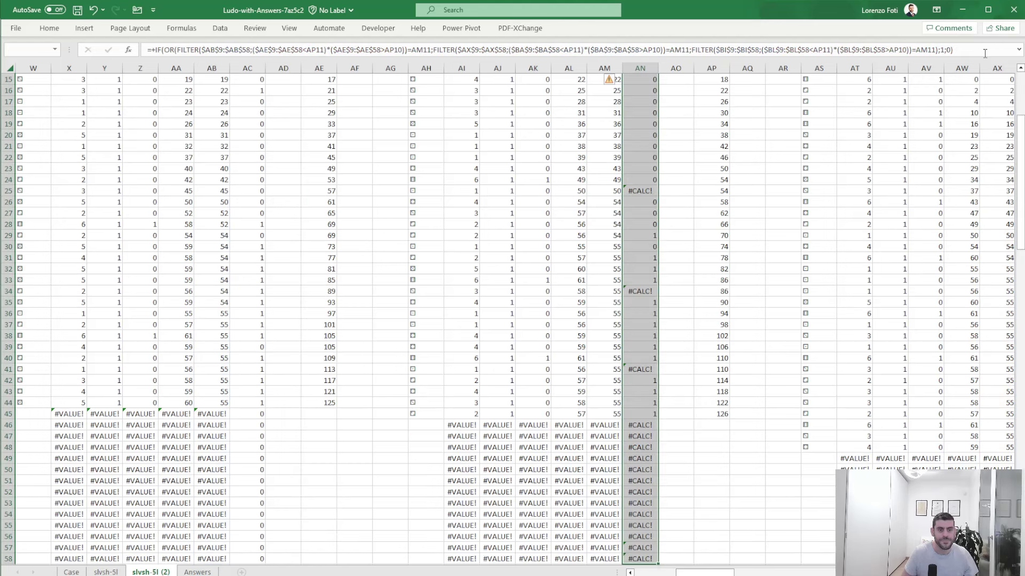
{"action": "key", "text": "ctrl+shift+Up"}
{"action": "key", "text": "ctrl+d"}
{"action": "key", "text": "ctrl+c"}
{"action": "key", "text": "Up"}
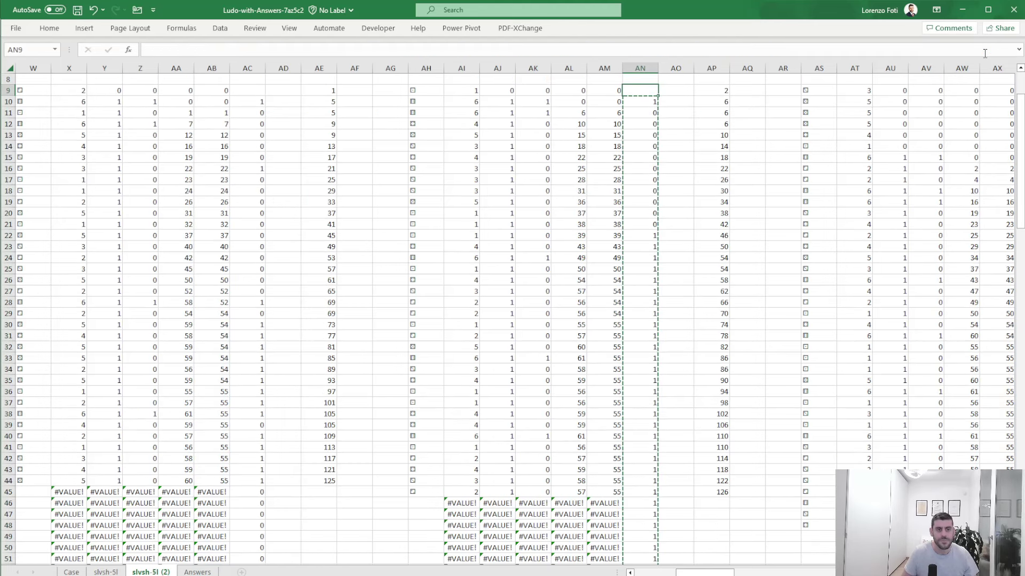
{"action": "key", "text": "Up"}
{"action": "key", "text": "Up"}
{"action": "key", "text": "Up"}
{"action": "key", "text": "Up"}
{"action": "key", "text": "Up"}
{"action": "key", "text": "Up"}
{"action": "key", "text": "Up"}
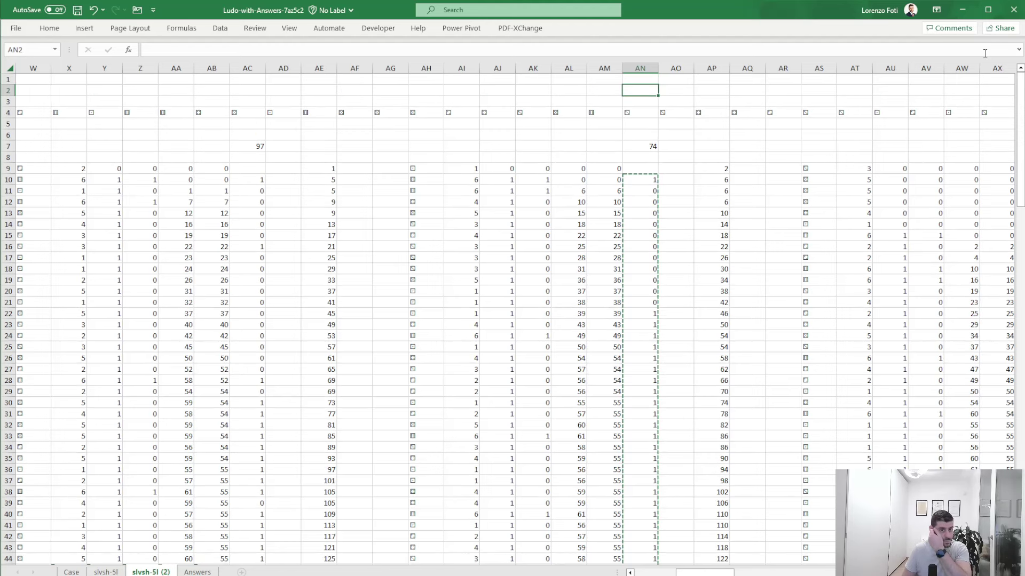
{"action": "key", "text": "Down"}
{"action": "key", "text": "Down"}
{"action": "key", "text": "Down"}
{"action": "key", "text": "Down"}
{"action": "key", "text": "Down"}
{"action": "key", "text": "Down"}
{"action": "key", "text": "Down"}
{"action": "key", "text": "Down"}
{"action": "key", "text": "Right"}
{"action": "key", "text": "Right"}
{"action": "key", "text": "Right"}
{"action": "key", "text": "Right"}
{"action": "key", "text": "Right"}
{"action": "key", "text": "Right"}
{"action": "key", "text": "Right"}
{"action": "key", "text": "Right"}
{"action": "key", "text": "Right"}
{"action": "key", "text": "Right"}
{"action": "key", "text": "Right"}
{"action": "key", "text": "Right"}
{"action": "key", "text": "Right"}
{"action": "key", "text": "Right"}
{"action": "key", "text": "Right"}
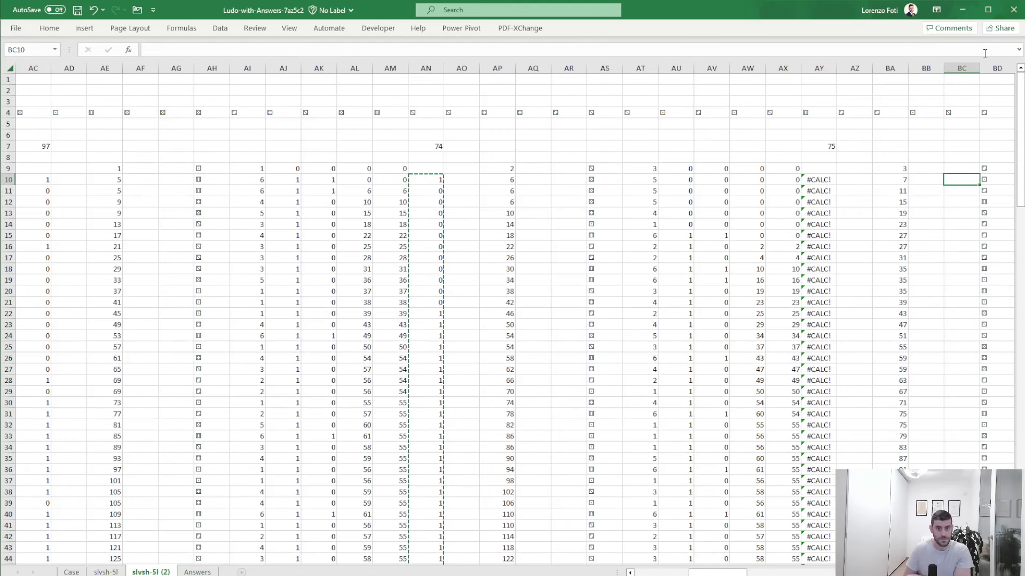
Paste the capture formula into AY10 and retarget its AX and BA ranges to columns AM and AP
{"action": "key", "text": "Left"}
{"action": "key", "text": "Left"}
{"action": "key", "text": "Left"}
{"action": "key", "text": "Left"}
{"action": "key", "text": "ctrl+v"}
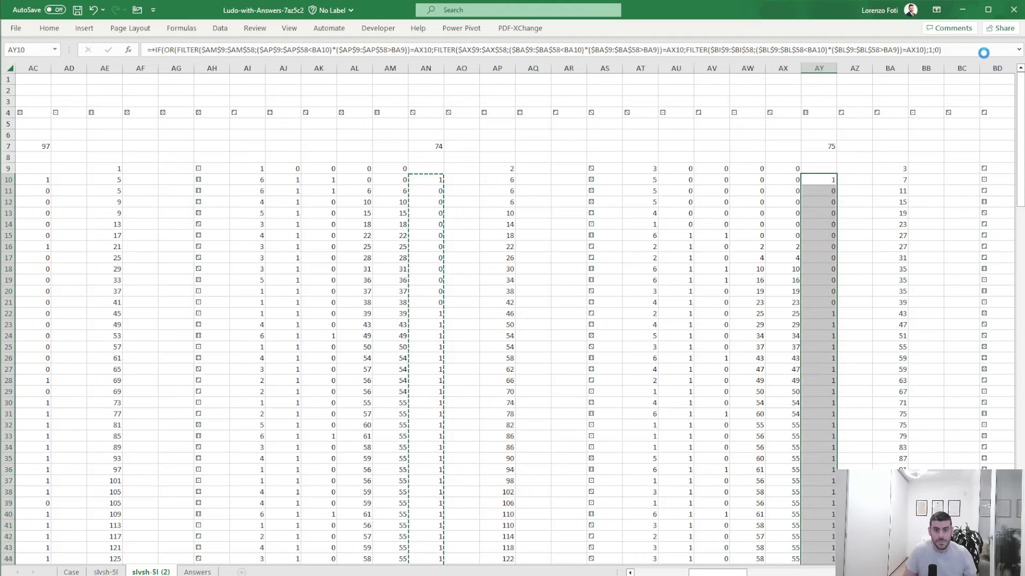
{"action": "key", "text": "F2"}
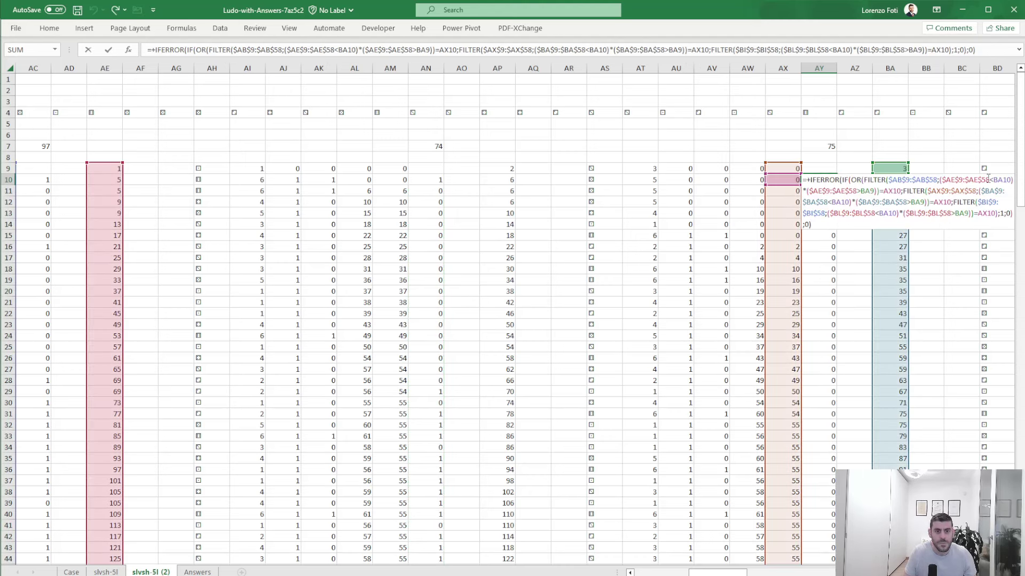
{"action": "left_click_drag", "start_coordinate": [769, 275], "coordinate": [402, 278]}
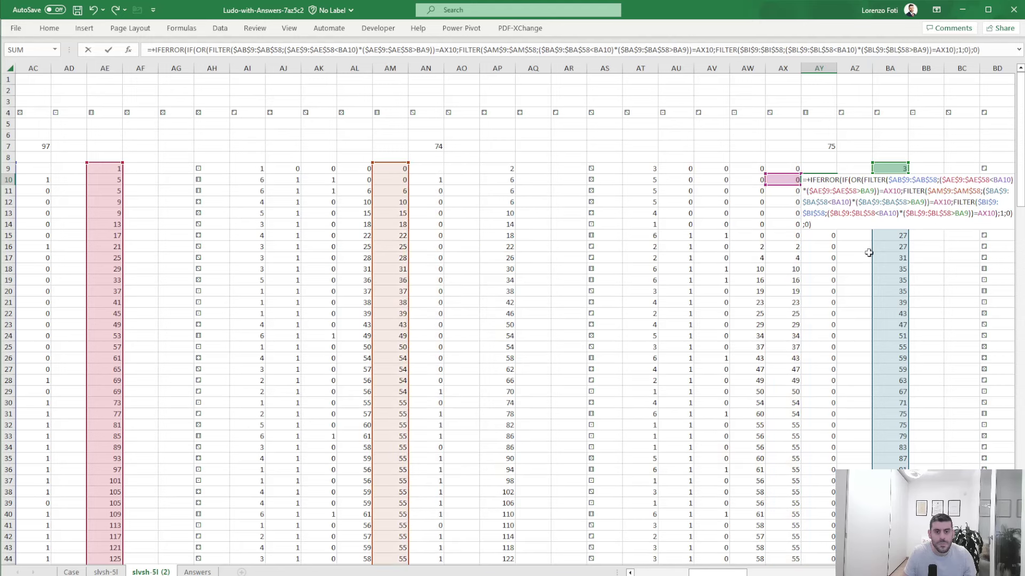
{"action": "left_click_drag", "start_coordinate": [869, 253], "coordinate": [491, 258]}
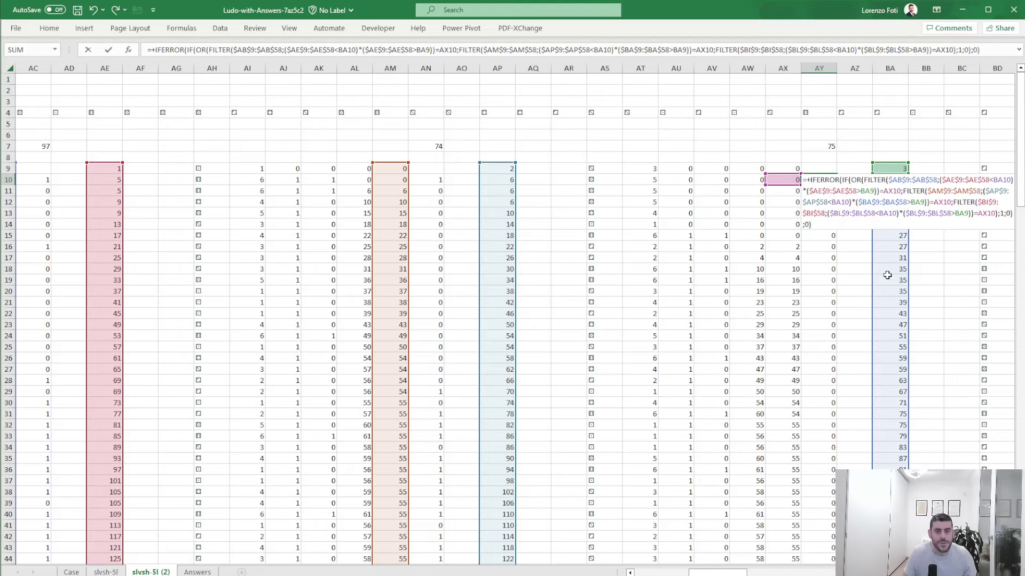
{"action": "left_click_drag", "start_coordinate": [872, 275], "coordinate": [508, 261]}
{"action": "key", "text": "ctrl+Return"}
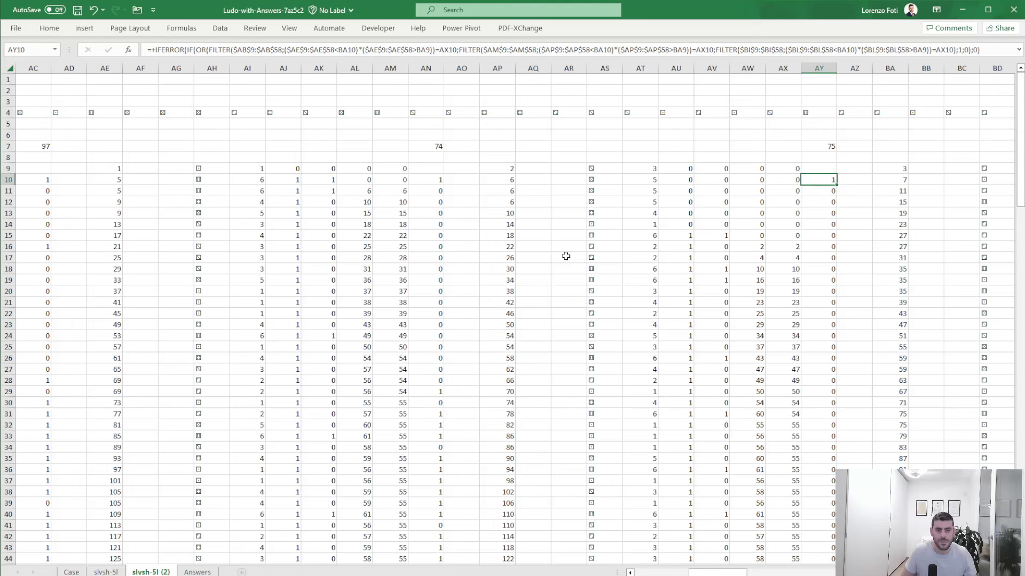
Fill the corrected AY10 capture formula down column AY
{"action": "key", "text": "ctrl+c"}
{"action": "key", "text": "Down"}
{"action": "key", "text": "ctrl+shift+Down"}
{"action": "key", "text": "ctrl+v"}
{"action": "key", "text": "ctrl+BackSpace"}
{"action": "key", "text": "Escape"}
Copy column AY's capture formulas and paste them into BJ10 down to BJ58
{"action": "key", "text": "Up"}
{"action": "key", "text": "Up"}
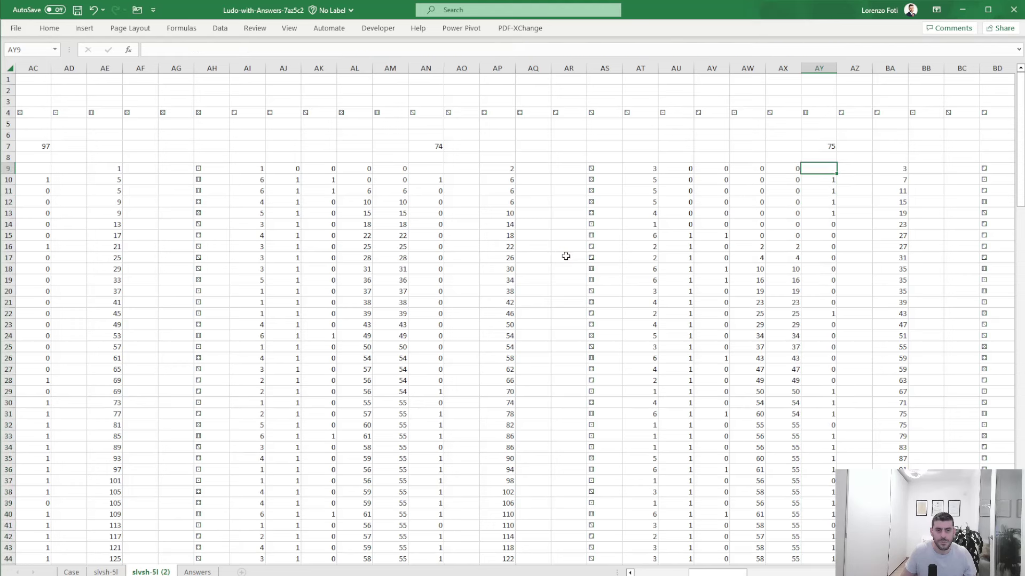
{"action": "key", "text": "Right"}
{"action": "key", "text": "Right"}
{"action": "key", "text": "Right"}
{"action": "key", "text": "Right"}
{"action": "key", "text": "Right"}
{"action": "key", "text": "Right"}
{"action": "key", "text": "Right"}
{"action": "key", "text": "Right"}
{"action": "key", "text": "Right"}
{"action": "key", "text": "Right"}
{"action": "key", "text": "Right"}
{"action": "key", "text": "Right"}
{"action": "key", "text": "Right"}
{"action": "key", "text": "Right"}
{"action": "key", "text": "Right"}
{"action": "key", "text": "Right"}
{"action": "key", "text": "Right"}
{"action": "key", "text": "Right"}
{"action": "key", "text": "Right"}
{"action": "key", "text": "Left"}
{"action": "key", "text": "Left"}
{"action": "key", "text": "Left"}
{"action": "key", "text": "Left"}
{"action": "key", "text": "Left"}
{"action": "key", "text": "Left"}
{"action": "key", "text": "Left"}
{"action": "key", "text": "Left"}
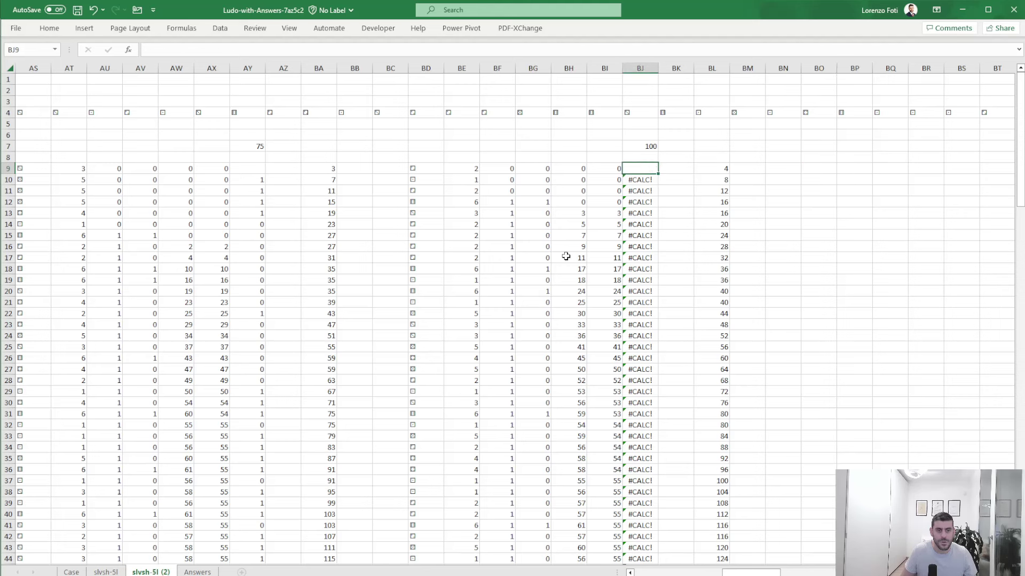
{"action": "key", "text": "Down"}
{"action": "key", "text": "Left"}
{"action": "key", "text": "Left"}
{"action": "key", "text": "Left"}
{"action": "key", "text": "Left"}
{"action": "key", "text": "Left"}
{"action": "key", "text": "Left"}
{"action": "key", "text": "Left"}
{"action": "key", "text": "Left"}
{"action": "key", "text": "Left"}
{"action": "key", "text": "Left"}
{"action": "key", "text": "Left"}
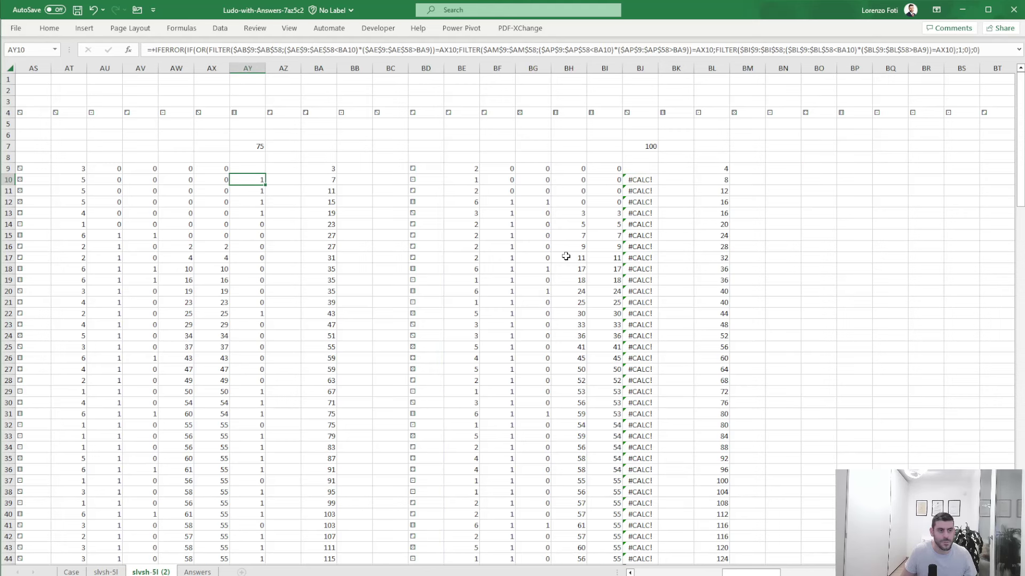
{"action": "key", "text": "ctrl+shift+Down"}
{"action": "key", "text": "ctrl+c"}
{"action": "key", "text": "ctrl+Up"}
{"action": "key", "text": "Down"}
{"action": "key", "text": "Down"}
{"action": "key", "text": "Down"}
{"action": "key", "text": "Right"}
{"action": "key", "text": "Right"}
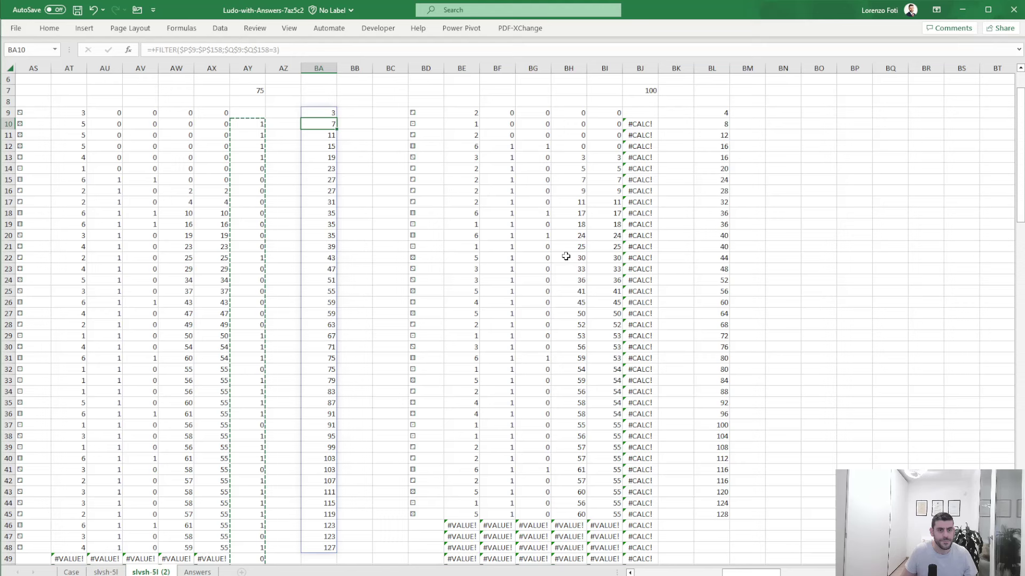
{"action": "key", "text": "Right"}
{"action": "key", "text": "Right"}
{"action": "key", "text": "Right"}
{"action": "key", "text": "Right"}
{"action": "key", "text": "Right"}
{"action": "key", "text": "Right"}
{"action": "key", "text": "Right"}
{"action": "key", "text": "Right"}
{"action": "key", "text": "Right"}
{"action": "key", "text": "Right"}
{"action": "key", "text": "Right"}
{"action": "key", "text": "Left"}
{"action": "key", "text": "Left"}
{"action": "key", "text": "ctrl+shift+Down"}
{"action": "key", "text": "ctrl+v"}
{"action": "key", "text": "Return"}
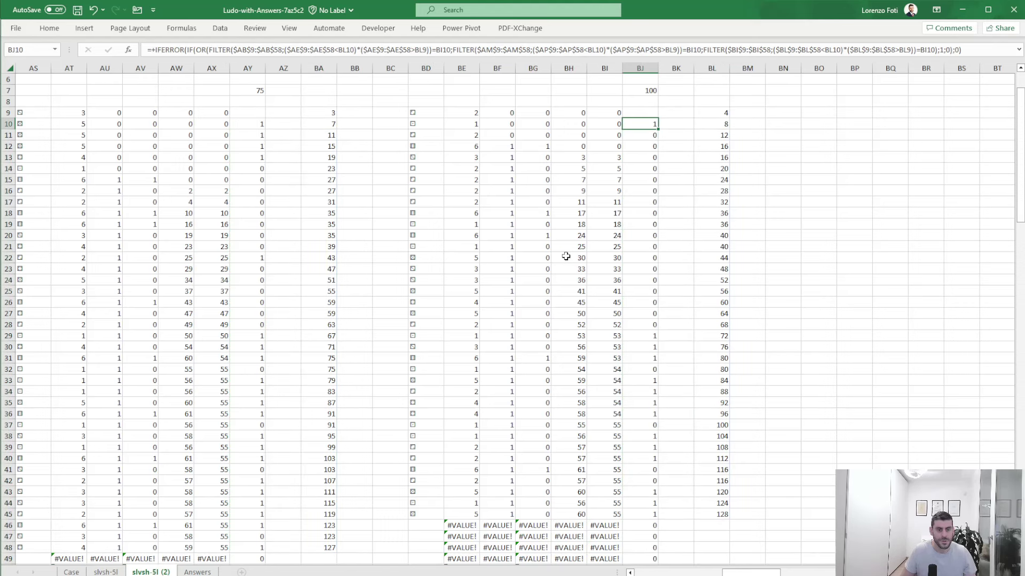
Point BJ10's ranges at columns AX and BA instead of BI and BL, then fill down
{"action": "key", "text": "F2"}
{"action": "scroll", "coordinate": [643, 324], "scroll_direction": "up", "scroll_amount": 2}
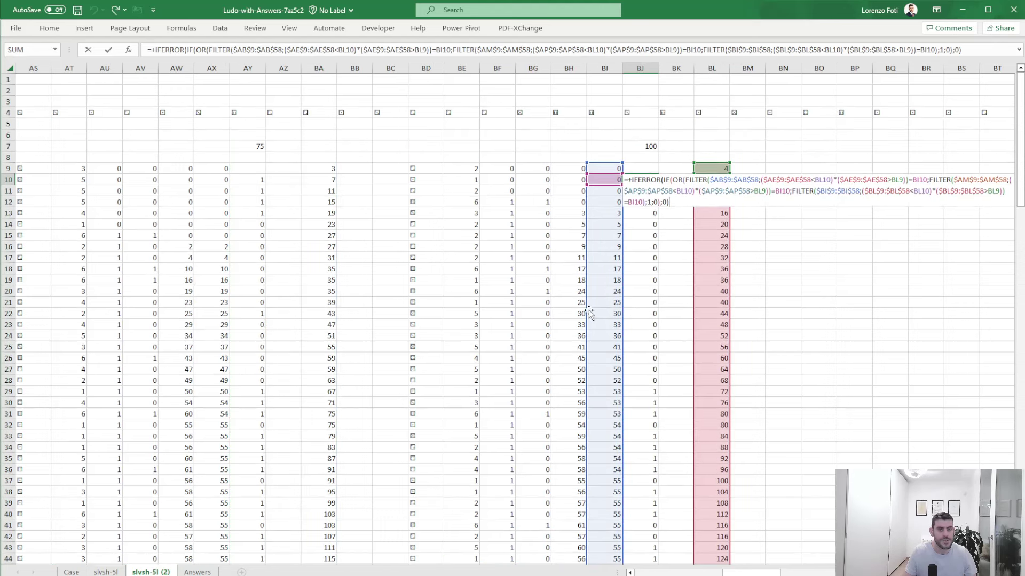
{"action": "left_click_drag", "start_coordinate": [590, 303], "coordinate": [225, 303]}
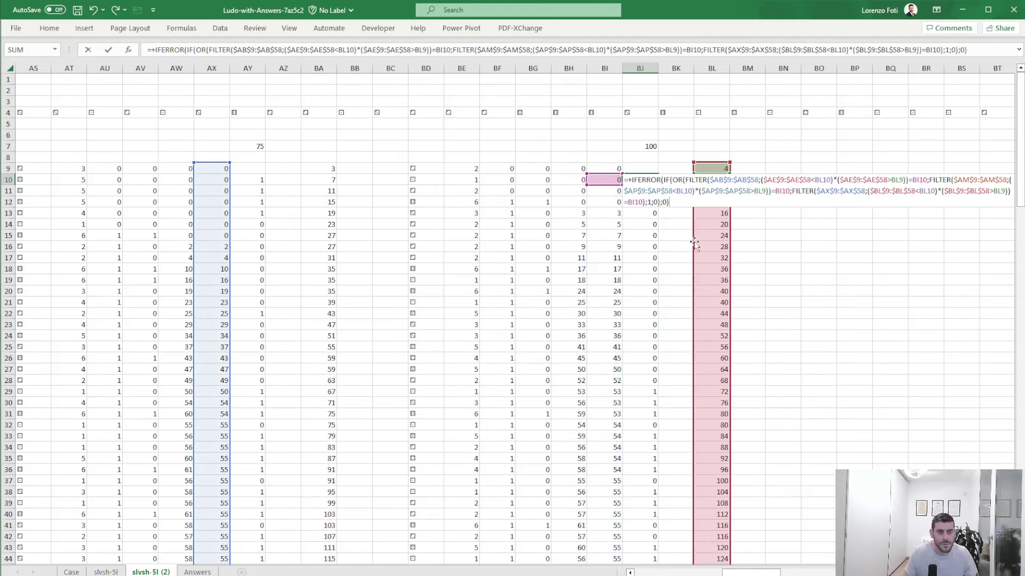
{"action": "left_click_drag", "start_coordinate": [685, 228], "coordinate": [323, 242]}
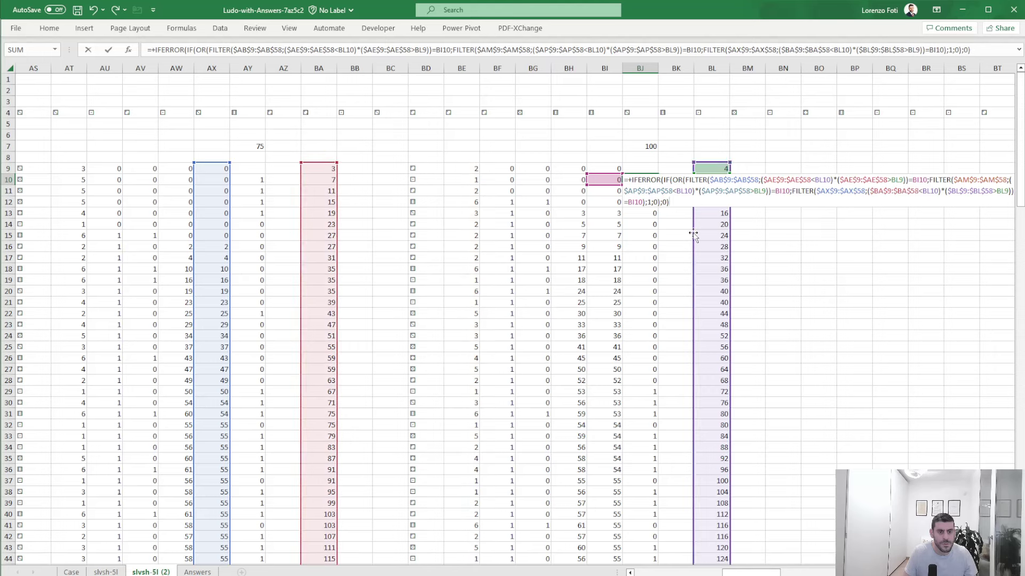
{"action": "left_click_drag", "start_coordinate": [693, 234], "coordinate": [330, 234]}
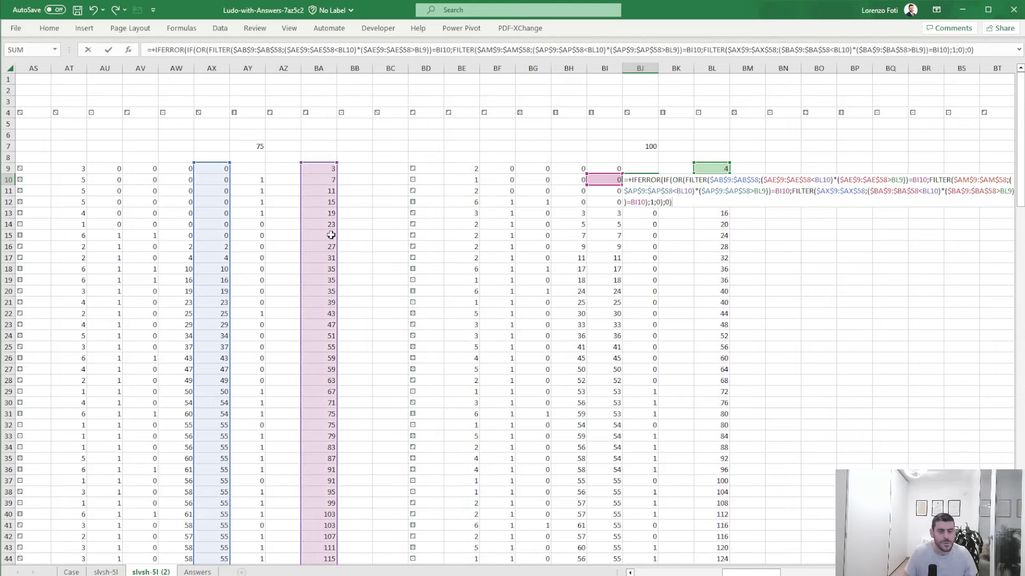
{"action": "key", "text": "ctrl+Return"}
{"action": "key", "text": "ctrl+c"}
{"action": "key", "text": "Down"}
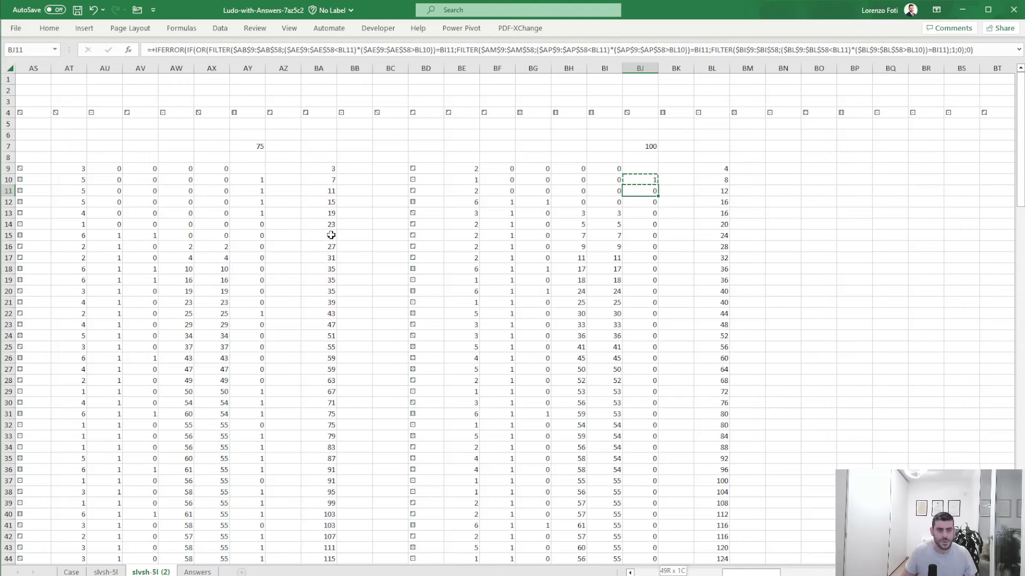
{"action": "key", "text": "ctrl+shift+Down"}
{"action": "key", "text": "ctrl+v"}
{"action": "key", "text": "Up"}
{"action": "key", "text": "ctrl+Left"}
{"action": "key", "text": "ctrl+Left"}
{"action": "key", "text": "ctrl+Left"}
{"action": "key", "text": "ctrl+Left"}
{"action": "key", "text": "ctrl+Left"}
{"action": "key", "text": "ctrl+Left"}
{"action": "key", "text": "ctrl+Left"}
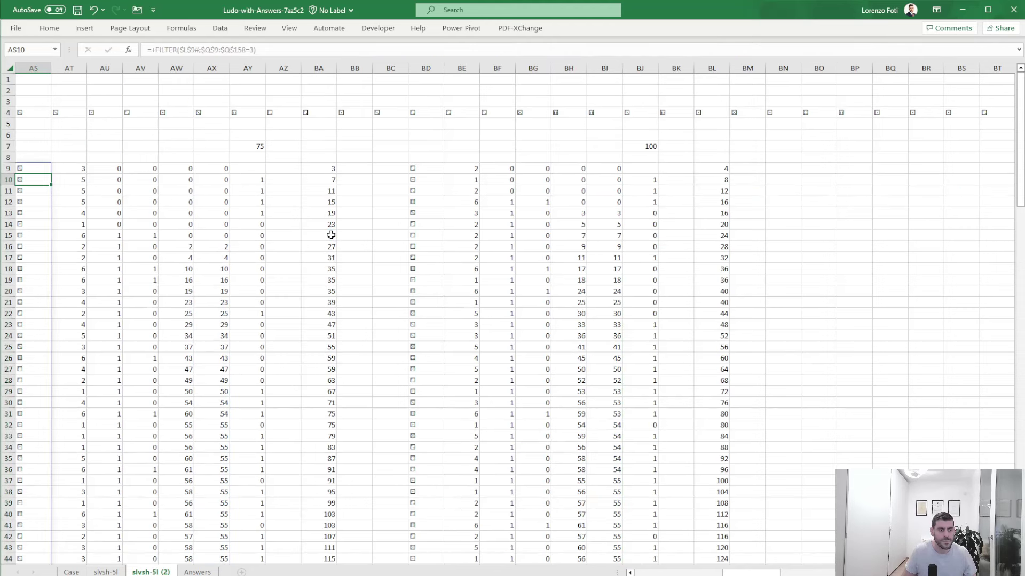
{"action": "key", "text": "ctrl+Left"}
{"action": "key", "text": "ctrl+Left"}
{"action": "key", "text": "ctrl+Left"}
Inspect the six-rolled formula in Z10 and the position formula in AA10
{"action": "key", "text": "Right"}
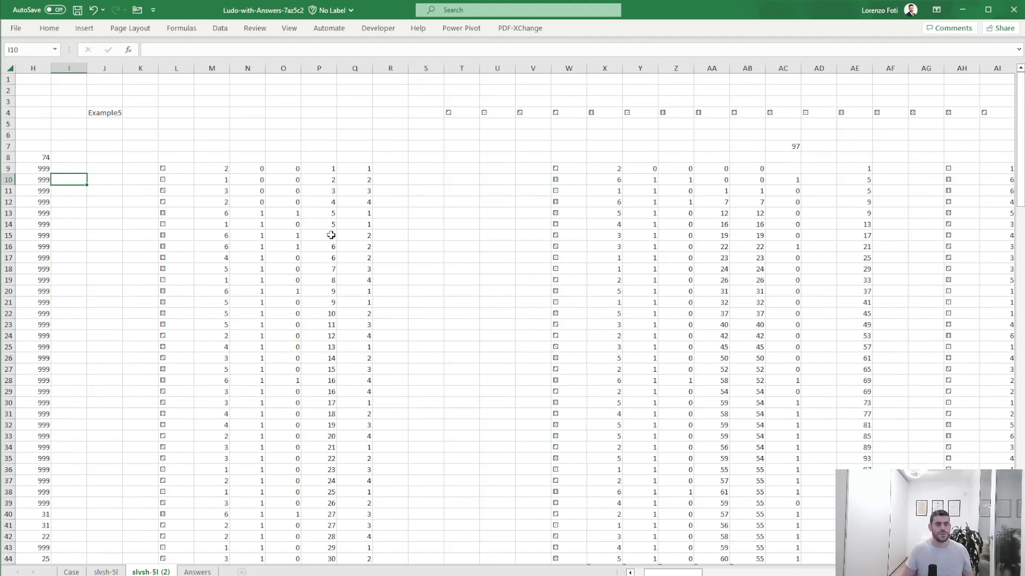
{"action": "key", "text": "ctrl+Right"}
{"action": "key", "text": "ctrl+Right"}
{"action": "key", "text": "Right"}
{"action": "key", "text": "Right"}
{"action": "key", "text": "ctrl+Right"}
{"action": "key", "text": "Right"}
{"action": "key", "text": "Right"}
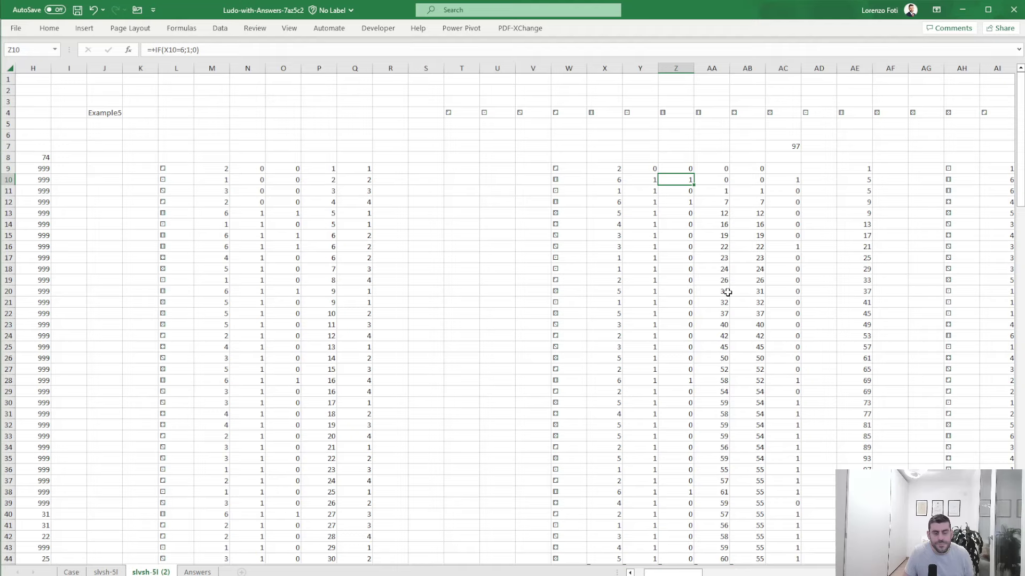
{"action": "left_click", "coordinate": [731, 181]}
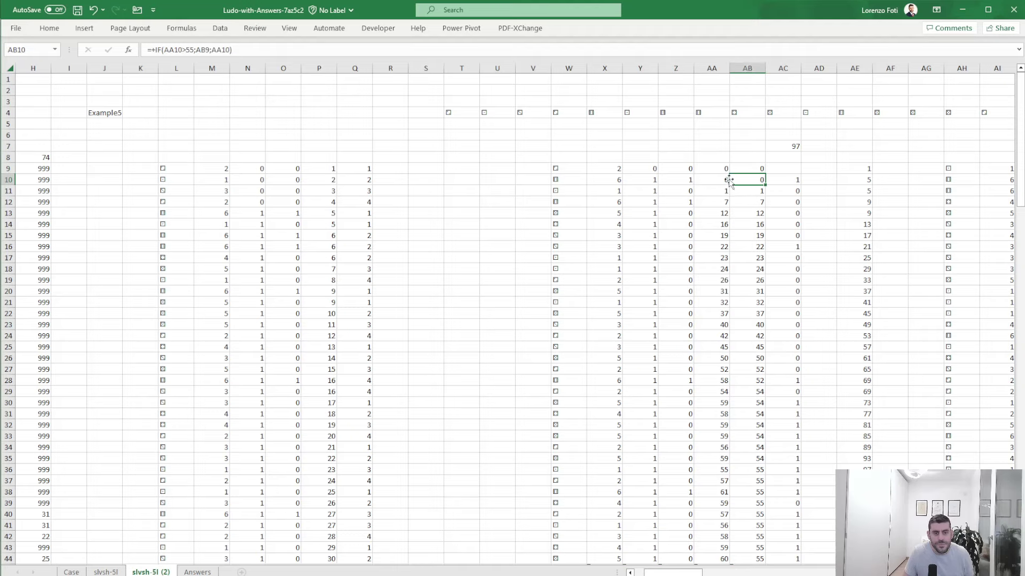
{"action": "left_click", "coordinate": [722, 179]}
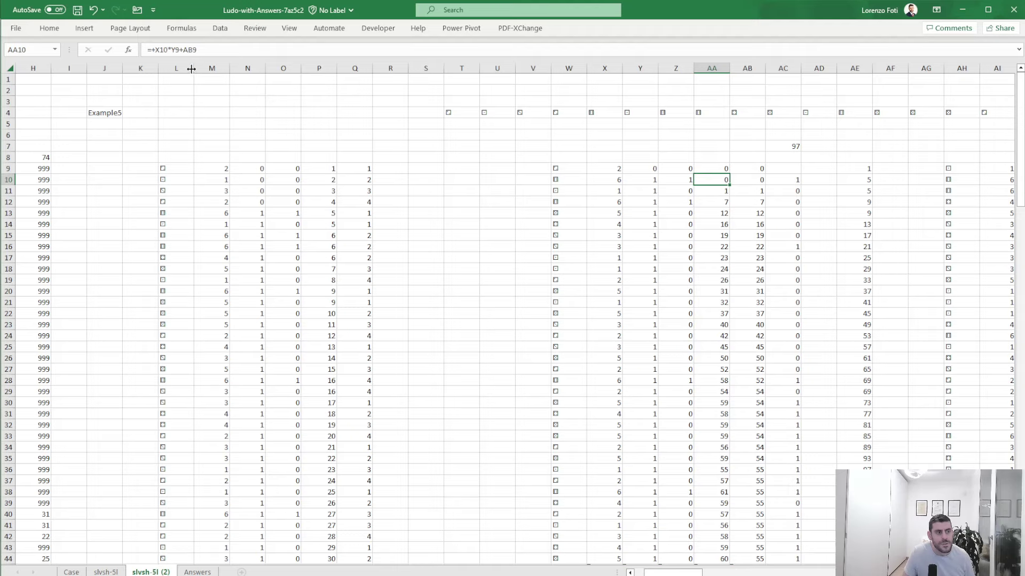
Rewrite AA9 as =+IF(AC9=1;0;X9*Y8+AB8) and copy it
{"action": "double_click", "coordinate": [723, 169]}
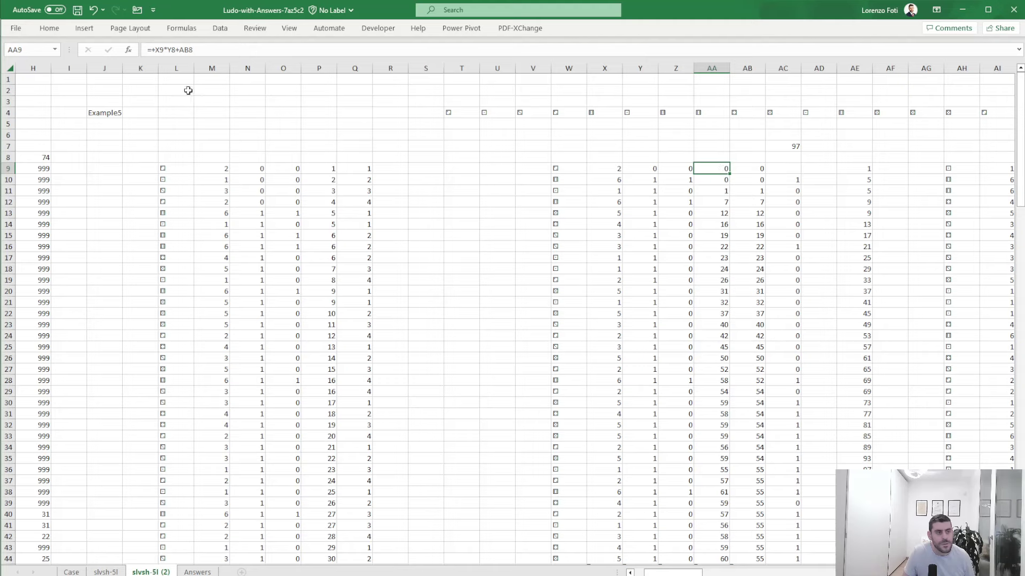
{"action": "left_click", "coordinate": [155, 49]}
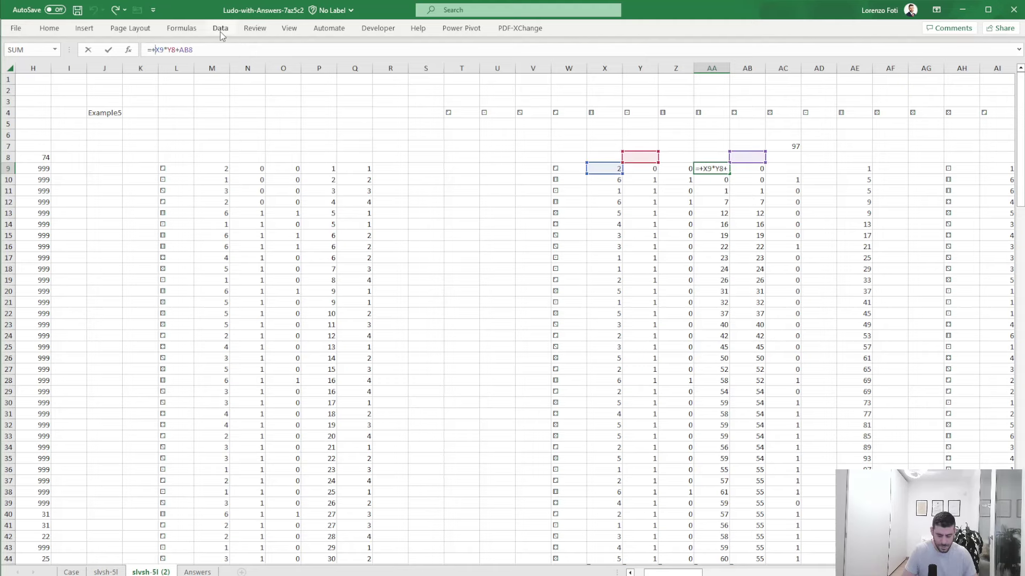
{"action": "type", "text": "if("}
{"action": "left_click", "coordinate": [215, 49]}
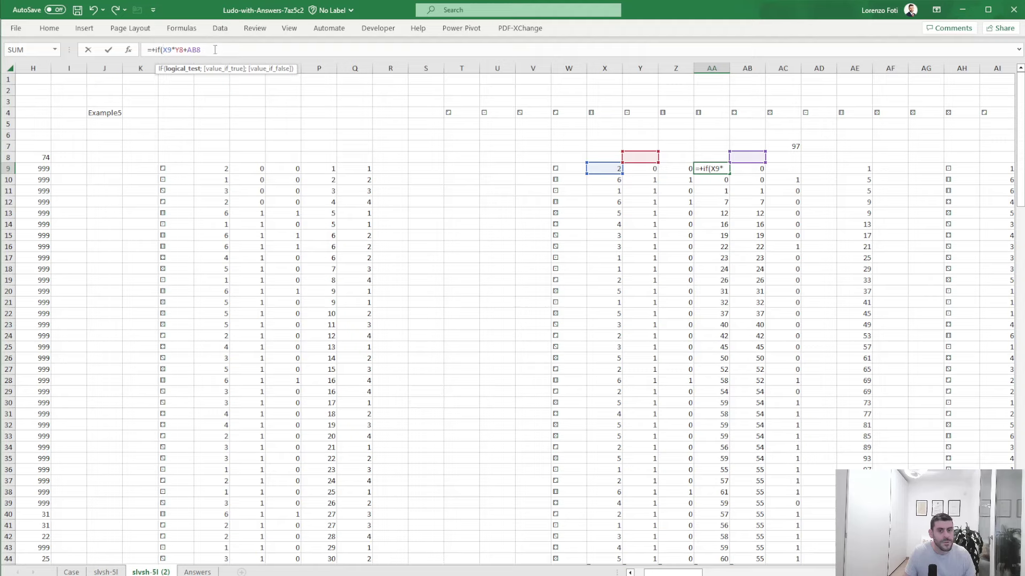
{"action": "left_click", "coordinate": [215, 50]}
{"action": "left_click", "coordinate": [165, 50]}
{"action": "left_click", "coordinate": [789, 169]}
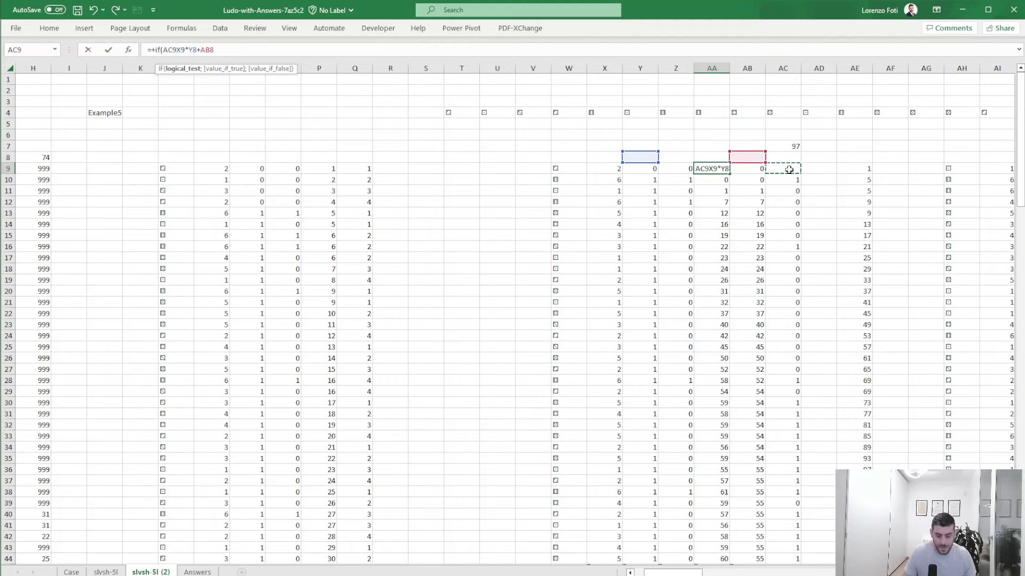
{"action": "type", "text": "=1;0;"}
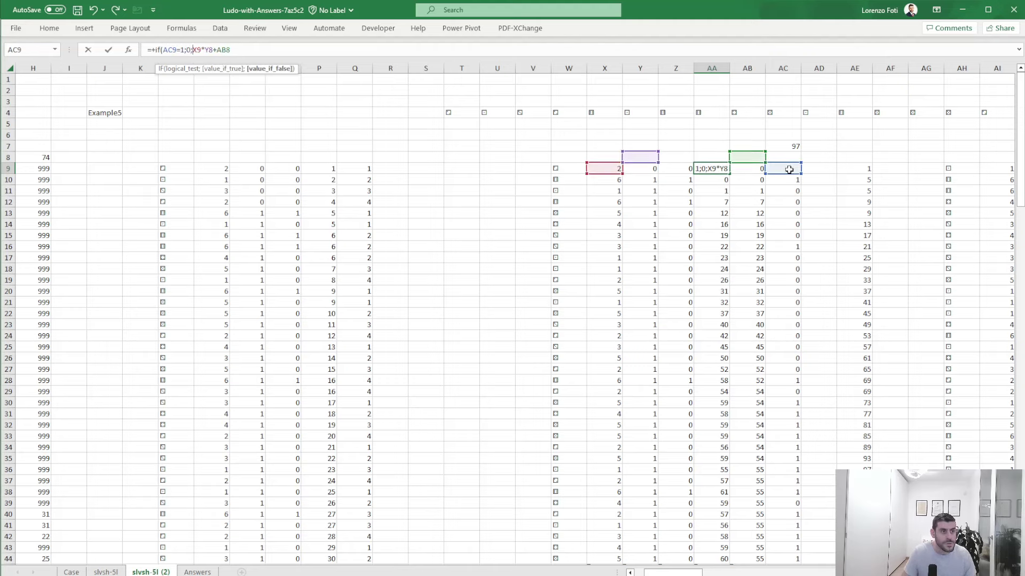
{"action": "left_click", "coordinate": [294, 53]}
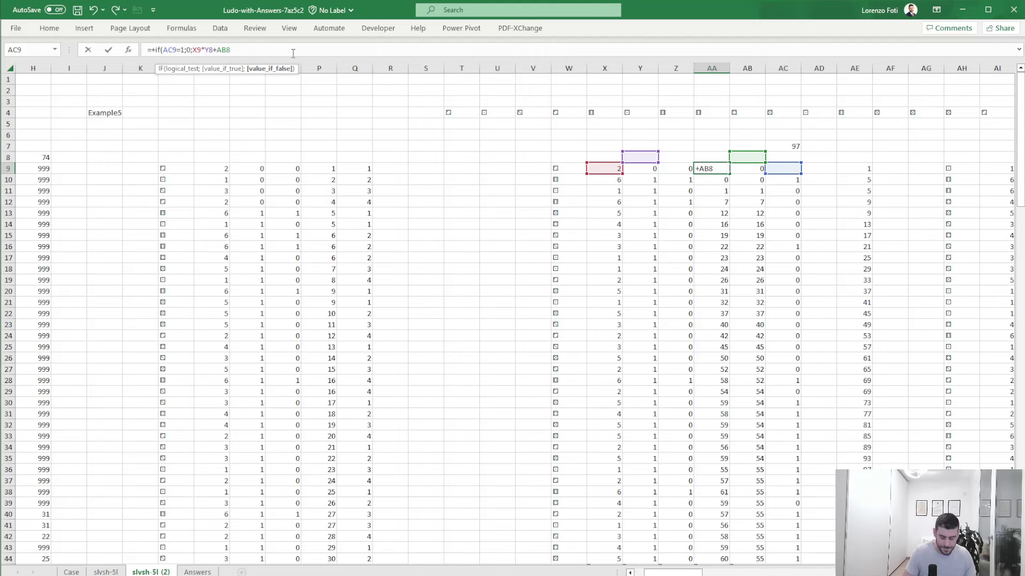
{"action": "key", "text": "Return"}
Paste the IF formula into AA10:AA58 and dismiss the circular reference warning
{"action": "key", "text": "ctrl+shift+Down"}
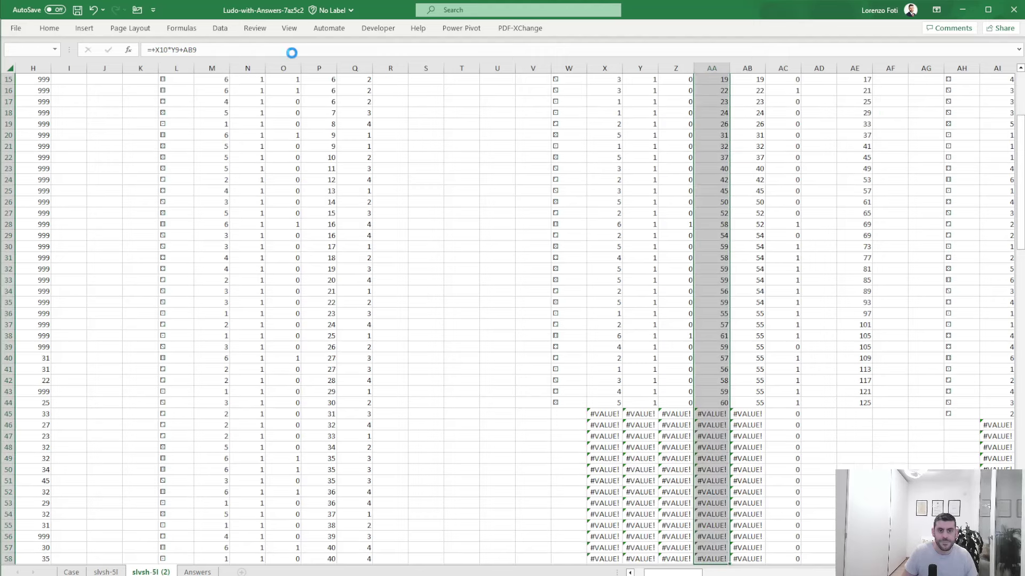
{"action": "key", "text": "ctrl+v"}
{"action": "key", "text": "Return"}
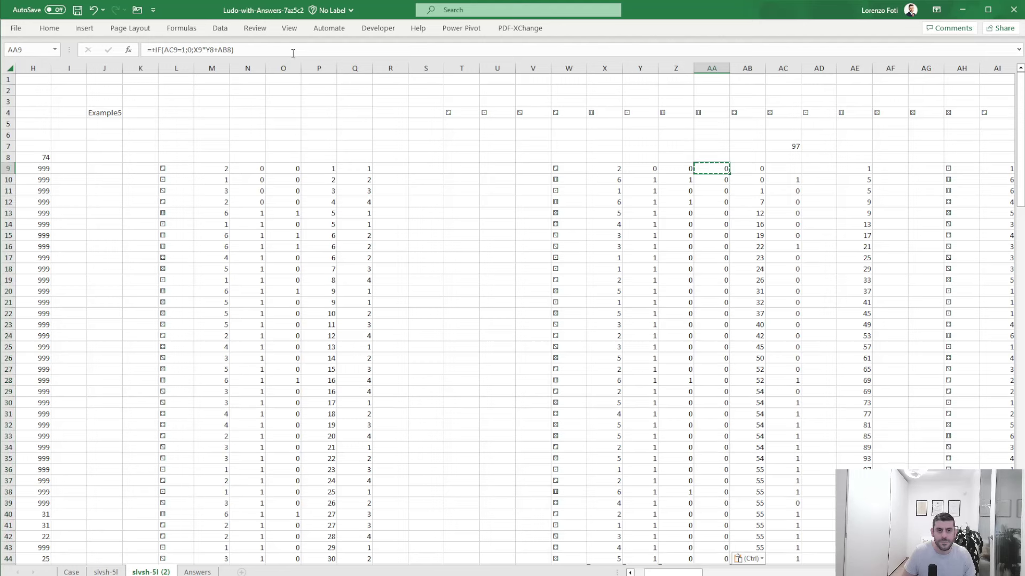
{"action": "key", "text": "Down"}
{"action": "key", "text": "Escape"}
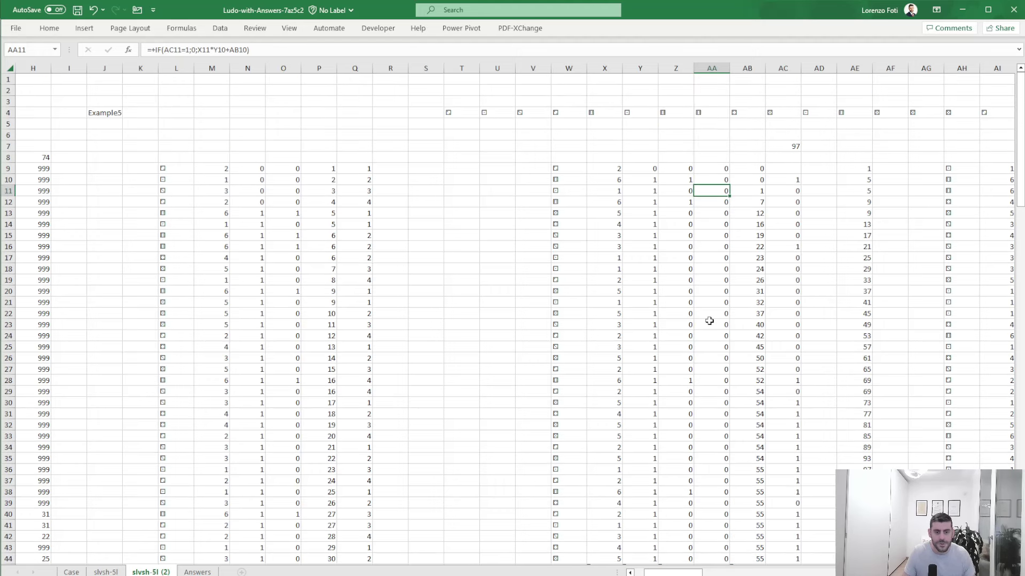
Select AA10 through AA58 and review row 9 across toward column AP
{"action": "scroll", "coordinate": [709, 320], "scroll_direction": "down", "scroll_amount": 8}
{"action": "scroll", "coordinate": [709, 318], "scroll_direction": "up", "scroll_amount": 8}
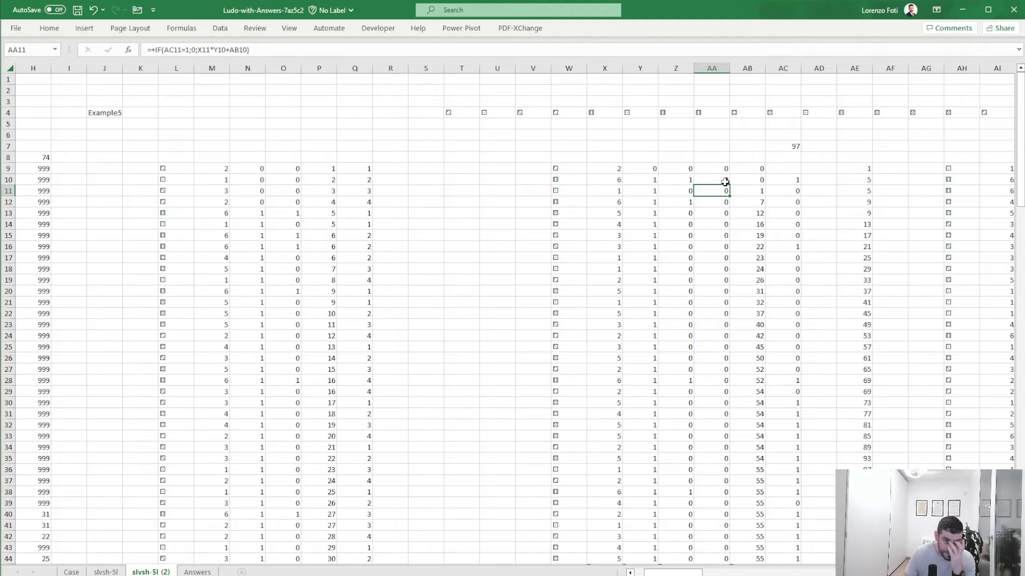
{"action": "left_click_drag", "start_coordinate": [720, 180], "coordinate": [718, 563]}
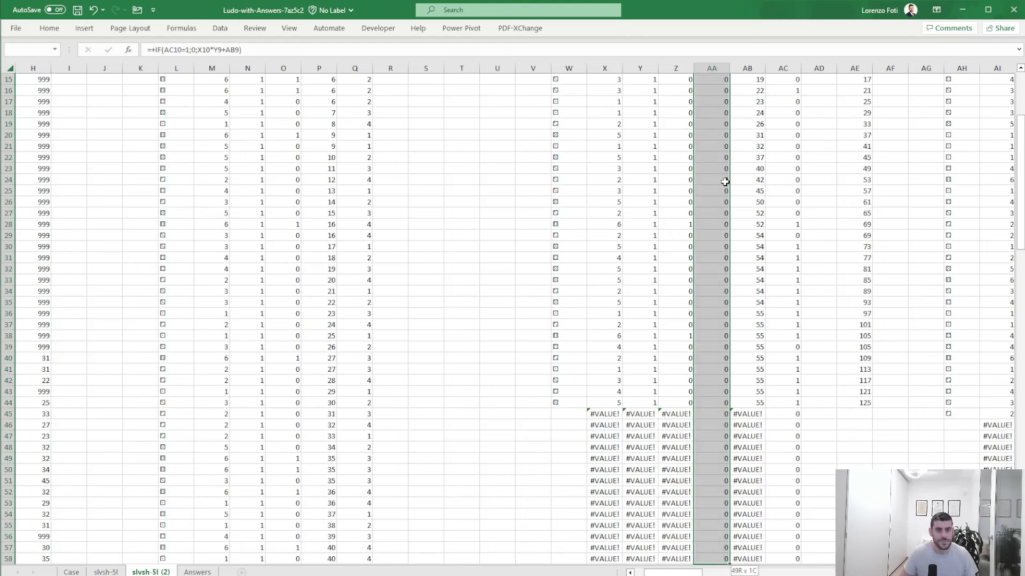
{"action": "scroll", "coordinate": [725, 182], "scroll_direction": "up", "scroll_amount": 5}
{"action": "key", "text": "Up"}
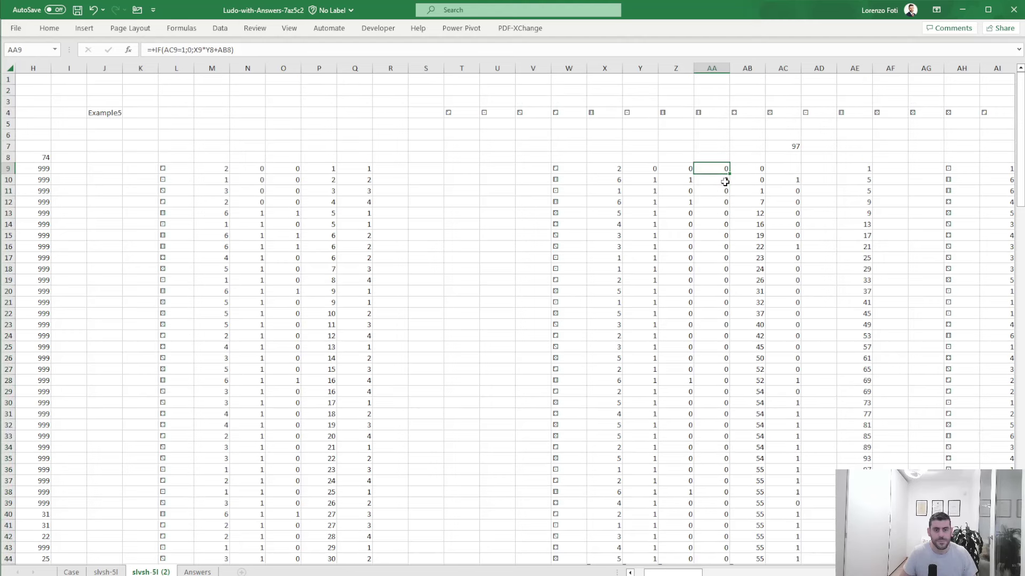
{"action": "key", "text": "Right"}
{"action": "key", "text": "Right"}
{"action": "key", "text": "Right"}
{"action": "key", "text": "Right"}
{"action": "key", "text": "Right"}
{"action": "key", "text": "Right"}
{"action": "key", "text": "Right"}
{"action": "key", "text": "Right"}
{"action": "key", "text": "Right"}
{"action": "key", "text": "Right"}
{"action": "key", "text": "Right"}
{"action": "key", "text": "Right"}
{"action": "key", "text": "Right"}
{"action": "key", "text": "Right"}
{"action": "key", "text": "Right"}
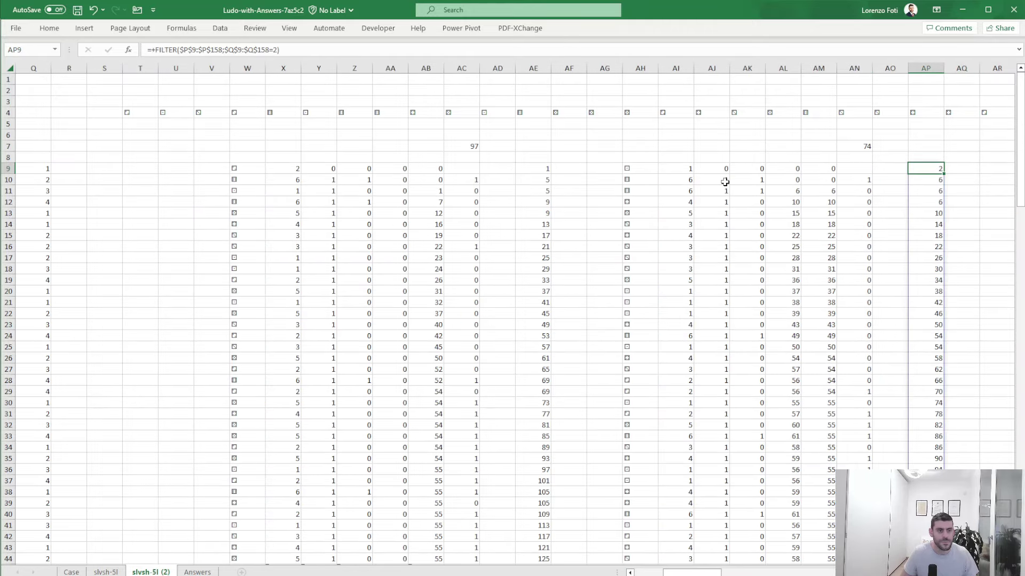
{"action": "key", "text": "Left"}
{"action": "key", "text": "Left"}
{"action": "key", "text": "Left"}
{"action": "key", "text": "Left"}
{"action": "key", "text": "Left"}
{"action": "key", "text": "Left"}
{"action": "key", "text": "Left"}
{"action": "key", "text": "Left"}
{"action": "key", "text": "Left"}
{"action": "key", "text": "Left"}
{"action": "key", "text": "Left"}
{"action": "key", "text": "Left"}
{"action": "key", "text": "Left"}
{"action": "key", "text": "Left"}
{"action": "key", "text": "Left"}
{"action": "key", "text": "Left"}
{"action": "key", "text": "Down"}
{"action": "key", "text": "Right"}
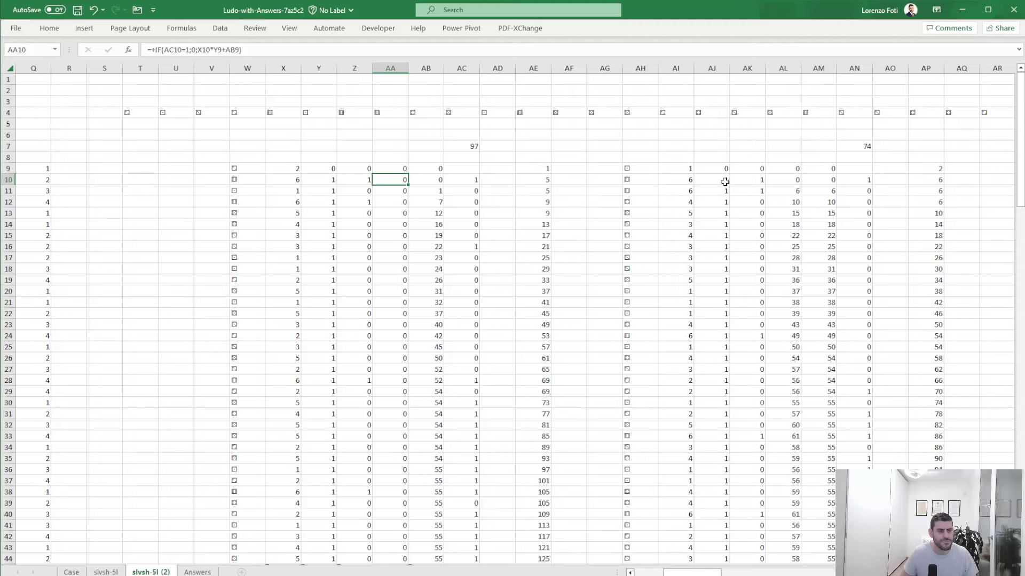
Step through the formulas in AA10 to AA14, then recalculate with F9
{"action": "key", "text": "F2"}
{"action": "key", "text": "Return"}
{"action": "key", "text": "F2"}
{"action": "key", "text": "Return"}
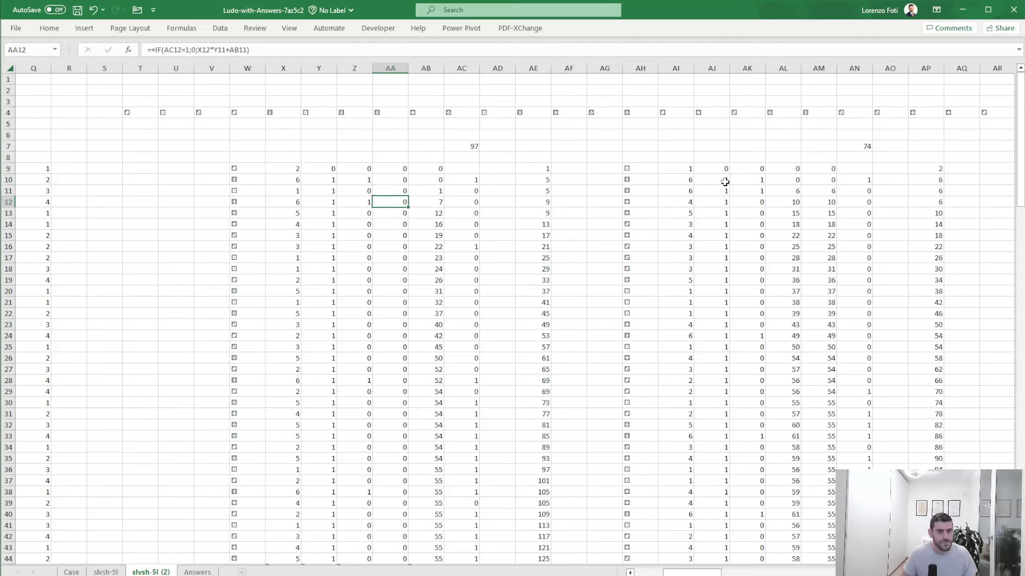
{"action": "key", "text": "F2"}
{"action": "key", "text": "Return"}
{"action": "key", "text": "F2"}
{"action": "key", "text": "Return"}
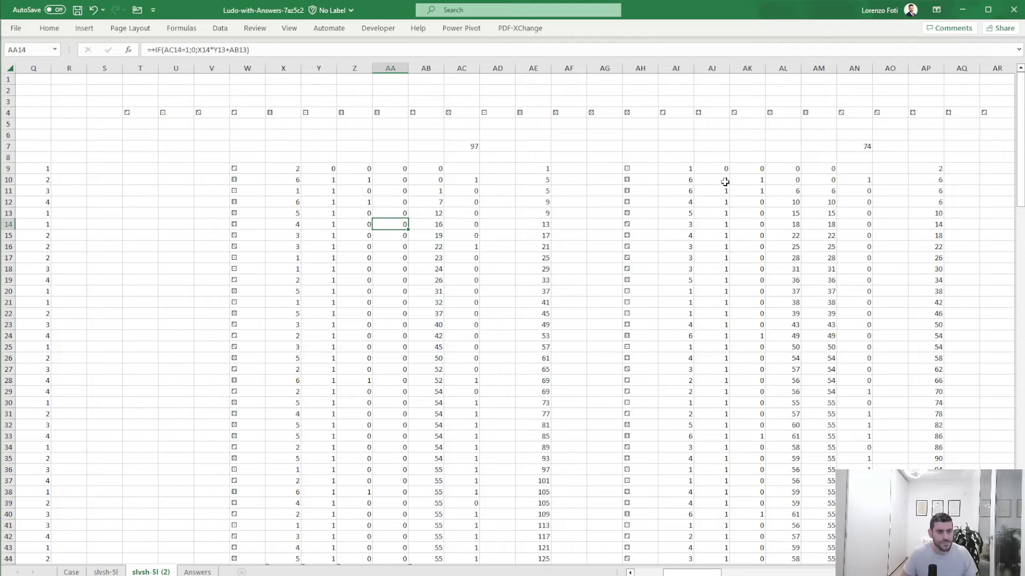
{"action": "key", "text": "F2"}
{"action": "key", "text": "Escape"}
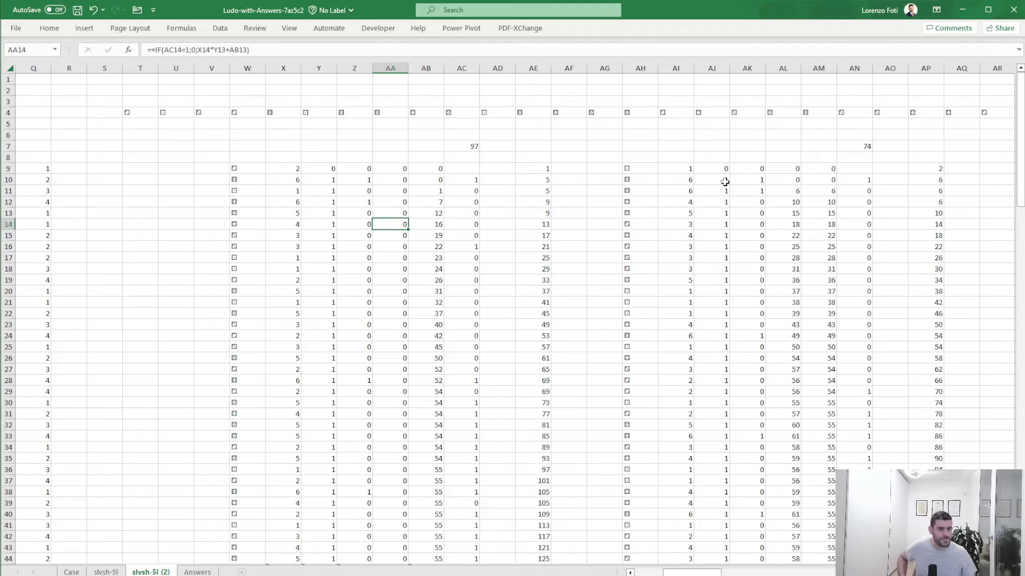
{"action": "key", "text": "F9"}
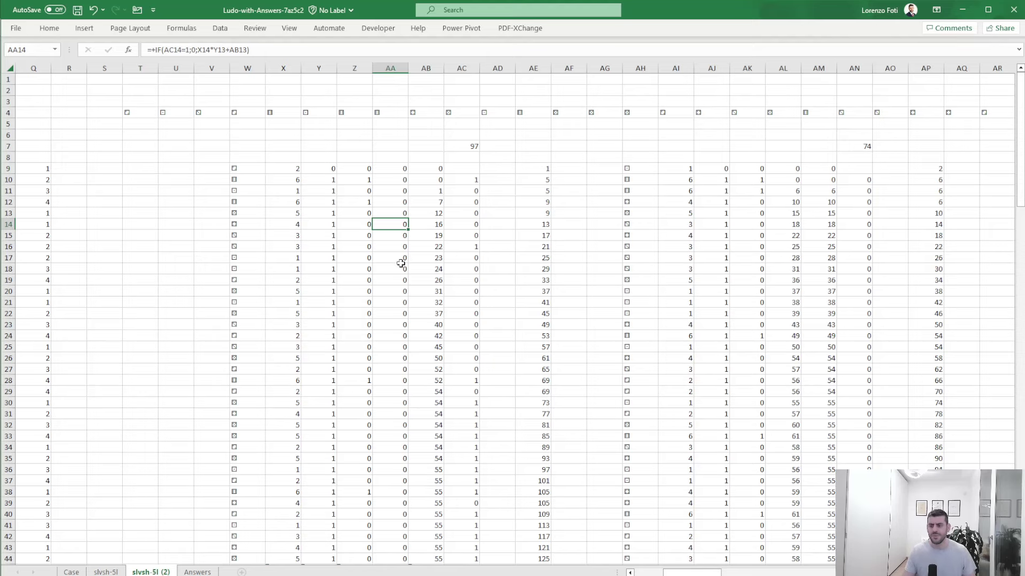
{"action": "left_click", "coordinate": [182, 28]}
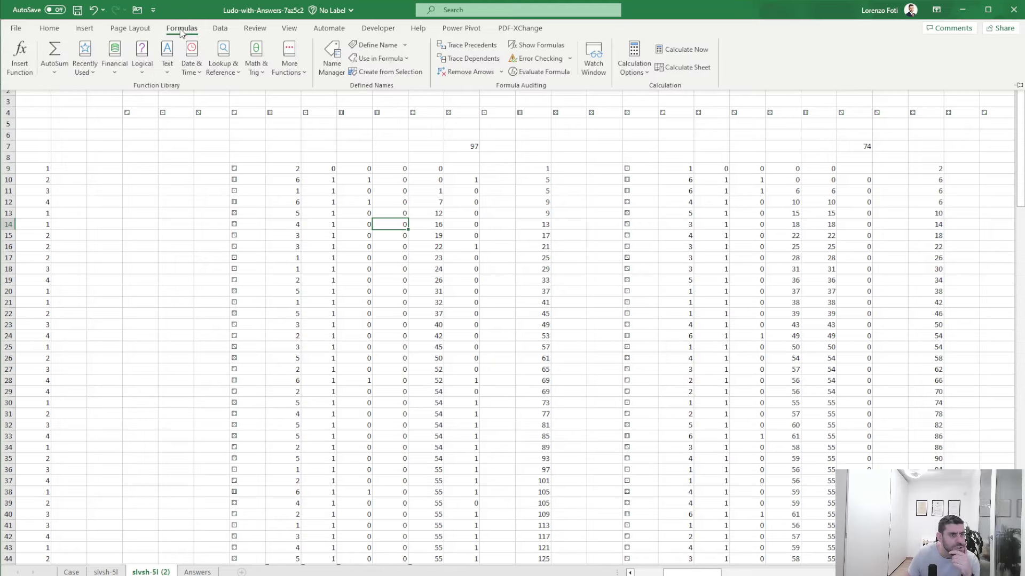
{"action": "left_click", "coordinate": [547, 72]}
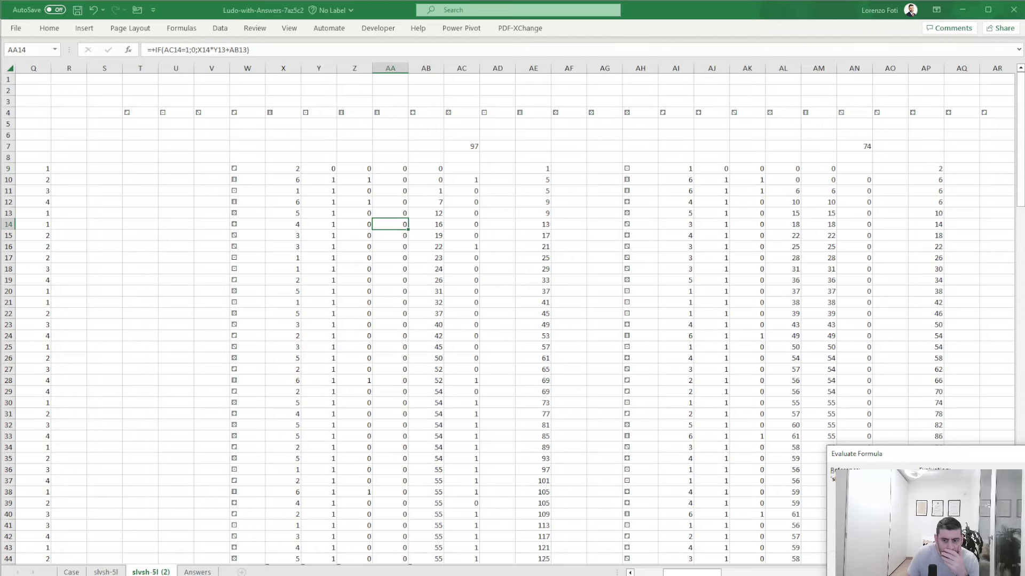
{"action": "key", "text": "Escape"}
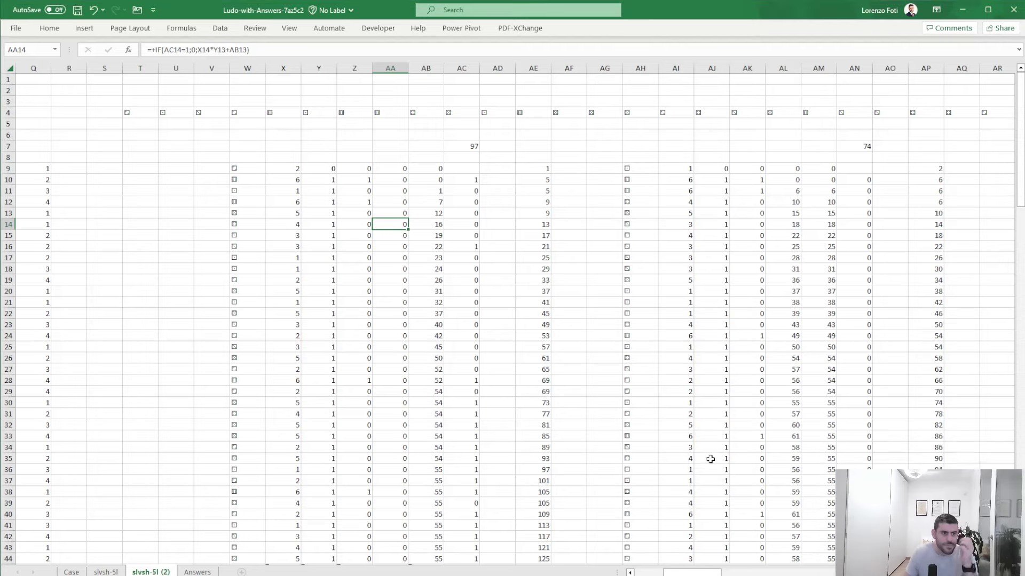
{"action": "left_click", "coordinate": [401, 179]}
{"action": "left_click", "coordinate": [397, 168]}
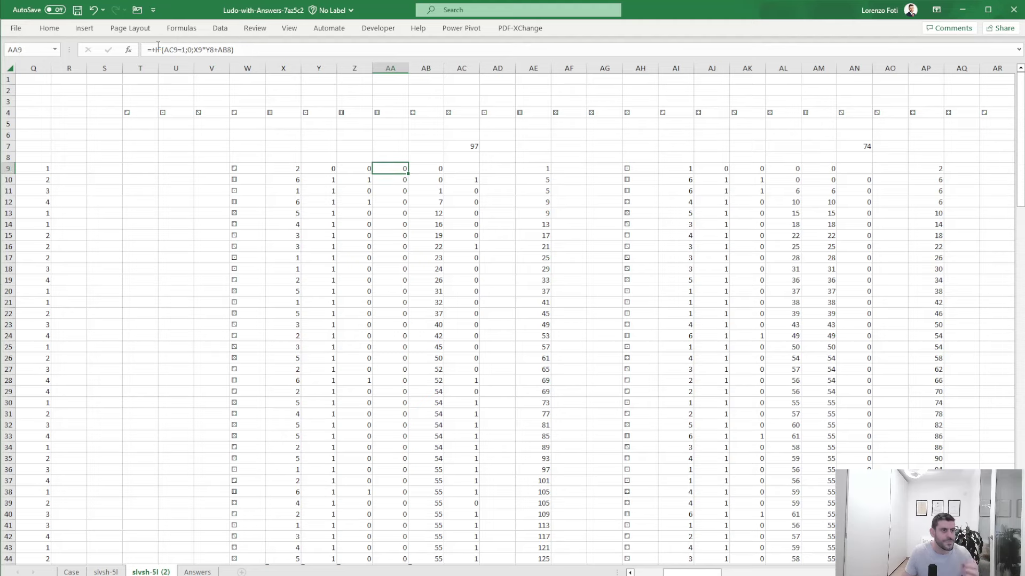
Remove the IF(AC9=1;0; wrapper and closing parenthesis so AA9 reads =+X9*Y8+AB8
{"action": "left_click_drag", "start_coordinate": [156, 50], "coordinate": [195, 48]}
{"action": "key", "text": "BackSpace"}
{"action": "key", "text": "End"}
{"action": "key", "text": "BackSpace"}
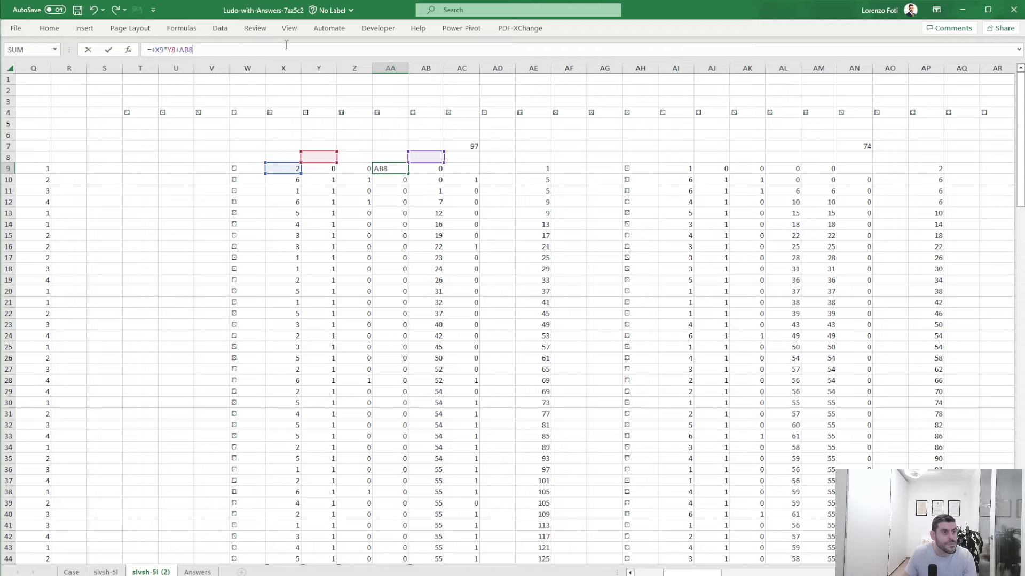
{"action": "key", "text": "Escape"}
Copy the plain AA9 formula down column AA from AA10
{"action": "key", "text": "ctrl+c"}
{"action": "key", "text": "Down"}
{"action": "key", "text": "ctrl+shift+Down"}
{"action": "key", "text": "ctrl+v"}
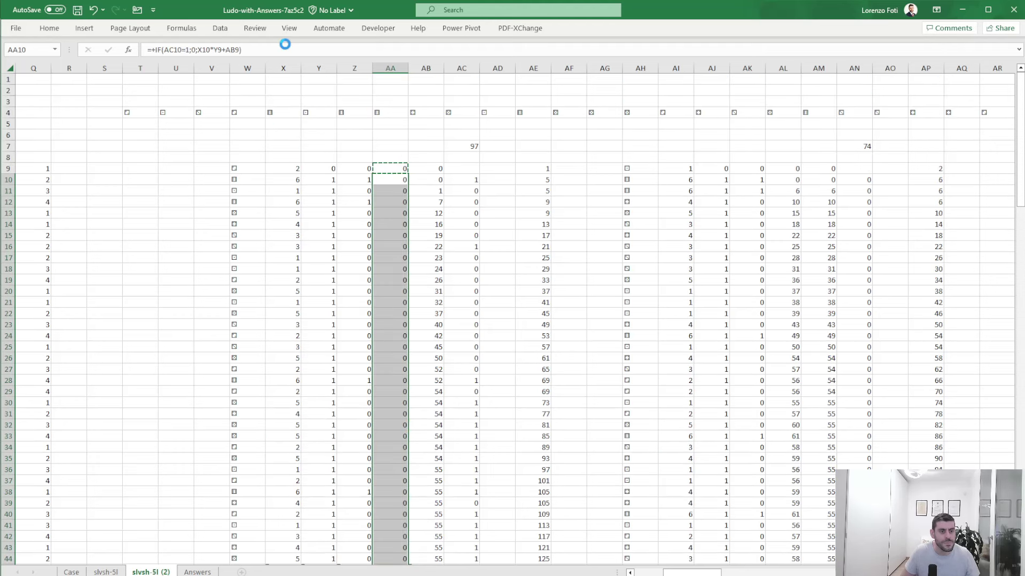
{"action": "key", "text": "Escape"}
{"action": "key", "text": "Down"}
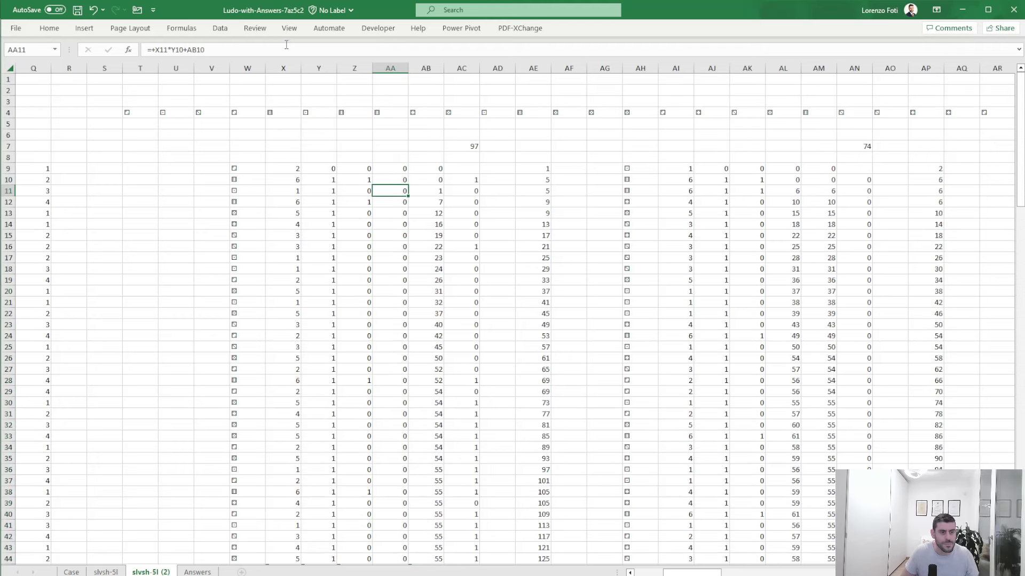
Recalculate the workbook and confirm AA15 shows the running total 19 again
{"action": "key", "text": "alt+m"}
{"action": "key", "text": "b"}
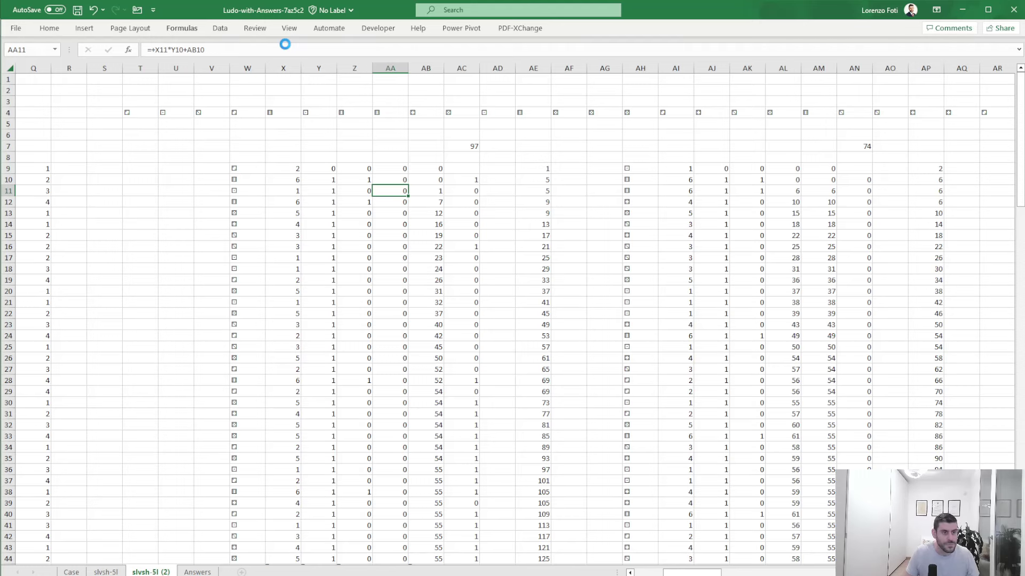
{"action": "left_click", "coordinate": [385, 237]}
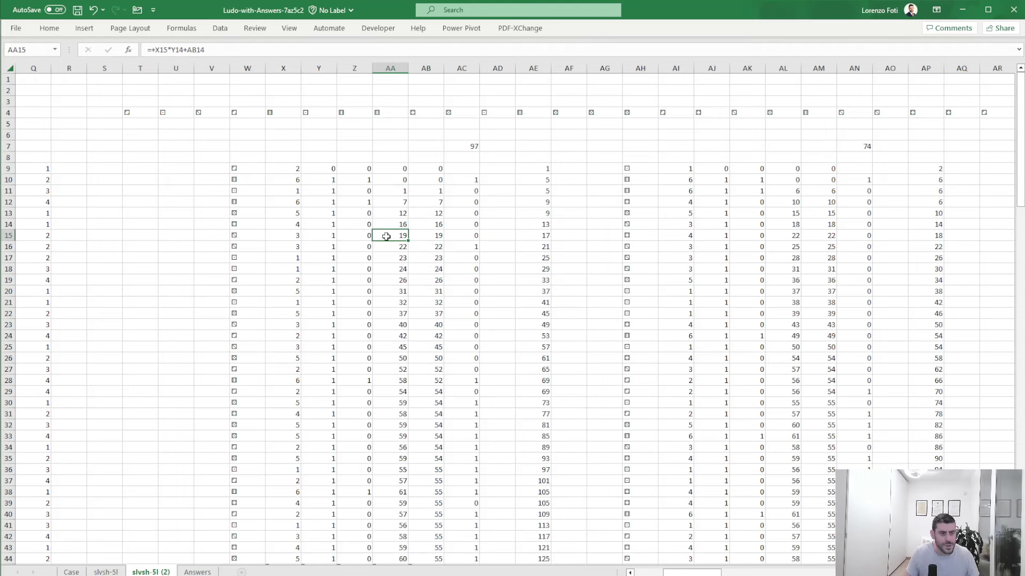
{"action": "left_click", "coordinate": [398, 173]}
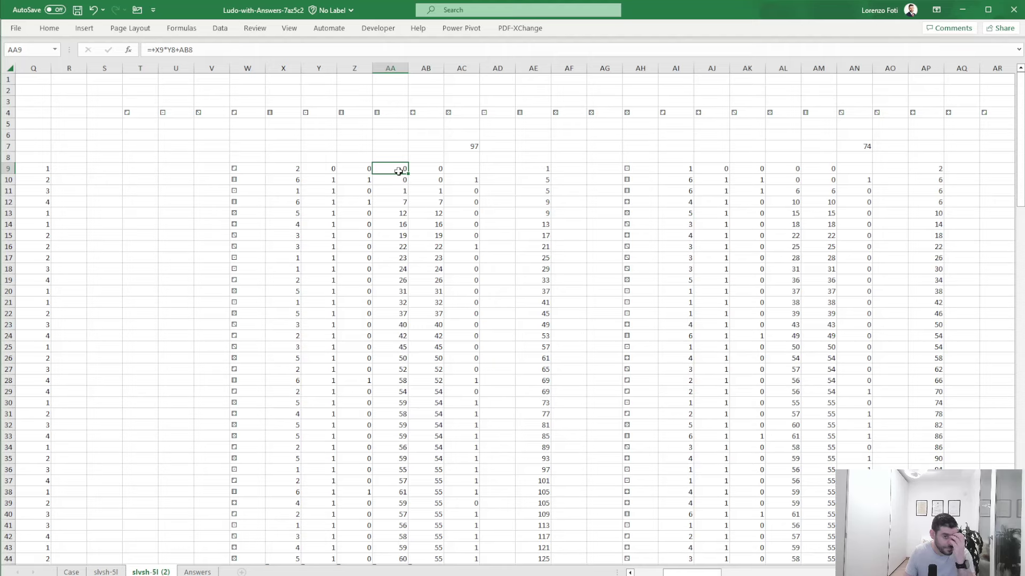
{"action": "left_click", "coordinate": [469, 180]}
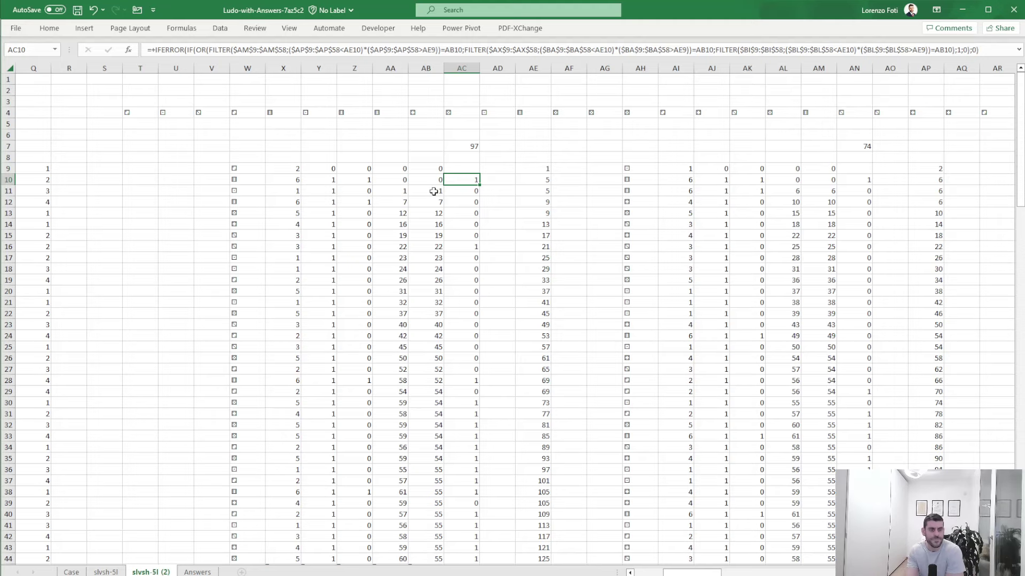
{"action": "left_click", "coordinate": [357, 49]}
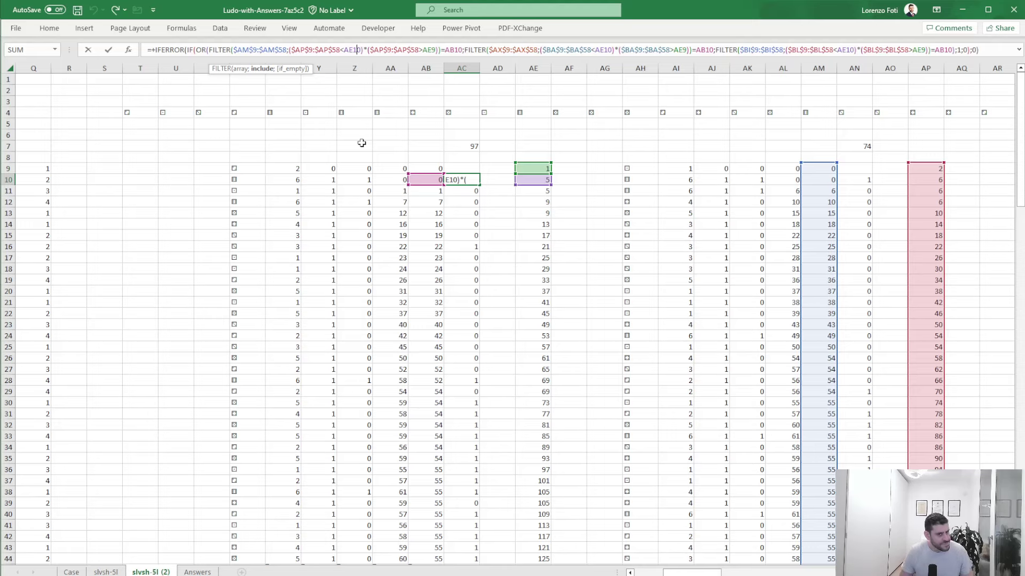
{"action": "key", "text": "ctrl+Return"}
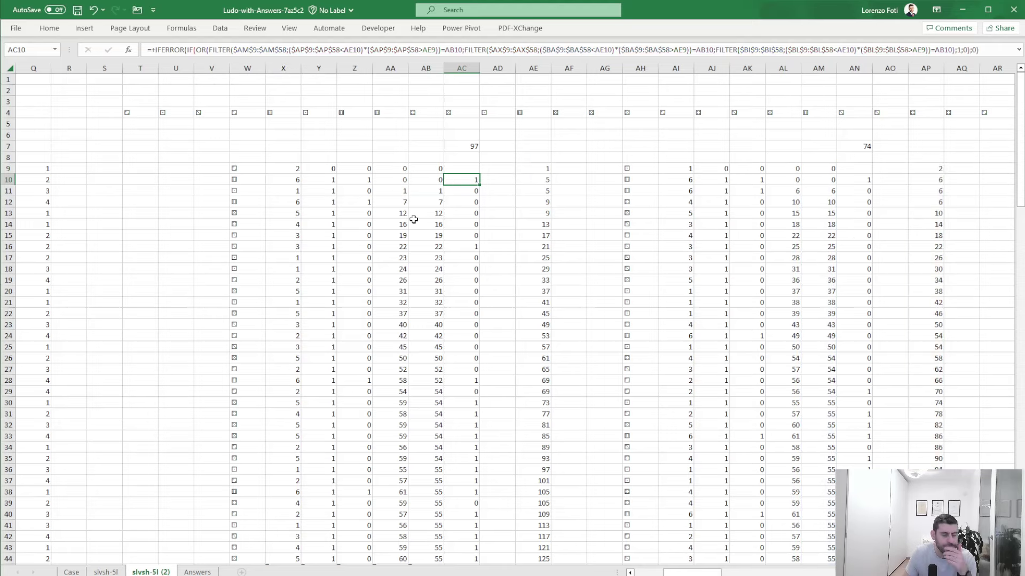
Change AA10 to =+IF(AC10=1;0;X10*Y9+AB9) and accept the circular-reference warning
{"action": "left_click", "coordinate": [401, 170]}
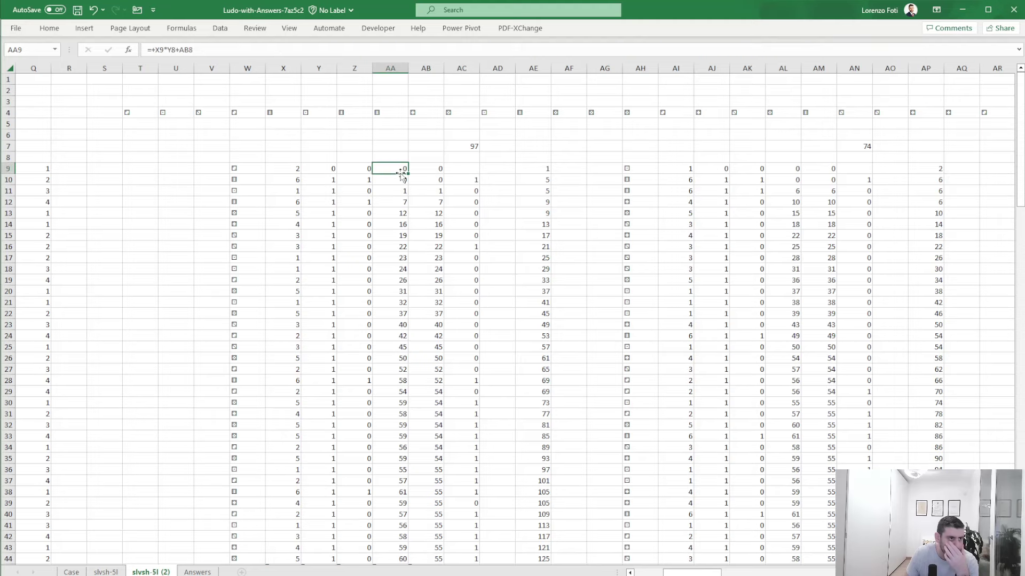
{"action": "left_click", "coordinate": [402, 179]}
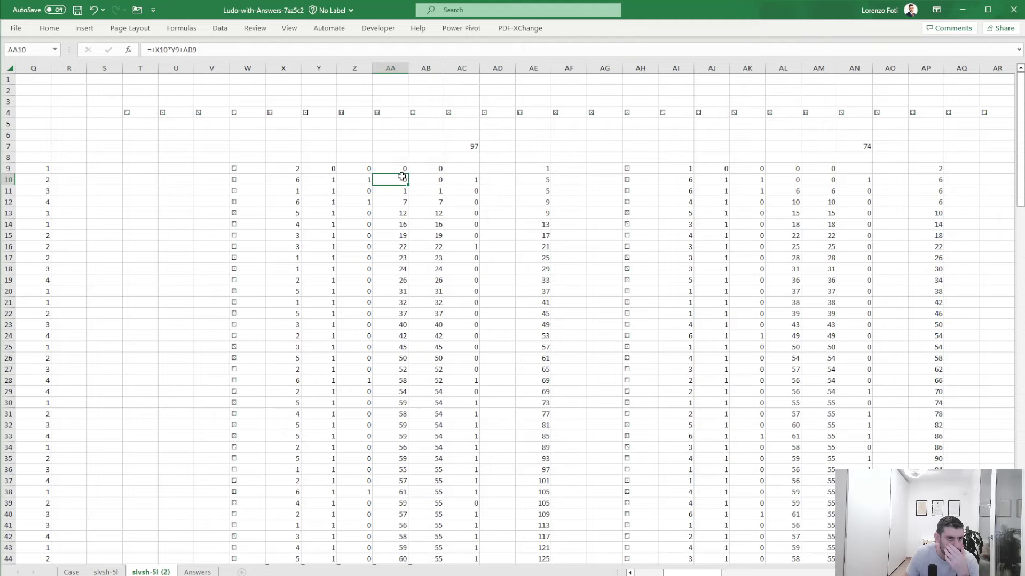
{"action": "left_click", "coordinate": [179, 48]}
{"action": "type", "text": "if("}
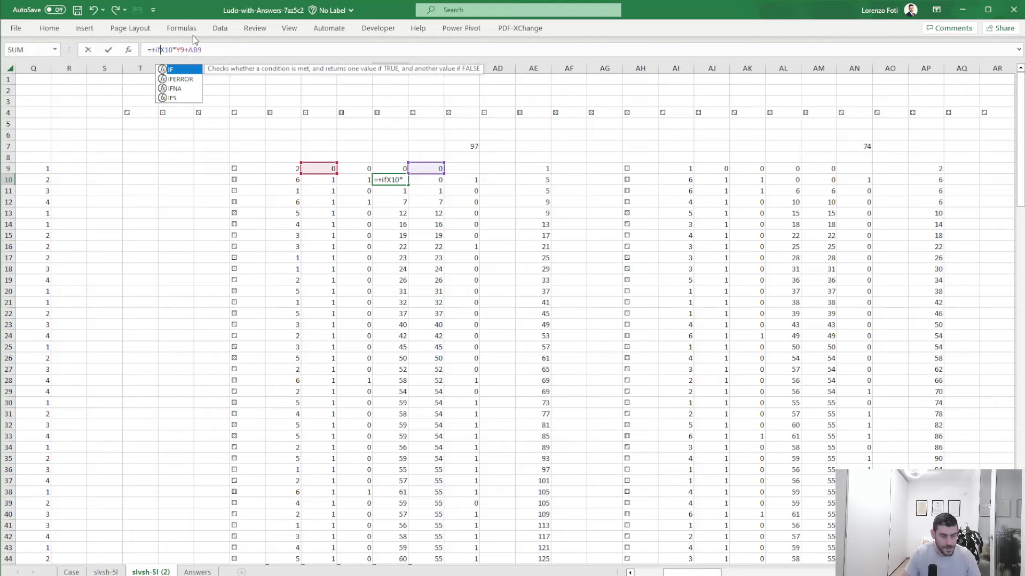
{"action": "left_click", "coordinate": [462, 179]}
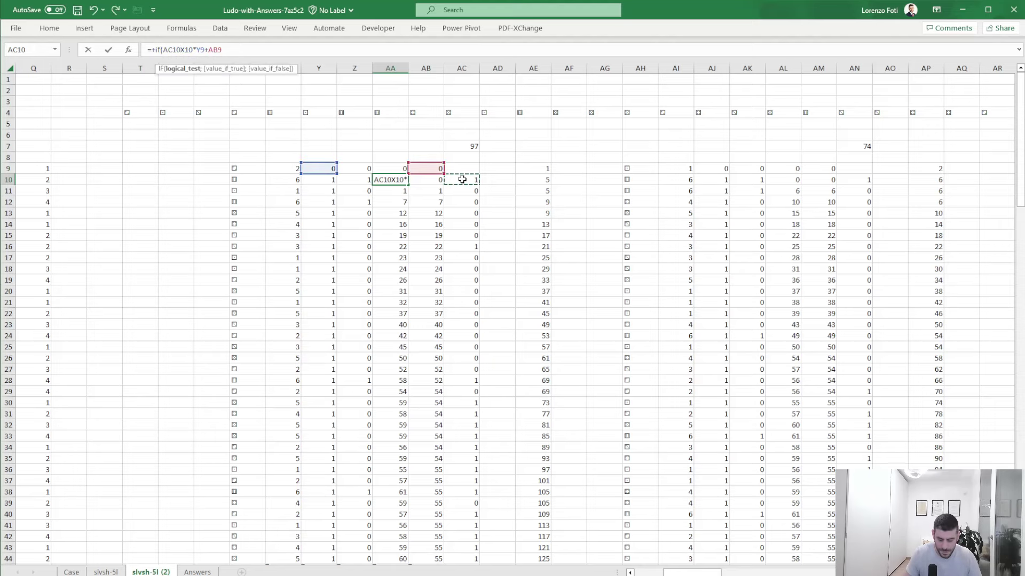
{"action": "type", "text": "=1;0;"}
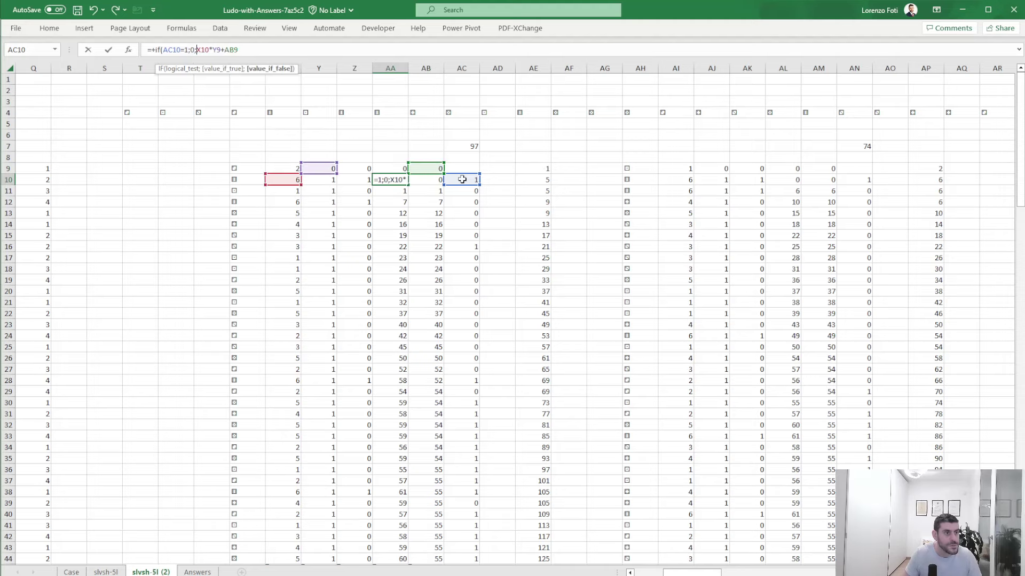
{"action": "left_click", "coordinate": [280, 50]}
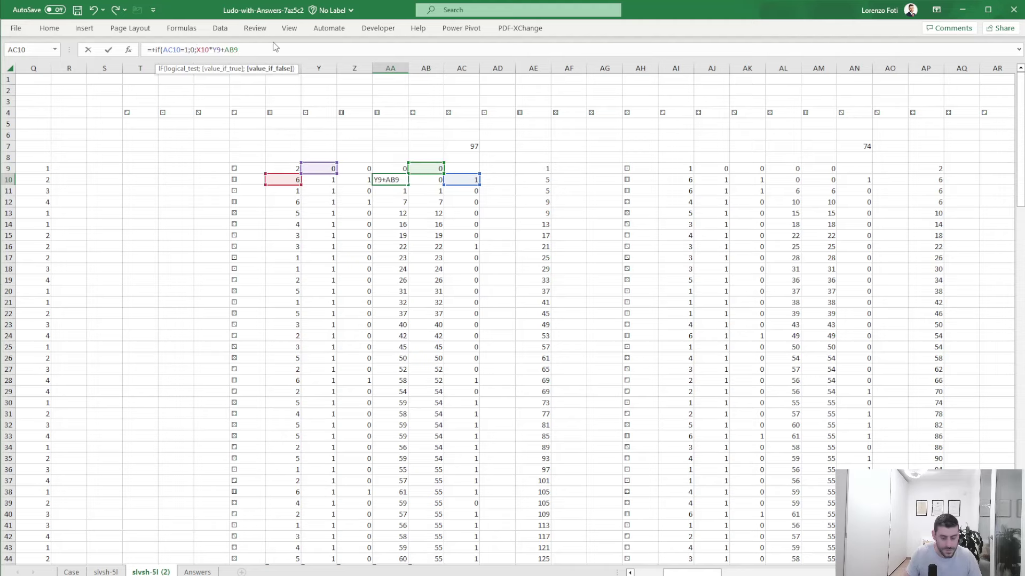
{"action": "type", "text": ")"}
{"action": "key", "text": "Return"}
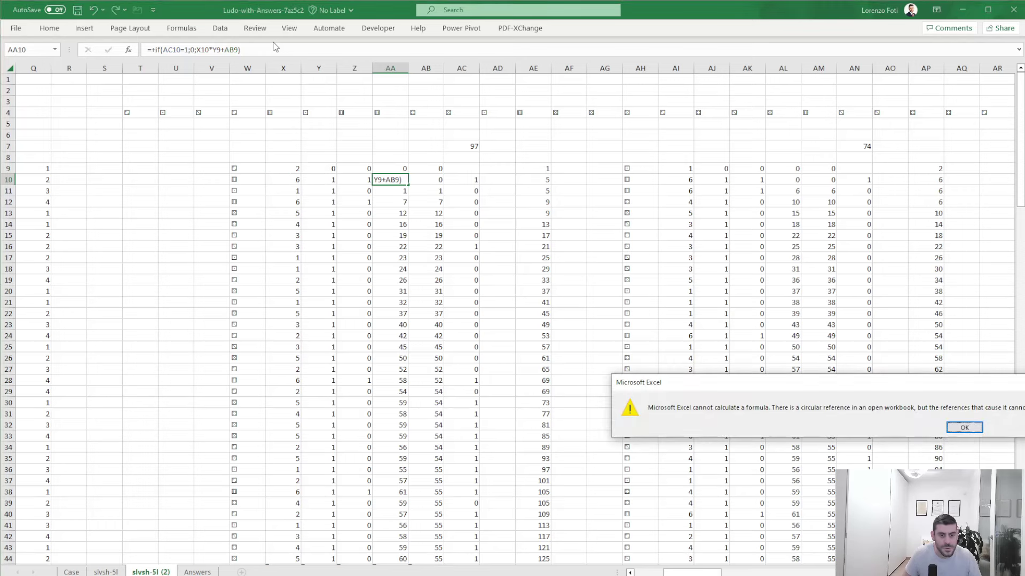
{"action": "key", "text": "Return"}
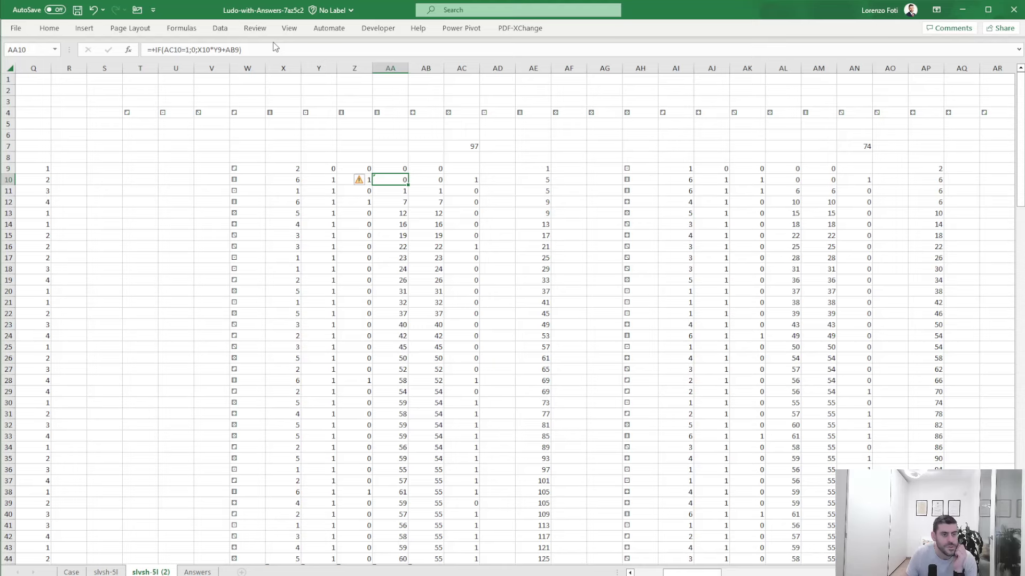
Re-check AC10's capture formula, leaving it unchanged
{"action": "left_click", "coordinate": [474, 181]}
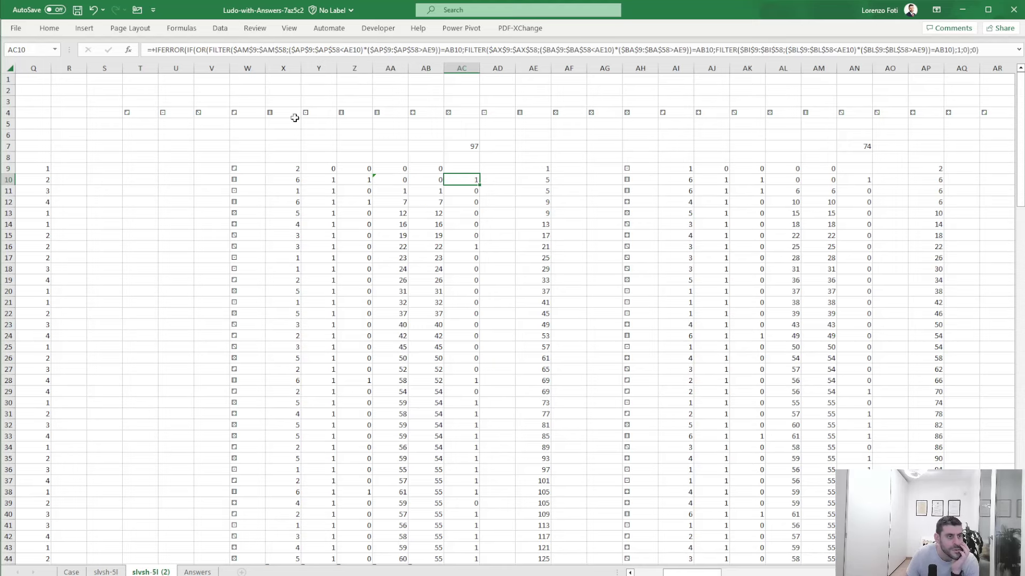
{"action": "left_click", "coordinate": [211, 48]}
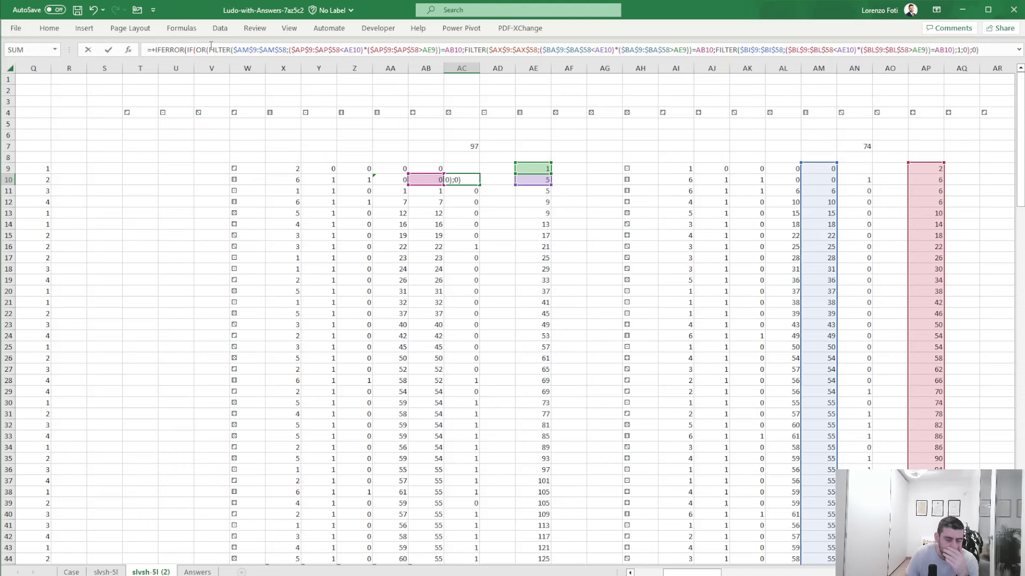
{"action": "key", "text": "ctrl+Return"}
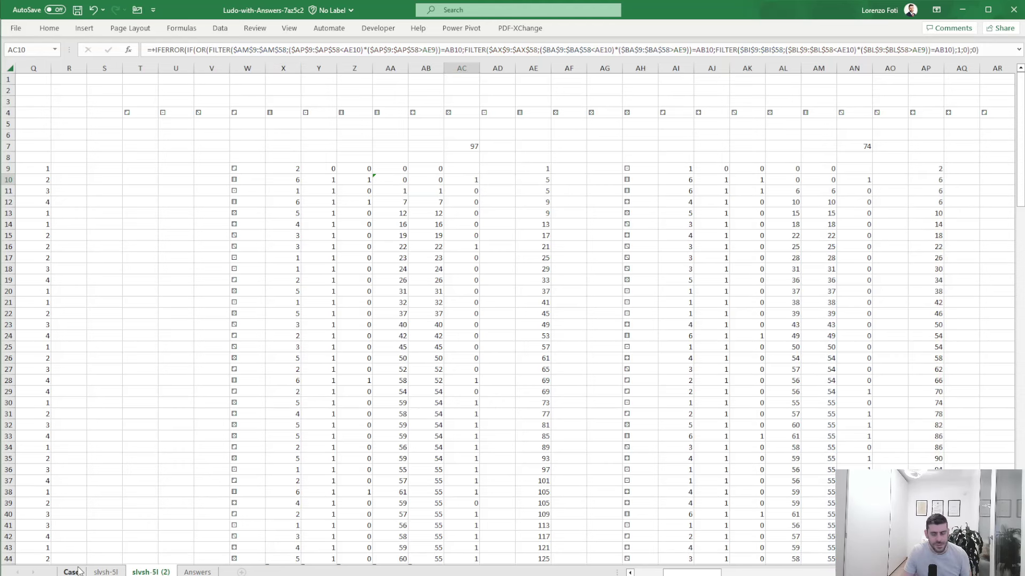
Compare the Case sheet's Level 5 rules with slvsh-5l (2), ending on Case's answer 97
{"action": "left_click", "coordinate": [72, 572]}
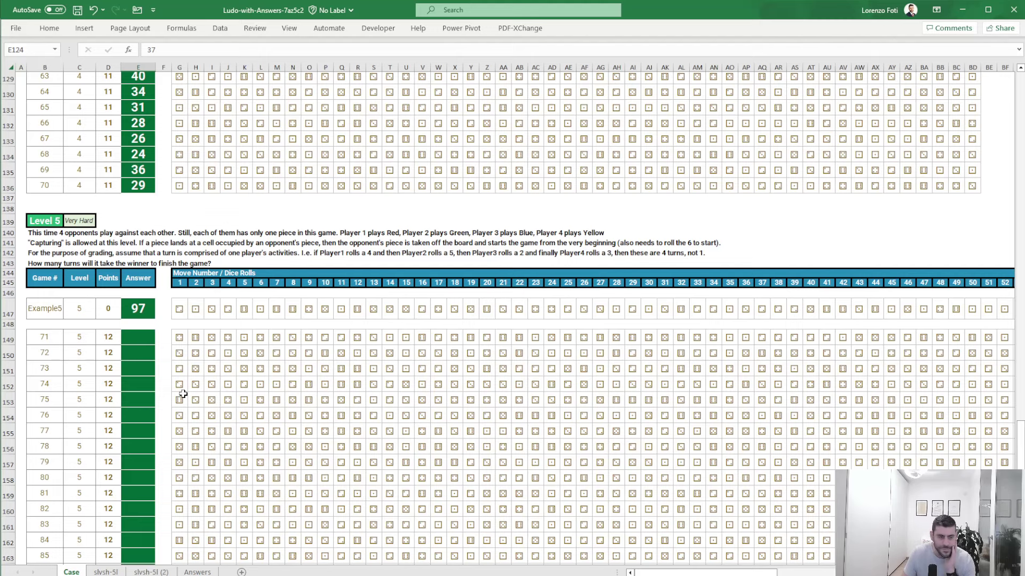
{"action": "scroll", "coordinate": [197, 443], "scroll_direction": "down", "scroll_amount": 5}
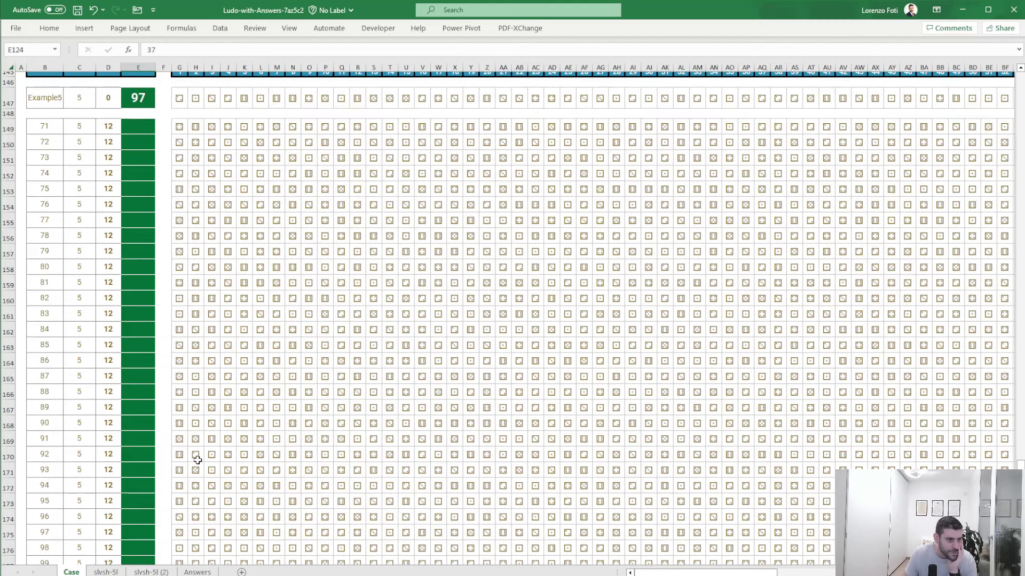
{"action": "scroll", "coordinate": [197, 459], "scroll_direction": "down", "scroll_amount": 2}
{"action": "scroll", "coordinate": [197, 459], "scroll_direction": "up", "scroll_amount": 6}
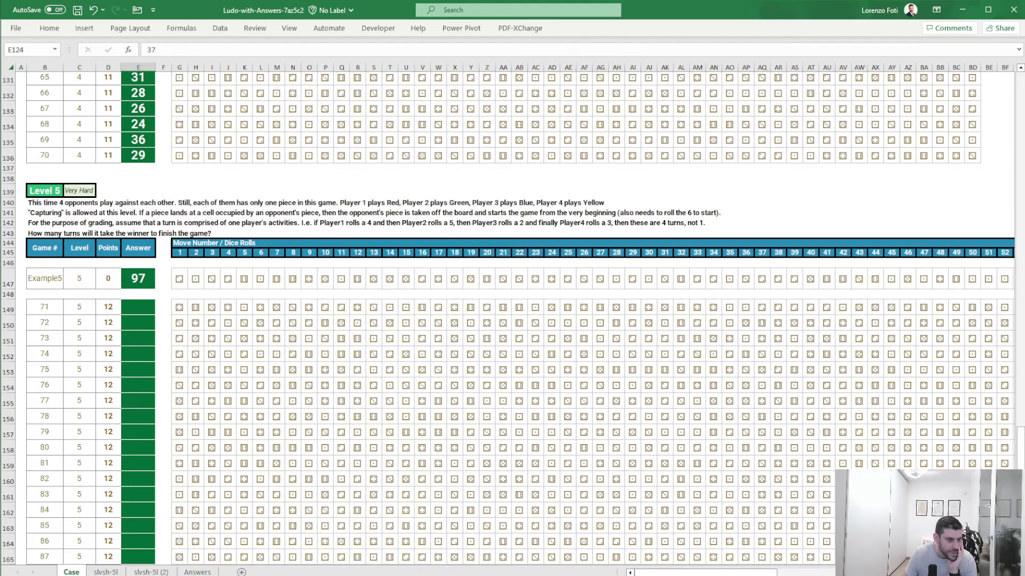
{"action": "left_click", "coordinate": [147, 572]}
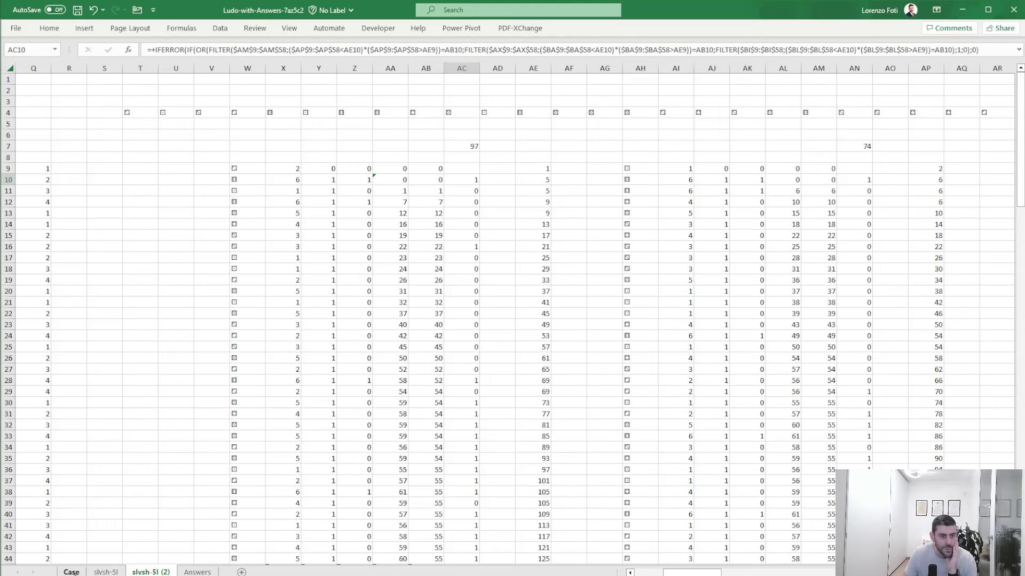
{"action": "left_click", "coordinate": [71, 572]}
{"action": "scroll", "coordinate": [141, 476], "scroll_direction": "down", "scroll_amount": 4}
{"action": "scroll", "coordinate": [141, 476], "scroll_direction": "up", "scroll_amount": 6}
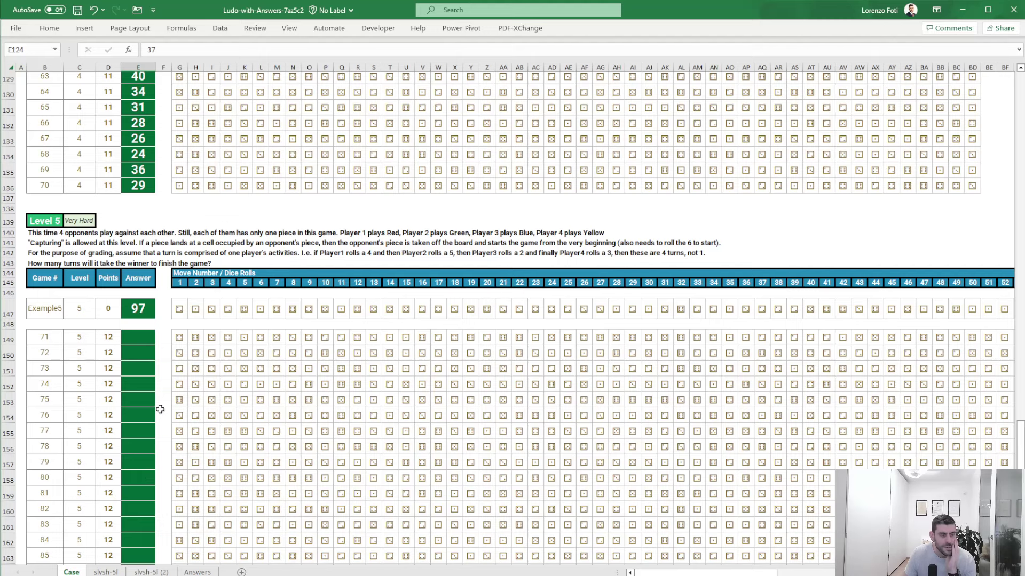
{"action": "left_click", "coordinate": [149, 572]}
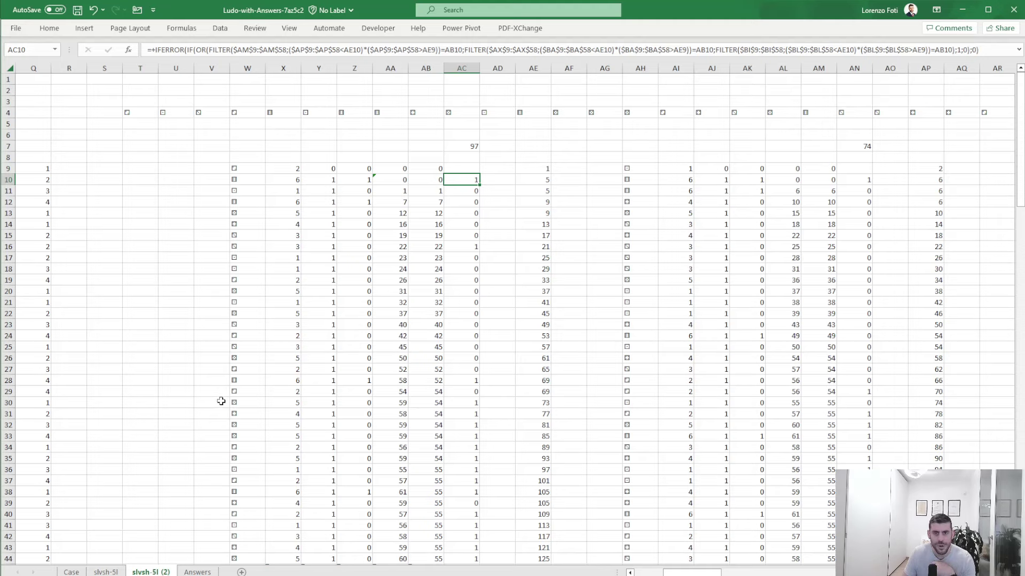
{"action": "left_click", "coordinate": [71, 572]}
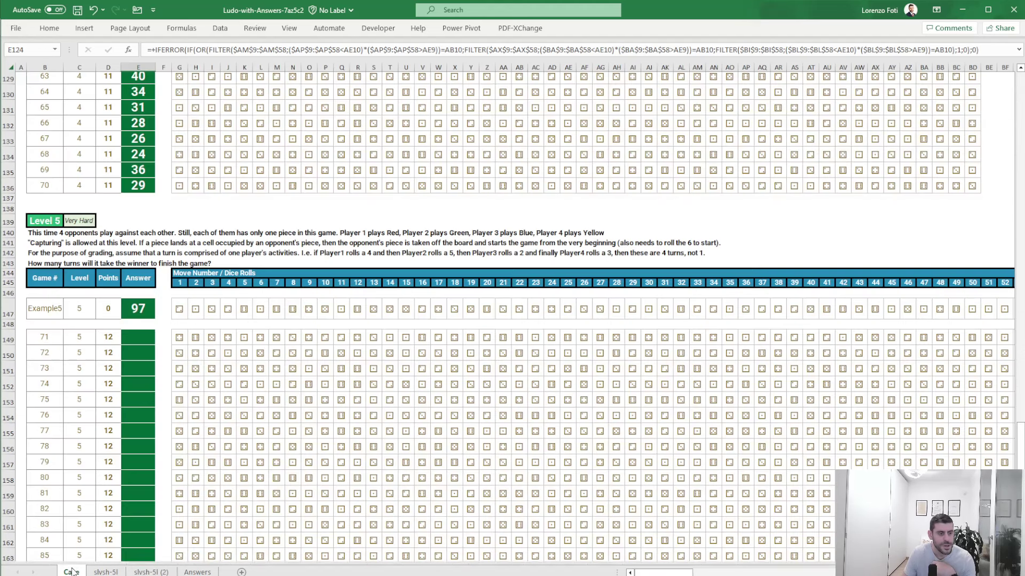